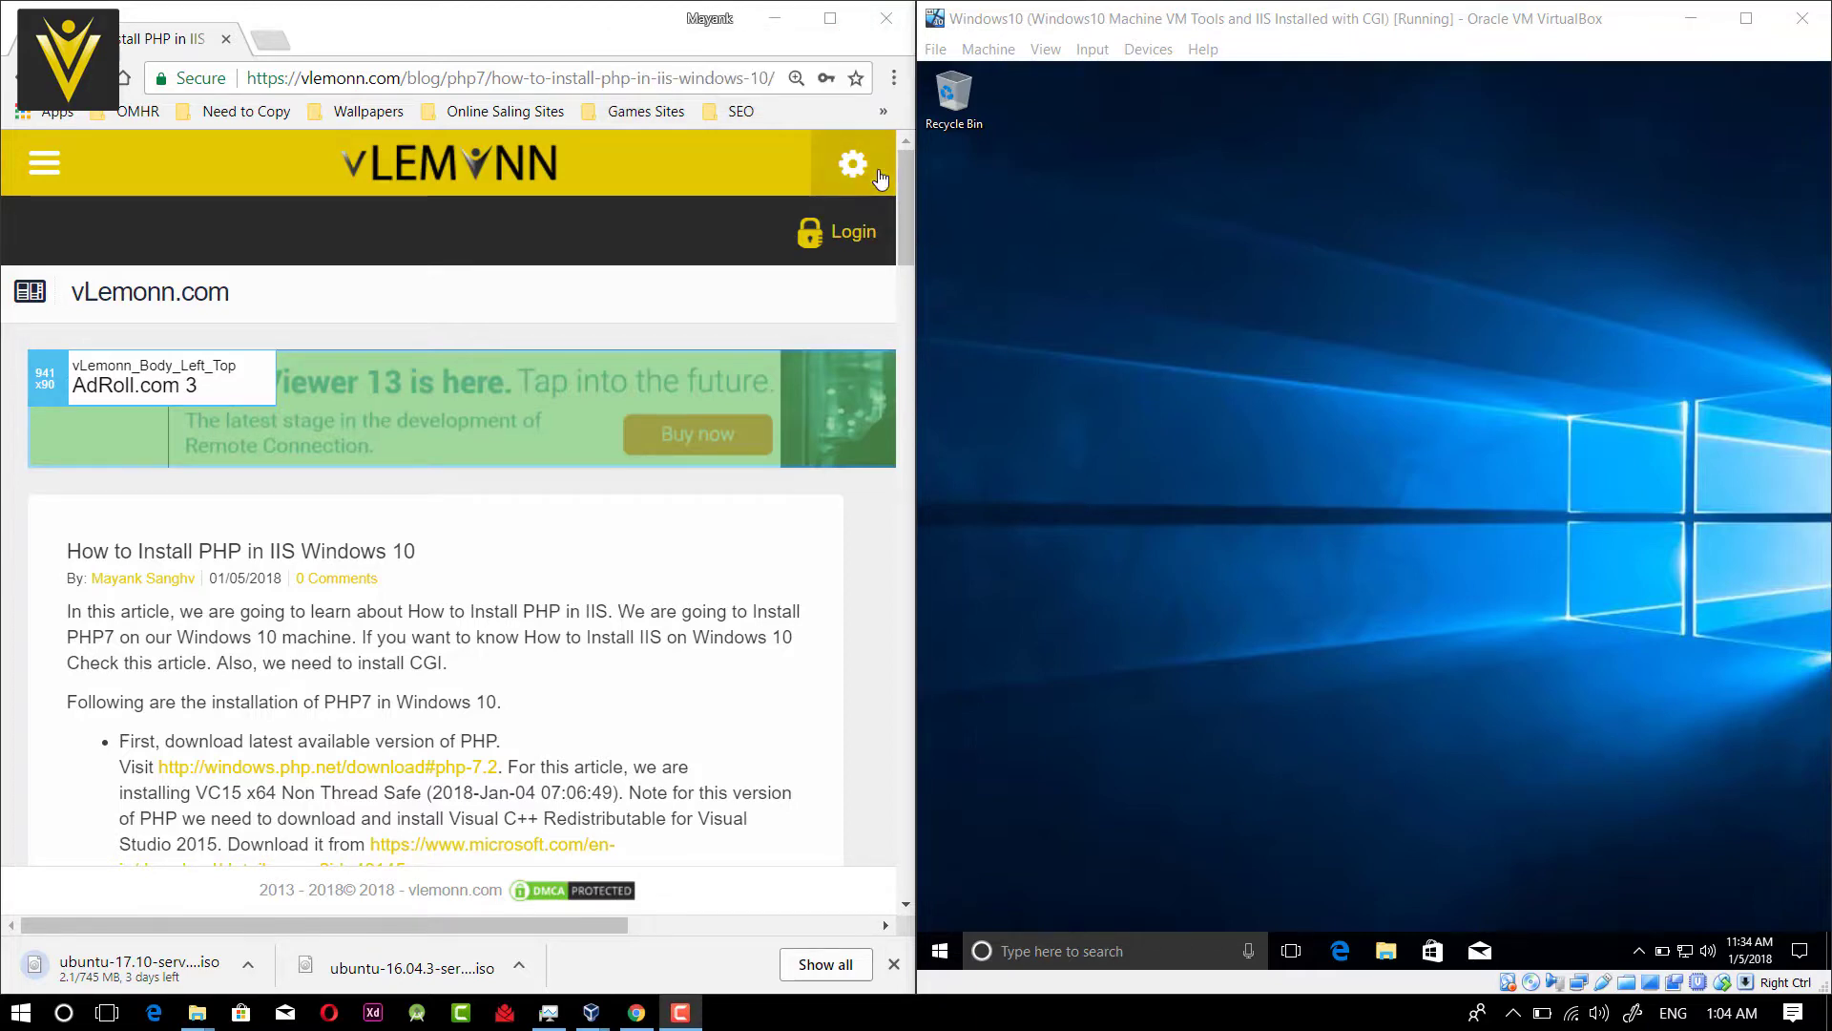
Open the article's windows.php.net link for PHP 7.2 downloads in a new browser tab.
{"action": "left_click", "coordinate": [702, 87]}
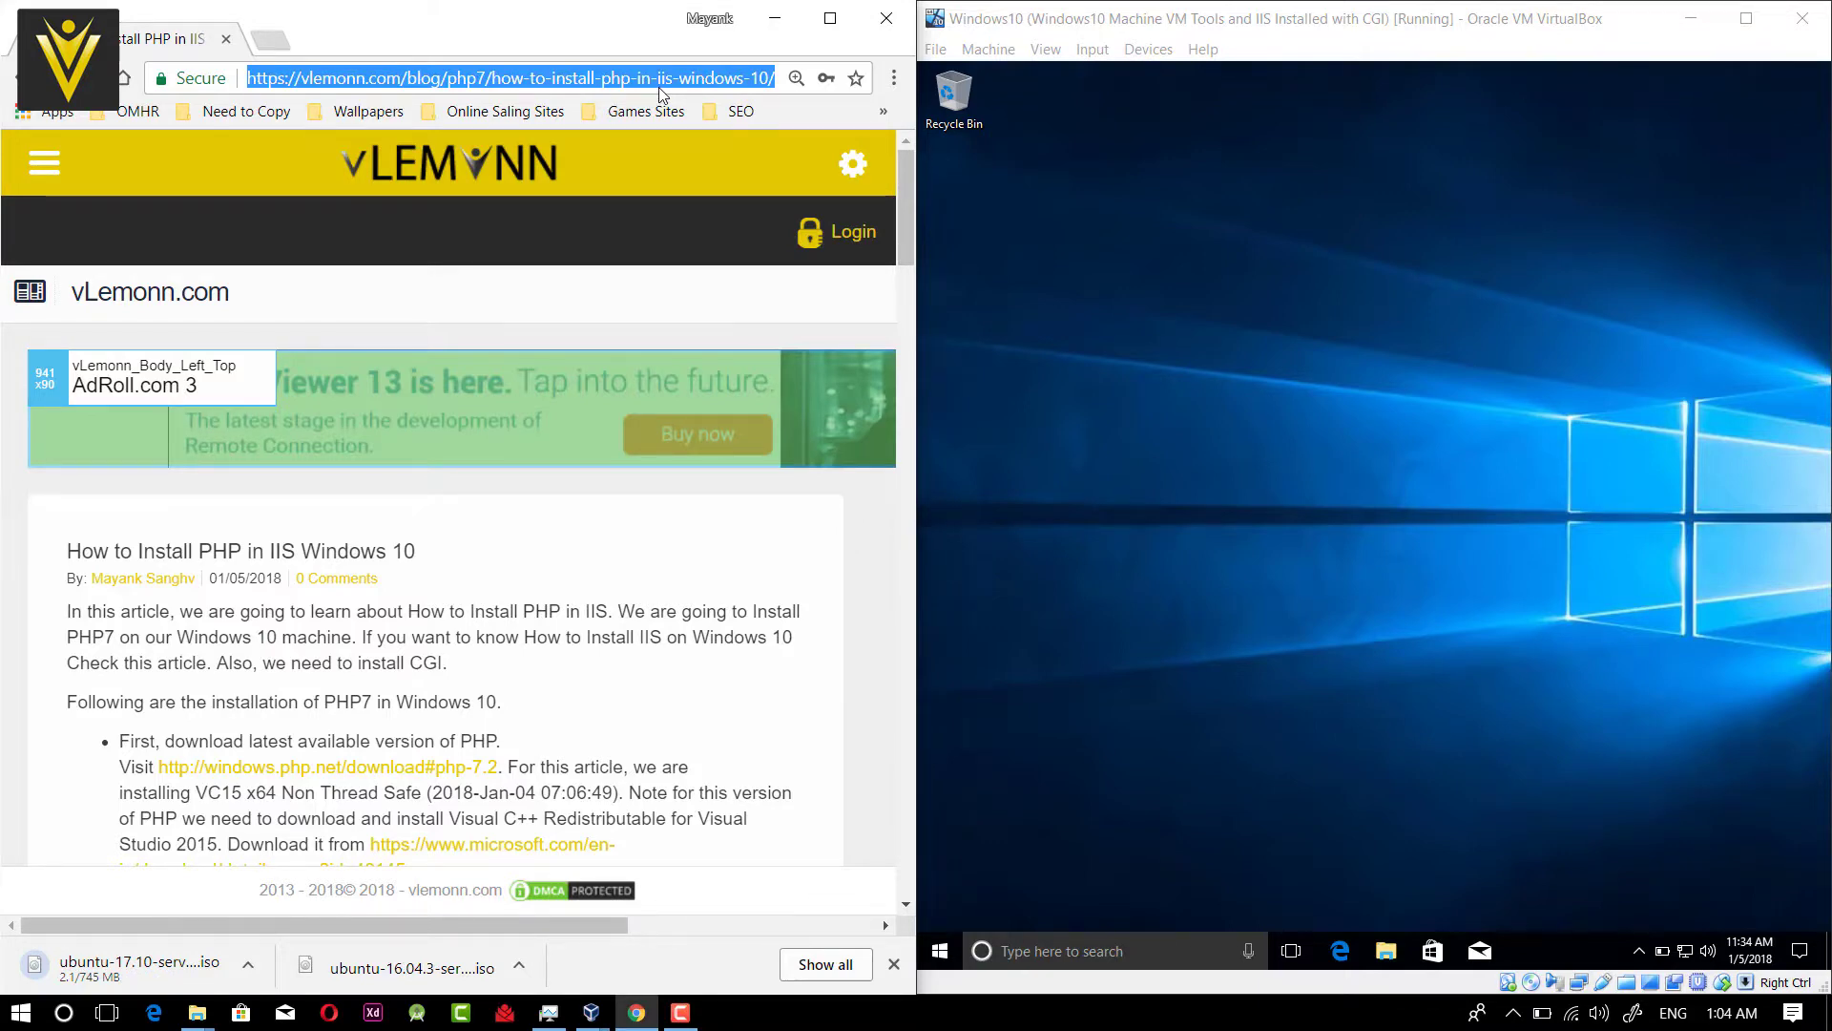
{"action": "left_click", "coordinate": [907, 229]}
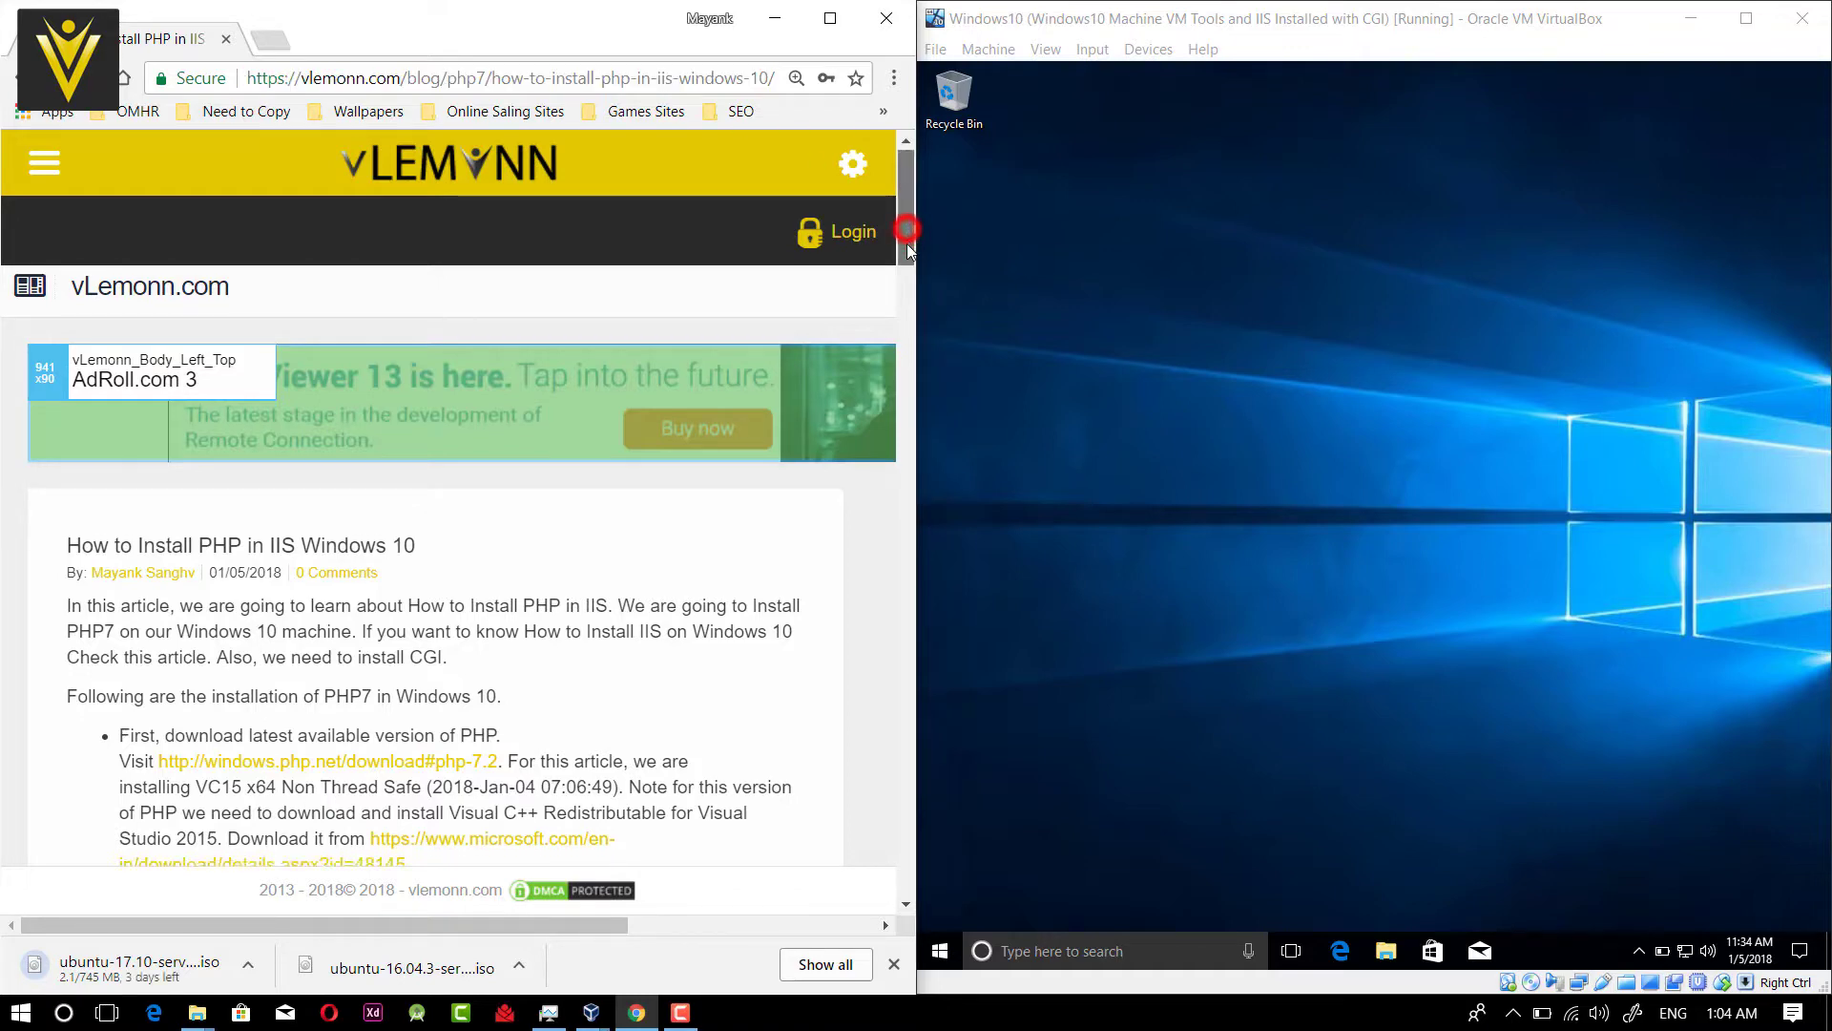
{"action": "left_click_drag", "start_coordinate": [907, 246], "coordinate": [908, 288]}
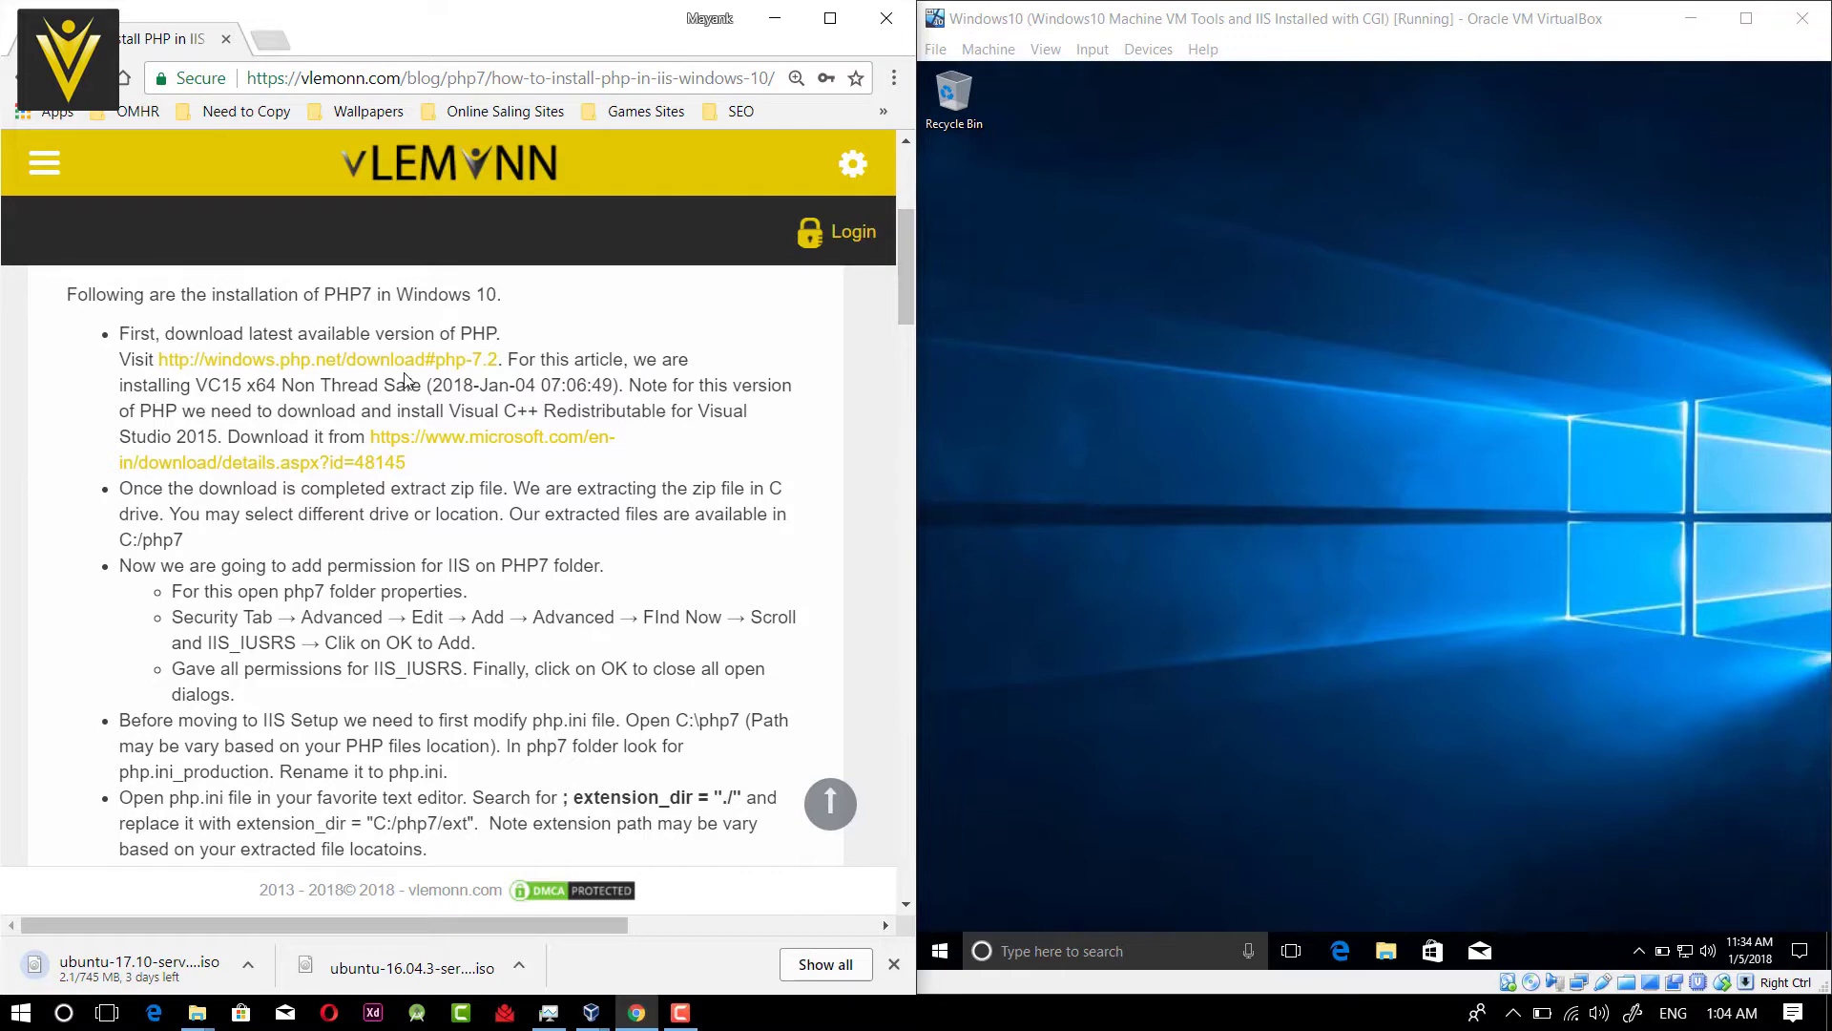
{"action": "right_click", "coordinate": [325, 368]}
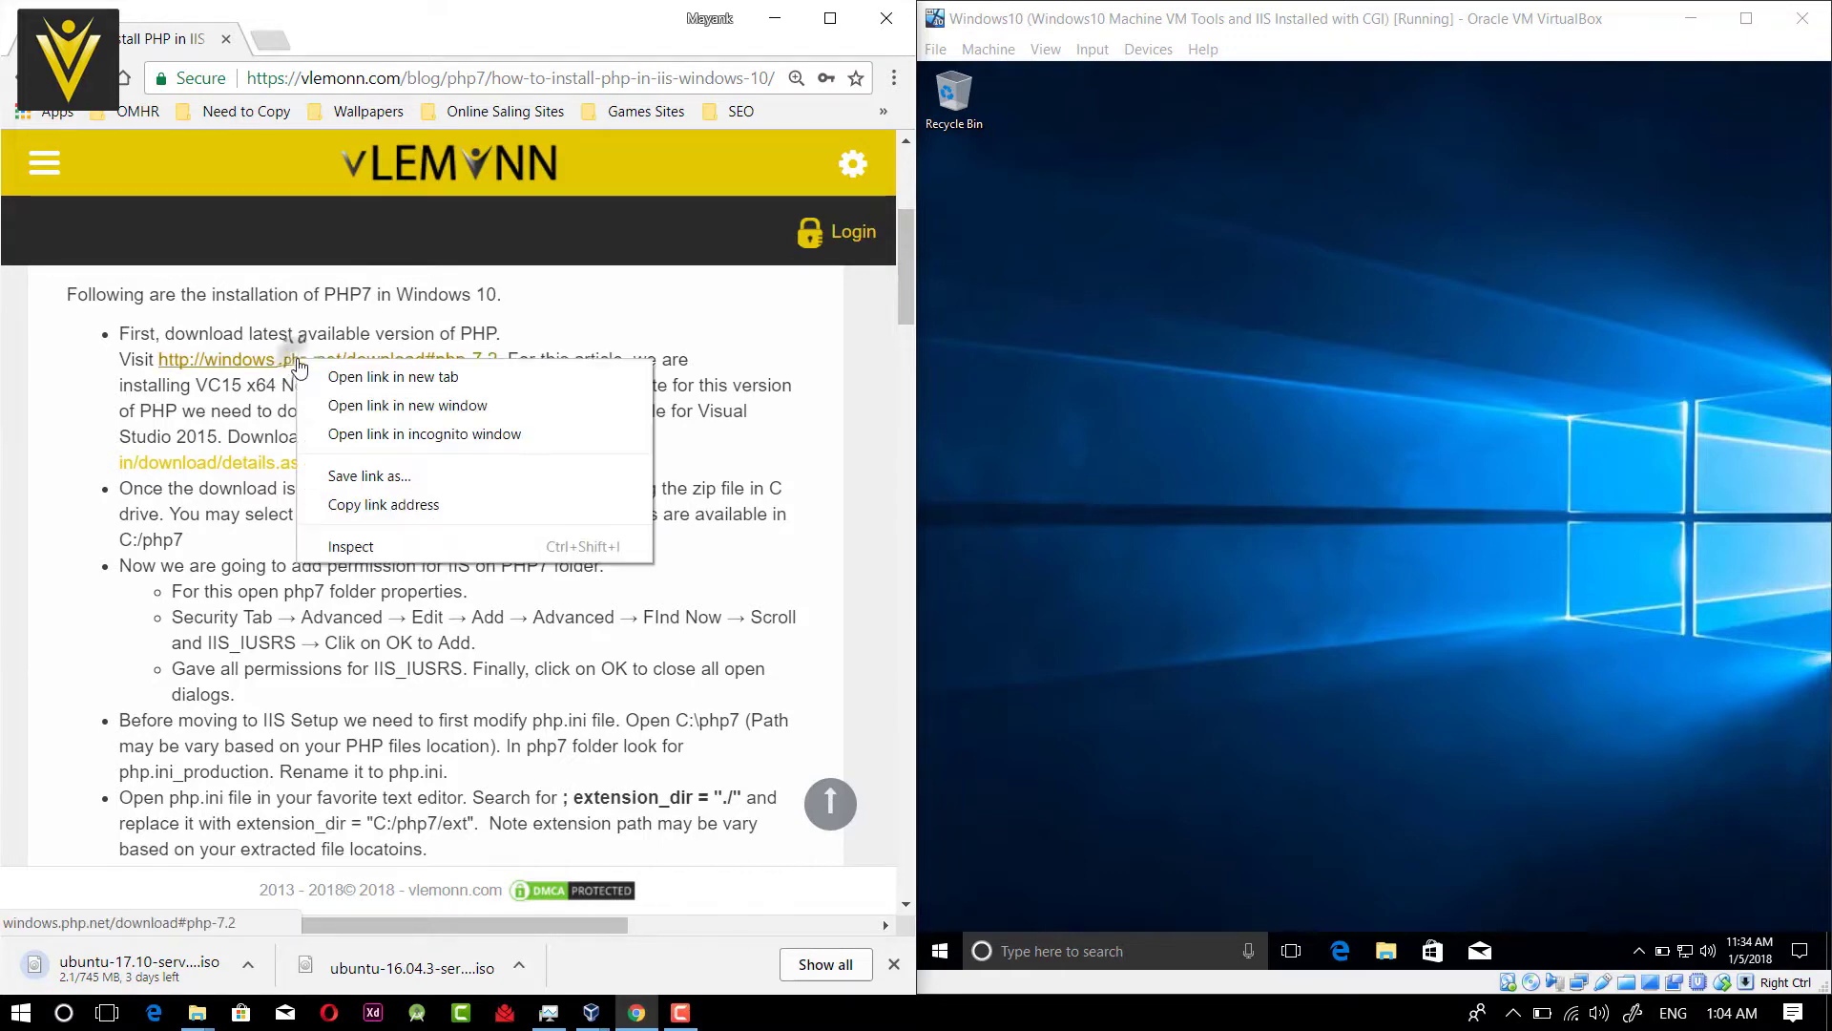
{"action": "left_click", "coordinate": [326, 376]}
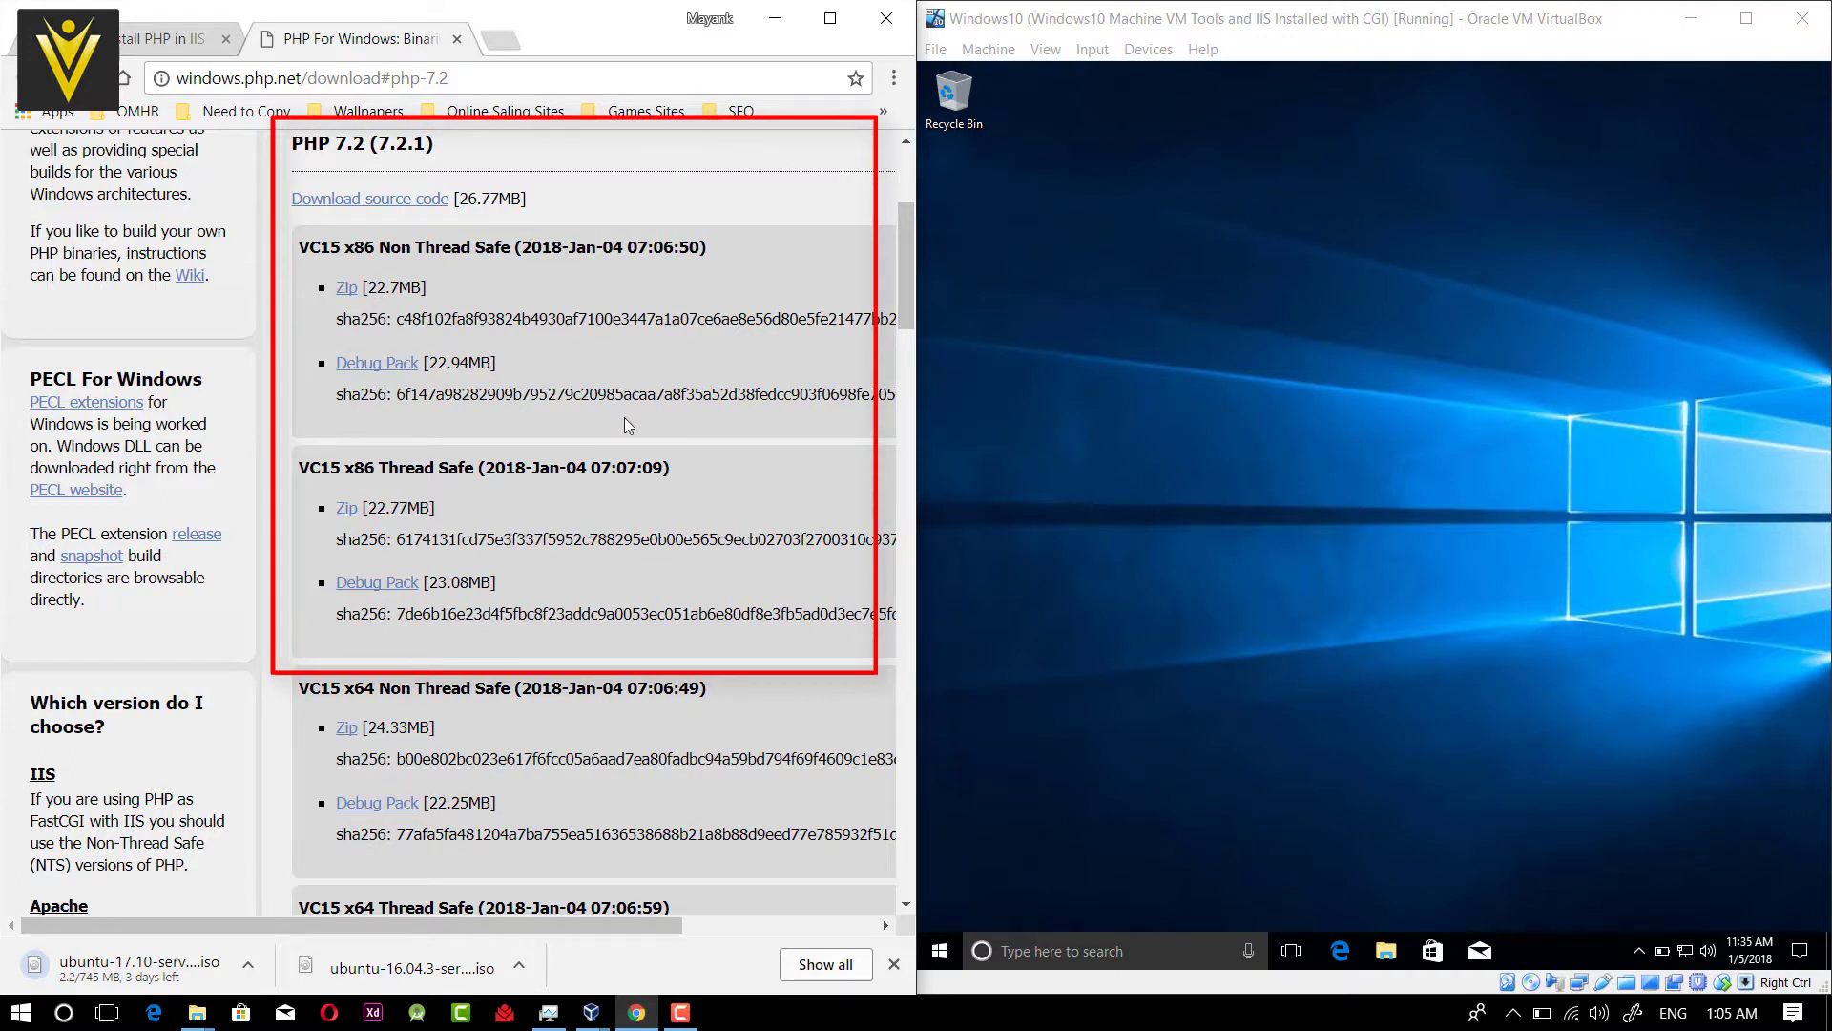
Examine the PHP 7.2 builds on the download page down to VC15 x64 Non Thread Safe.
{"action": "left_click", "coordinate": [1250, 396]}
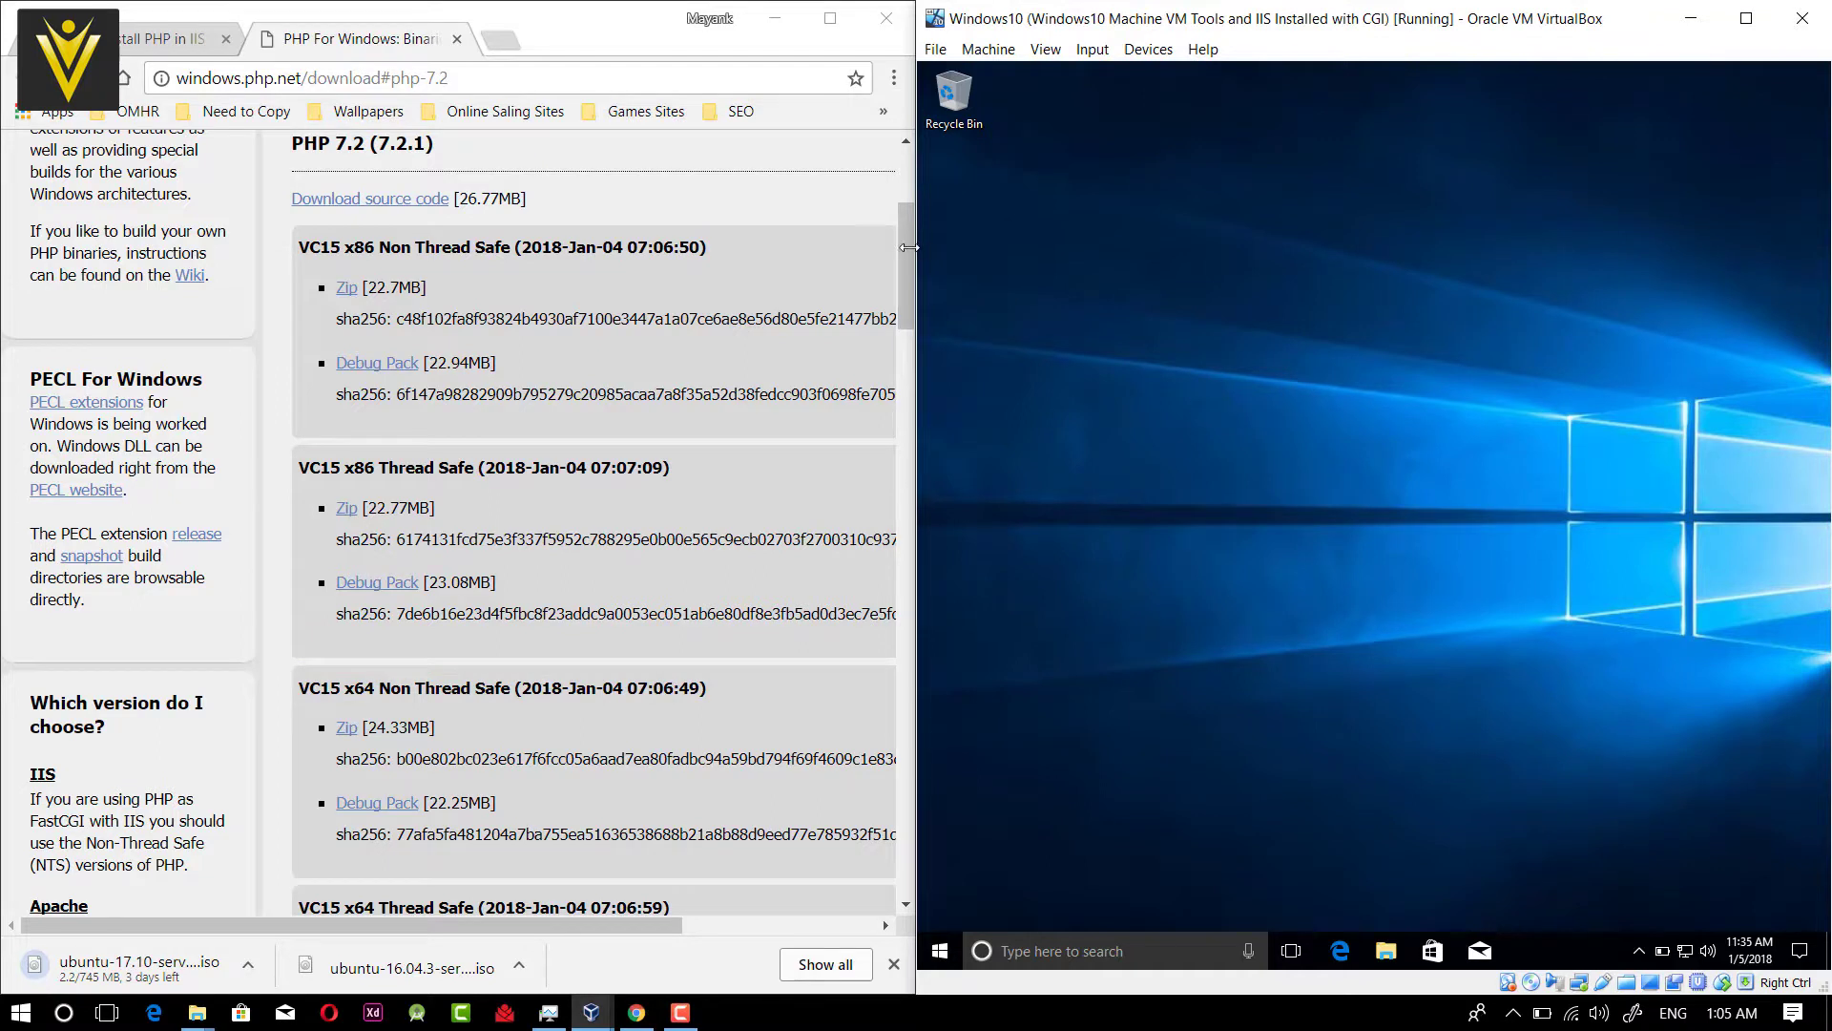
{"action": "left_click_drag", "start_coordinate": [907, 247], "coordinate": [908, 272]}
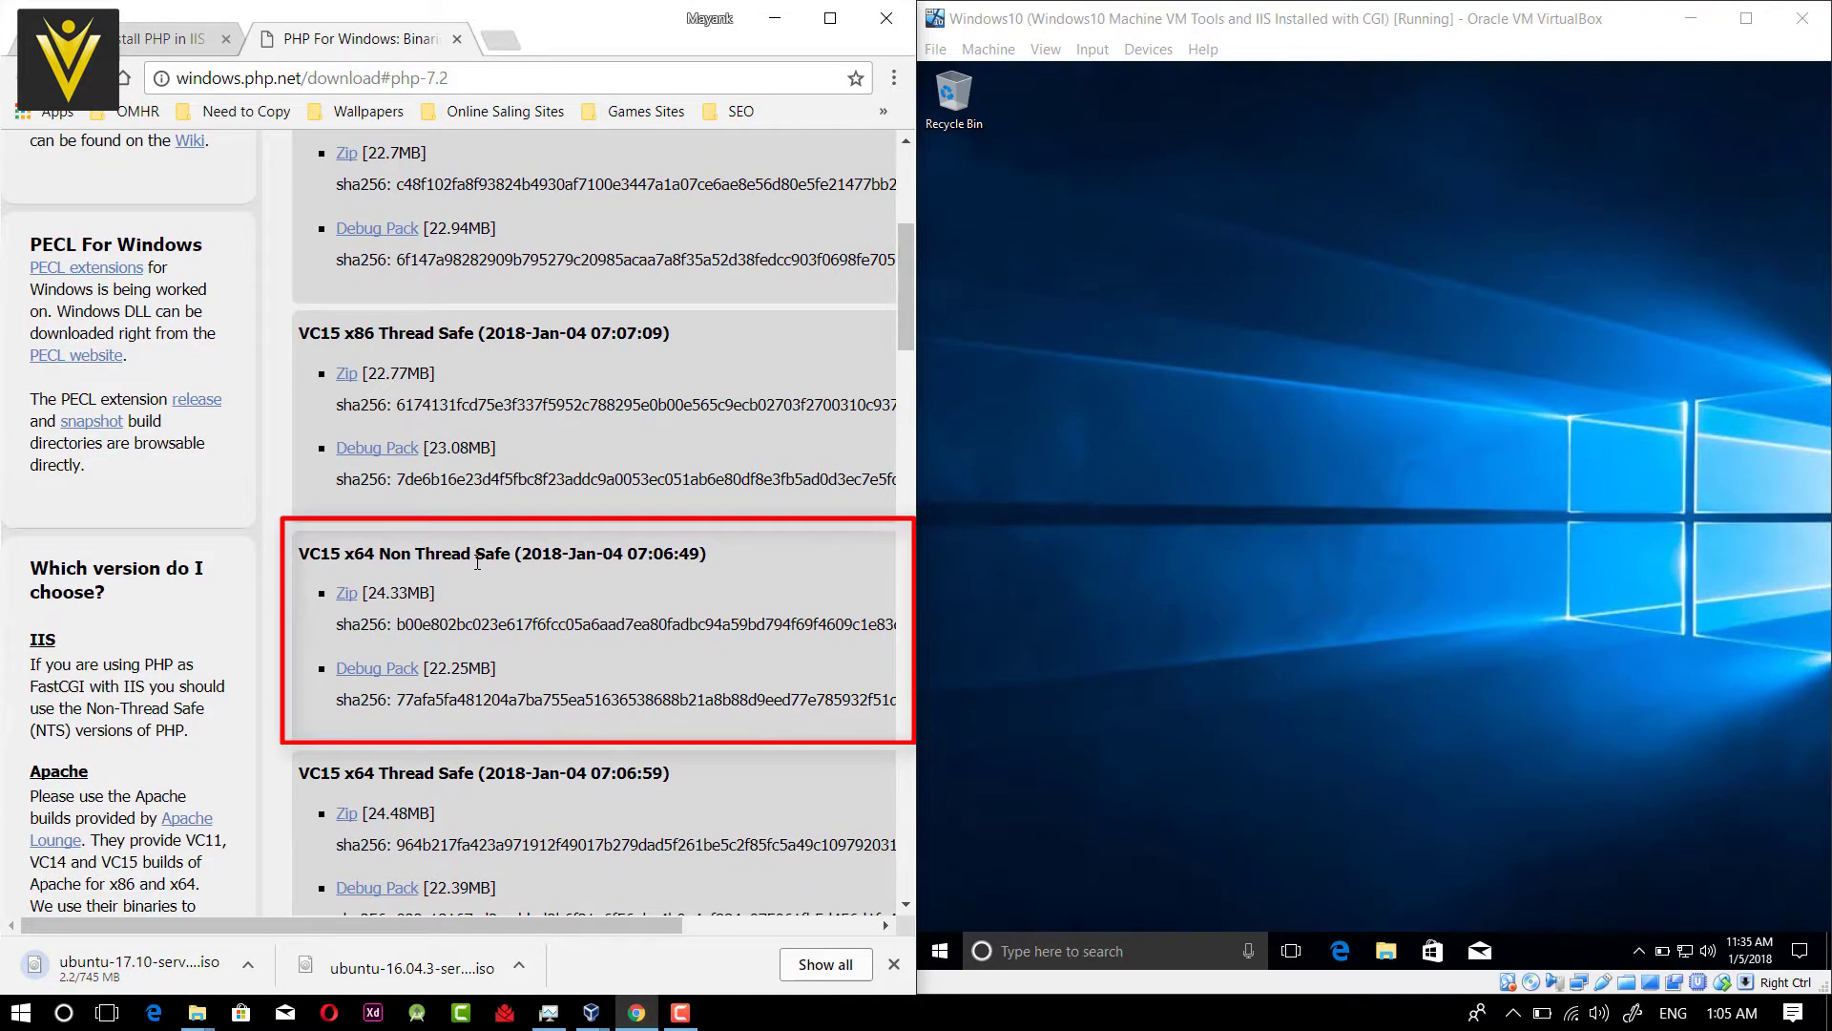
{"action": "left_click", "coordinate": [1458, 439]}
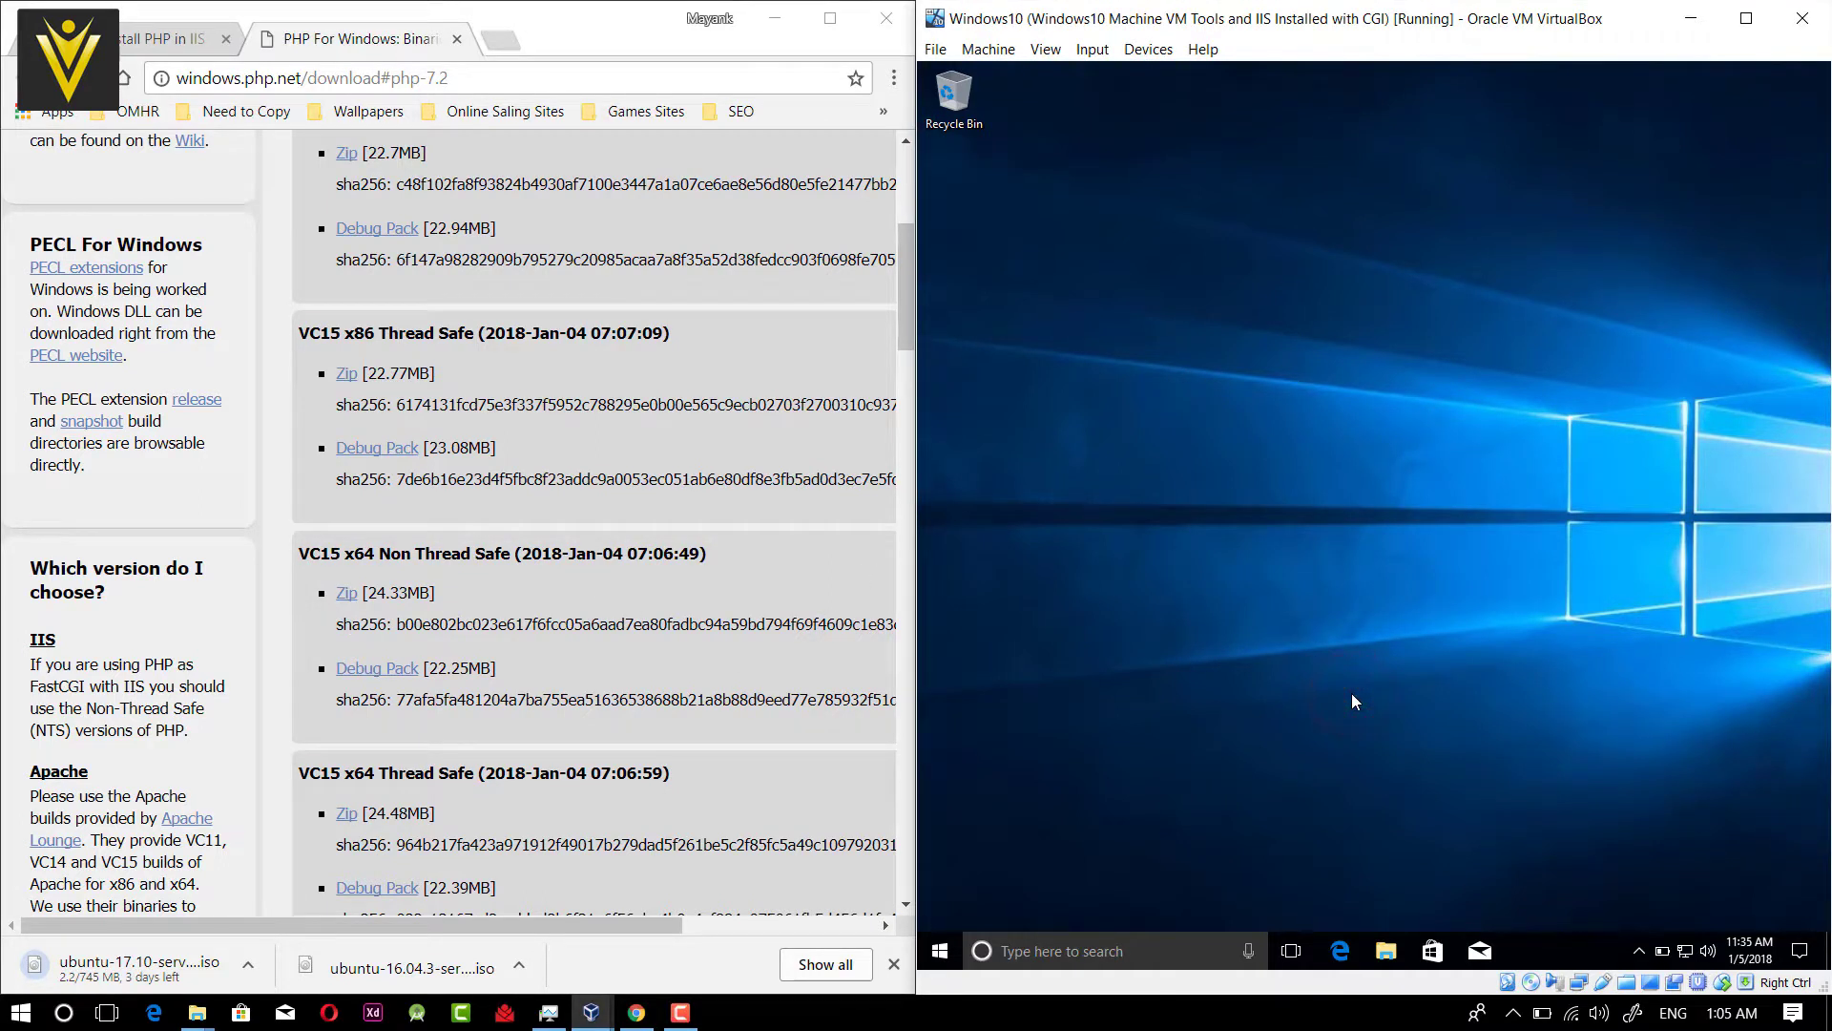
Locate the php-7.2.1-nts-Win32-VC15-x64 archive and the vc_redist.x64 installer on the virtual machine's C: drive, closing the PHP download page.
{"action": "key", "text": "alt+Tab"}
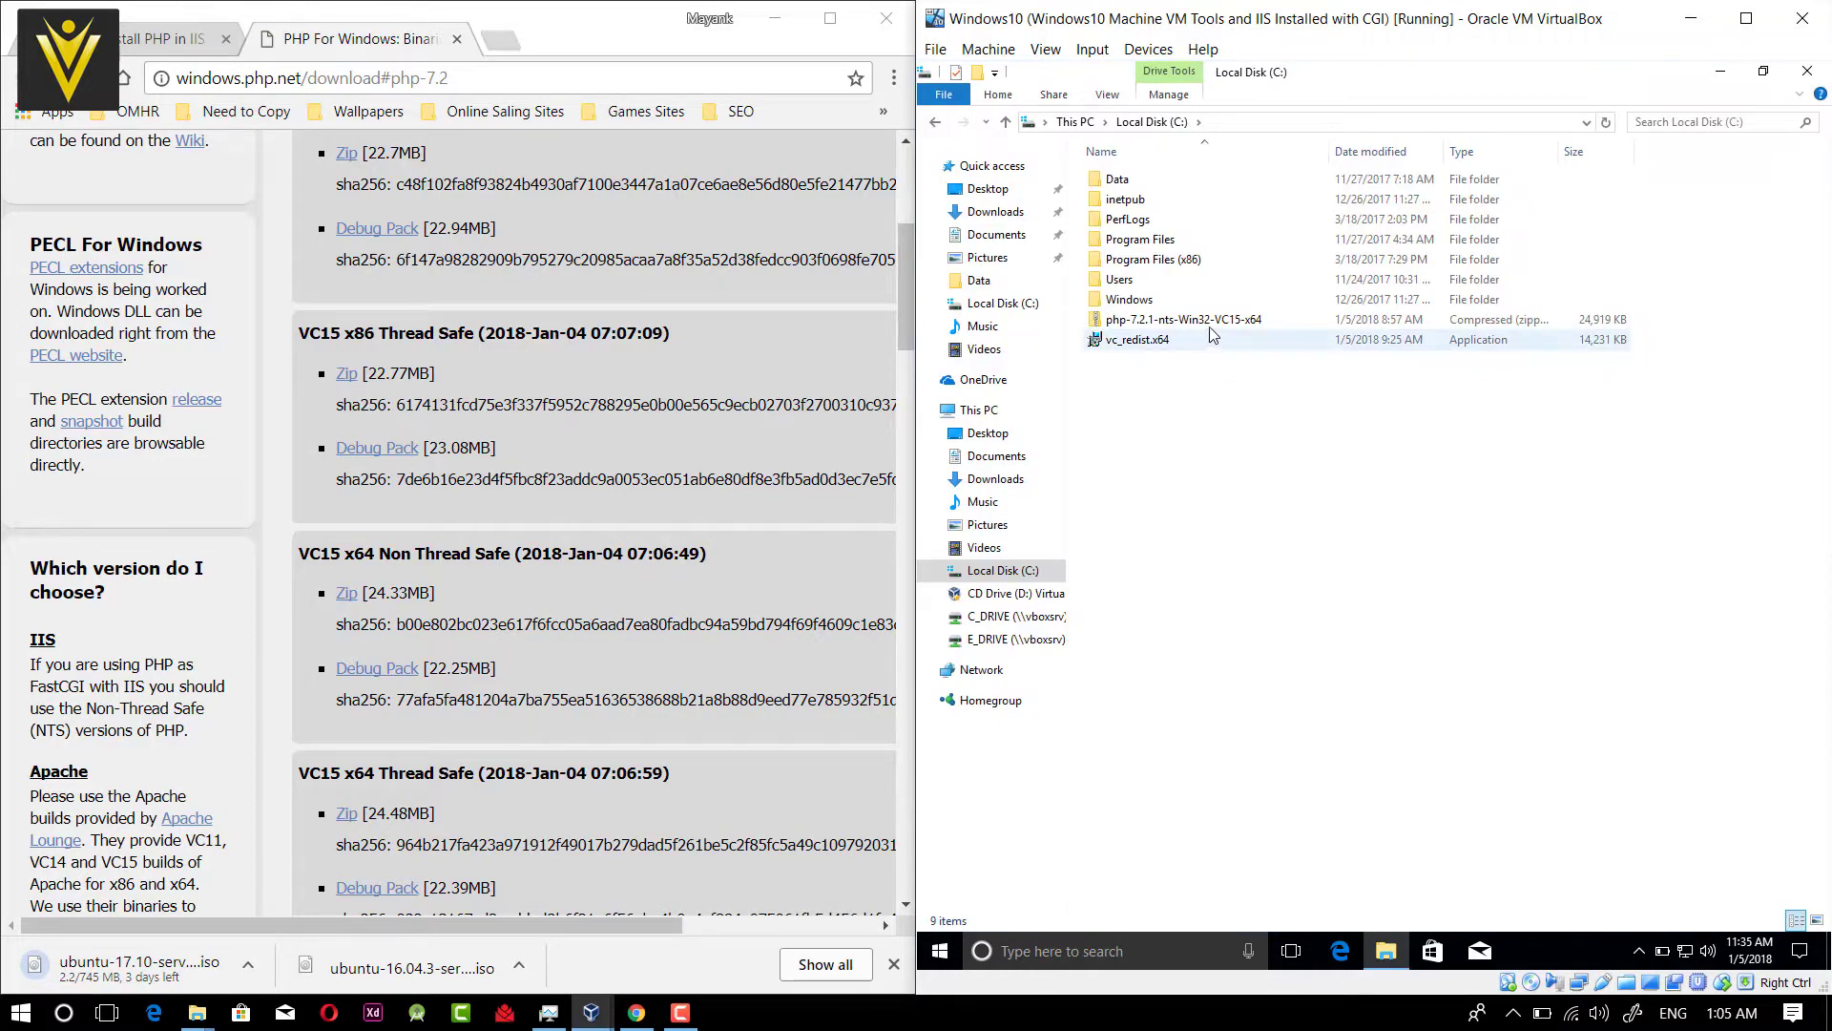
{"action": "left_click", "coordinate": [1210, 321]}
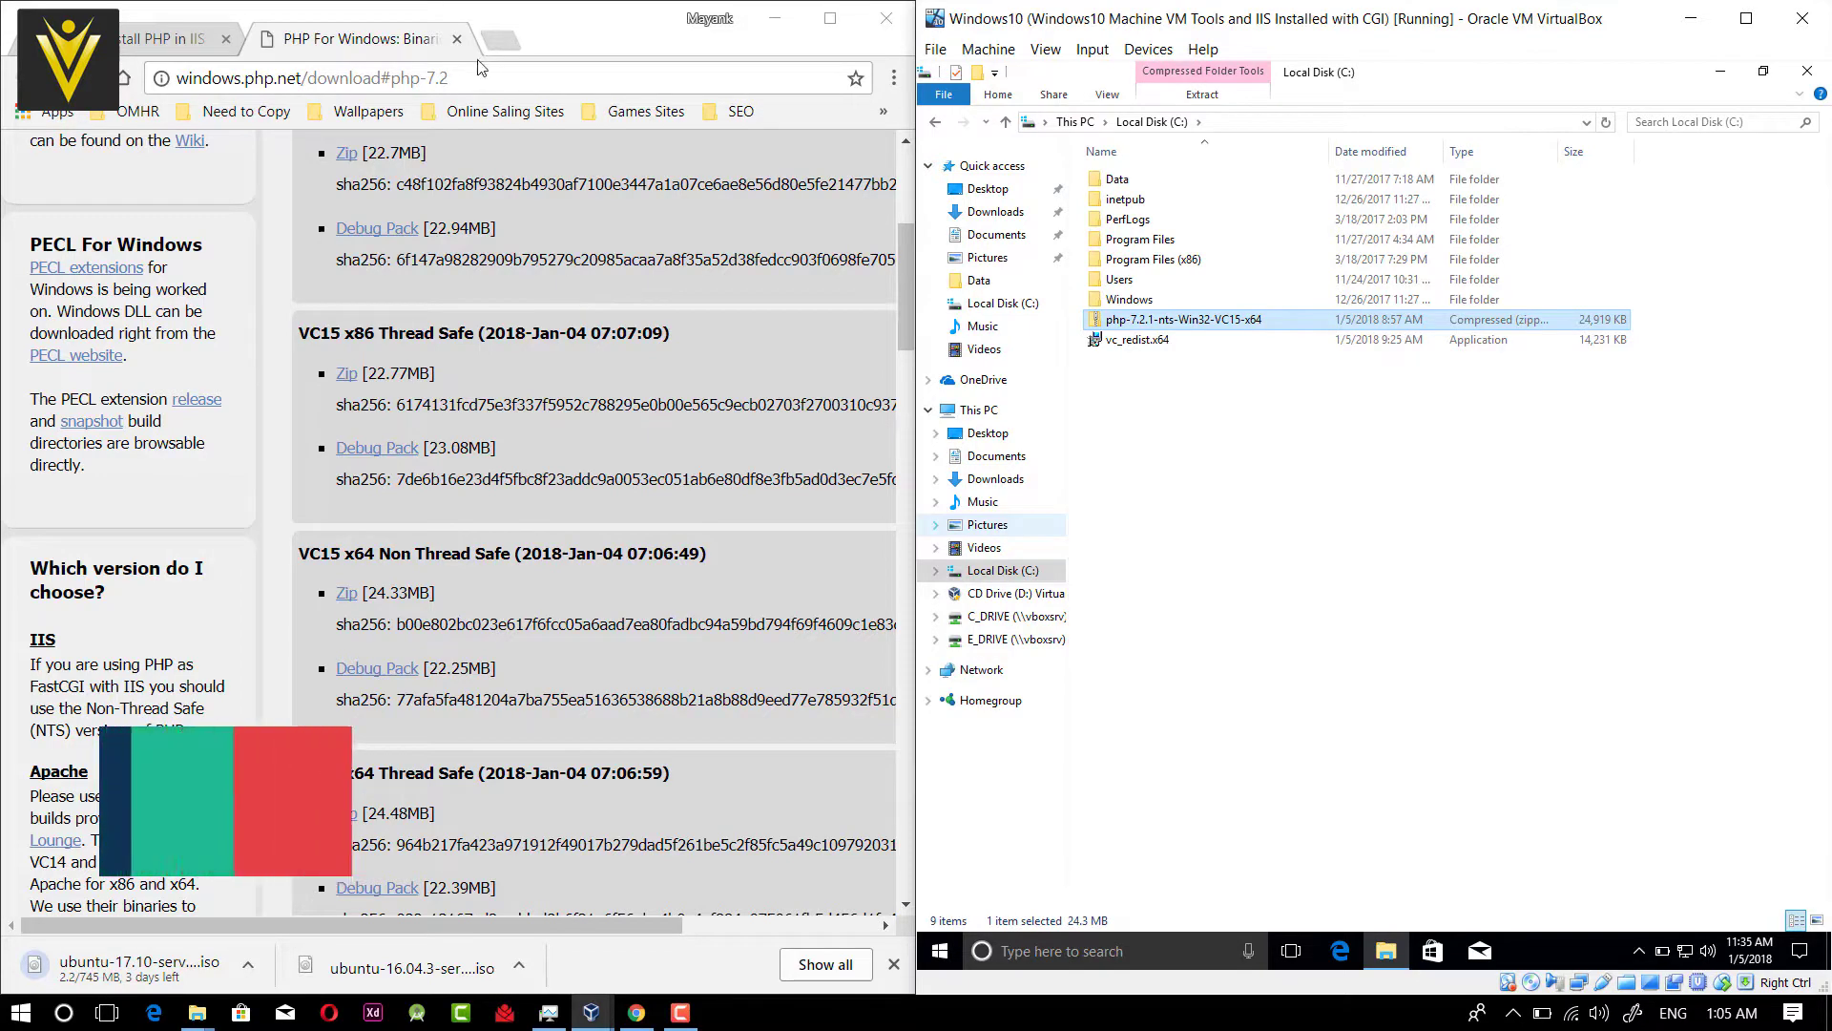
{"action": "left_click", "coordinate": [457, 38]}
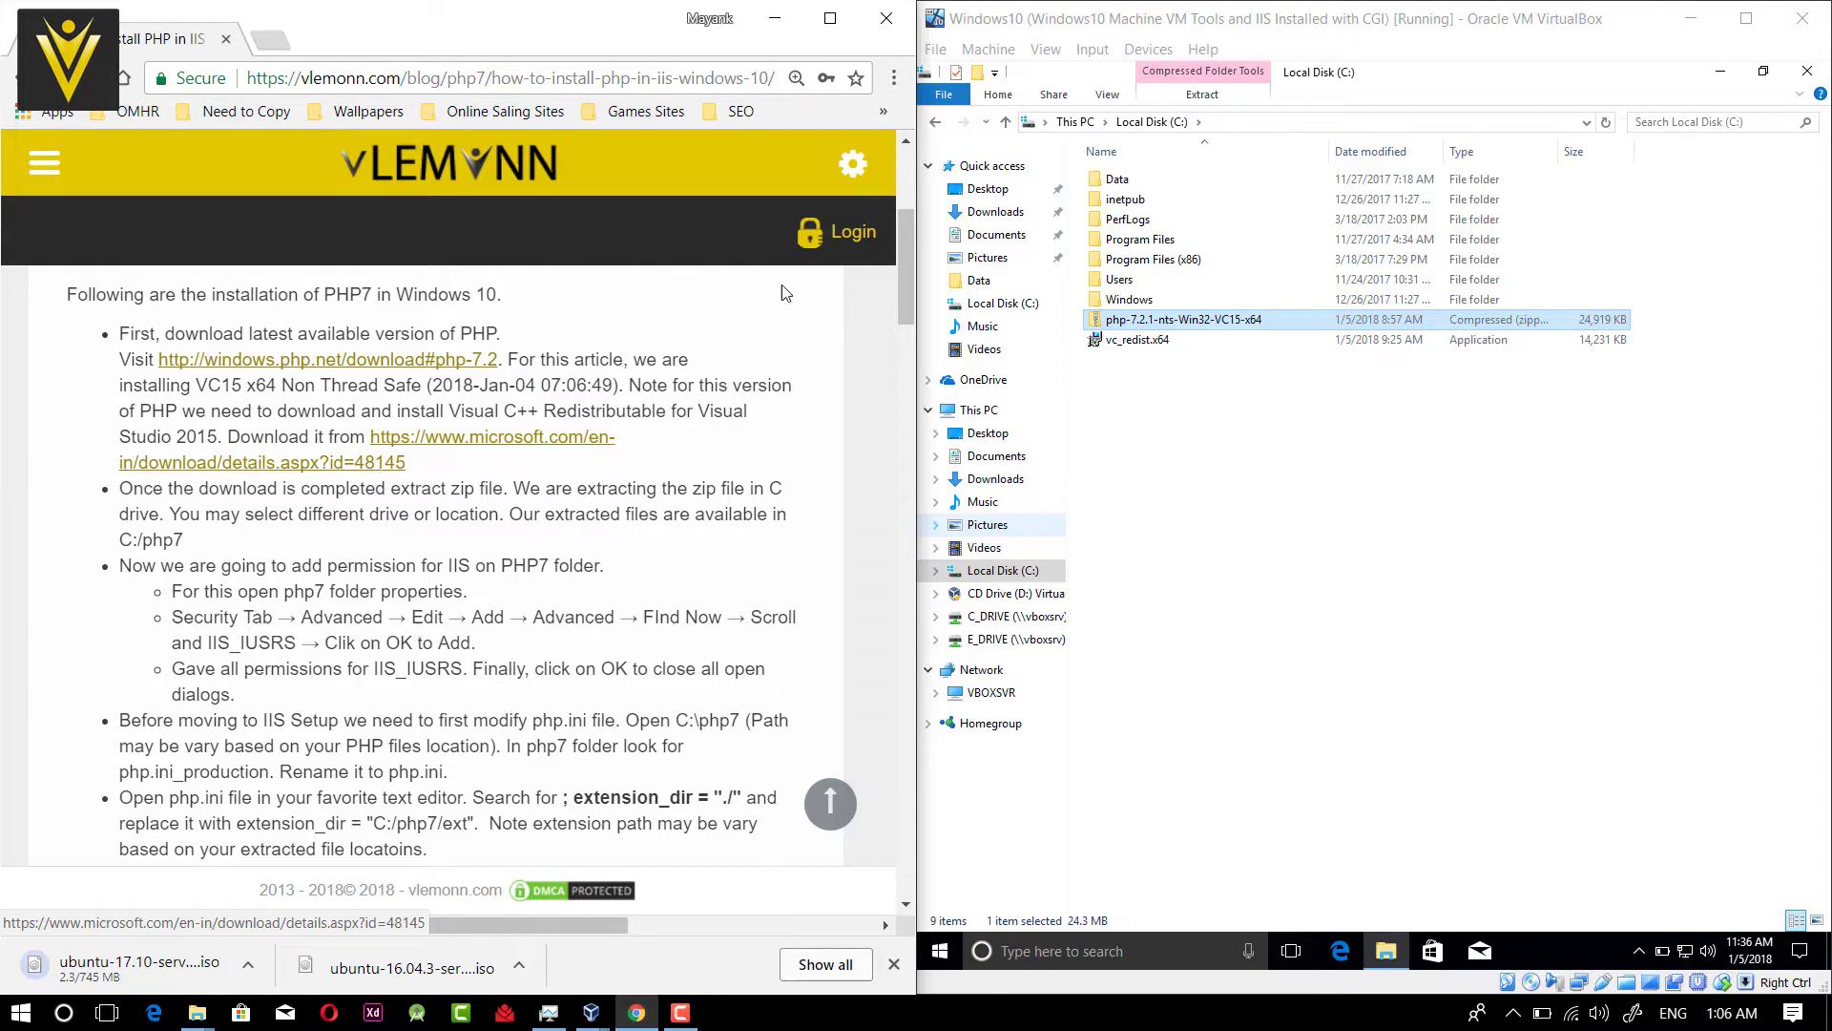
{"action": "left_click", "coordinate": [1142, 425]}
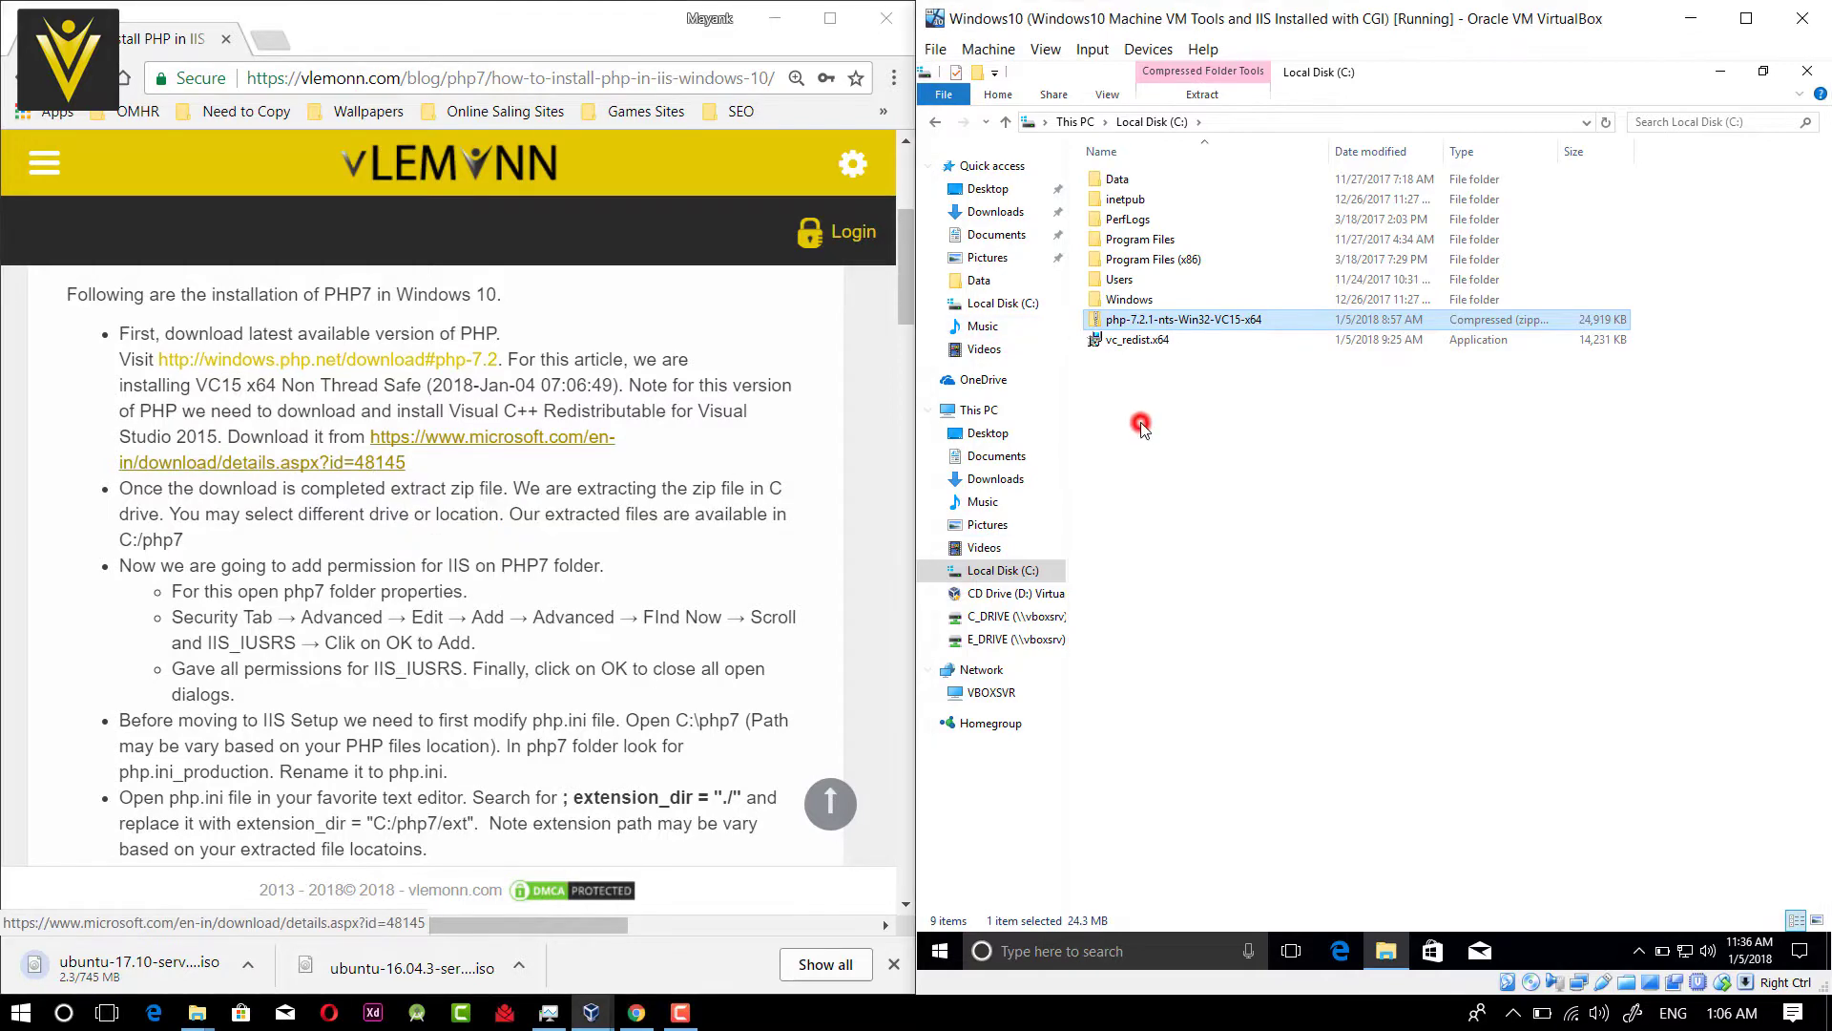
{"action": "left_click", "coordinate": [1135, 349]}
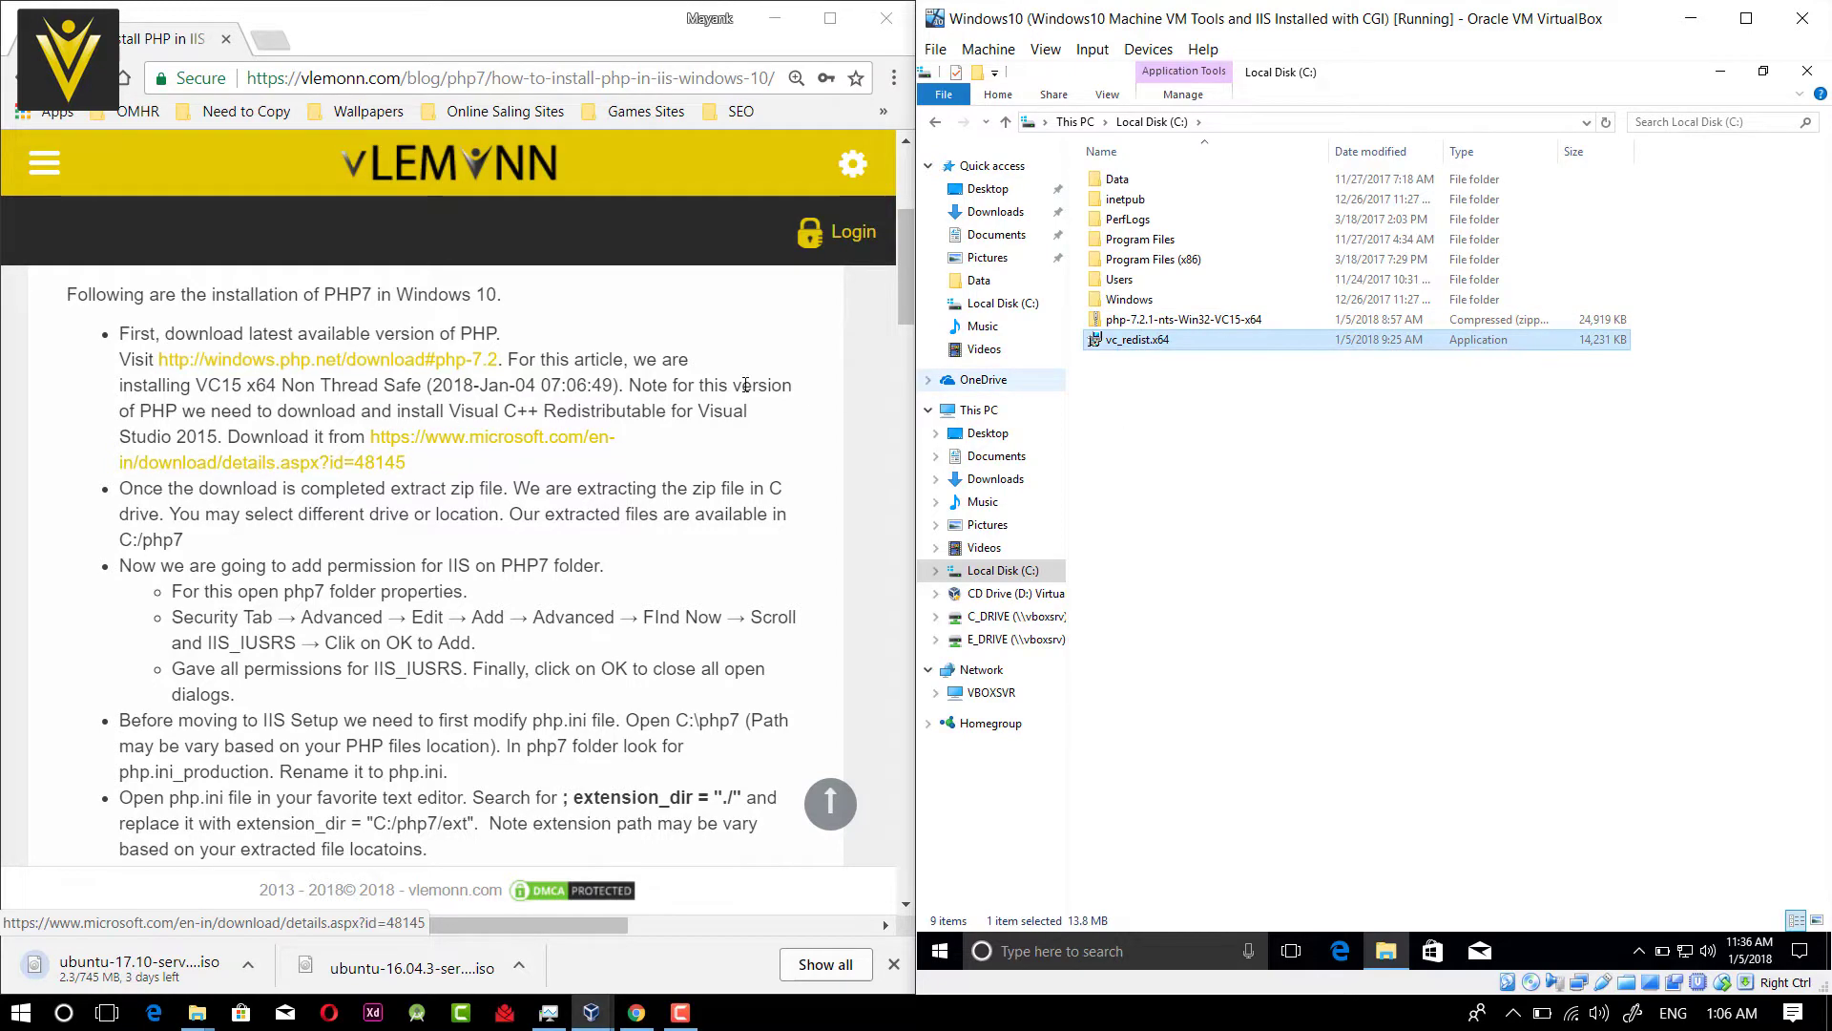
Open the article's Visual C++ Redistributable for Visual Studio 2015 link in a new tab and view its downloadable files.
{"action": "right_click", "coordinate": [567, 442]}
{"action": "left_click", "coordinate": [649, 450]}
{"action": "left_click", "coordinate": [363, 38]}
{"action": "scroll", "coordinate": [480, 639], "scroll_direction": "down", "scroll_amount": 2}
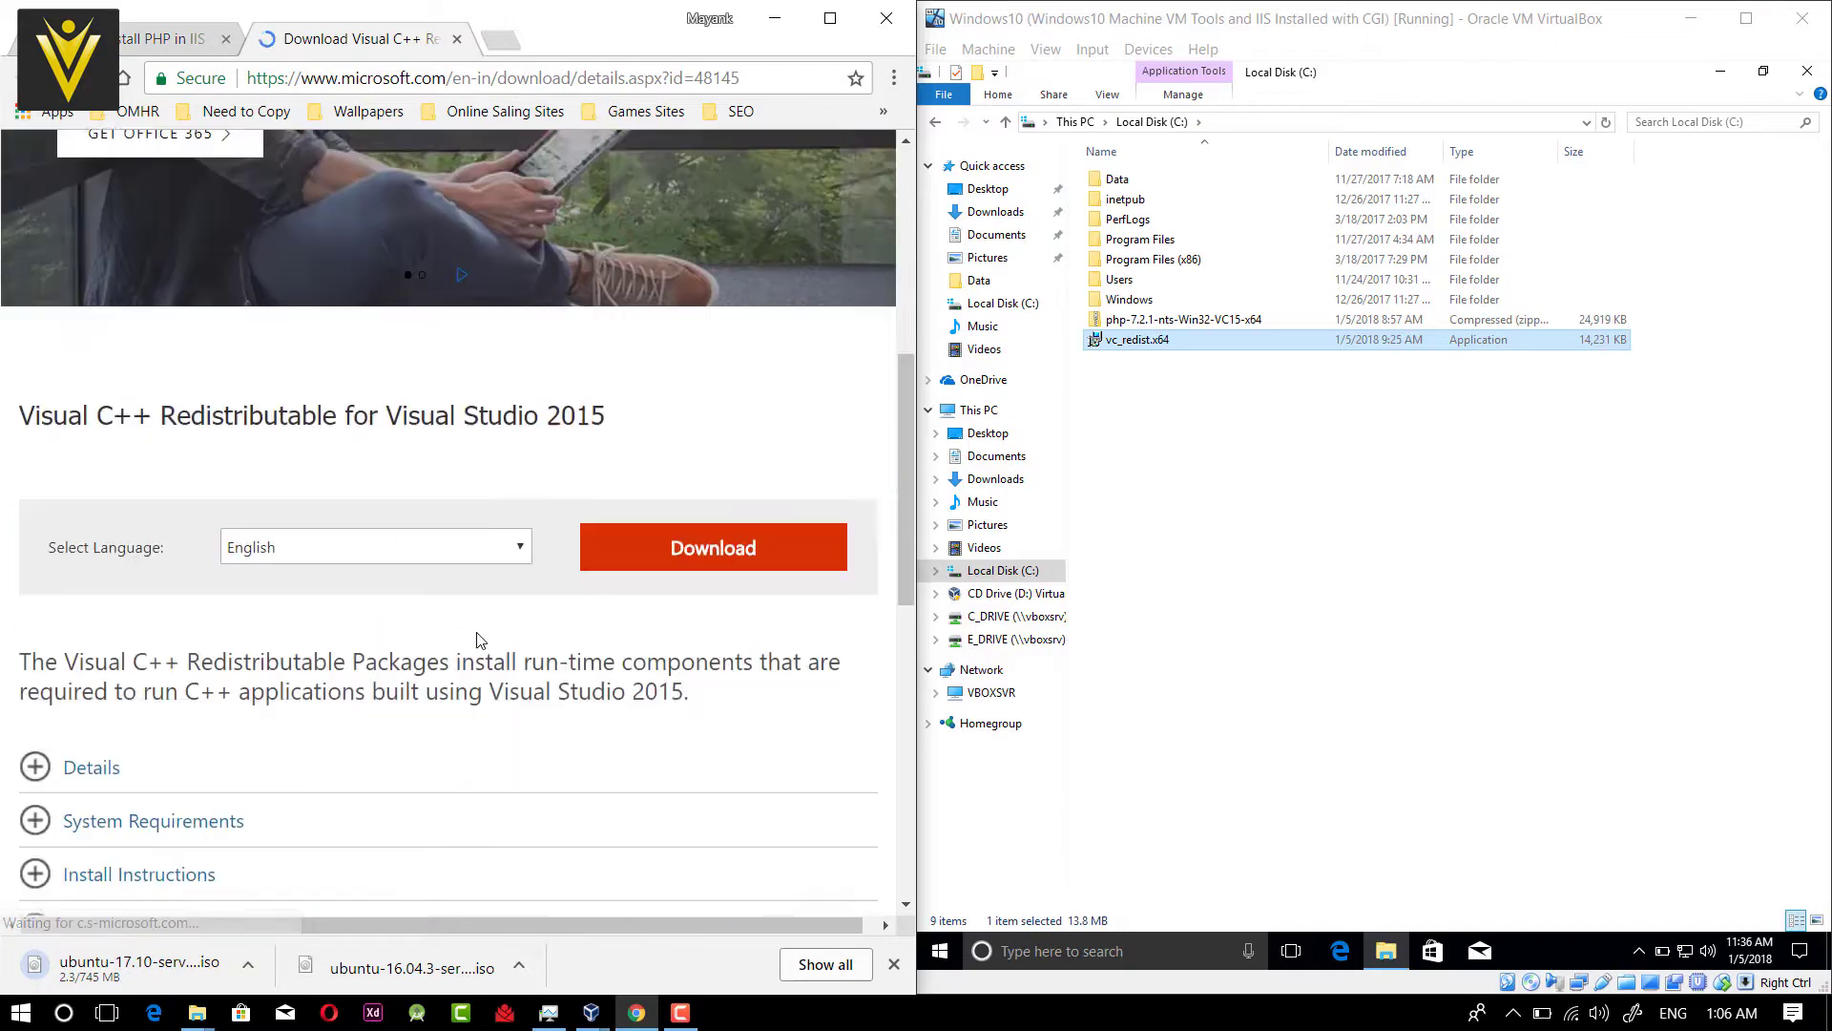
{"action": "scroll", "coordinate": [478, 638], "scroll_direction": "down", "scroll_amount": 2}
{"action": "left_click", "coordinate": [665, 392]}
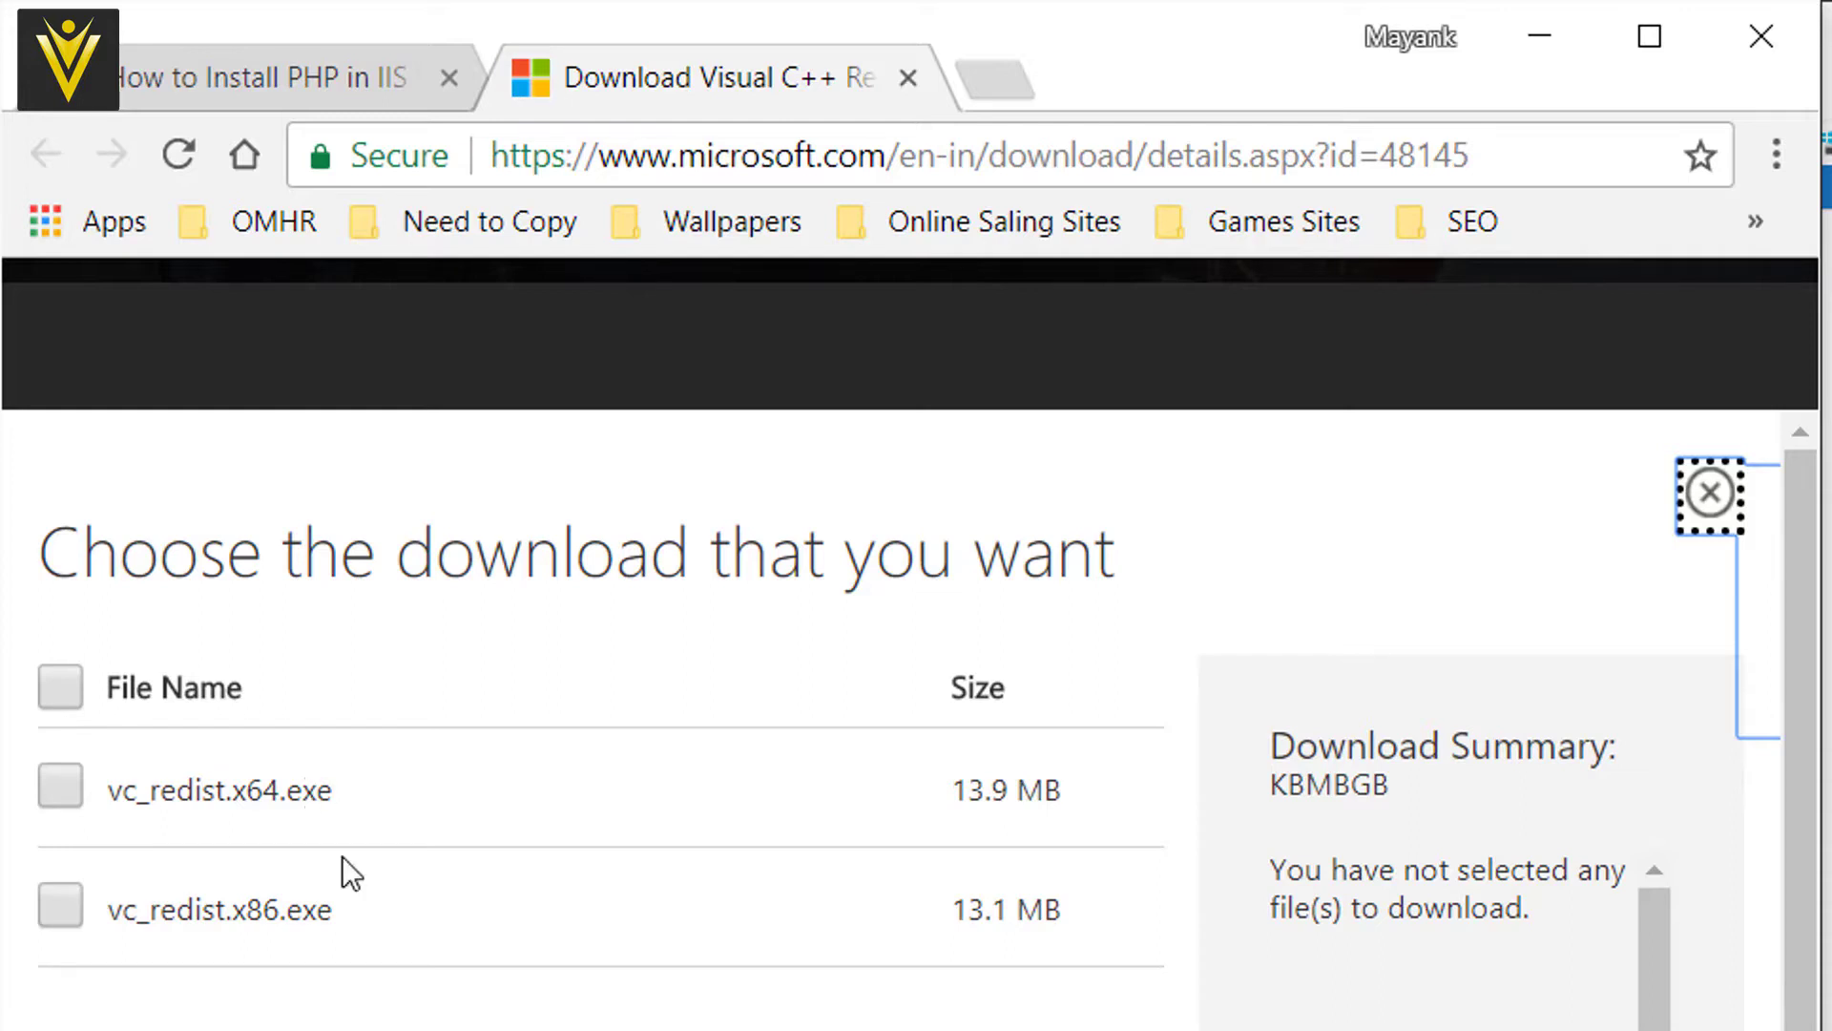
{"action": "left_click_drag", "start_coordinate": [344, 916], "coordinate": [114, 921]}
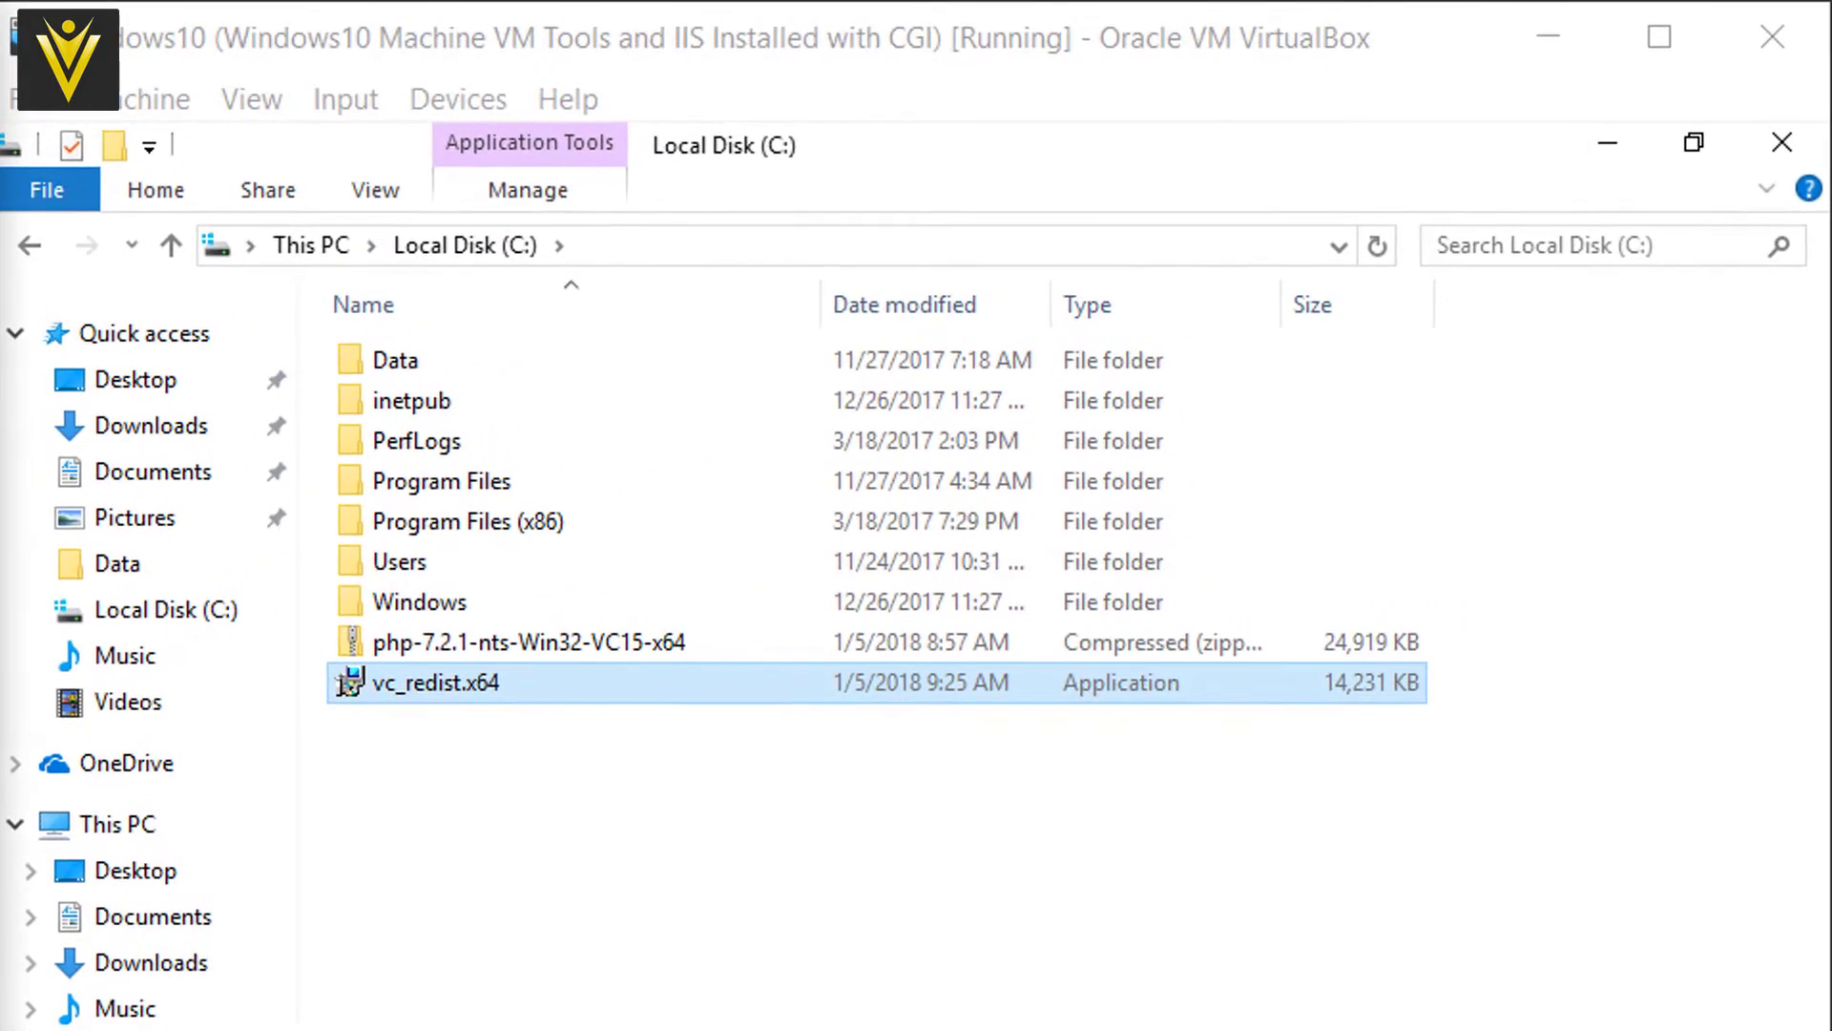
Extract the php-7.2.1-nts-Win32-VC15-x64 archive to C:\PHP in the virtual machine and close the extracted folder's window.
{"action": "left_click", "coordinate": [534, 1021]}
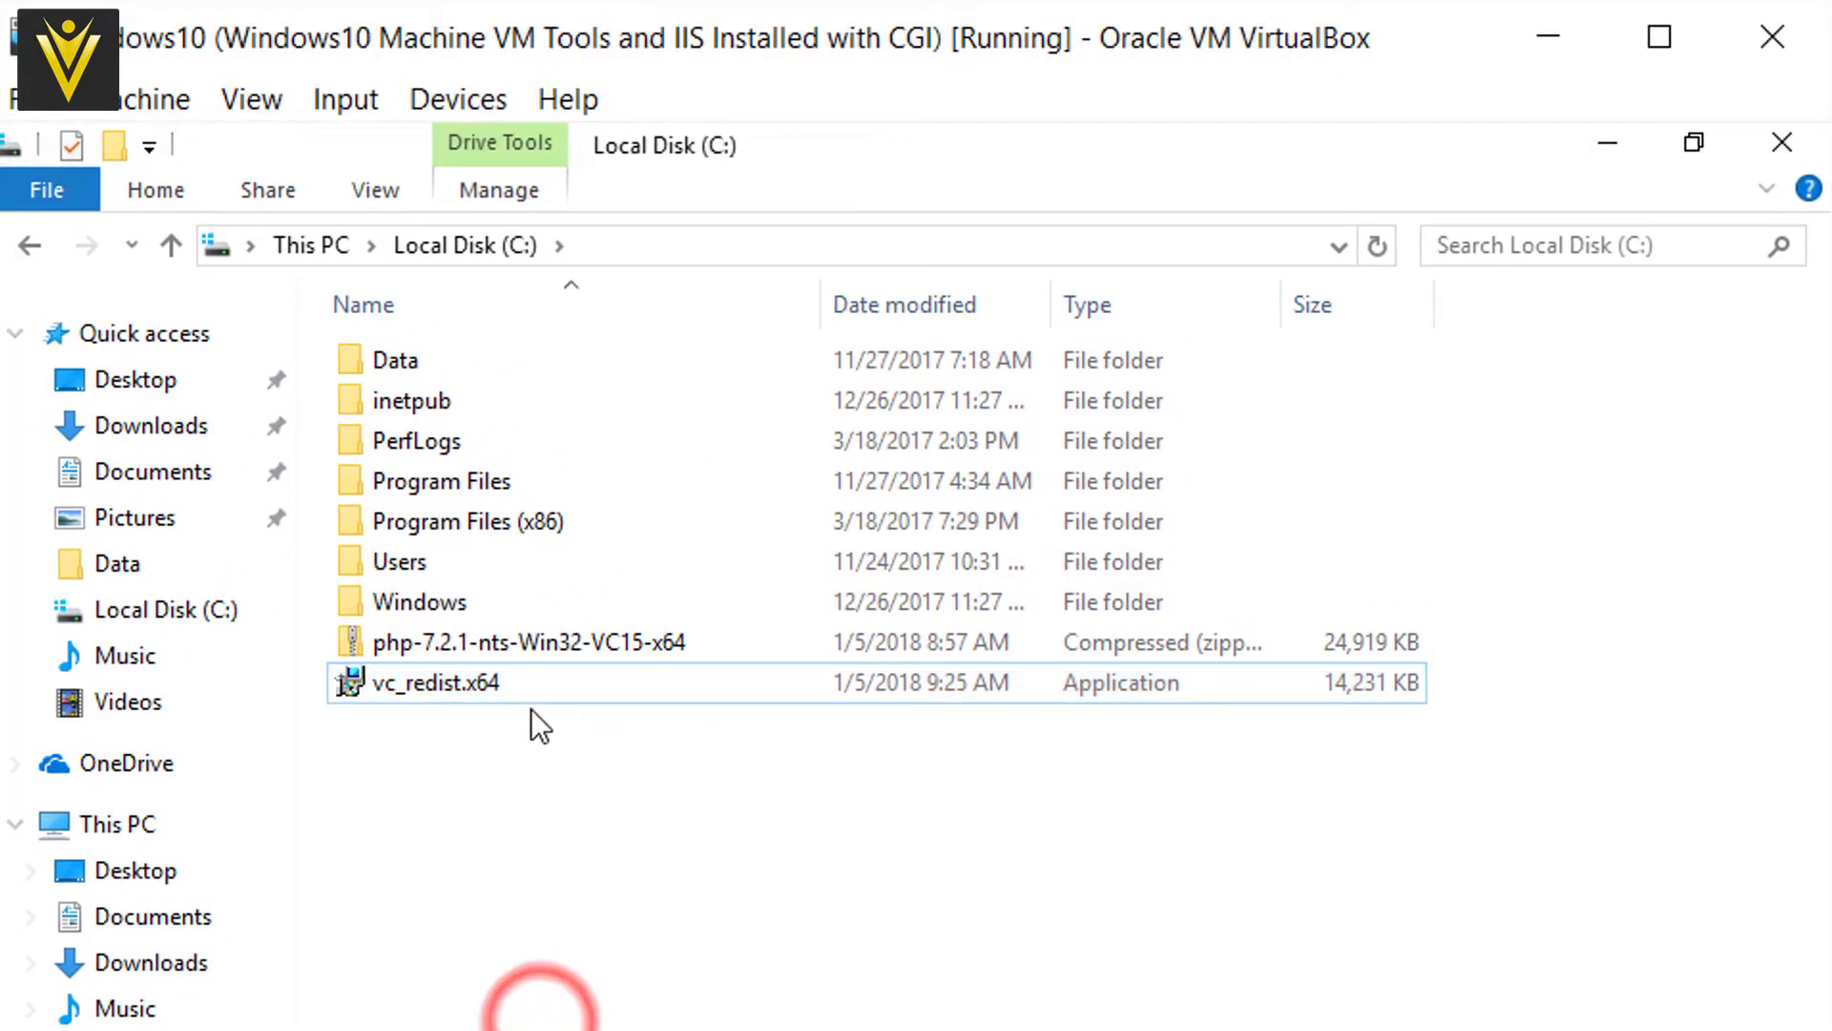
{"action": "left_click", "coordinate": [515, 643]}
{"action": "right_click", "coordinate": [516, 643]}
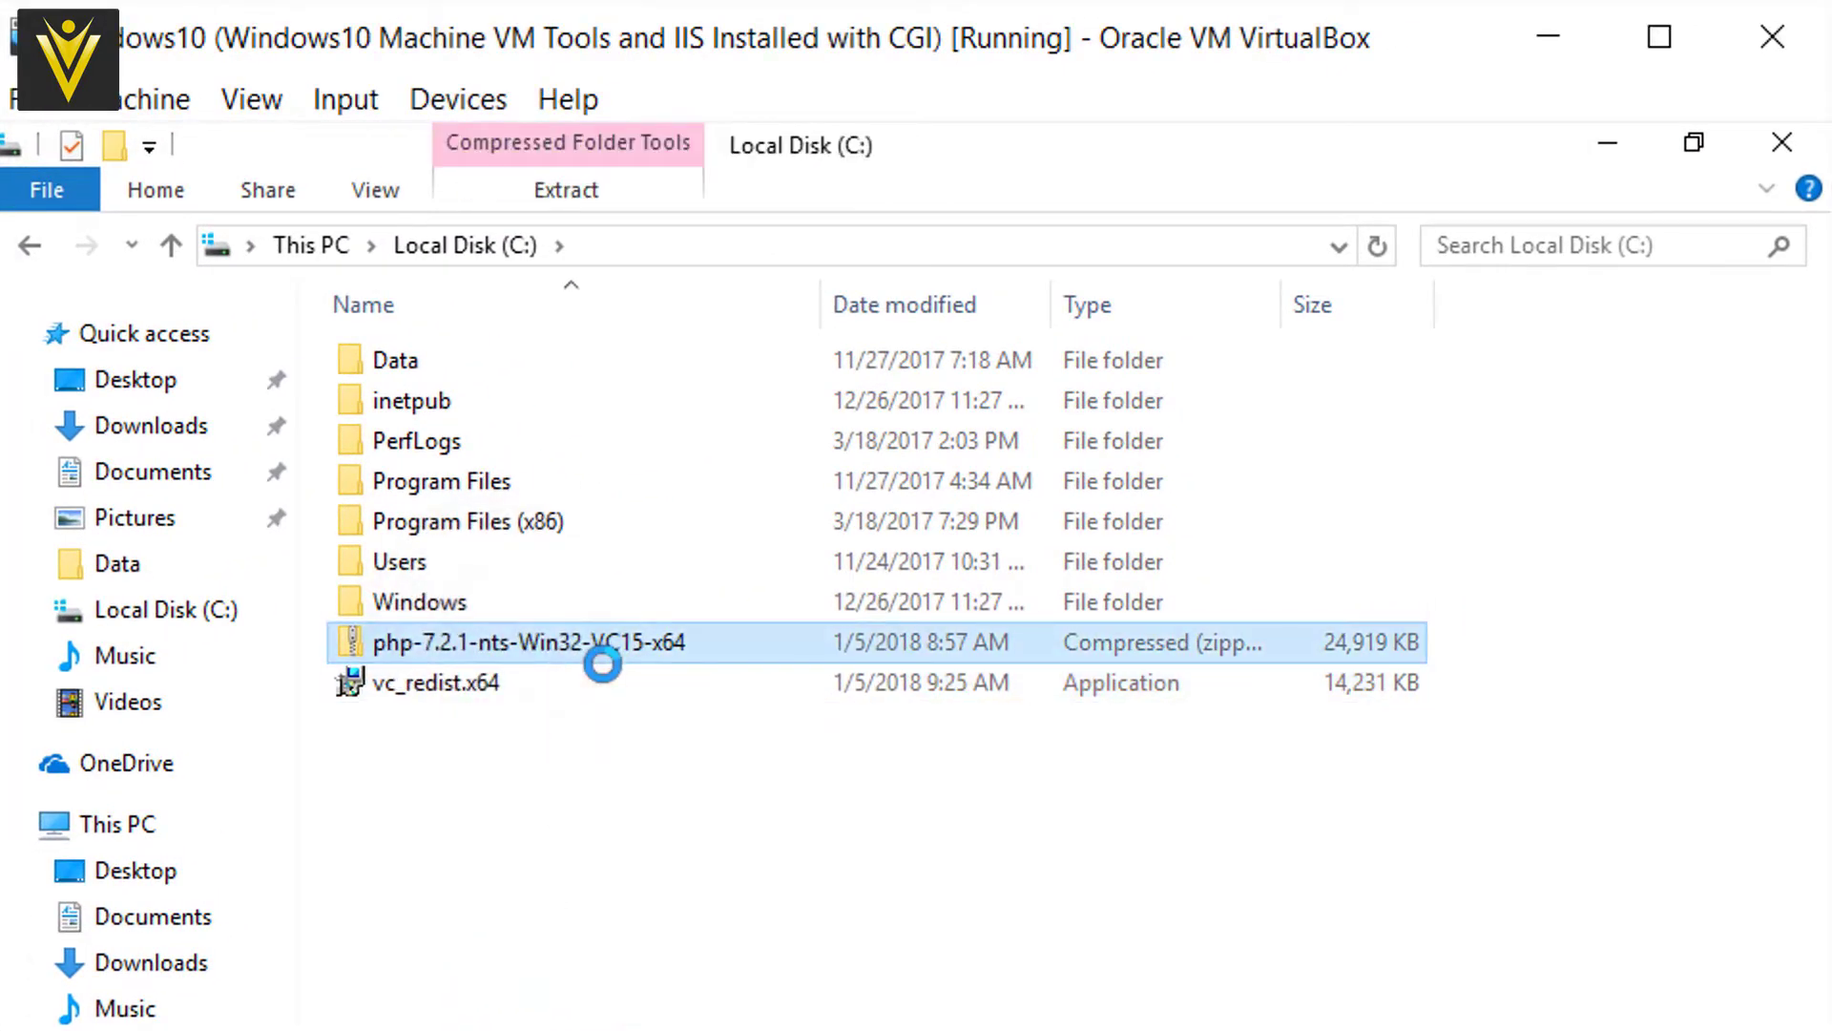
{"action": "left_click", "coordinate": [645, 768]}
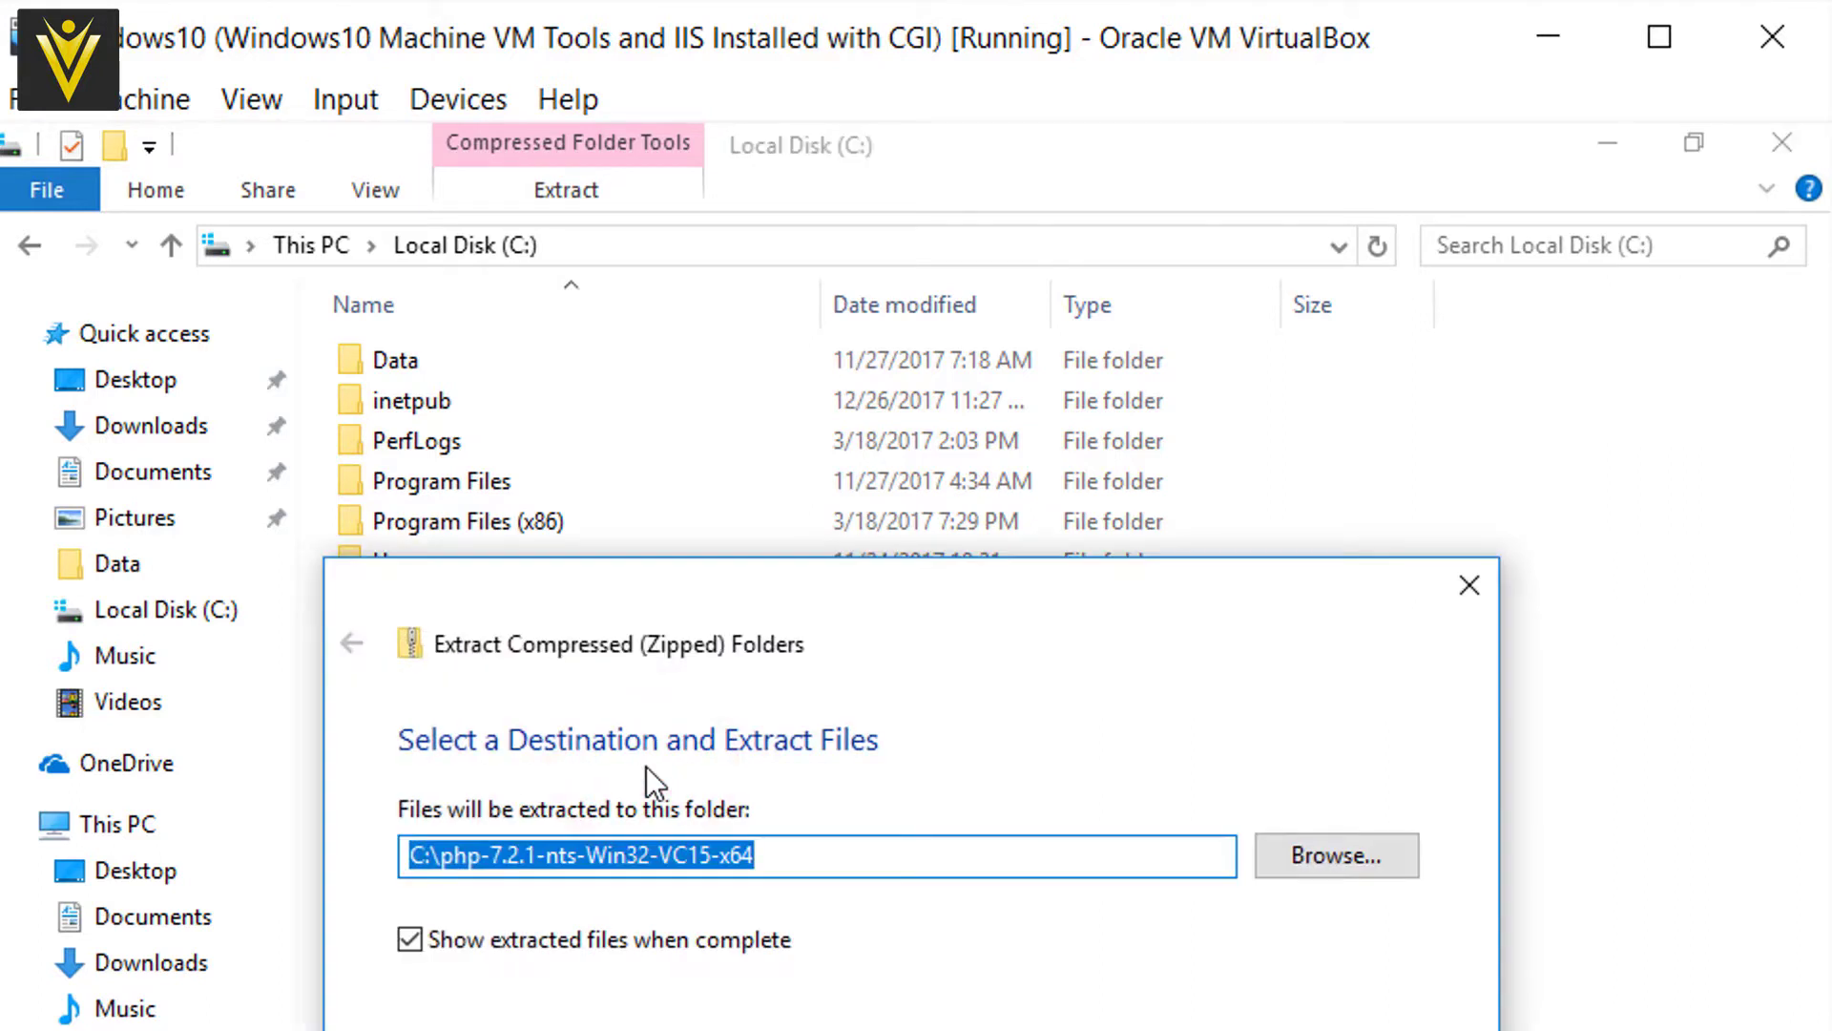
{"action": "key", "text": "End"}
{"action": "key", "text": "ctrl+shift+Left"}
{"action": "key", "text": "ctrl+shift+Left"}
{"action": "key", "text": "ctrl+shift+Left"}
{"action": "key", "text": "ctrl+shift+Left"}
{"action": "key", "text": "ctrl+shift+Left"}
{"action": "key", "text": "ctrl+shift+Left"}
{"action": "key", "text": "ctrl+shift+Left"}
{"action": "key", "text": "ctrl+shift+Left"}
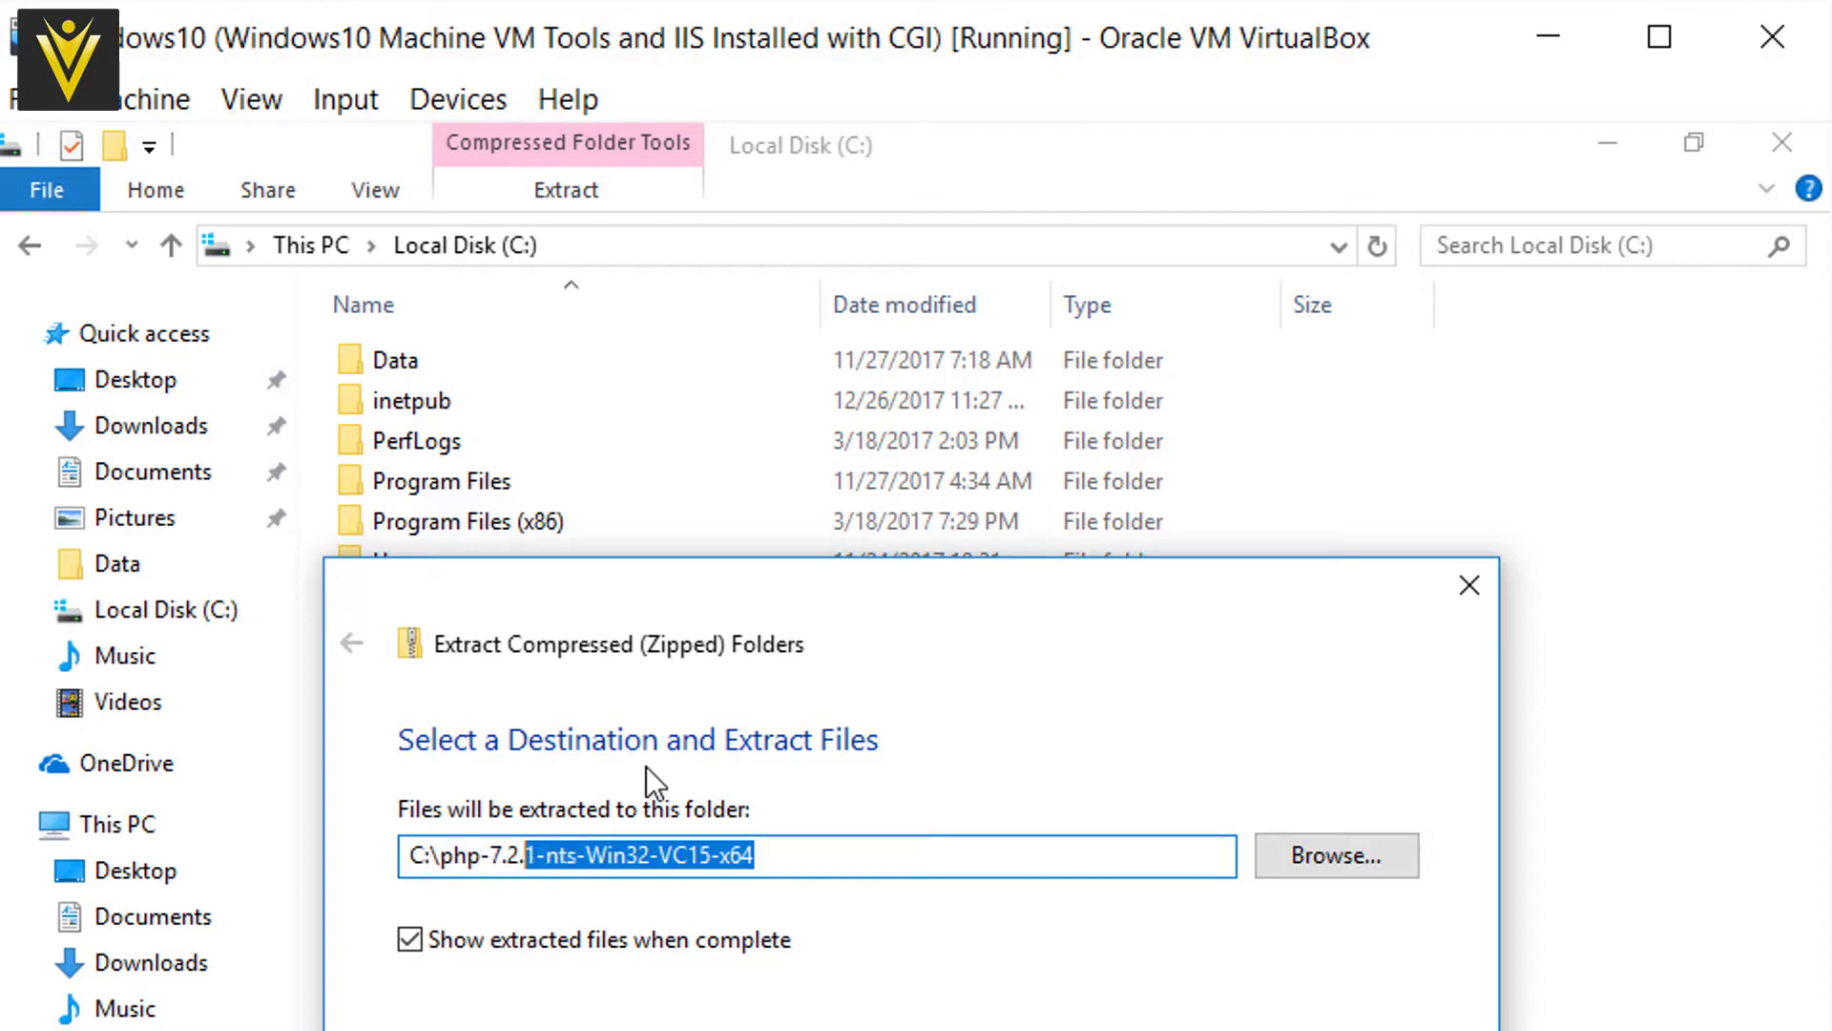
{"action": "type", "text": "PHP"}
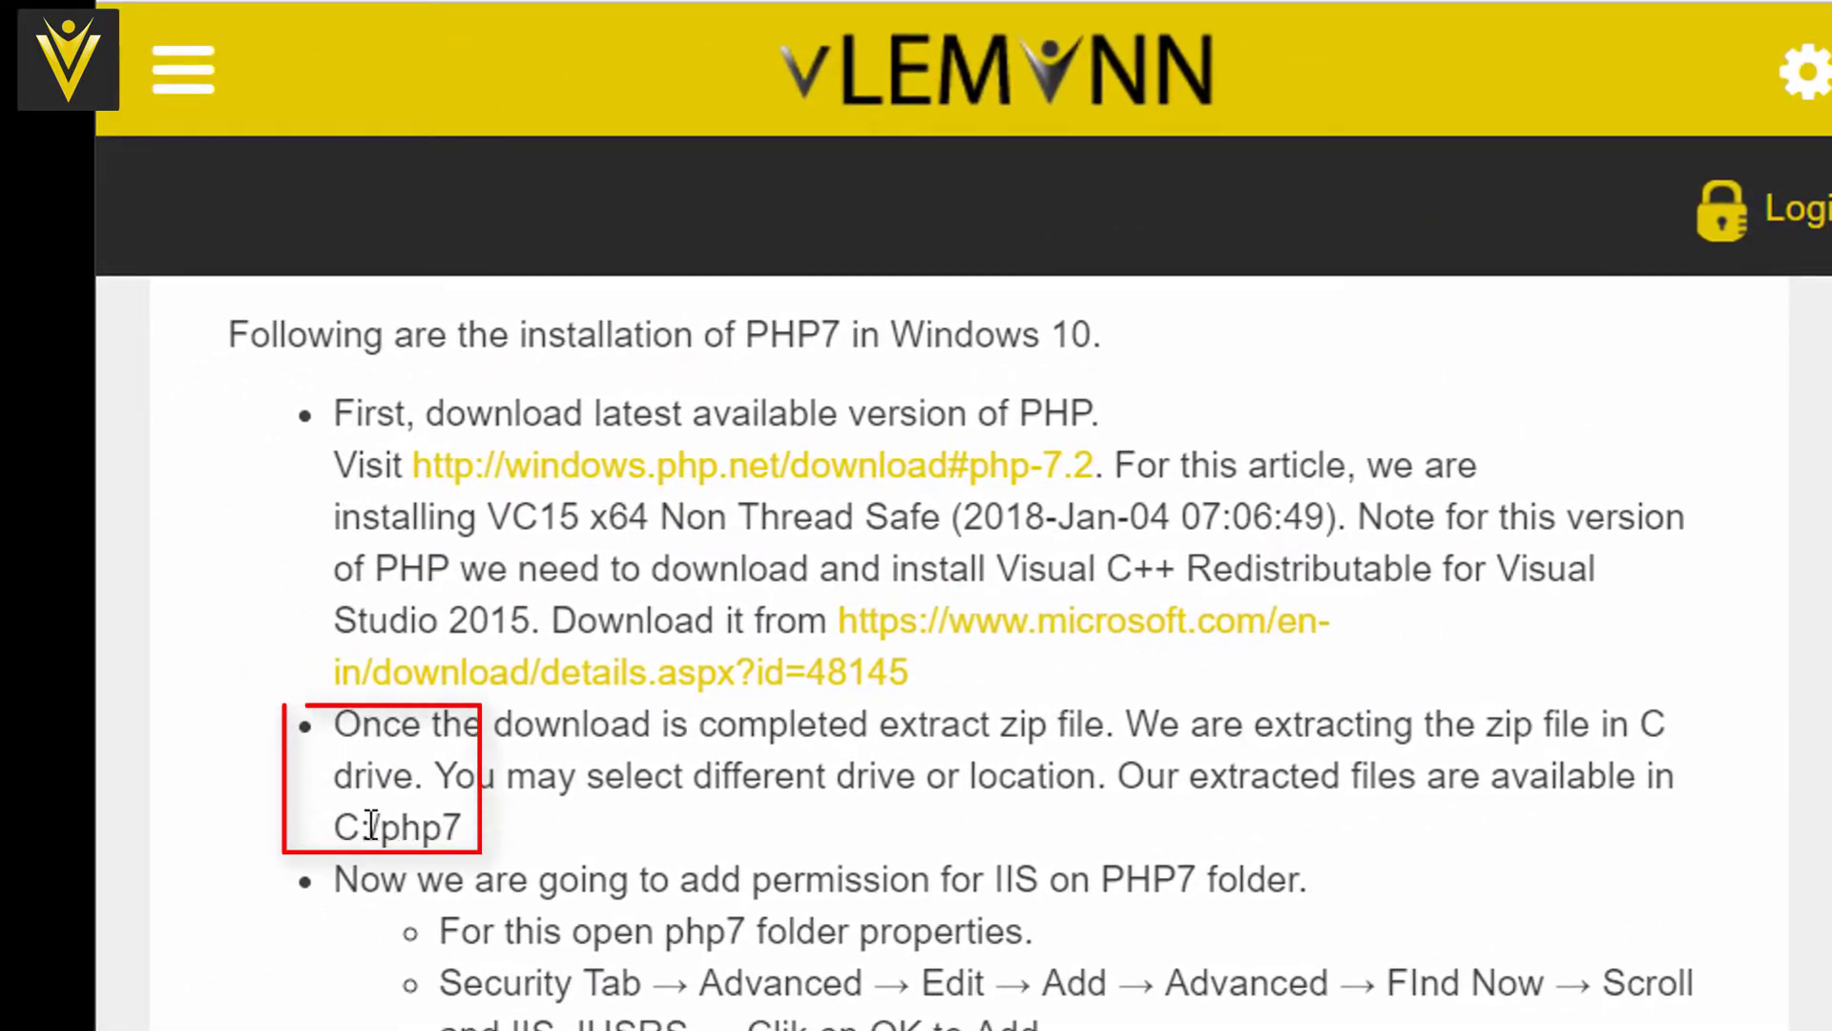
{"action": "left_click_drag", "start_coordinate": [382, 826], "coordinate": [477, 839]}
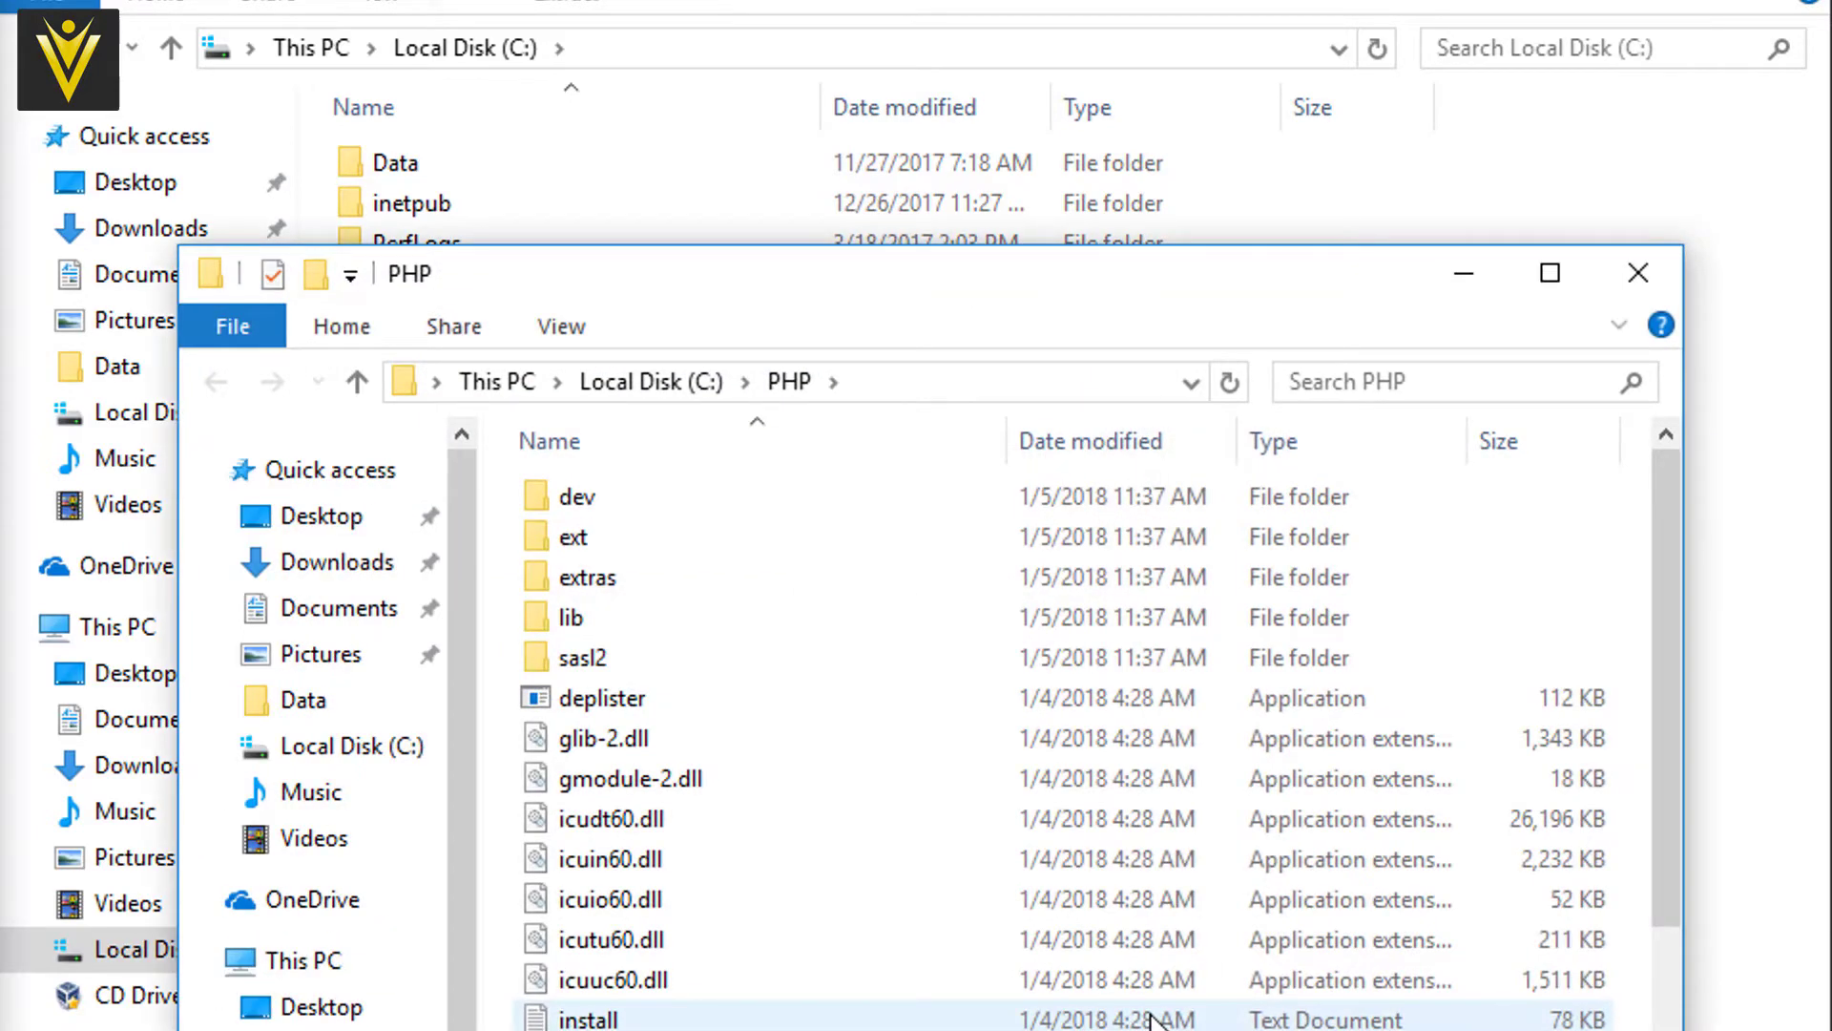
{"action": "left_click", "coordinate": [1633, 277]}
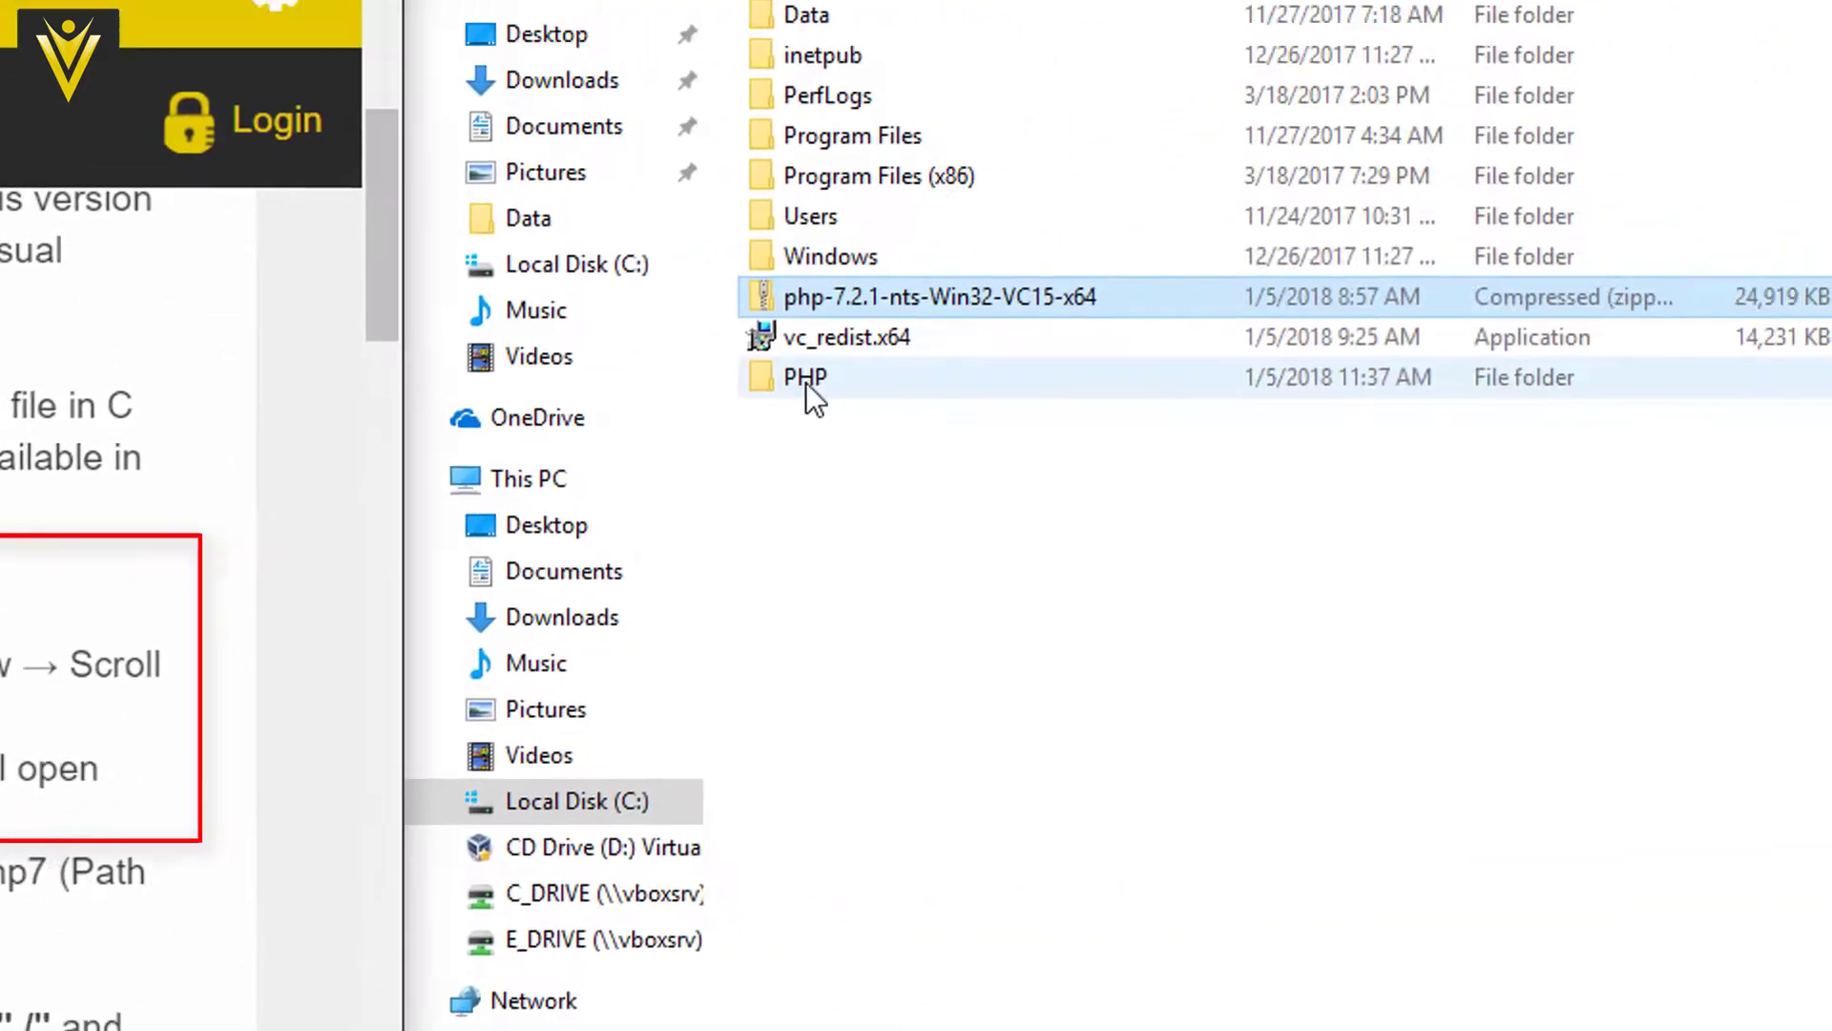
Open the security permissions of the C:\PHP folder for editing.
{"action": "right_click", "coordinate": [393, 411]}
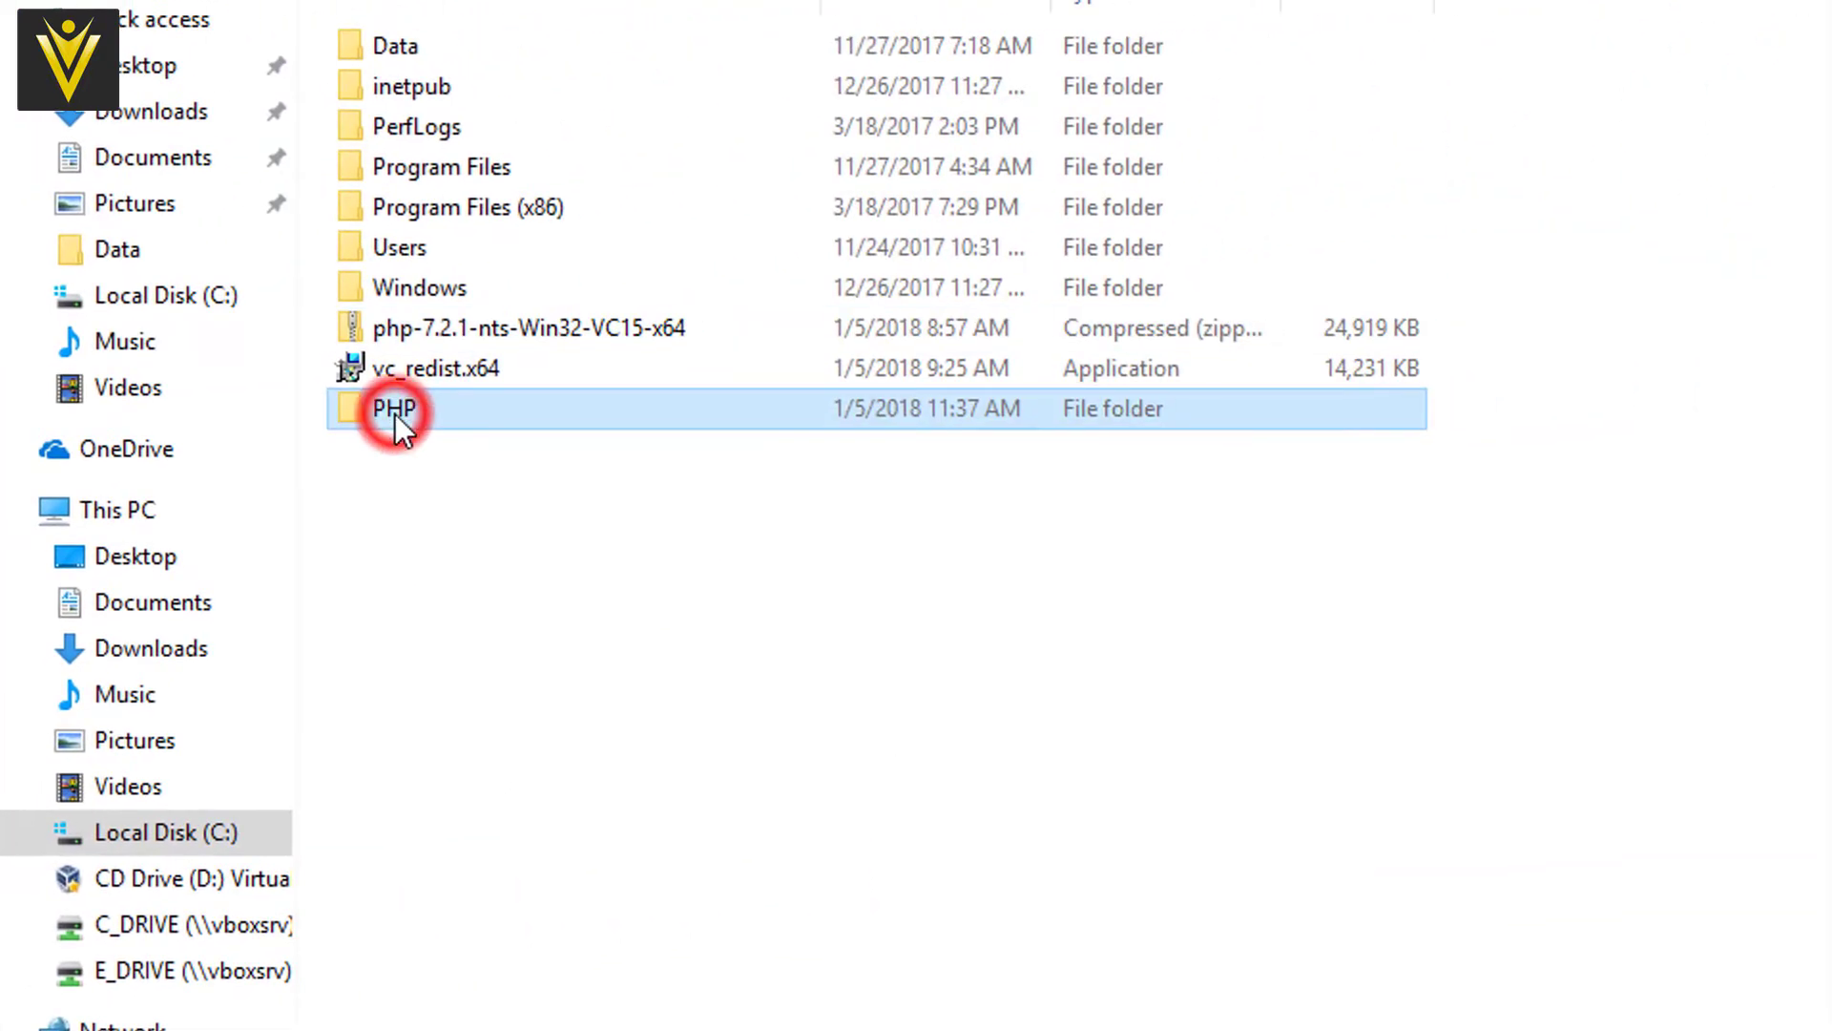
{"action": "left_click", "coordinate": [549, 1022]}
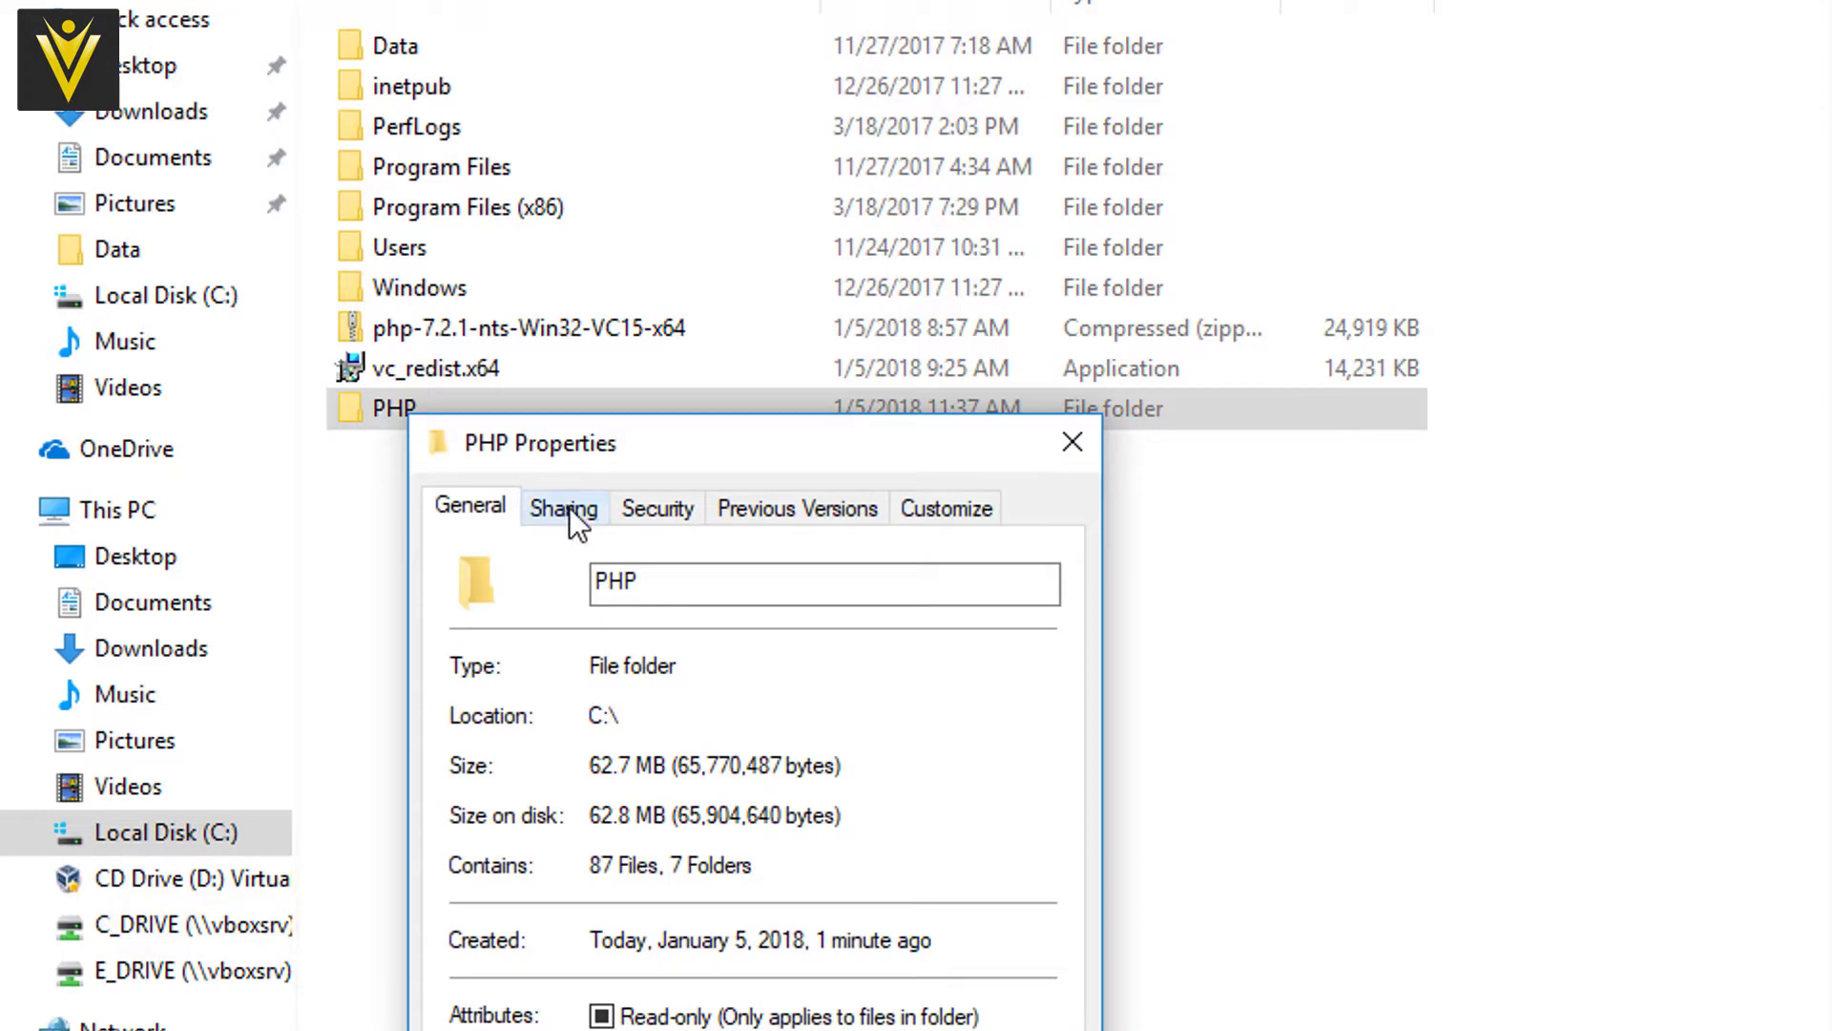
{"action": "left_click", "coordinate": [659, 506]}
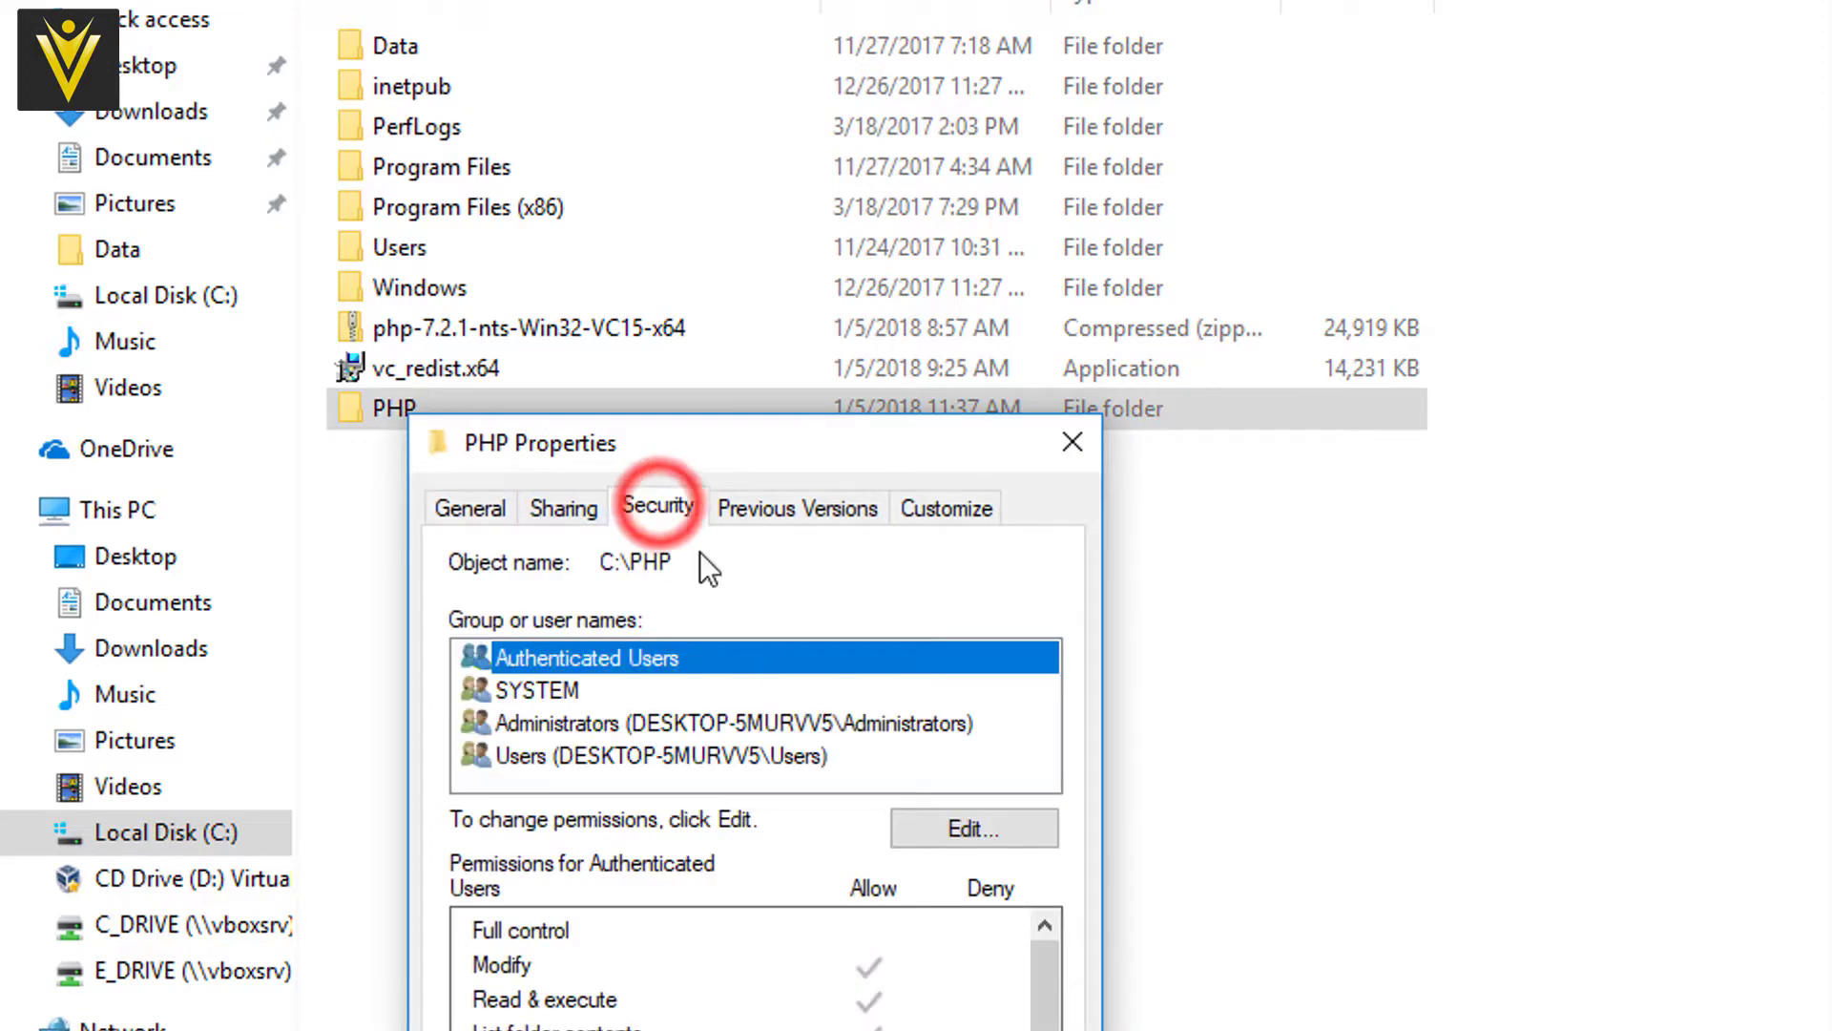
{"action": "left_click", "coordinate": [973, 830]}
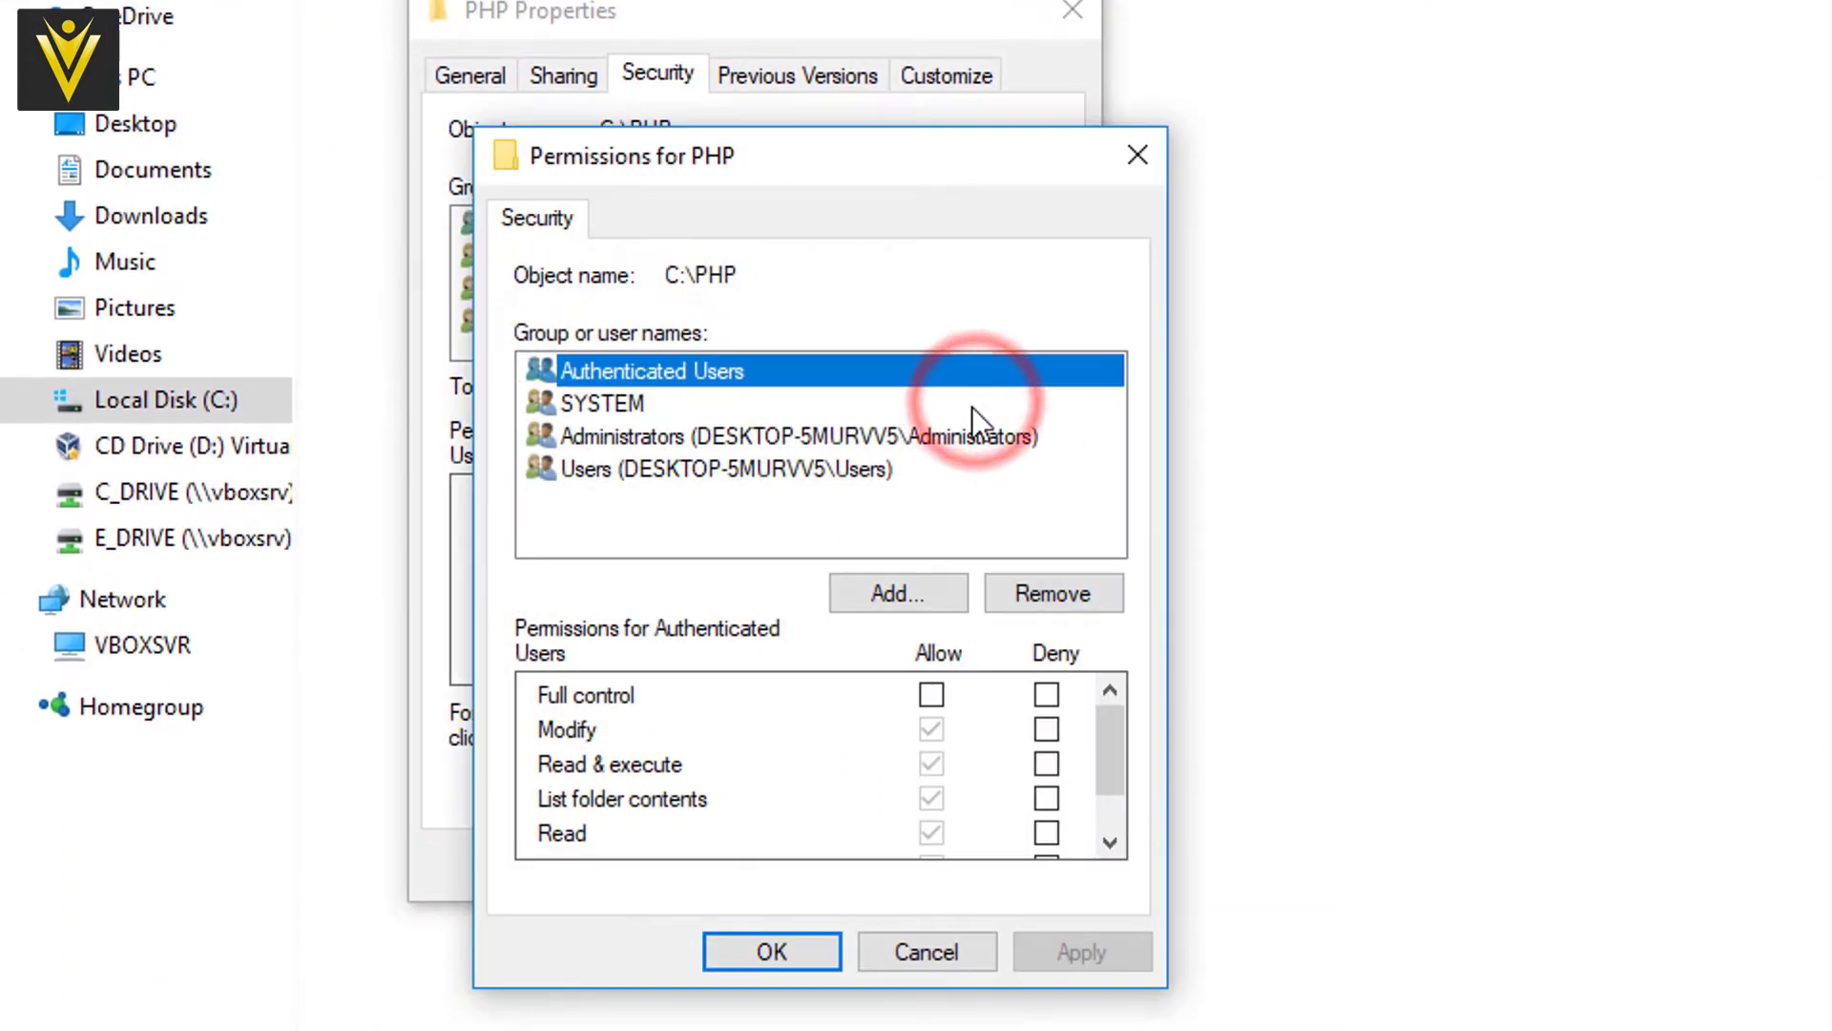
Find the IIS_IUSRS group among the machine's users and groups and add it to the PHP folder's permission list.
{"action": "left_click", "coordinate": [929, 605]}
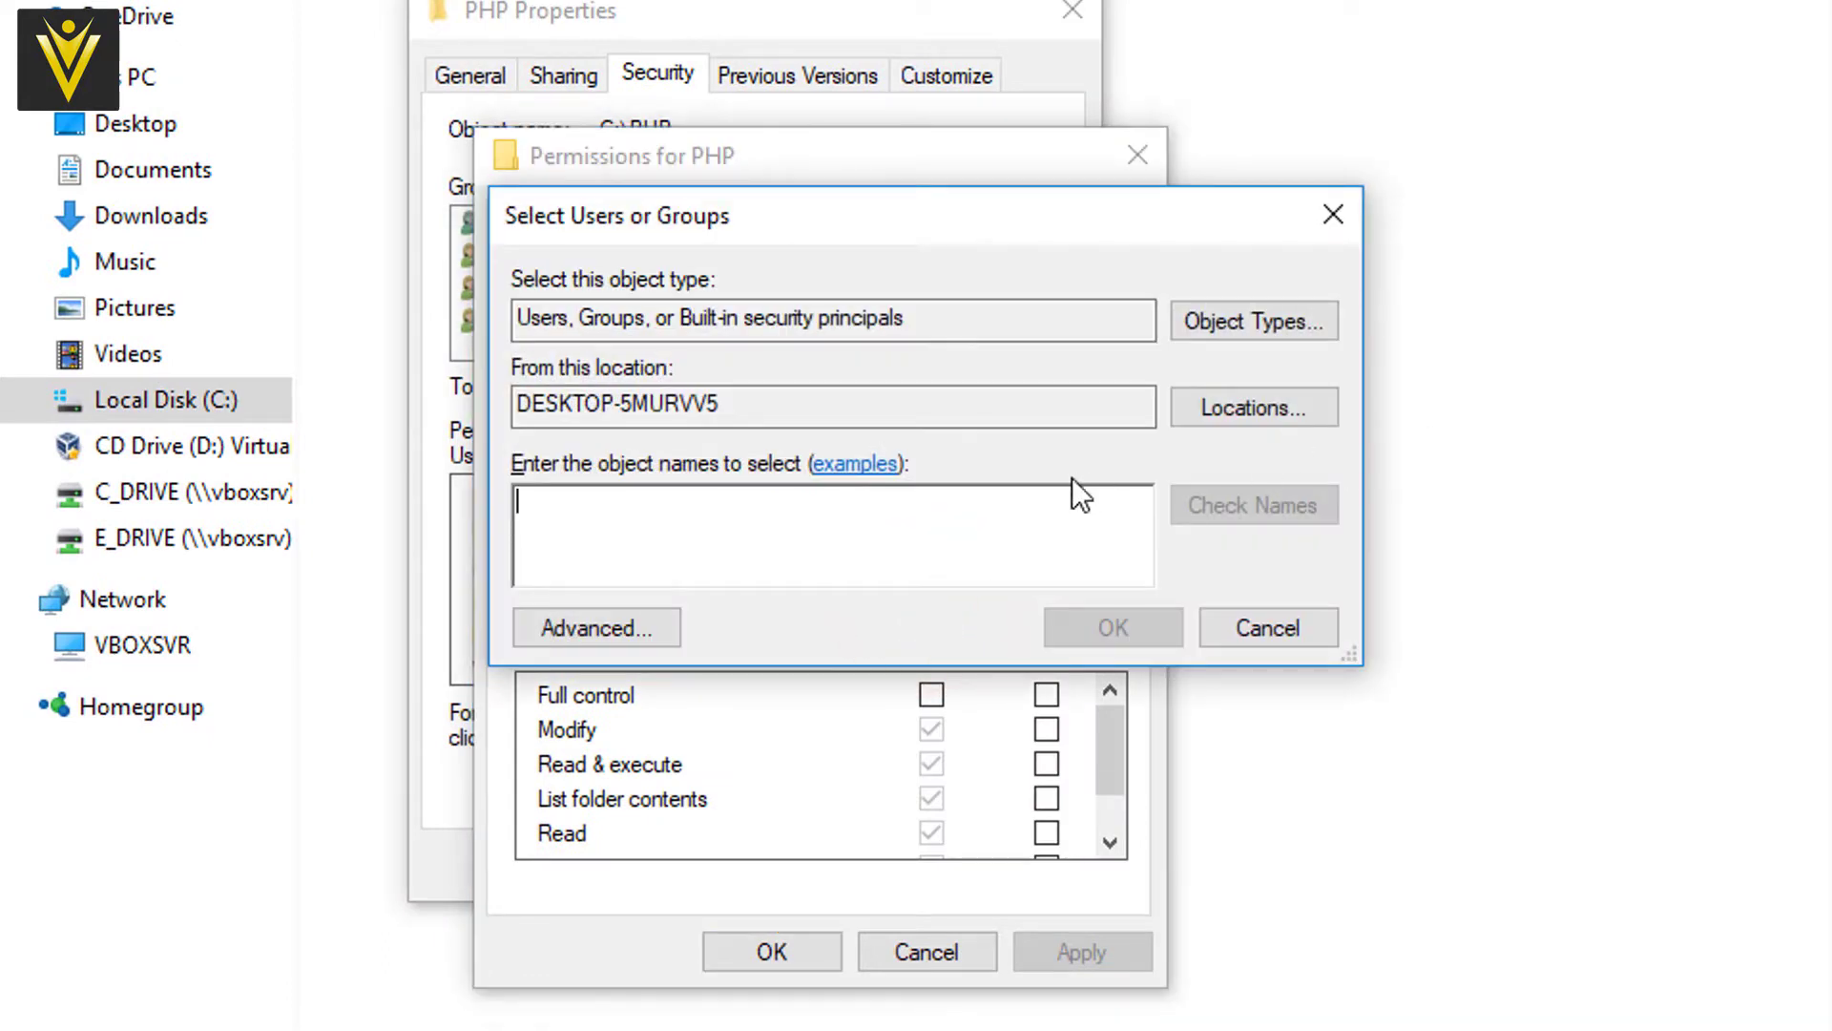
{"action": "left_click", "coordinate": [632, 621]}
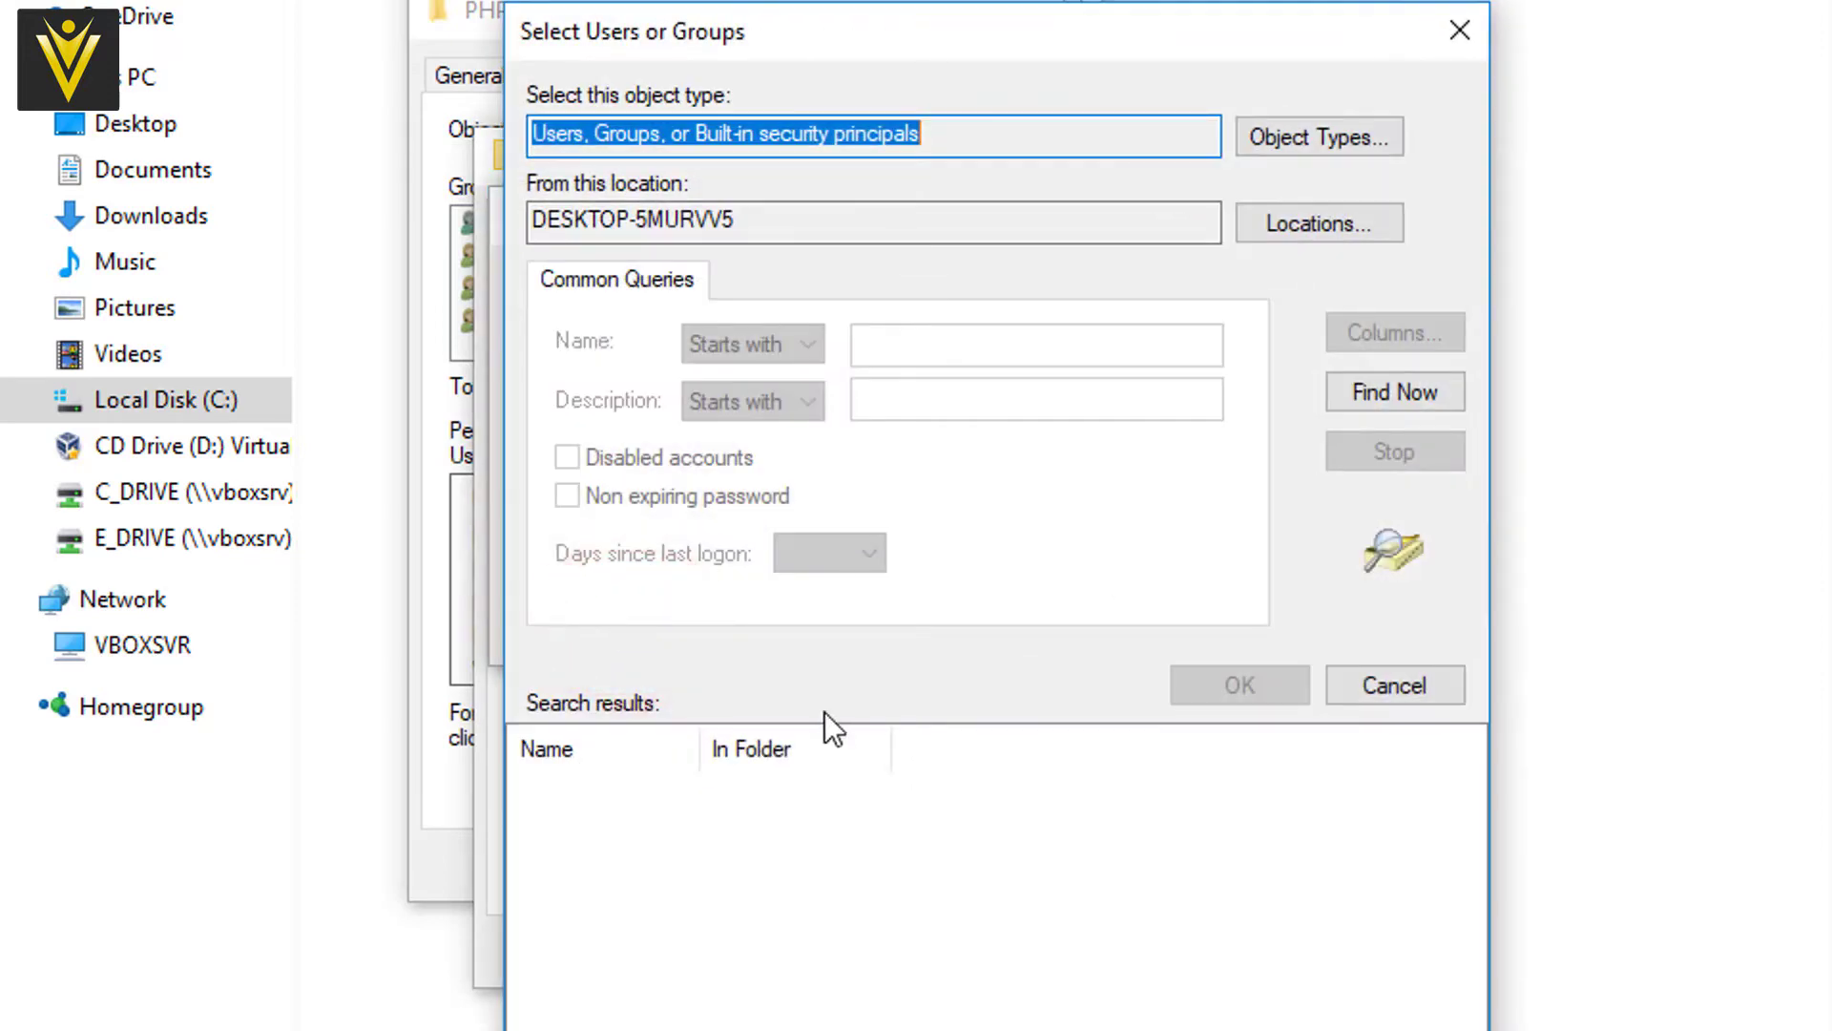
{"action": "left_click", "coordinate": [1342, 397]}
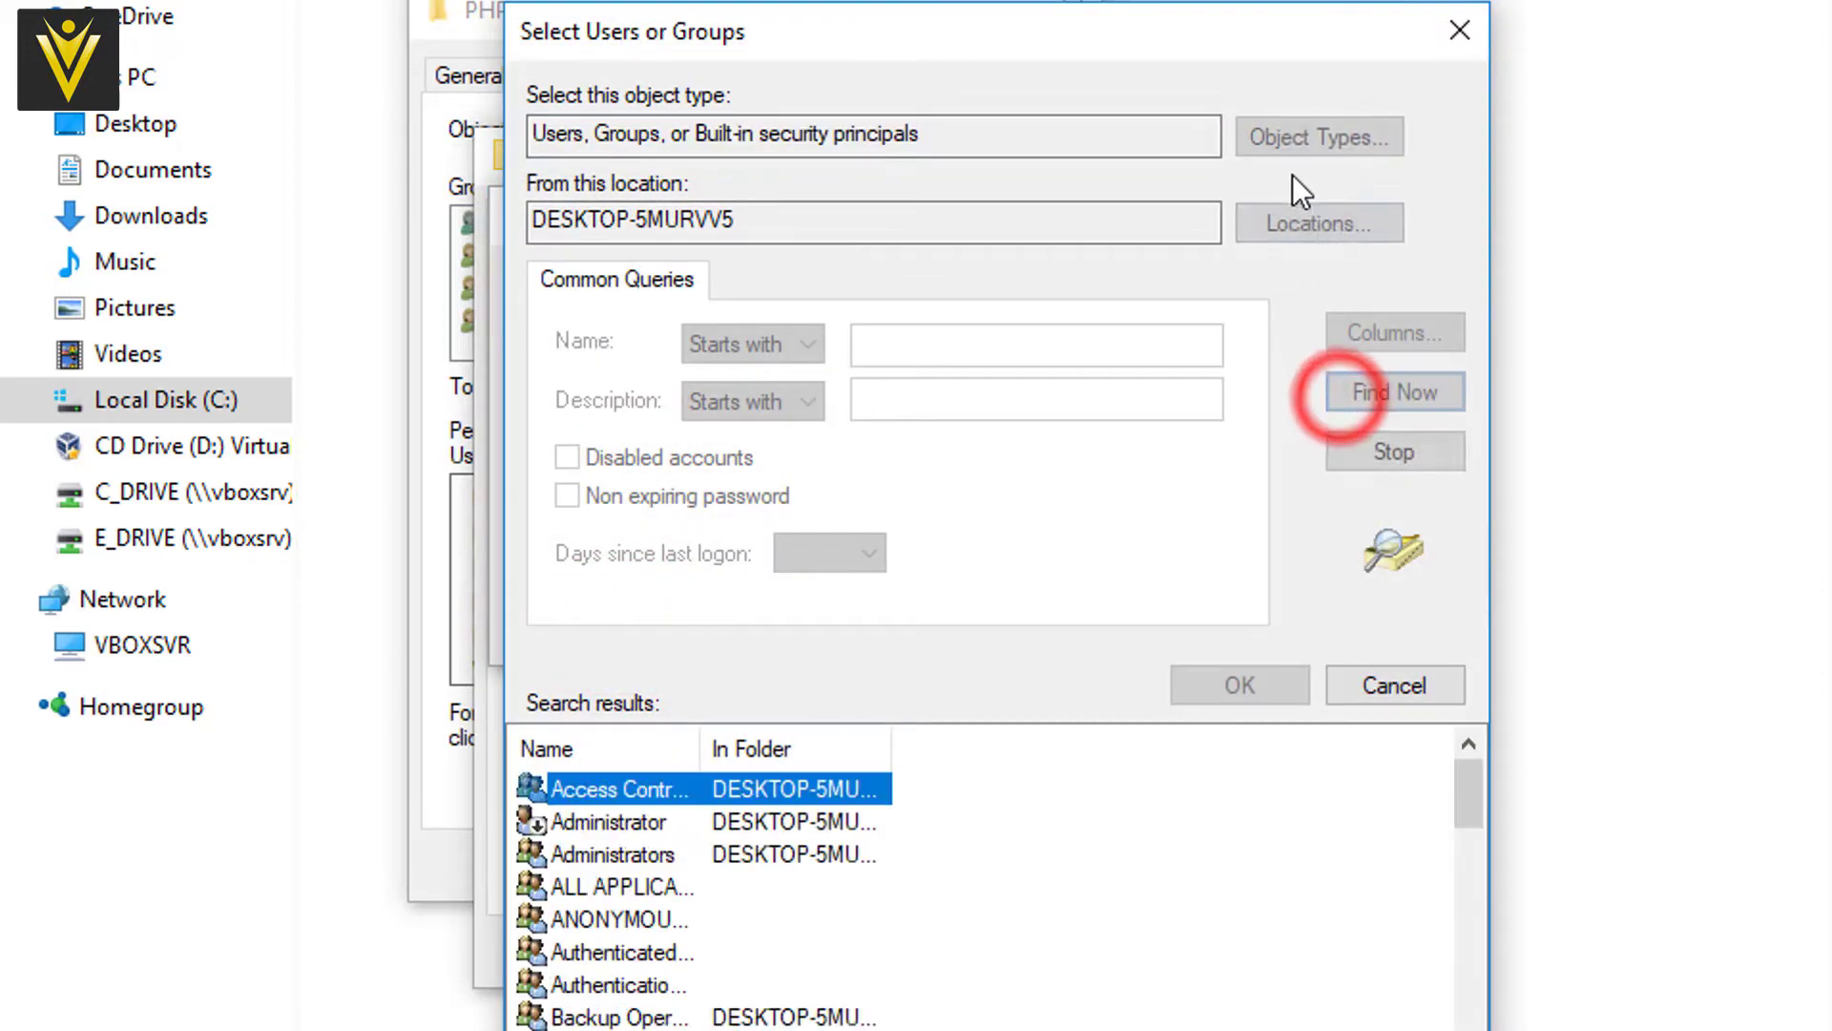
{"action": "left_click", "coordinate": [1176, 33]}
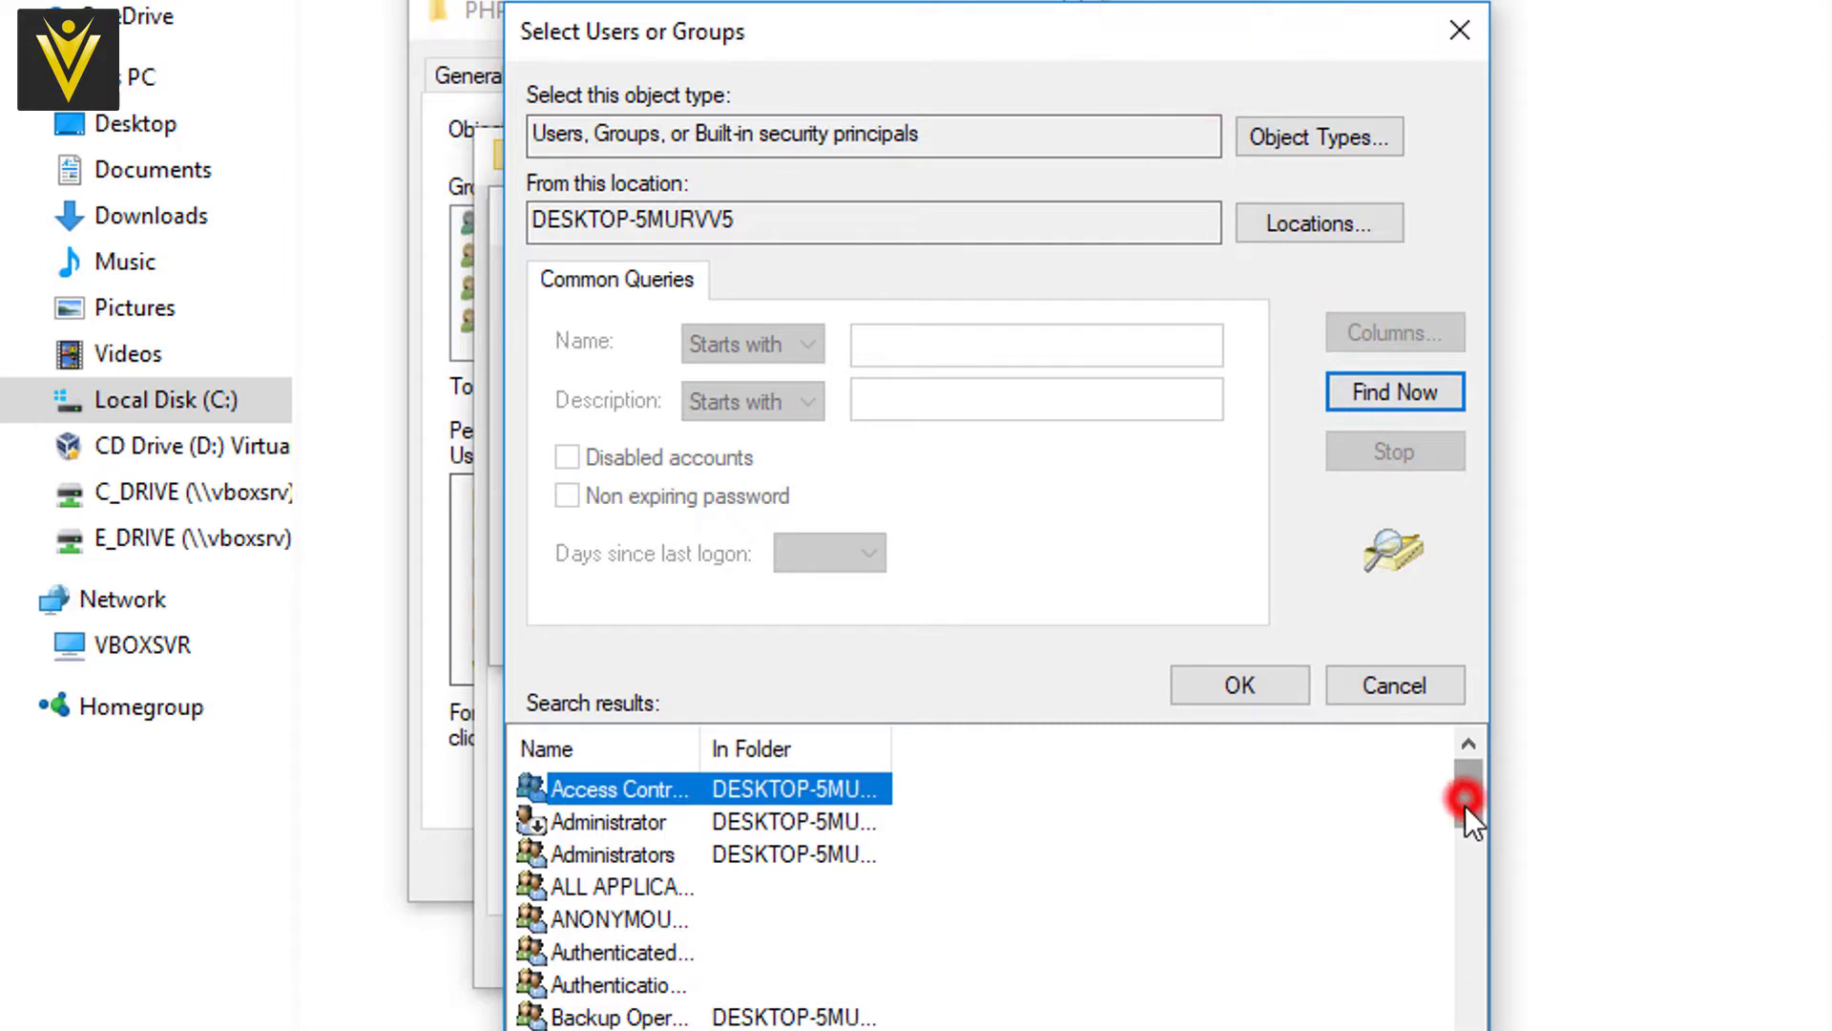
{"action": "left_click_drag", "start_coordinate": [1465, 805], "coordinate": [1467, 922]}
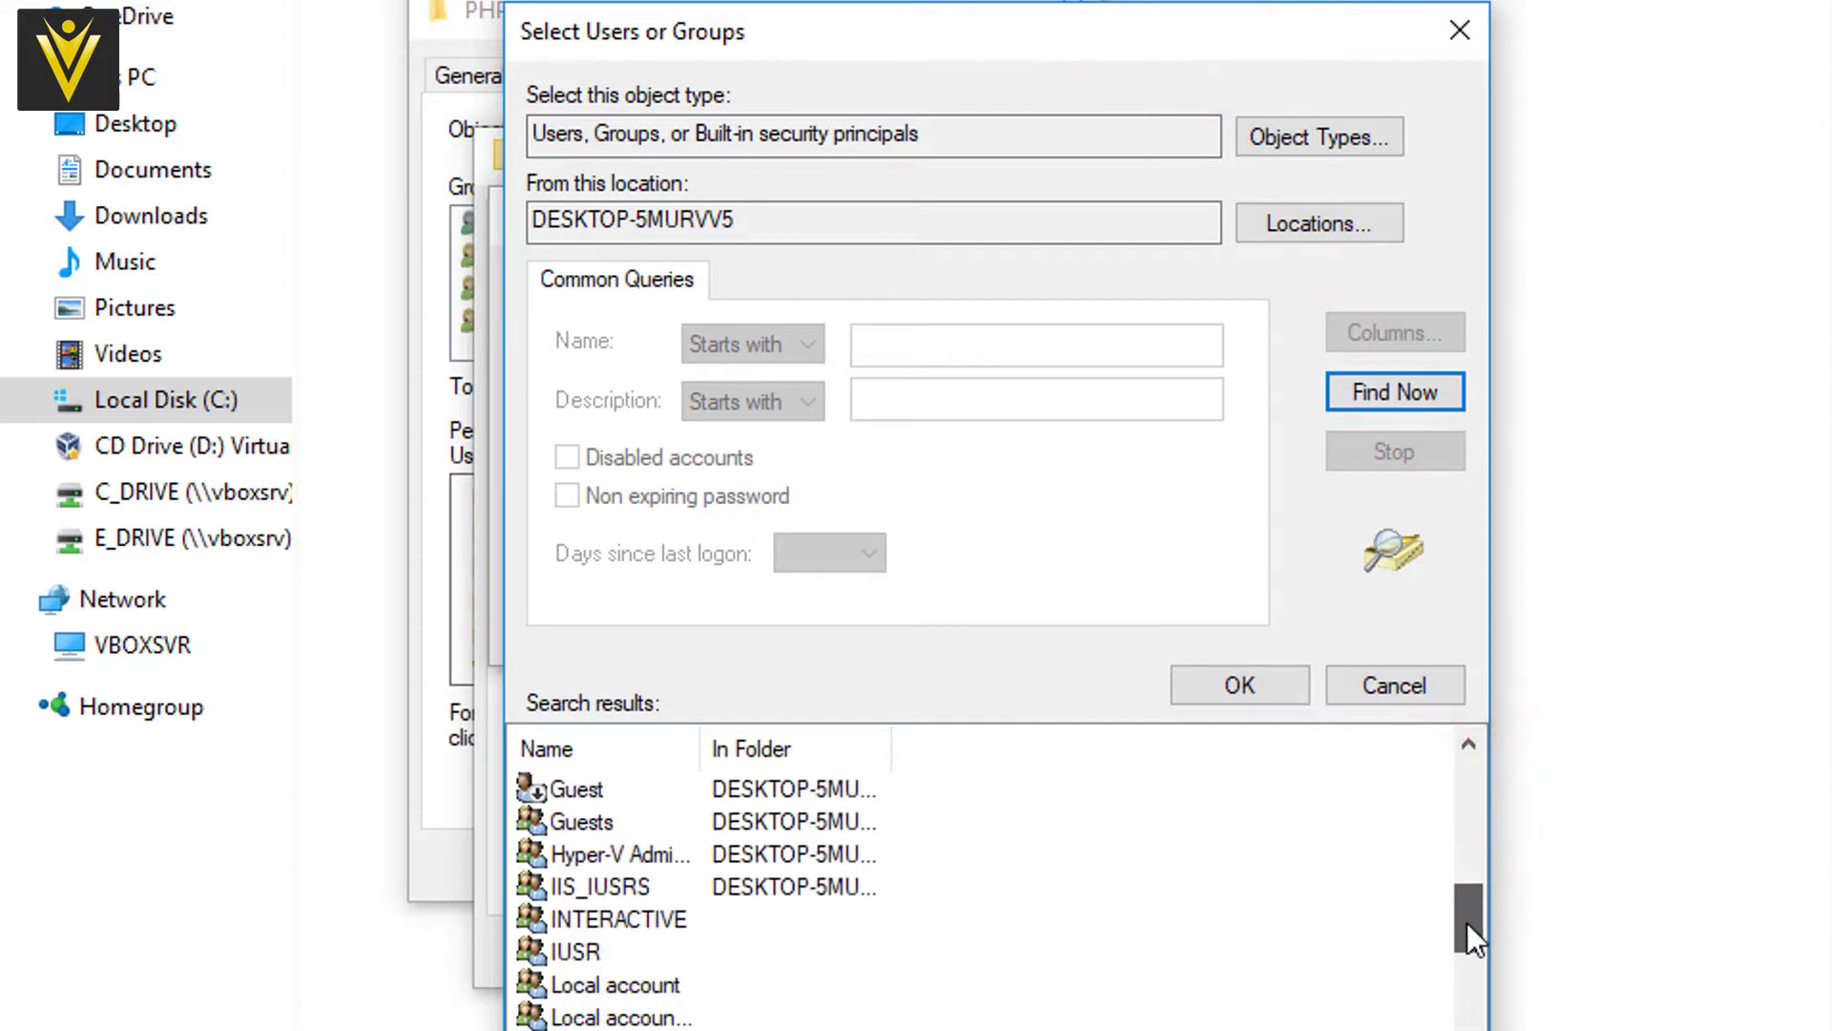
{"action": "left_click", "coordinate": [617, 888]}
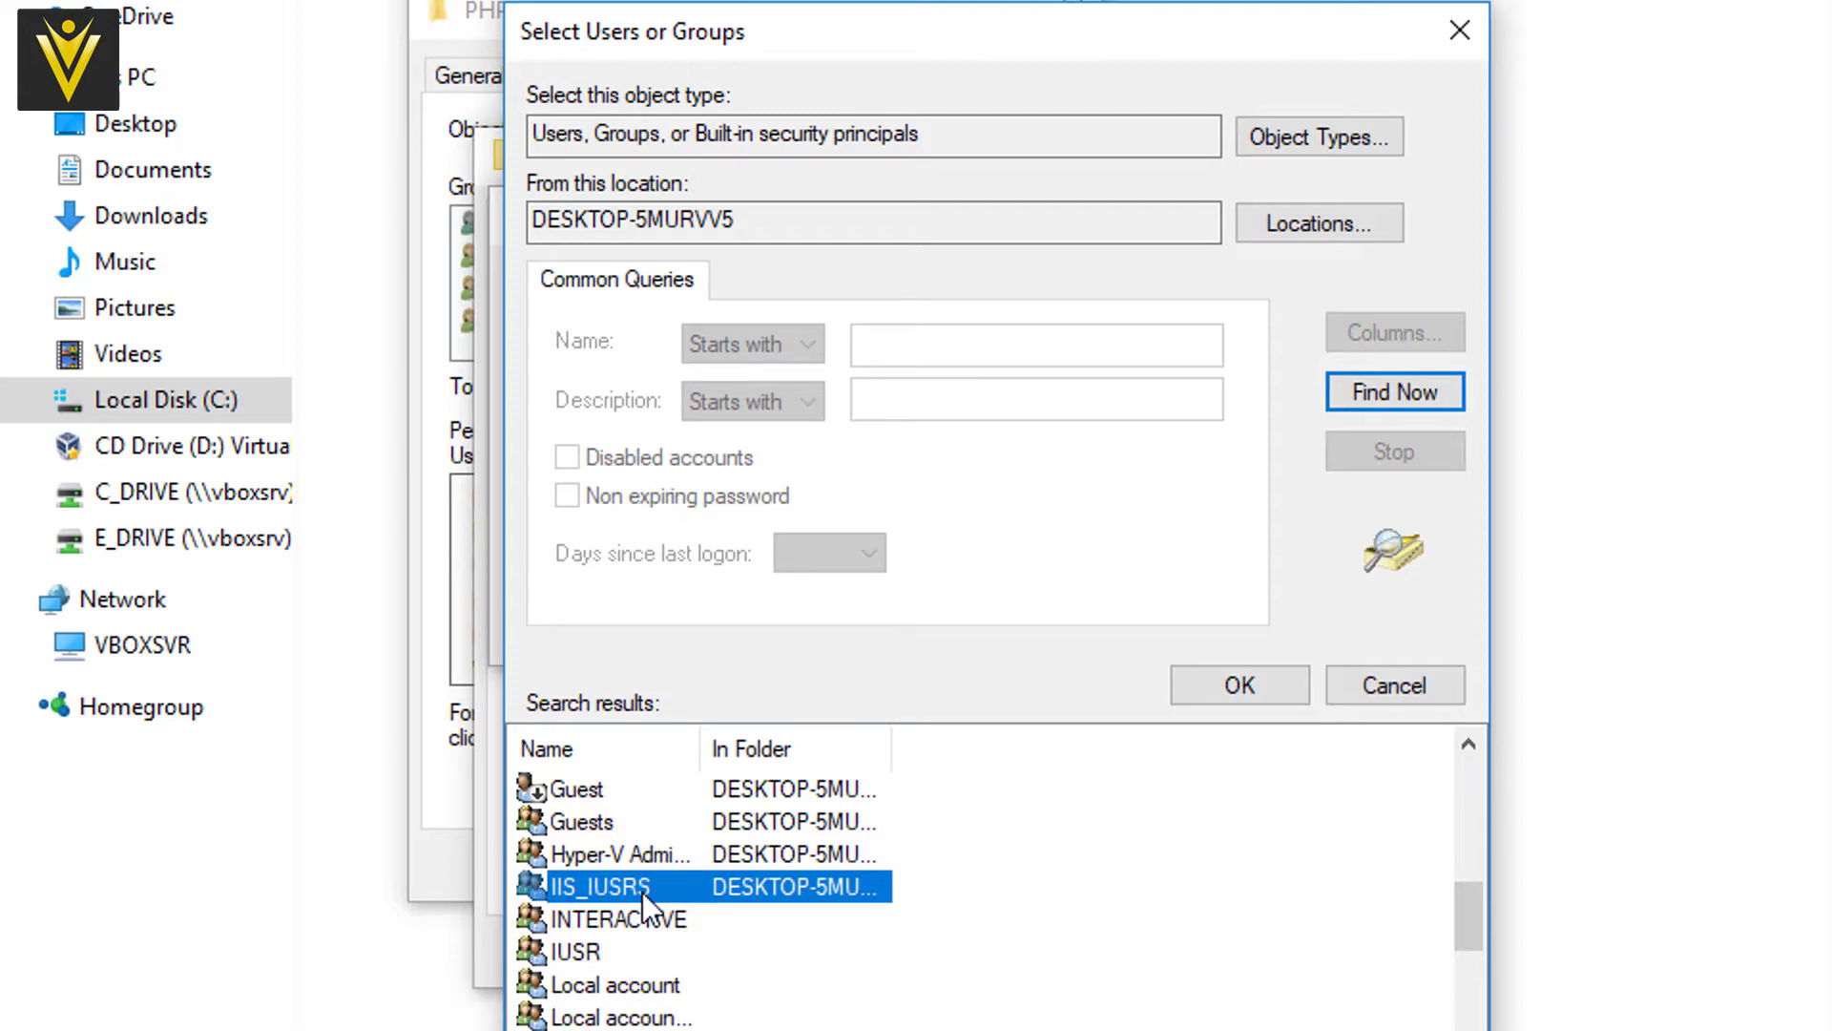
{"action": "double_click", "coordinate": [643, 888]}
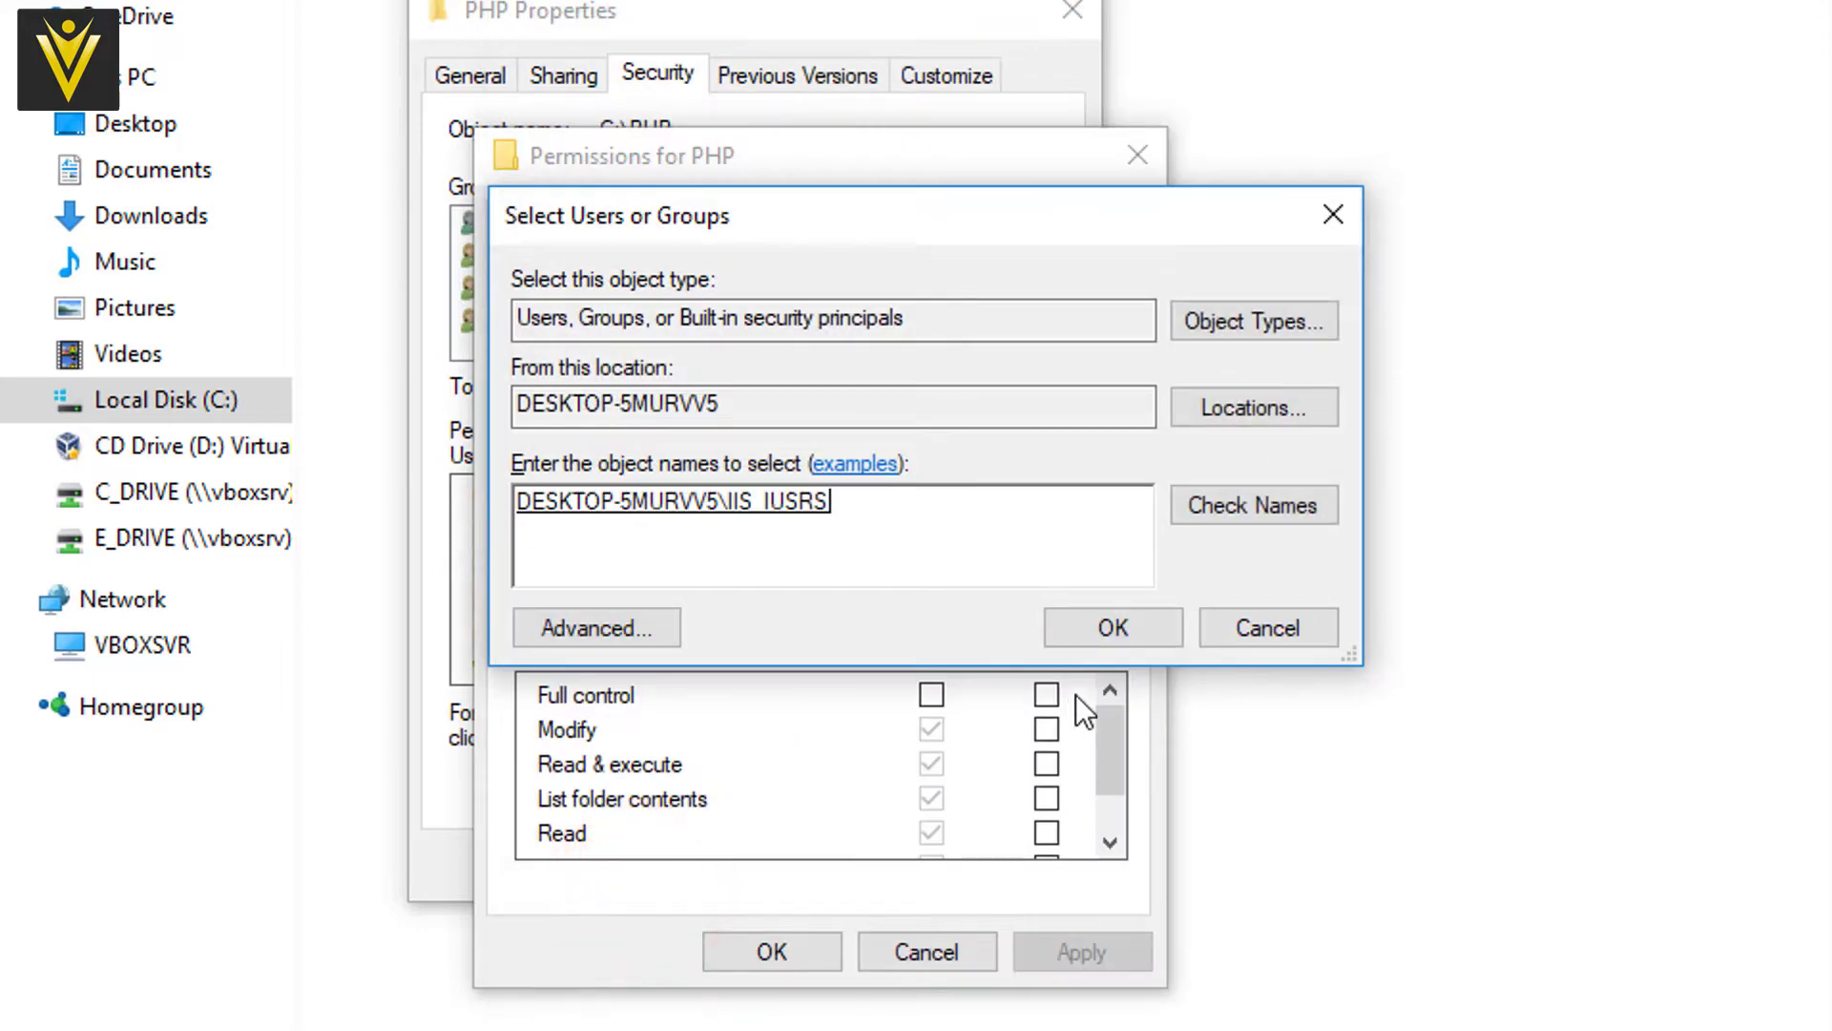
{"action": "left_click", "coordinate": [1120, 634]}
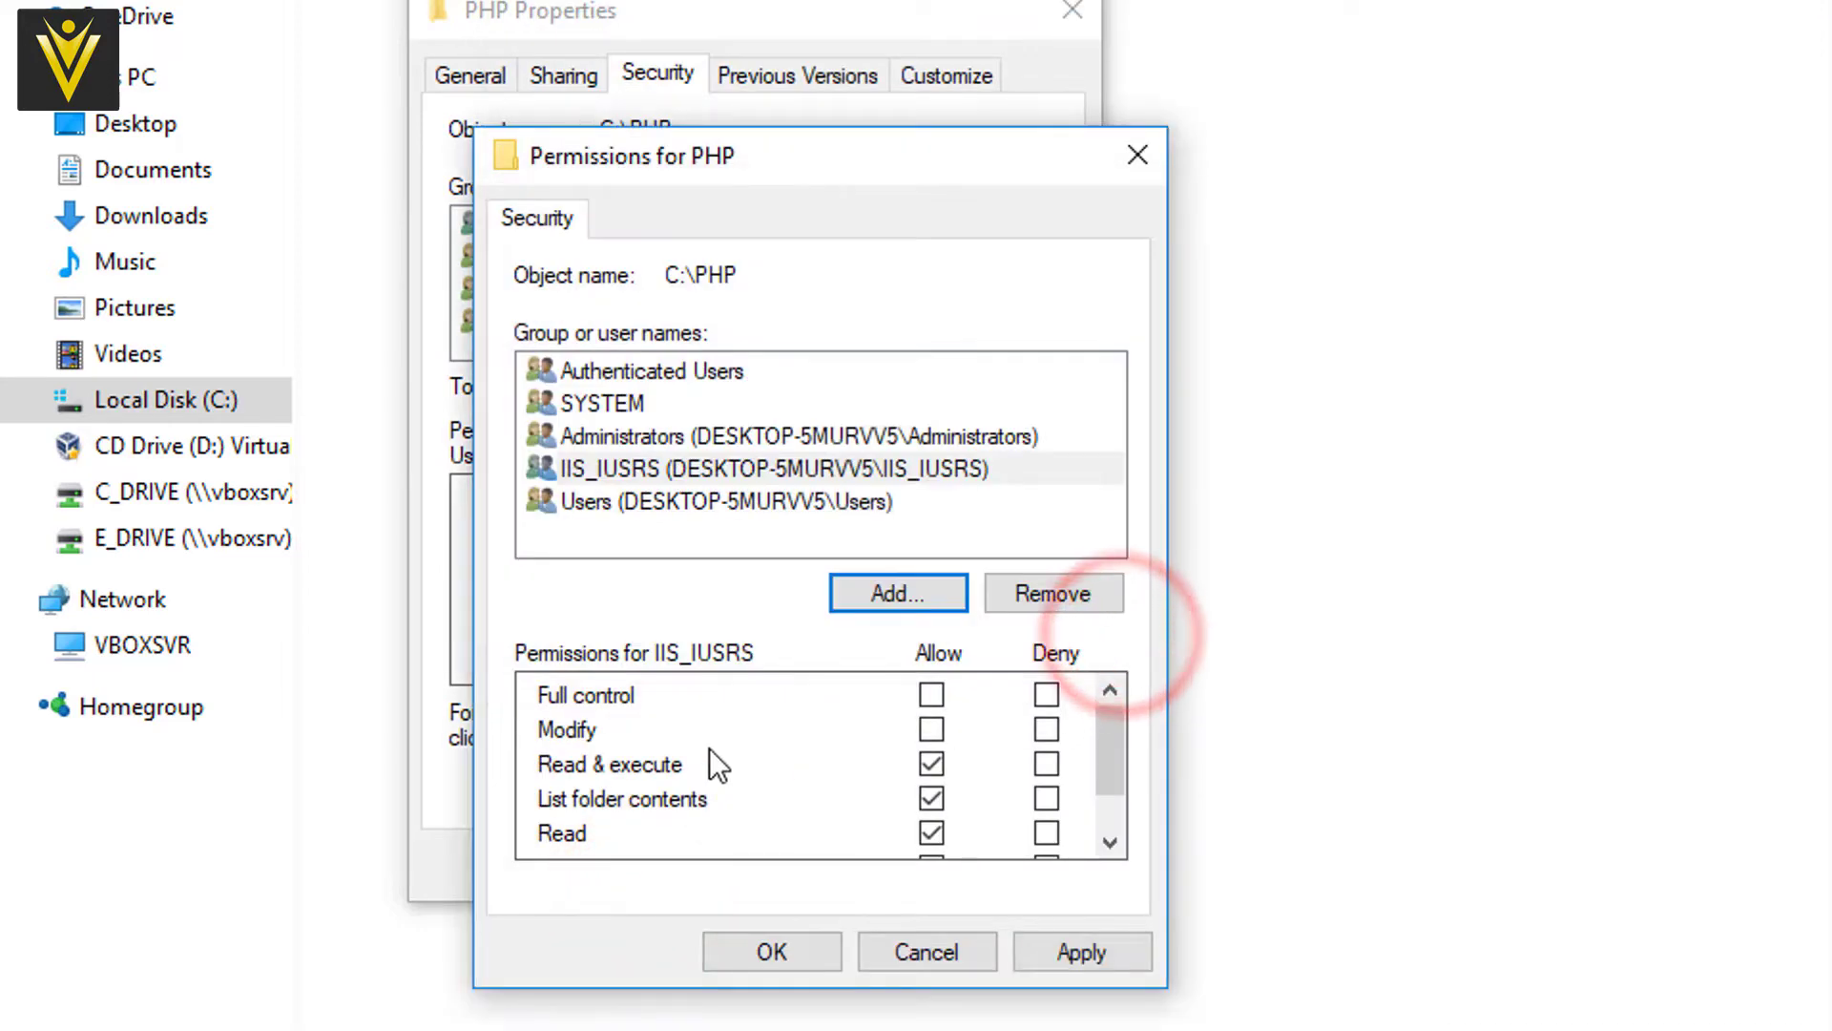
Grant the IIS_IUSRS group full control of the C:\PHP folder and confirm the permissions.
{"action": "left_click", "coordinate": [930, 696]}
{"action": "left_click", "coordinate": [830, 936]}
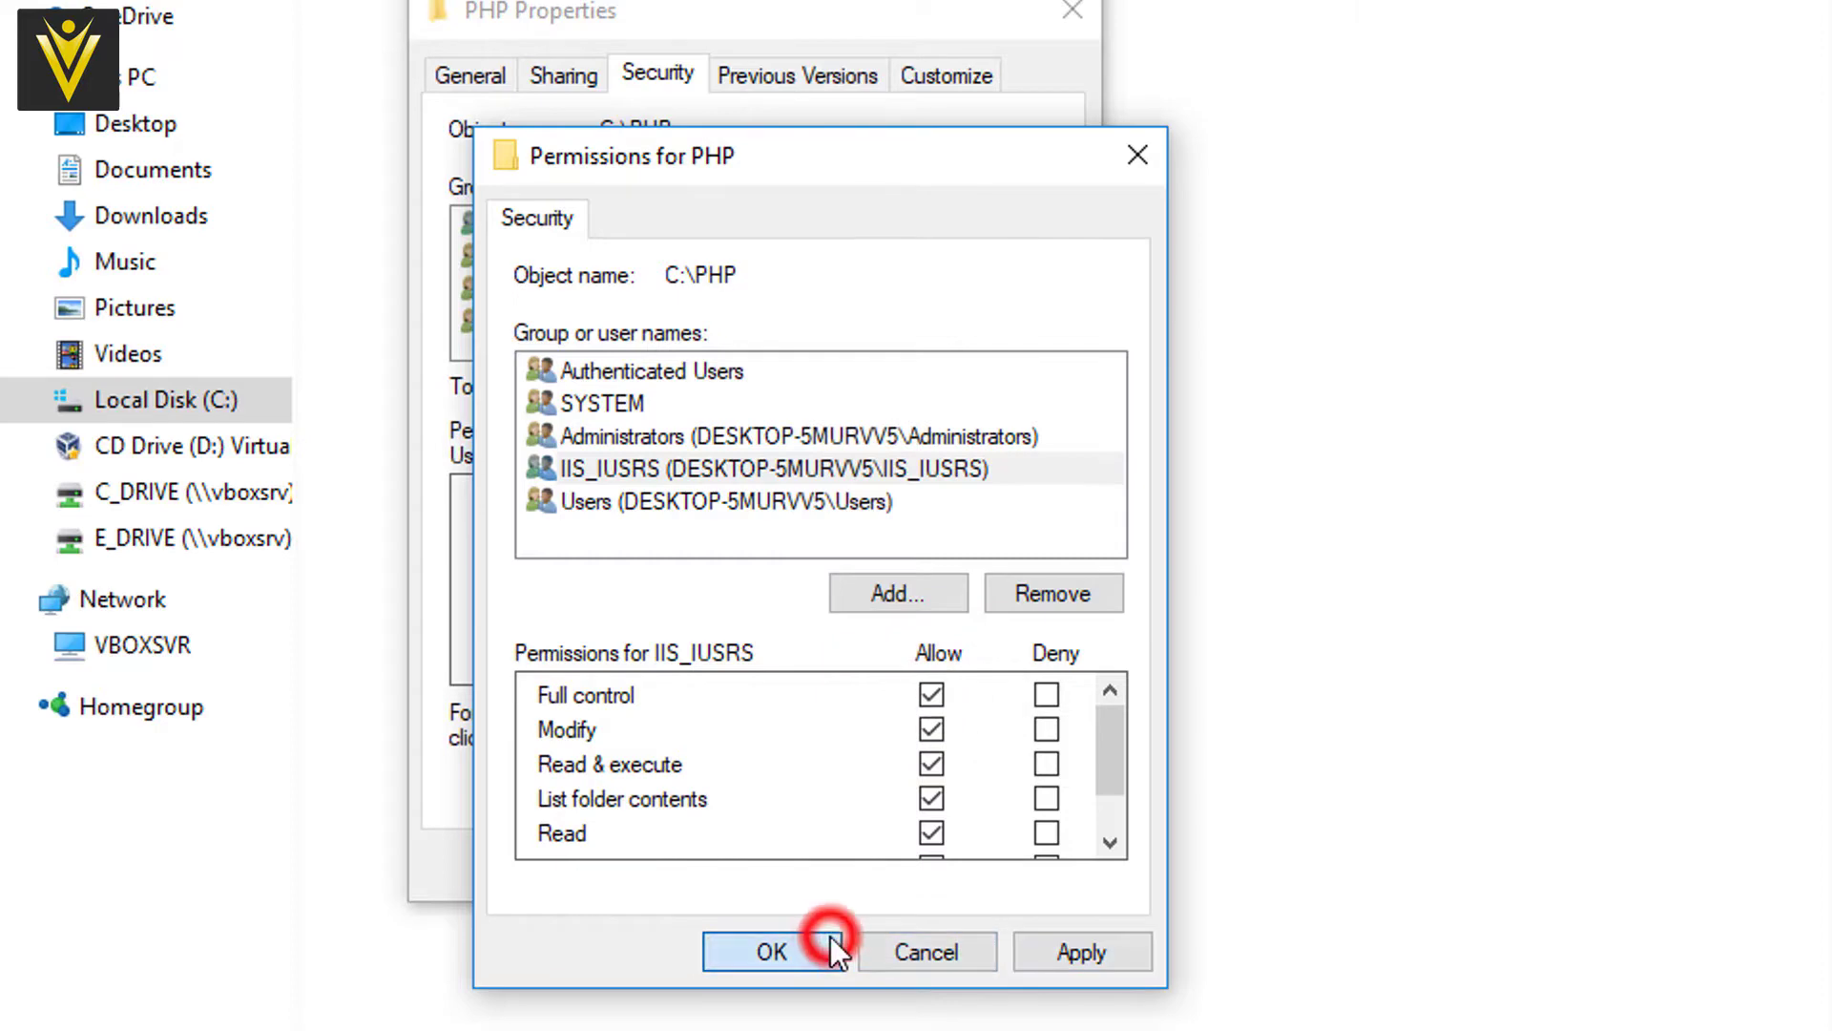
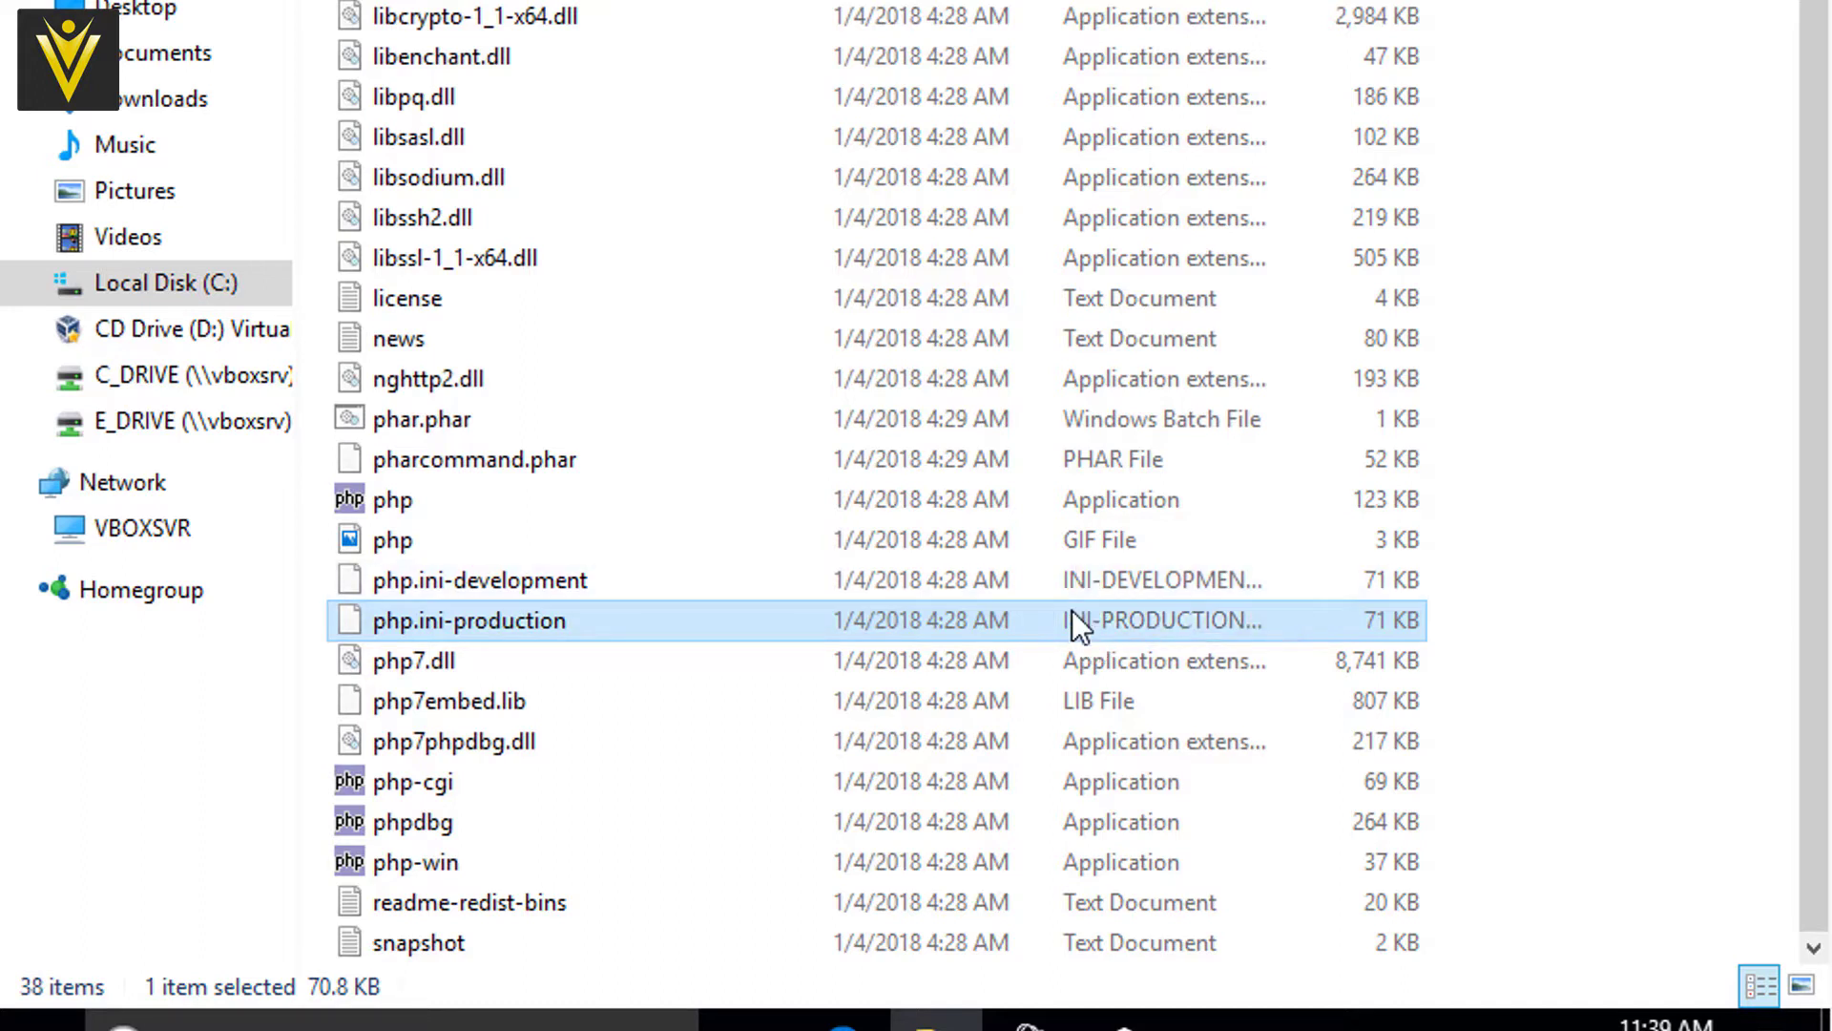
Open php.ini-development in Notepad, keeping it as the default app for .ini-development files.
{"action": "left_click", "coordinate": [1078, 581]}
{"action": "right_click", "coordinate": [1078, 581]}
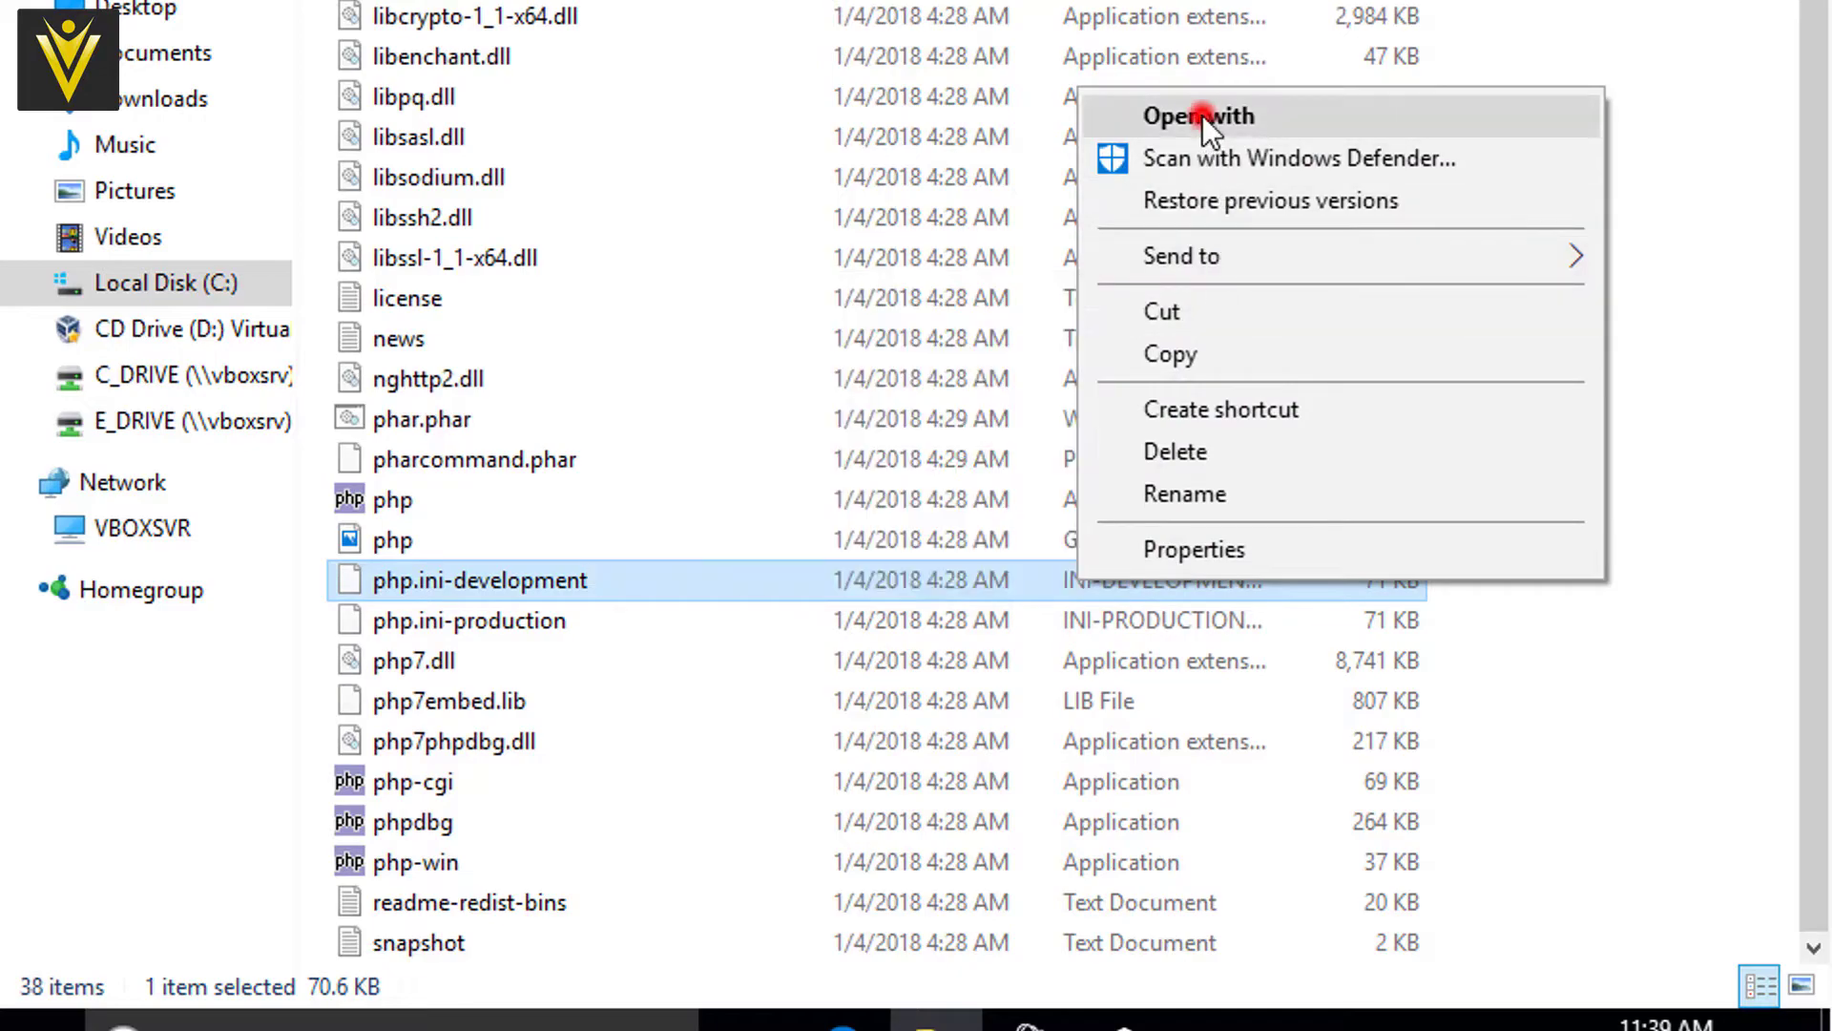
{"action": "left_click", "coordinate": [1202, 117]}
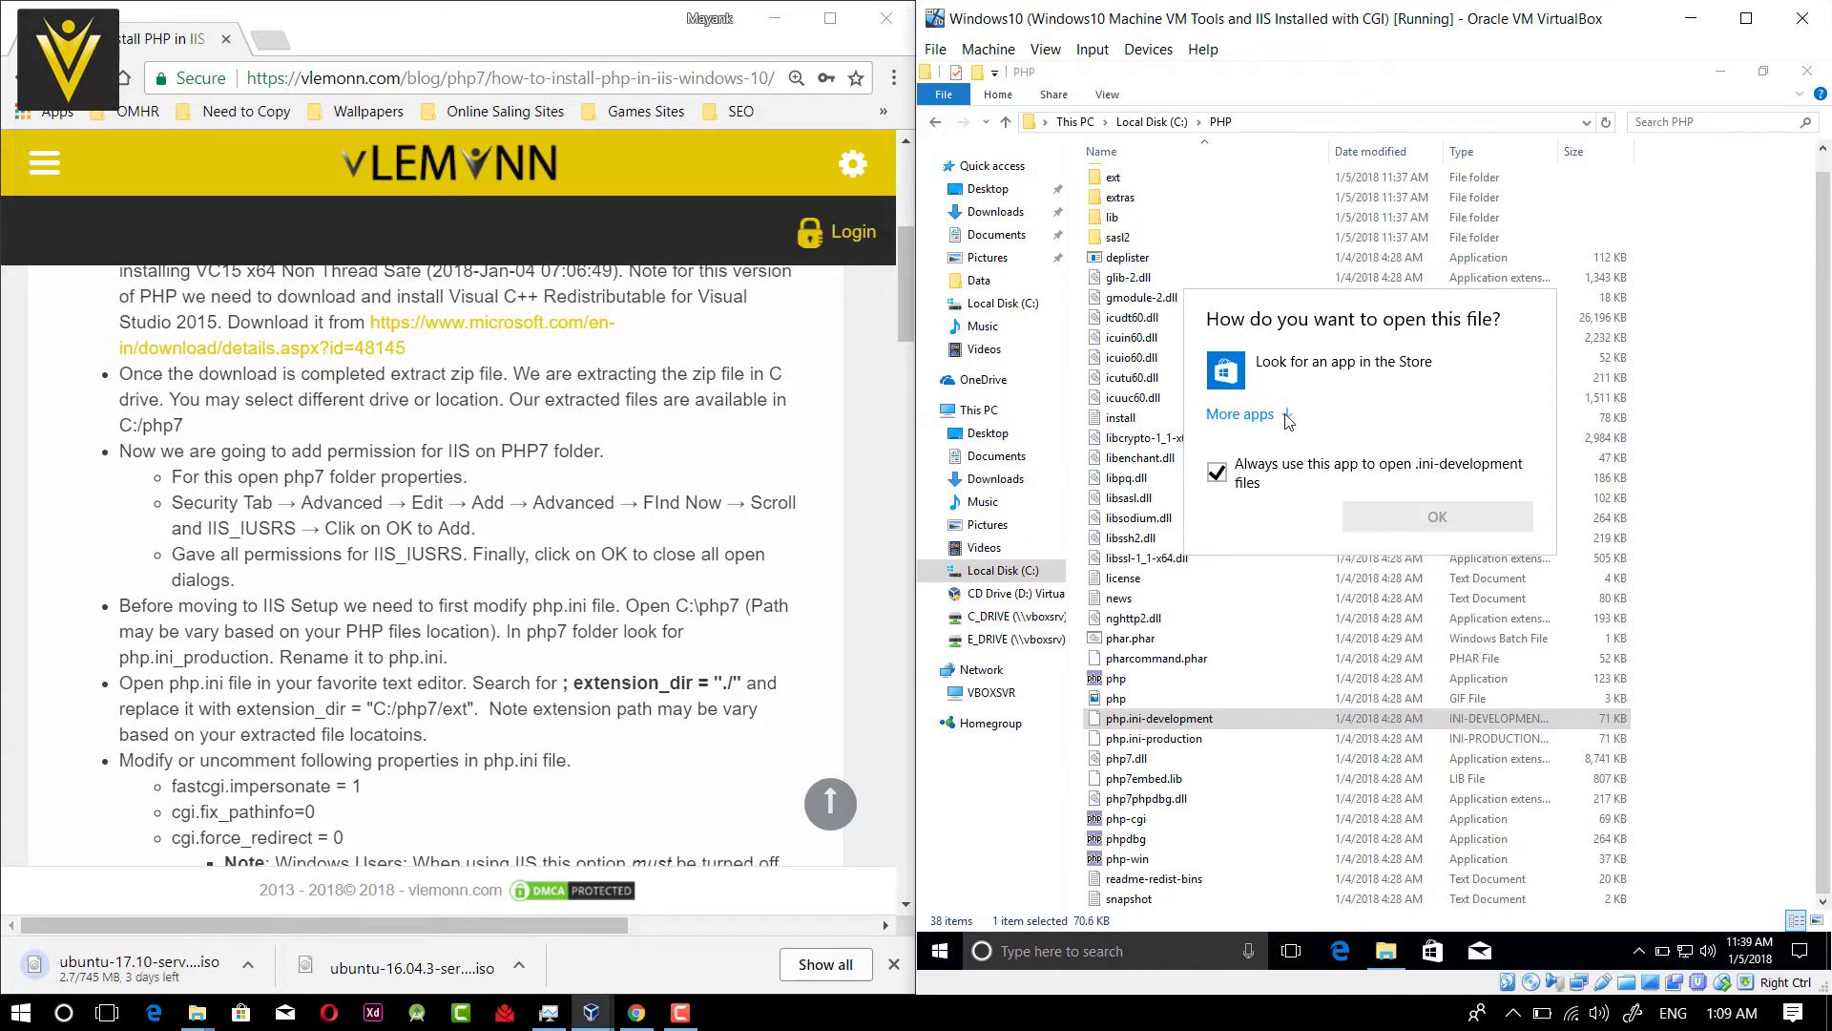
{"action": "left_click", "coordinate": [1287, 417]}
{"action": "left_click", "coordinate": [1288, 466]}
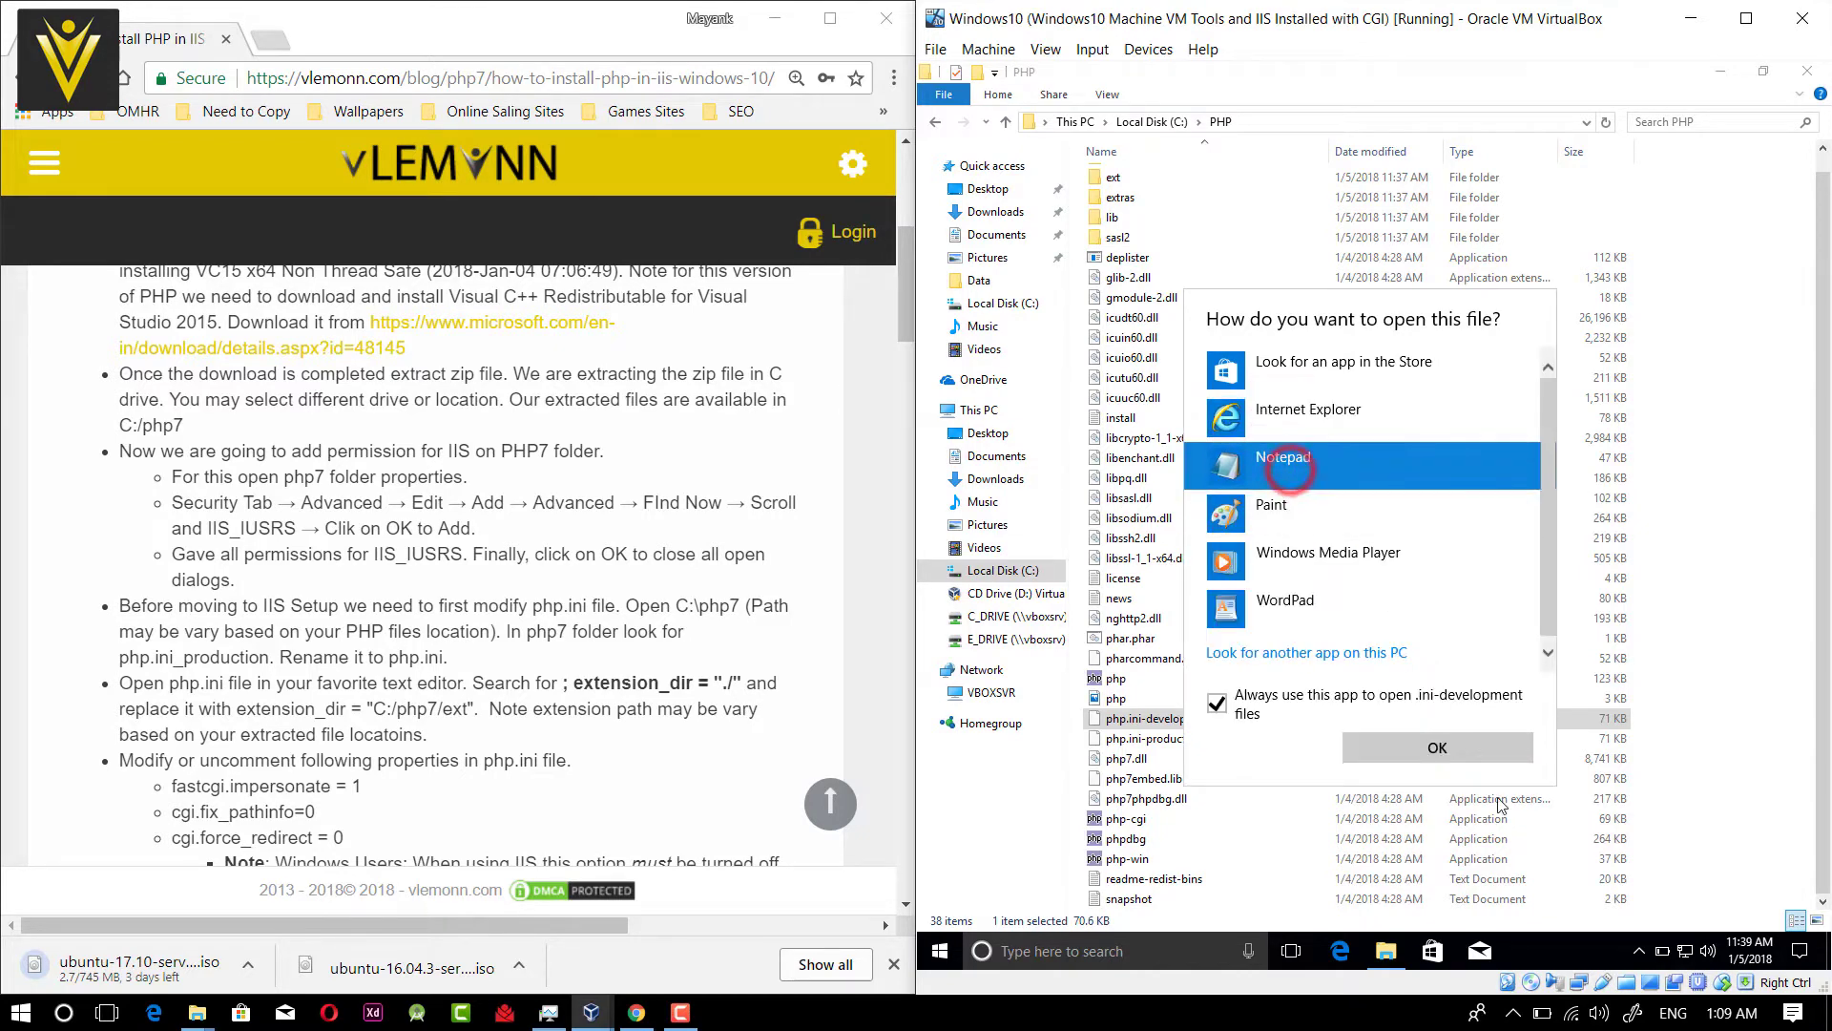
{"action": "left_click", "coordinate": [1477, 756]}
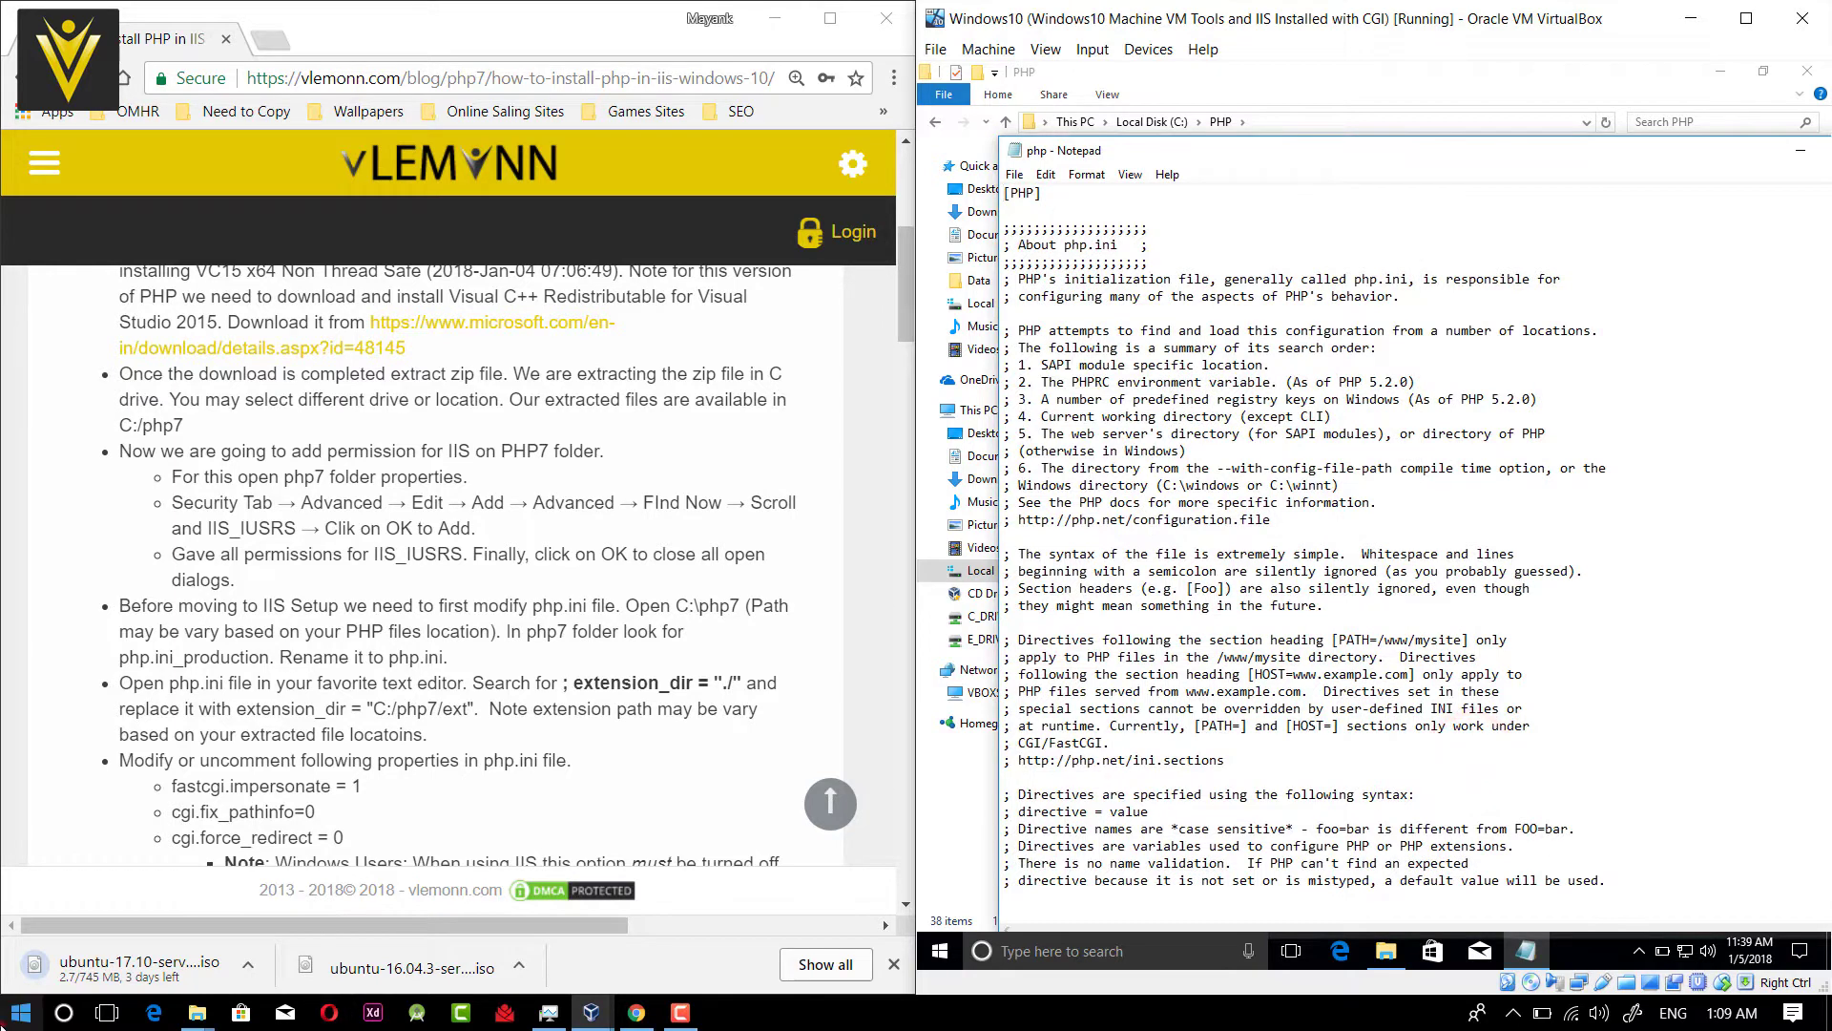
Launch Code Compare on the host machine.
{"action": "key", "text": "super"}
{"action": "type", "text": "Co"}
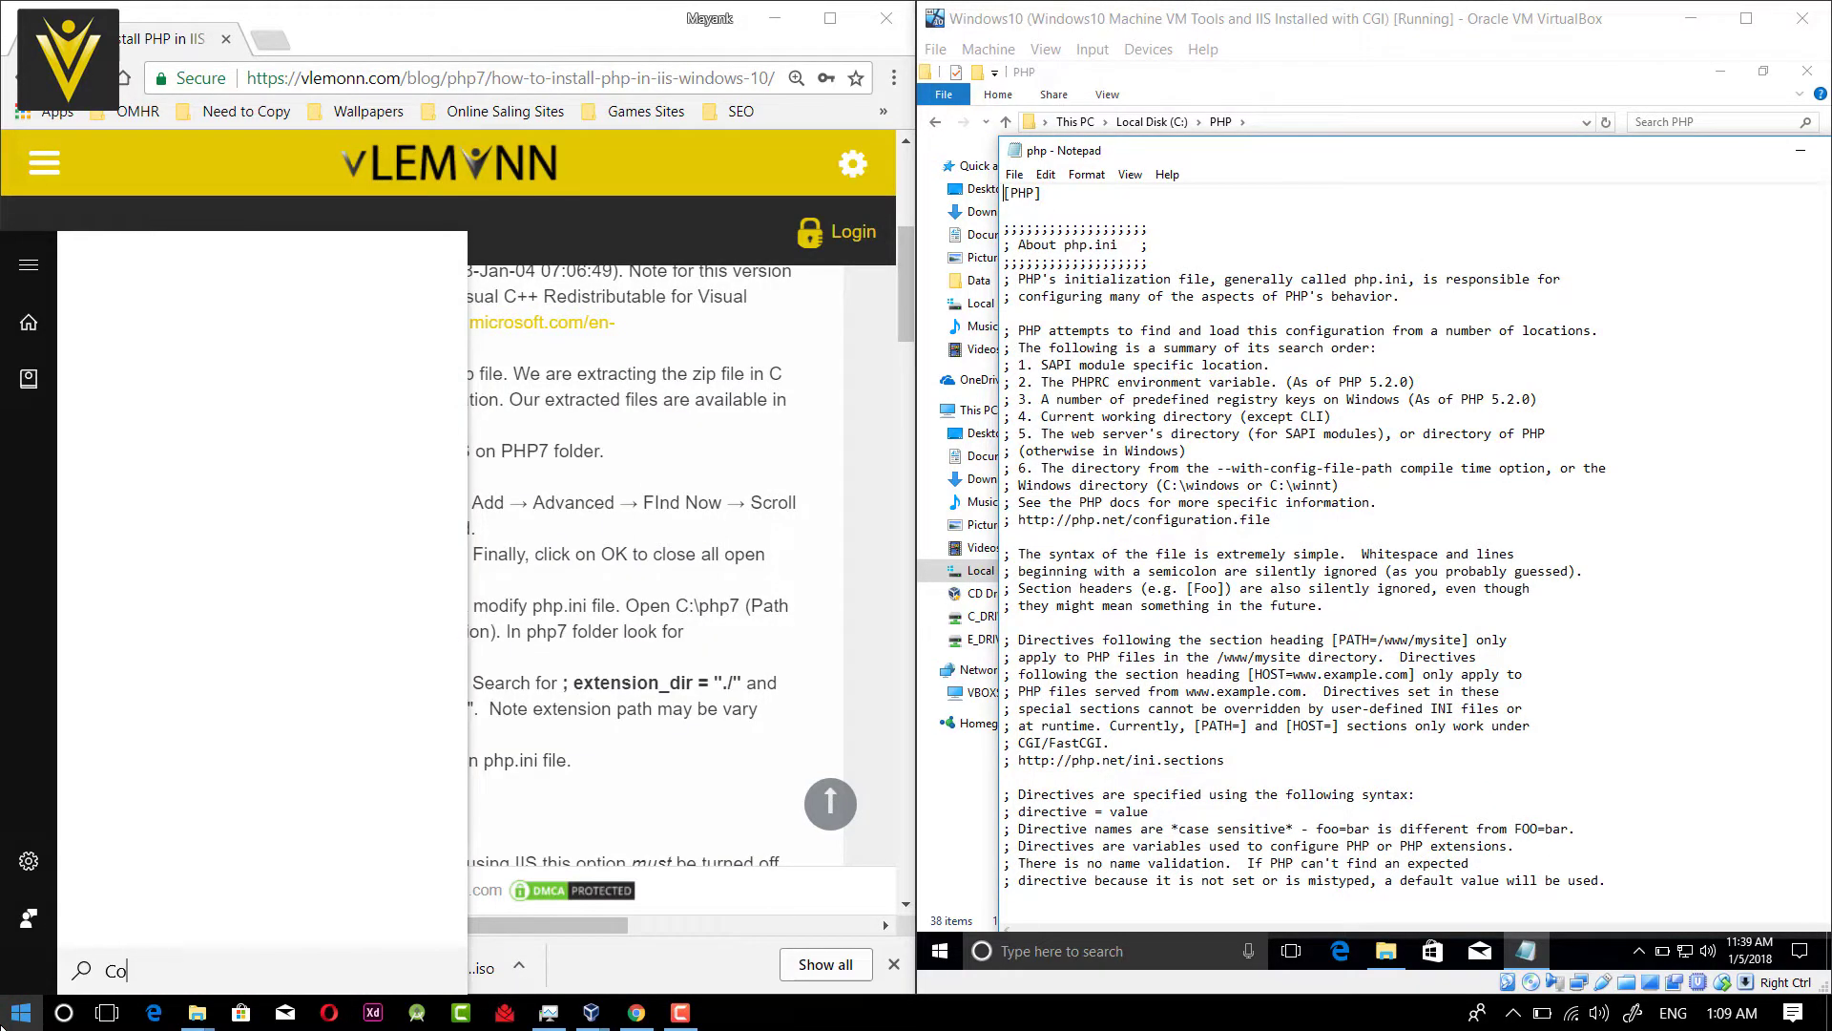
{"action": "type", "text": "de "}
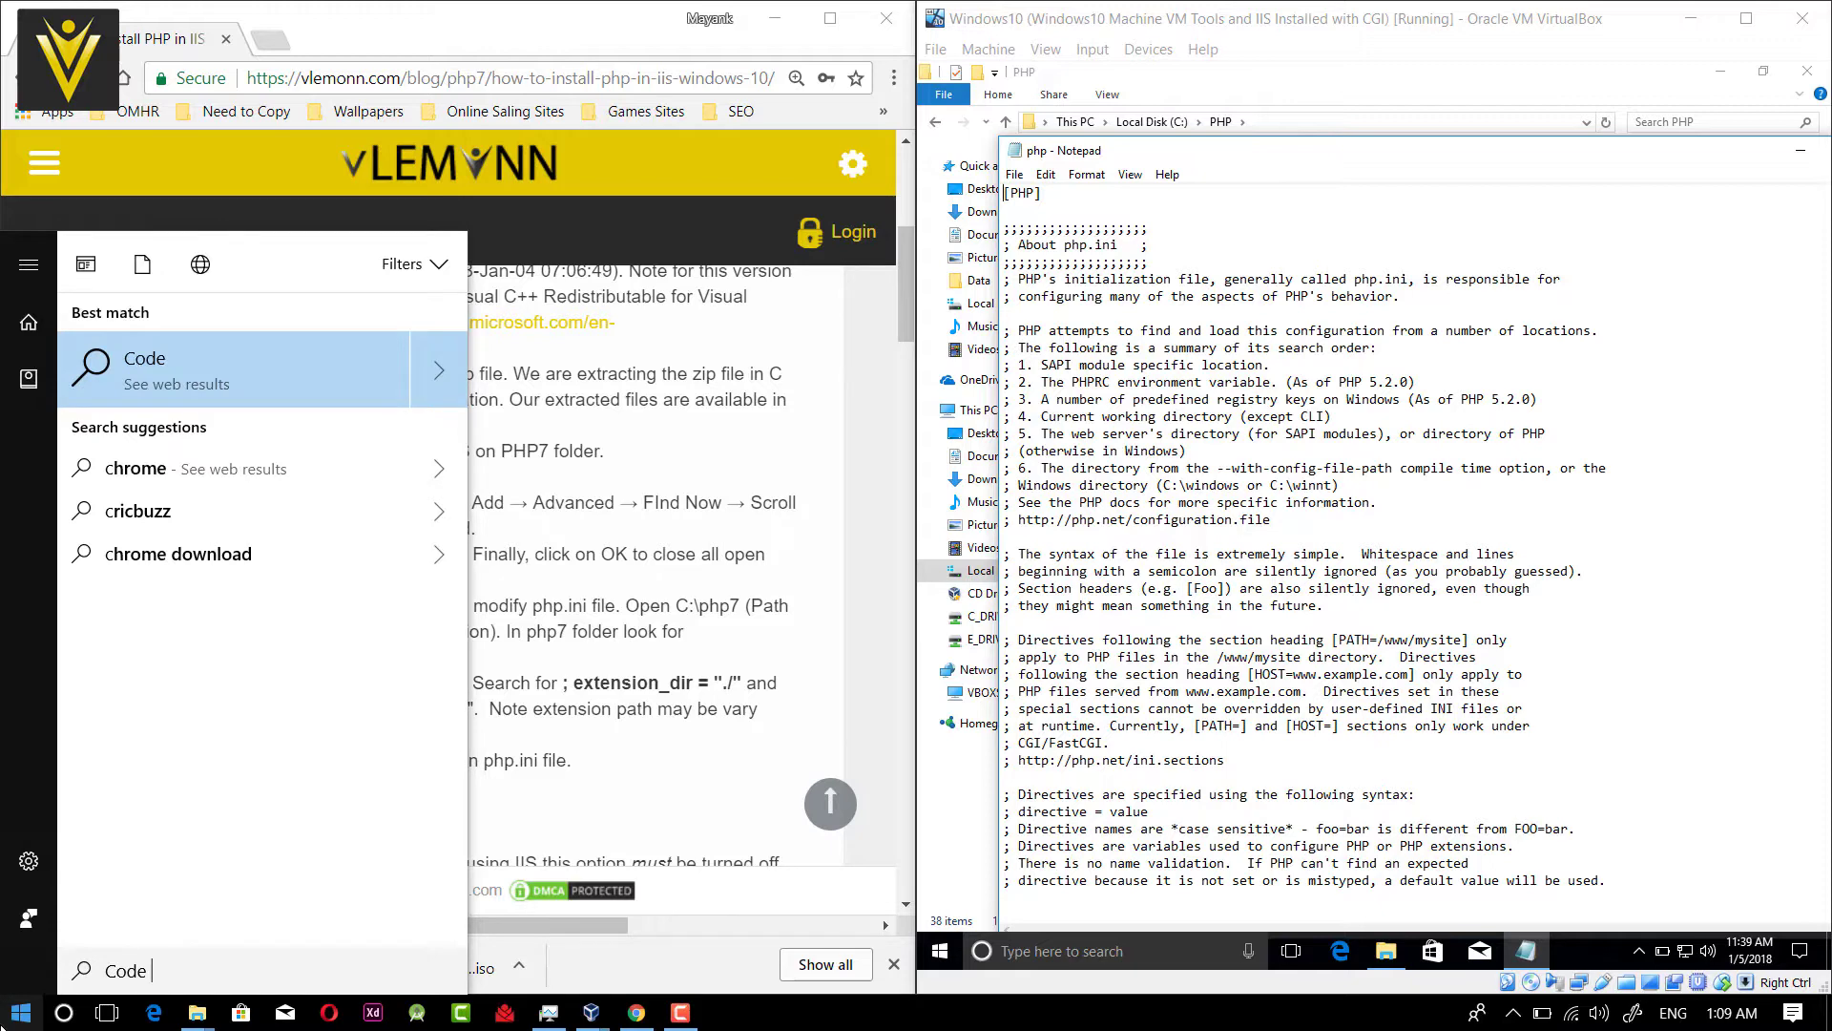
{"action": "type", "text": "Compare"}
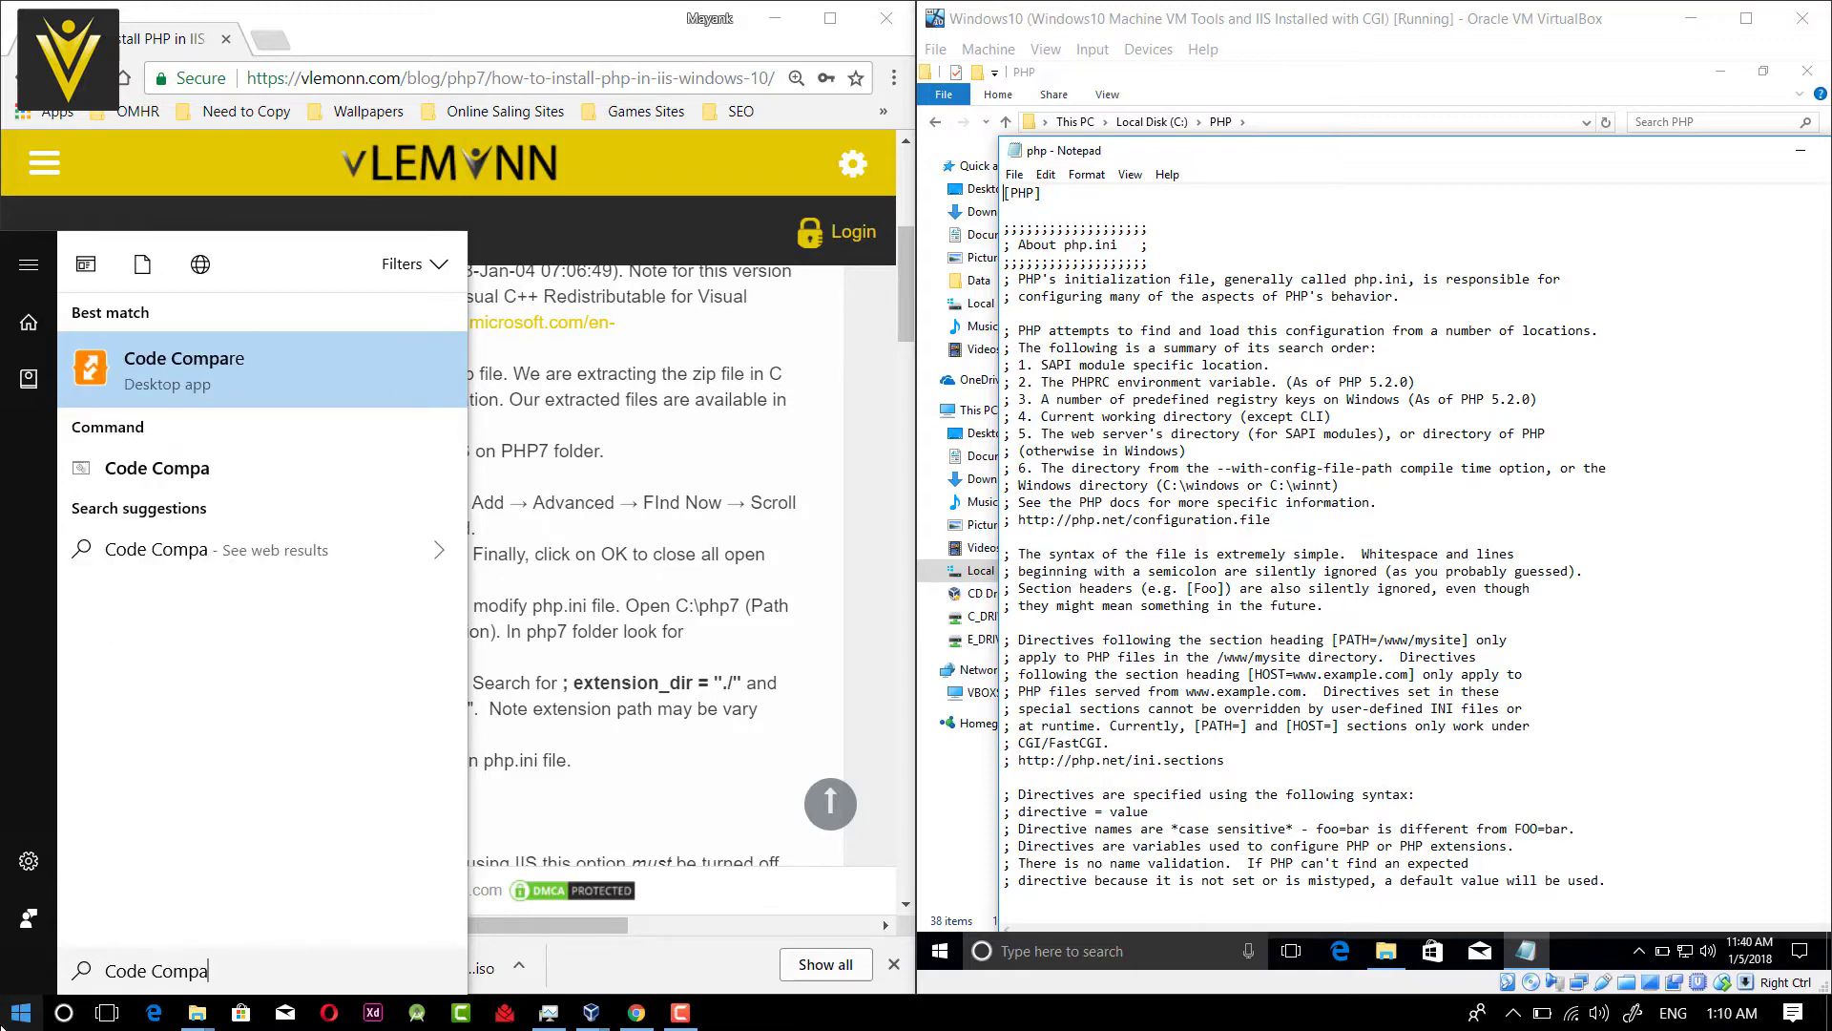
{"action": "left_click", "coordinate": [226, 374]}
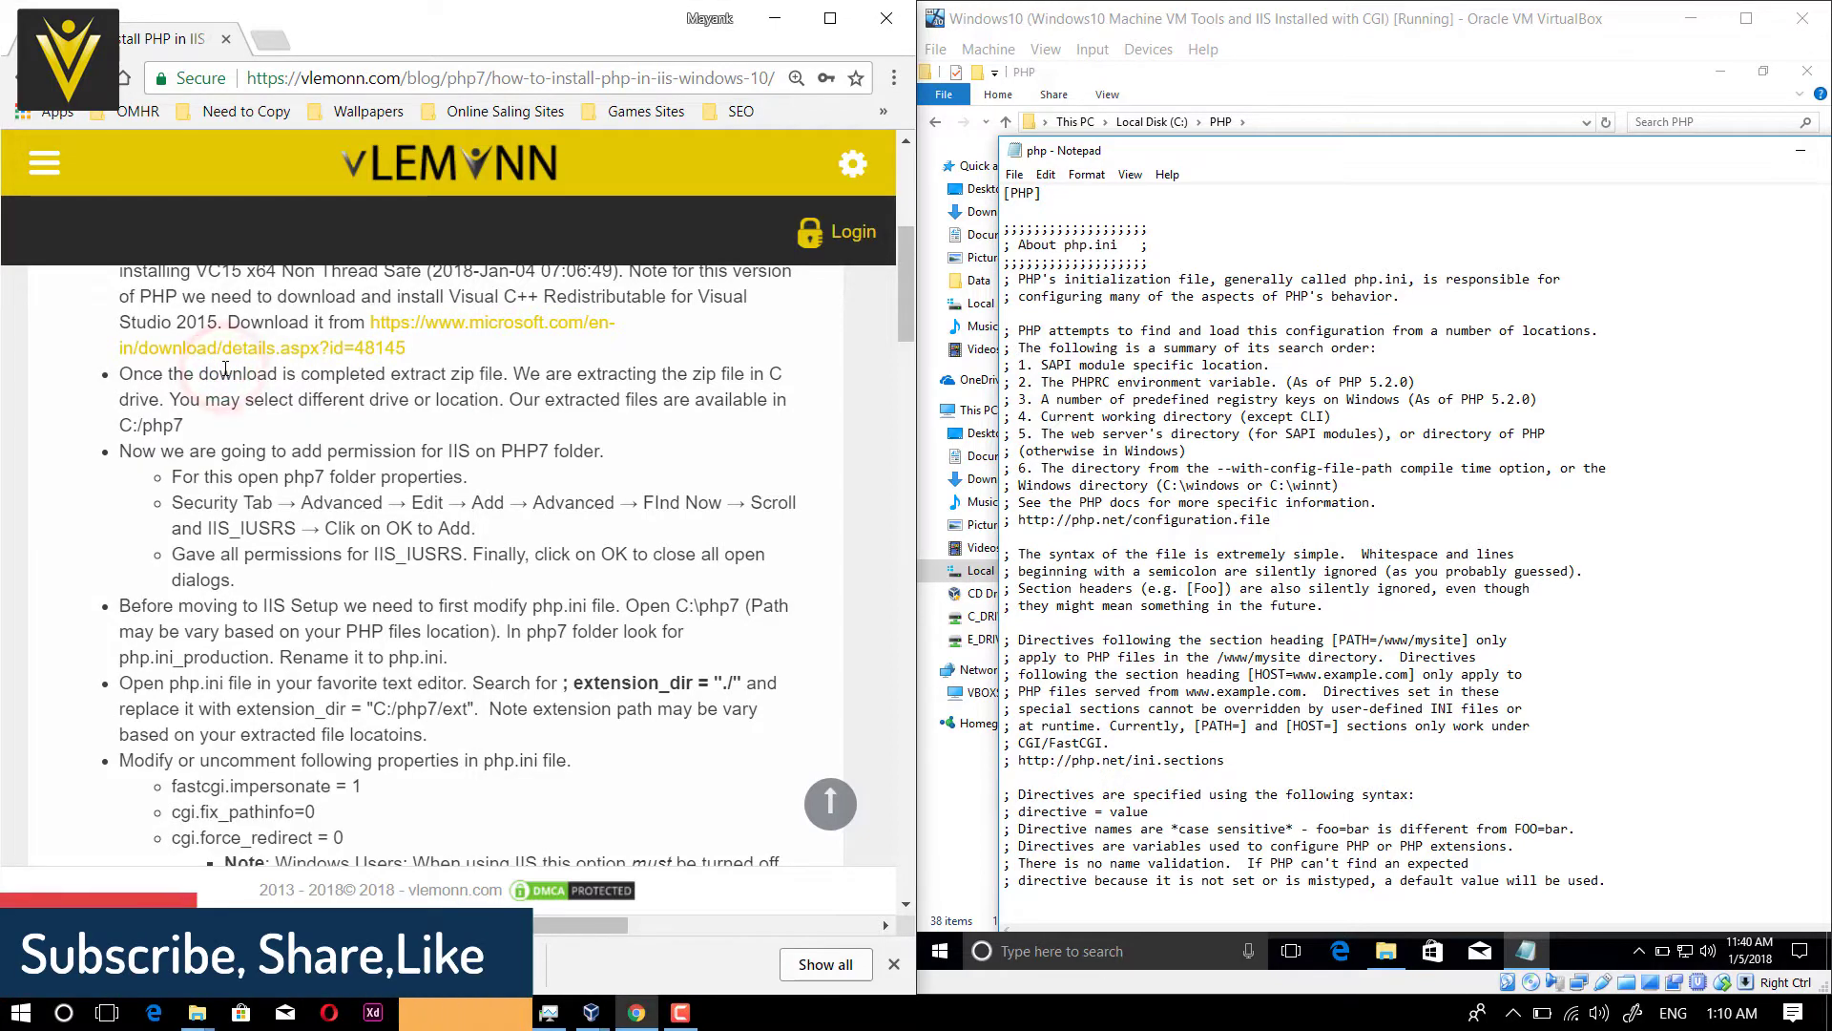
Copy the entire php.ini-development text into the Untitled1 pane of Code Compare and close its Notepad window.
{"action": "left_click", "coordinate": [1283, 385]}
{"action": "key", "text": "ctrl+a"}
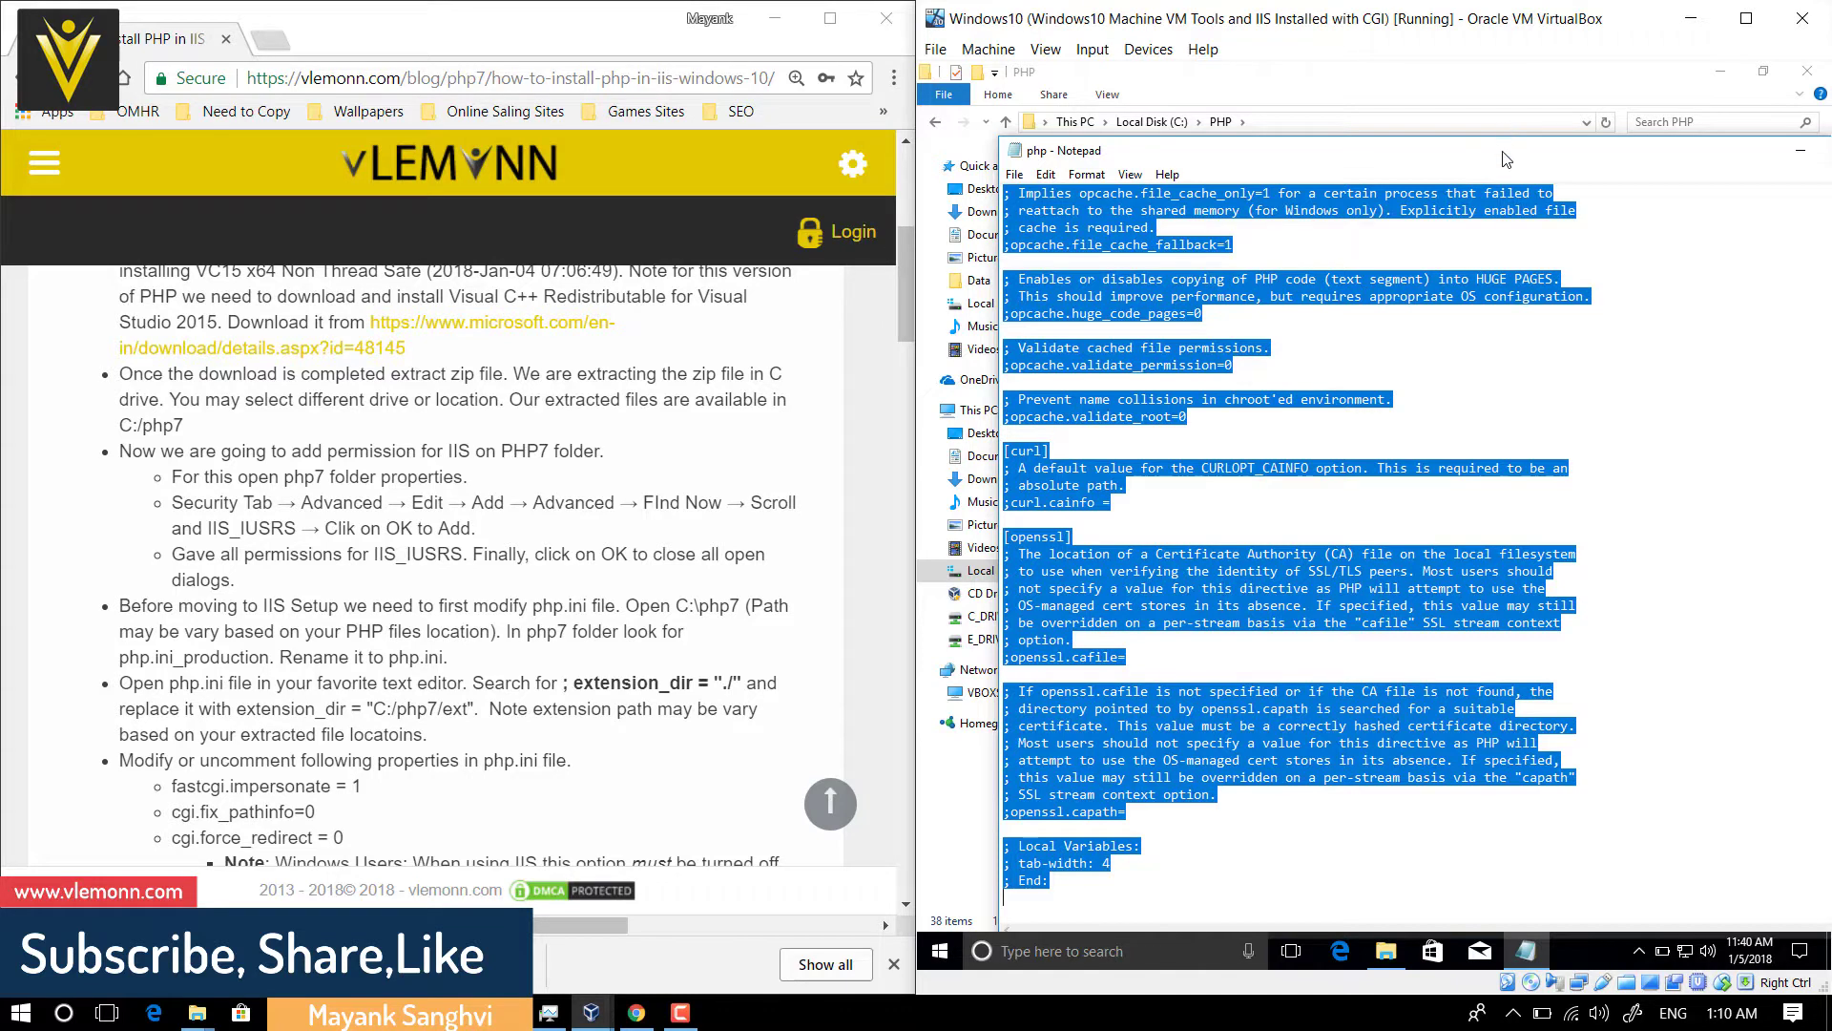
{"action": "left_click_drag", "start_coordinate": [1503, 155], "coordinate": [1276, 224]}
{"action": "left_click", "coordinate": [1657, 215]}
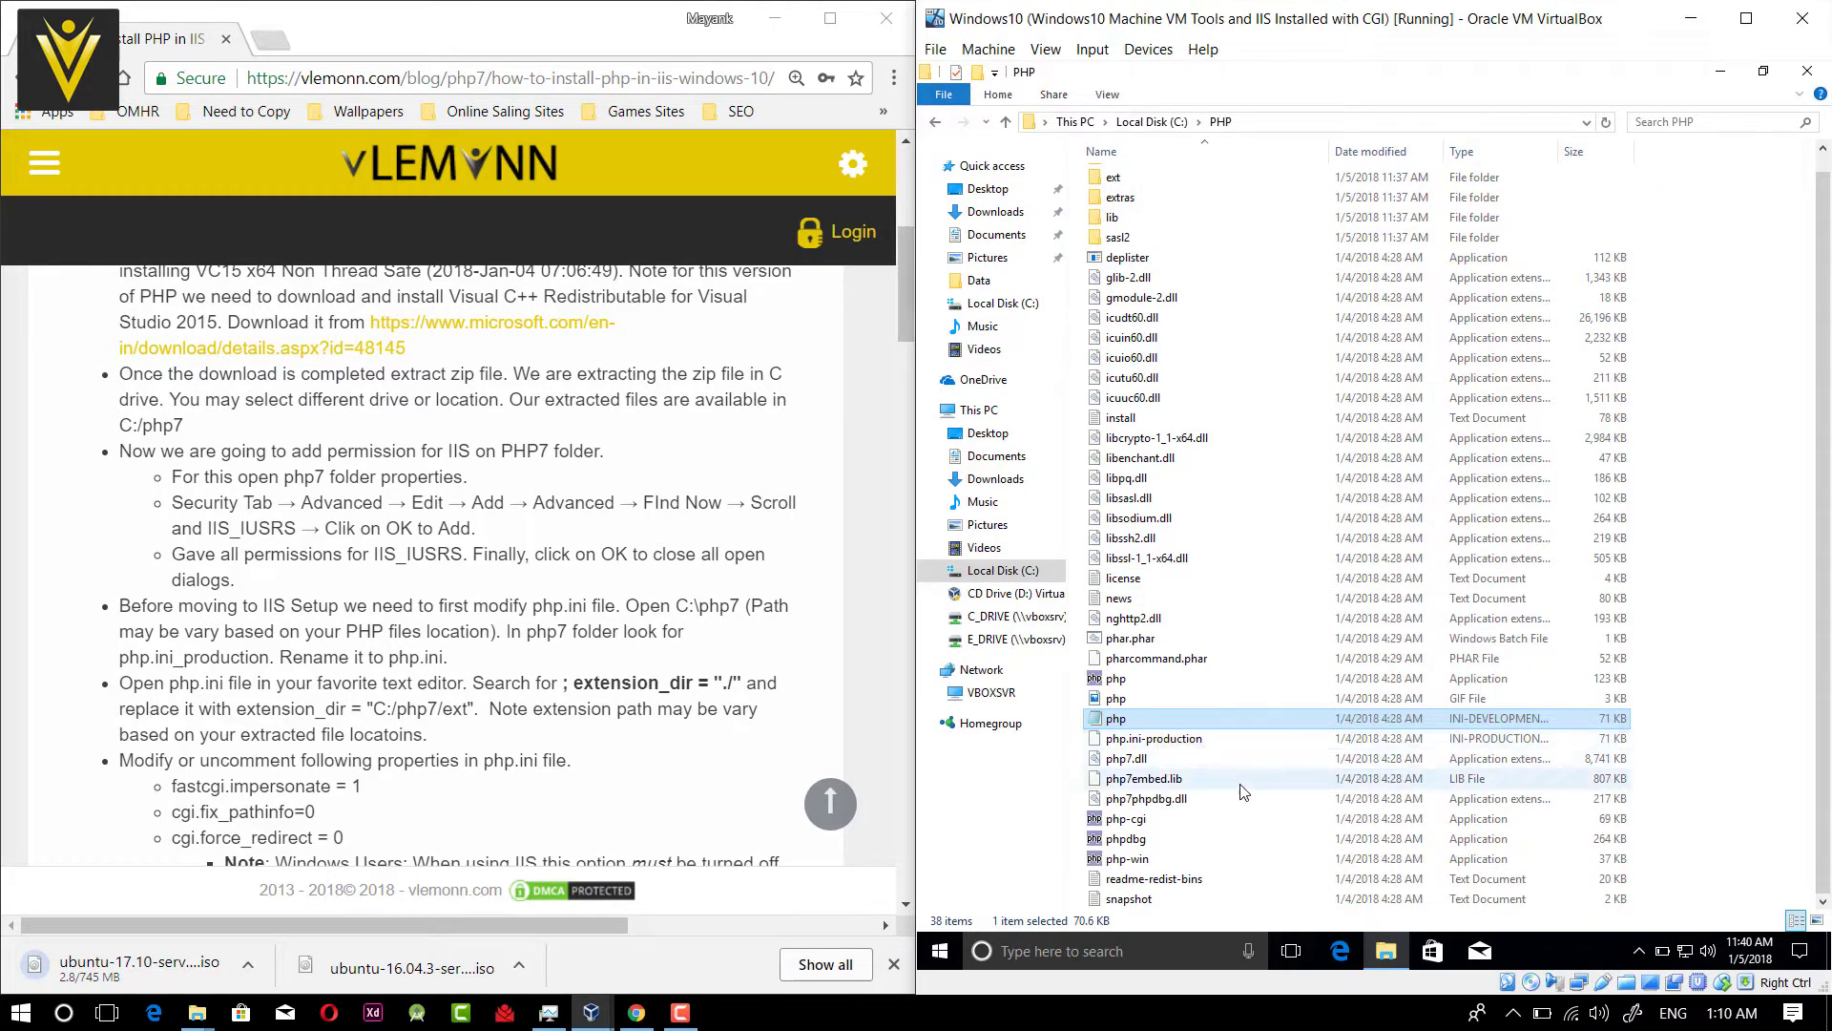
{"action": "key", "text": "ctrl+v"}
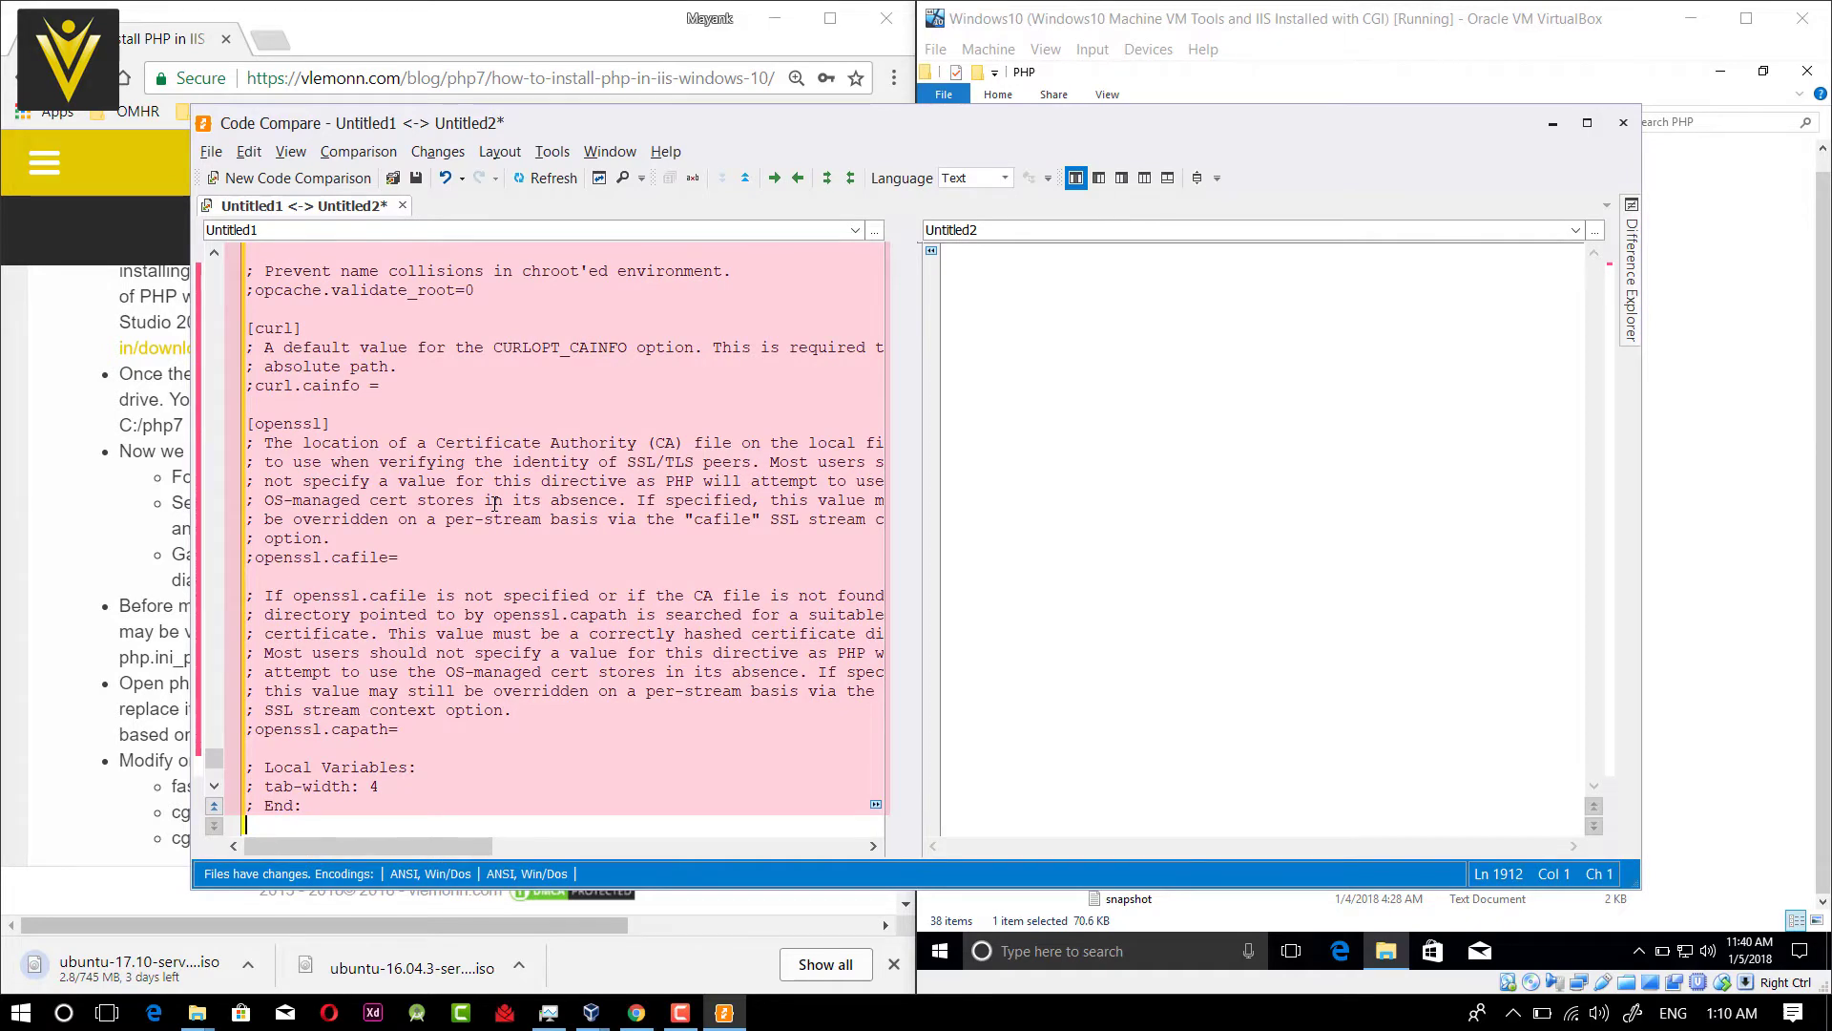
Open php.ini-production from the virtual machine's PHP folder in Notepad, keeping it as the default app for .ini-production files.
{"action": "left_click", "coordinate": [592, 1013]}
{"action": "left_click", "coordinate": [1122, 741]}
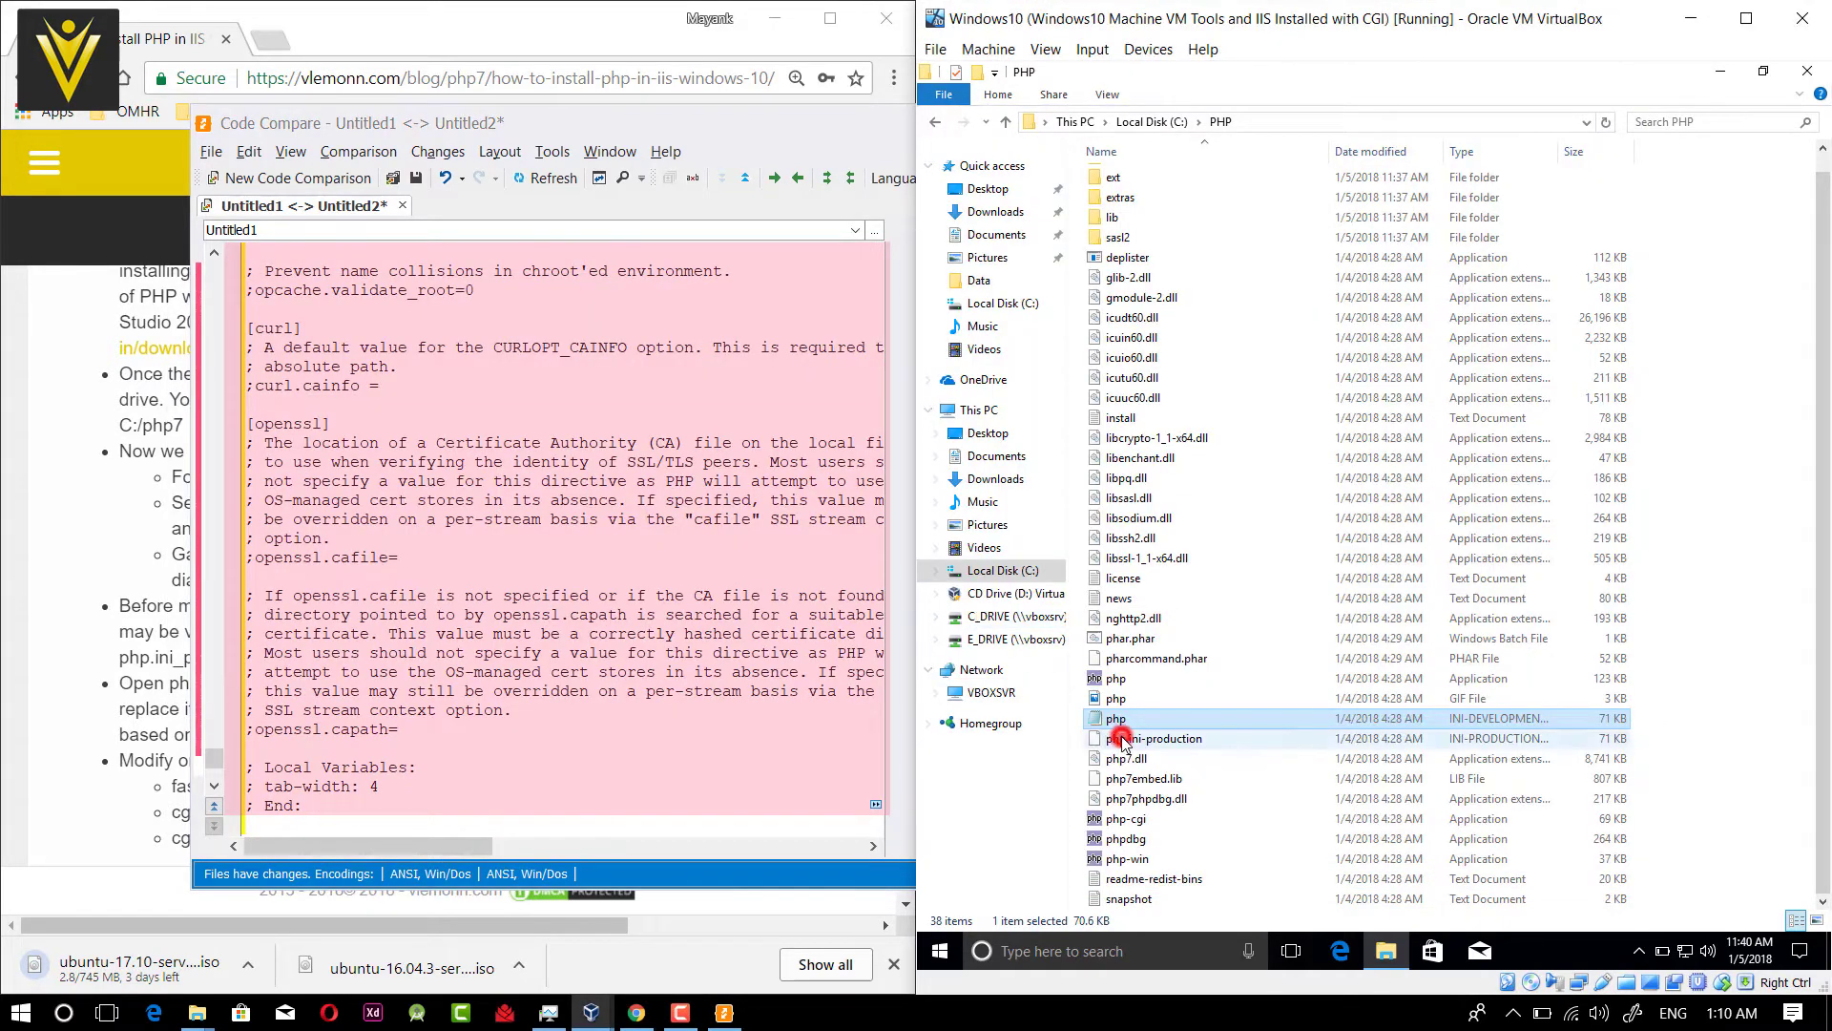
{"action": "double_click", "coordinate": [1122, 741]}
{"action": "left_click", "coordinate": [1229, 418]}
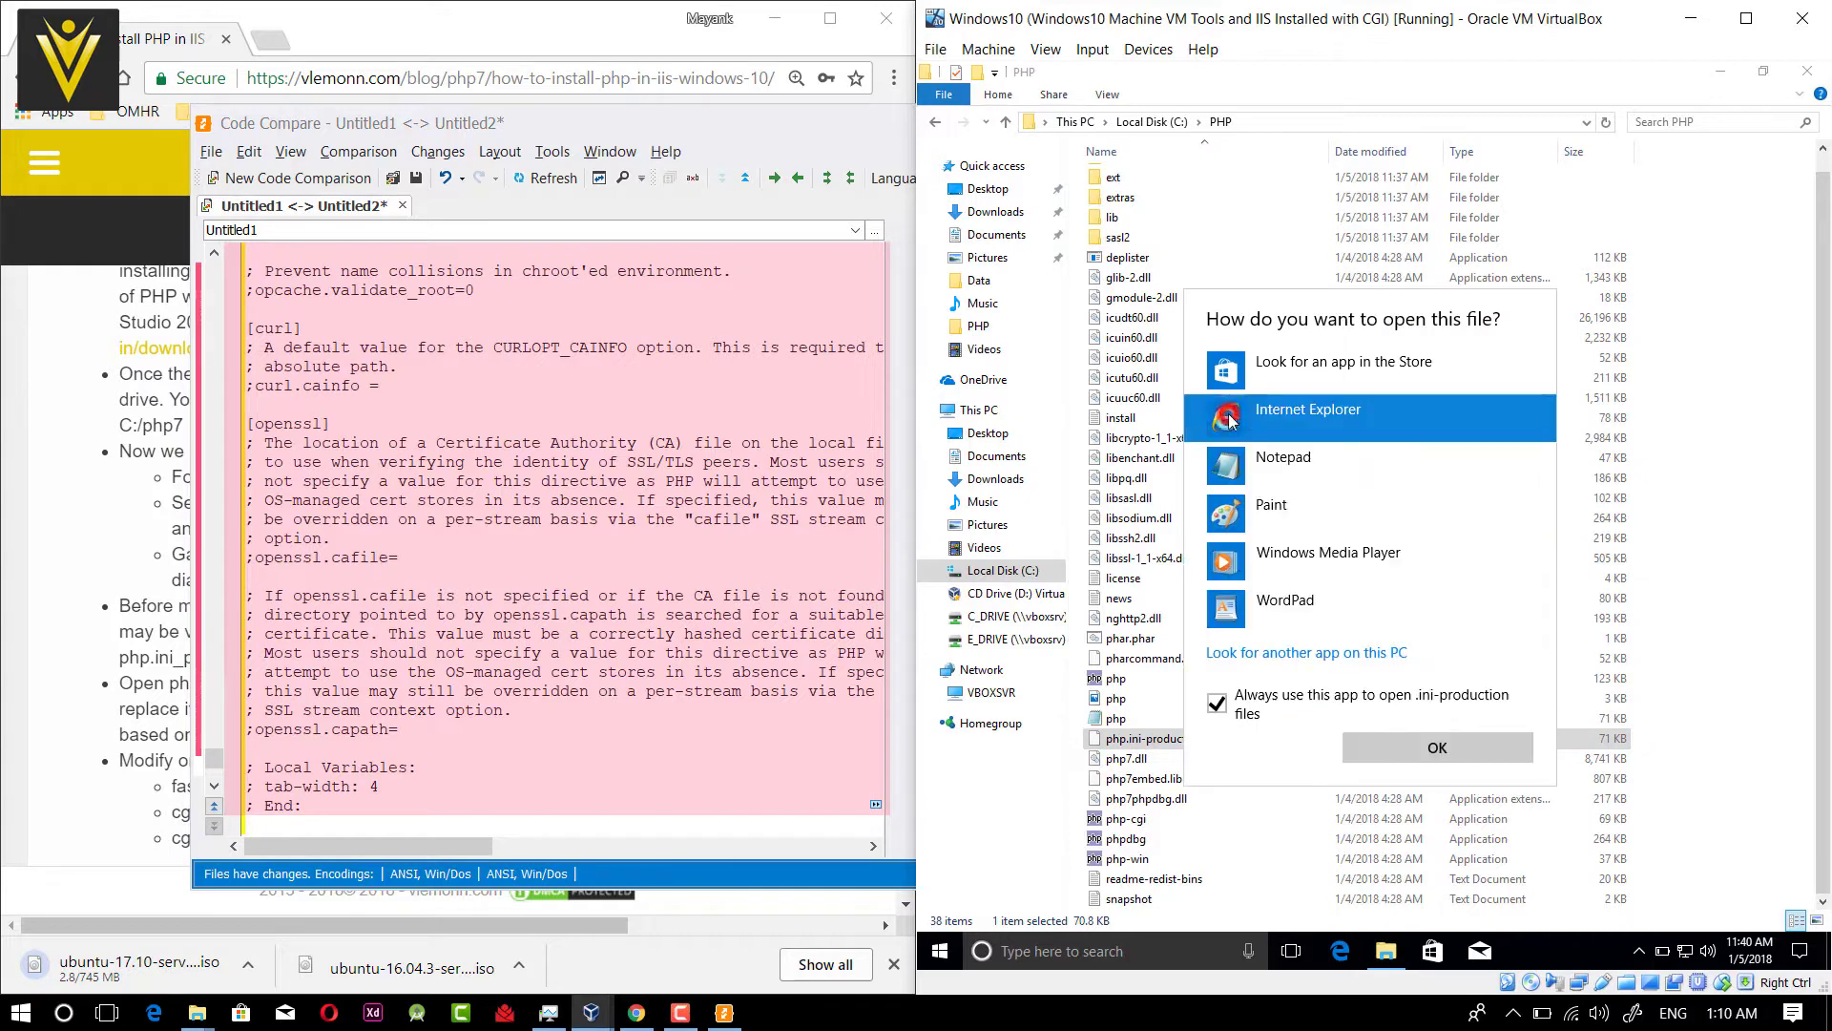
{"action": "left_click", "coordinate": [1307, 477]}
{"action": "left_click", "coordinate": [1465, 752]}
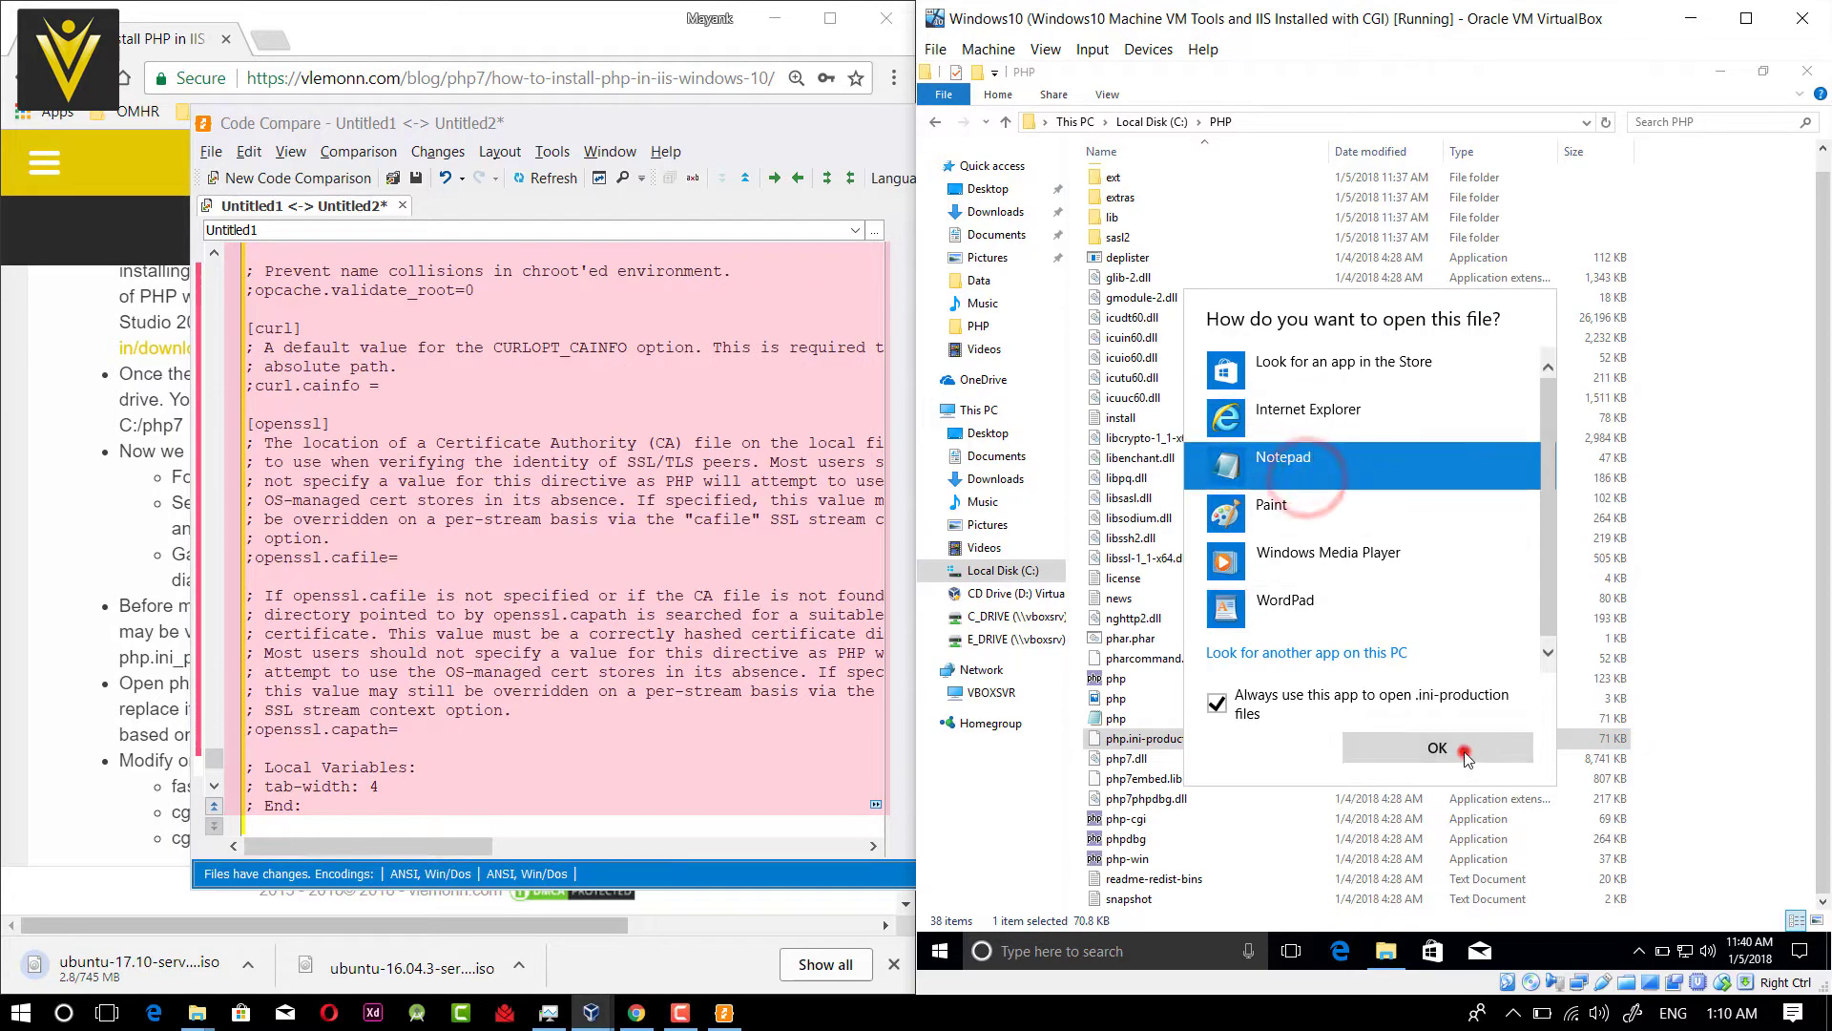
Copy the entire php.ini-production text into the Untitled2 pane of Code Compare.
{"action": "left_click", "coordinate": [1353, 654]}
{"action": "key", "text": "ctrl+a"}
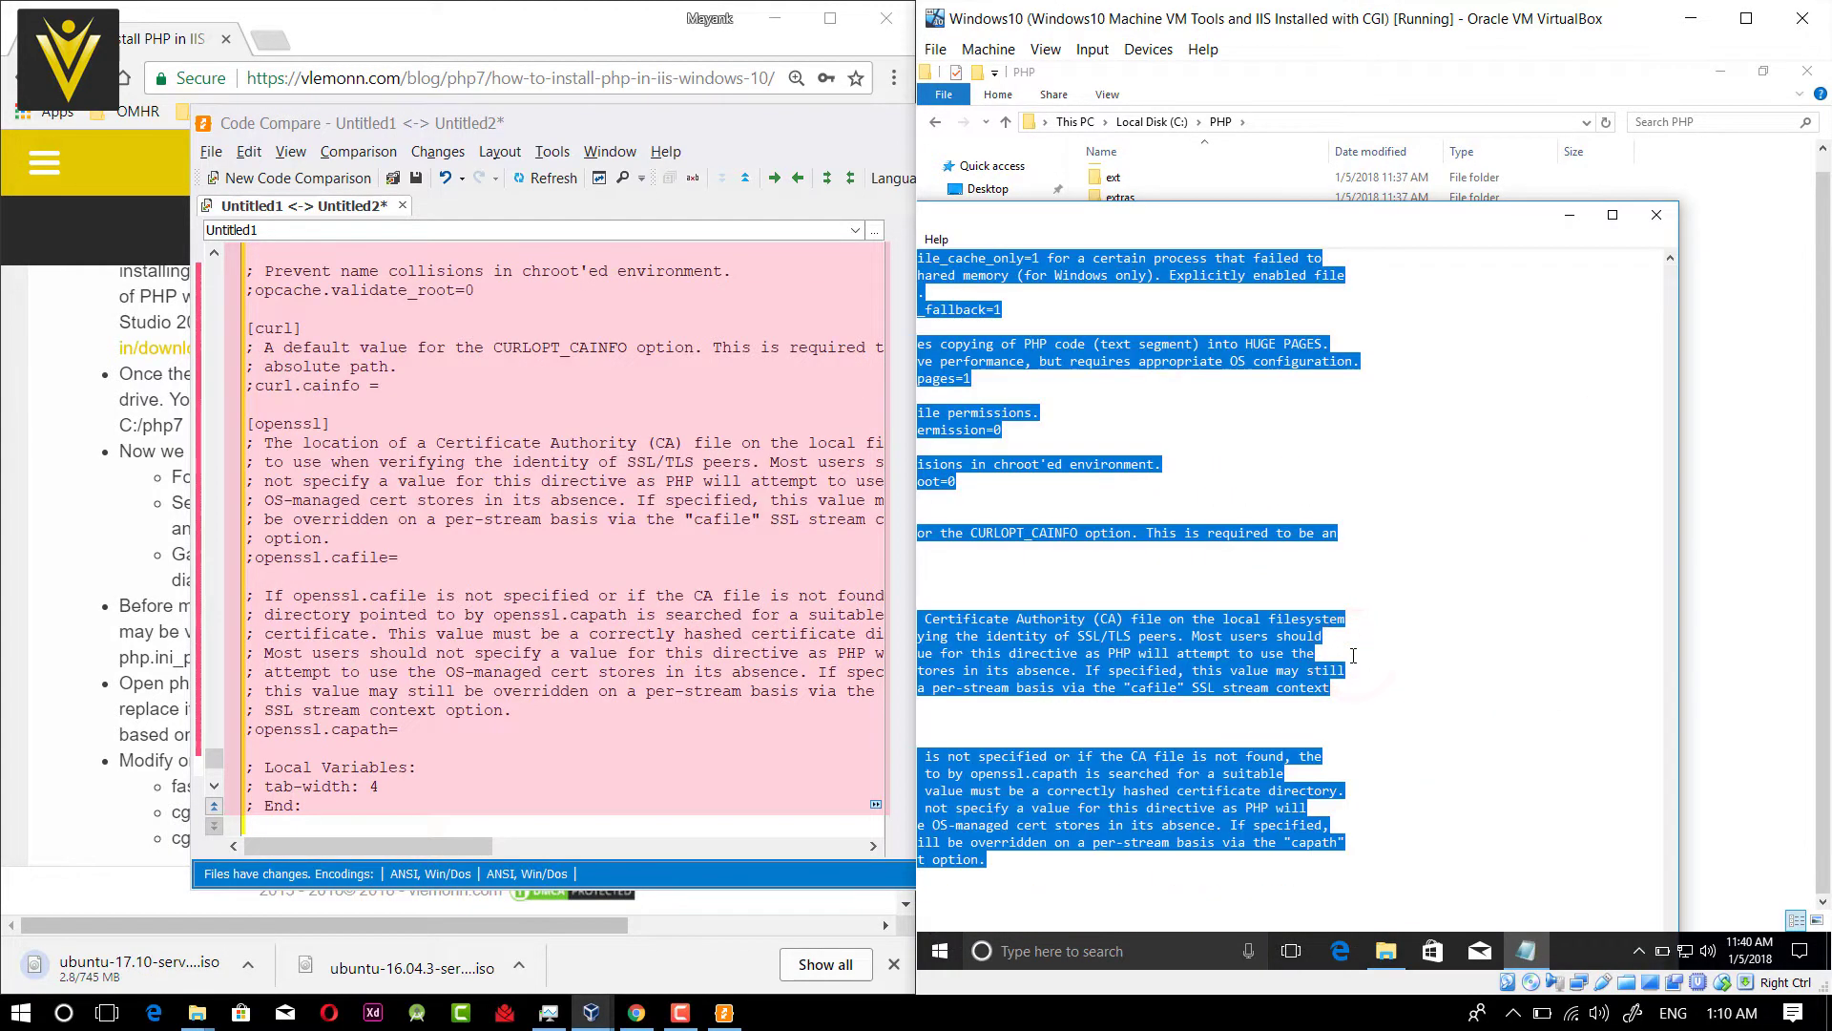
{"action": "left_click", "coordinate": [740, 143]}
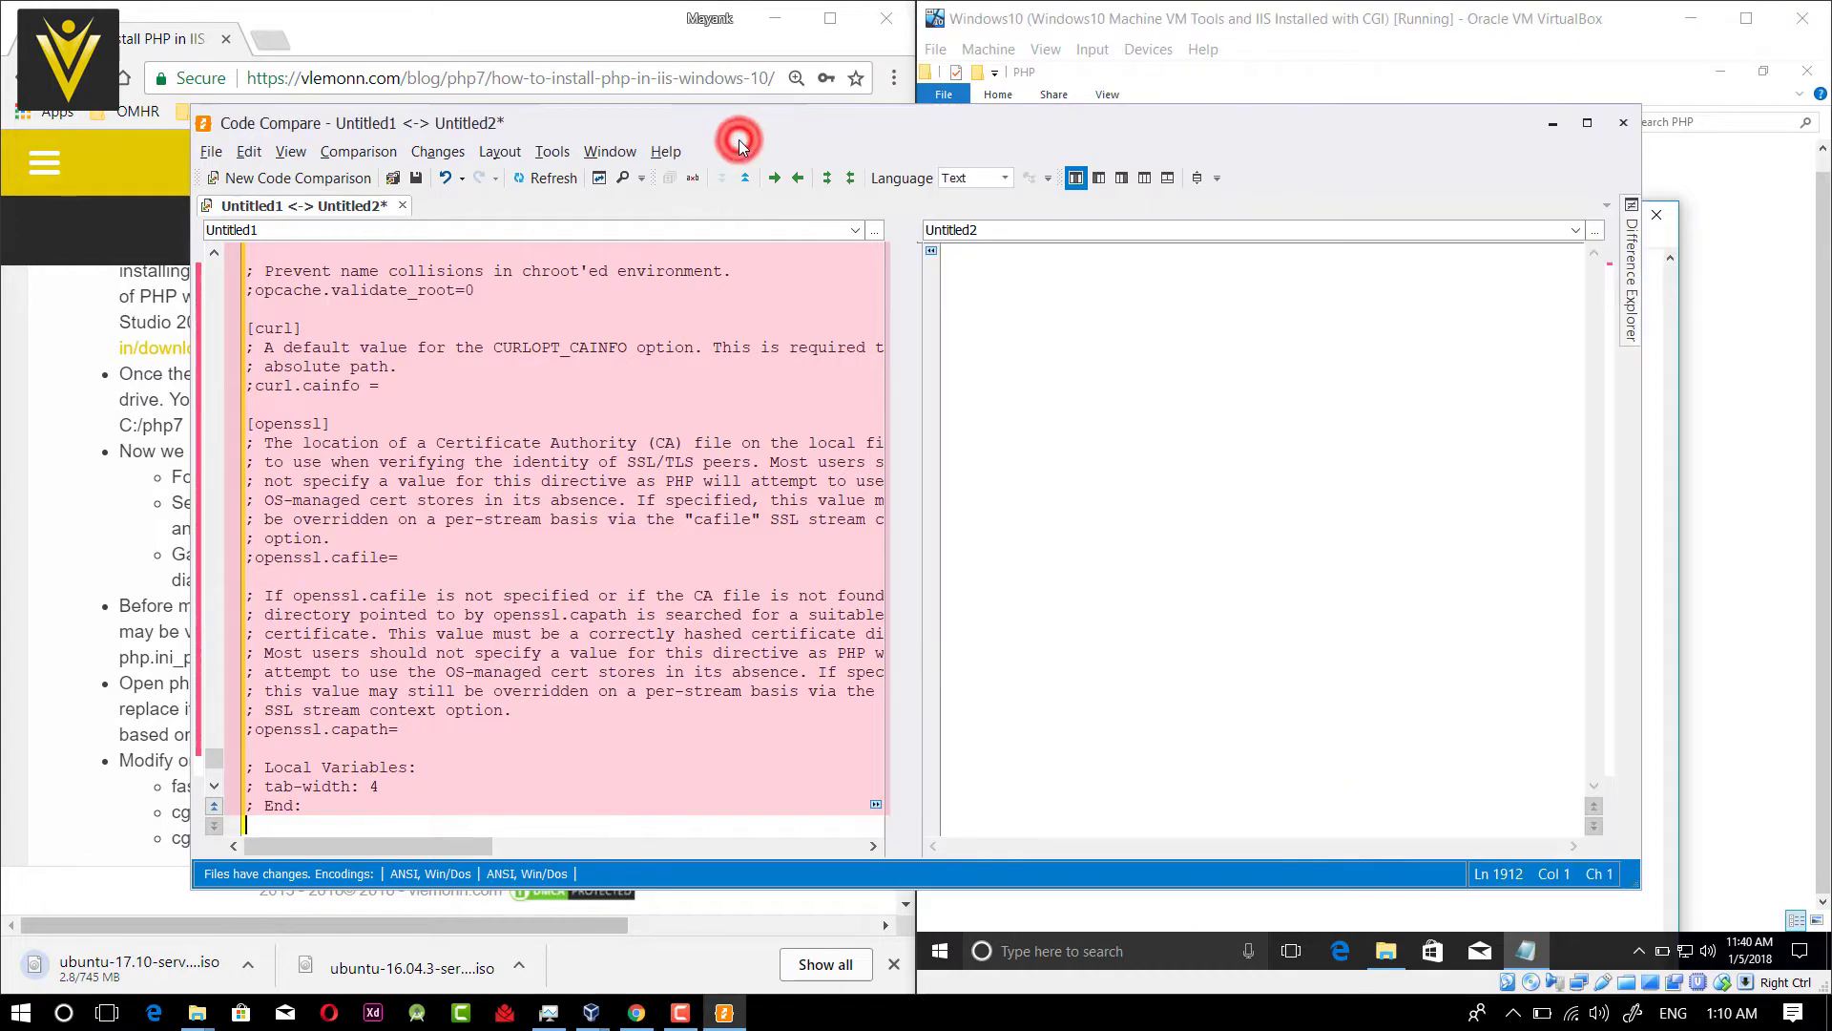
{"action": "left_click", "coordinate": [1127, 329]}
{"action": "key", "text": "ctrl+v"}
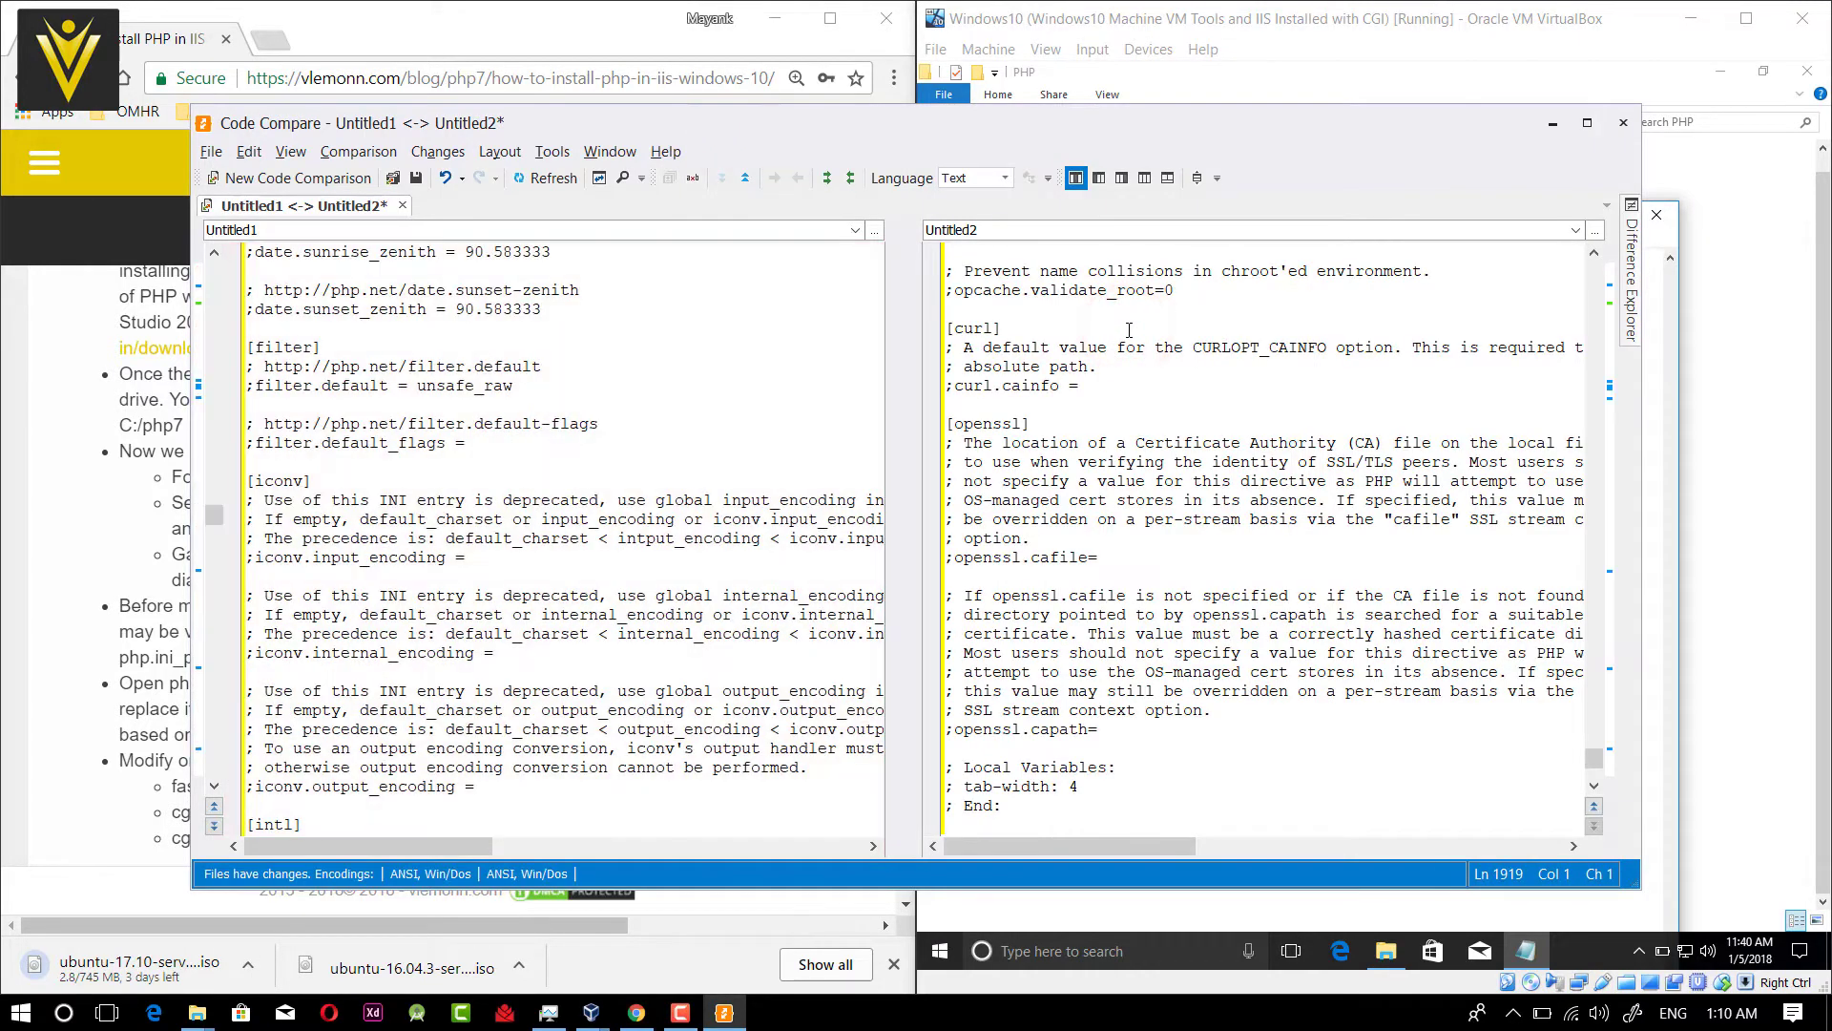
Examine the marked differences between the development and production php.ini texts, and close Code Compare without saving.
{"action": "left_click_drag", "start_coordinate": [1593, 758], "coordinate": [1644, 285]}
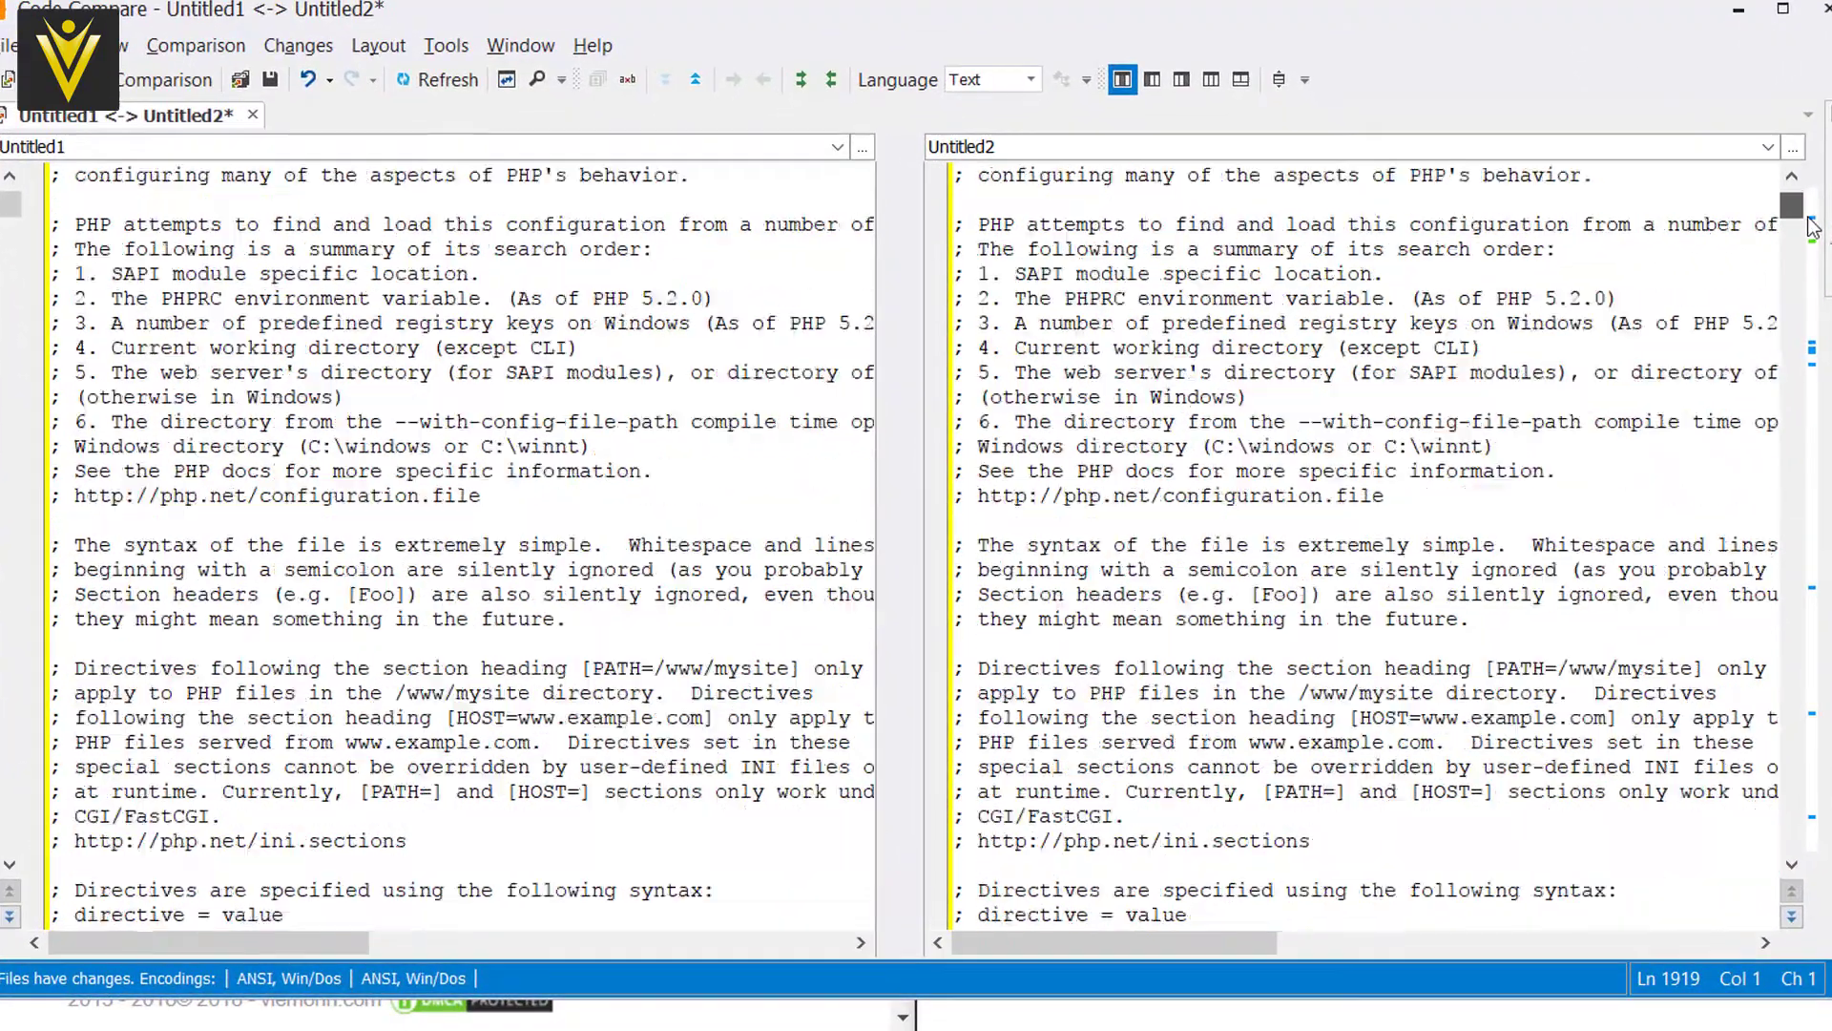
{"action": "left_click_drag", "start_coordinate": [1811, 234], "coordinate": [1811, 248]}
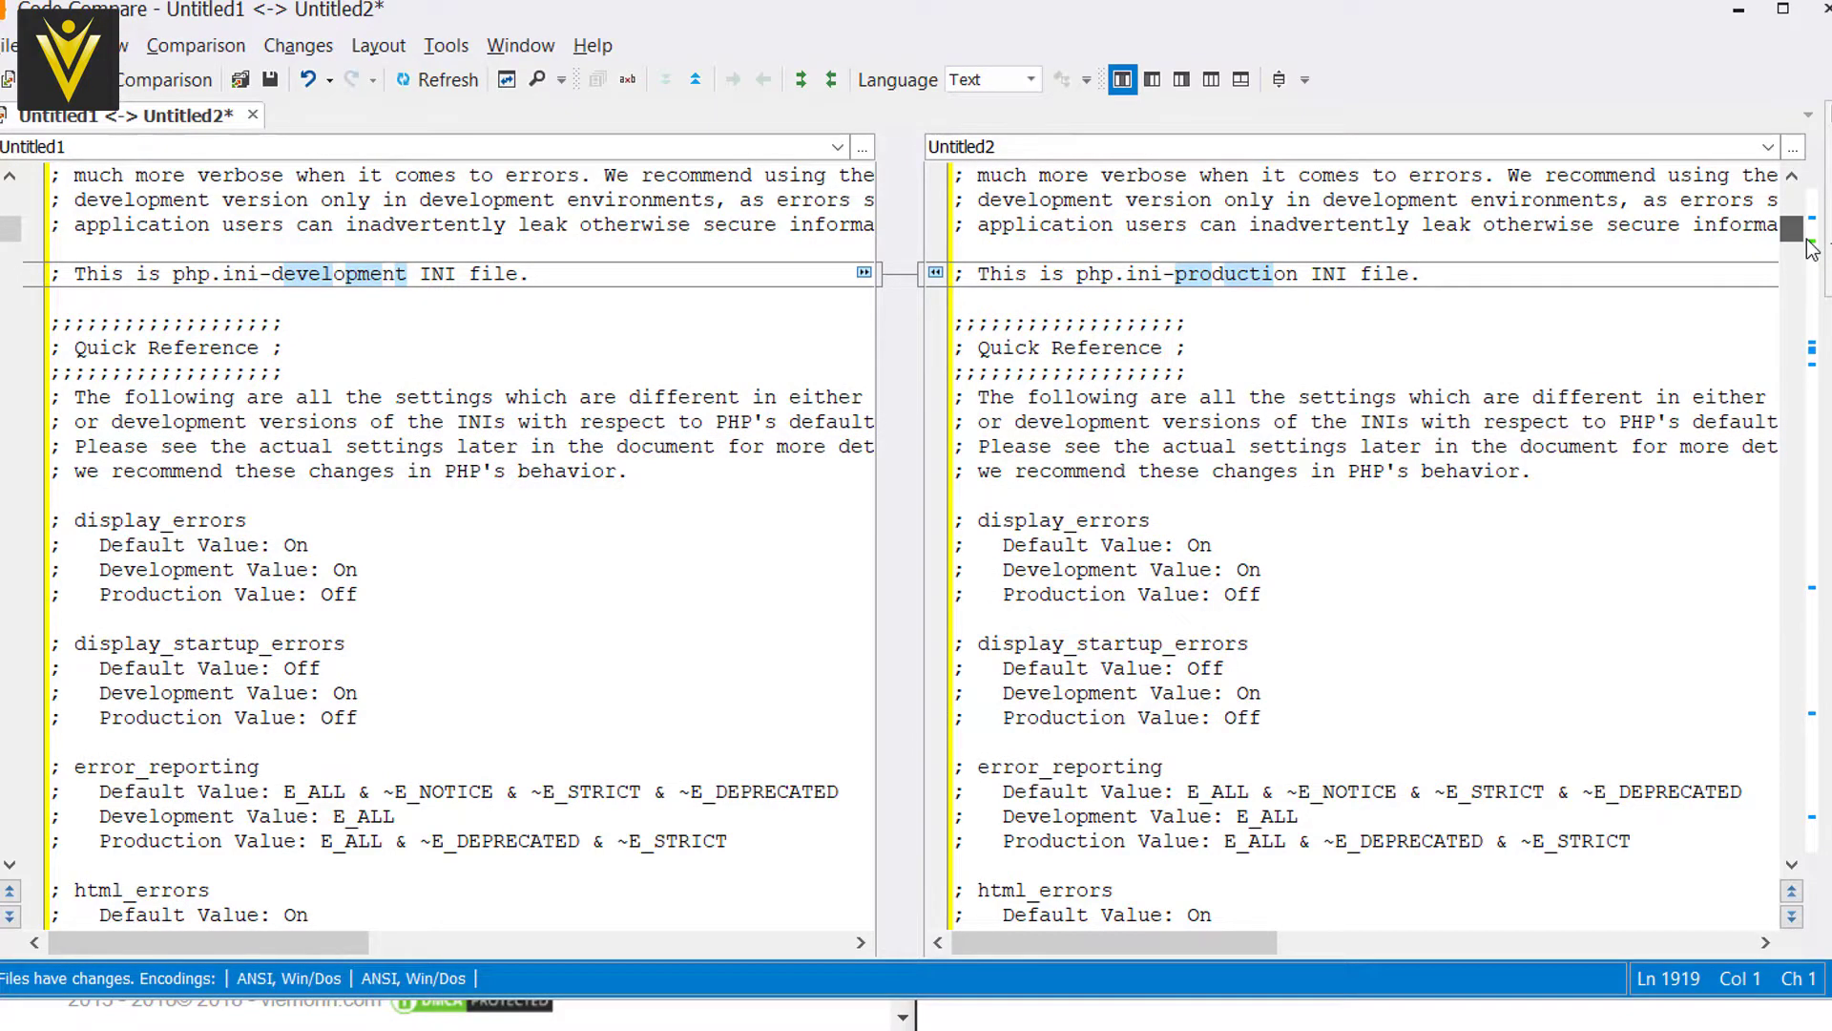
{"action": "mouse_move", "coordinate": [1811, 248]}
{"action": "left_mouse_down"}
{"action": "mouse_move", "coordinate": [1811, 276]}
{"action": "mouse_move", "coordinate": [1799, 253]}
{"action": "left_mouse_up"}
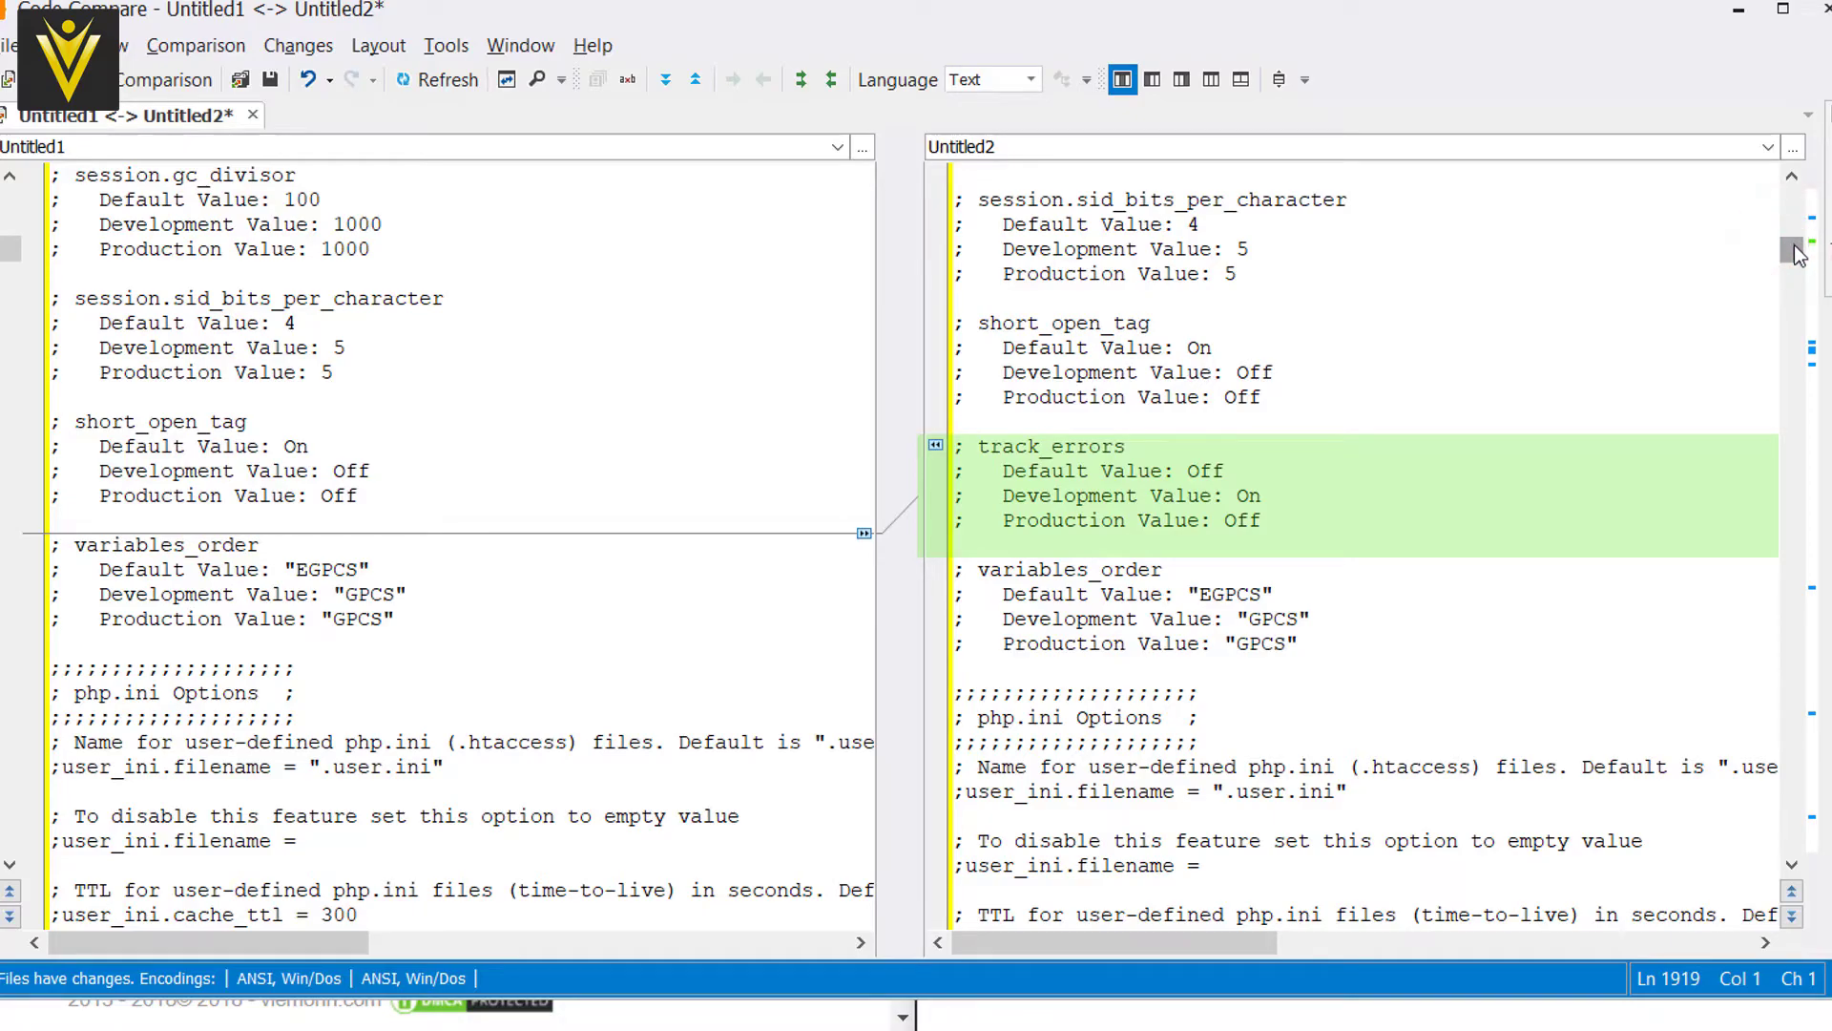
{"action": "left_click_drag", "start_coordinate": [1798, 253], "coordinate": [1813, 351]}
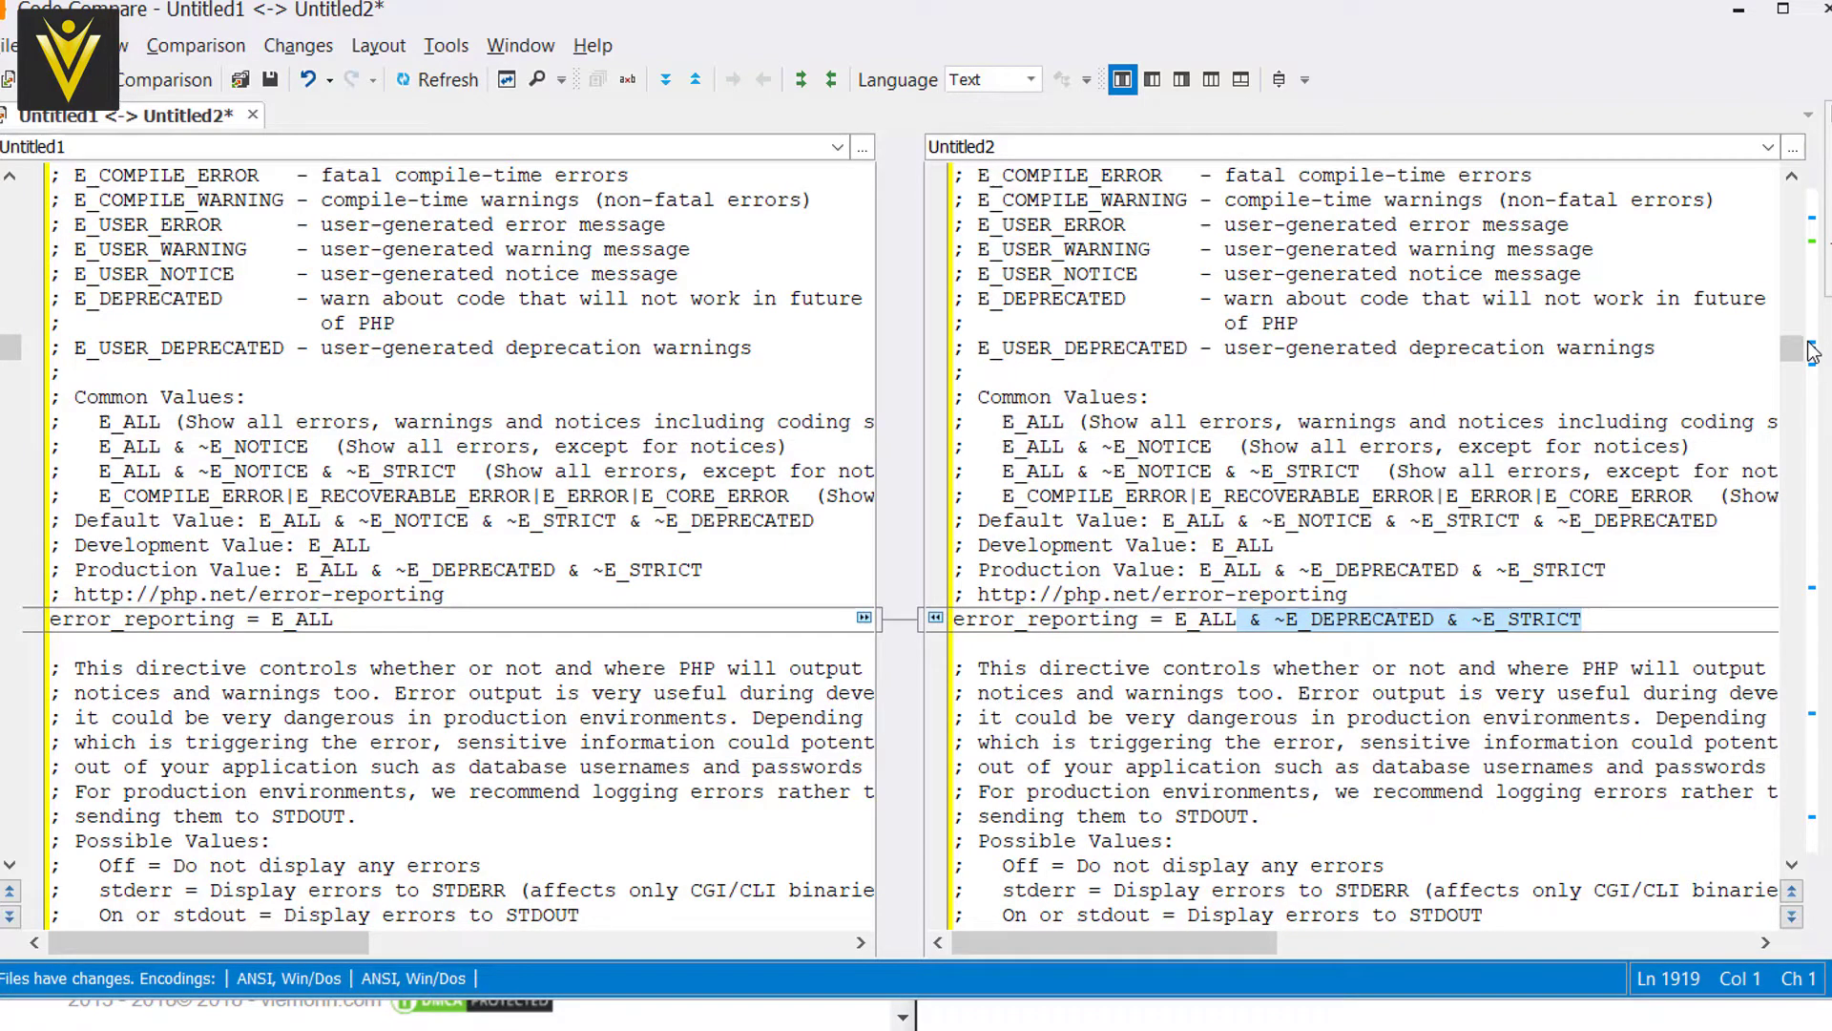
{"action": "left_click_drag", "start_coordinate": [1793, 355], "coordinate": [1792, 362]}
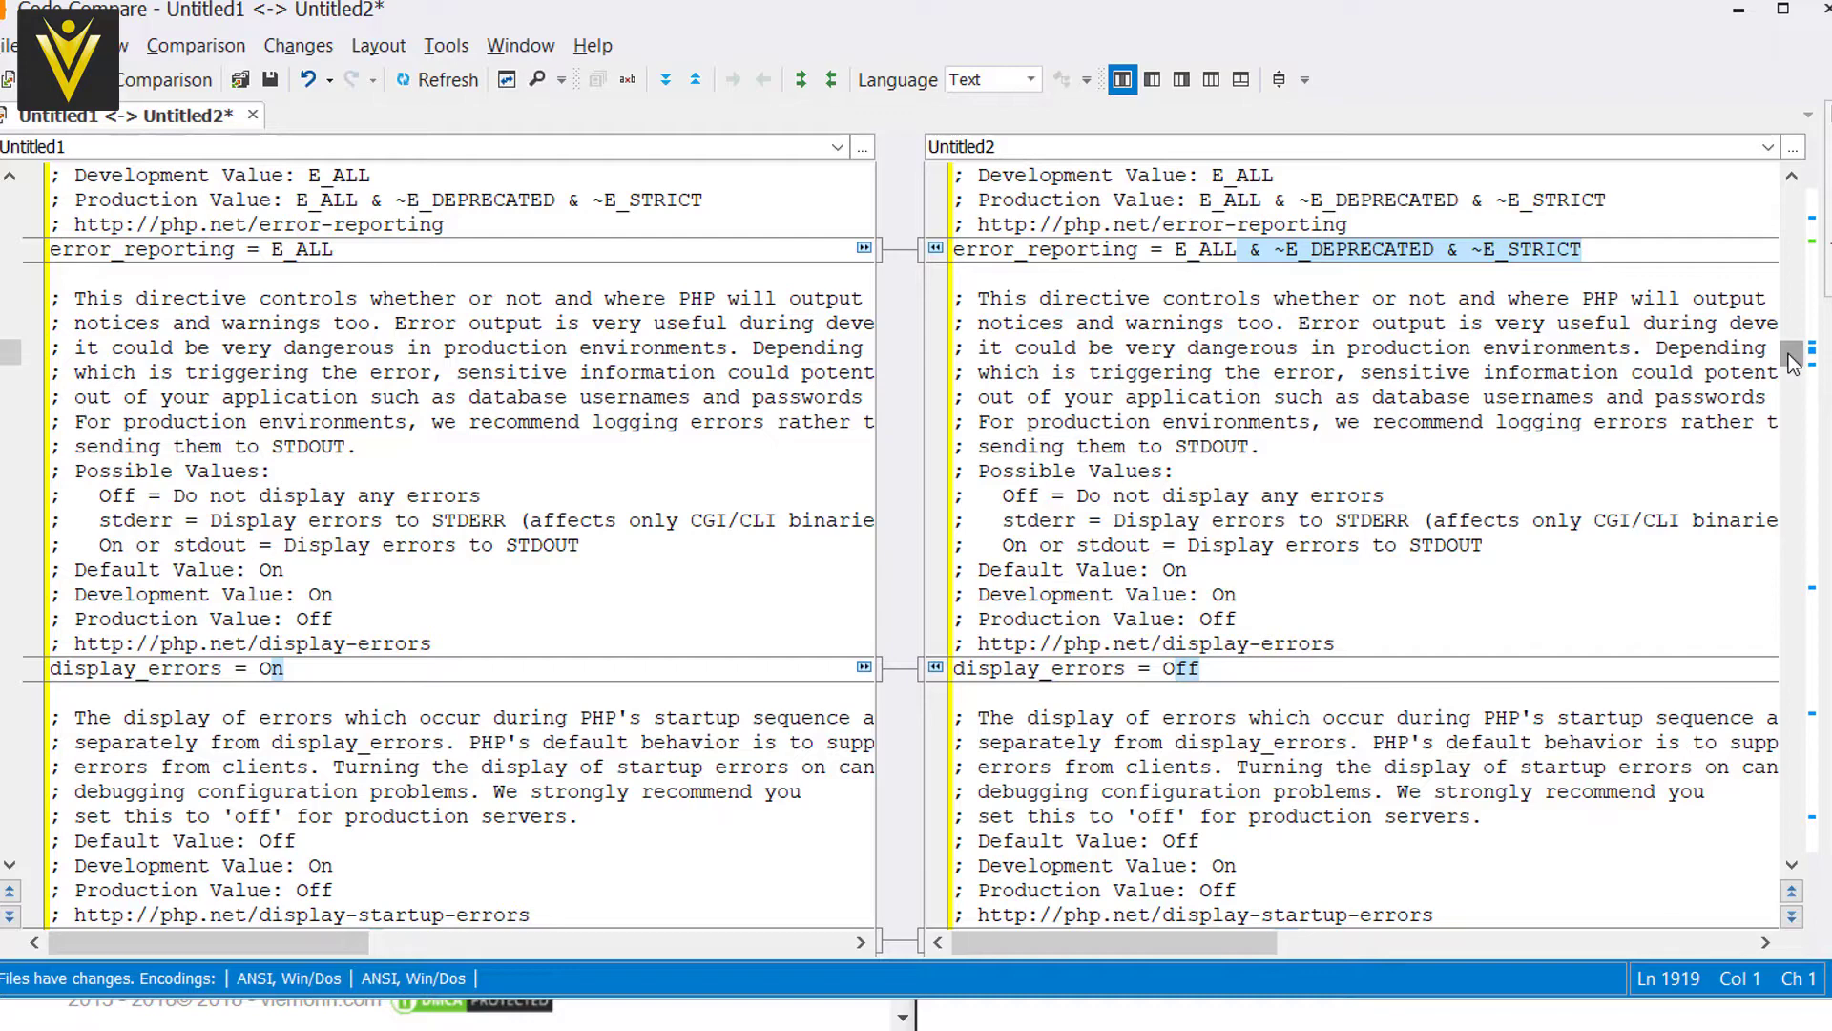
{"action": "left_click_drag", "start_coordinate": [1793, 363], "coordinate": [1793, 372]}
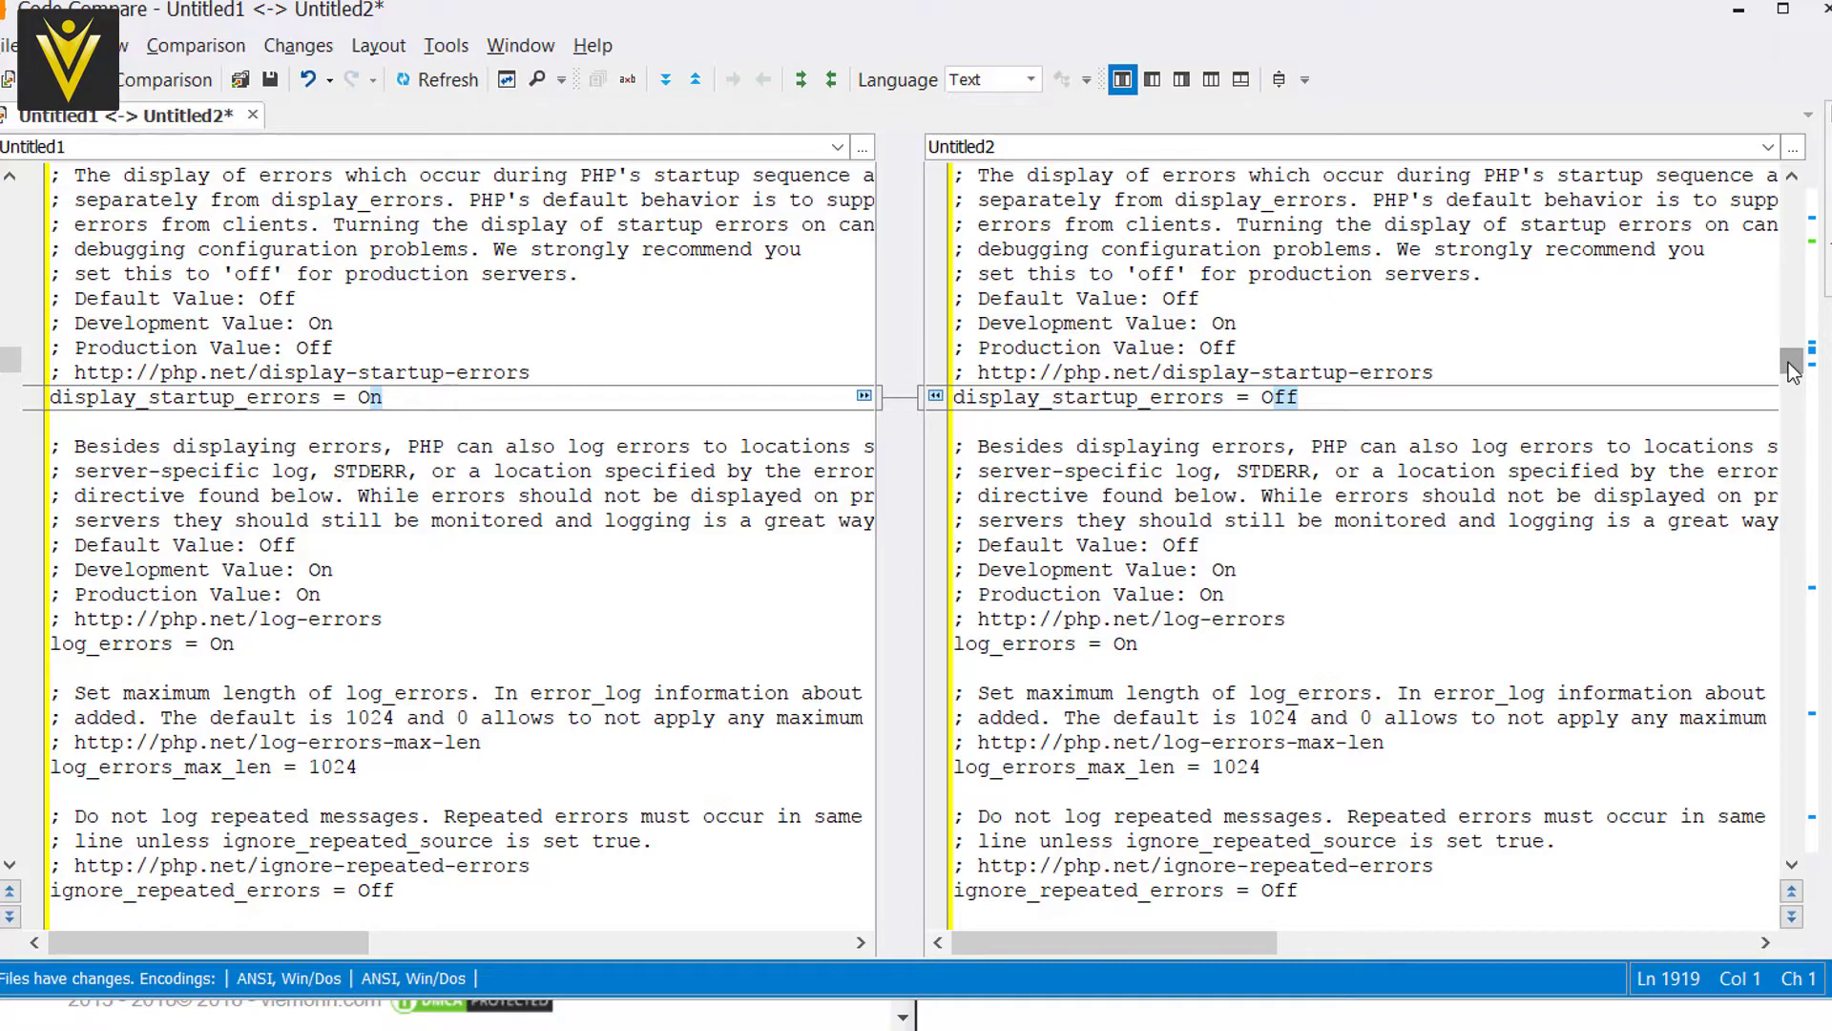
{"action": "left_click_drag", "start_coordinate": [1791, 370], "coordinate": [1802, 381]}
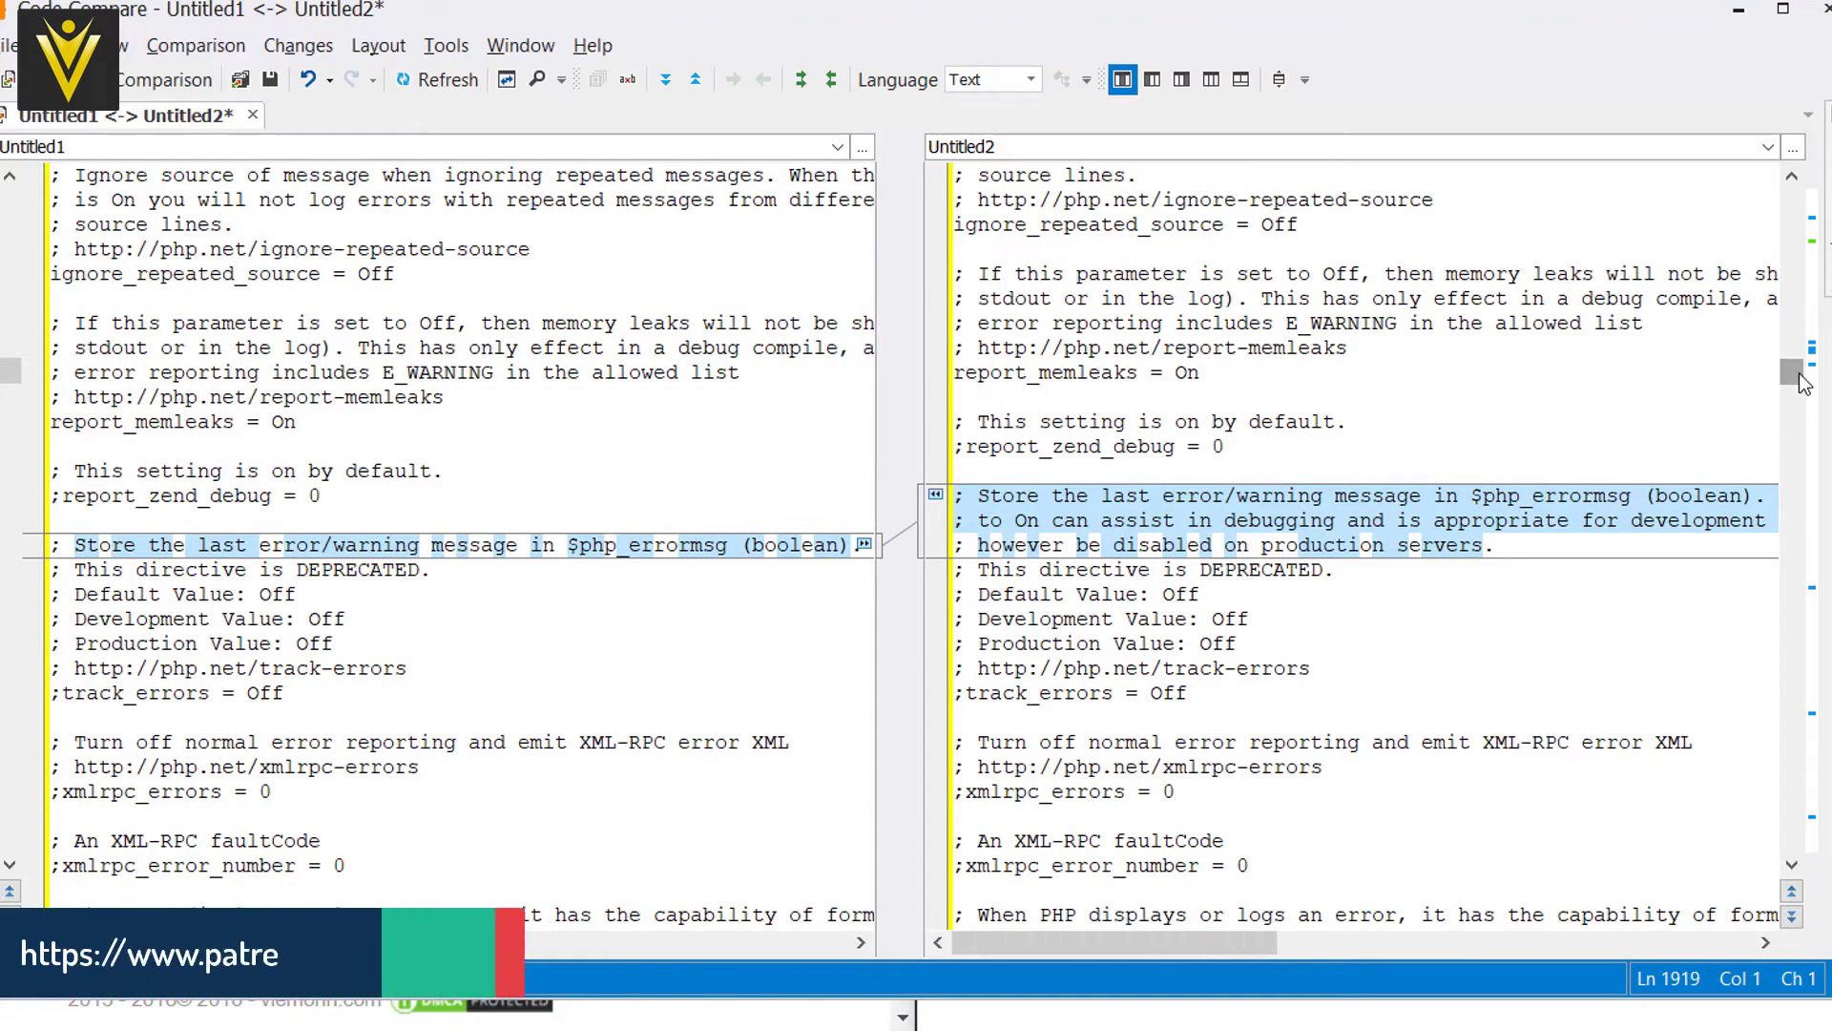
{"action": "left_click_drag", "start_coordinate": [1800, 374], "coordinate": [1809, 607]}
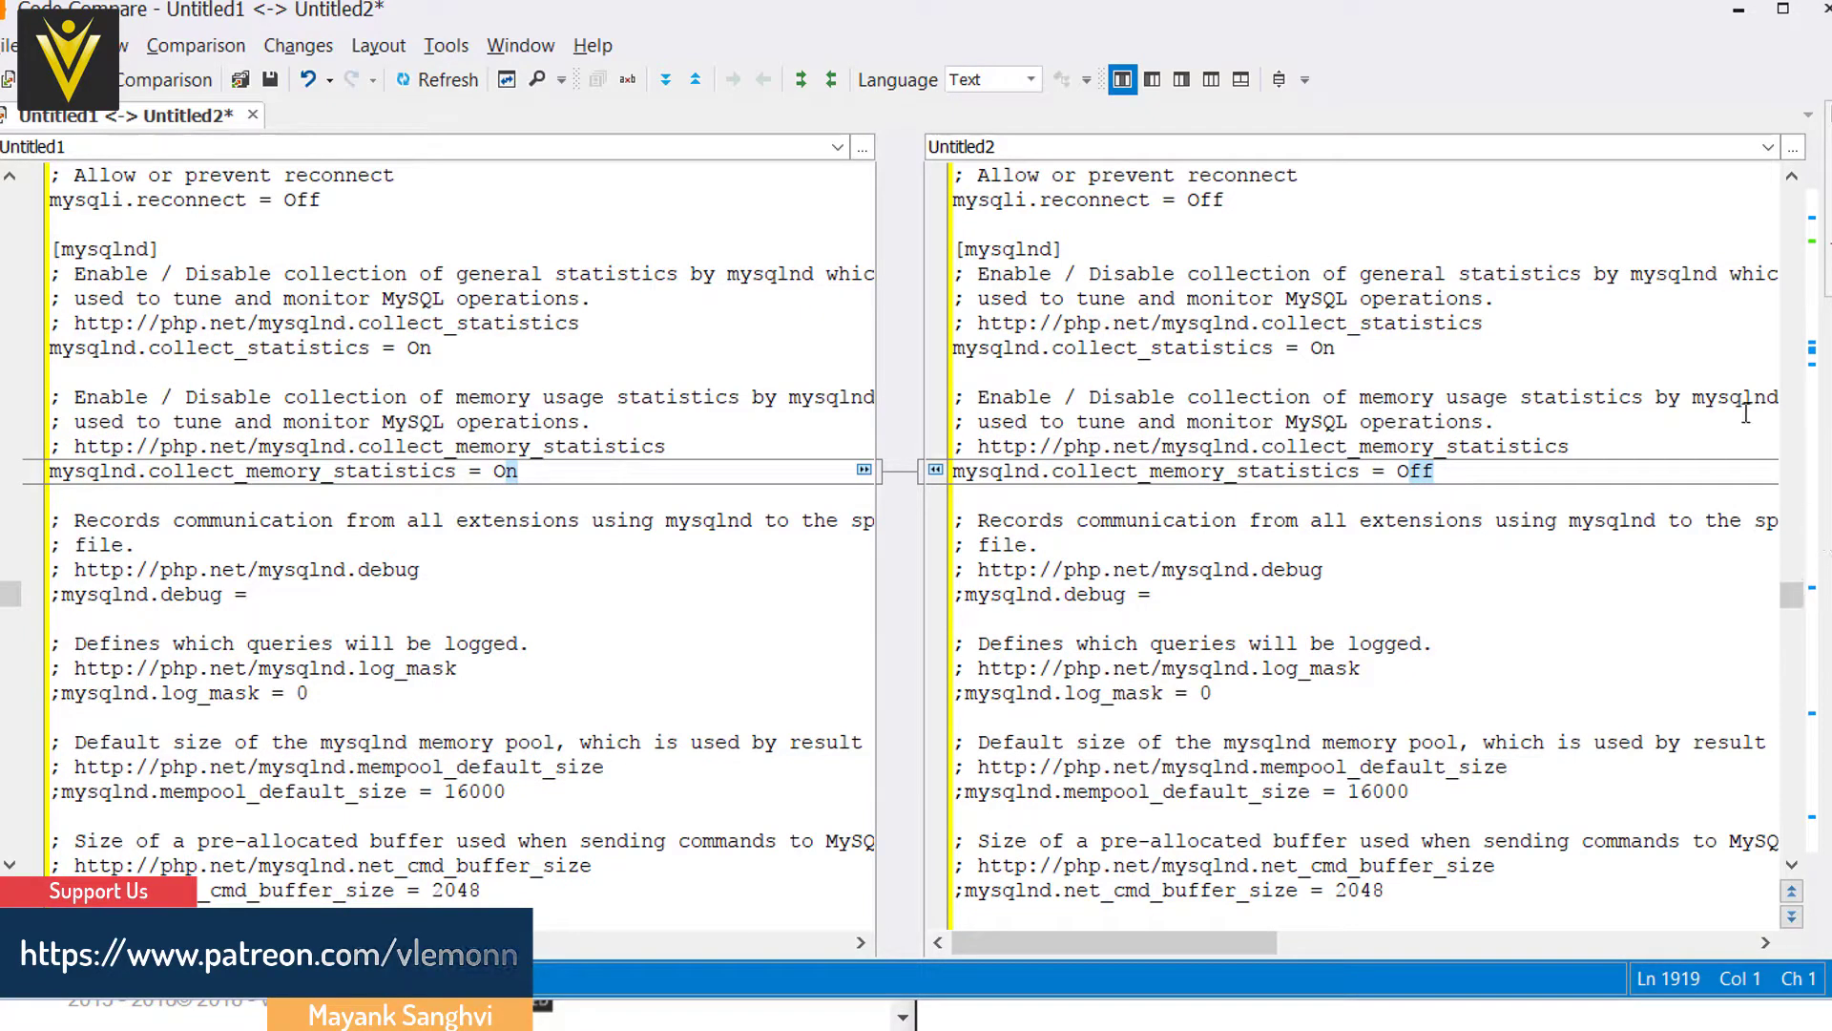
{"action": "left_click", "coordinate": [1826, 11]}
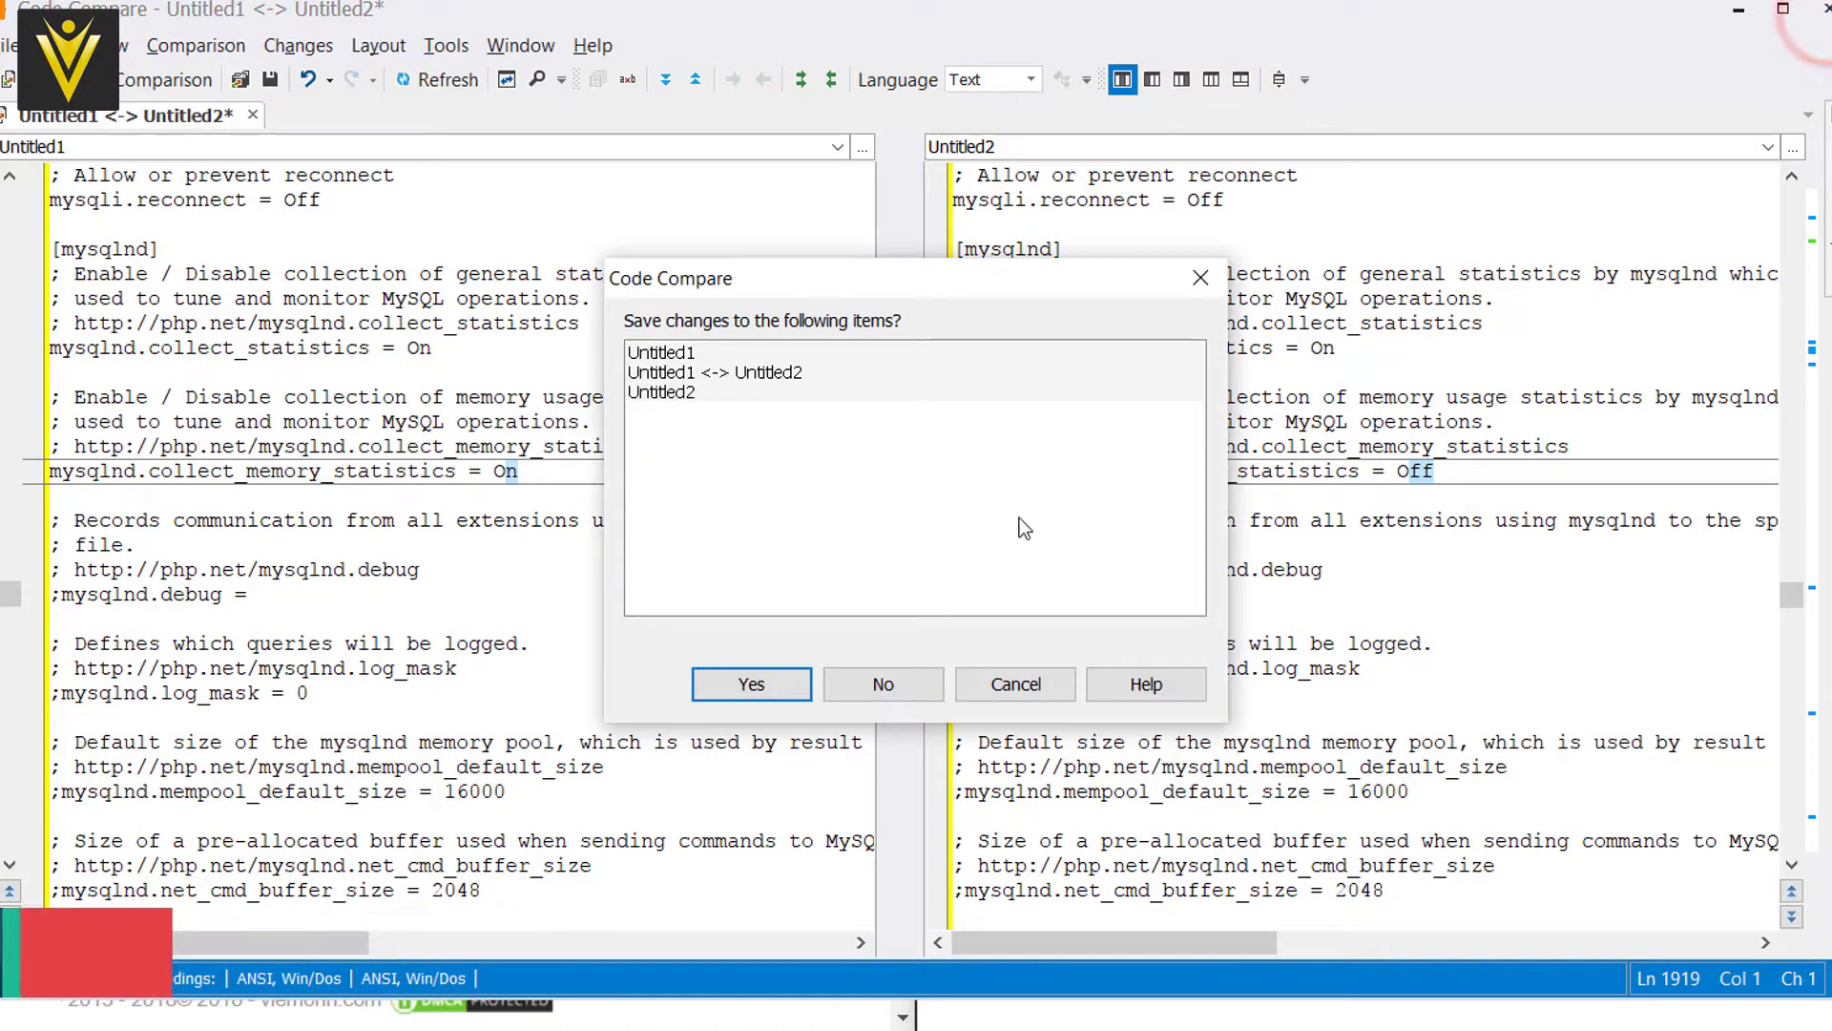
{"action": "left_click", "coordinate": [907, 685]}
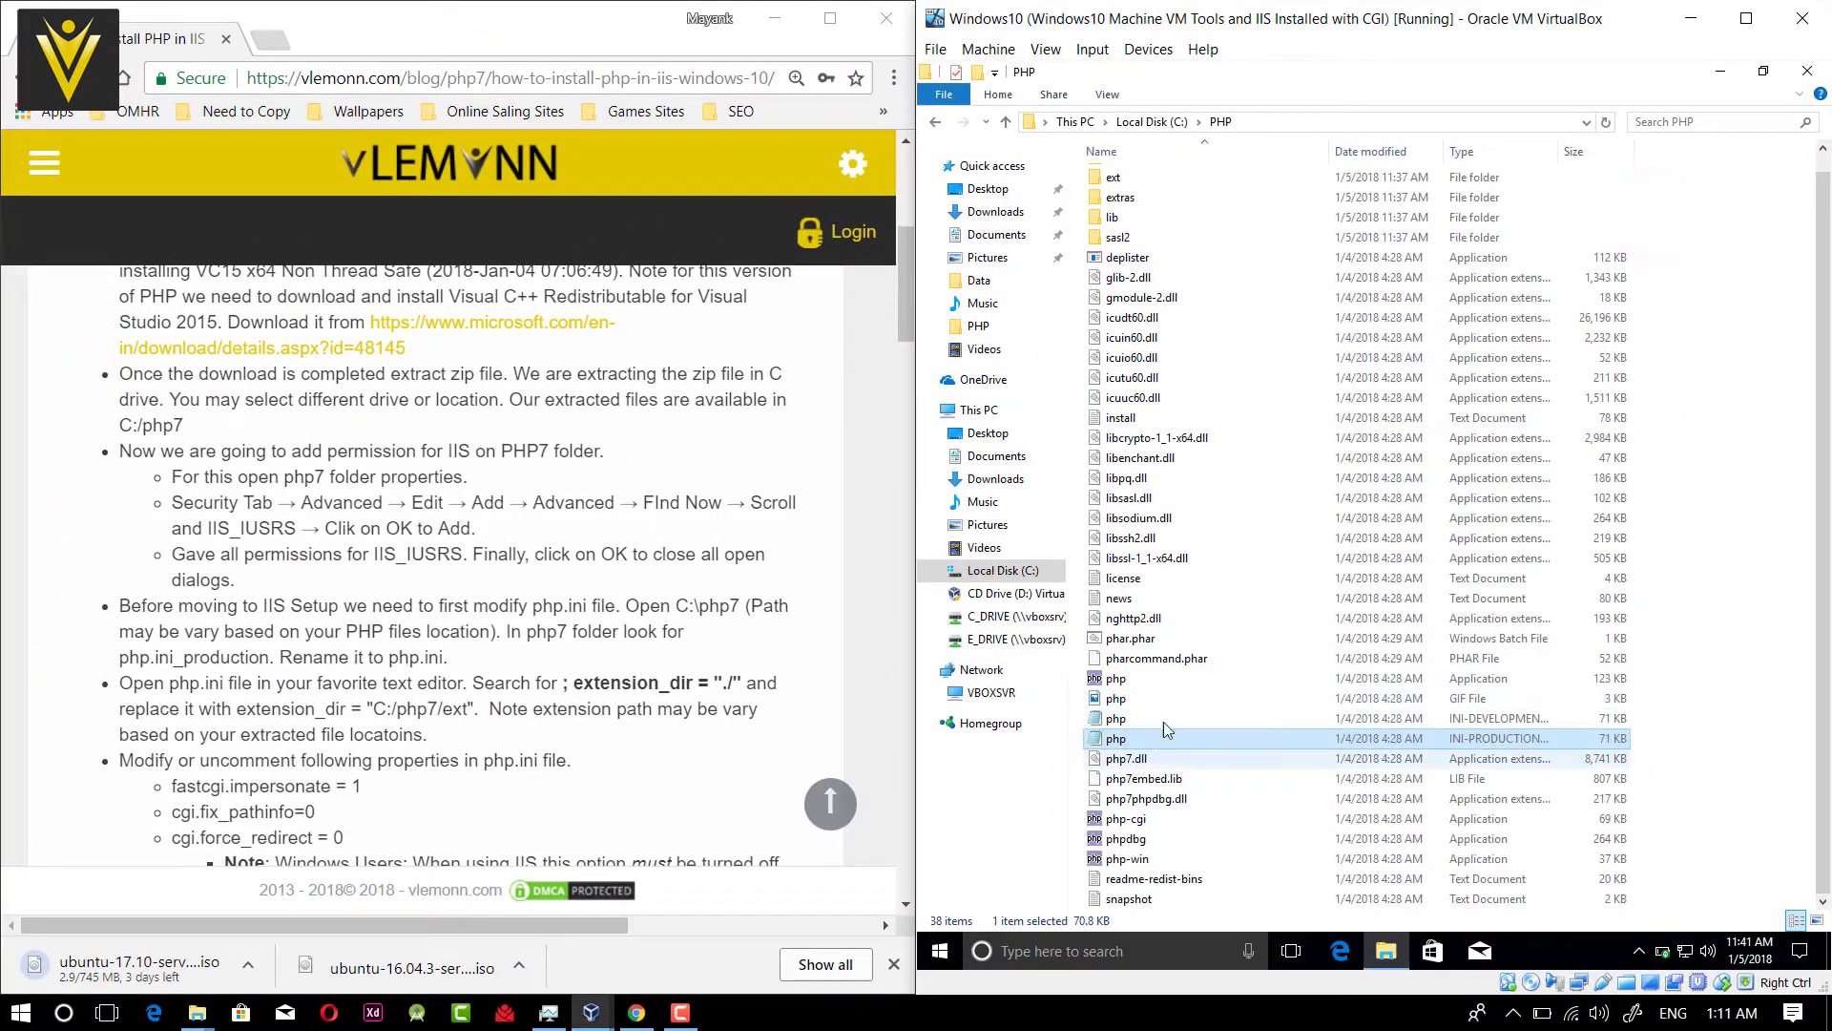
{"action": "right_click", "coordinate": [1114, 741]}
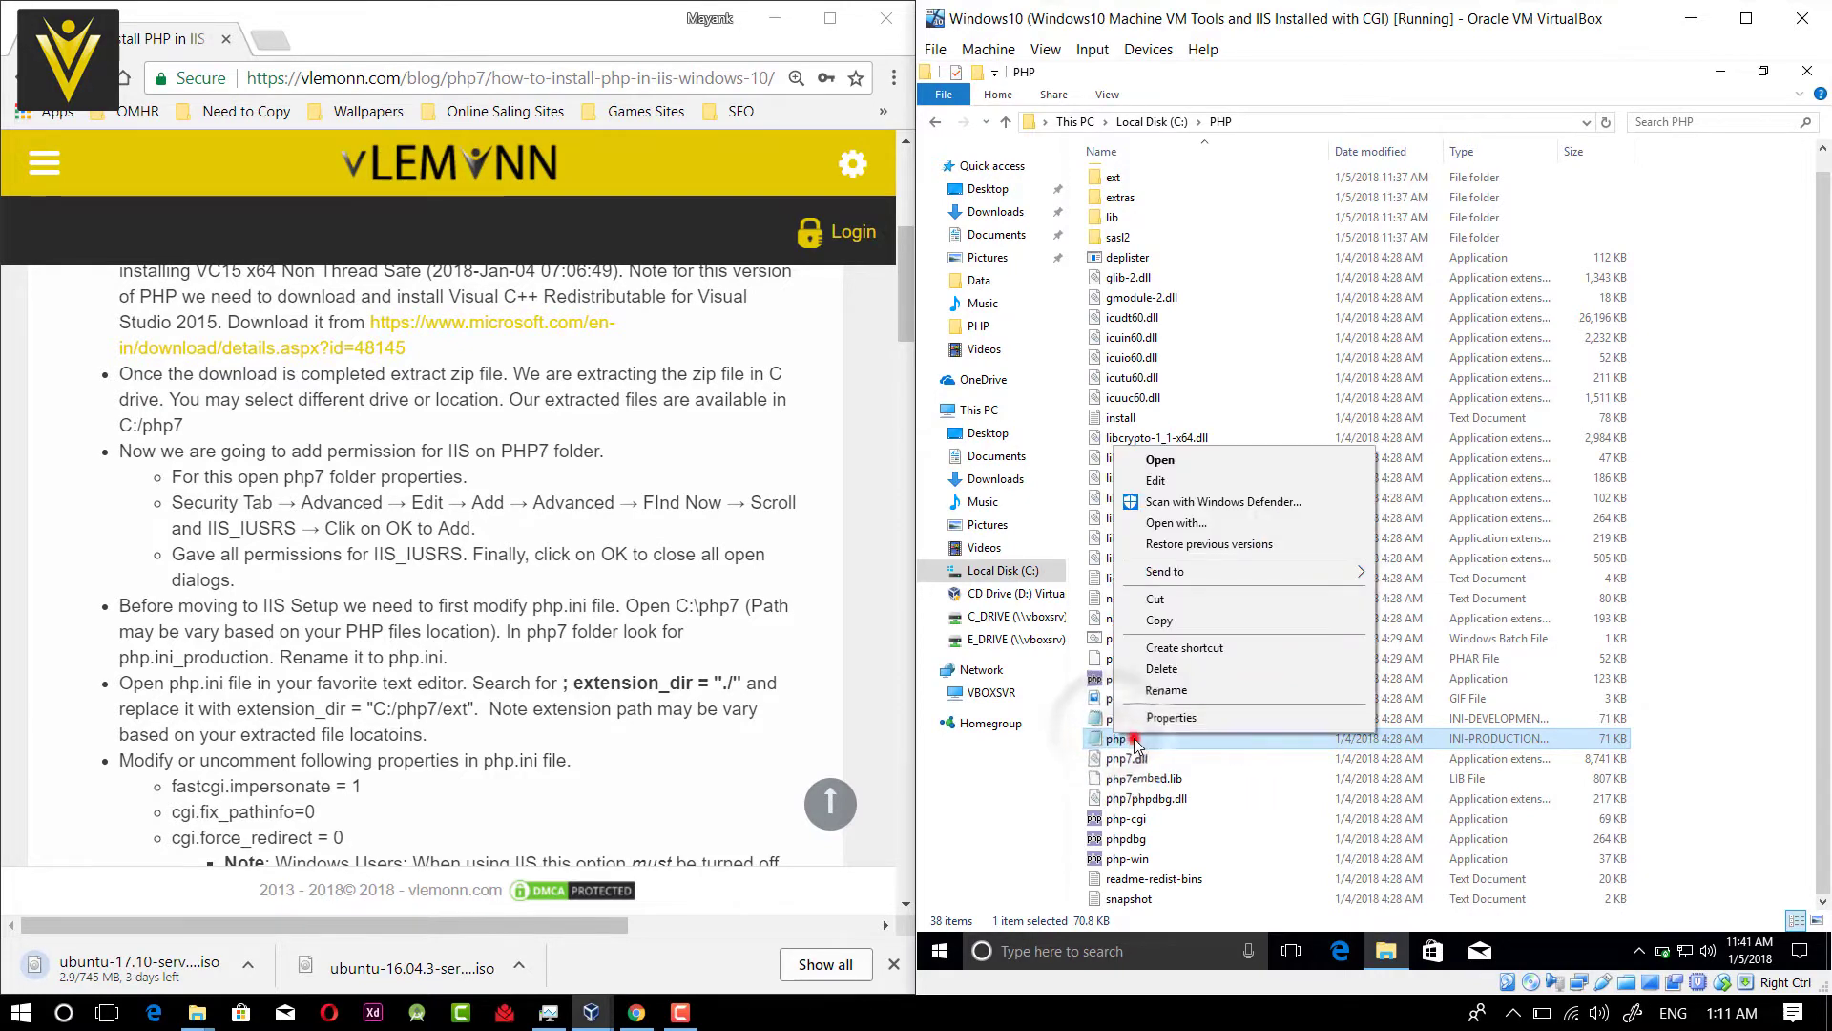
{"action": "left_click", "coordinate": [1133, 749]}
{"action": "right_click", "coordinate": [1135, 739]}
{"action": "key", "text": "Escape"}
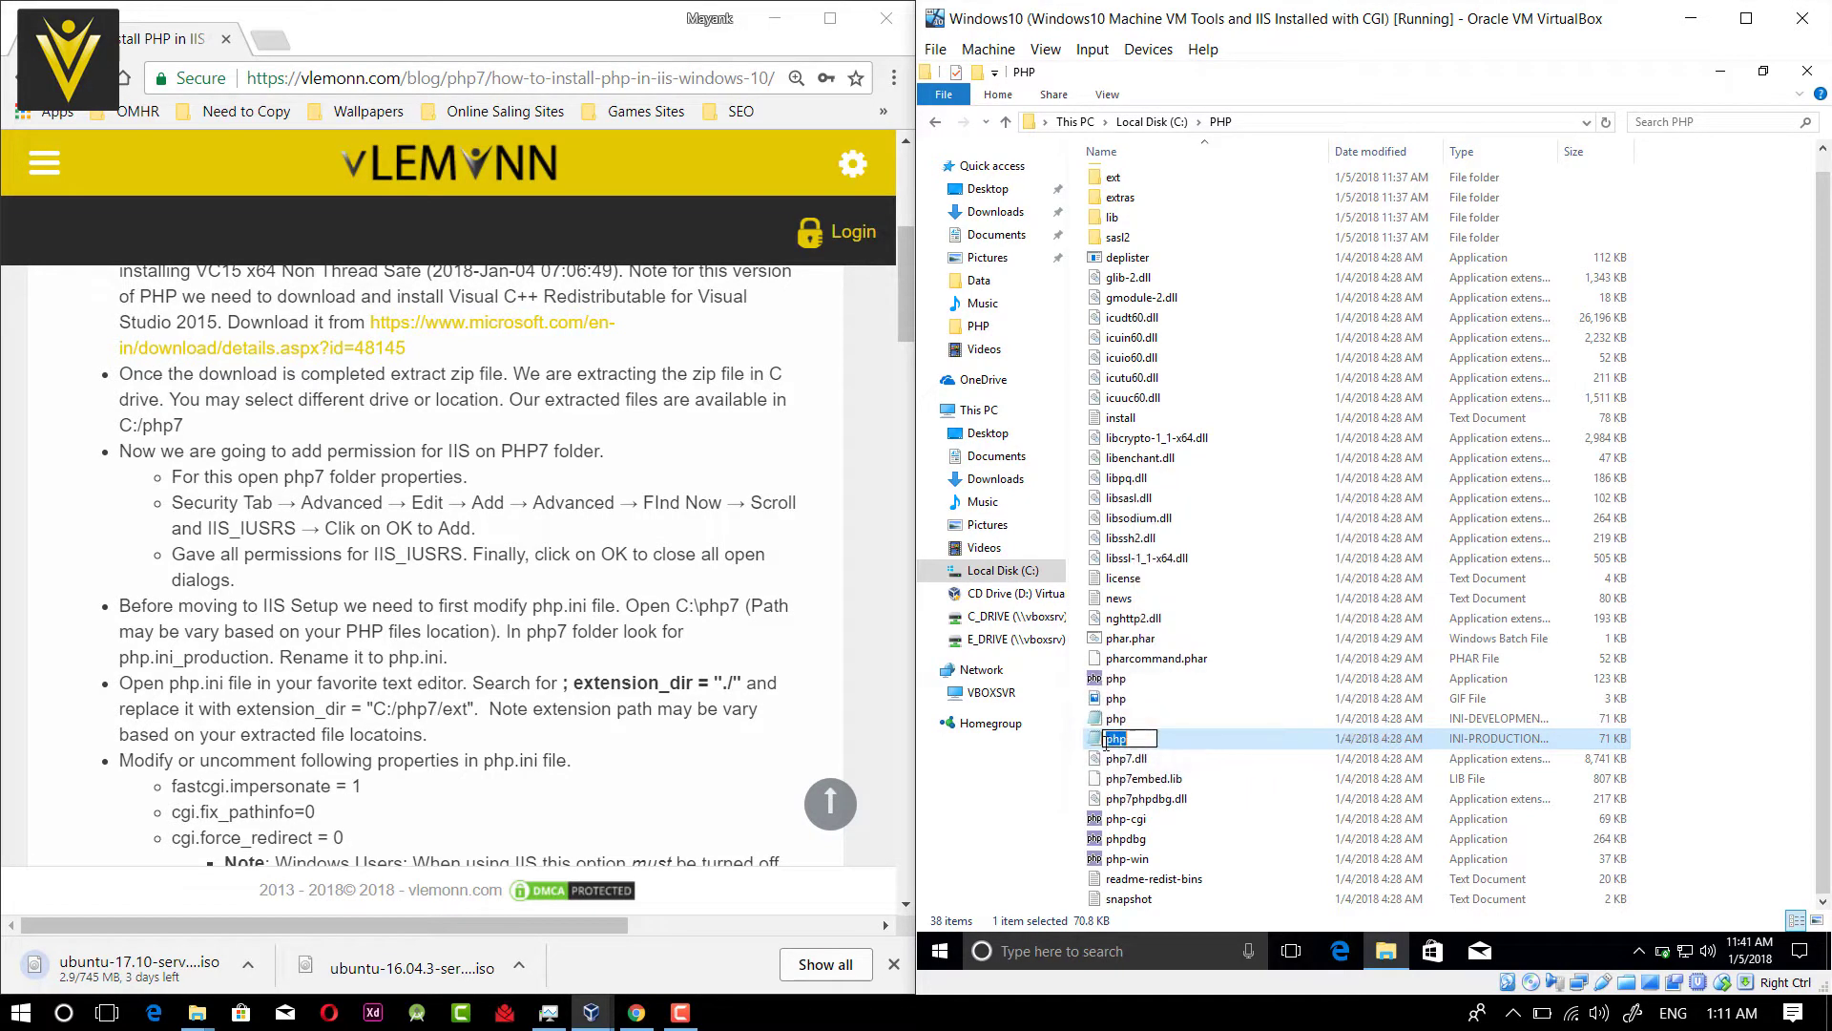
{"action": "key", "text": "Escape"}
Turn off "Hide extensions for known file types" in the virtual machine's Folder Options and apply the change.
{"action": "left_click", "coordinate": [954, 94]}
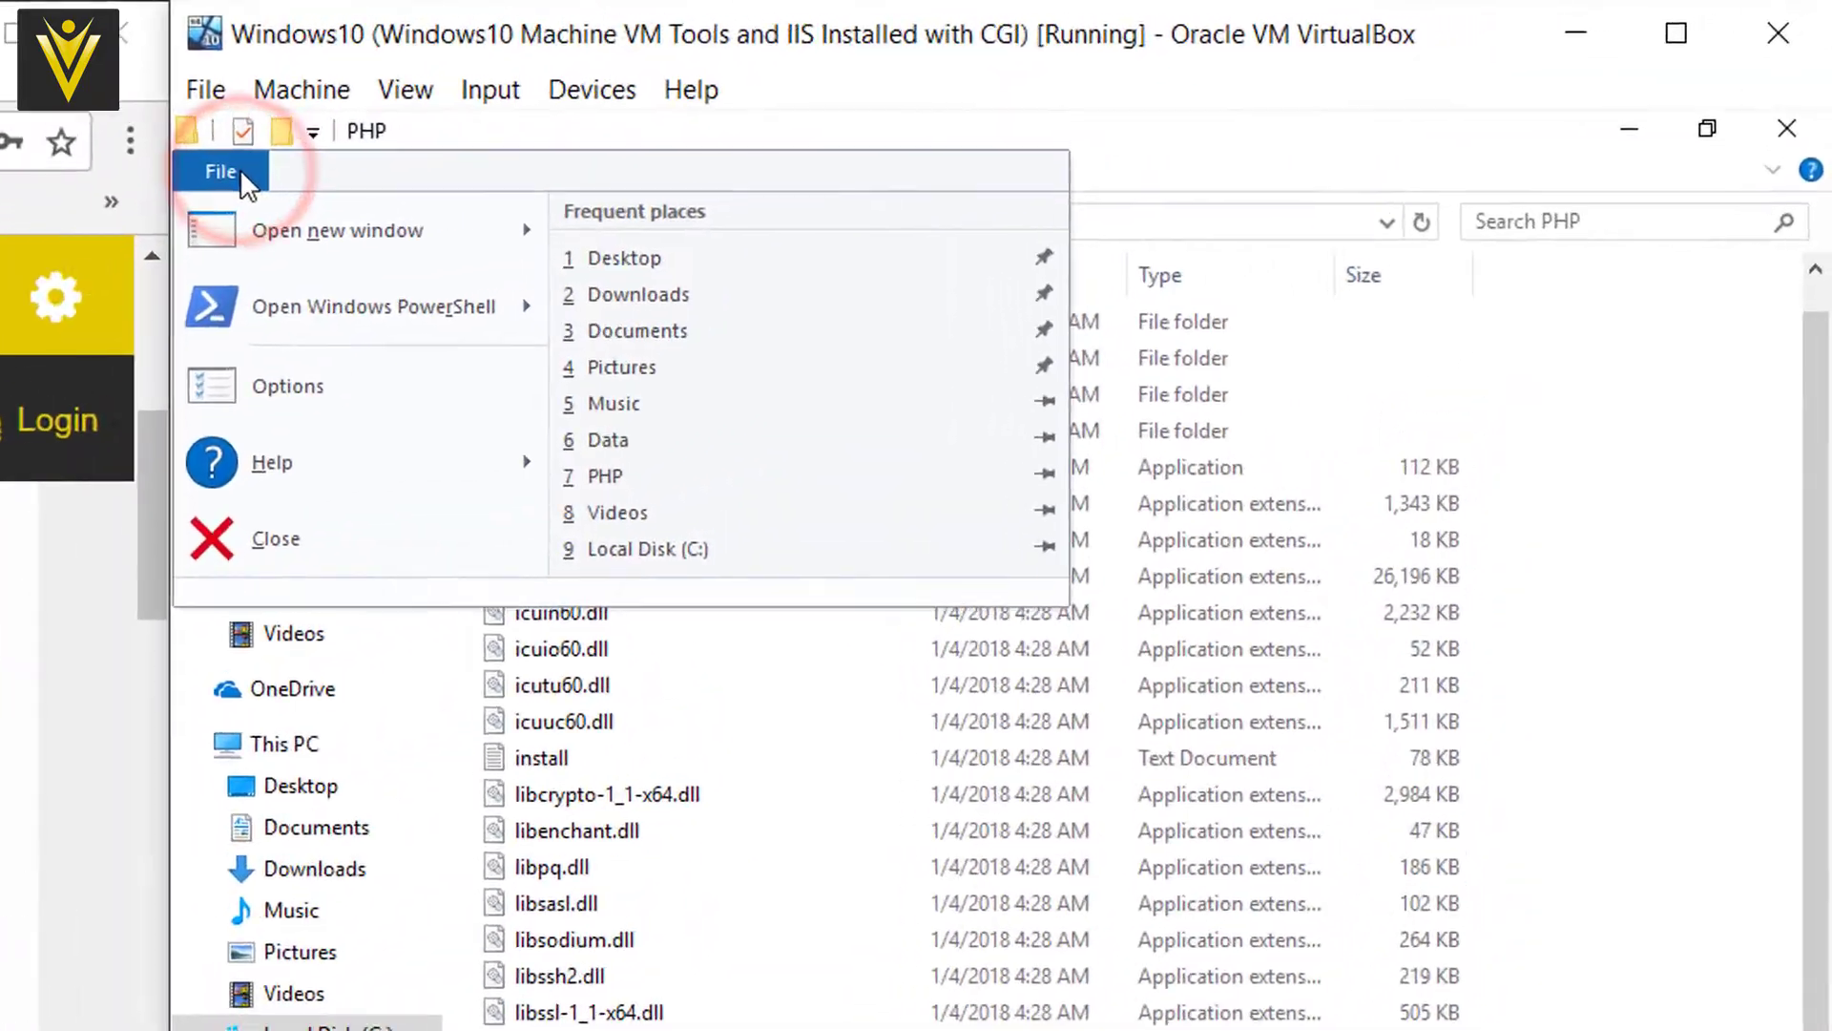
{"action": "left_click", "coordinate": [1024, 222]}
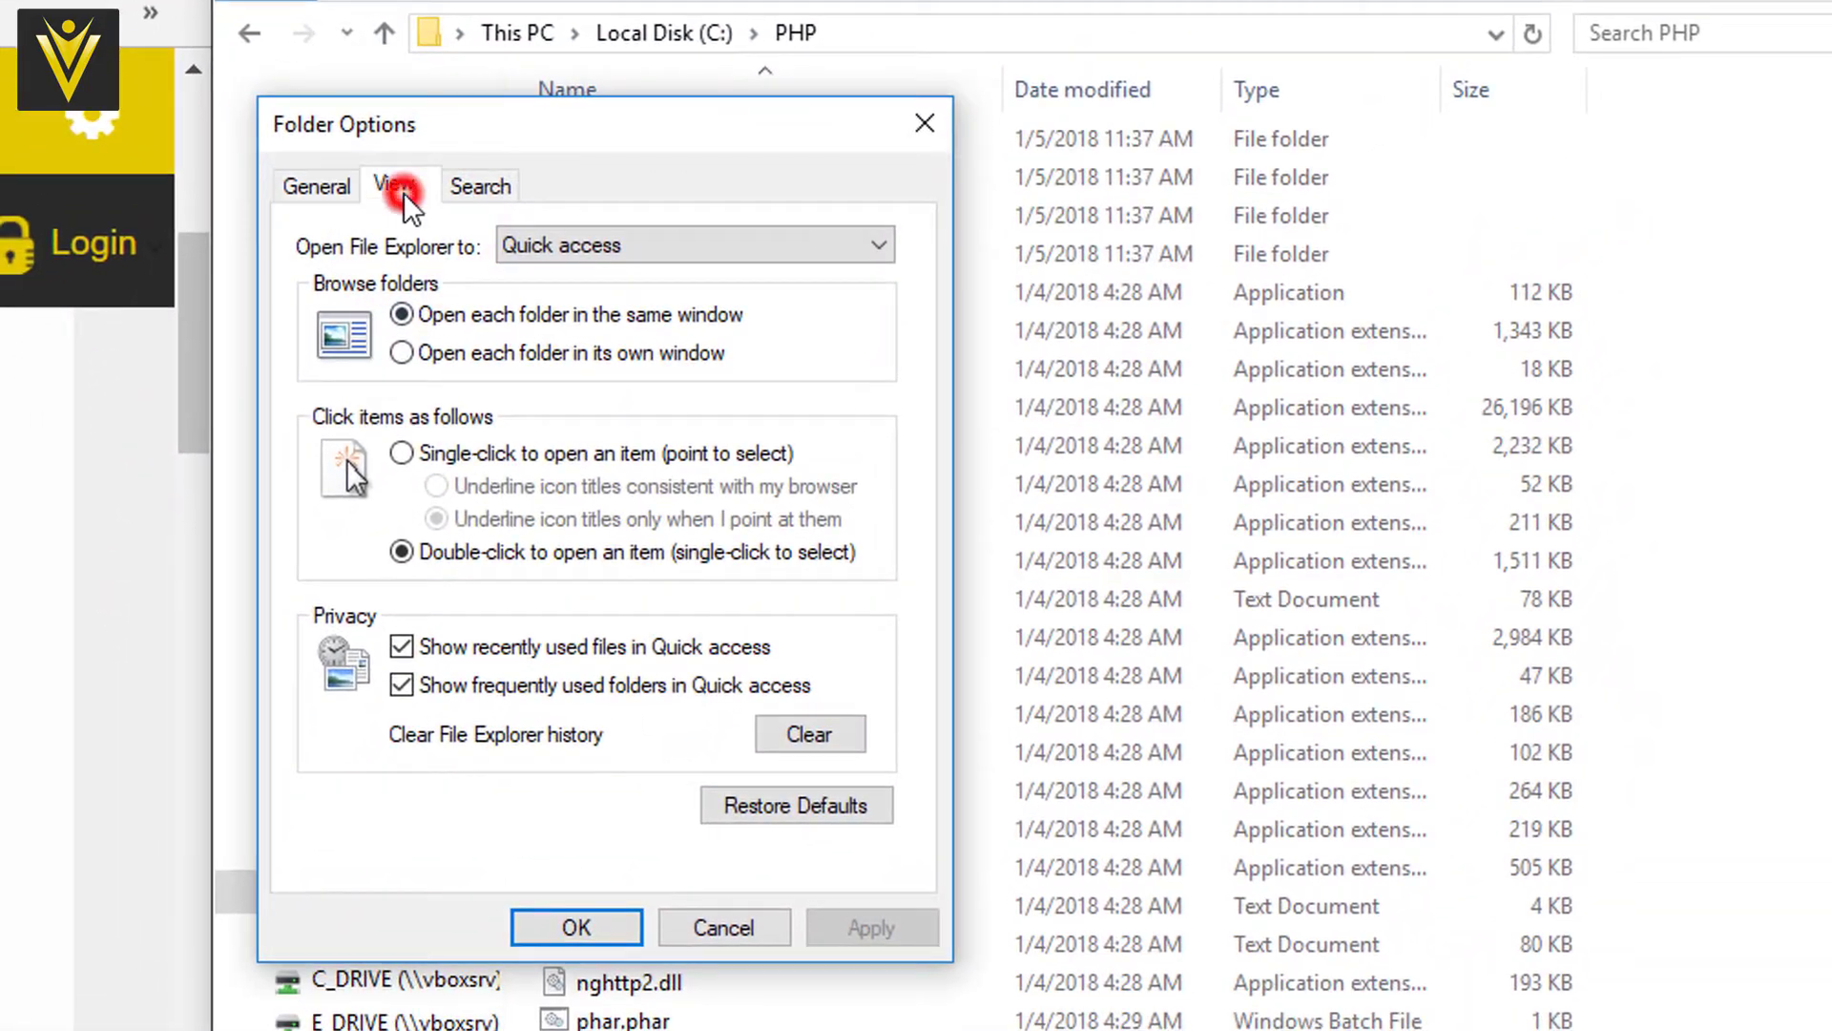
{"action": "left_click", "coordinate": [403, 190]}
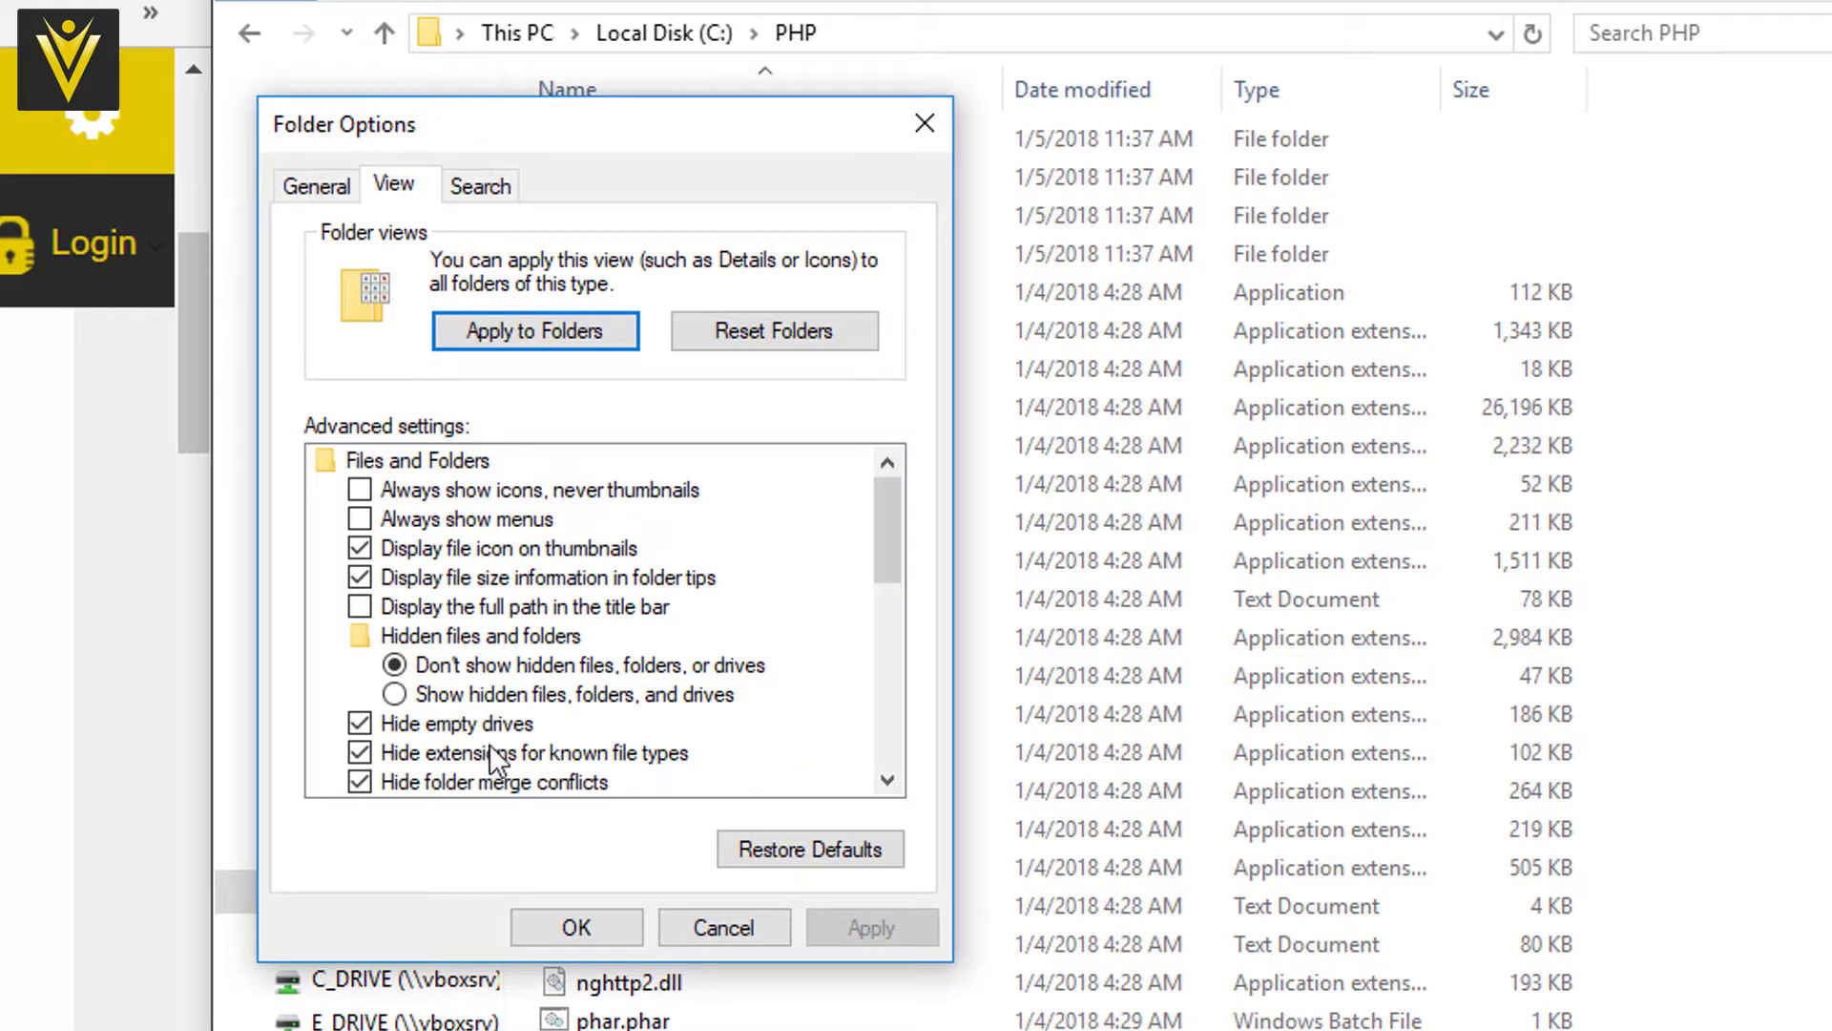
{"action": "left_click", "coordinate": [366, 746]}
{"action": "left_click", "coordinate": [859, 922]}
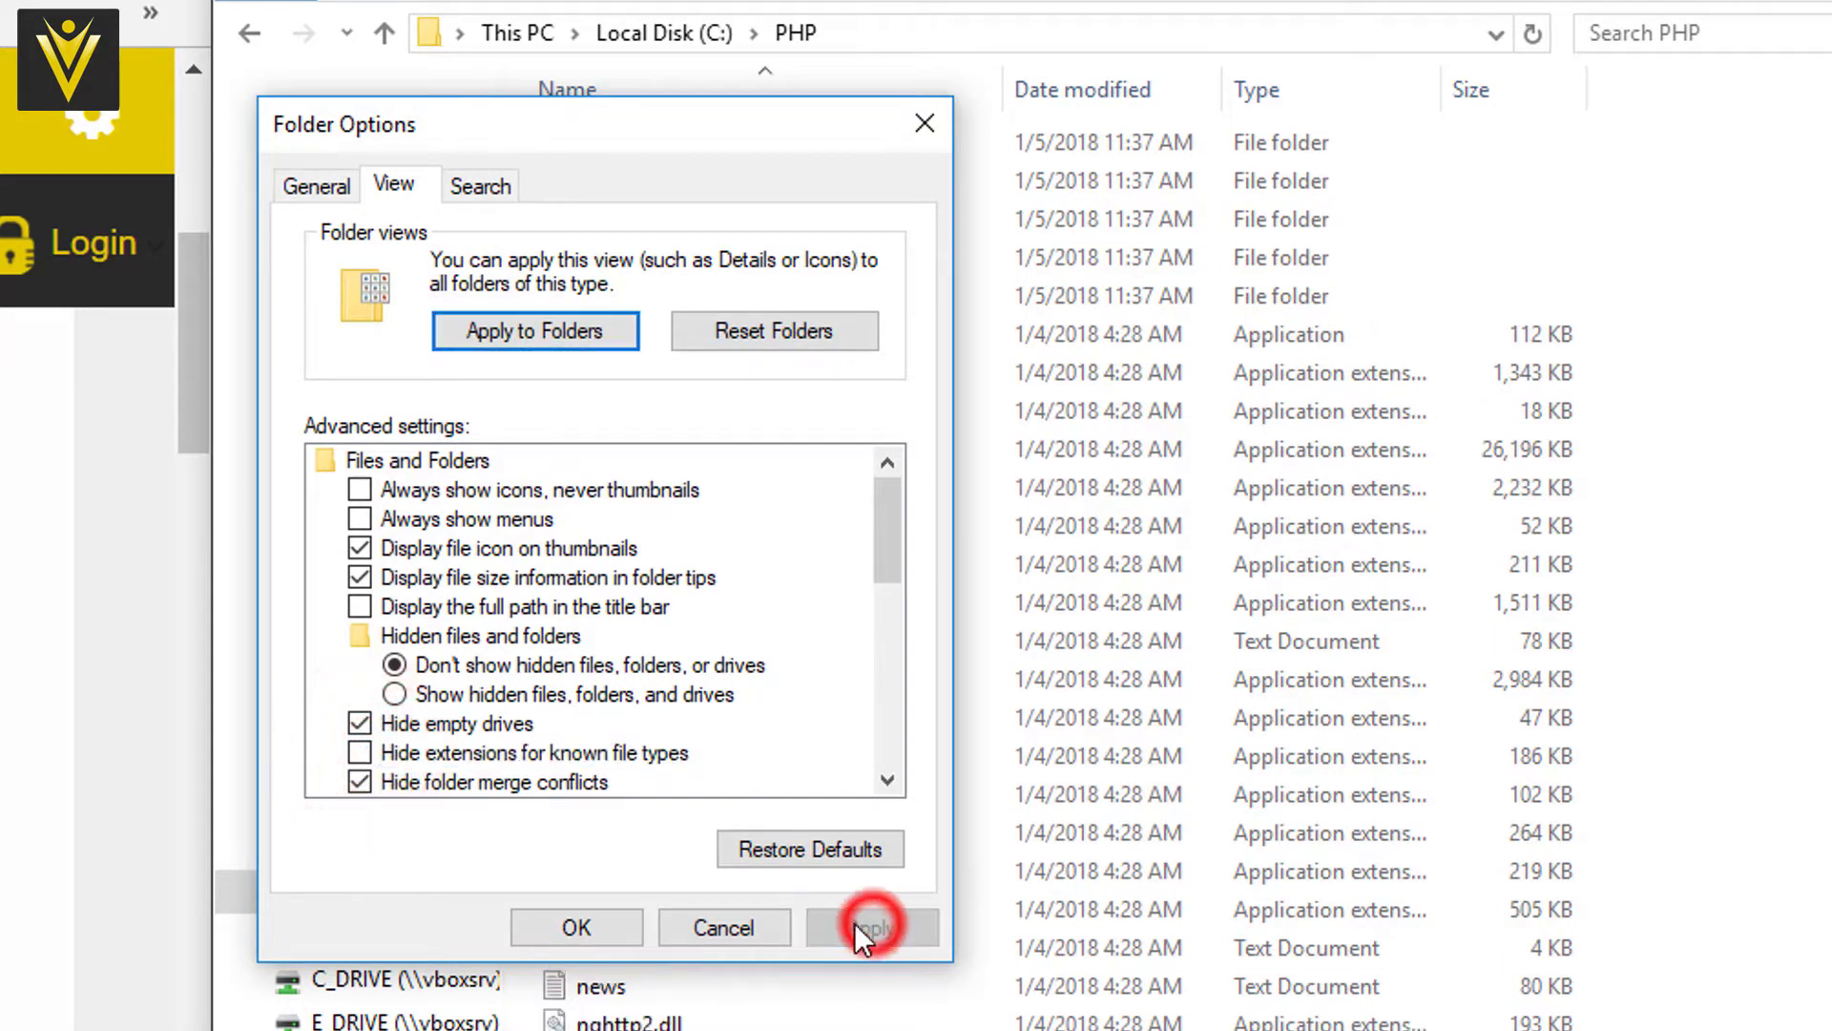
Close Folder Options and rename php.ini-production to php.ini, accepting the file extension change.
{"action": "left_click", "coordinate": [582, 926]}
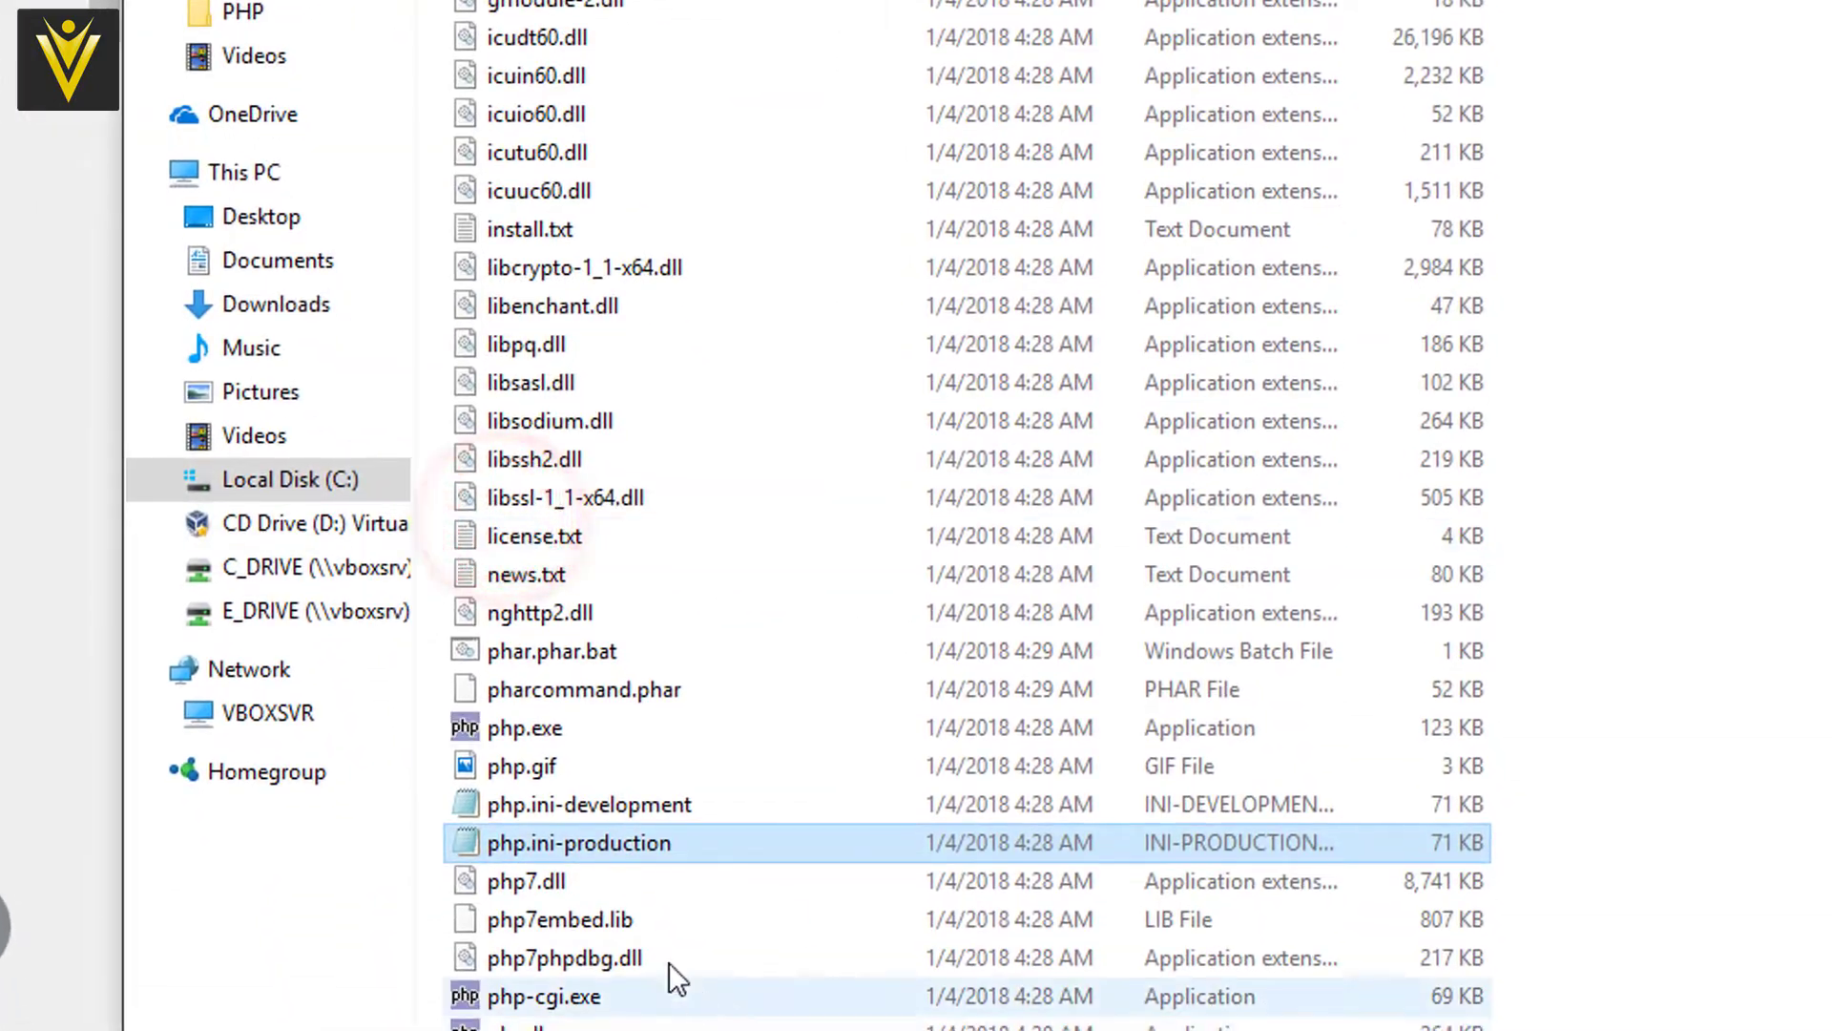
{"action": "left_click", "coordinate": [587, 847]}
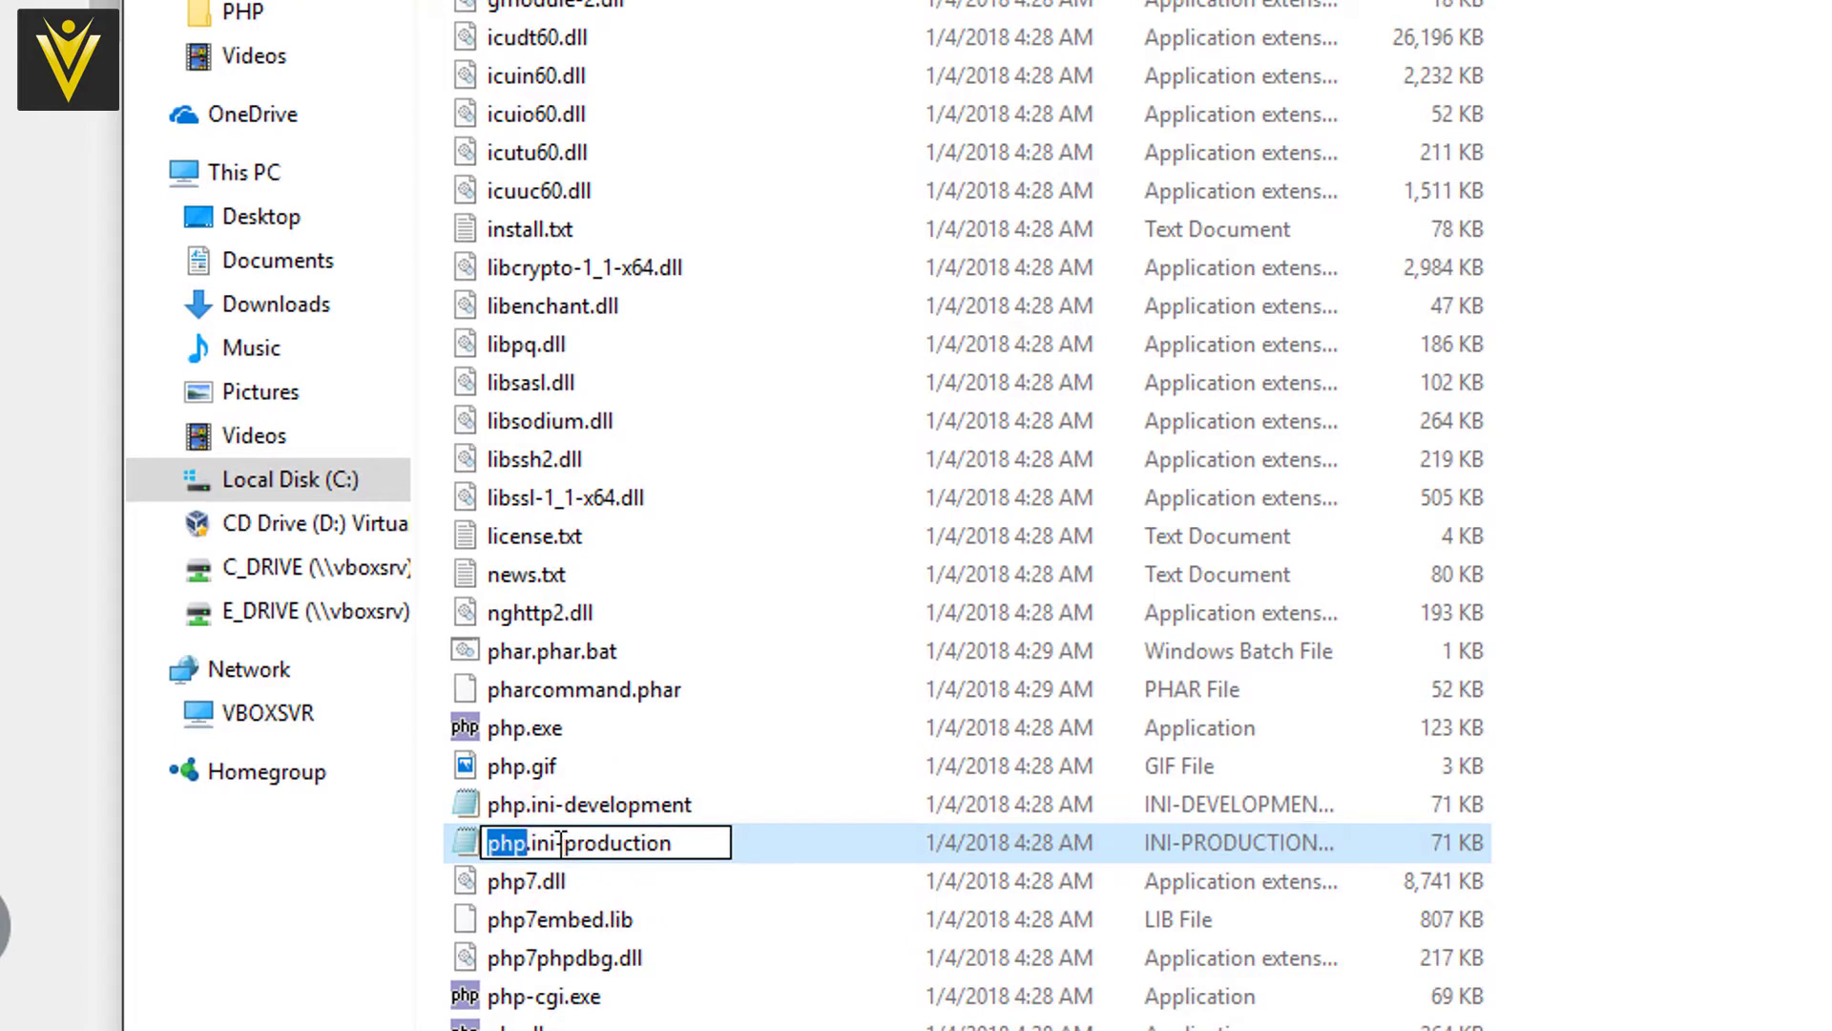
{"action": "left_click_drag", "start_coordinate": [556, 843], "coordinate": [681, 545]}
{"action": "key", "text": "BackSpace"}
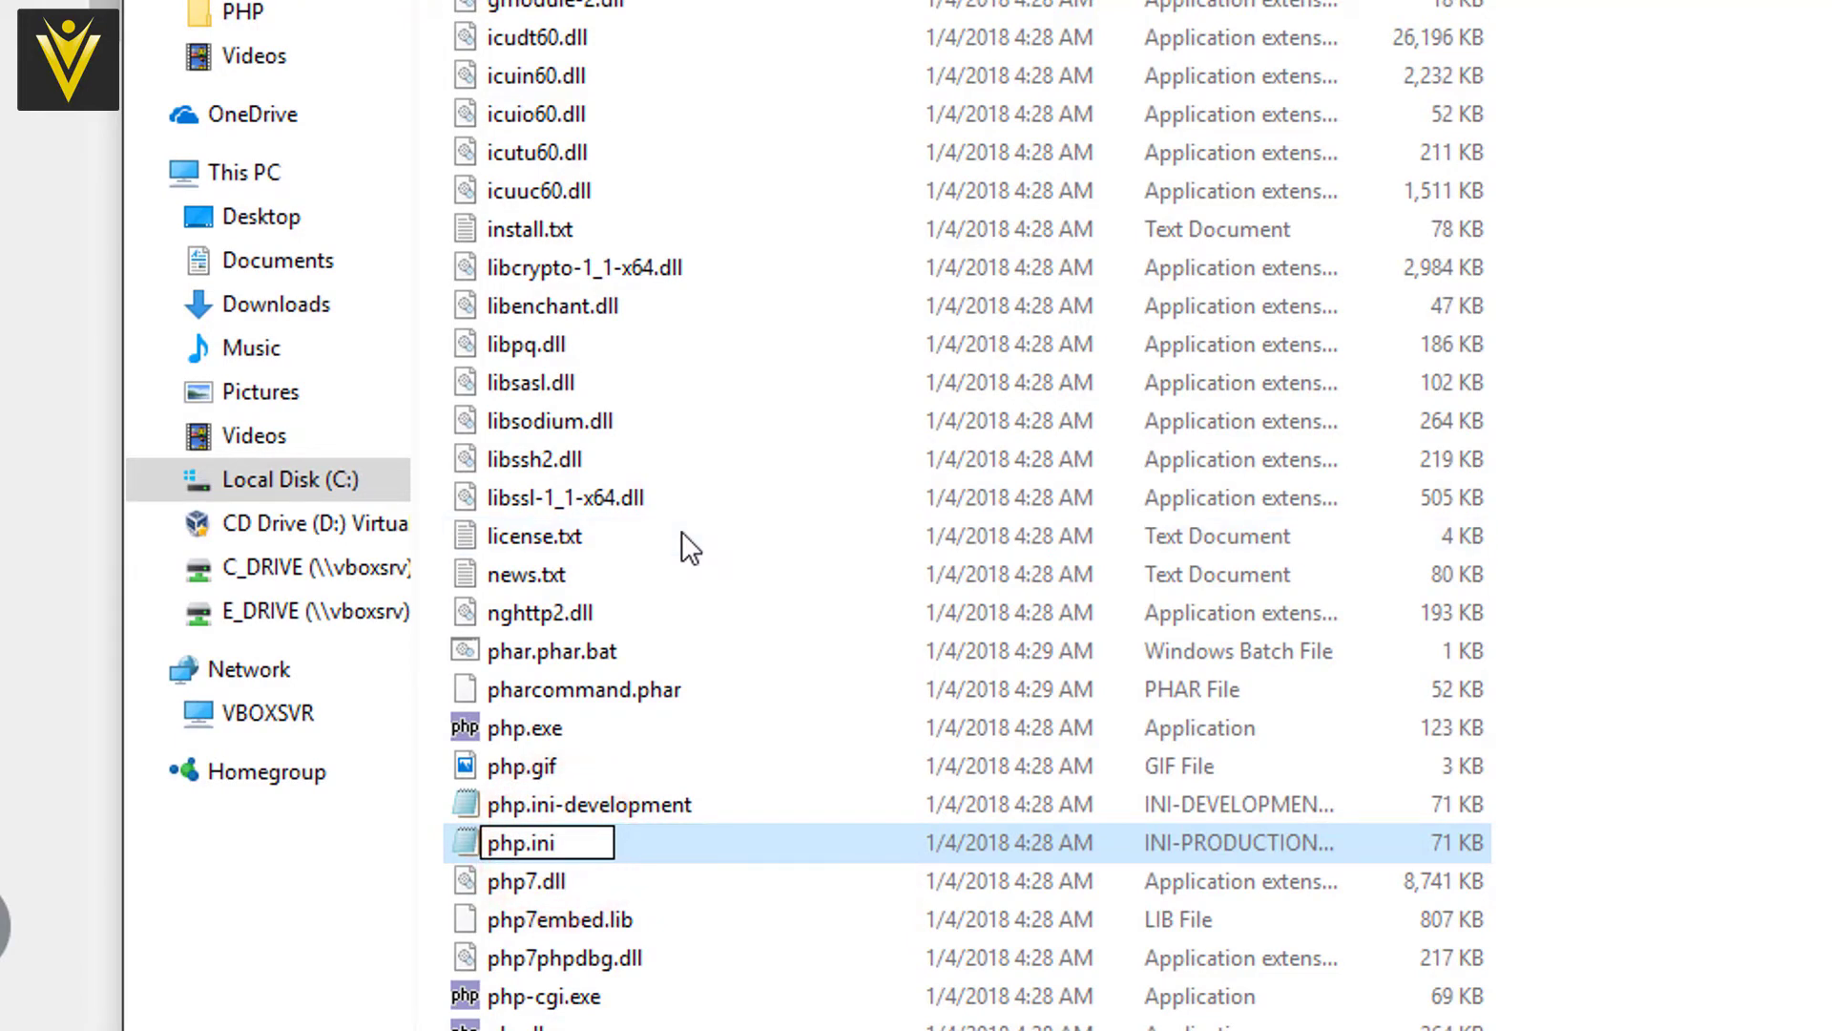
{"action": "key", "text": "Return"}
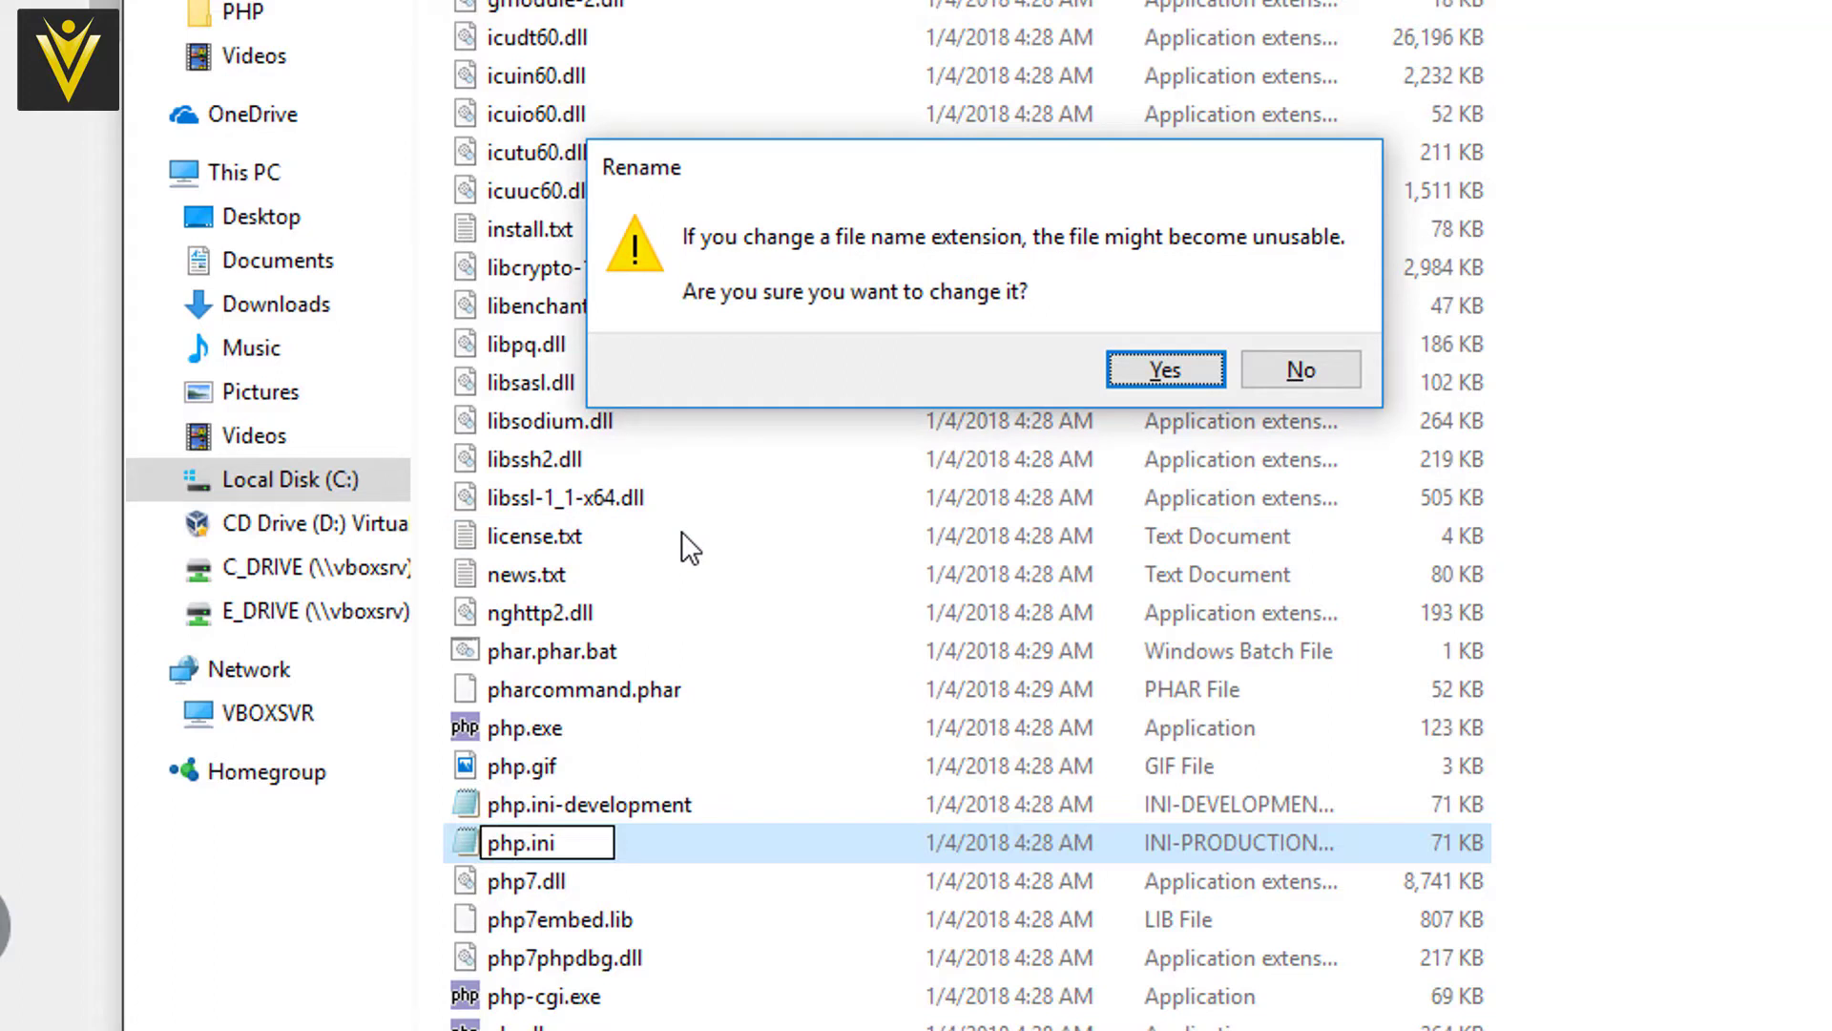
{"action": "key", "text": "Return"}
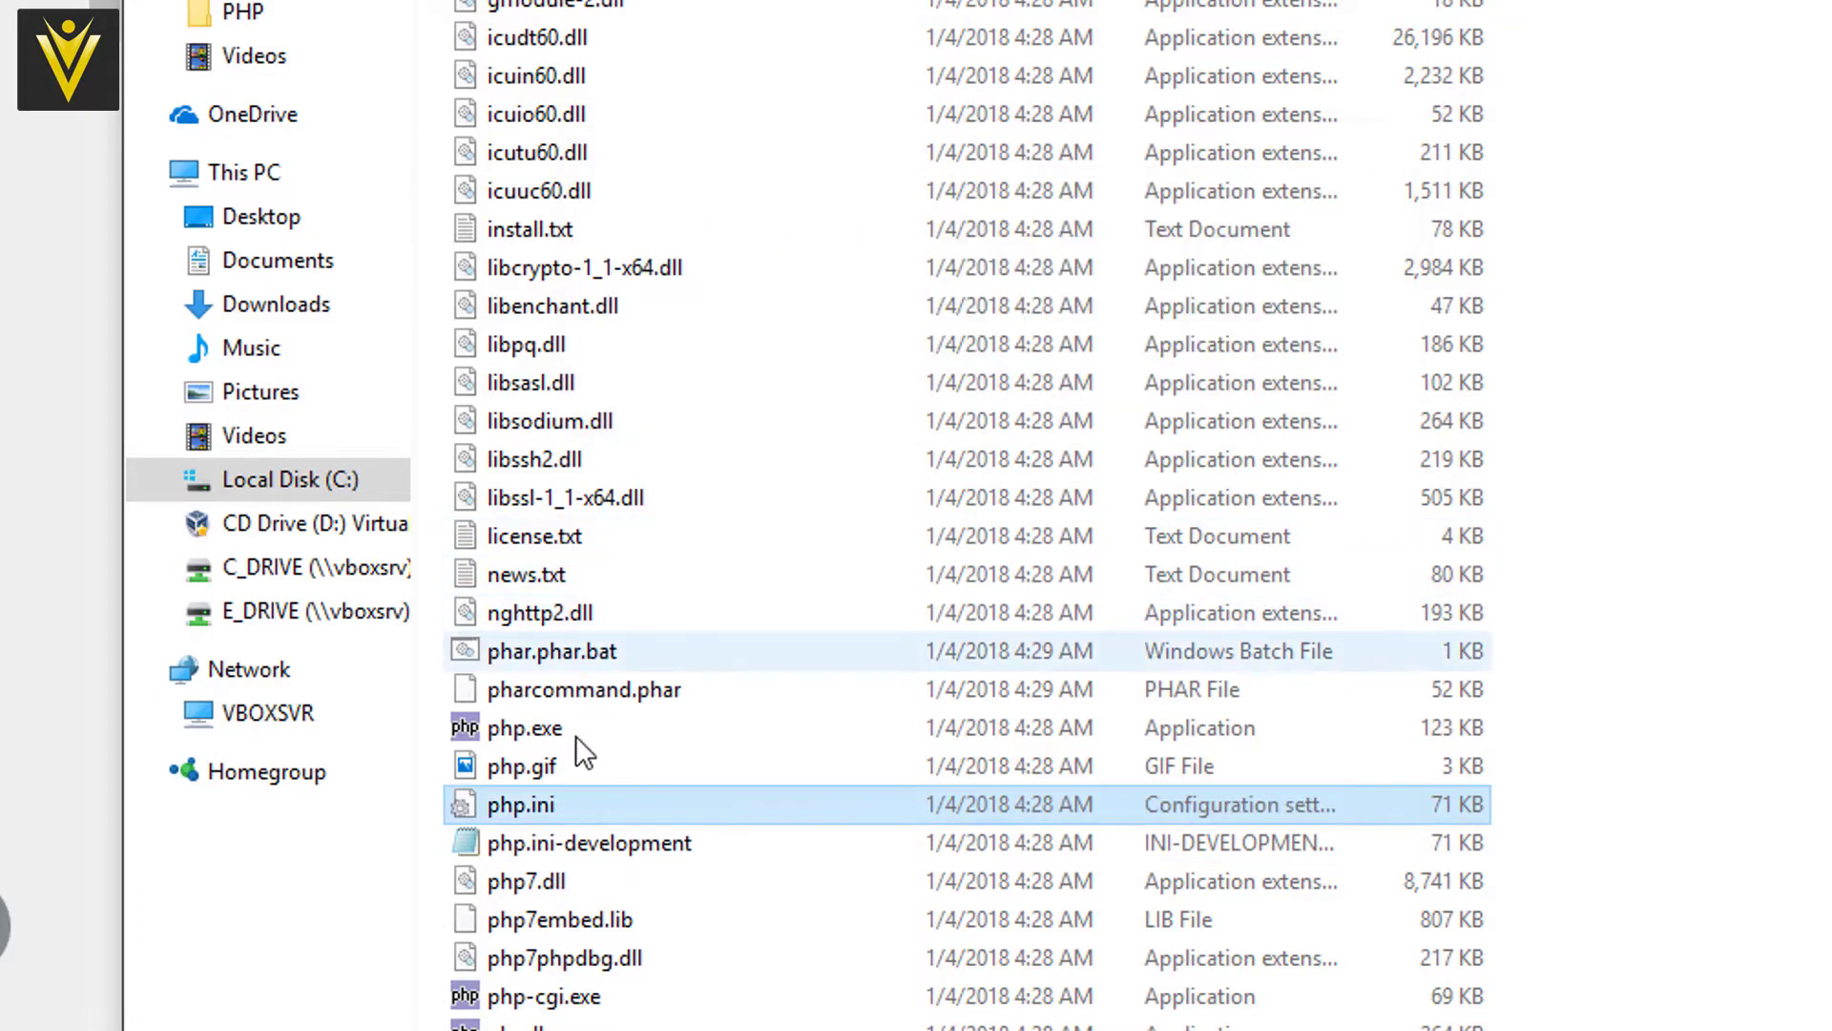
Open the renamed php.ini file from the PHP folder in Notepad.
{"action": "right_click", "coordinate": [544, 819]}
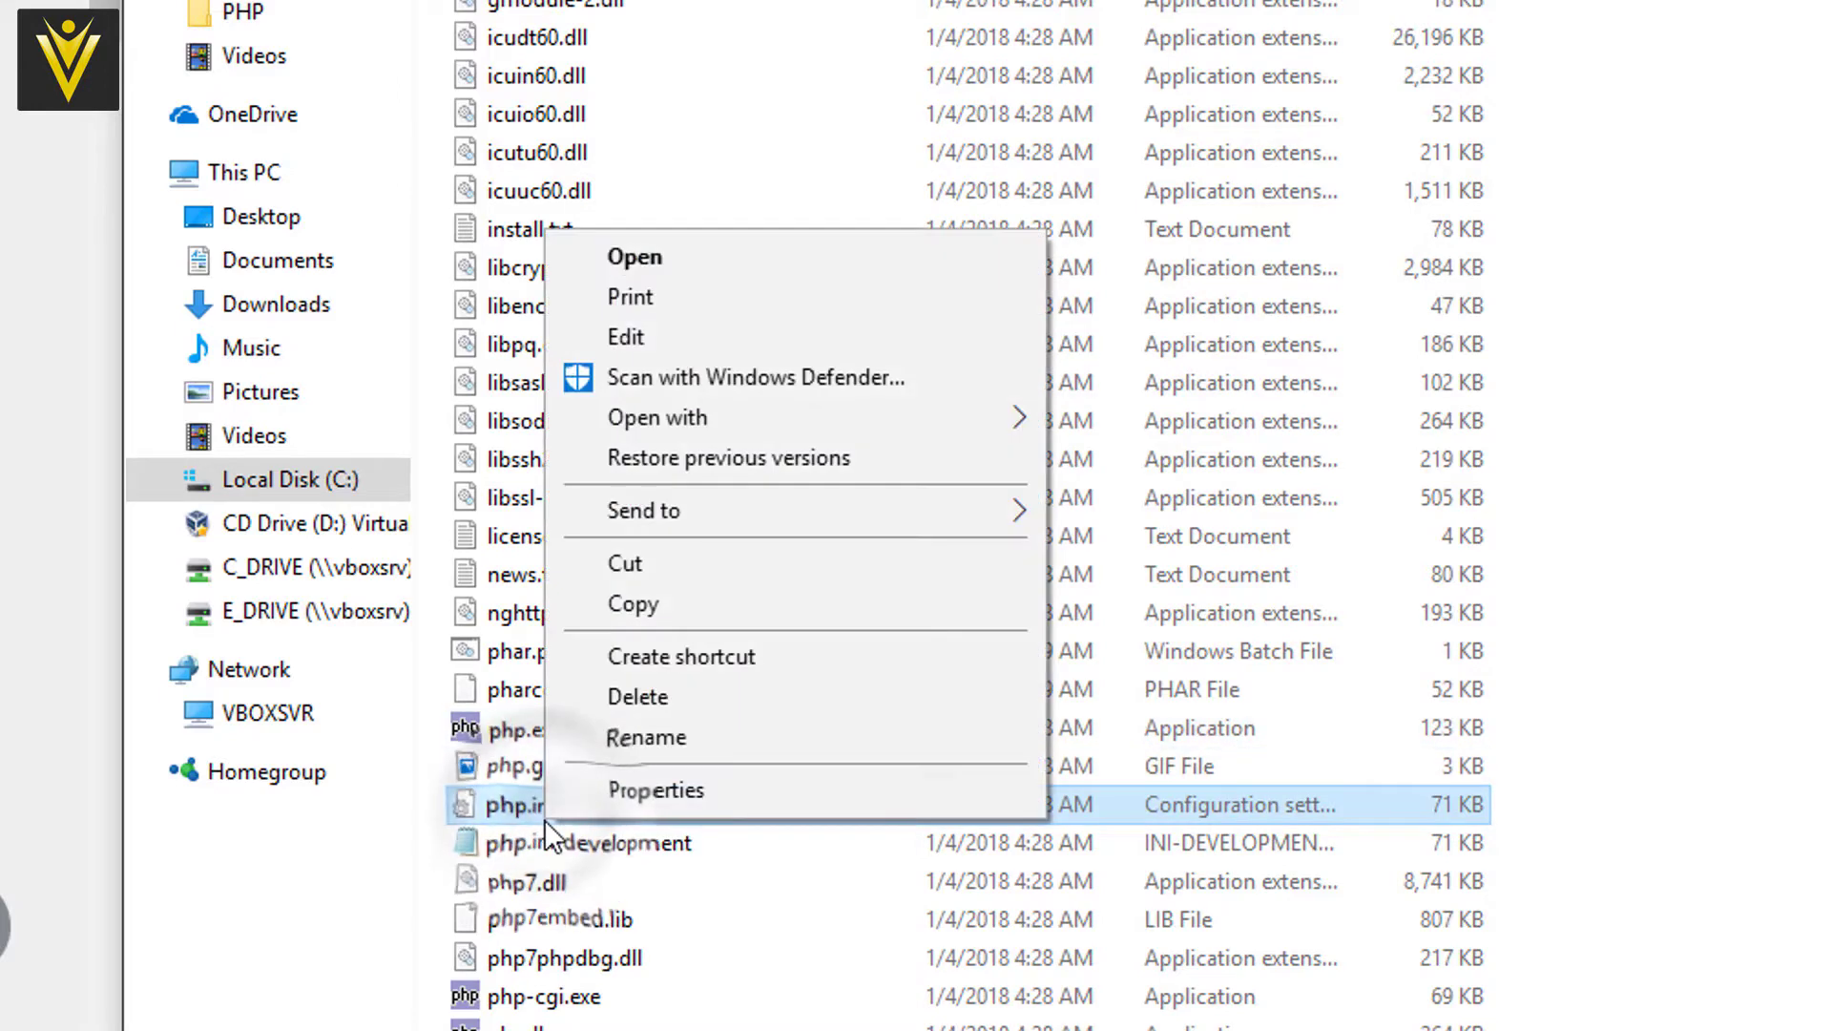
{"action": "left_click", "coordinate": [729, 257]}
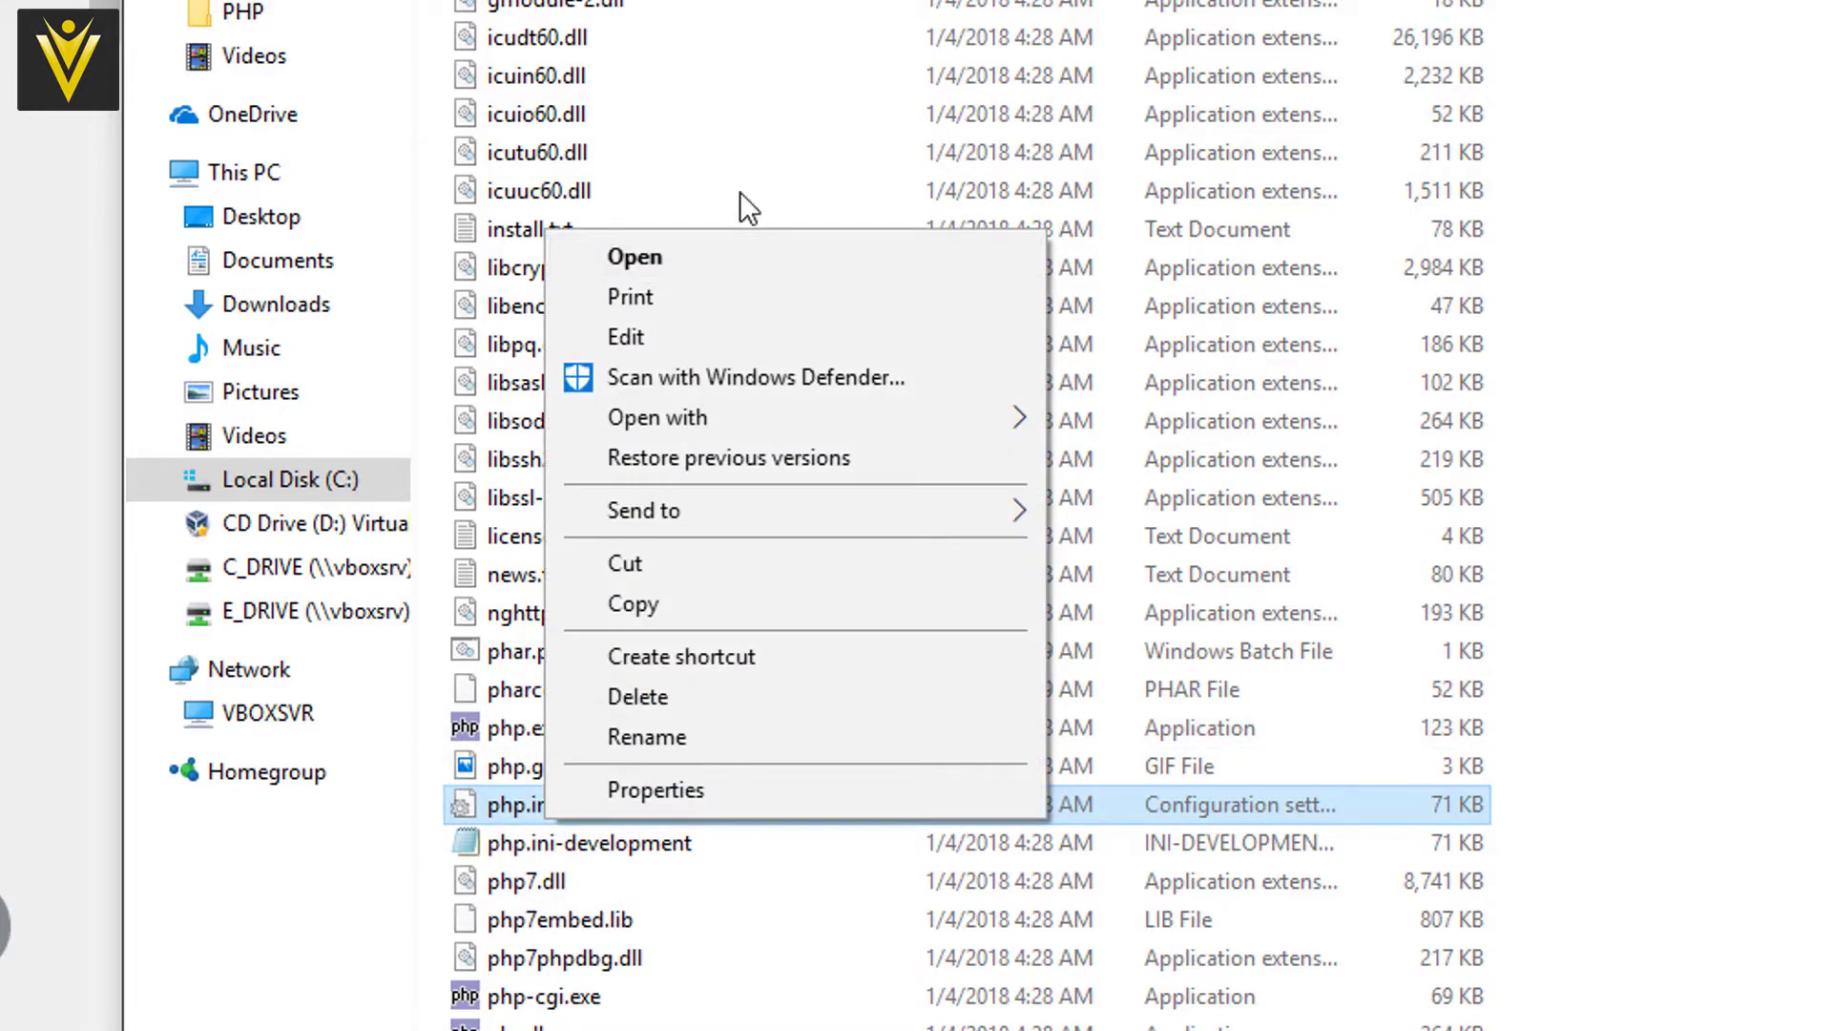
{"action": "left_click", "coordinate": [681, 268]}
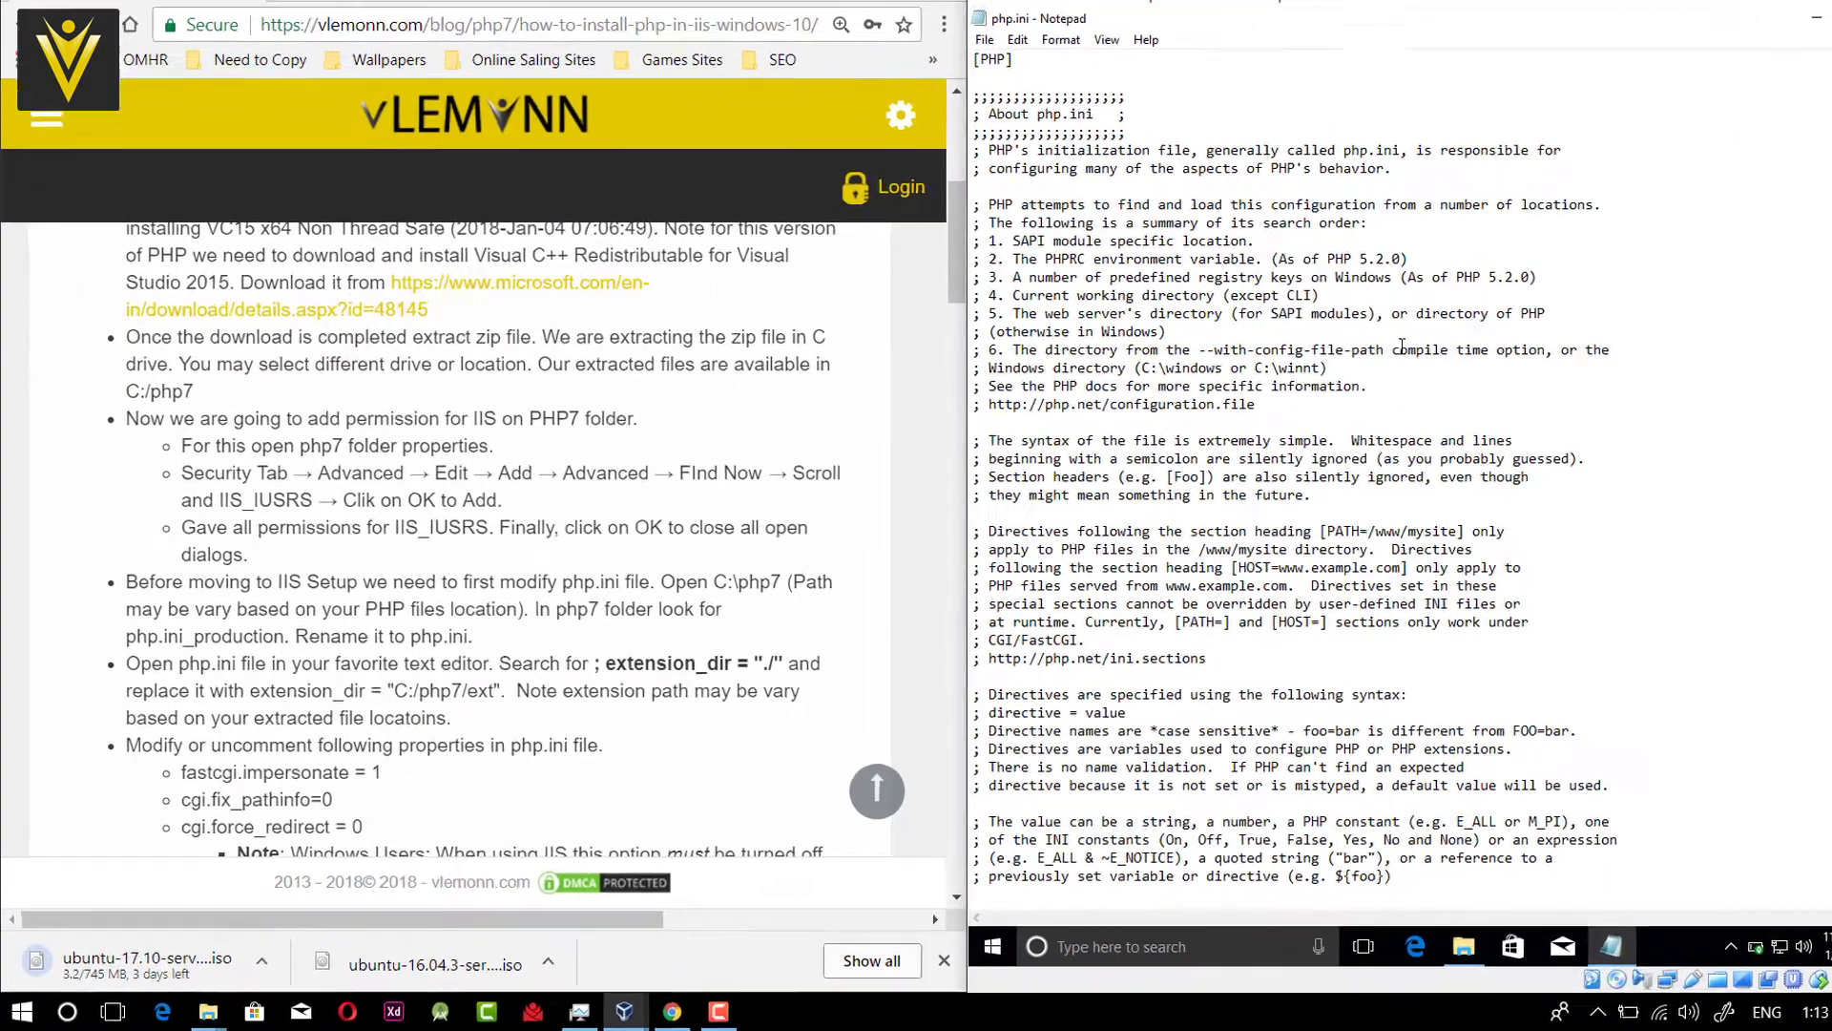
Copy "extension_dir =" from the installation guide, find it in php.ini, and close the search.
{"action": "left_click_drag", "start_coordinate": [170, 683], "coordinate": [434, 683]}
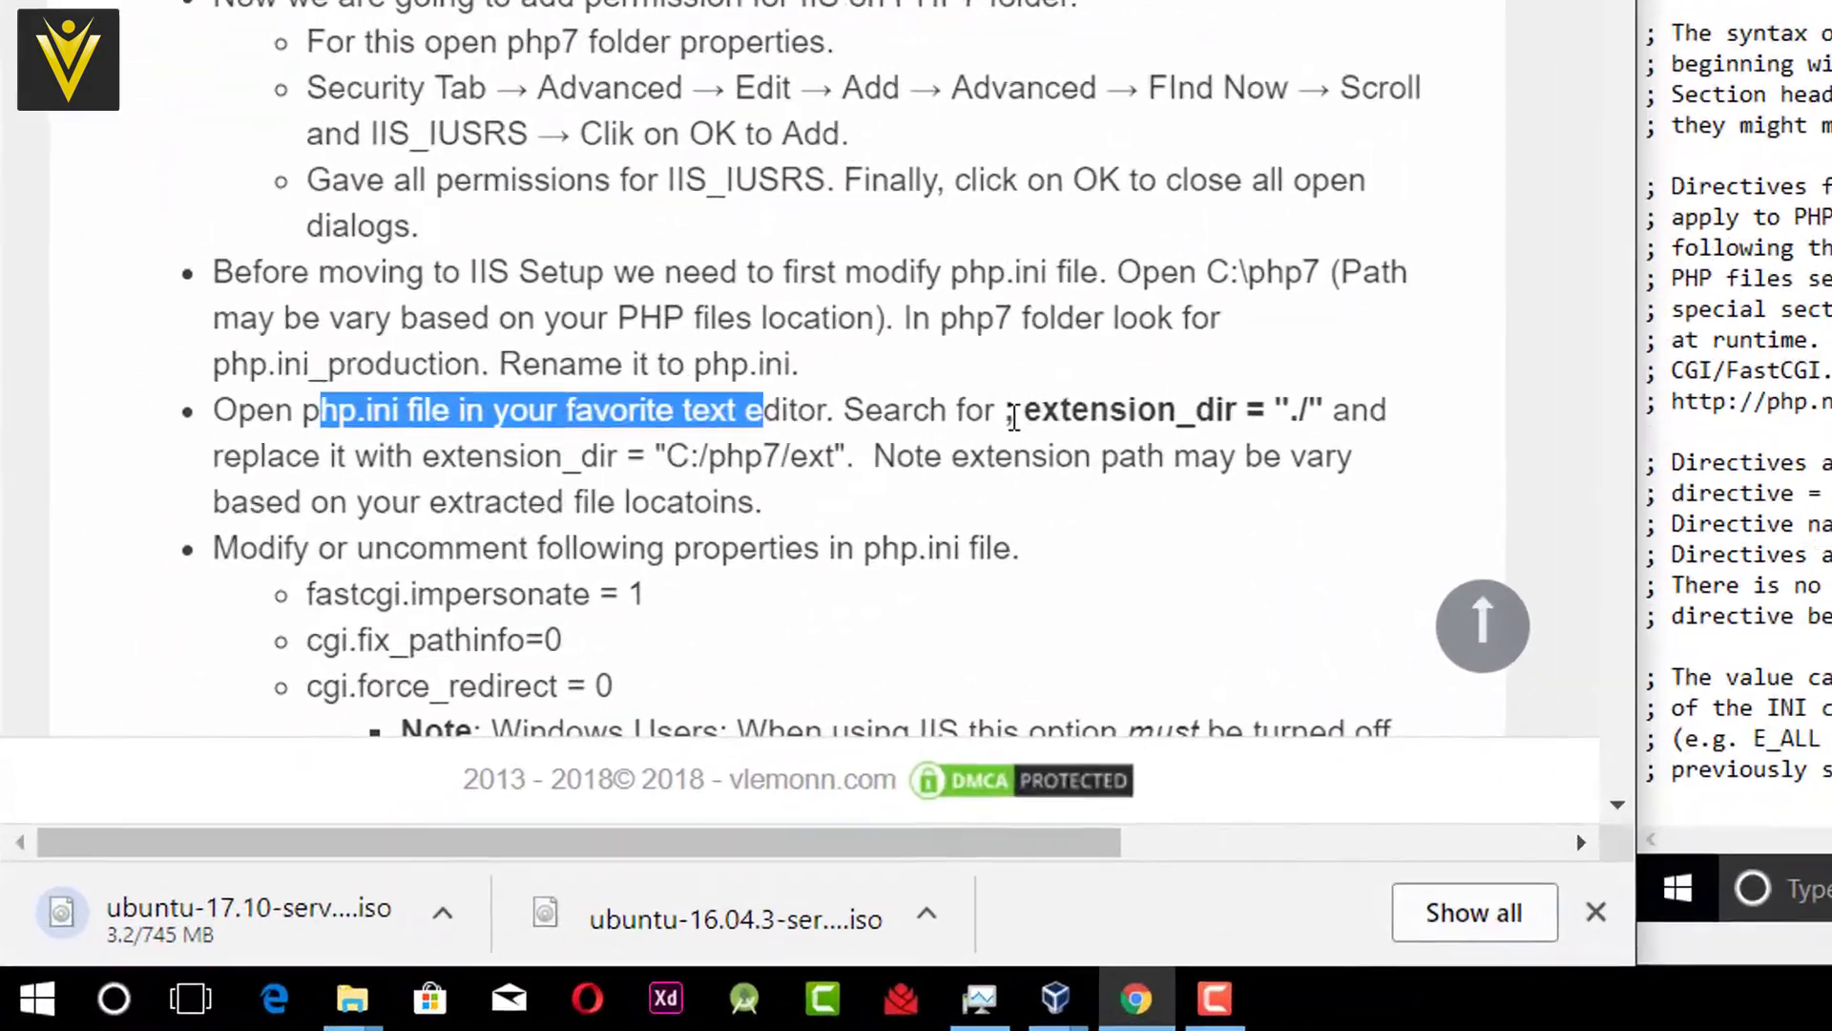
{"action": "left_click", "coordinate": [579, 686]}
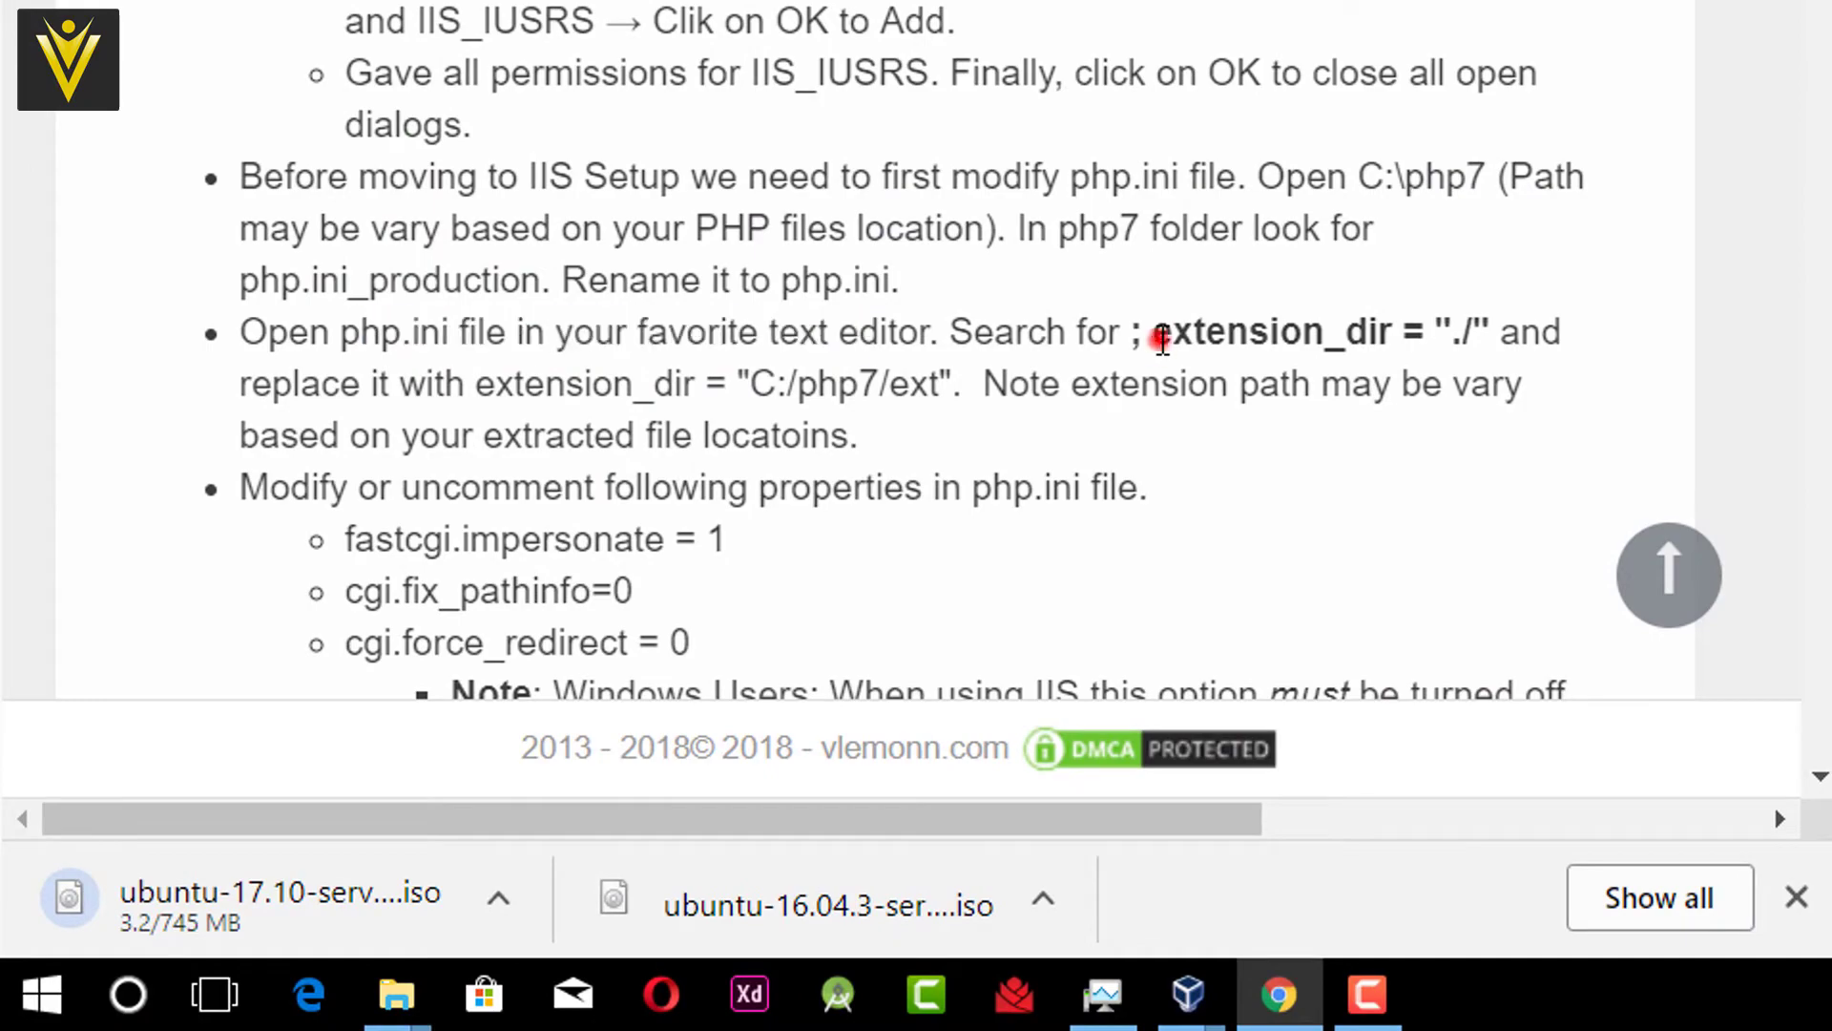
{"action": "left_click_drag", "start_coordinate": [1162, 339], "coordinate": [1434, 339]}
{"action": "key", "text": "ctrl+c"}
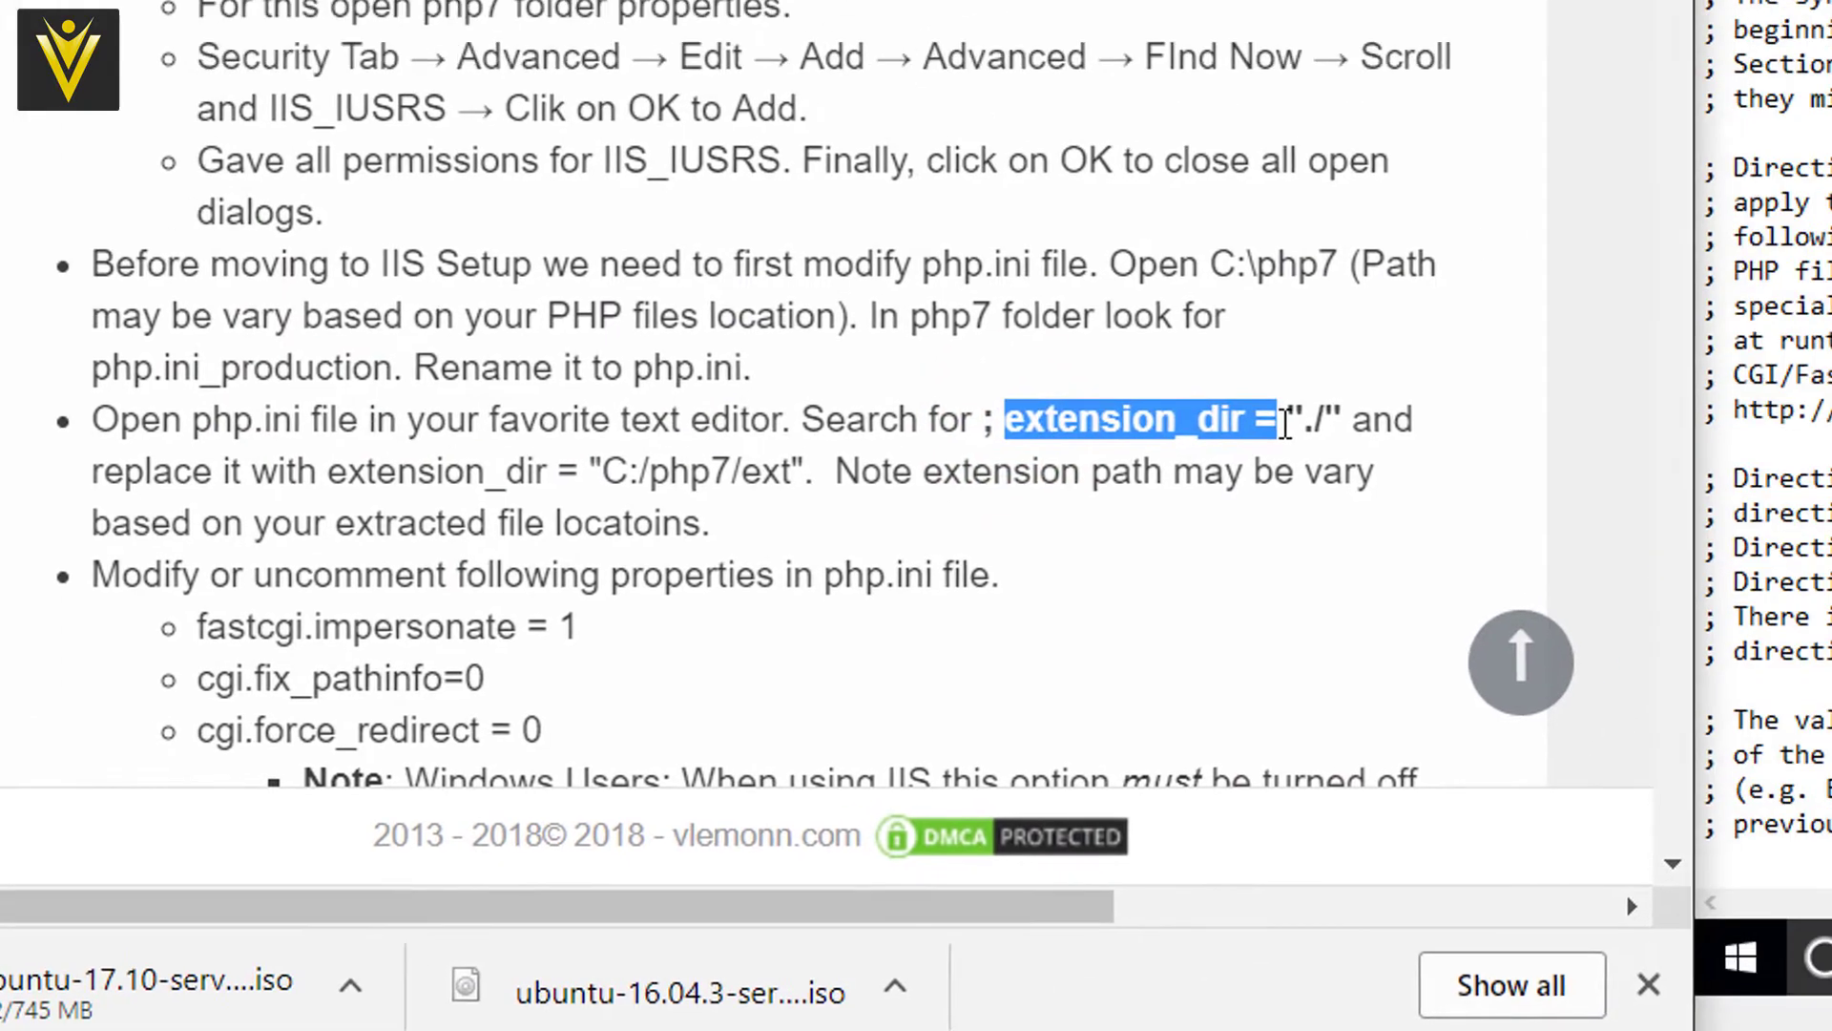
{"action": "left_click", "coordinate": [847, 805]}
{"action": "key", "text": "ctrl+f"}
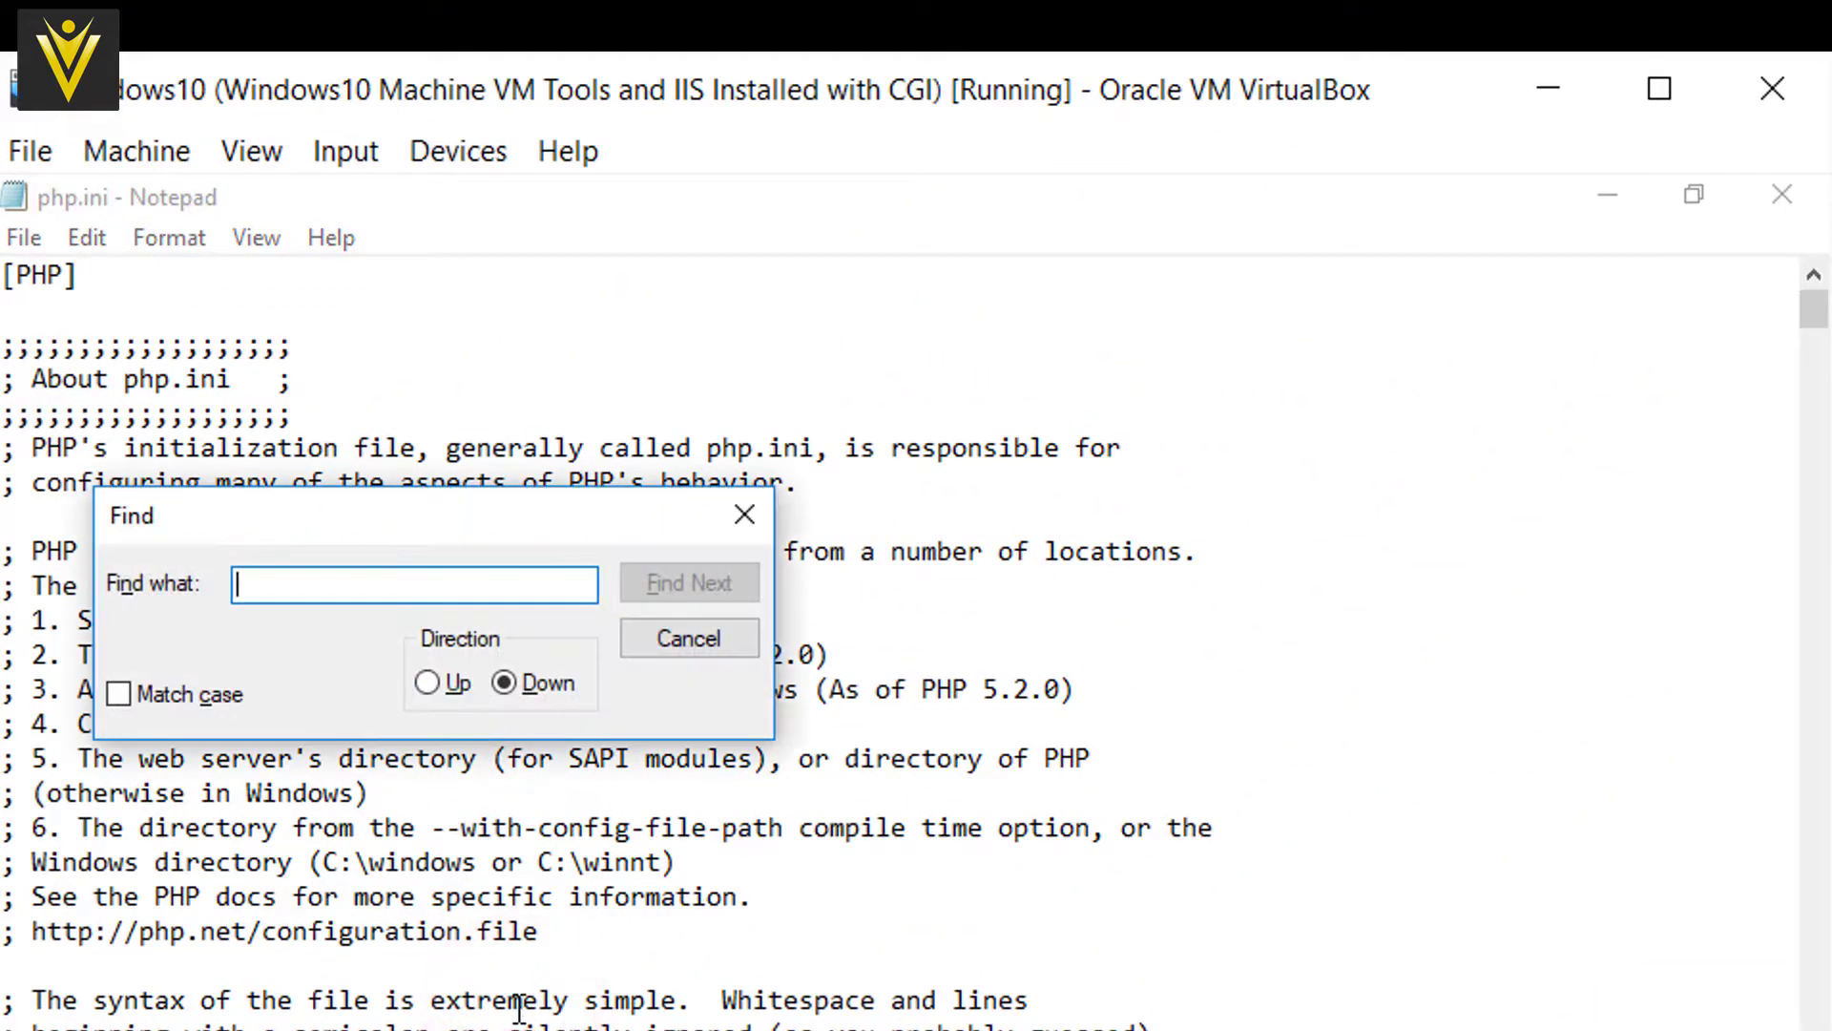
{"action": "key", "text": "ctrl+v"}
{"action": "left_click", "coordinate": [679, 572]}
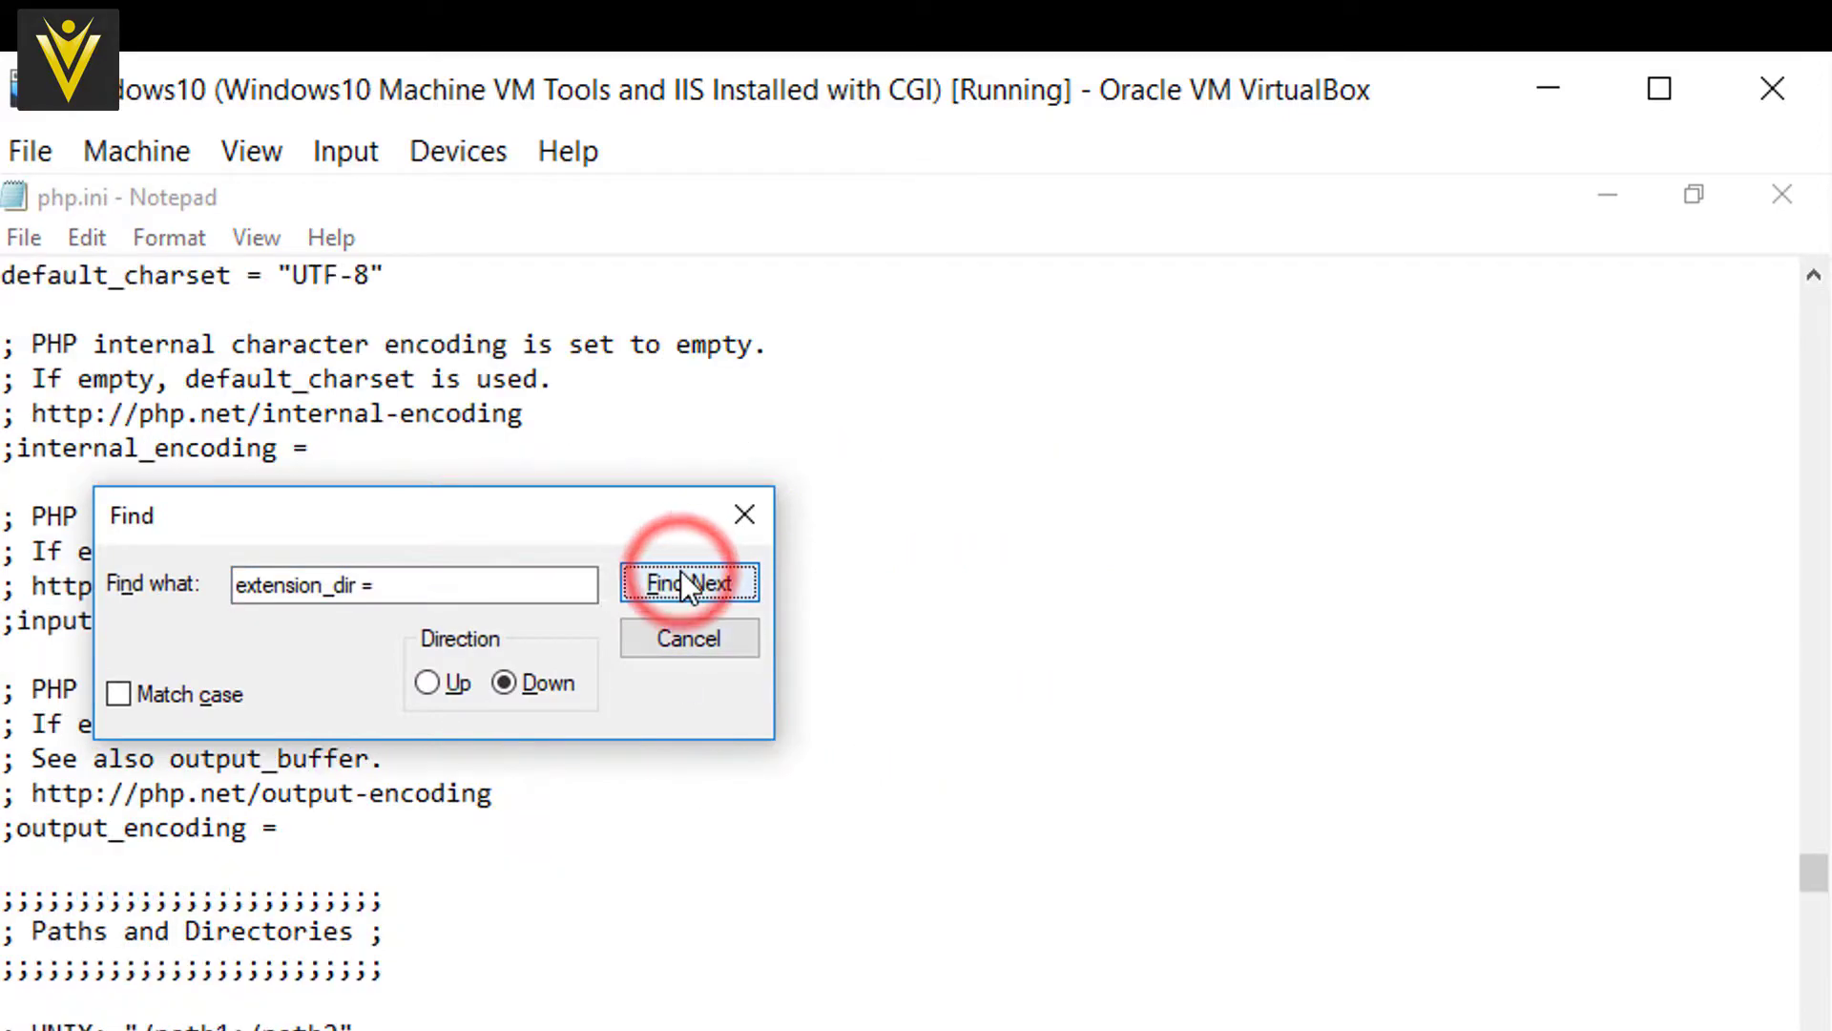
{"action": "left_click", "coordinate": [744, 514]}
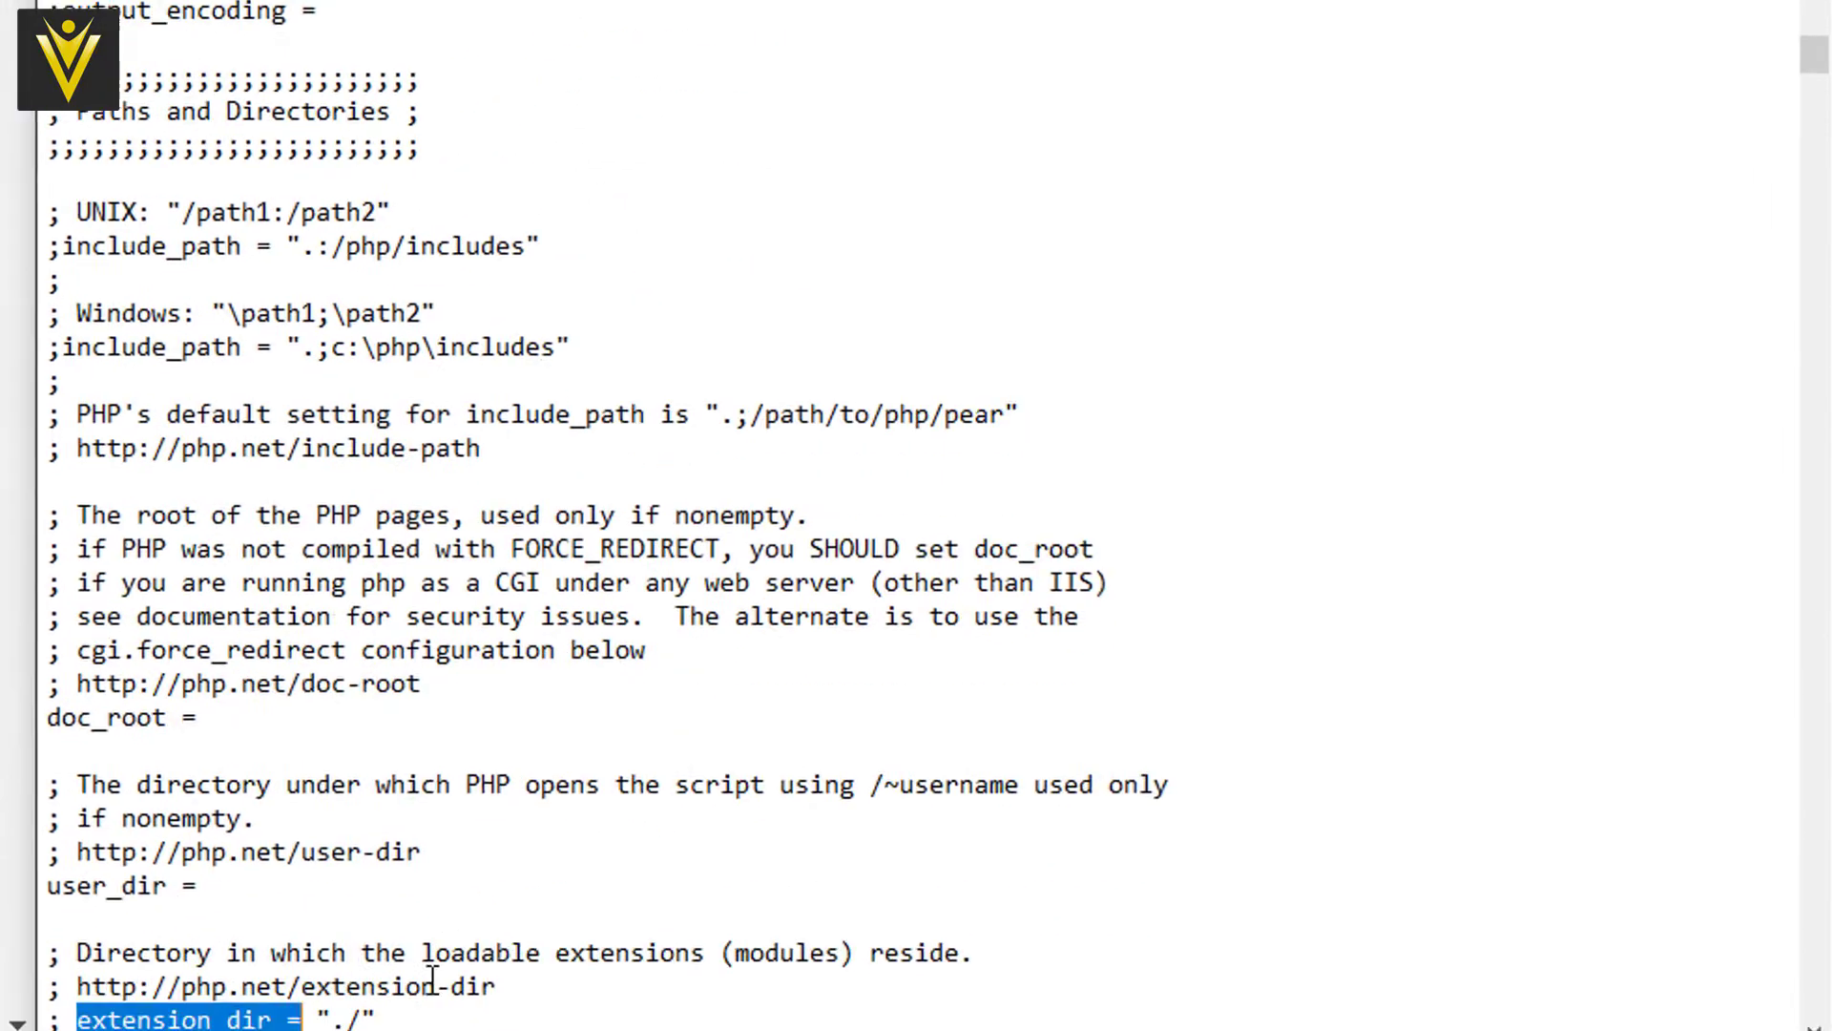
Uncomment the "; extension_dir" line in php.ini and empty the path between its quotation marks.
{"action": "left_click", "coordinate": [417, 788]}
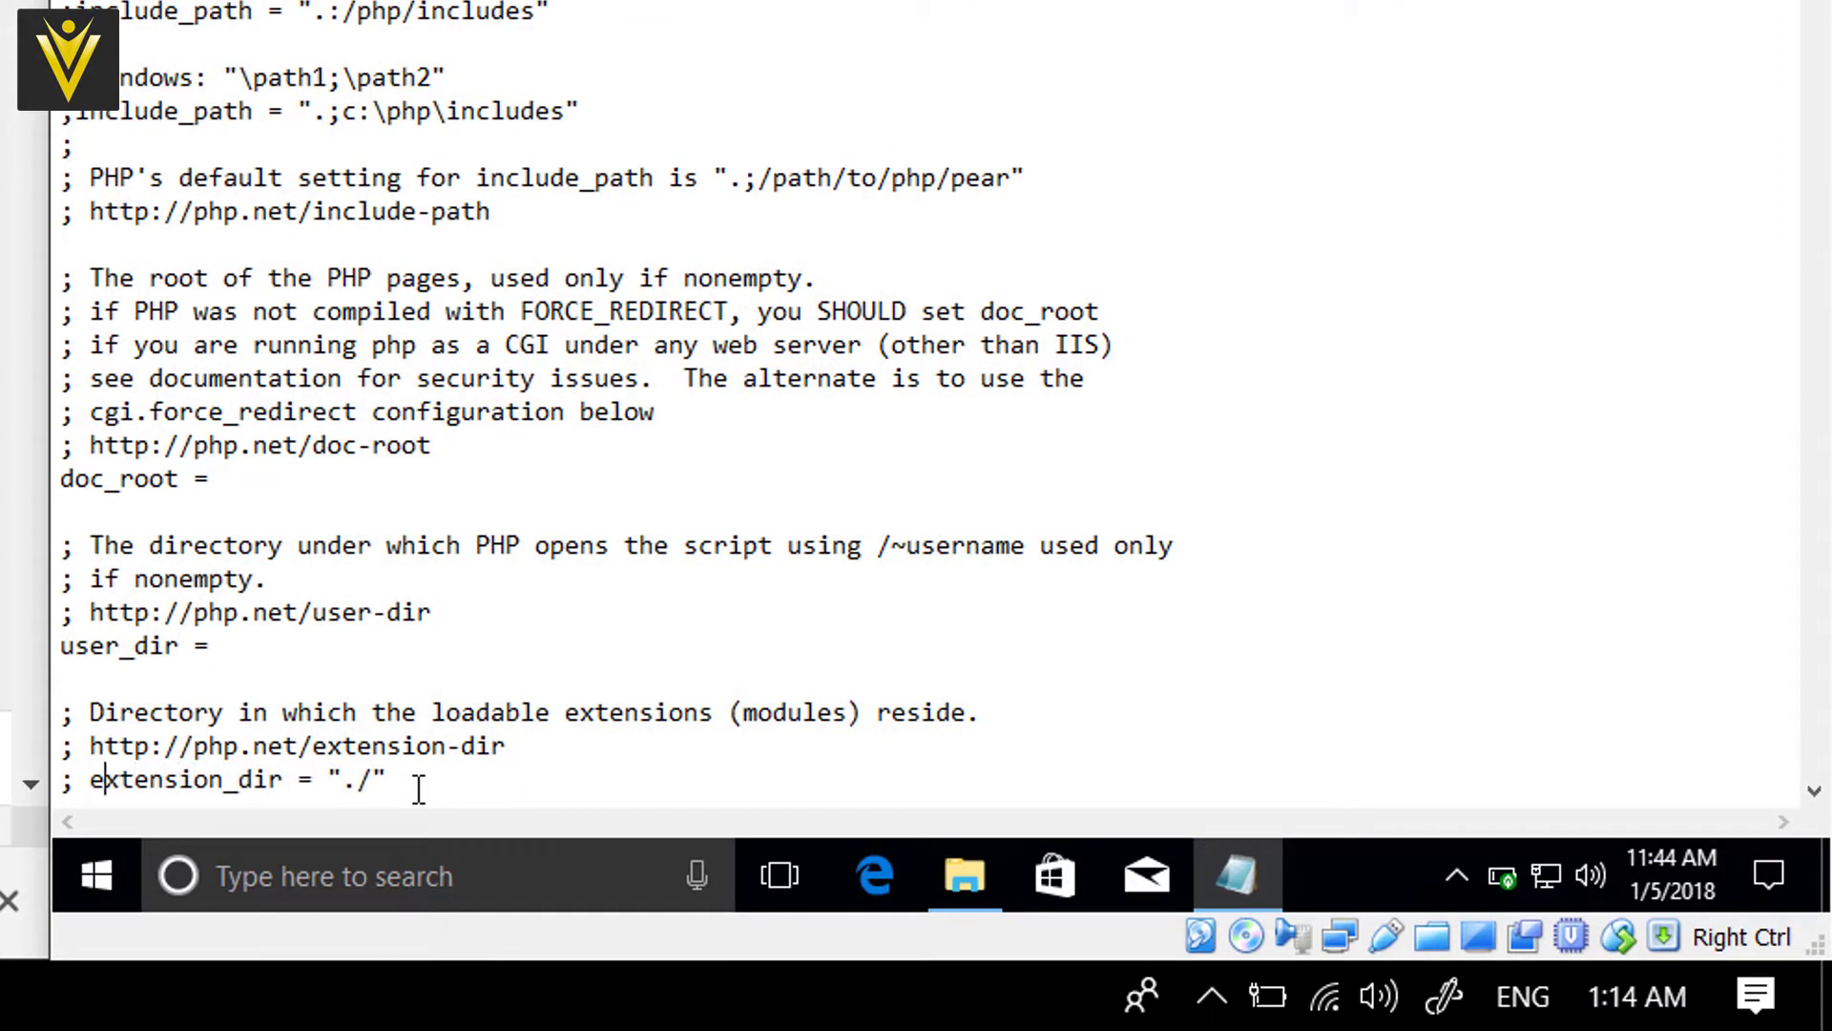
{"action": "key", "text": "BackSpace"}
{"action": "key", "text": "BackSpace"}
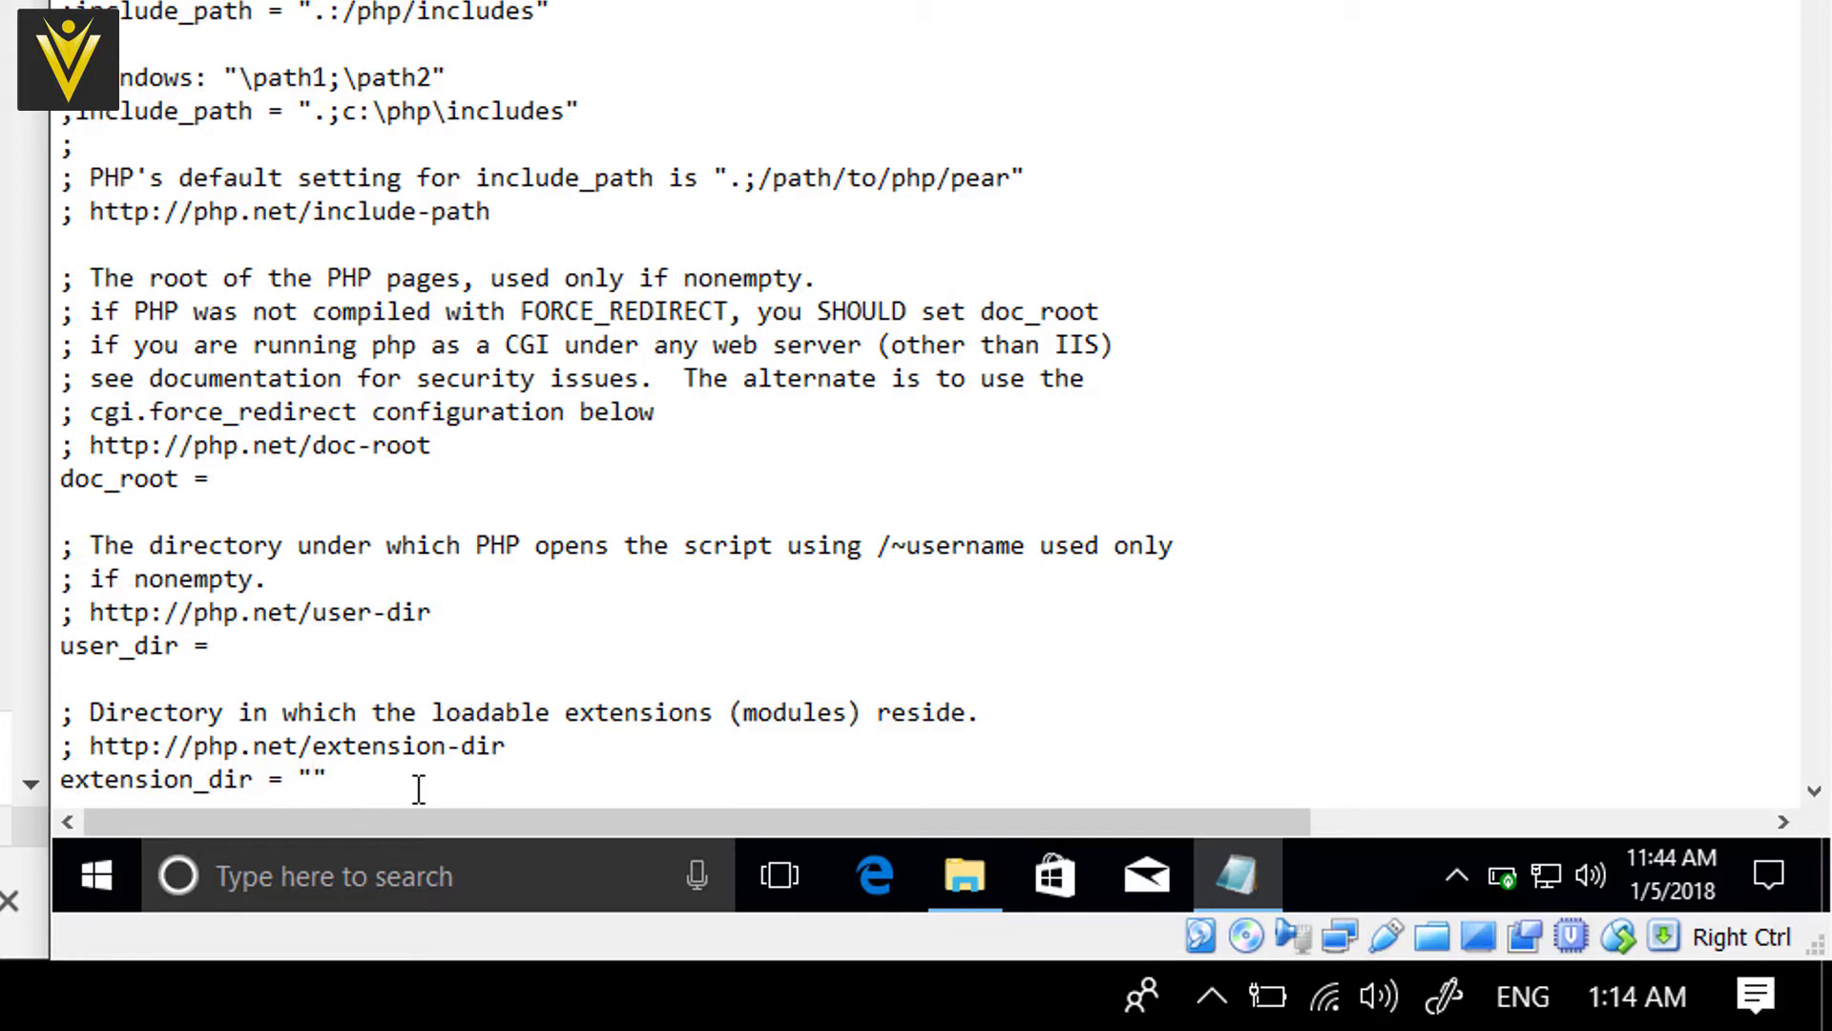
Copy the path of the PHP folder's ext subfolder and set extension_dir in php.ini to "C:\PHP\ext".
{"action": "left_click", "coordinate": [959, 870]}
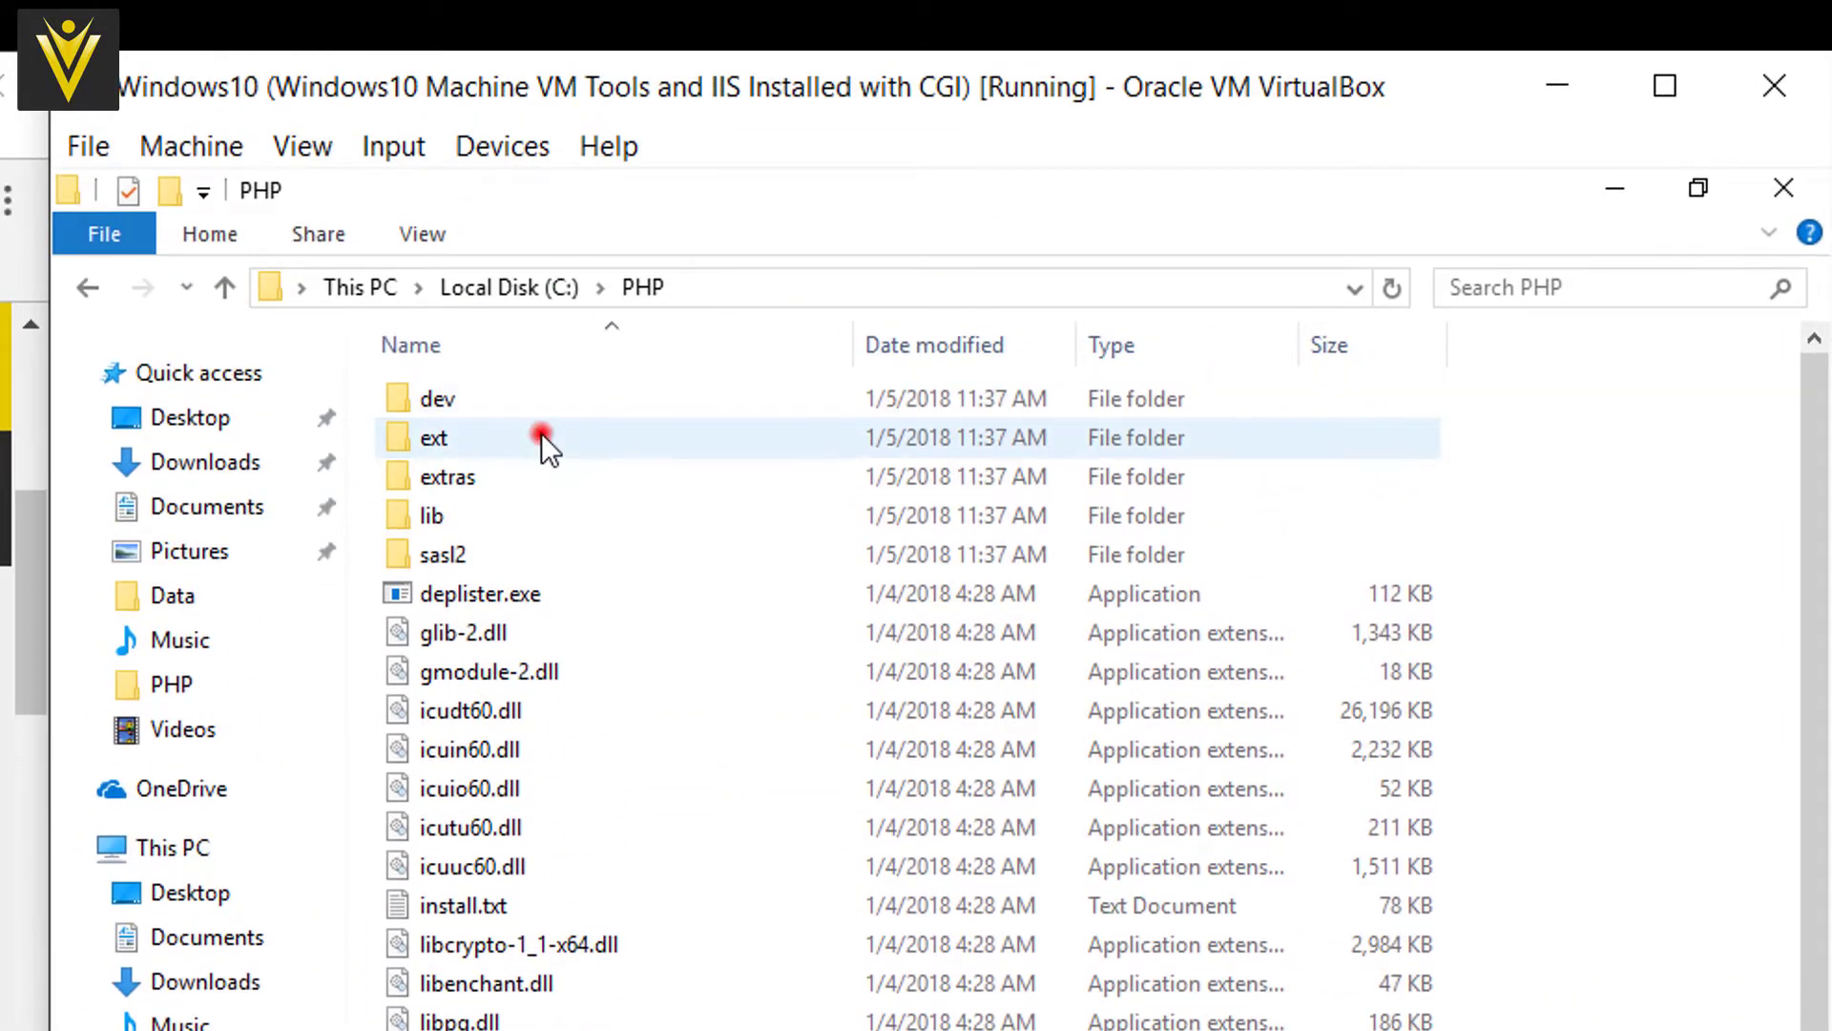
{"action": "double_click", "coordinate": [541, 435]}
{"action": "left_click", "coordinate": [863, 290]}
{"action": "key", "text": "ctrl+c"}
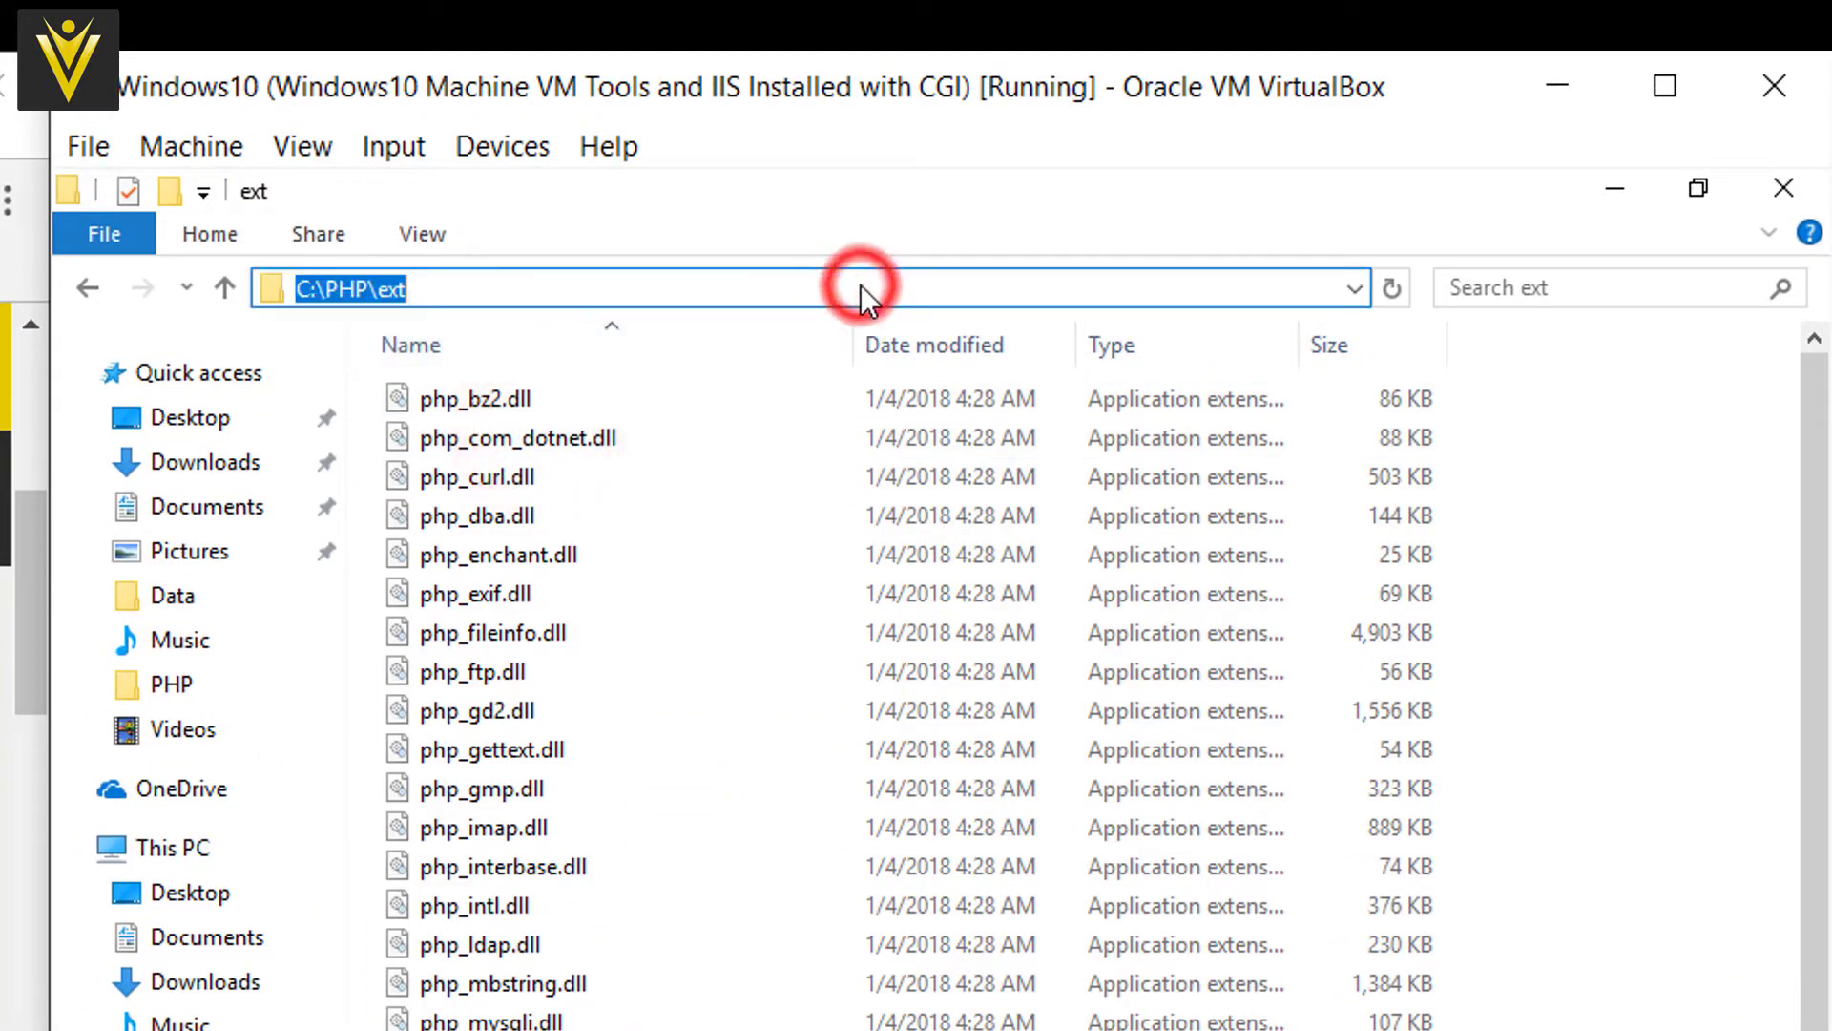
{"action": "key", "text": "BackSpace"}
{"action": "left_click", "coordinate": [1612, 186]}
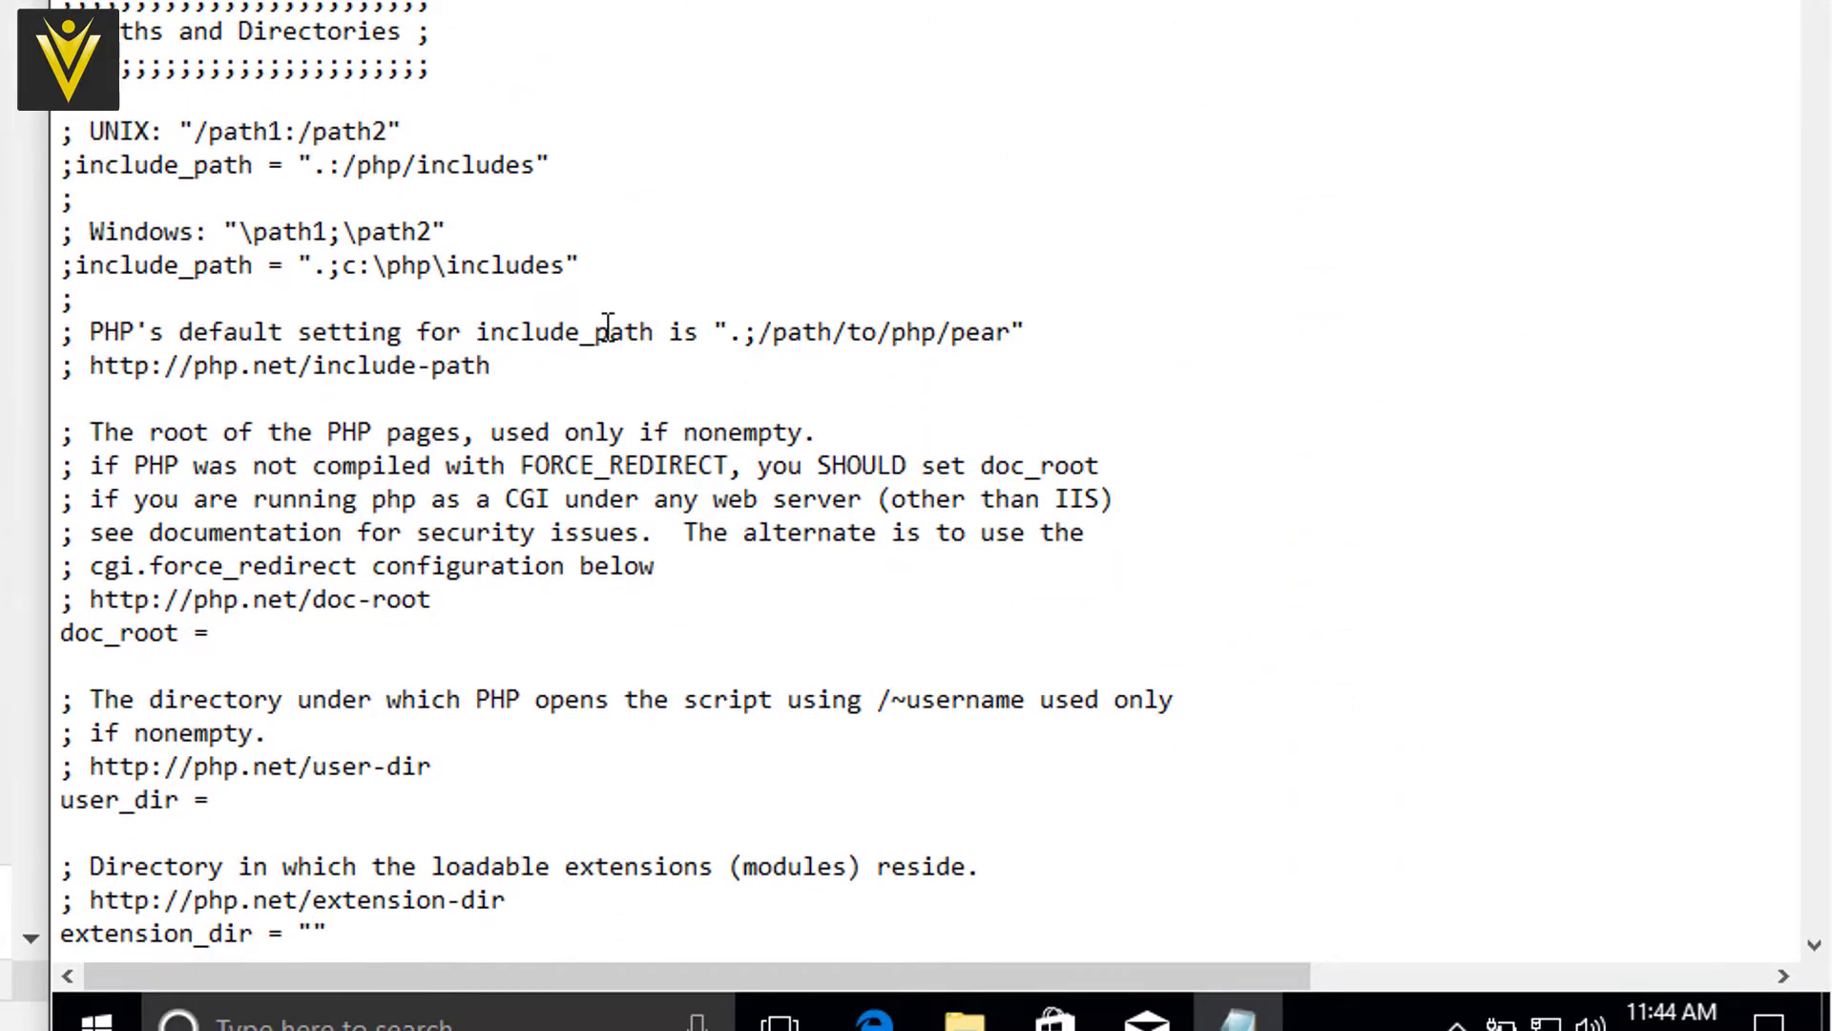
{"action": "key", "text": "ctrl+v"}
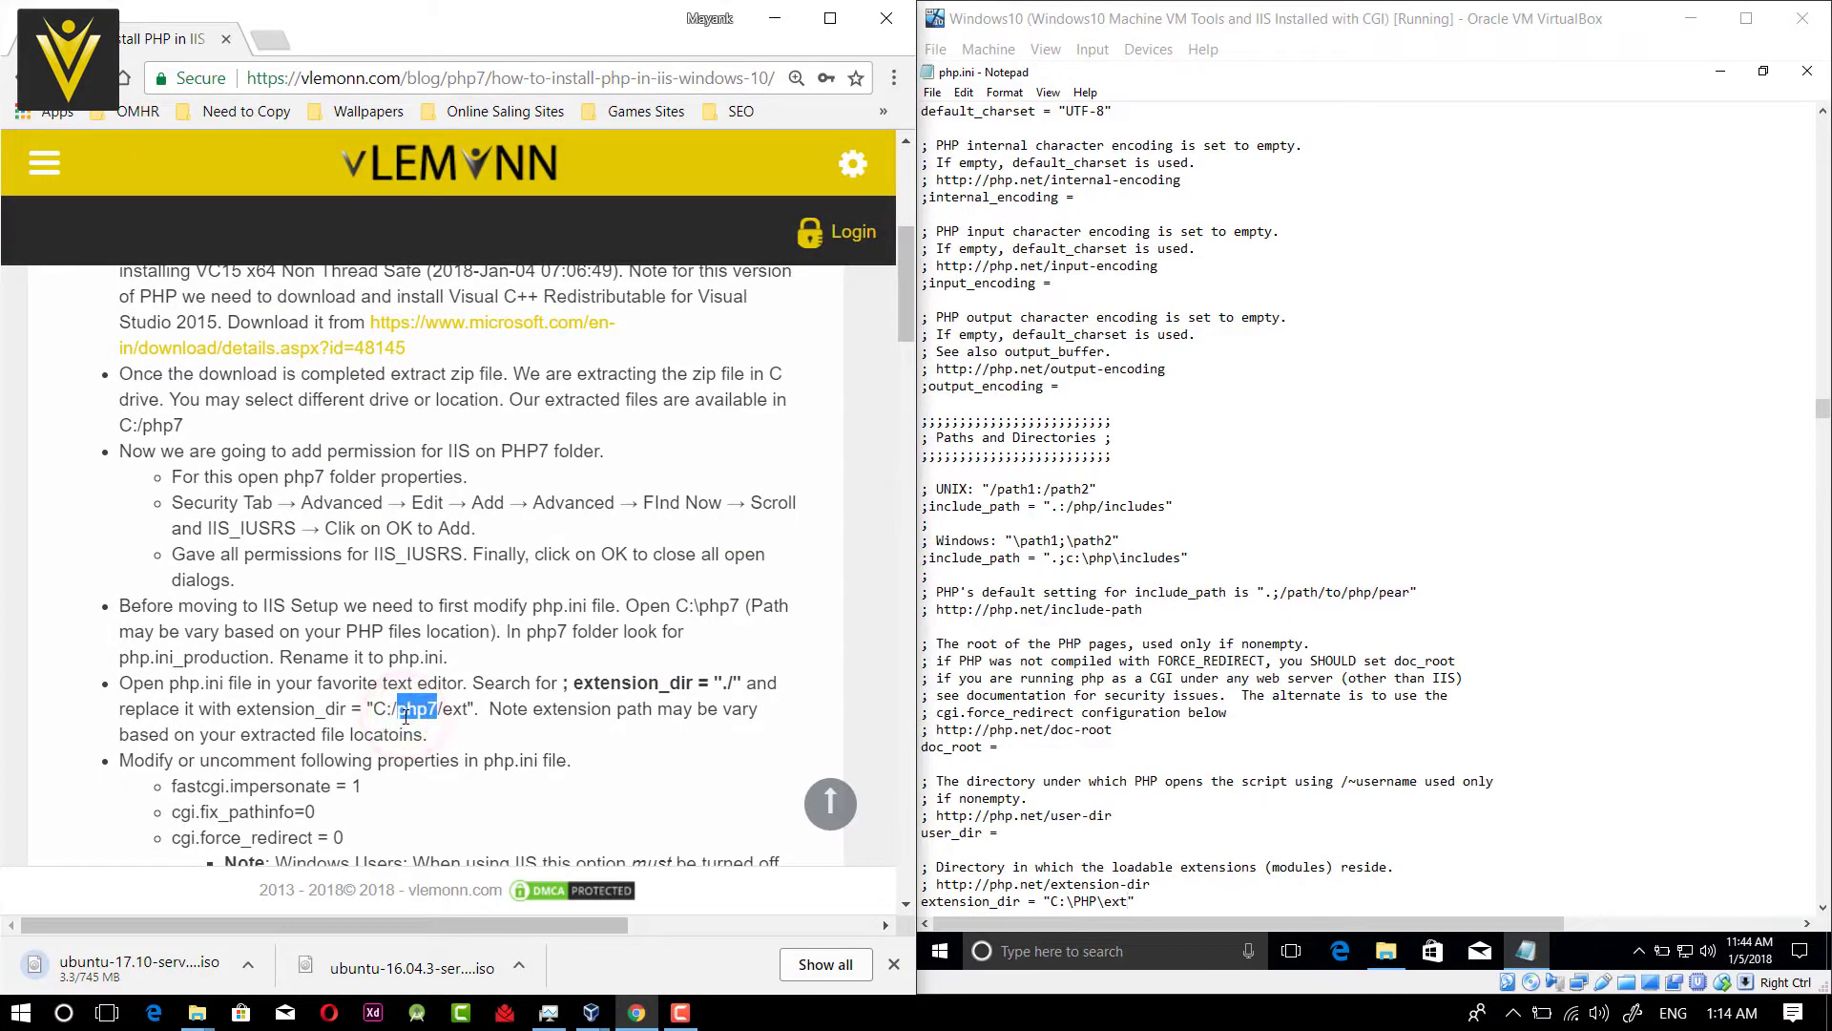
Compare the extension_dir path with the guide's example and read the guide's list of php.ini properties to modify or uncomment.
{"action": "double_click", "coordinate": [1083, 900]}
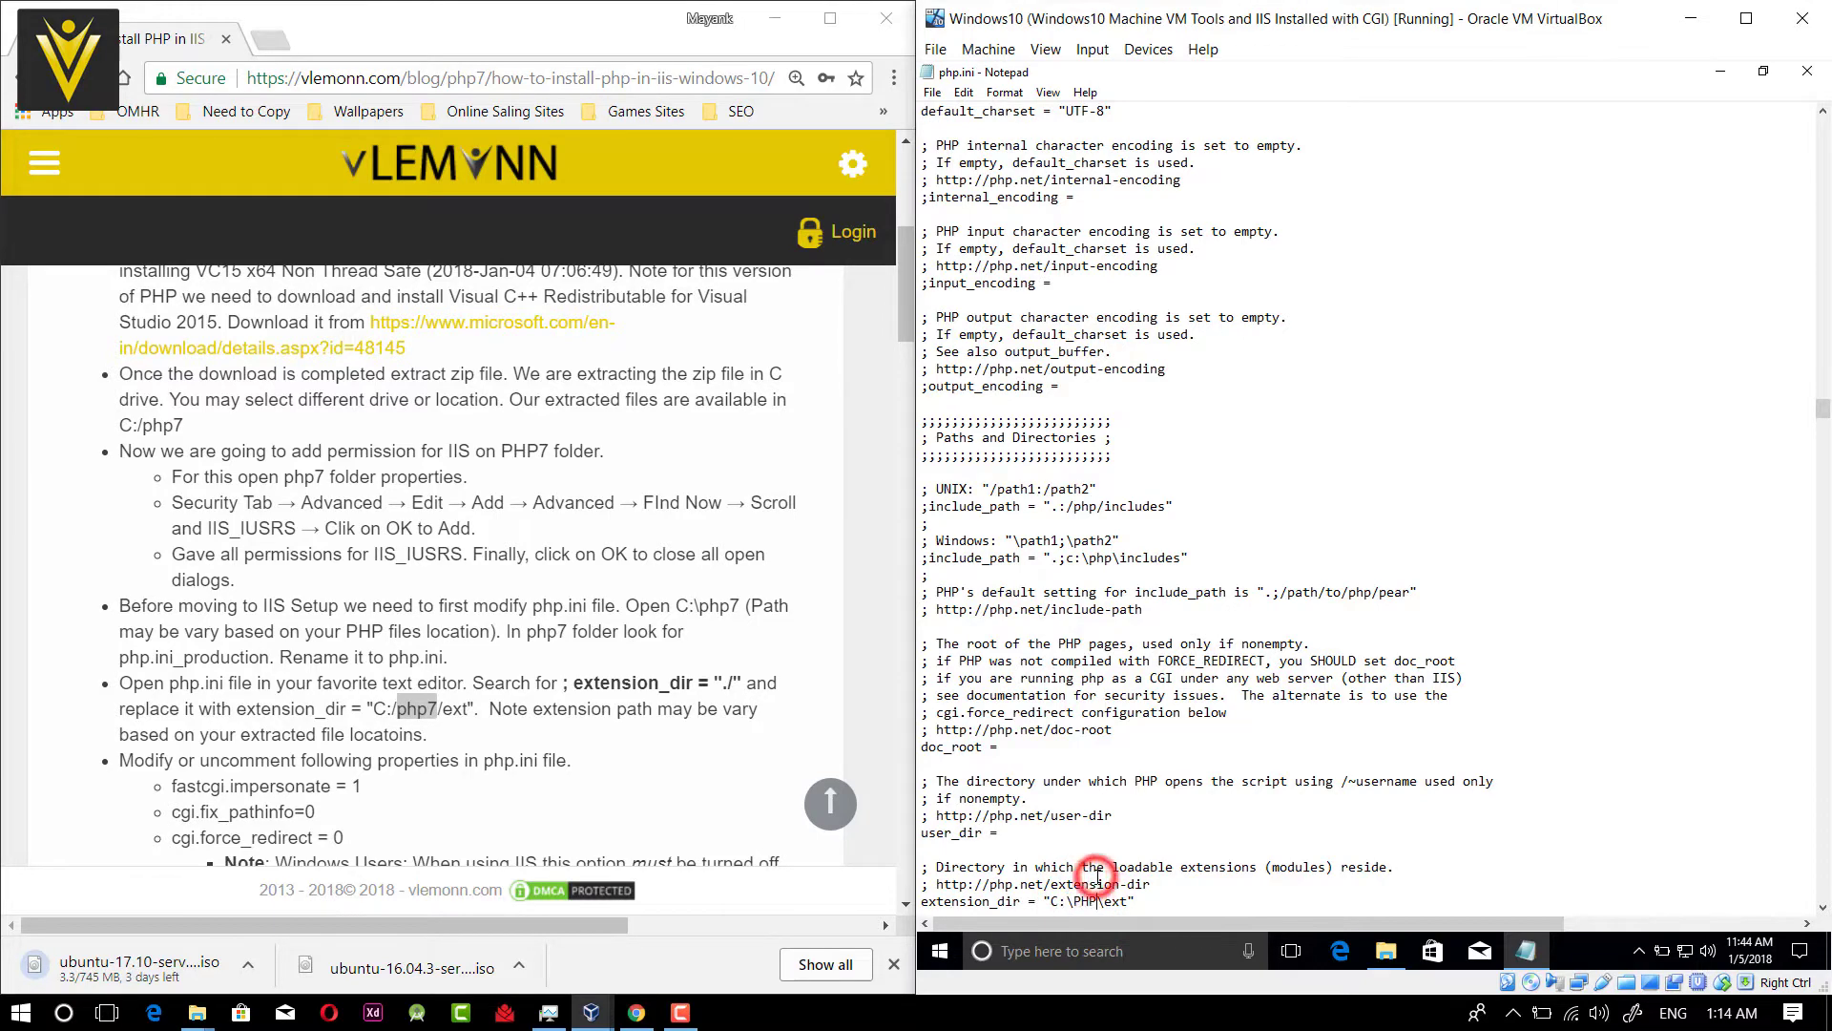
{"action": "scroll", "coordinate": [1092, 871], "scroll_direction": "down", "scroll_amount": 2}
{"action": "left_click", "coordinate": [416, 707]}
{"action": "scroll", "coordinate": [515, 771], "scroll_direction": "down", "scroll_amount": 1}
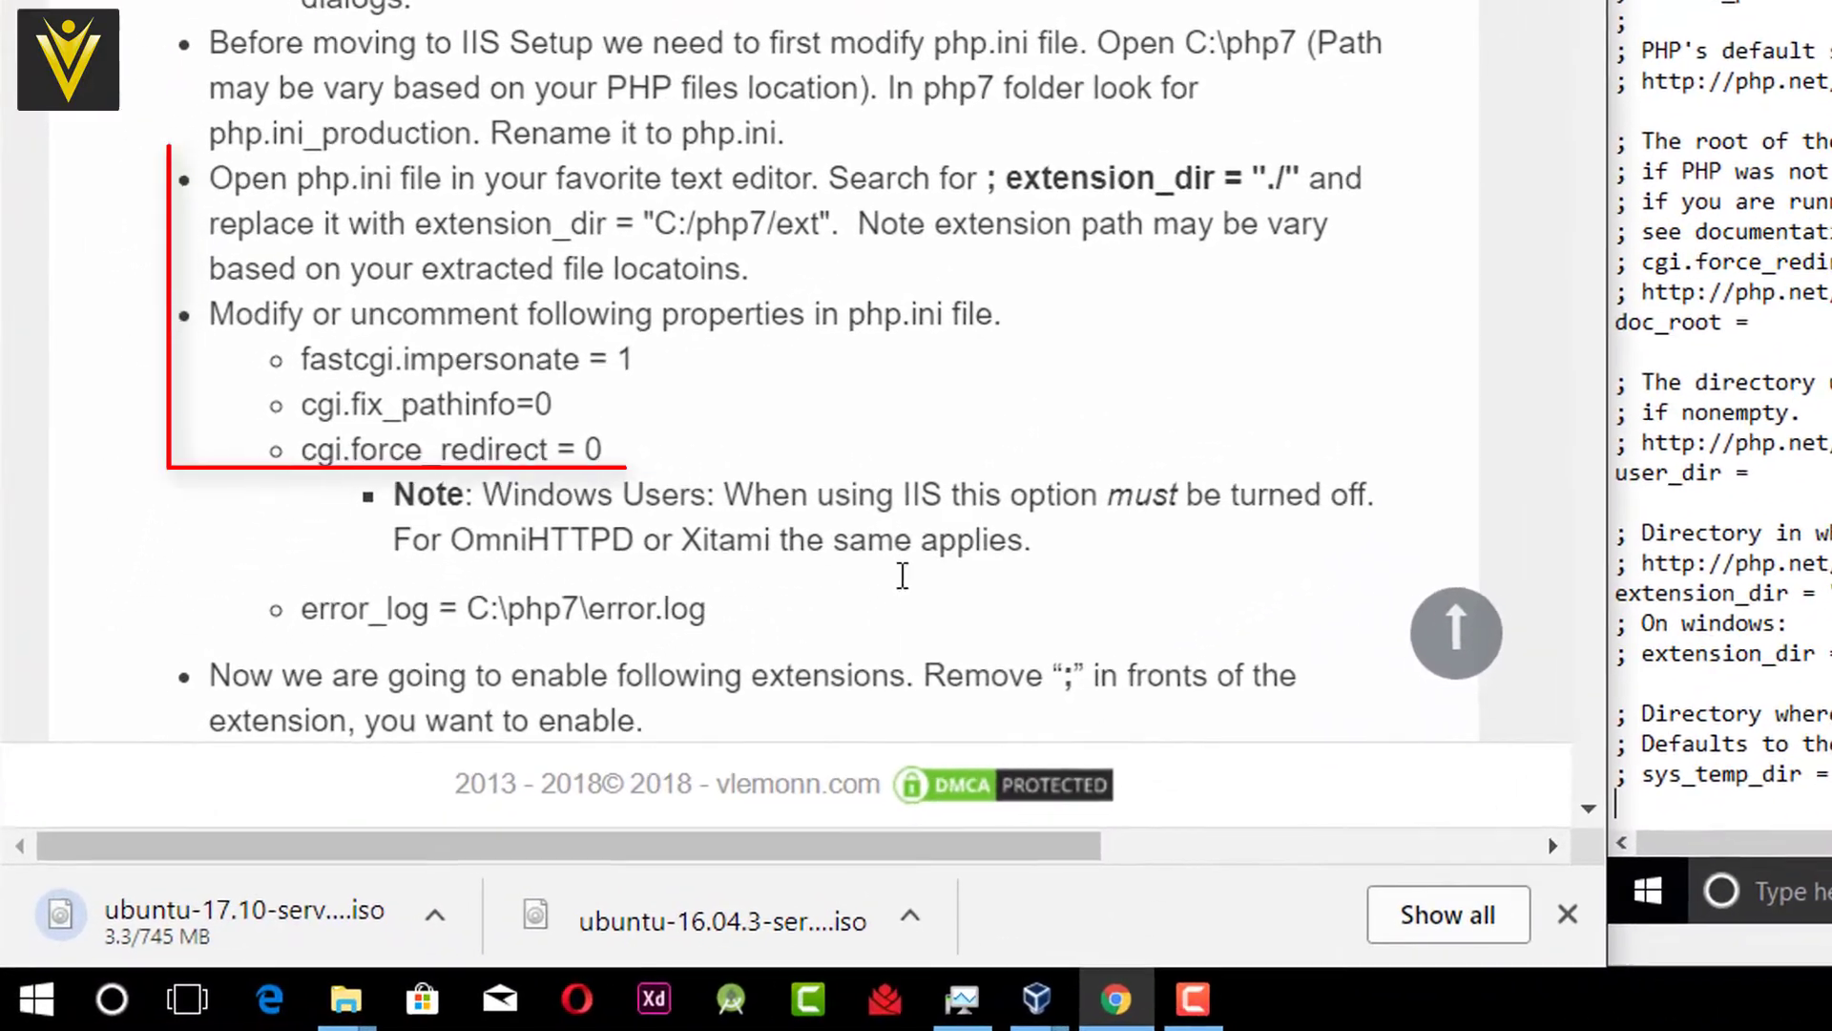
{"action": "scroll", "coordinate": [514, 771], "scroll_direction": "down", "scroll_amount": 1}
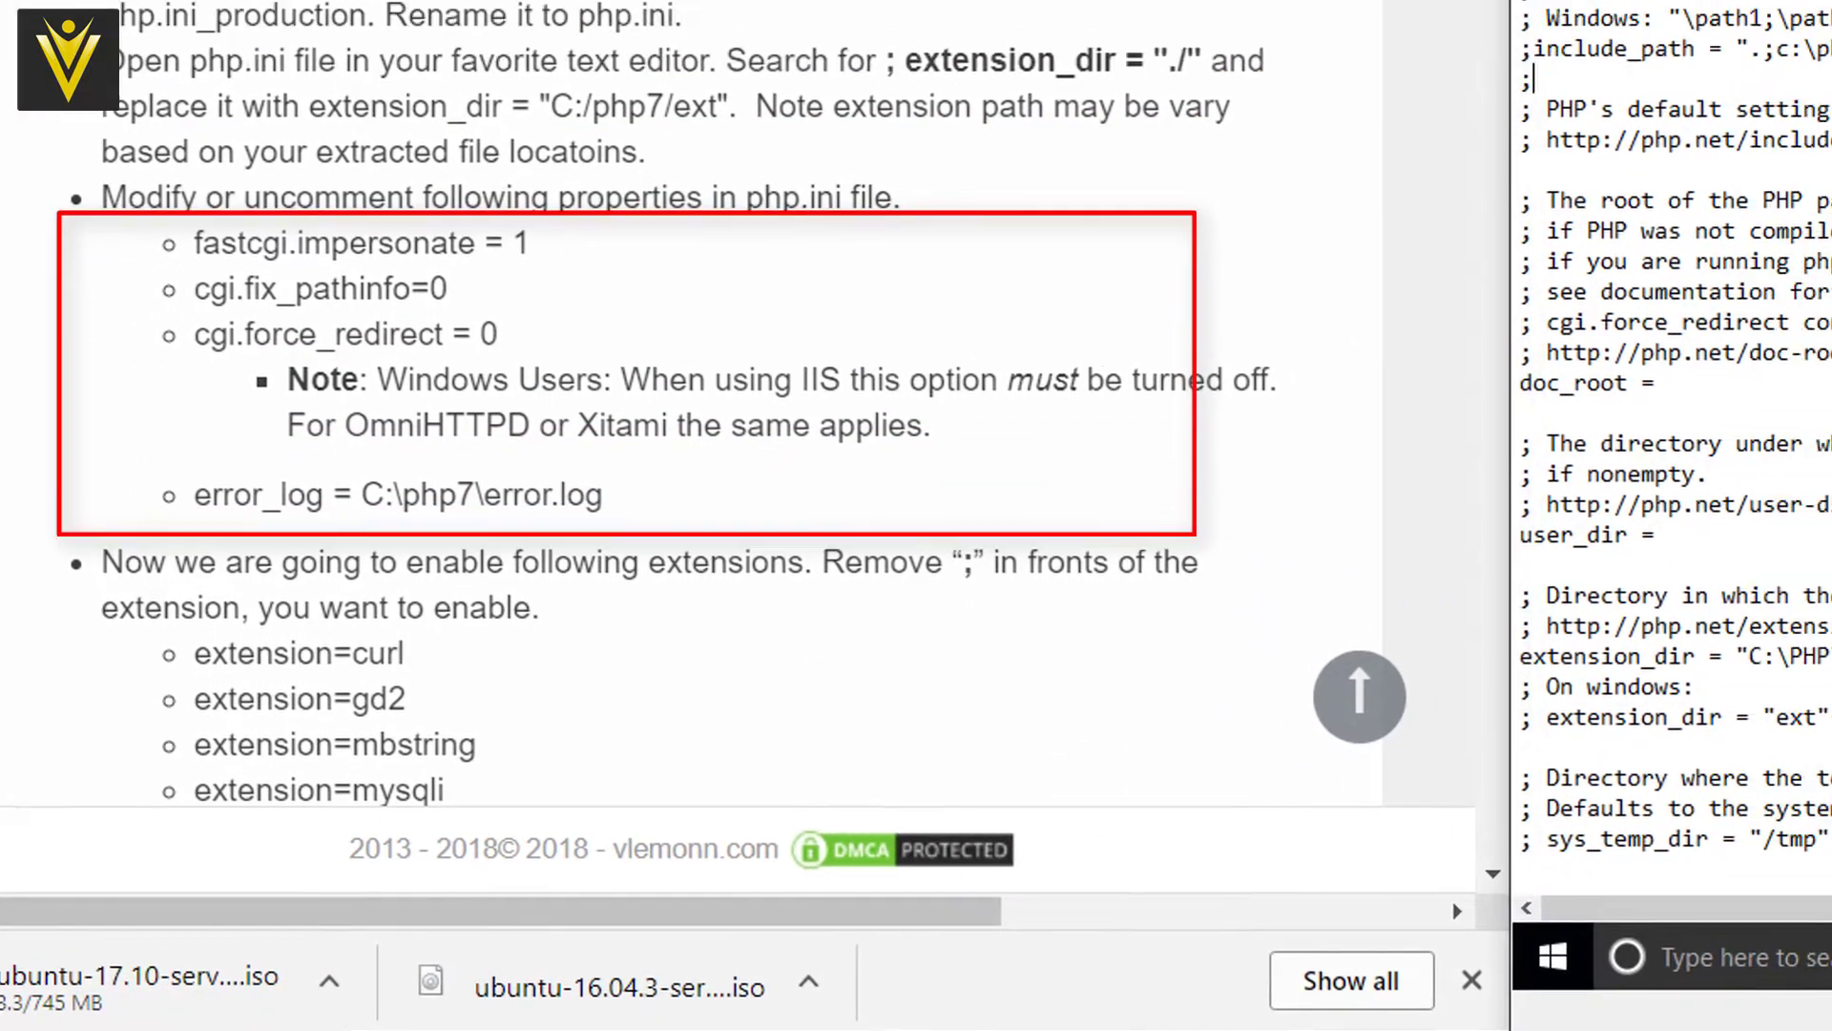
{"action": "left_click", "coordinate": [1133, 700]}
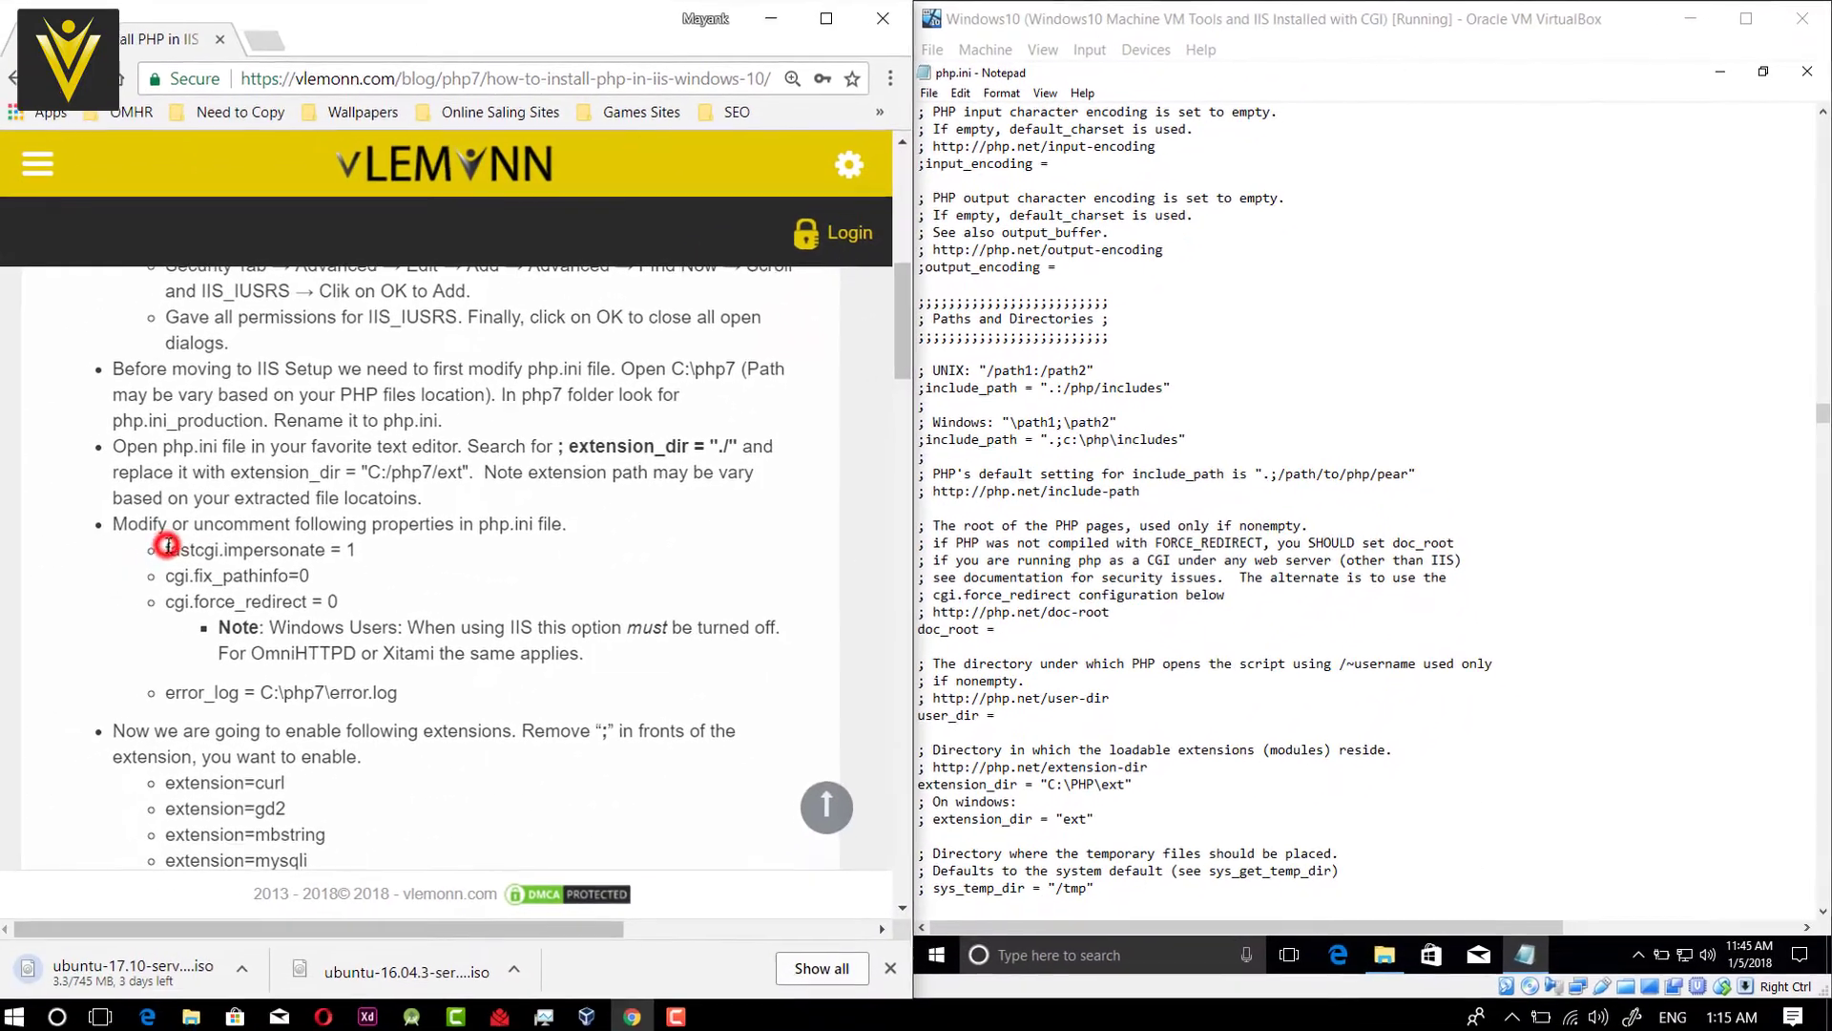
Copy fastcgi.impersonate from the guide and search php.ini for its setting line.
{"action": "left_click_drag", "start_coordinate": [172, 547], "coordinate": [338, 546]}
{"action": "key", "text": "ctrl+c"}
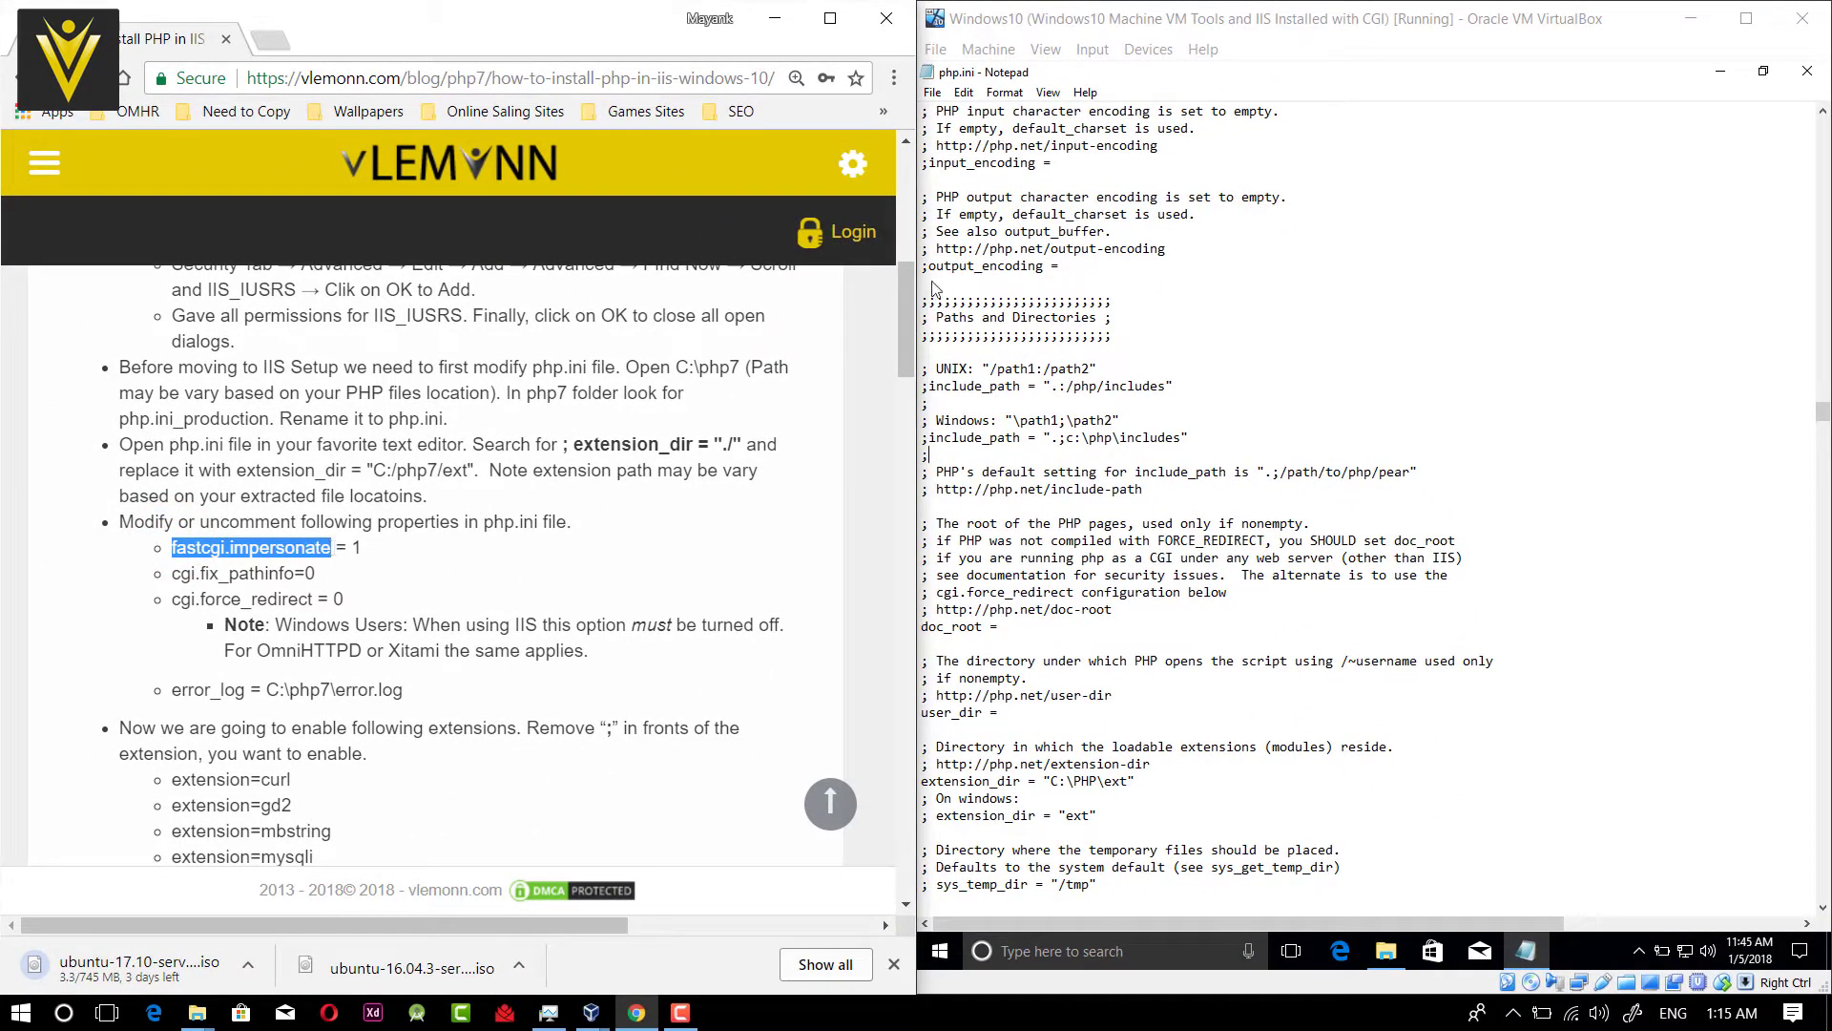
{"action": "left_click", "coordinate": [1047, 255]}
{"action": "key", "text": "ctrl+f"}
{"action": "key", "text": "ctrl+v"}
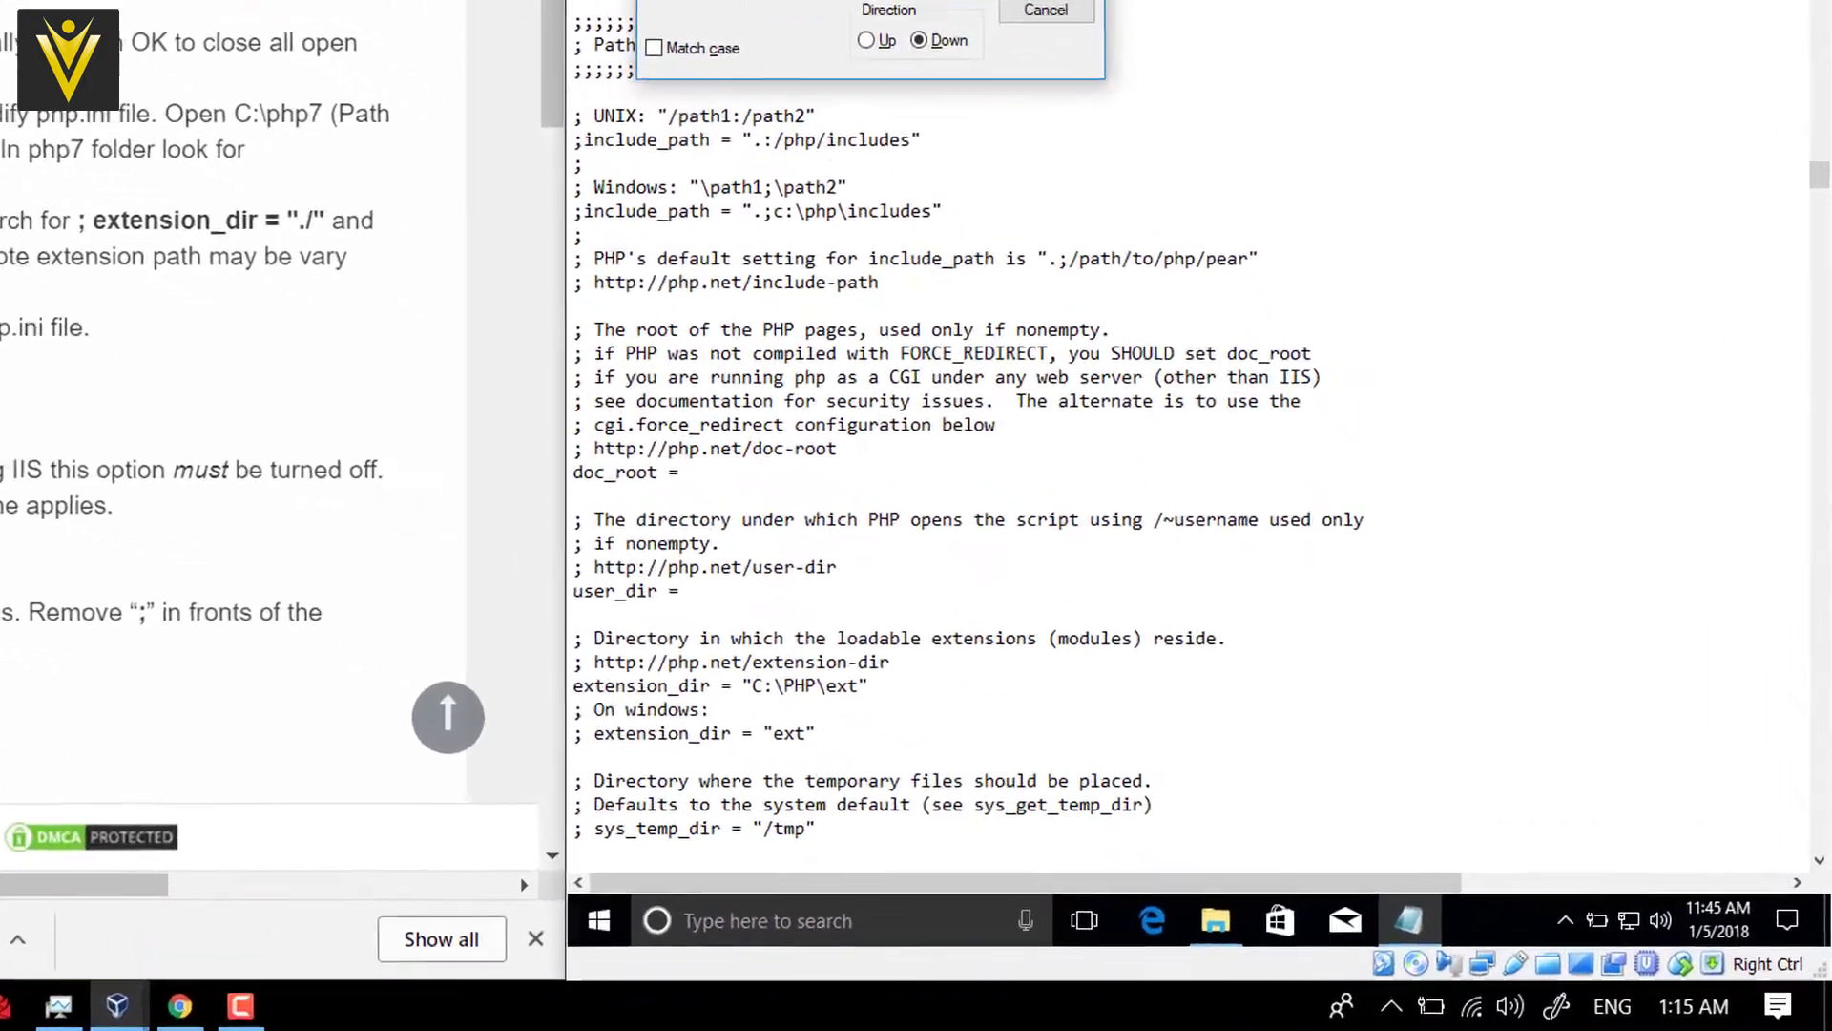
{"action": "key", "text": "Return"}
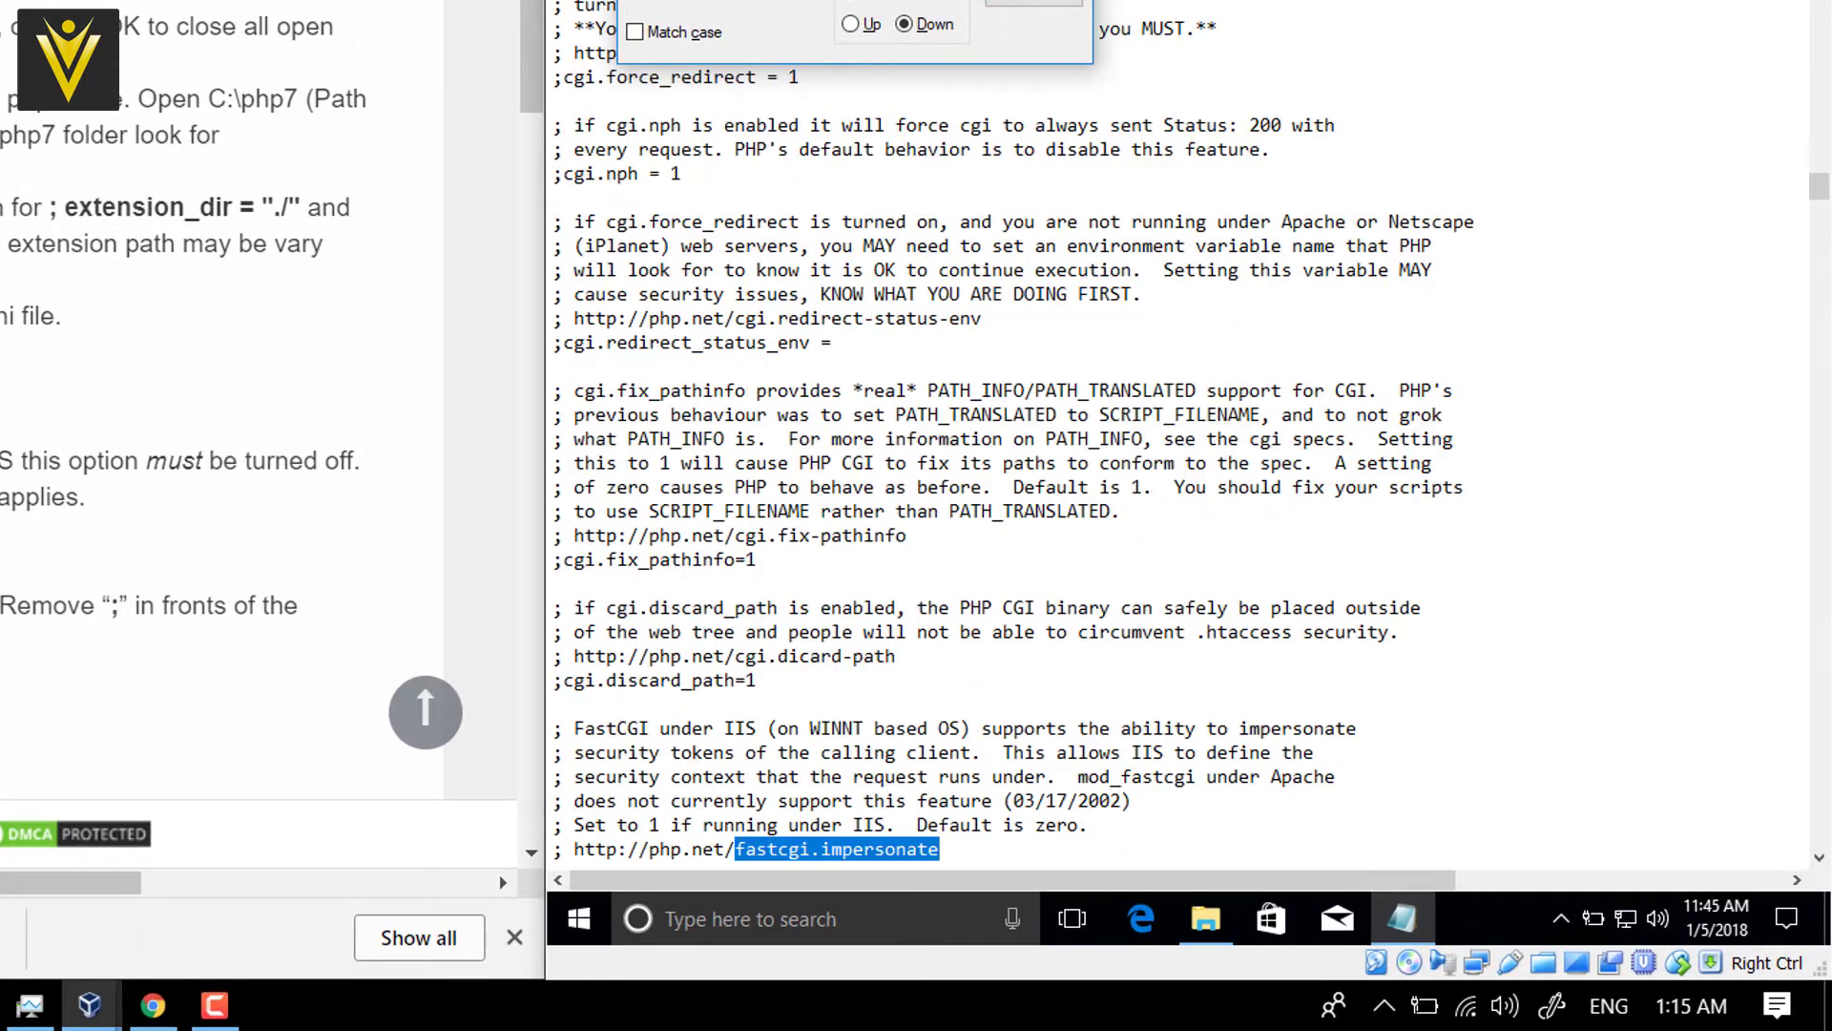
{"action": "key", "text": "Return"}
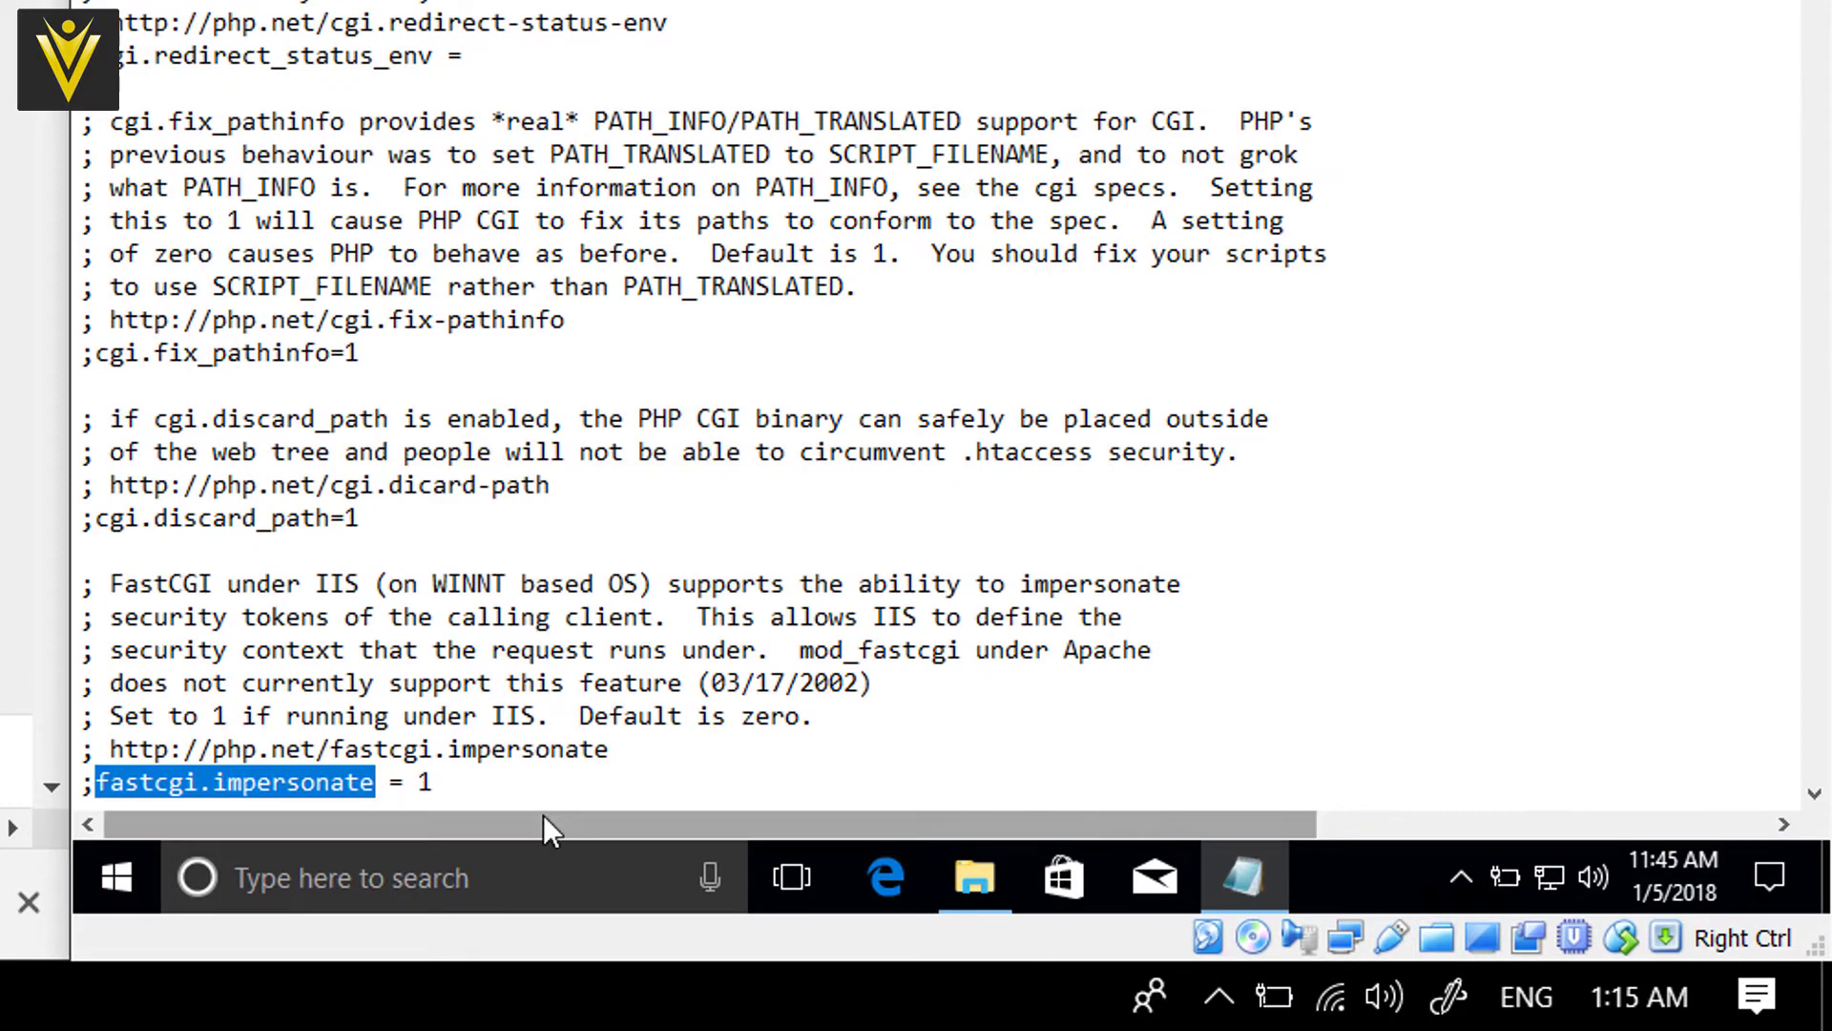
Uncomment the "fastcgi.impersonate = 1" line in php.ini.
{"action": "left_click", "coordinate": [533, 776]}
{"action": "key", "text": "Left"}
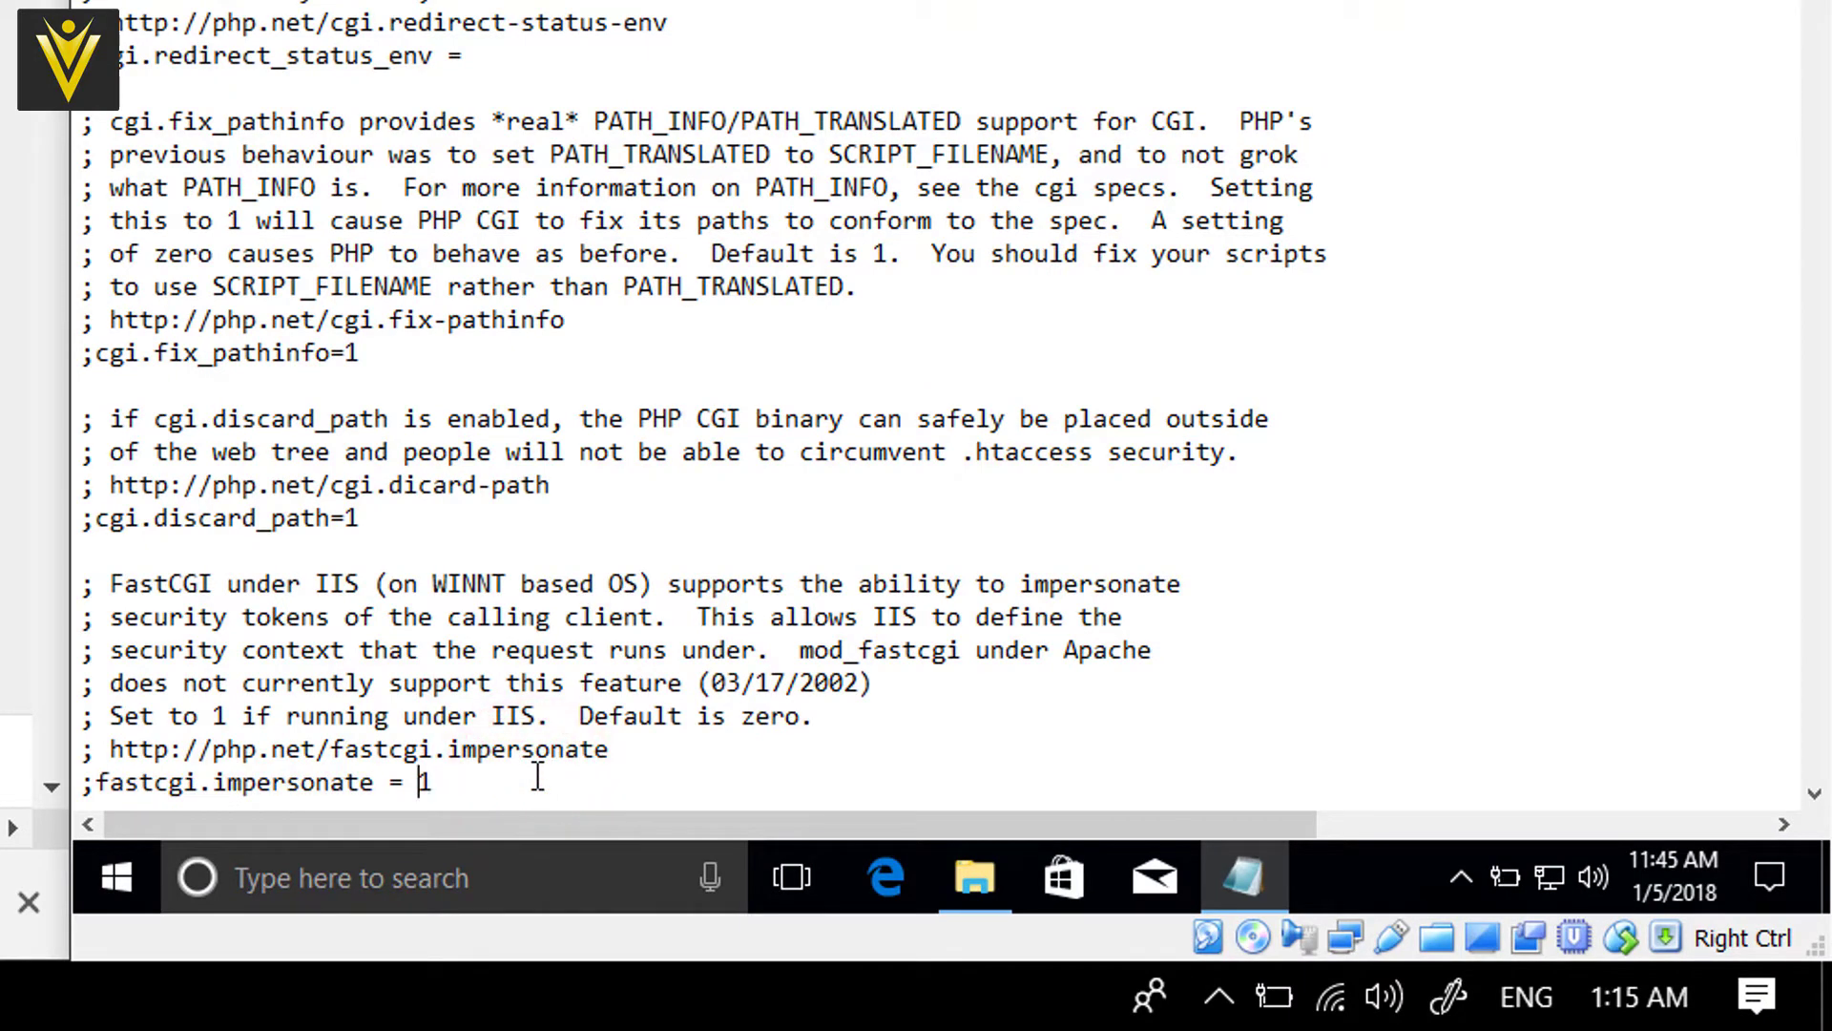
{"action": "key", "text": "Left"}
{"action": "key", "text": "Left"}
{"action": "key", "text": "Home"}
{"action": "key", "text": "Up"}
{"action": "key", "text": "End"}
{"action": "key", "text": "Down"}
{"action": "key", "text": "Left"}
{"action": "key", "text": "Left"}
{"action": "key", "text": "Left"}
{"action": "key", "text": "Home"}
{"action": "key", "text": "BackSpace"}
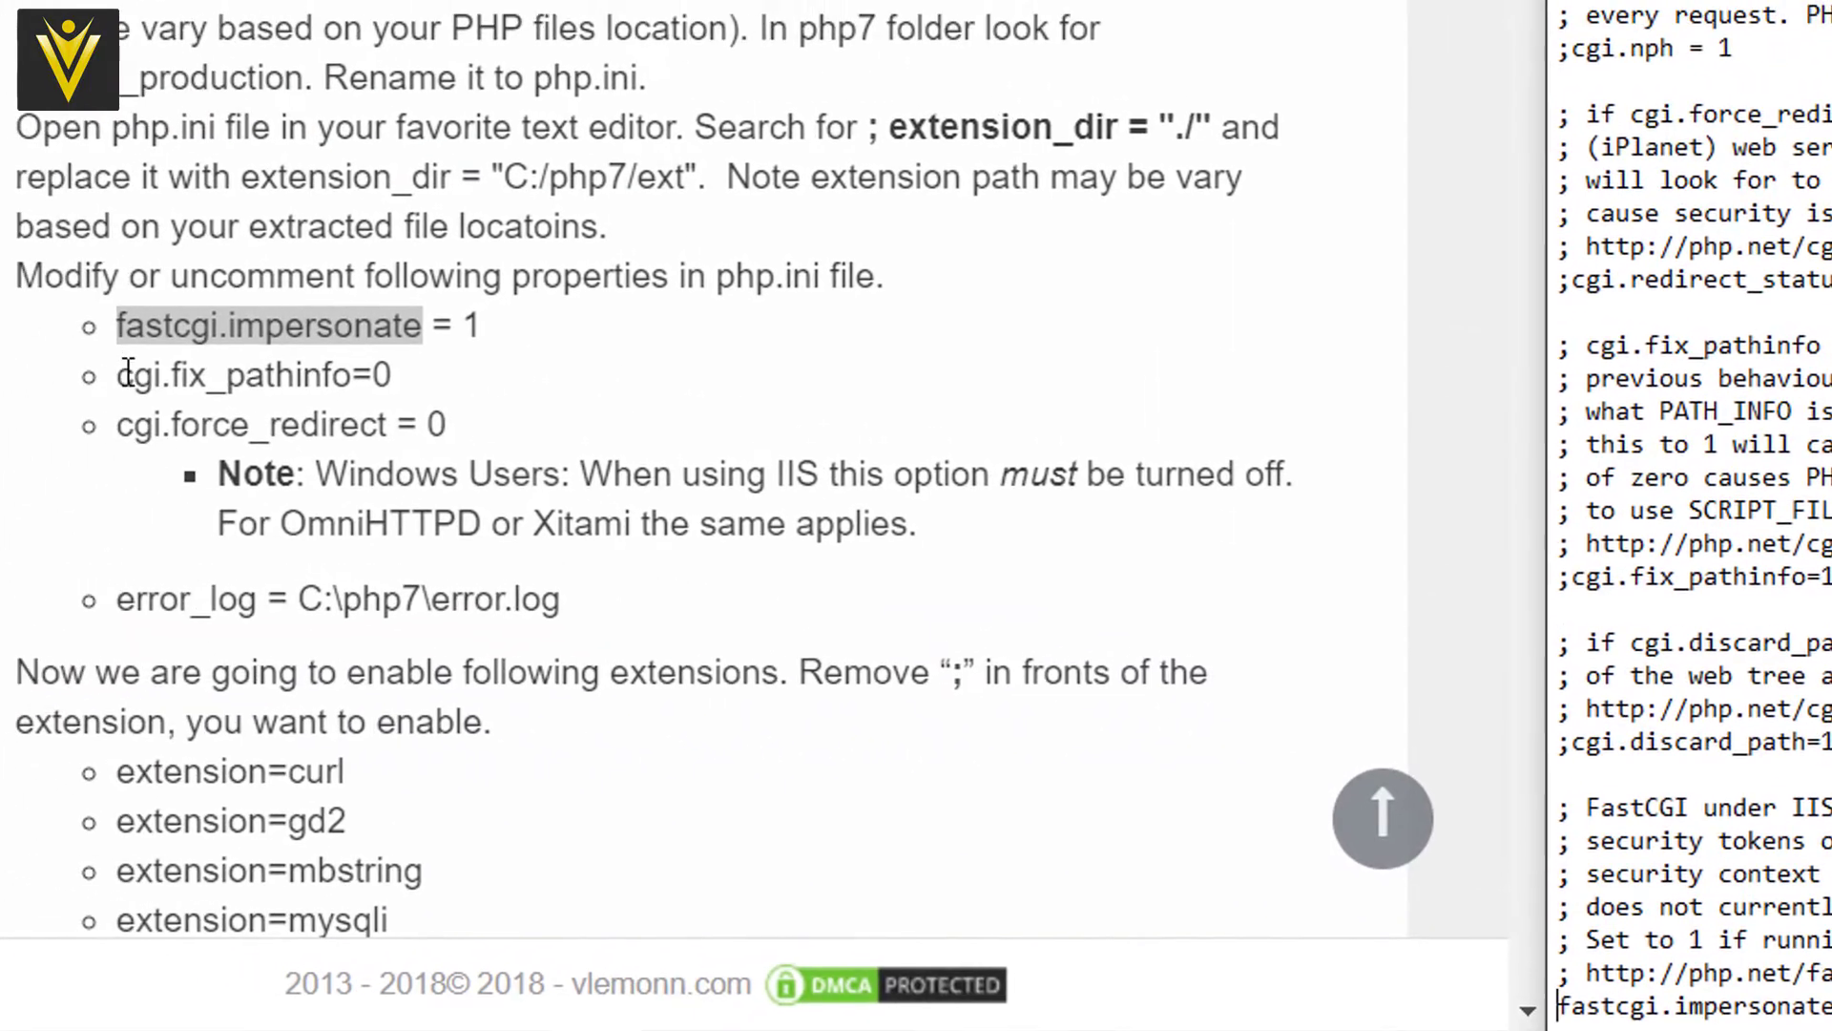
Copy cgi.fix_pathinfo from the guide and search upward for it in php.ini.
{"action": "left_click_drag", "start_coordinate": [120, 374], "coordinate": [355, 380]}
{"action": "key", "text": "ctrl+c"}
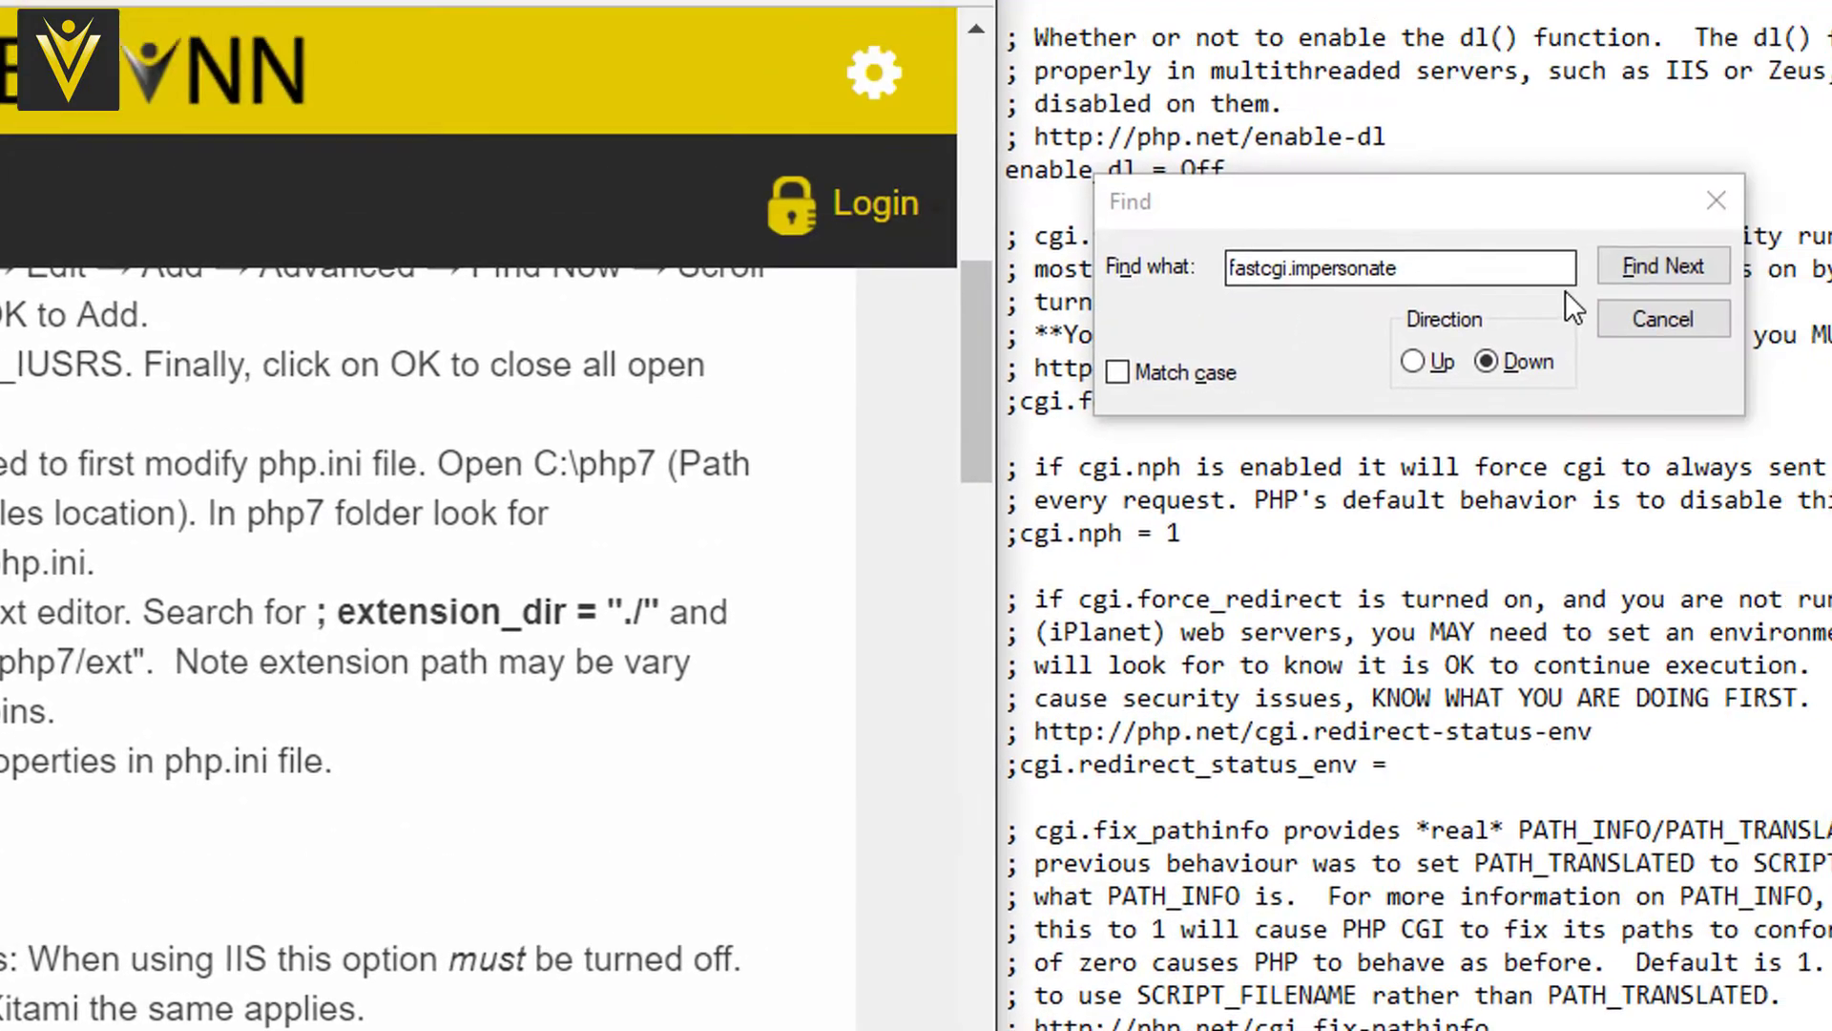
{"action": "left_click", "coordinate": [1188, 559]}
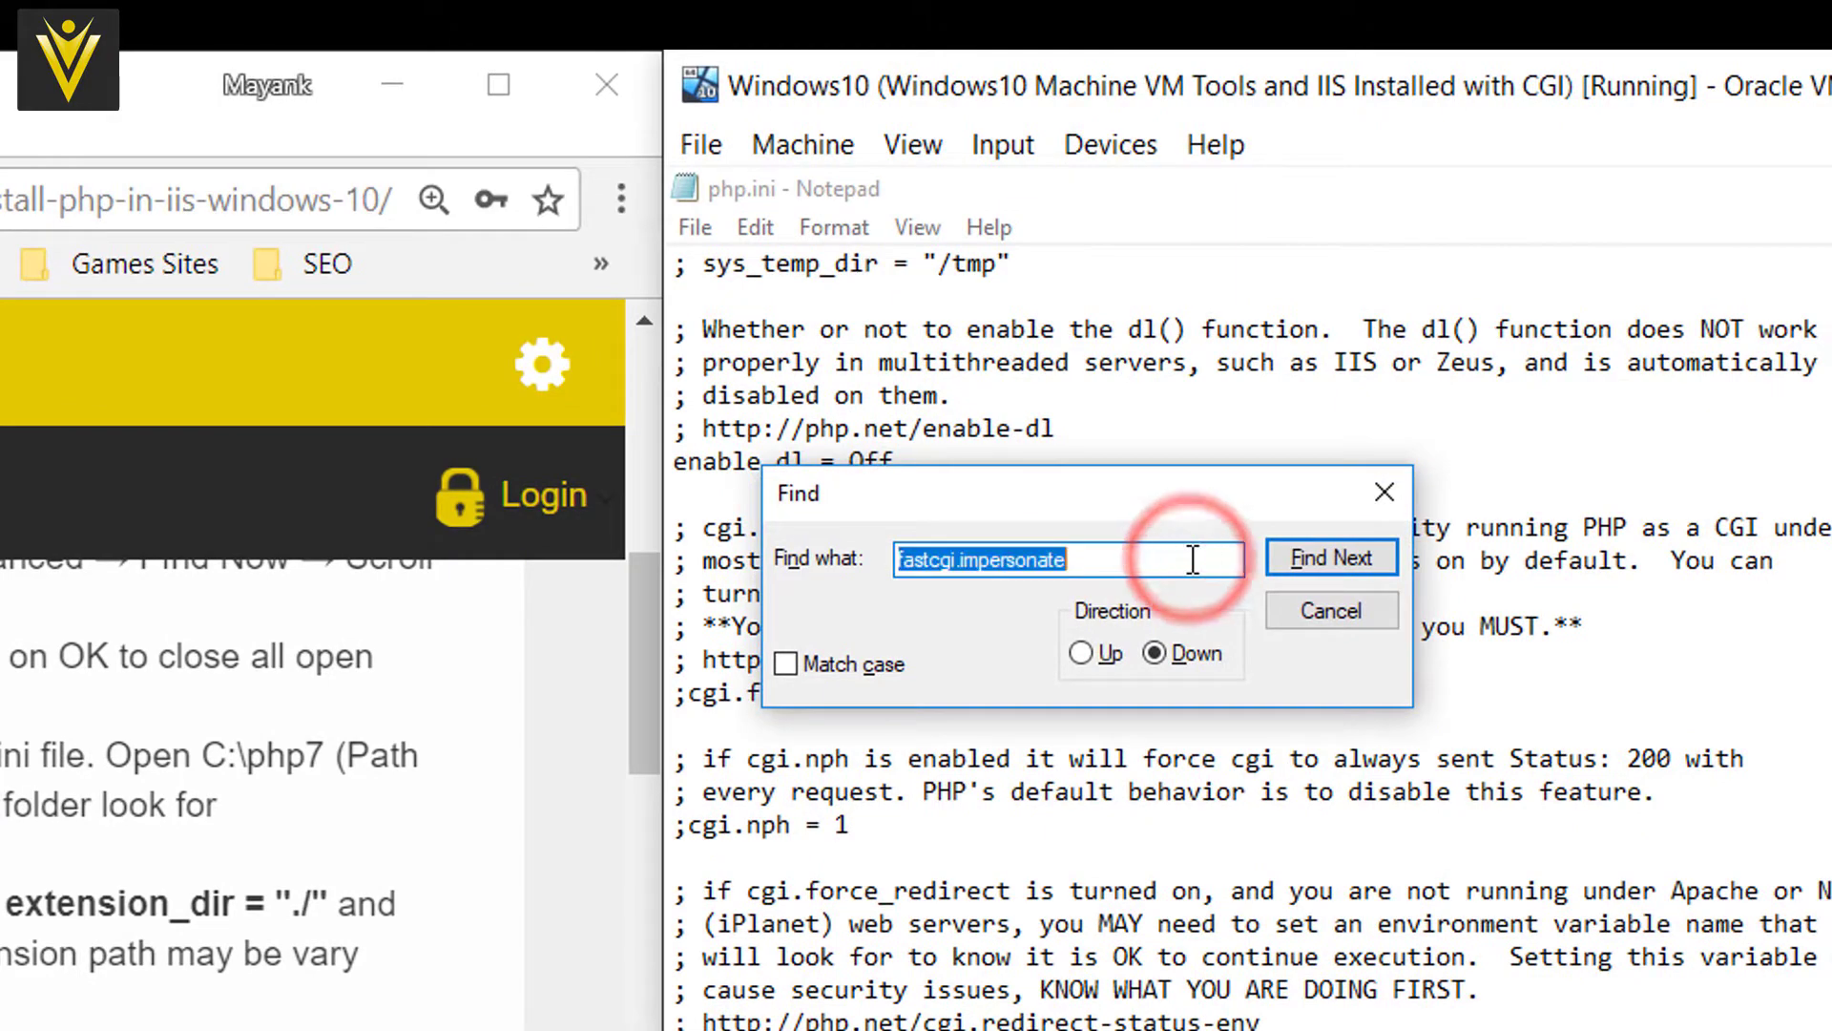
{"action": "key", "text": "ctrl+v"}
{"action": "left_click", "coordinate": [1105, 647]}
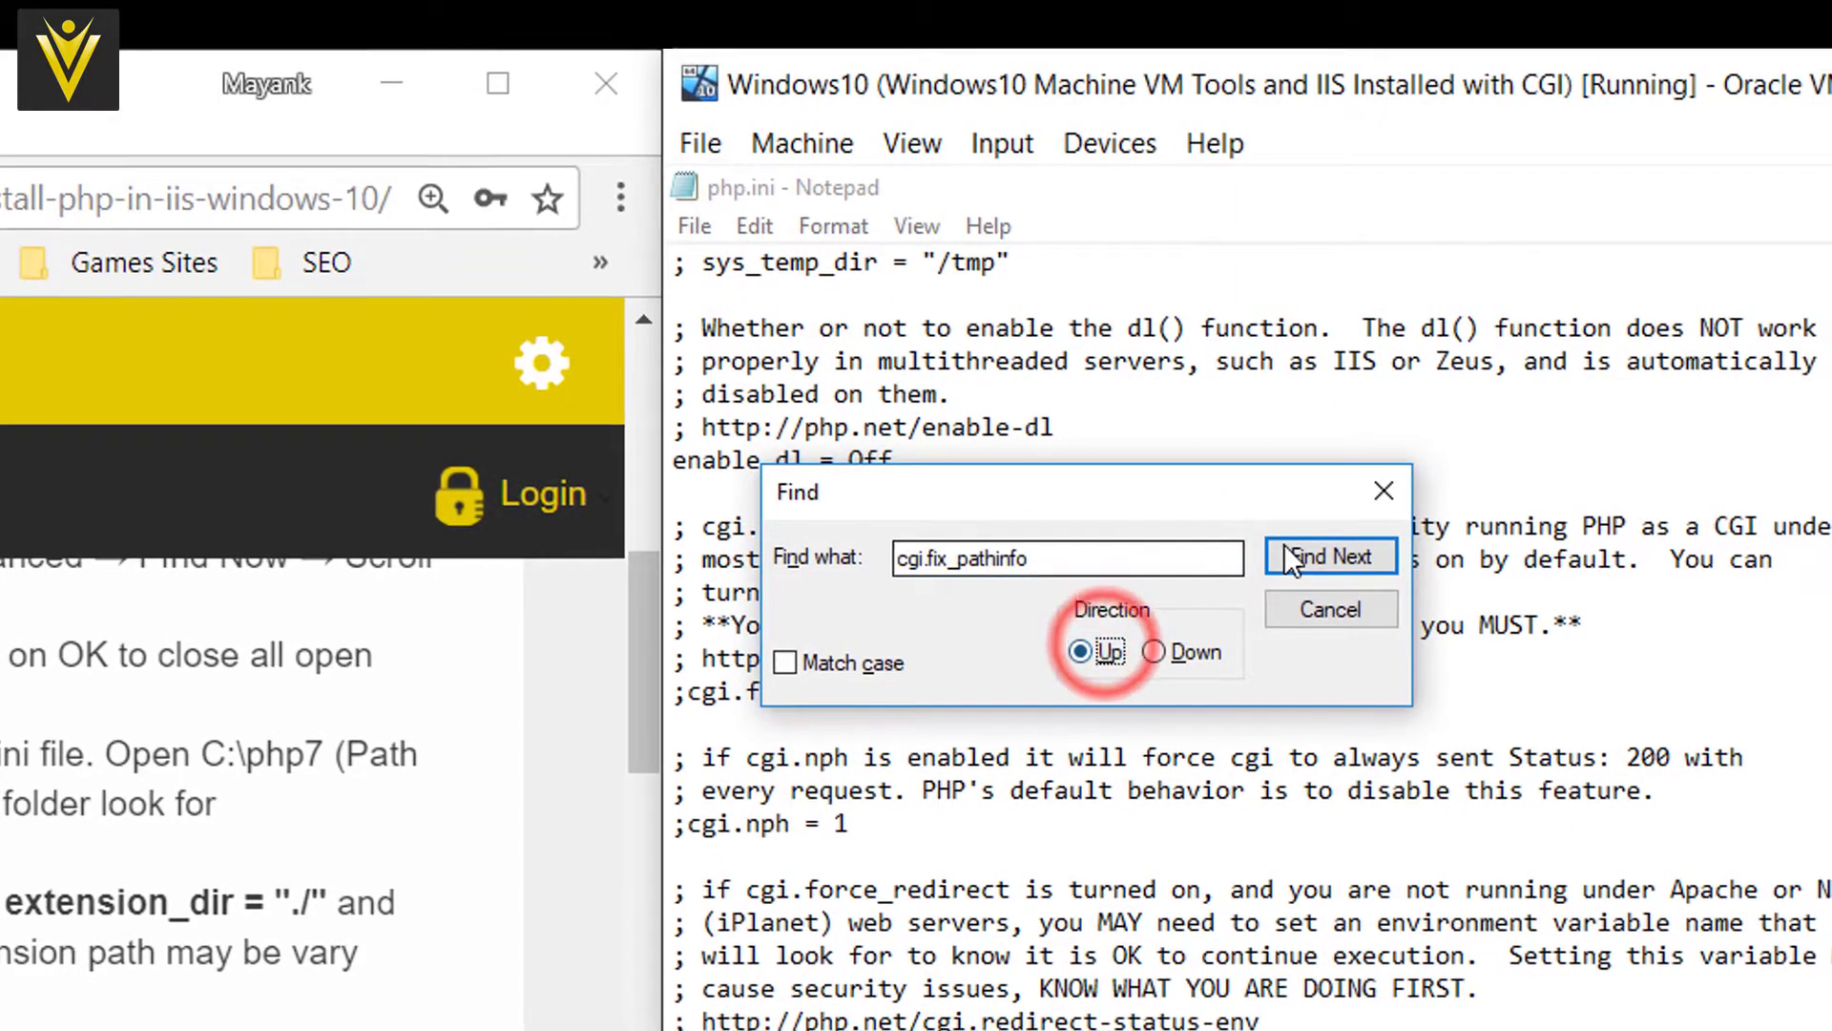
{"action": "left_click", "coordinate": [1284, 553]}
Uncomment the cgi.fix_pathinfo line in php.ini and set its value to 0.
{"action": "left_click", "coordinate": [768, 754]}
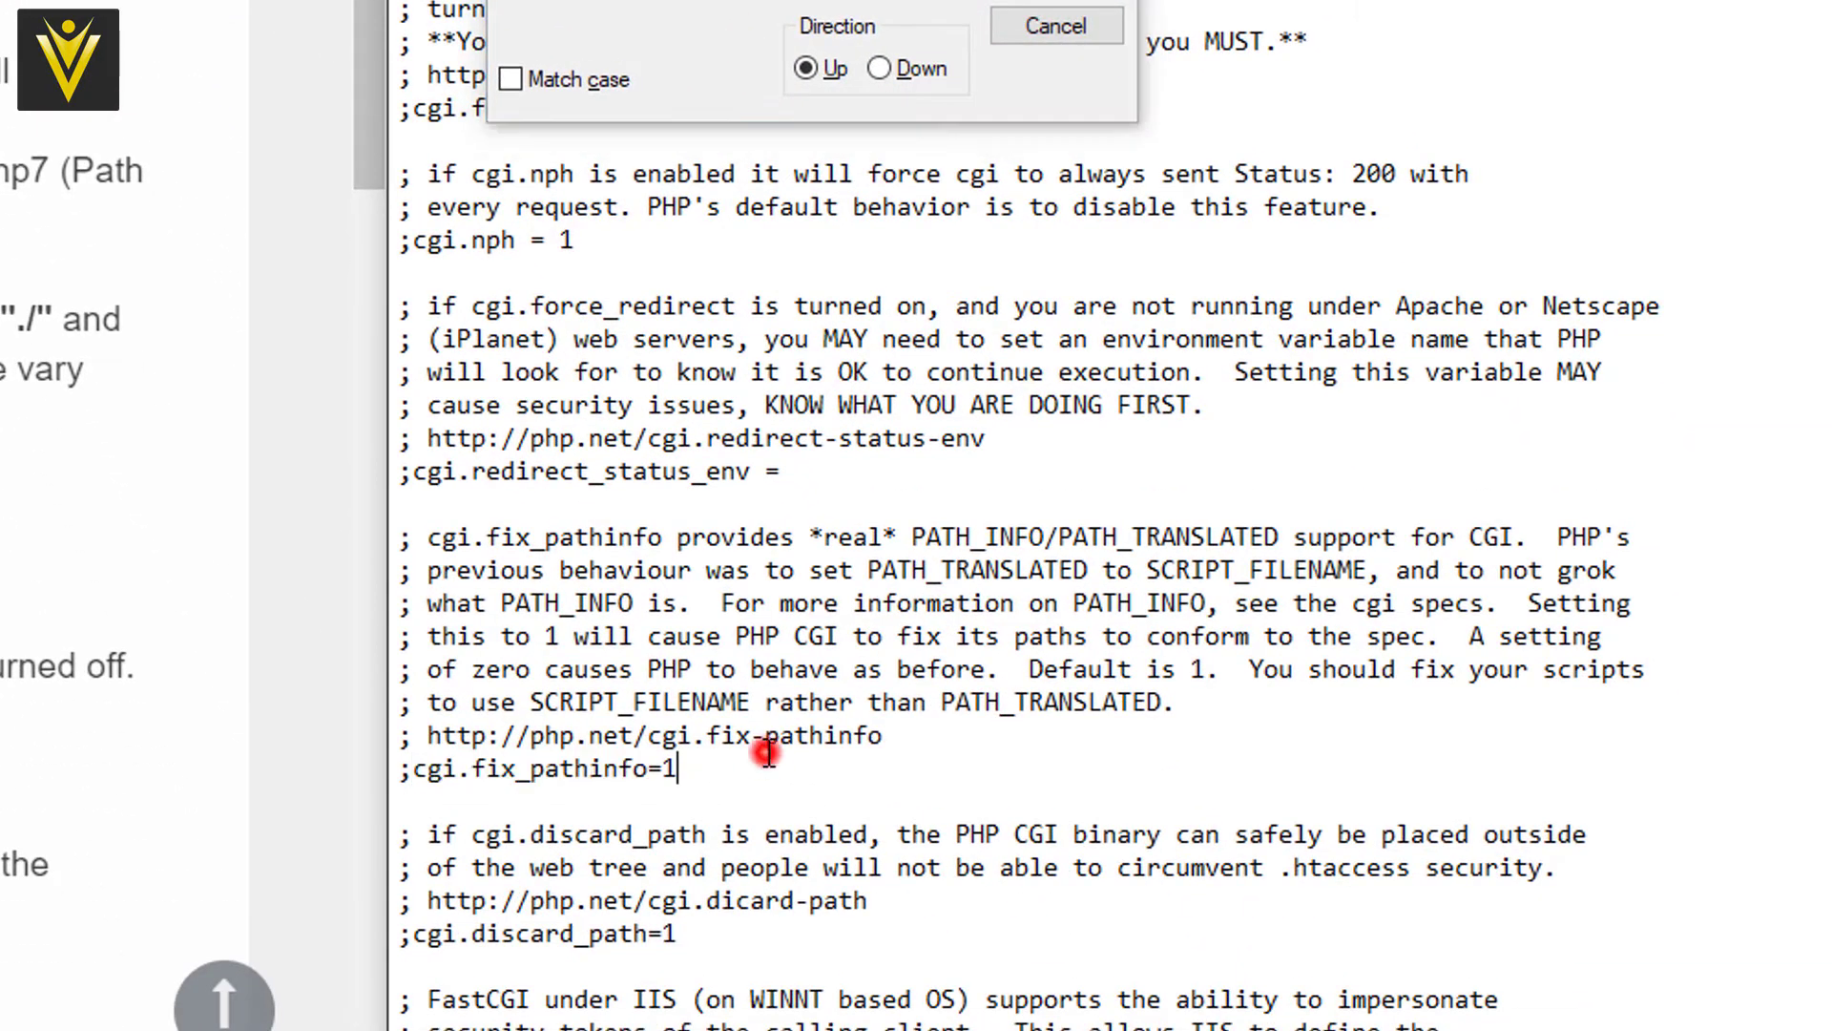
{"action": "key", "text": "Home"}
{"action": "key", "text": "Left"}
{"action": "key", "text": "BackSpace"}
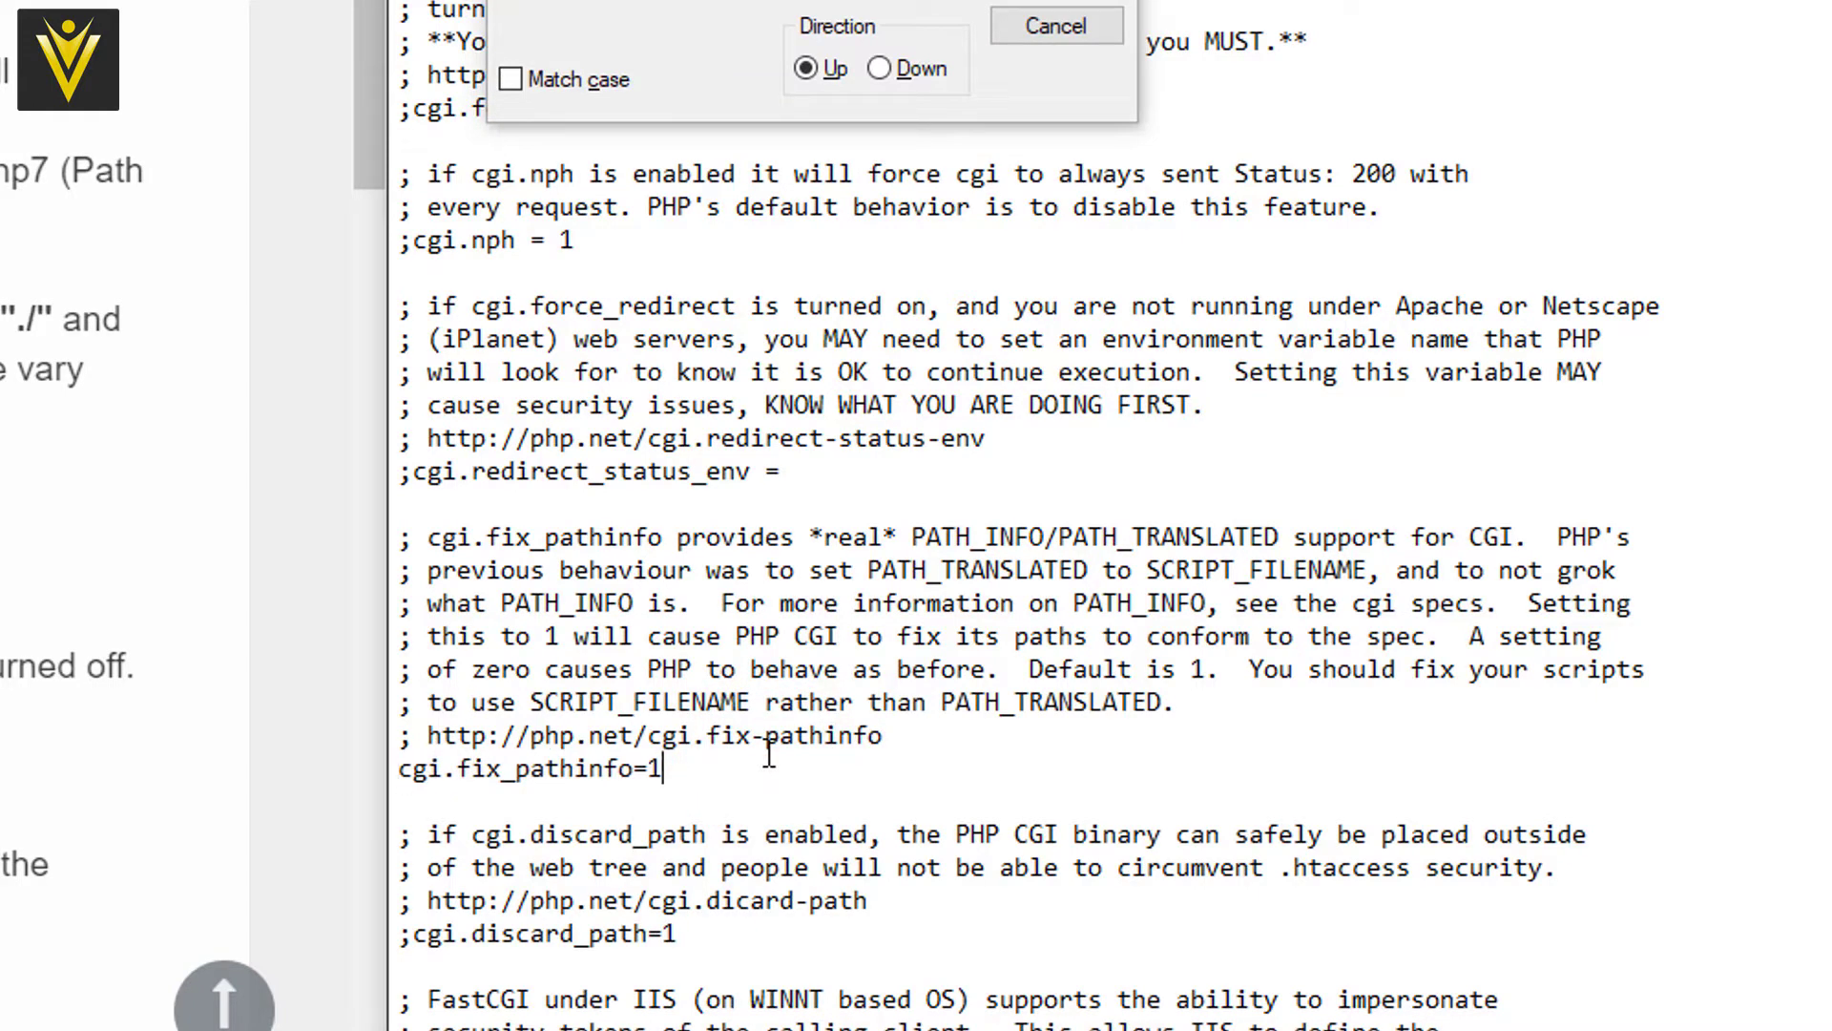
{"action": "key", "text": "BackSpace"}
{"action": "type", "text": "0"}
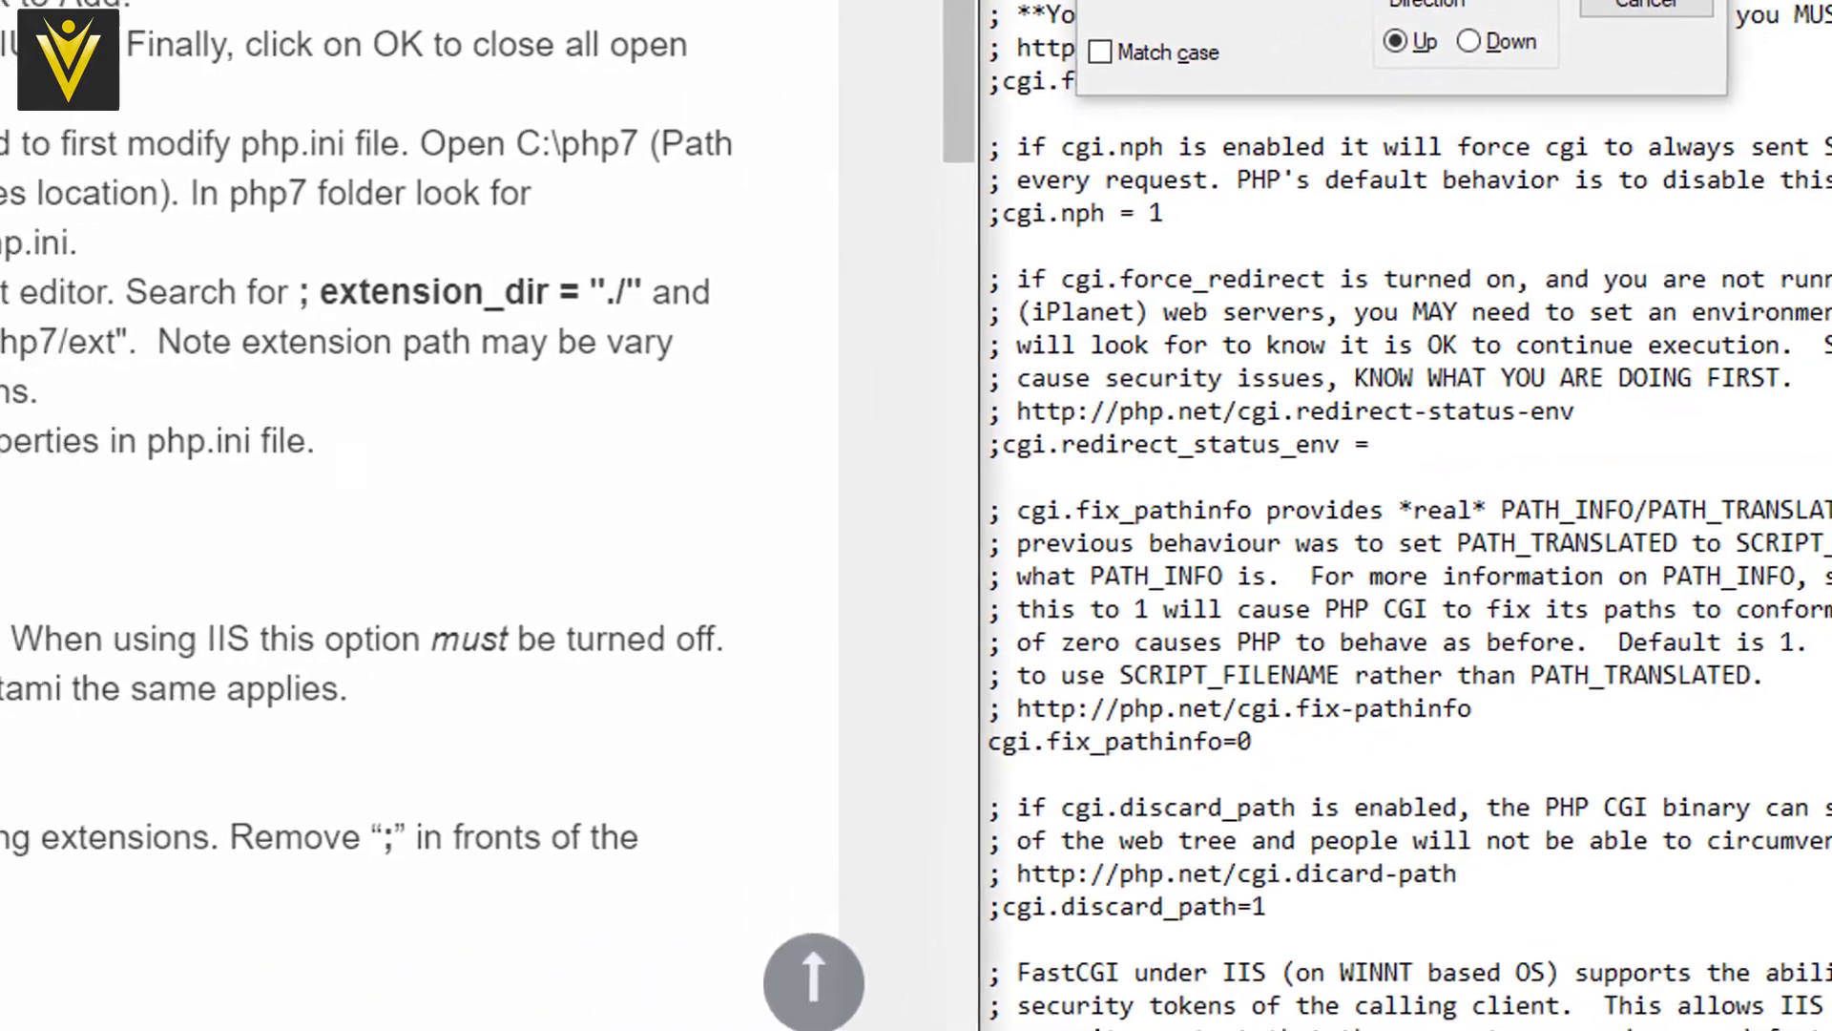
Copy cgi.force_redirect from the guide and search upward in php.ini for its setting line.
{"action": "left_click_drag", "start_coordinate": [439, 561], "coordinate": [232, 563]}
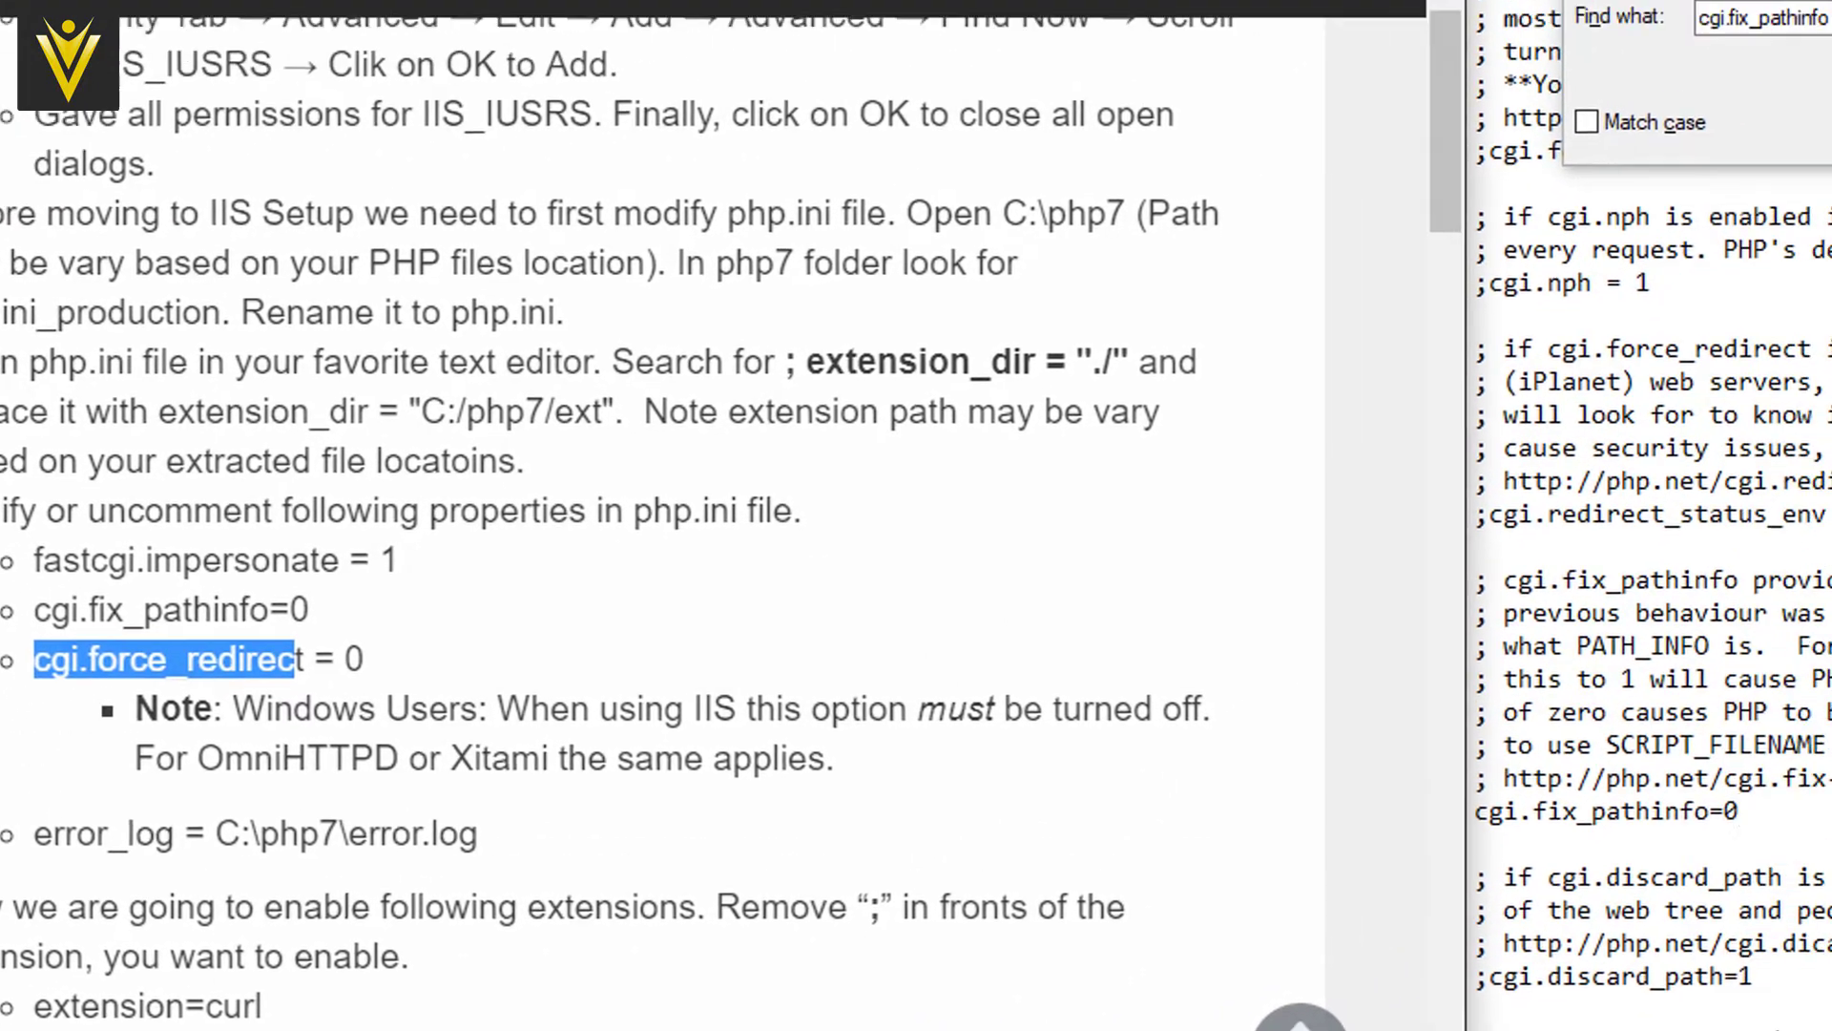
{"action": "left_click", "coordinate": [1831, 0]}
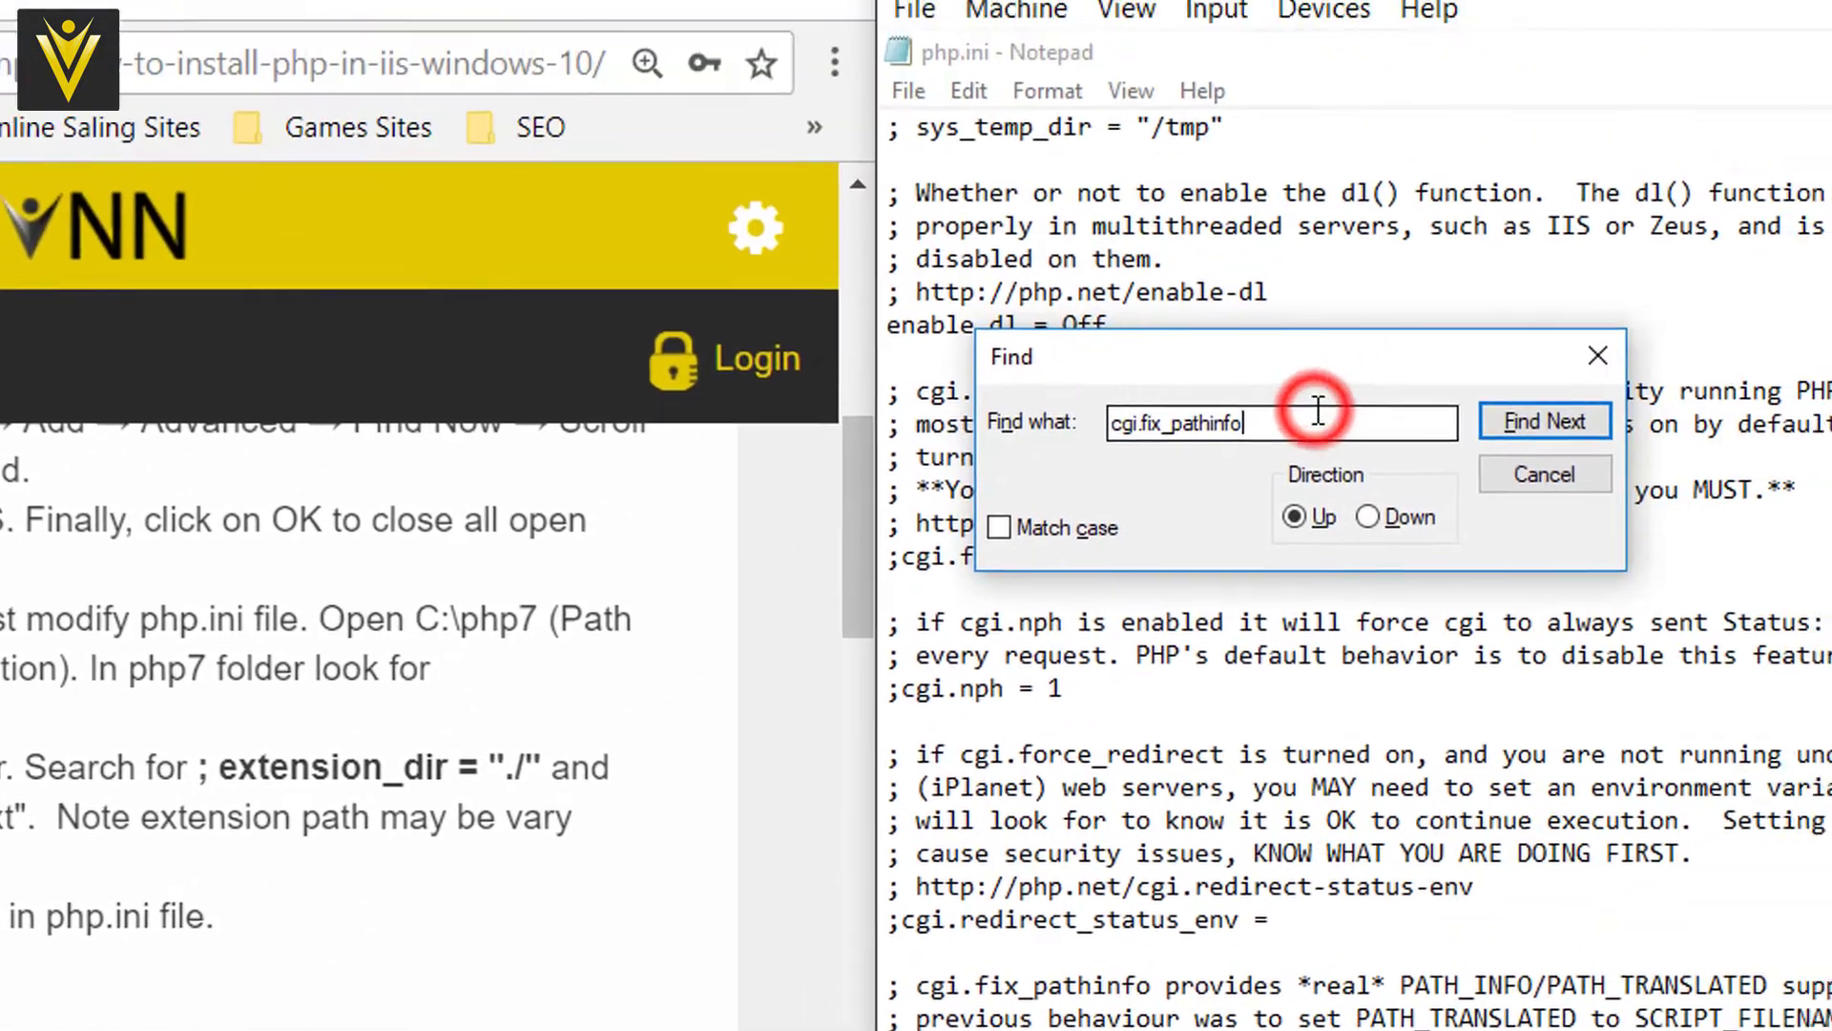
{"action": "key", "text": "ctrl+a"}
{"action": "type", "text": "cgi.force_redirec"}
{"action": "left_click", "coordinate": [1493, 420]}
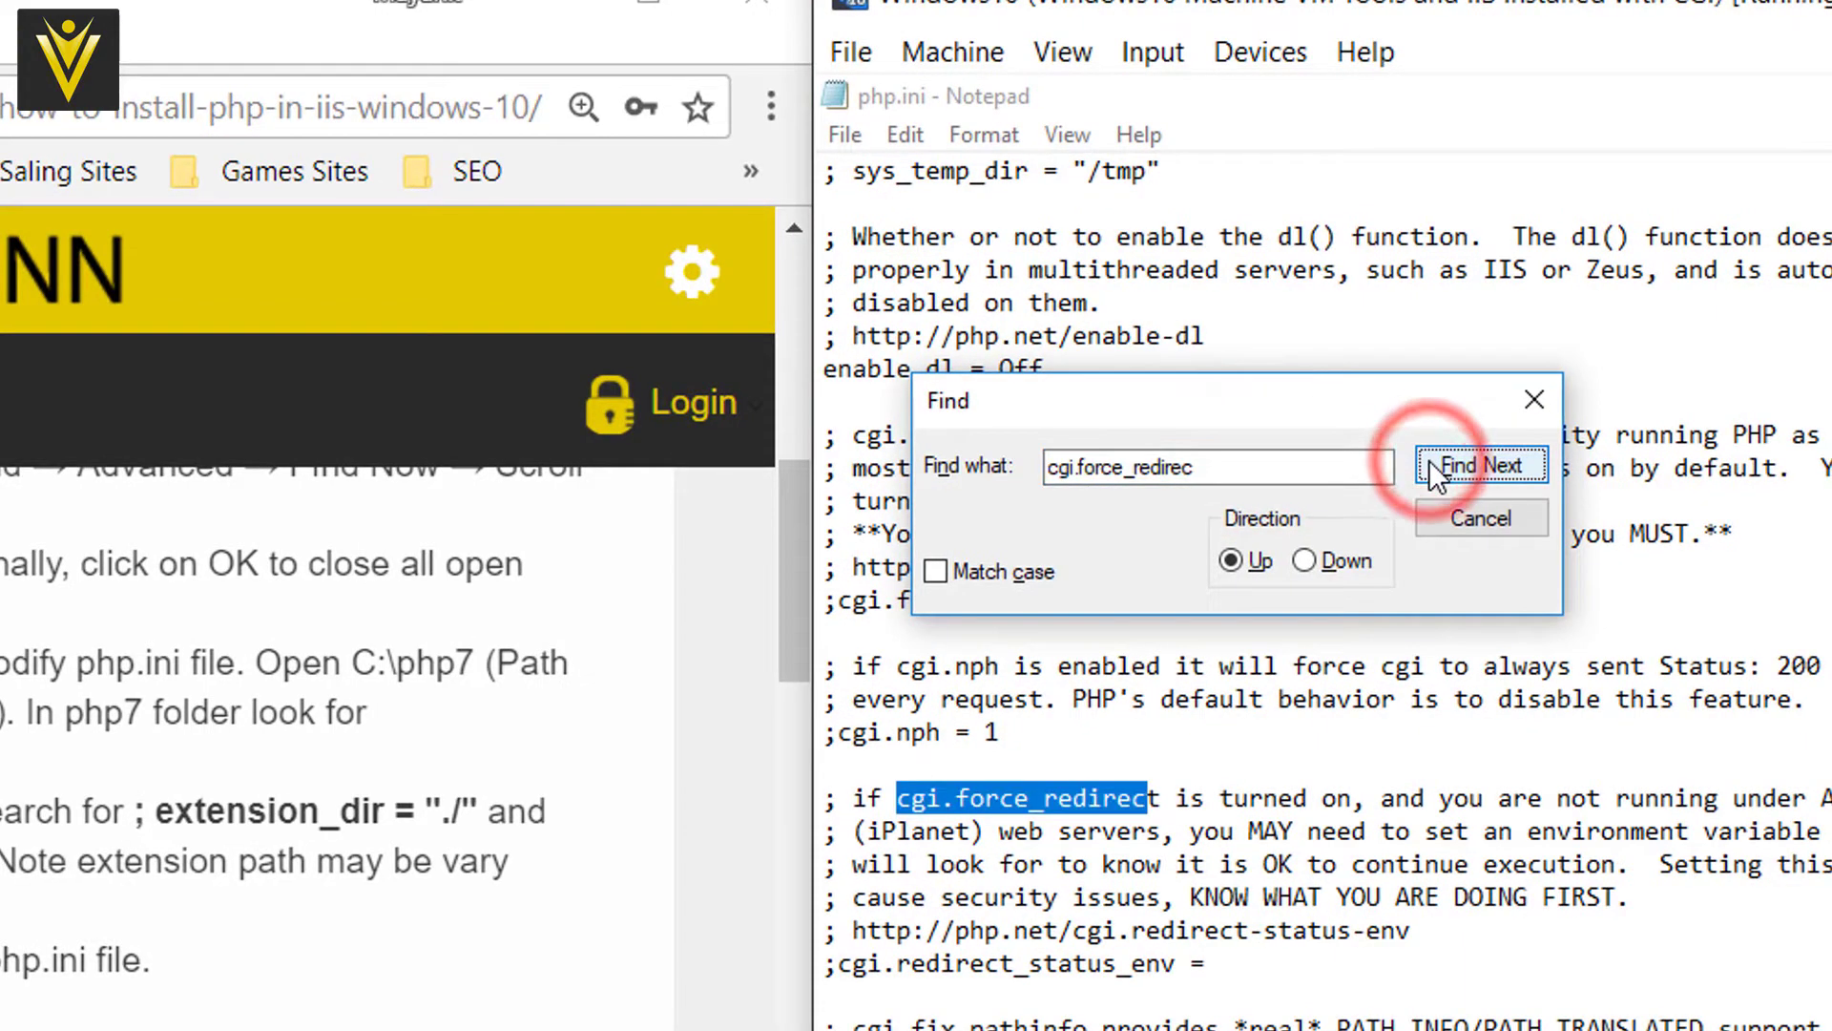
{"action": "left_click", "coordinate": [1428, 460]}
{"action": "left_click_drag", "start_coordinate": [1304, 410], "coordinate": [1460, 1013]}
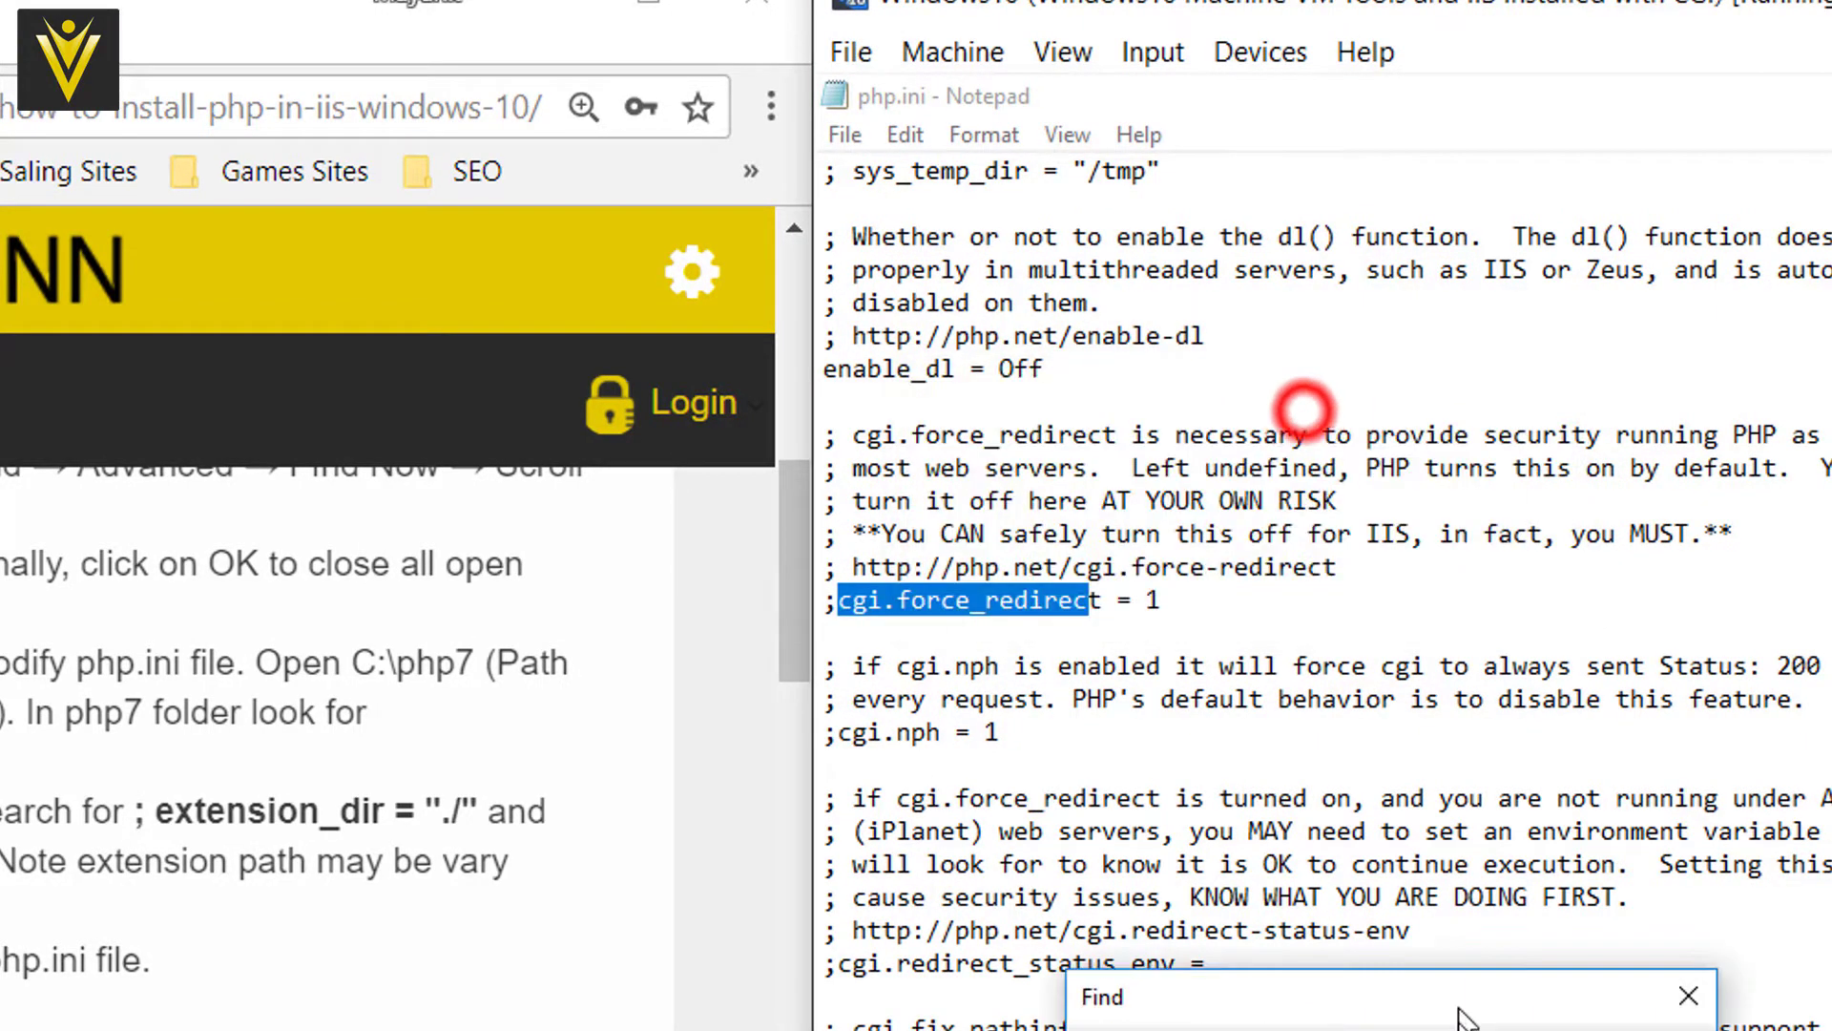
Uncomment the cgi.force_redirect line in php.ini and set its value to 0.
{"action": "left_click", "coordinate": [837, 601]}
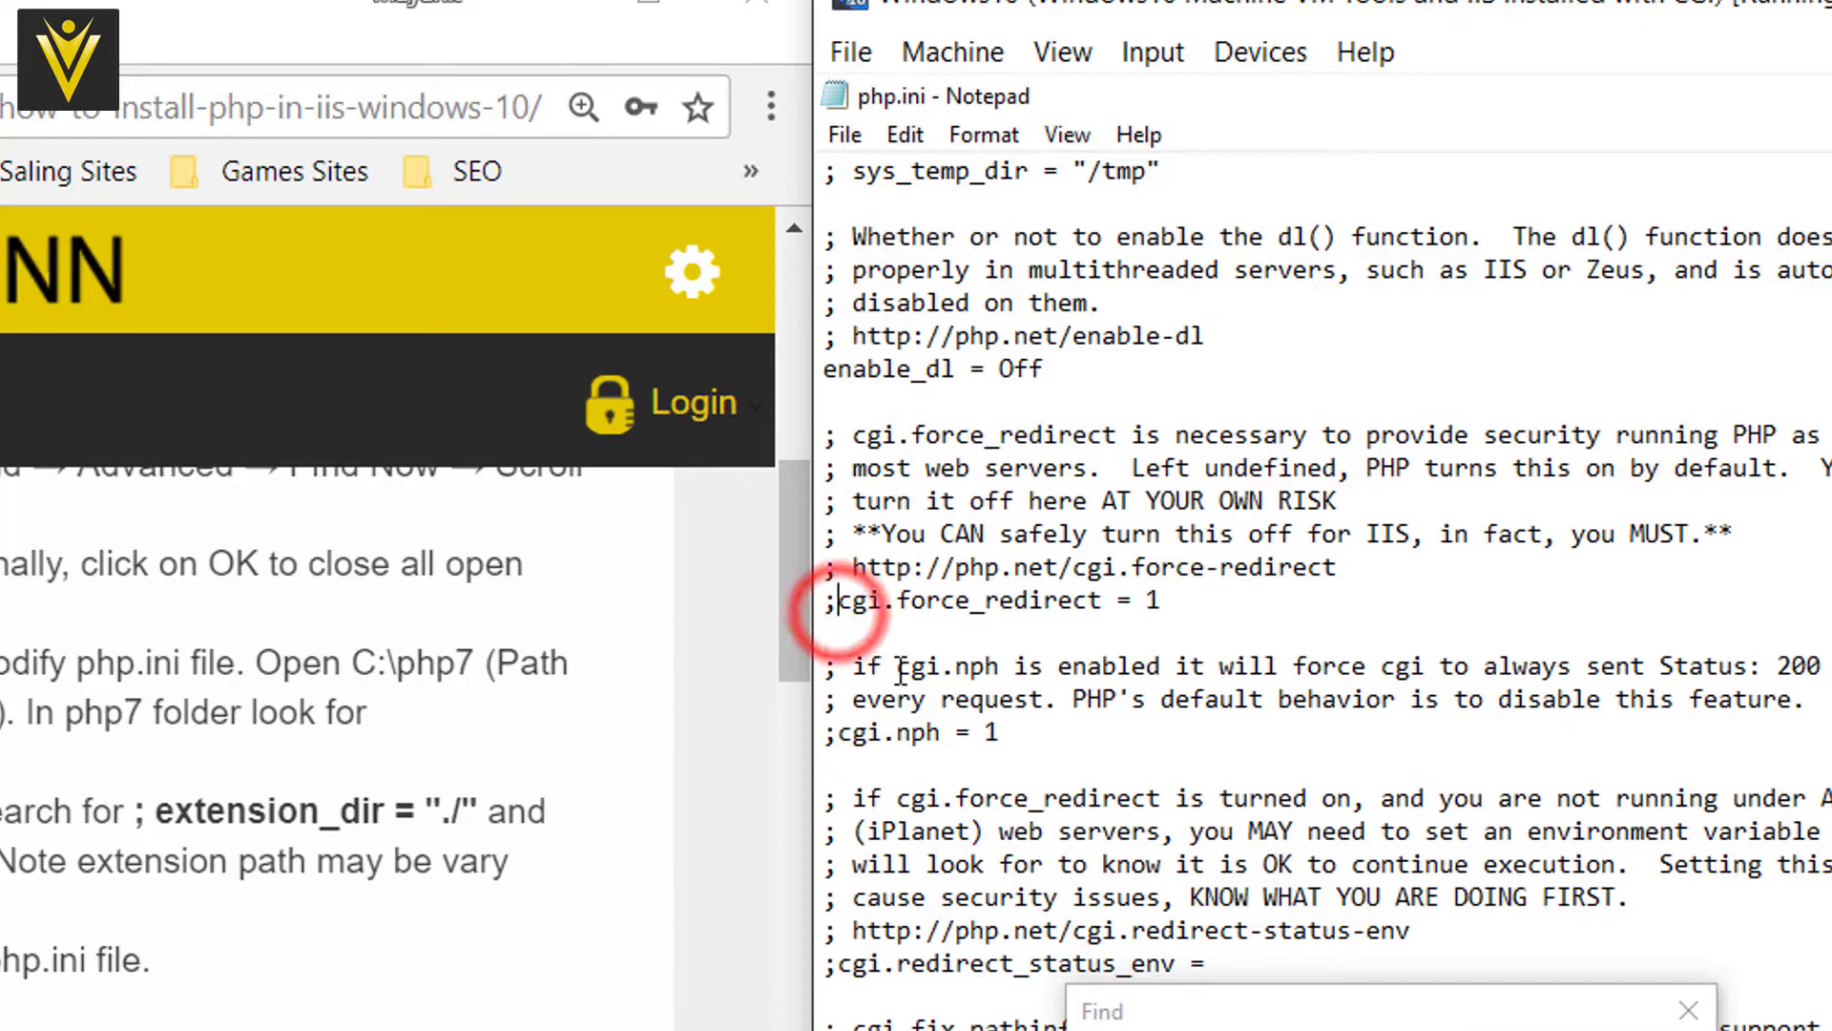
{"action": "key", "text": "BackSpace"}
{"action": "key", "text": "End"}
{"action": "key", "text": "BackSpace"}
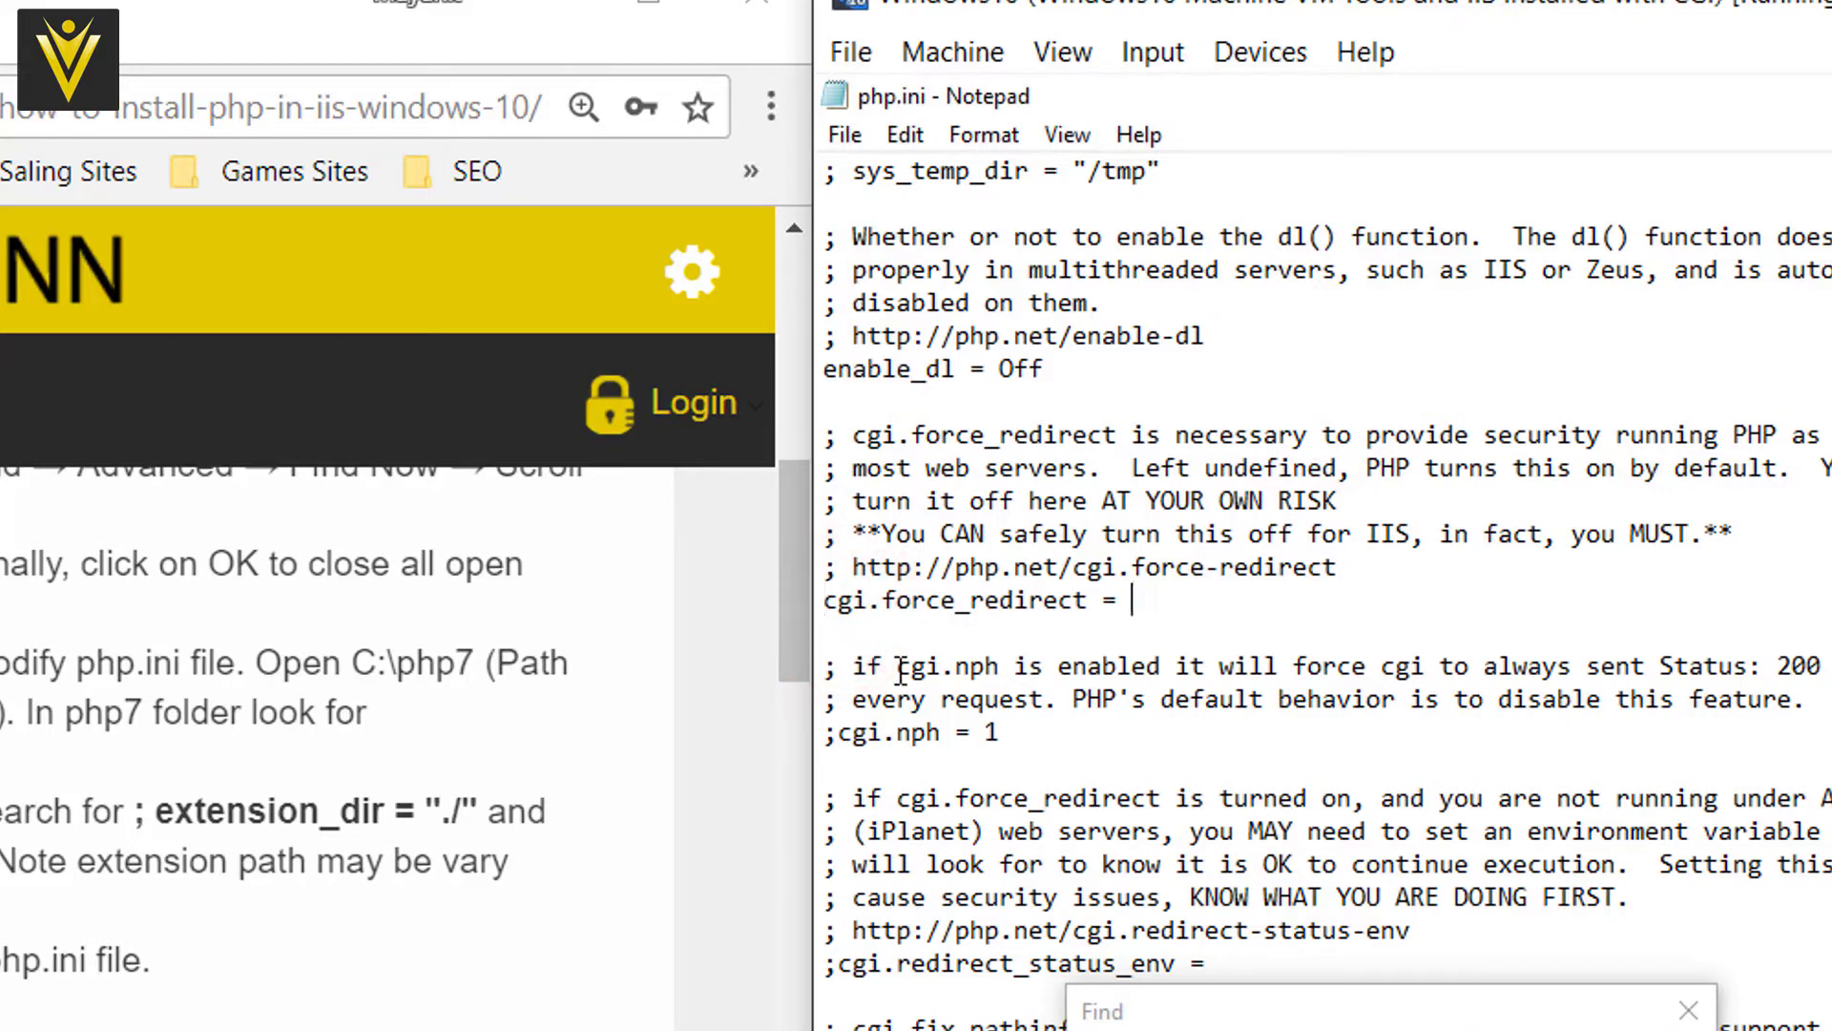
{"action": "type", "text": "0"}
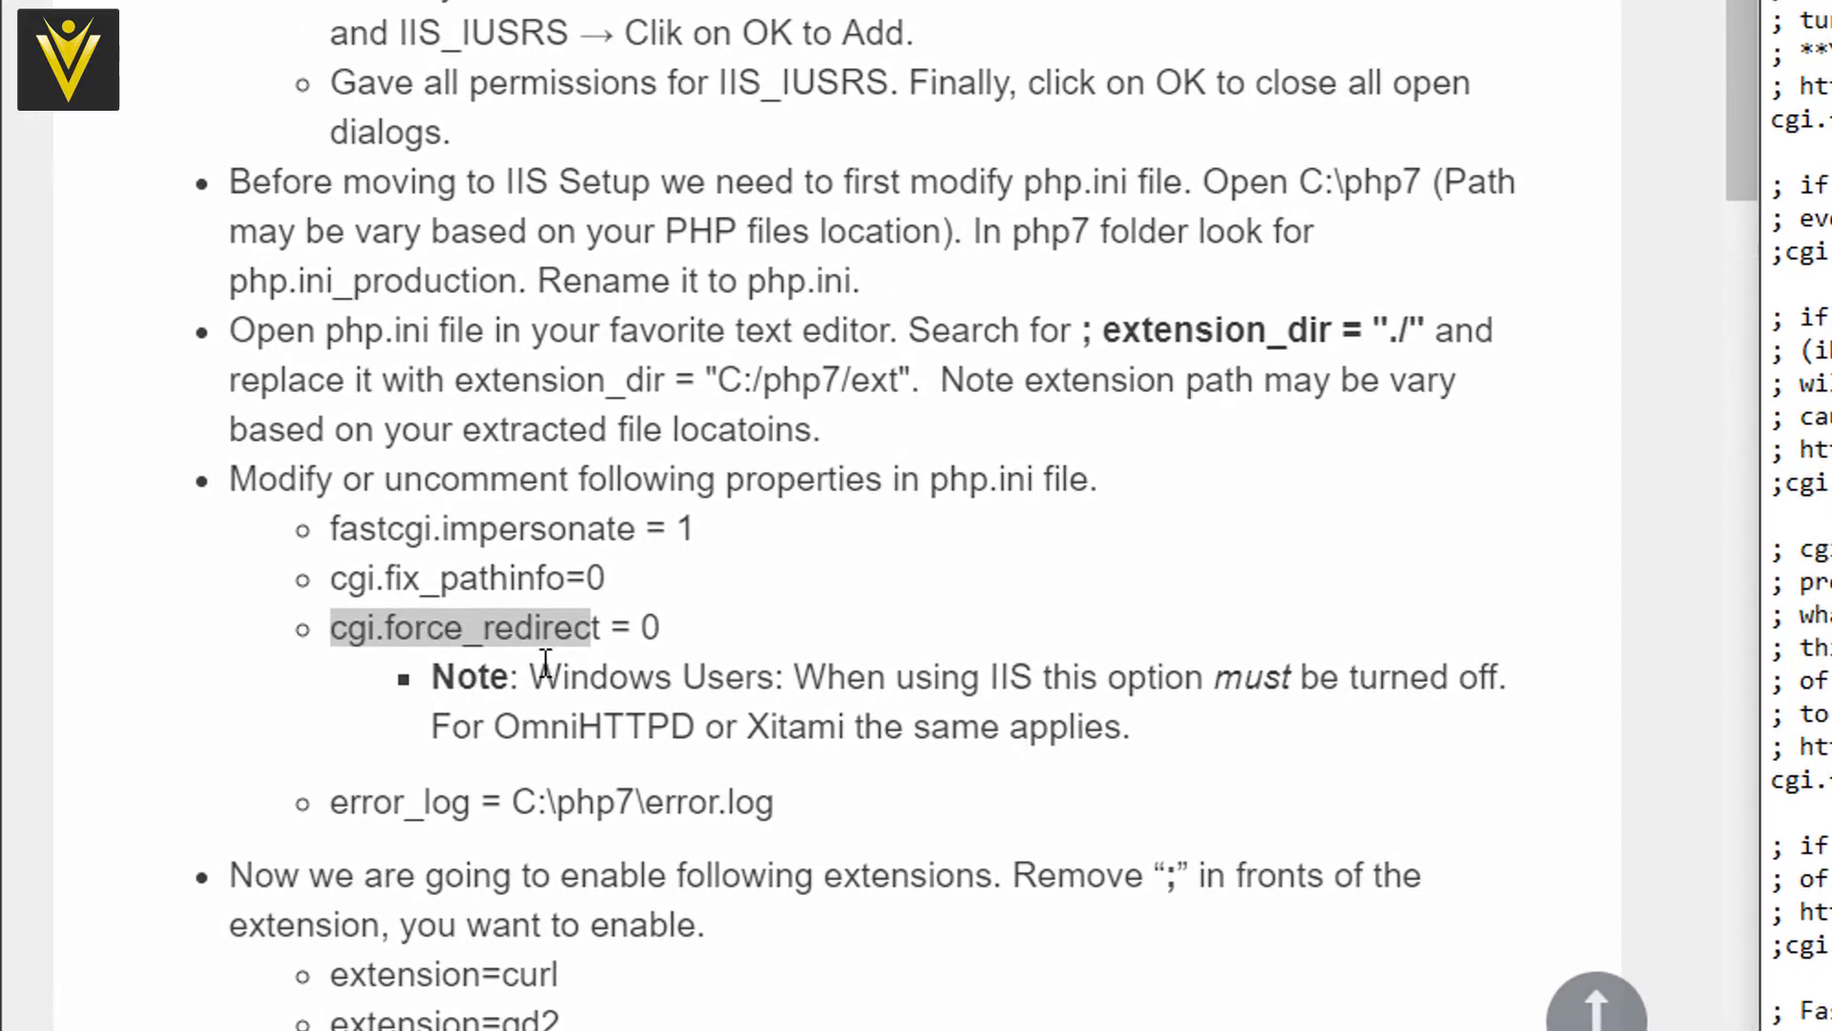
Read the guide's note for Windows users, copy error_log from the guide, and search upward for it in php.ini.
{"action": "left_click_drag", "start_coordinate": [531, 679], "coordinate": [1090, 735]}
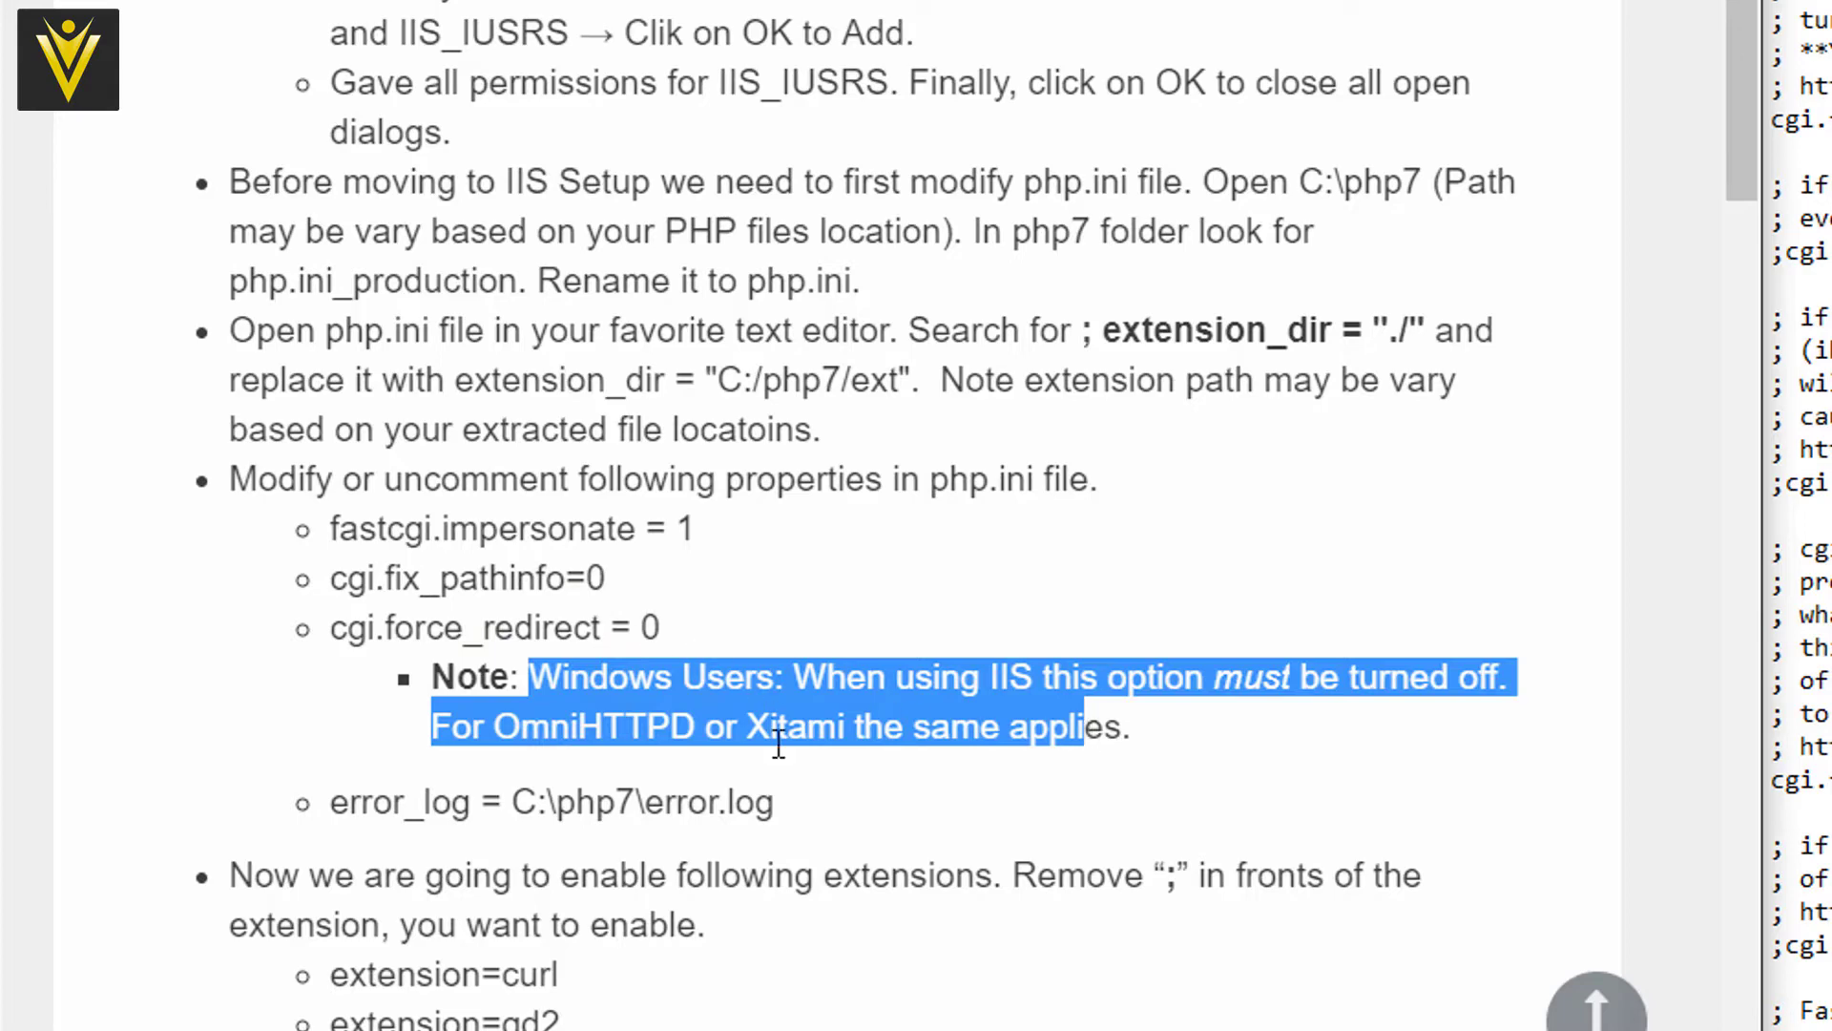
{"action": "scroll", "coordinate": [775, 855], "scroll_direction": "down", "scroll_amount": 1}
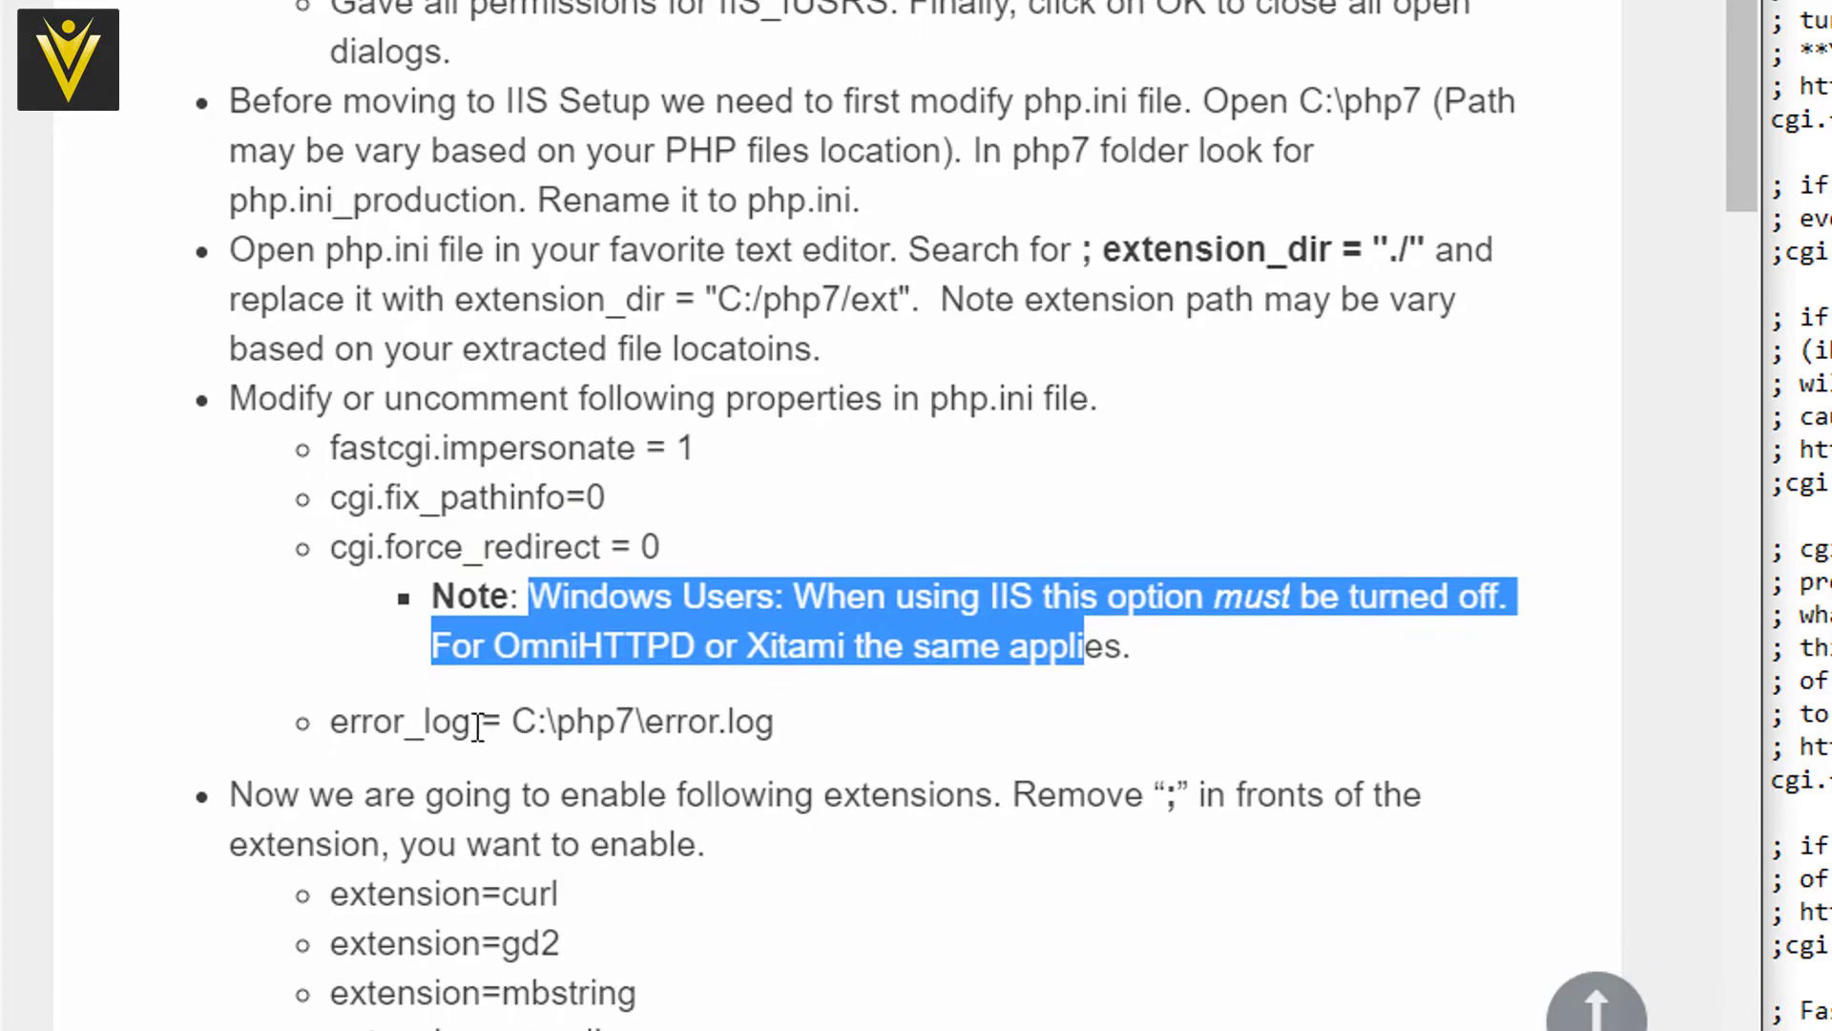
{"action": "left_click_drag", "start_coordinate": [473, 723], "coordinate": [343, 727]}
{"action": "key", "text": "ctrl+c"}
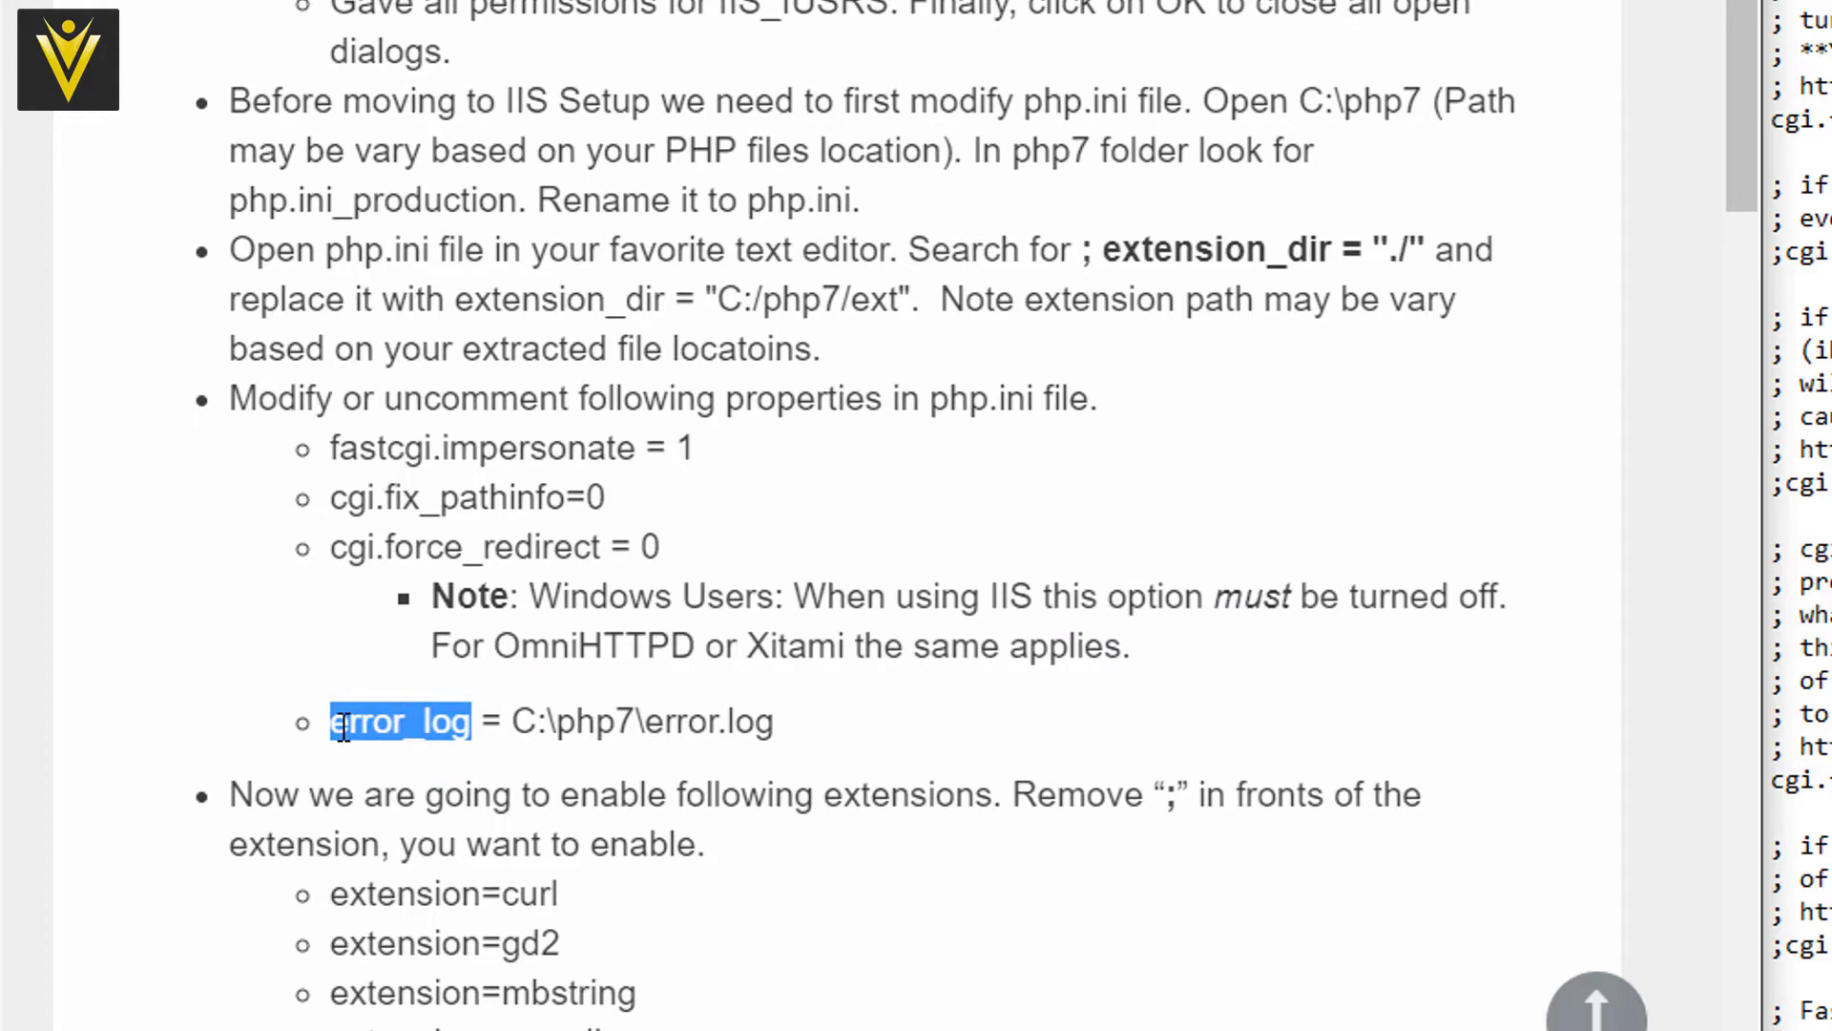
{"action": "key", "text": "alt+Tab"}
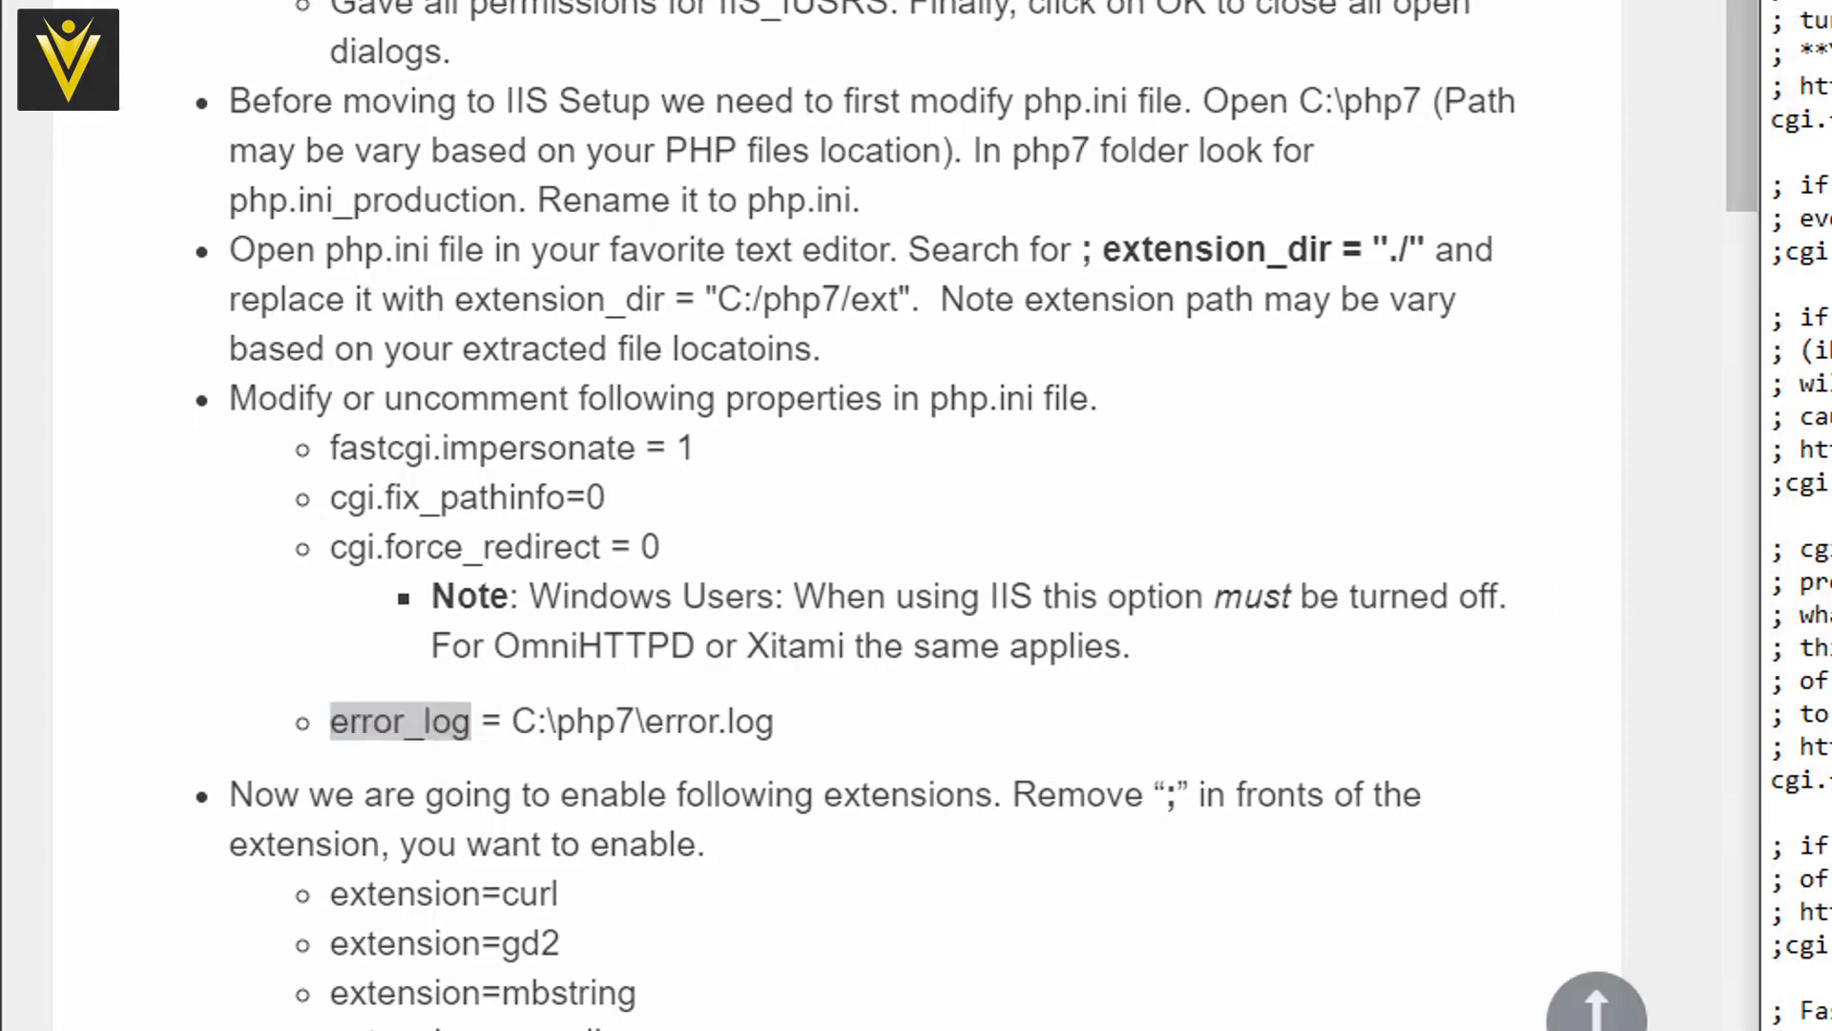
{"action": "key", "text": "ctrl+f"}
{"action": "key", "text": "ctrl+v"}
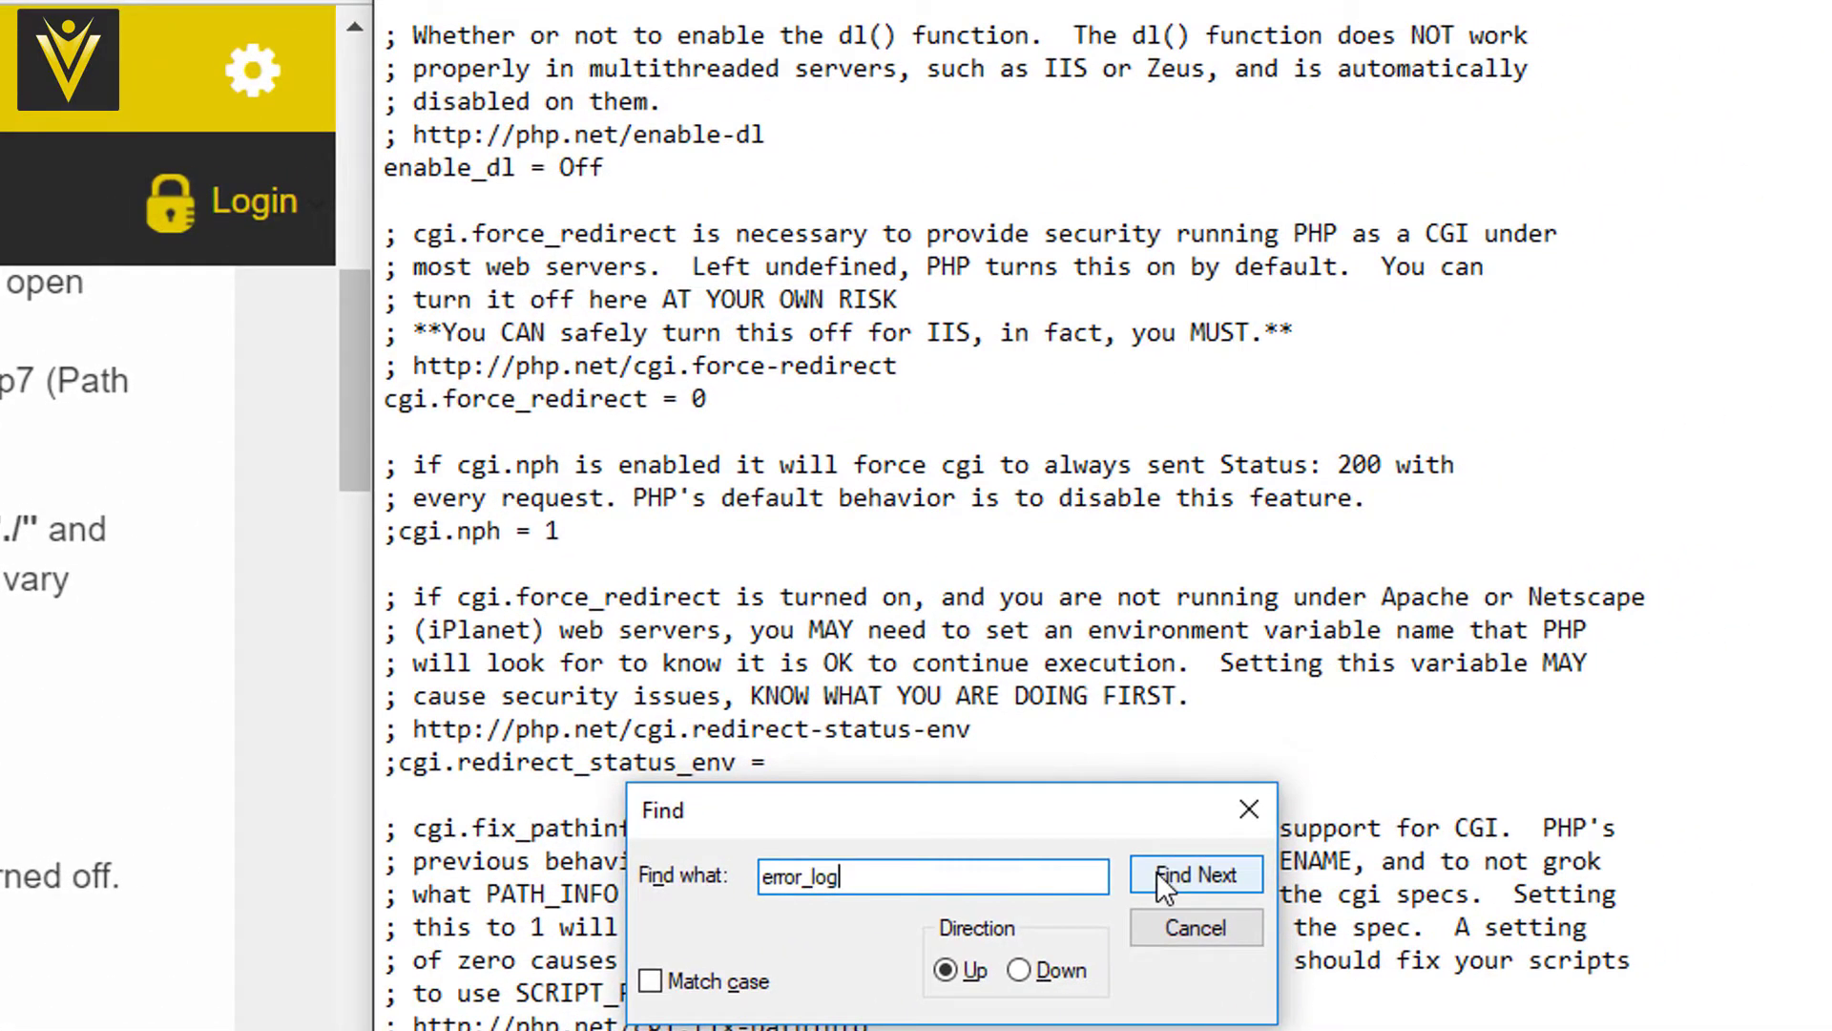
{"action": "left_click", "coordinate": [1156, 872]}
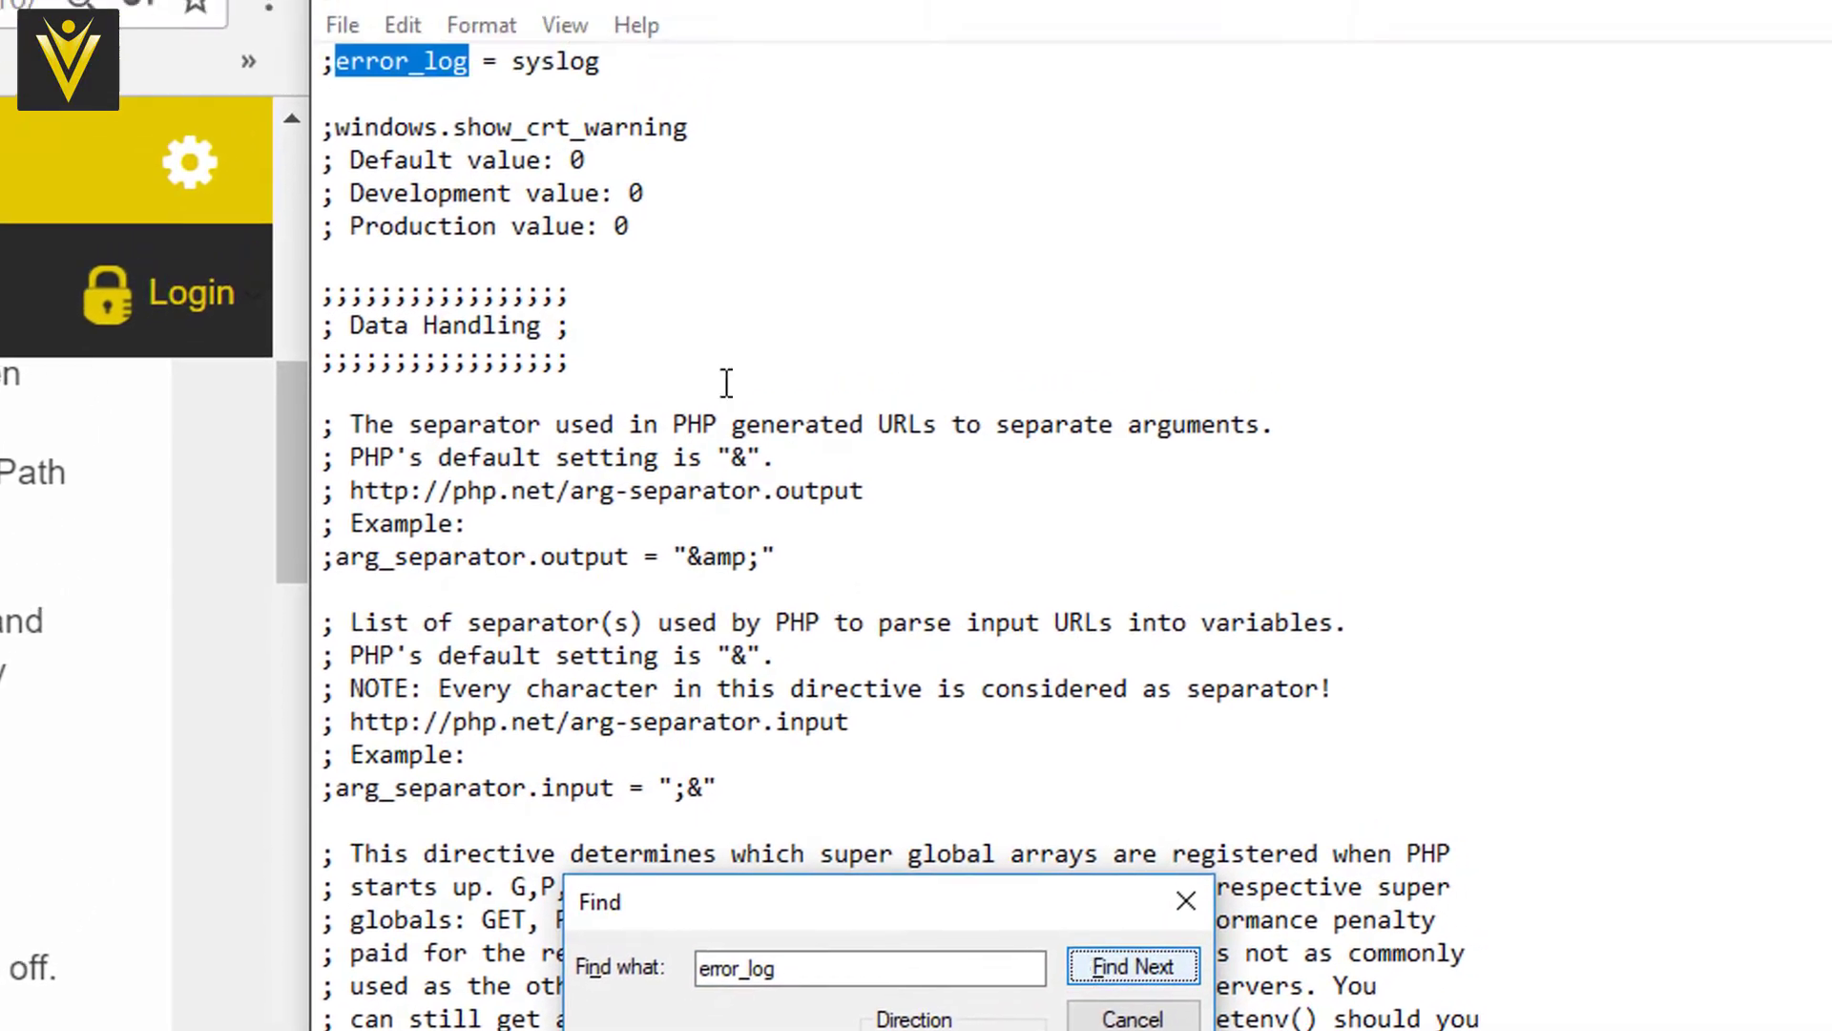
Uncomment the "error_log = php_errors.log" example line in php.ini.
{"action": "scroll", "coordinate": [649, 160], "scroll_direction": "up", "scroll_amount": 9}
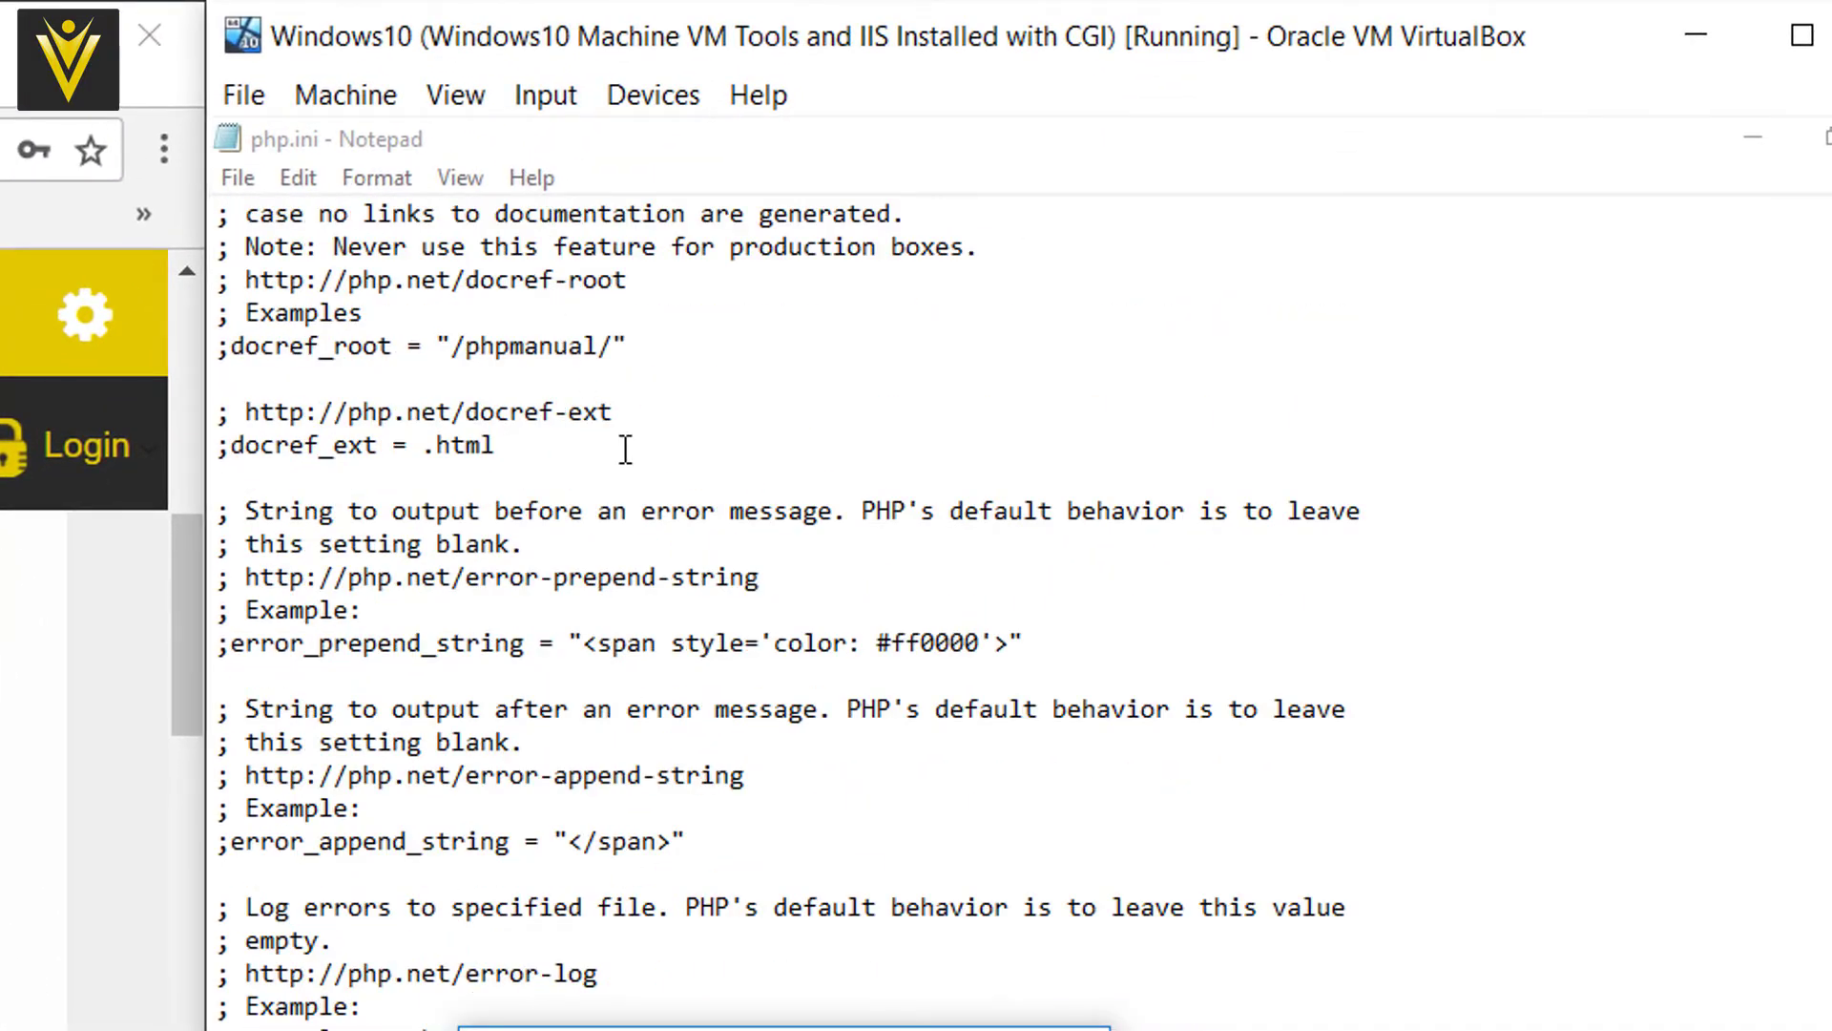
{"action": "key", "text": "Left"}
{"action": "key", "text": "Left"}
{"action": "key", "text": "Left"}
{"action": "key", "text": "Left"}
{"action": "key", "text": "Left"}
{"action": "key", "text": "Left"}
{"action": "key", "text": "Left"}
{"action": "key", "text": "Left"}
{"action": "key", "text": "Left"}
{"action": "key", "text": "Left"}
{"action": "key", "text": "Left"}
{"action": "key", "text": "Left"}
{"action": "key", "text": "Left"}
{"action": "key", "text": "Left"}
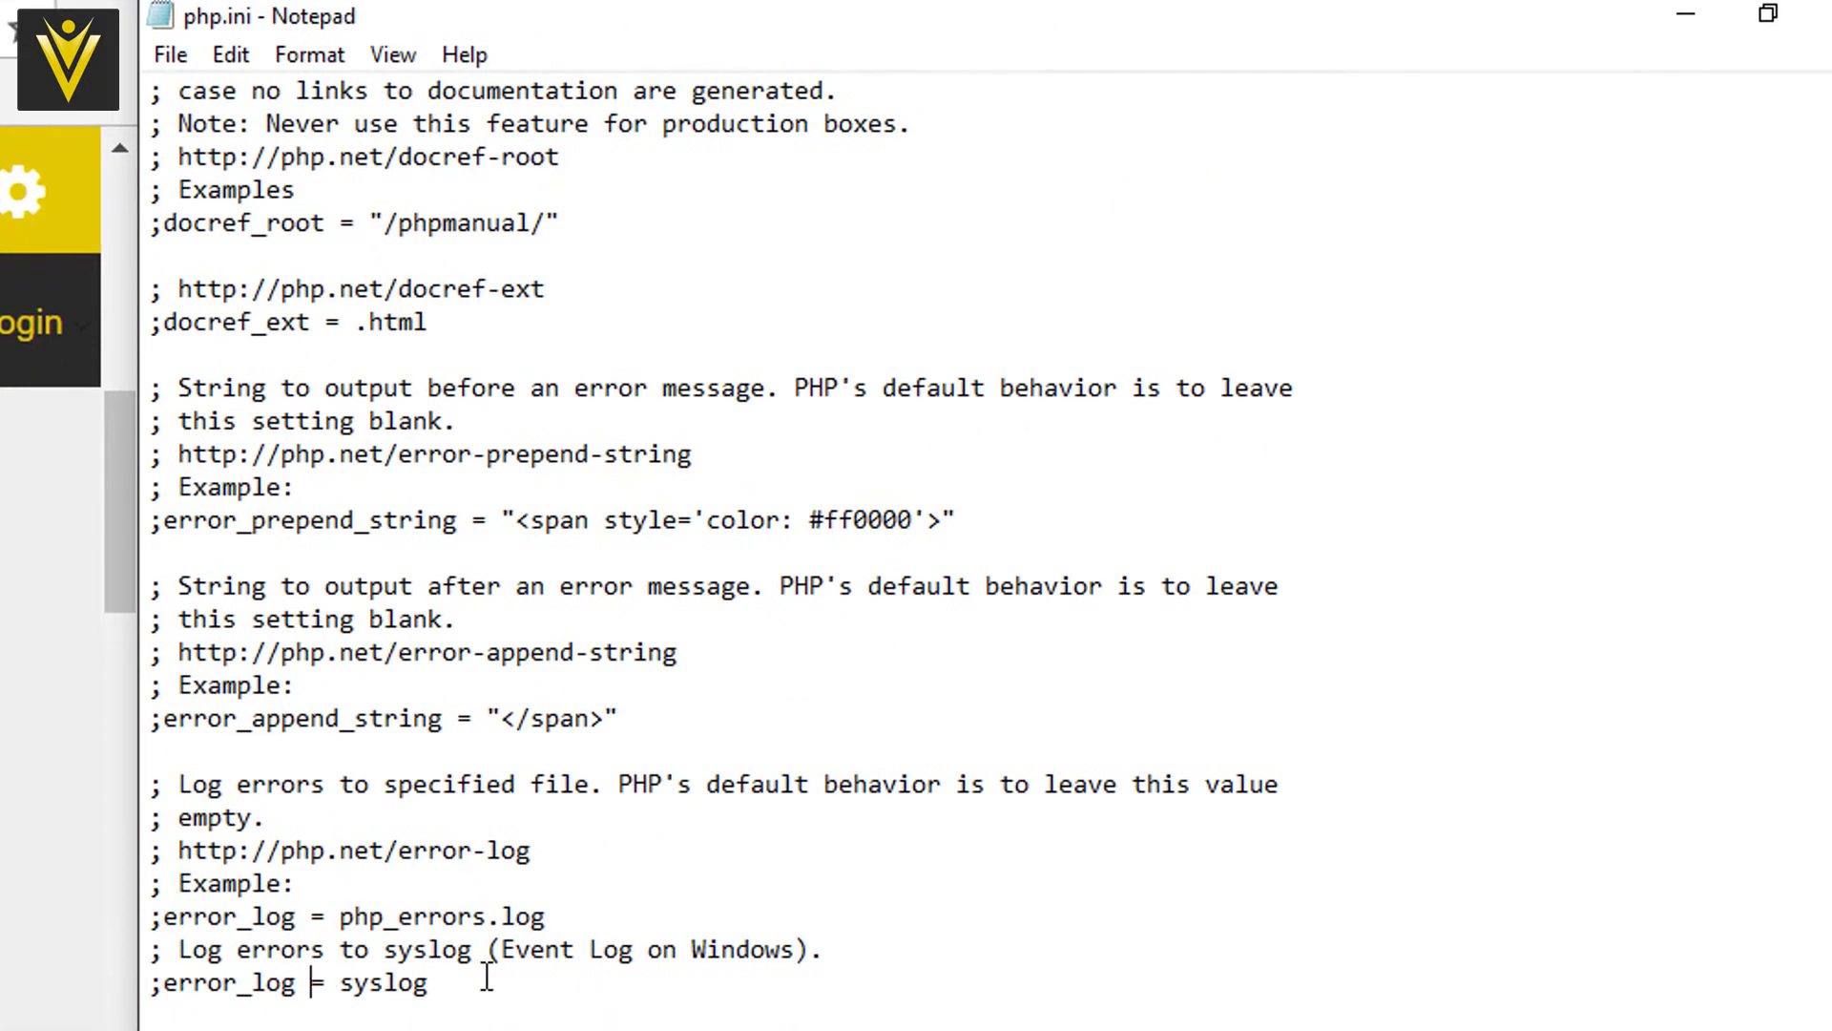
{"action": "key", "text": "Right"}
{"action": "key", "text": "Up"}
{"action": "key", "text": "Right"}
{"action": "key", "text": "BackSpace"}
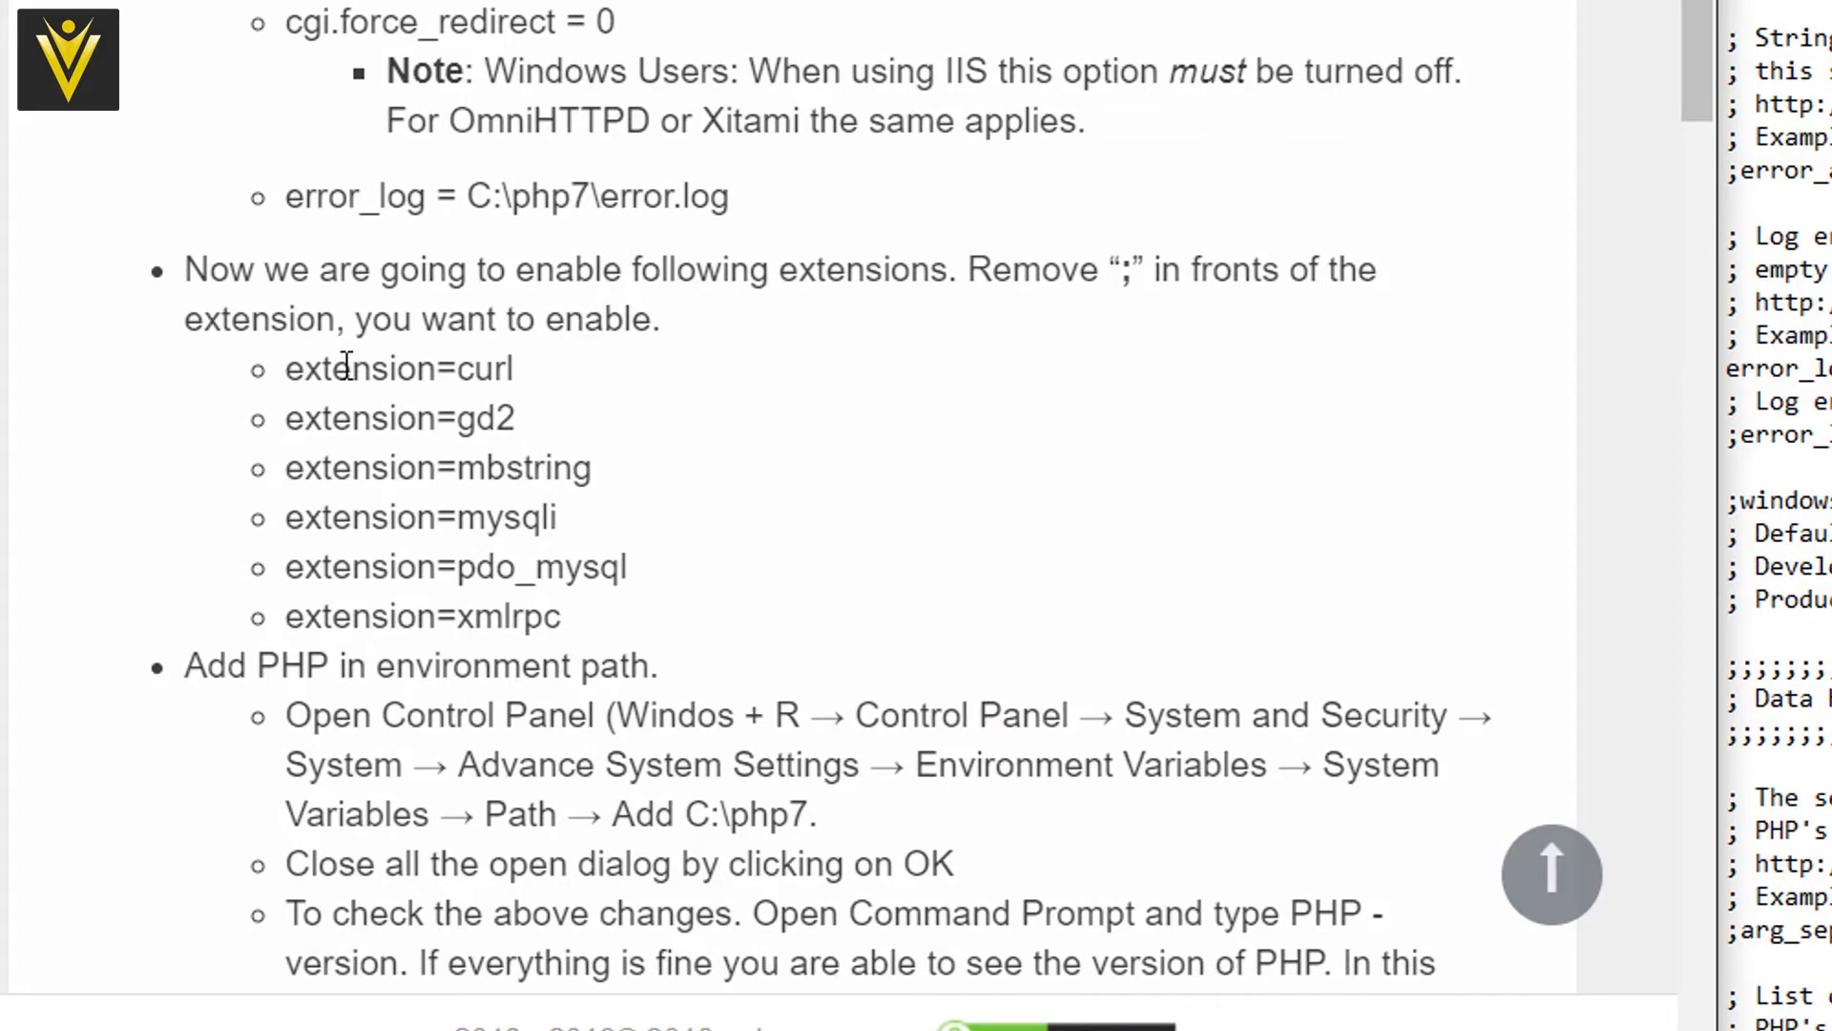
Copy extension=curl from the guide's extension list and search downward for it in php.ini.
{"action": "left_click_drag", "start_coordinate": [288, 370], "coordinate": [516, 371]}
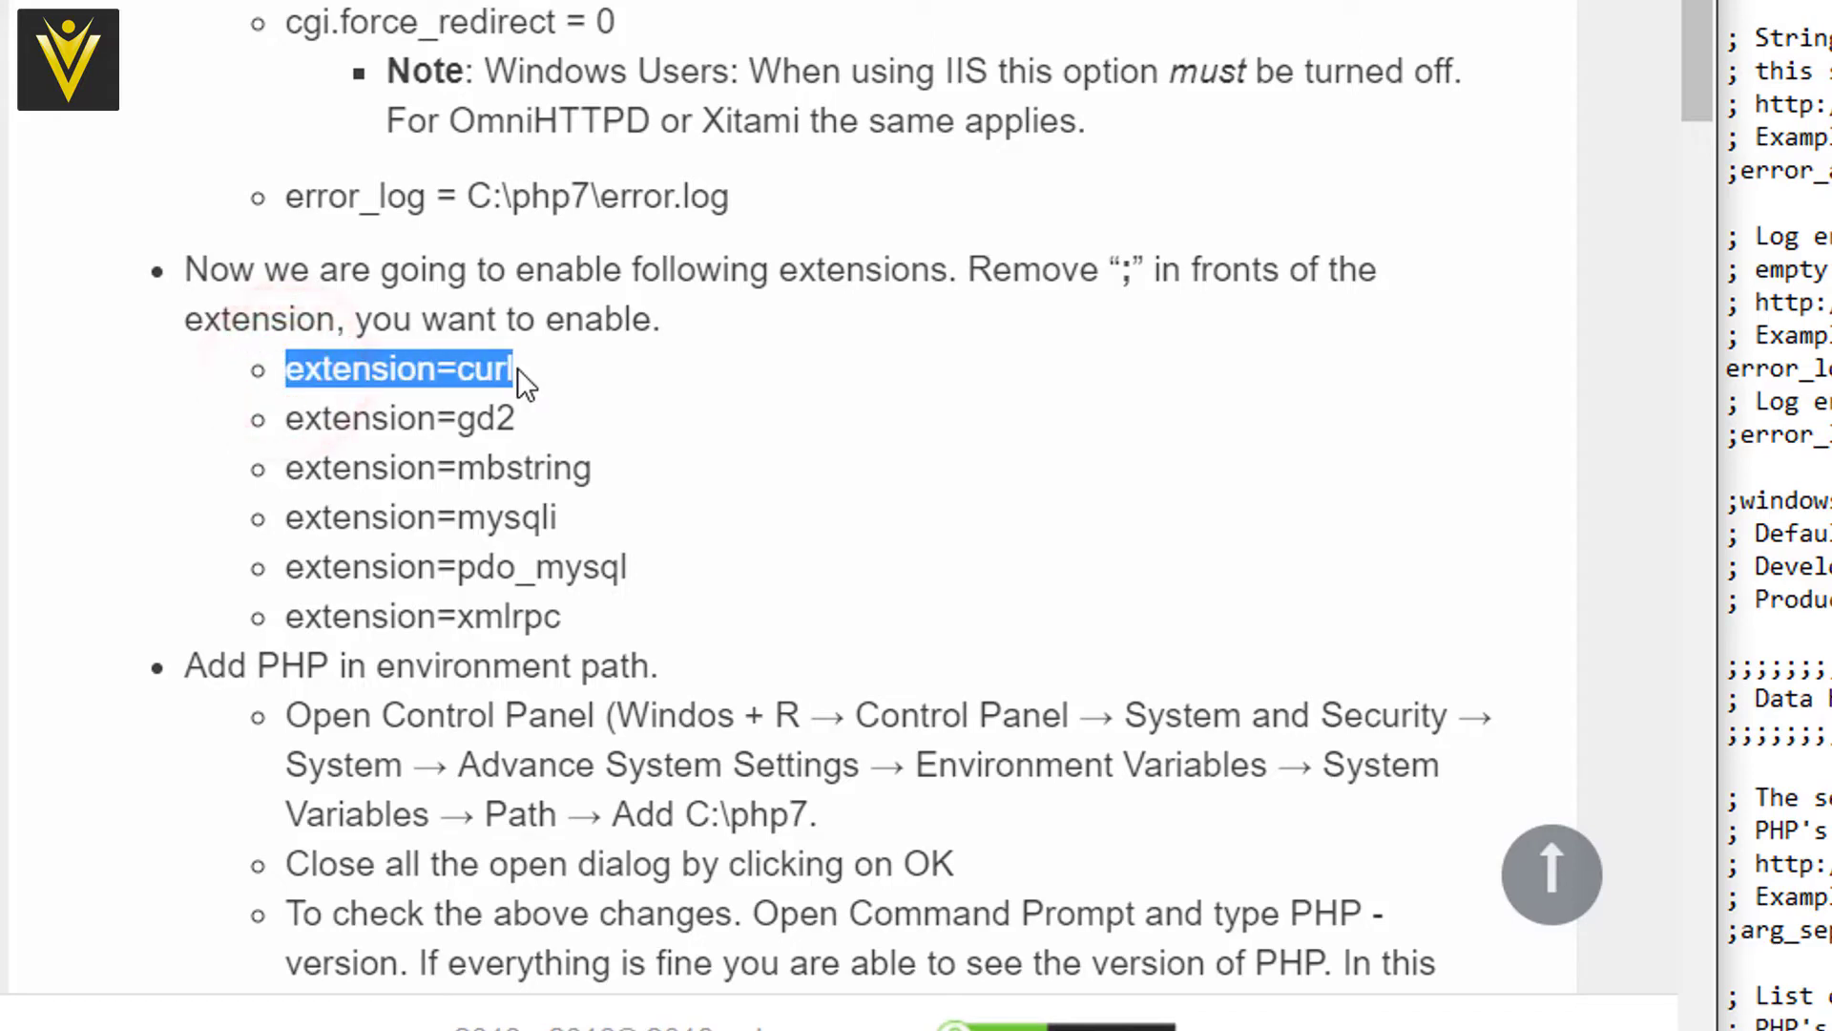
{"action": "key", "text": "ctrl+c"}
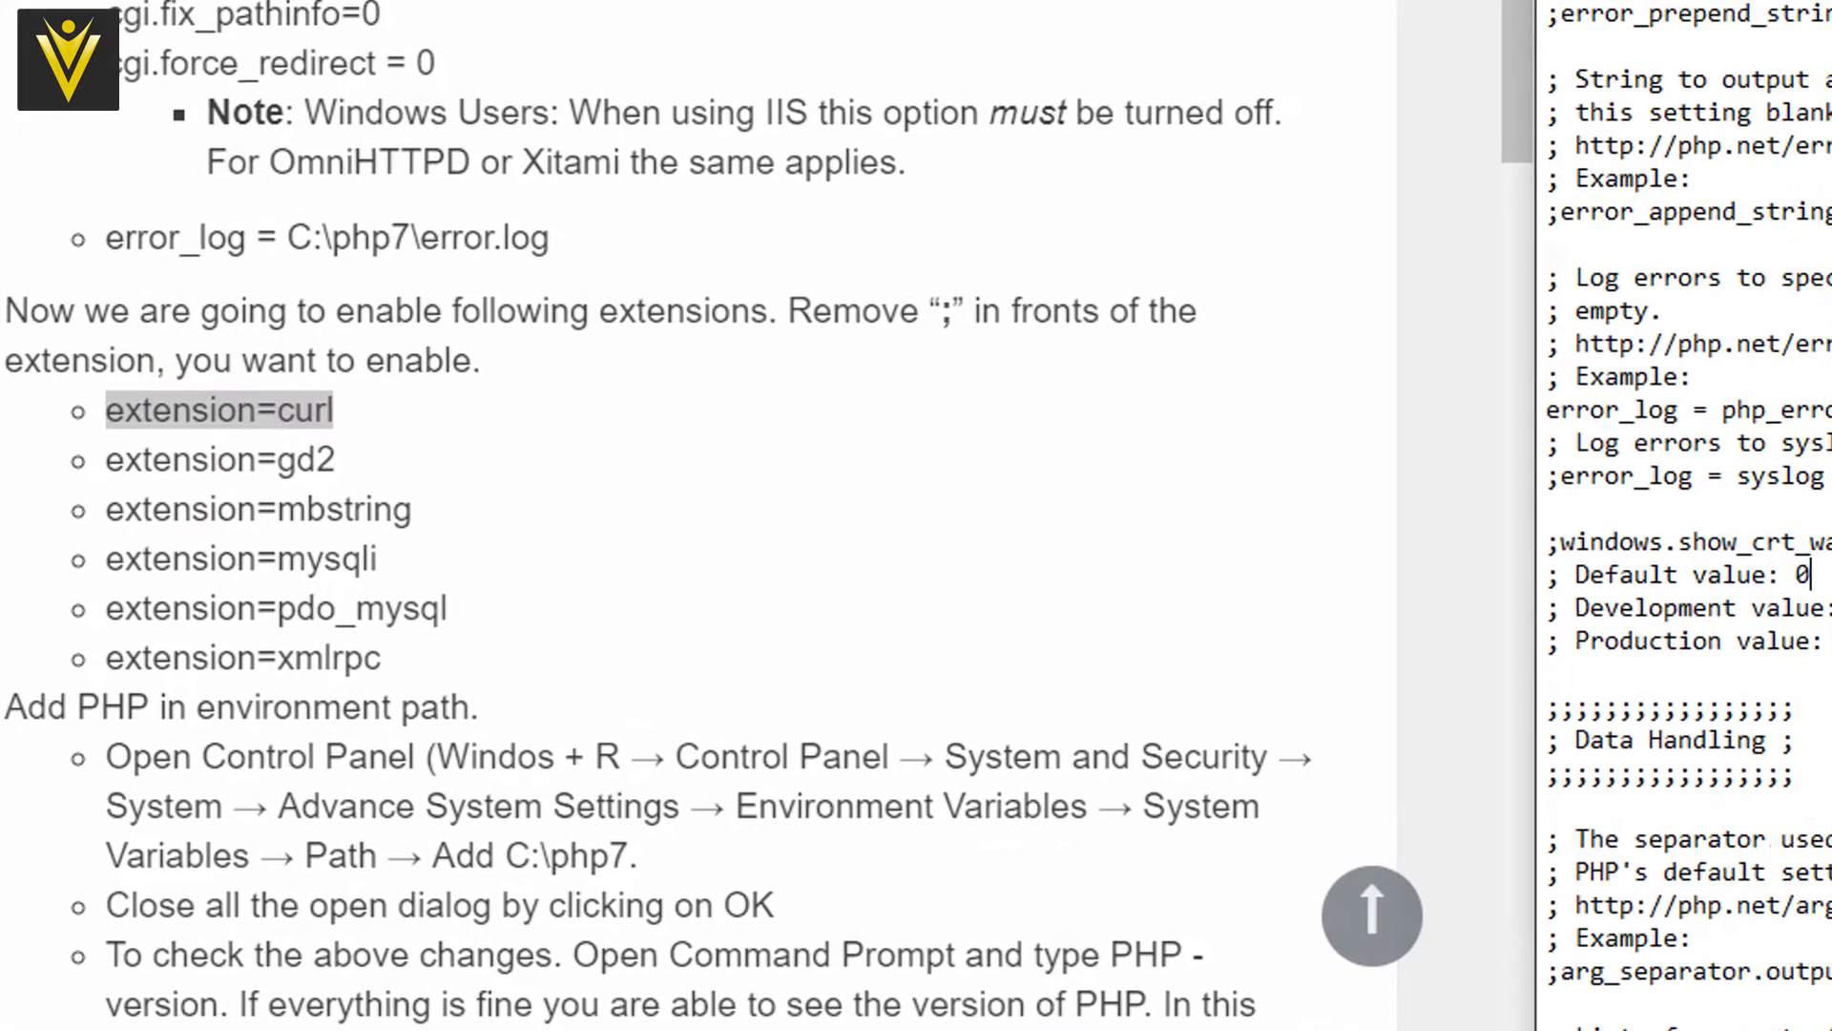
{"action": "left_click", "coordinate": [1174, 786]}
{"action": "key", "text": "ctrl+f"}
{"action": "key", "text": "ctrl+v"}
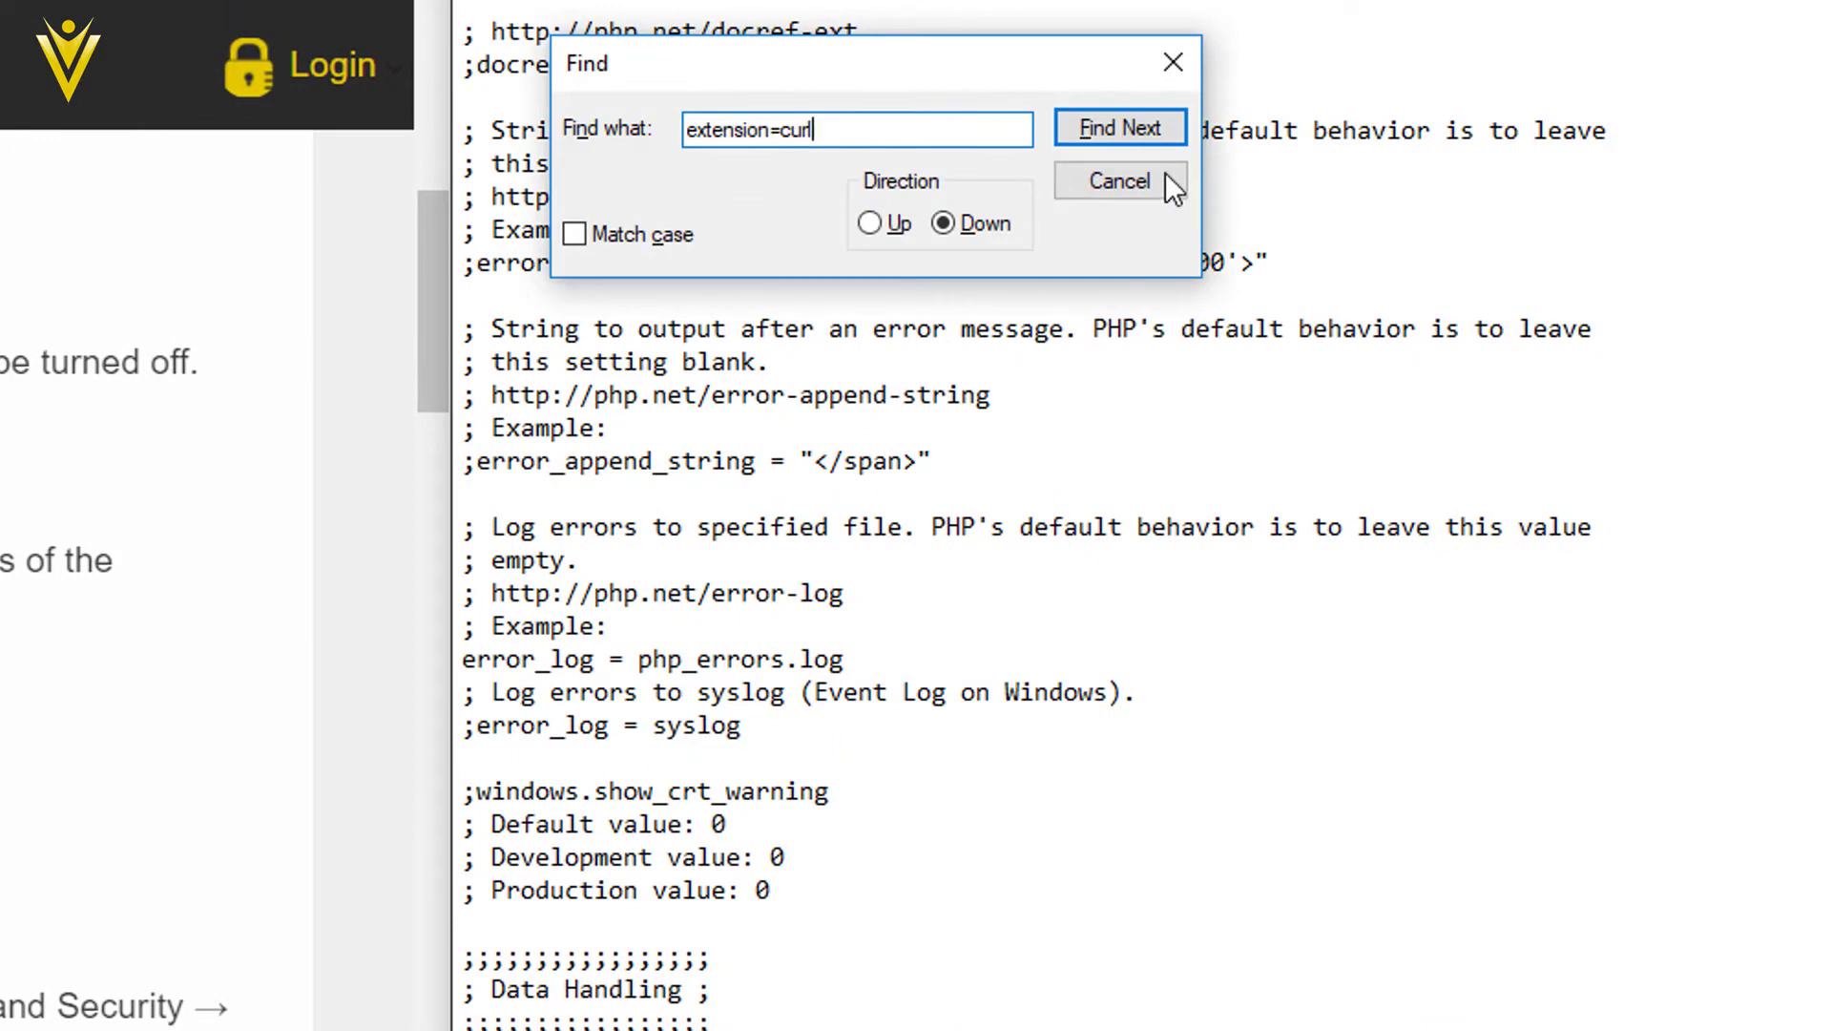
{"action": "left_click", "coordinate": [1128, 131]}
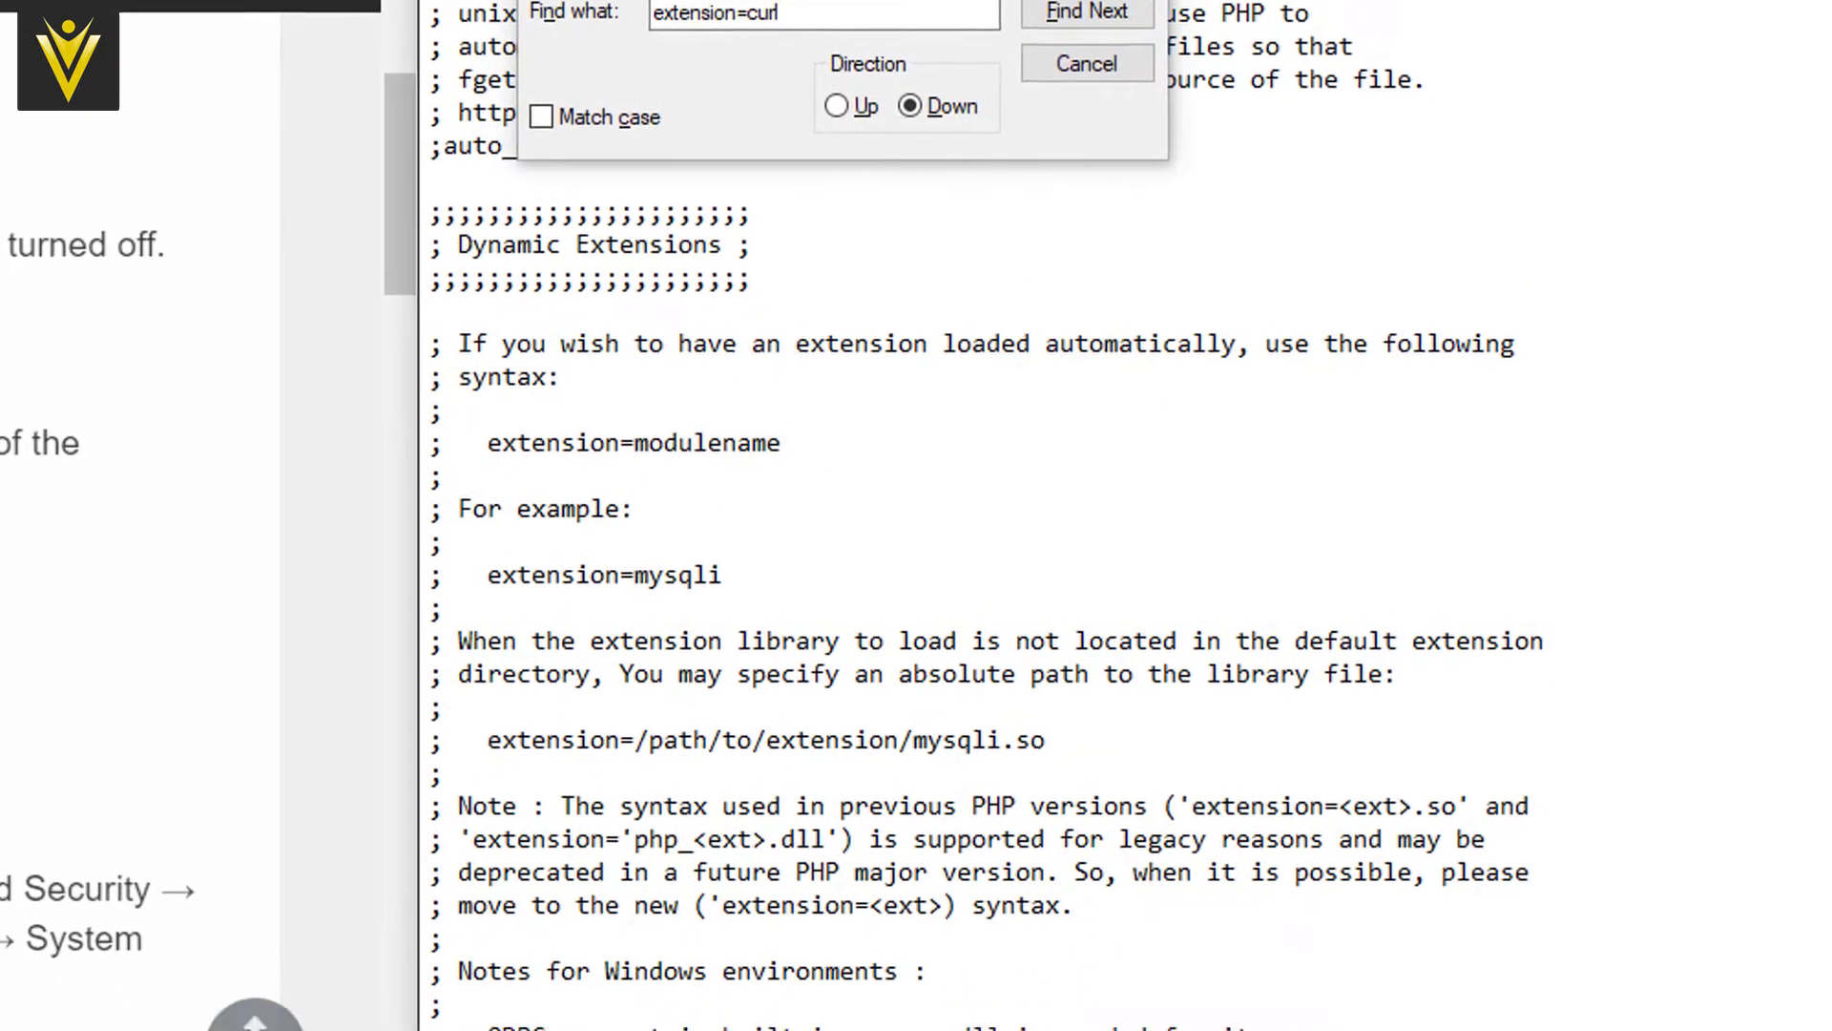
Enable the curl extension by removing the semicolon before extension=curl in php.ini.
{"action": "left_click", "coordinate": [635, 897]}
{"action": "key", "text": "Down"}
{"action": "key", "text": "Down"}
{"action": "key", "text": "Down"}
{"action": "key", "text": "Home"}
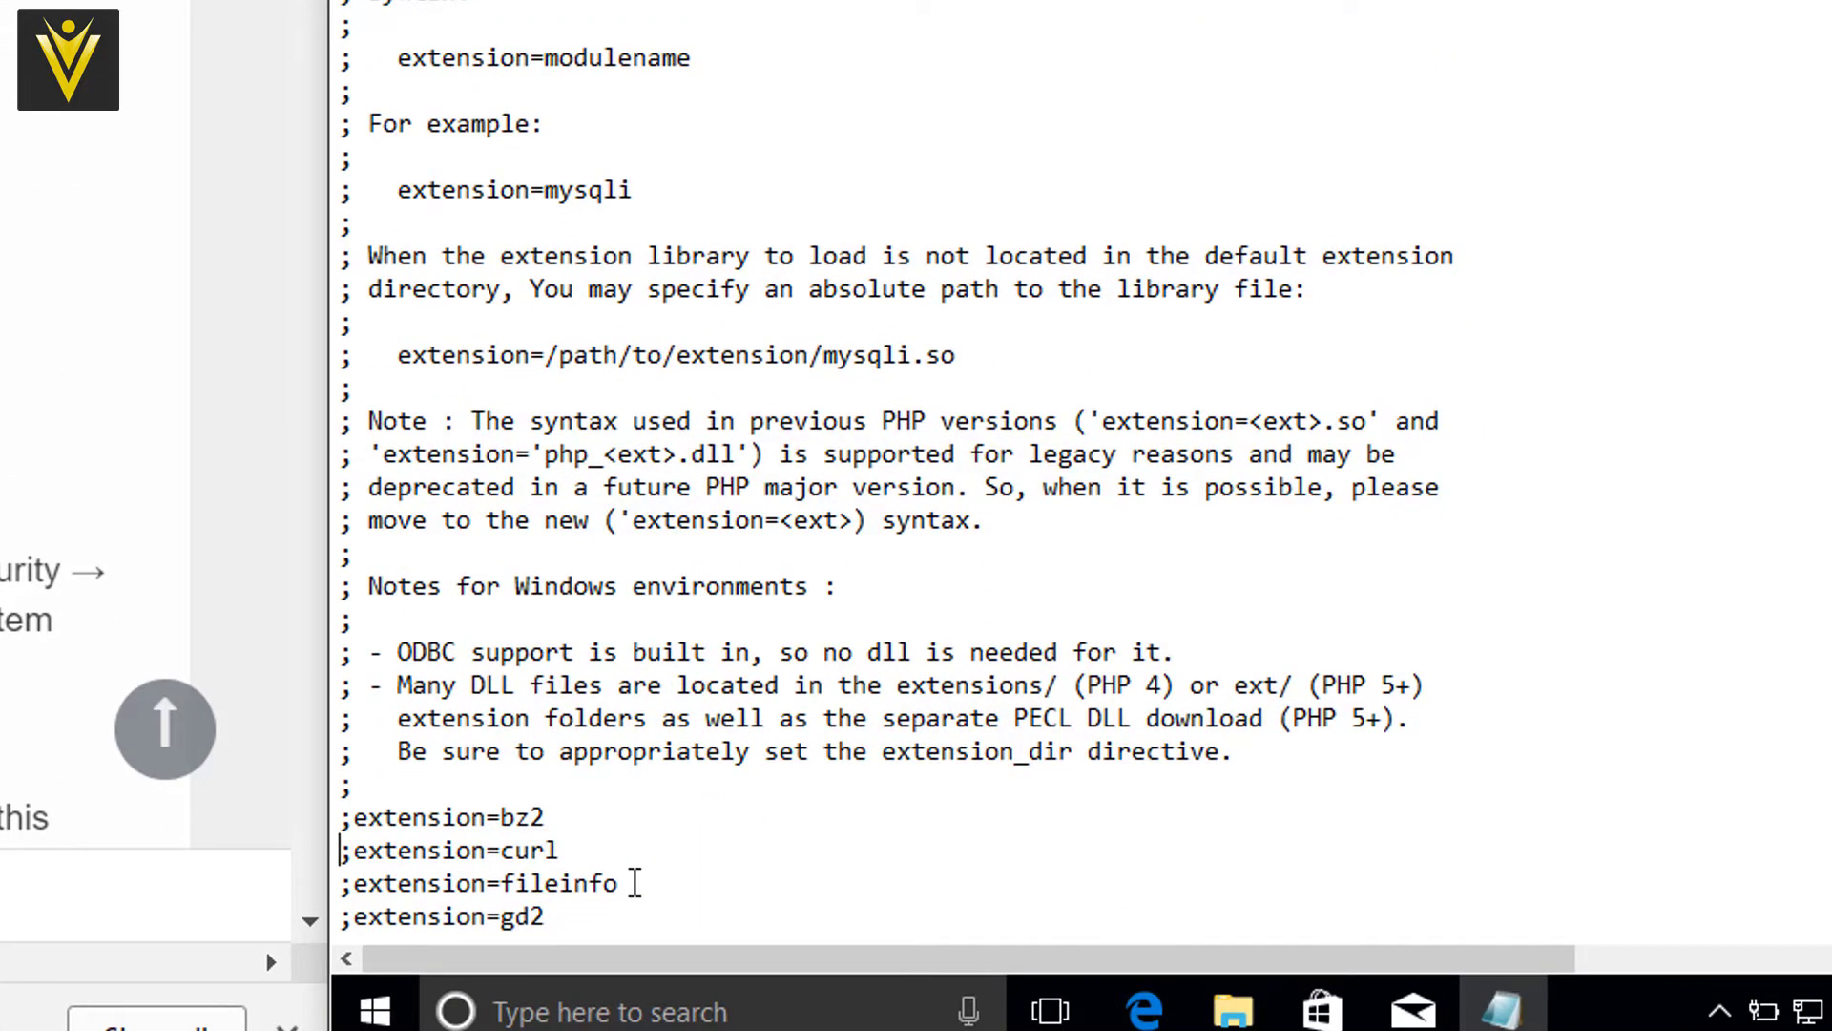
{"action": "key", "text": "Right"}
{"action": "key", "text": "BackSpace"}
Enable the gd2 extension by removing the semicolon before extension=gd2.
{"action": "key", "text": "Down"}
{"action": "key", "text": "Down"}
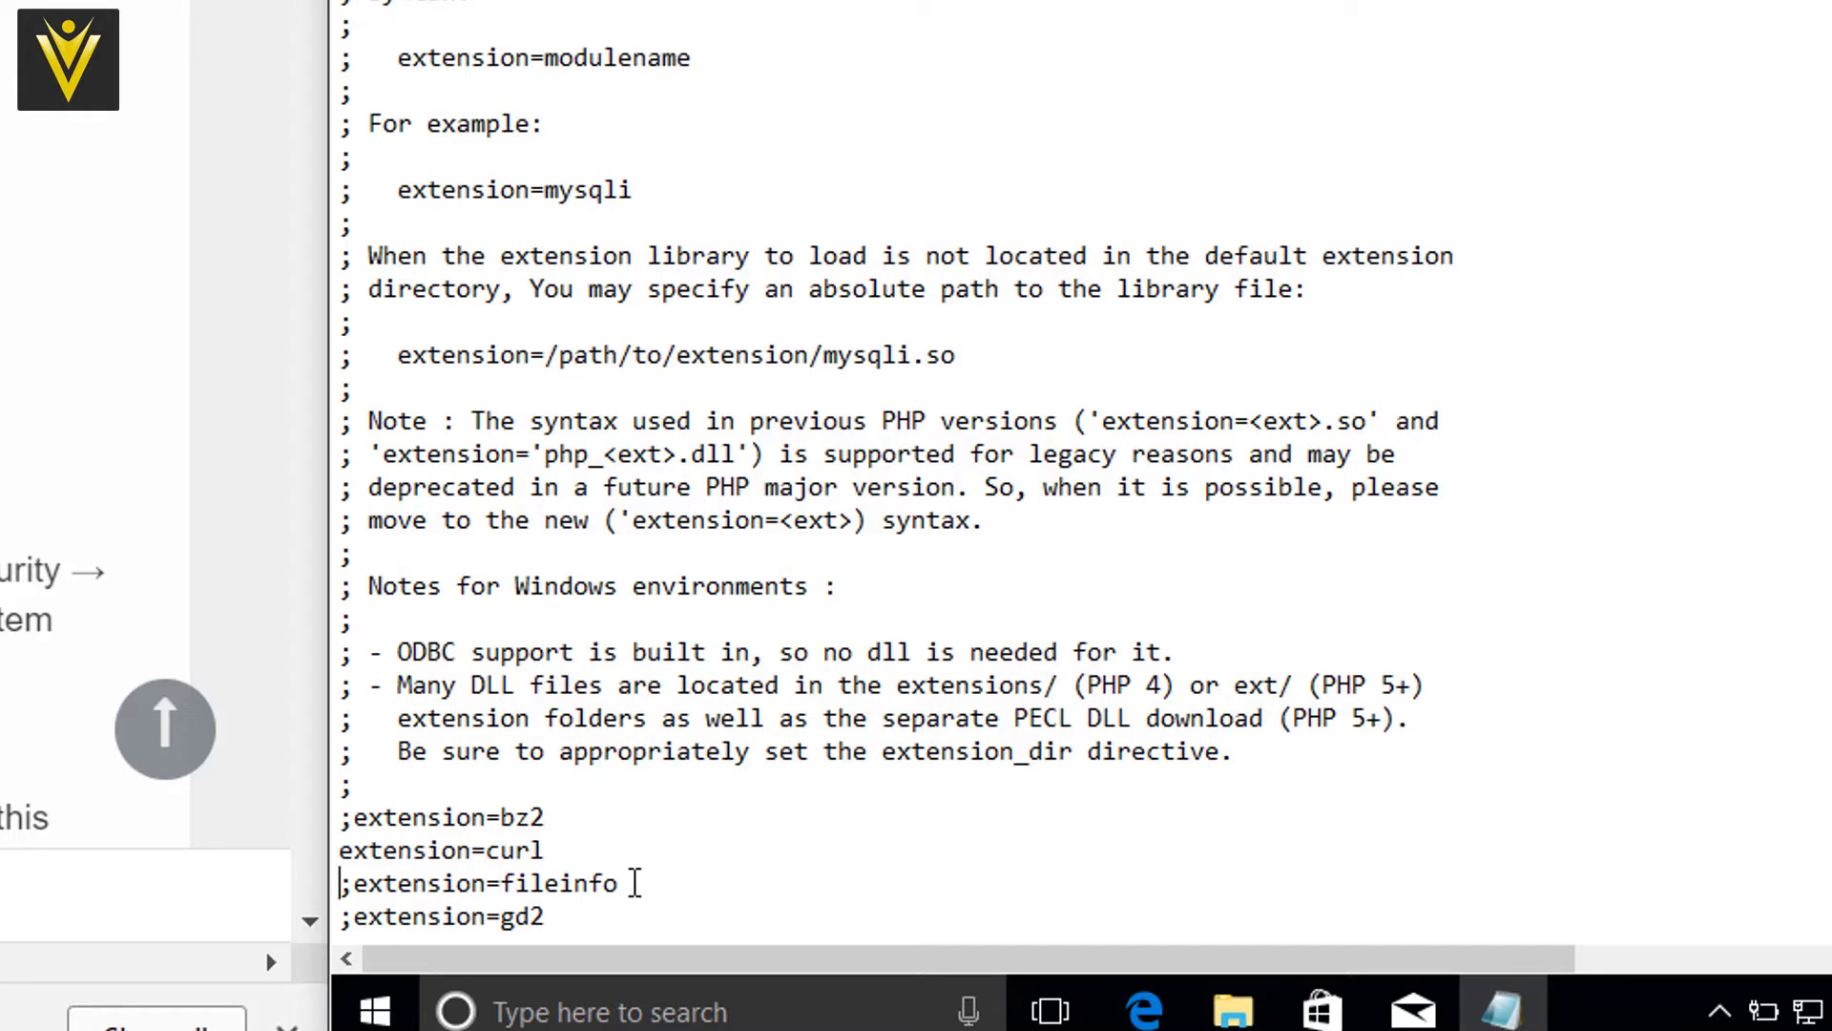
{"action": "key", "text": "Right"}
{"action": "key", "text": "BackSpace"}
Enable the mbstring extension by removing the semicolon before extension=mbstring.
{"action": "key", "text": "Down"}
{"action": "key", "text": "Down"}
{"action": "key", "text": "Down"}
{"action": "key", "text": "Down"}
{"action": "key", "text": "Down"}
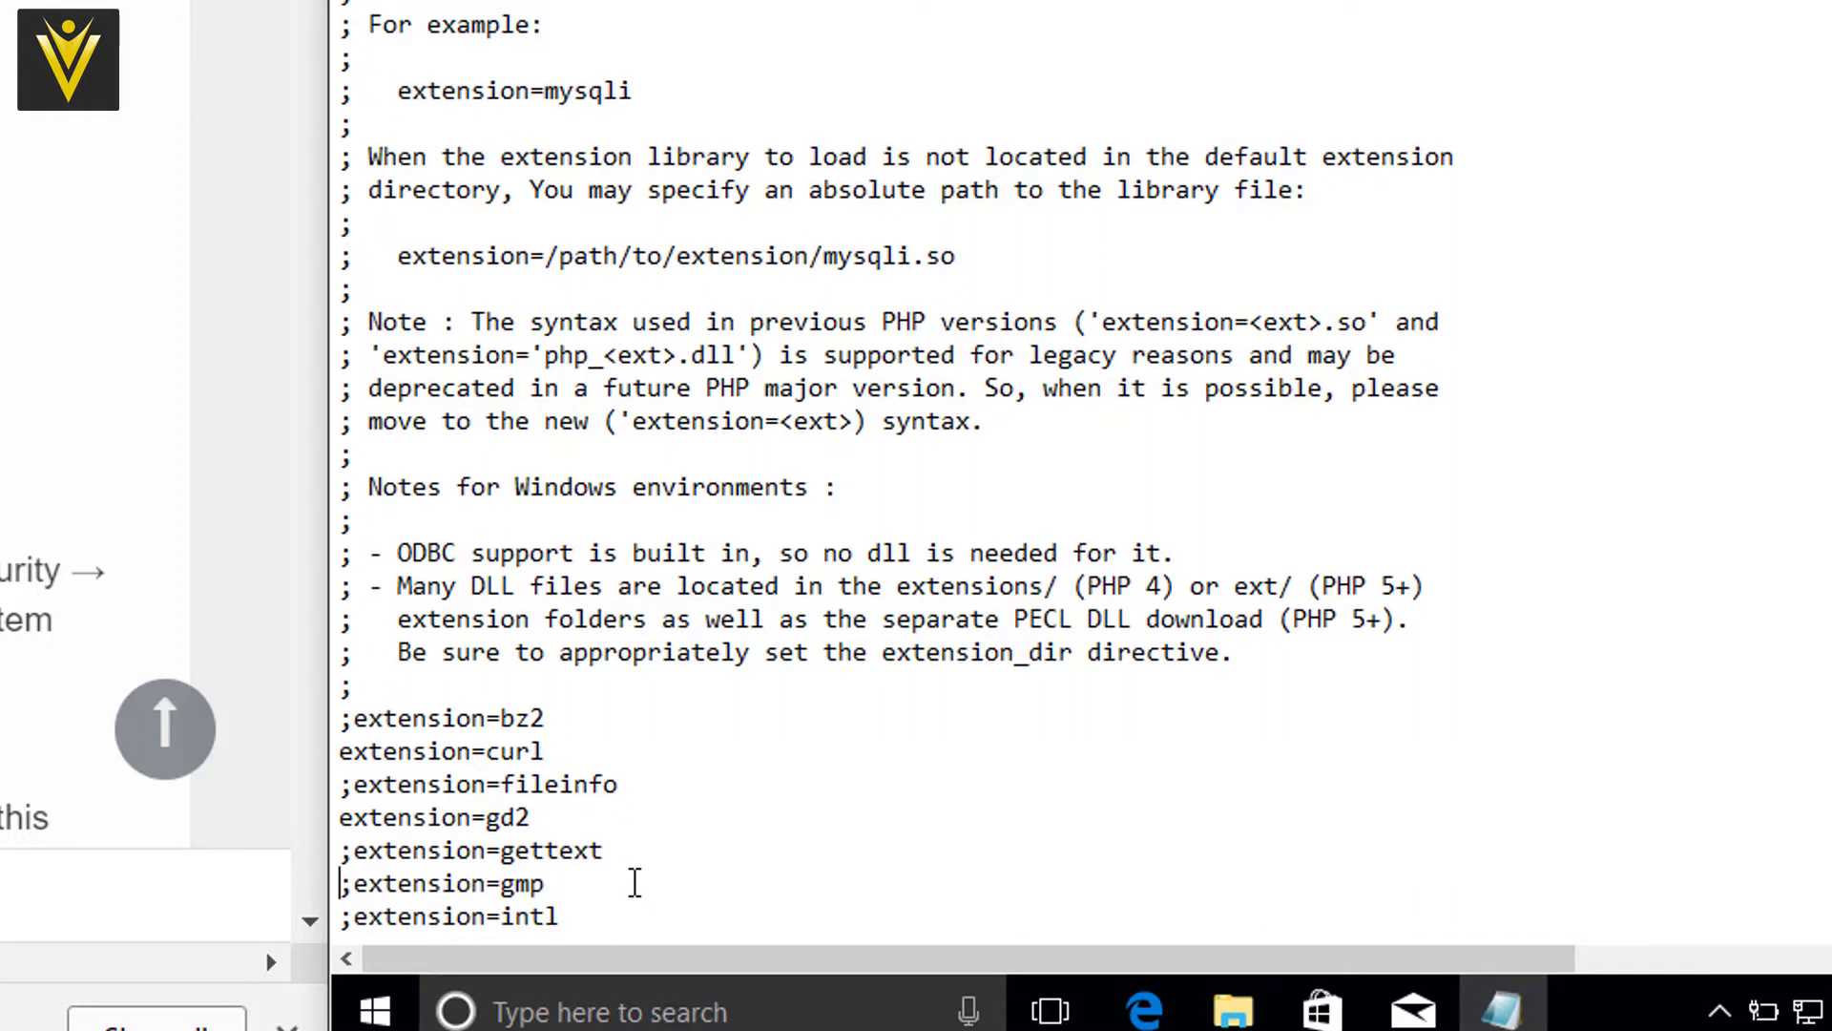
{"action": "key", "text": "Down"}
{"action": "key", "text": "Down"}
{"action": "key", "text": "Down"}
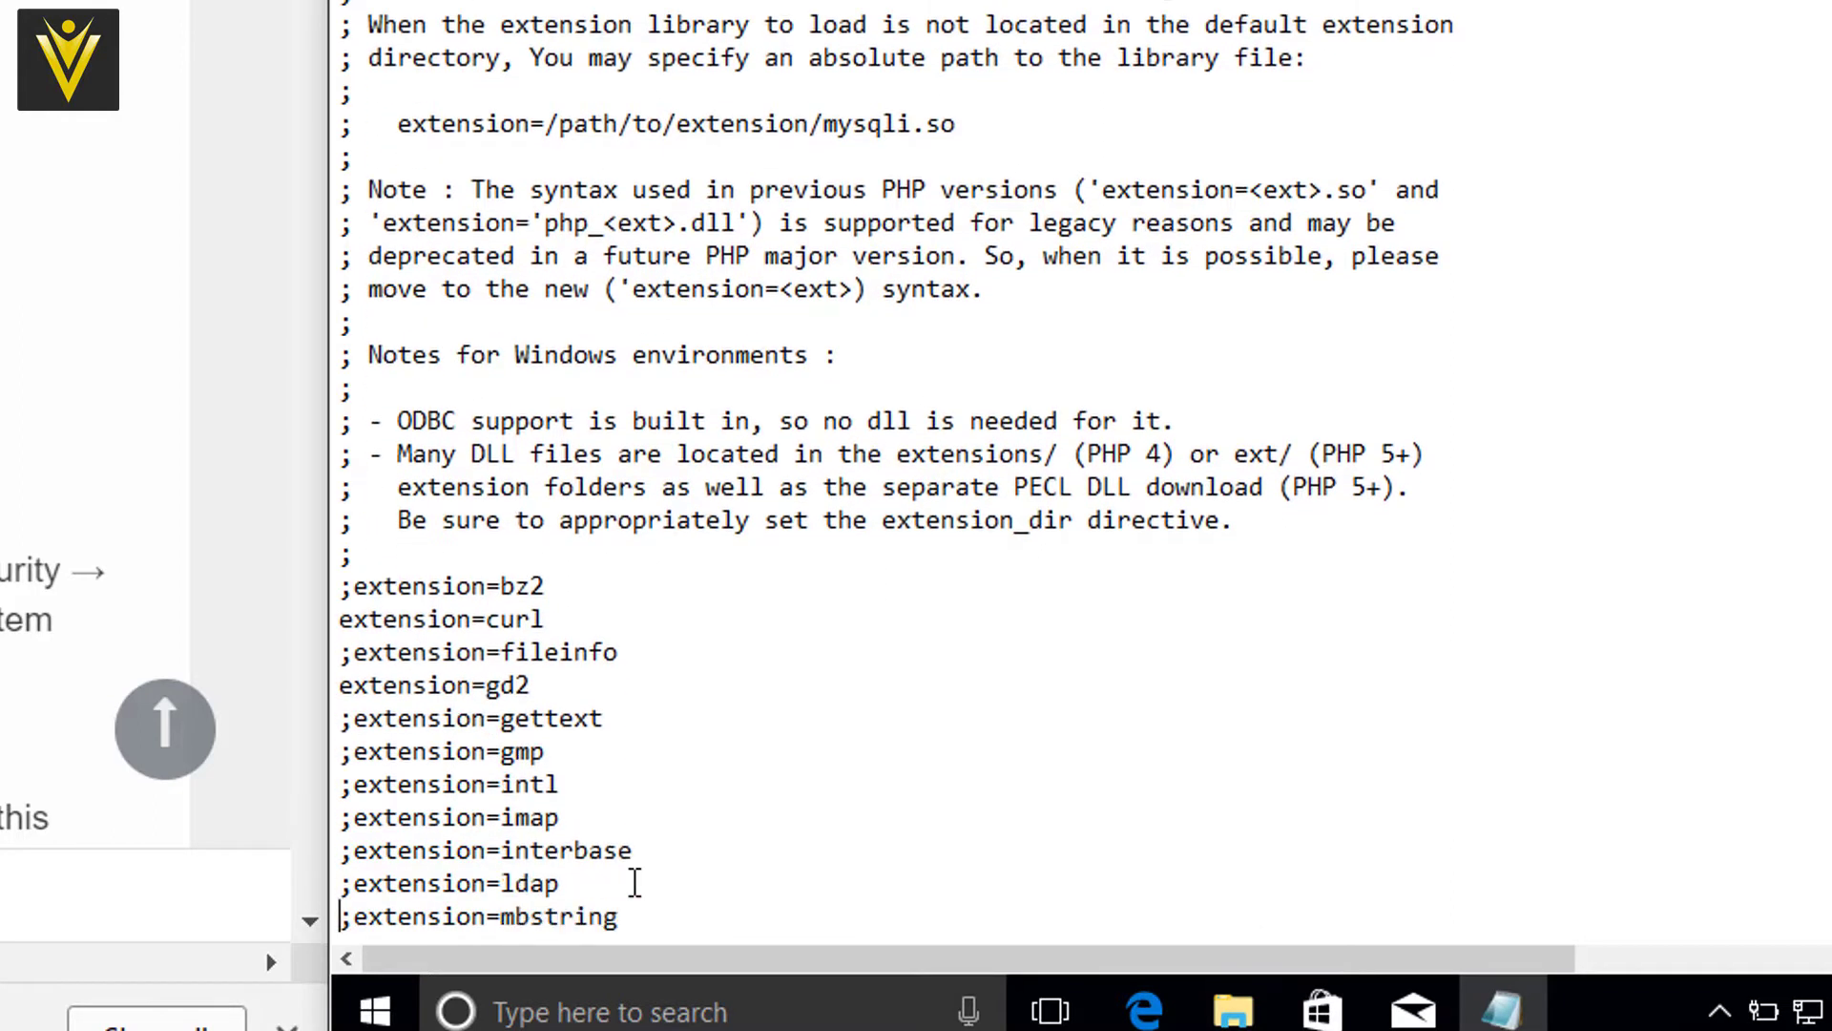
{"action": "key", "text": "Up"}
{"action": "key", "text": "Right"}
{"action": "key", "text": "BackSpace"}
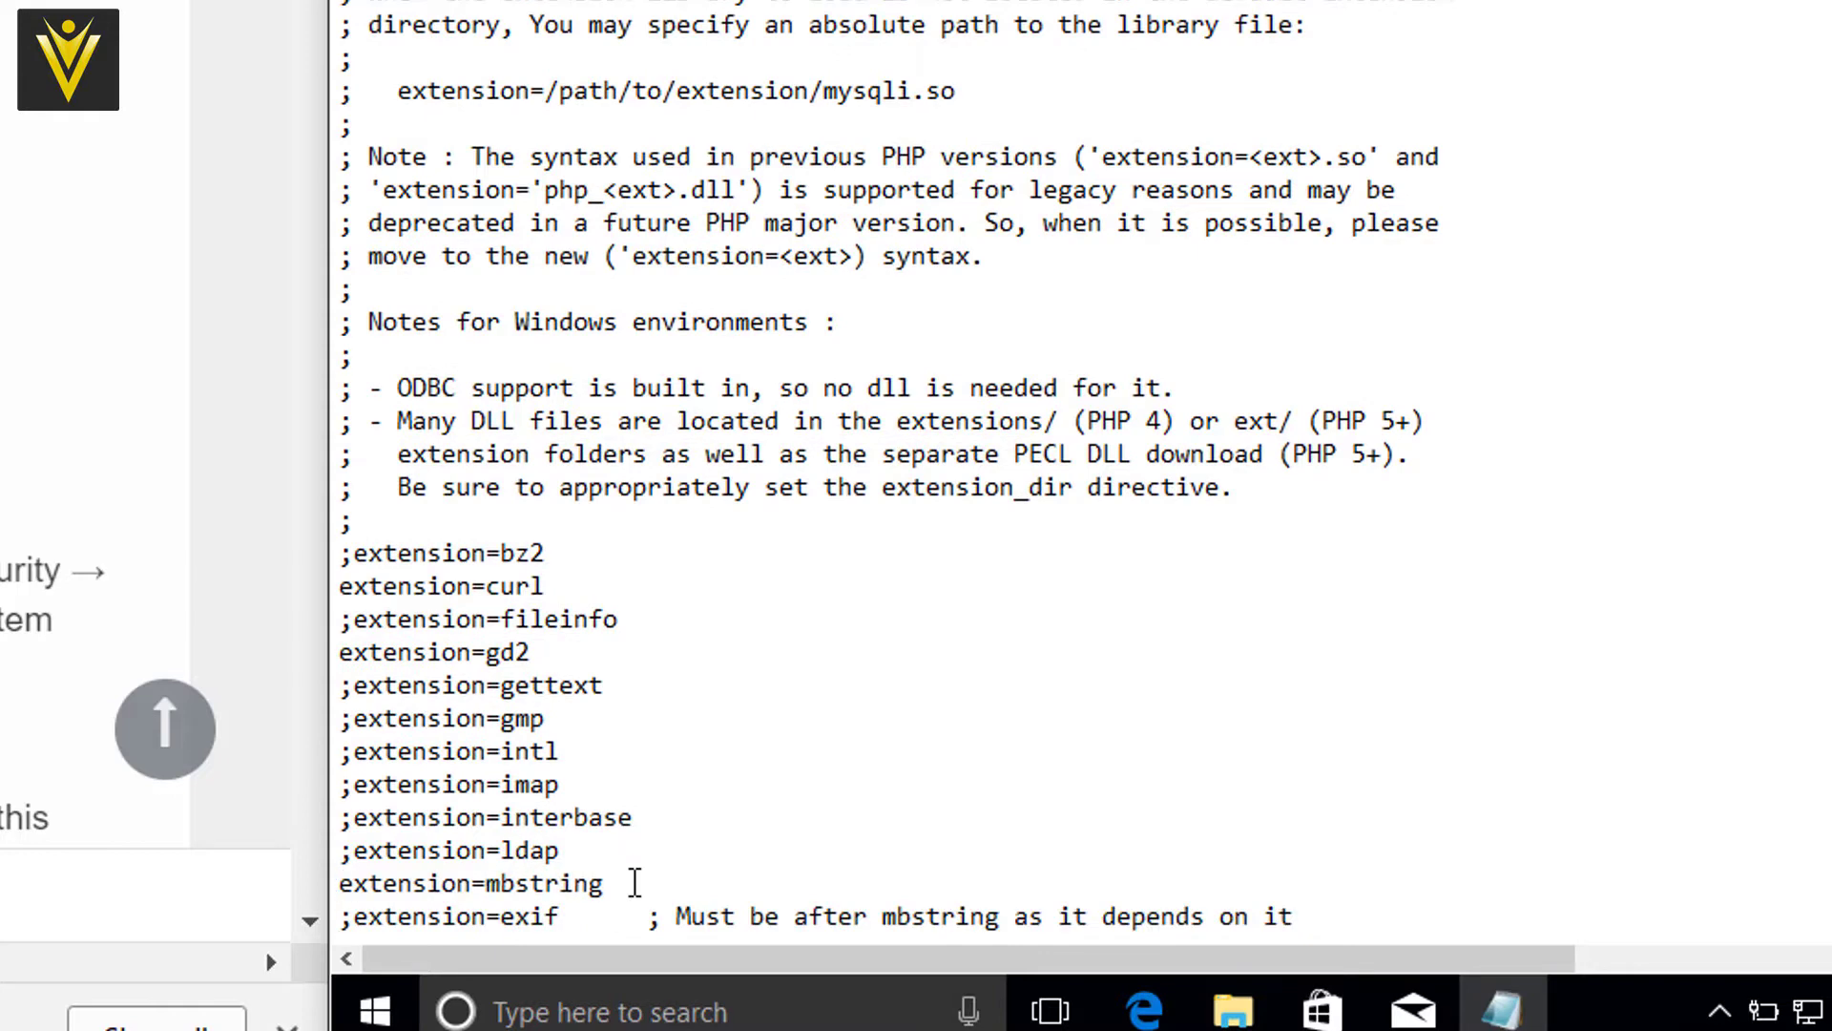
Enable the mysqli extension by removing the semicolon before extension=mysqli in the extensions list.
{"action": "key", "text": "Down"}
{"action": "key", "text": "Down"}
{"action": "key", "text": "Down"}
{"action": "key", "text": "Down"}
{"action": "key", "text": "Down"}
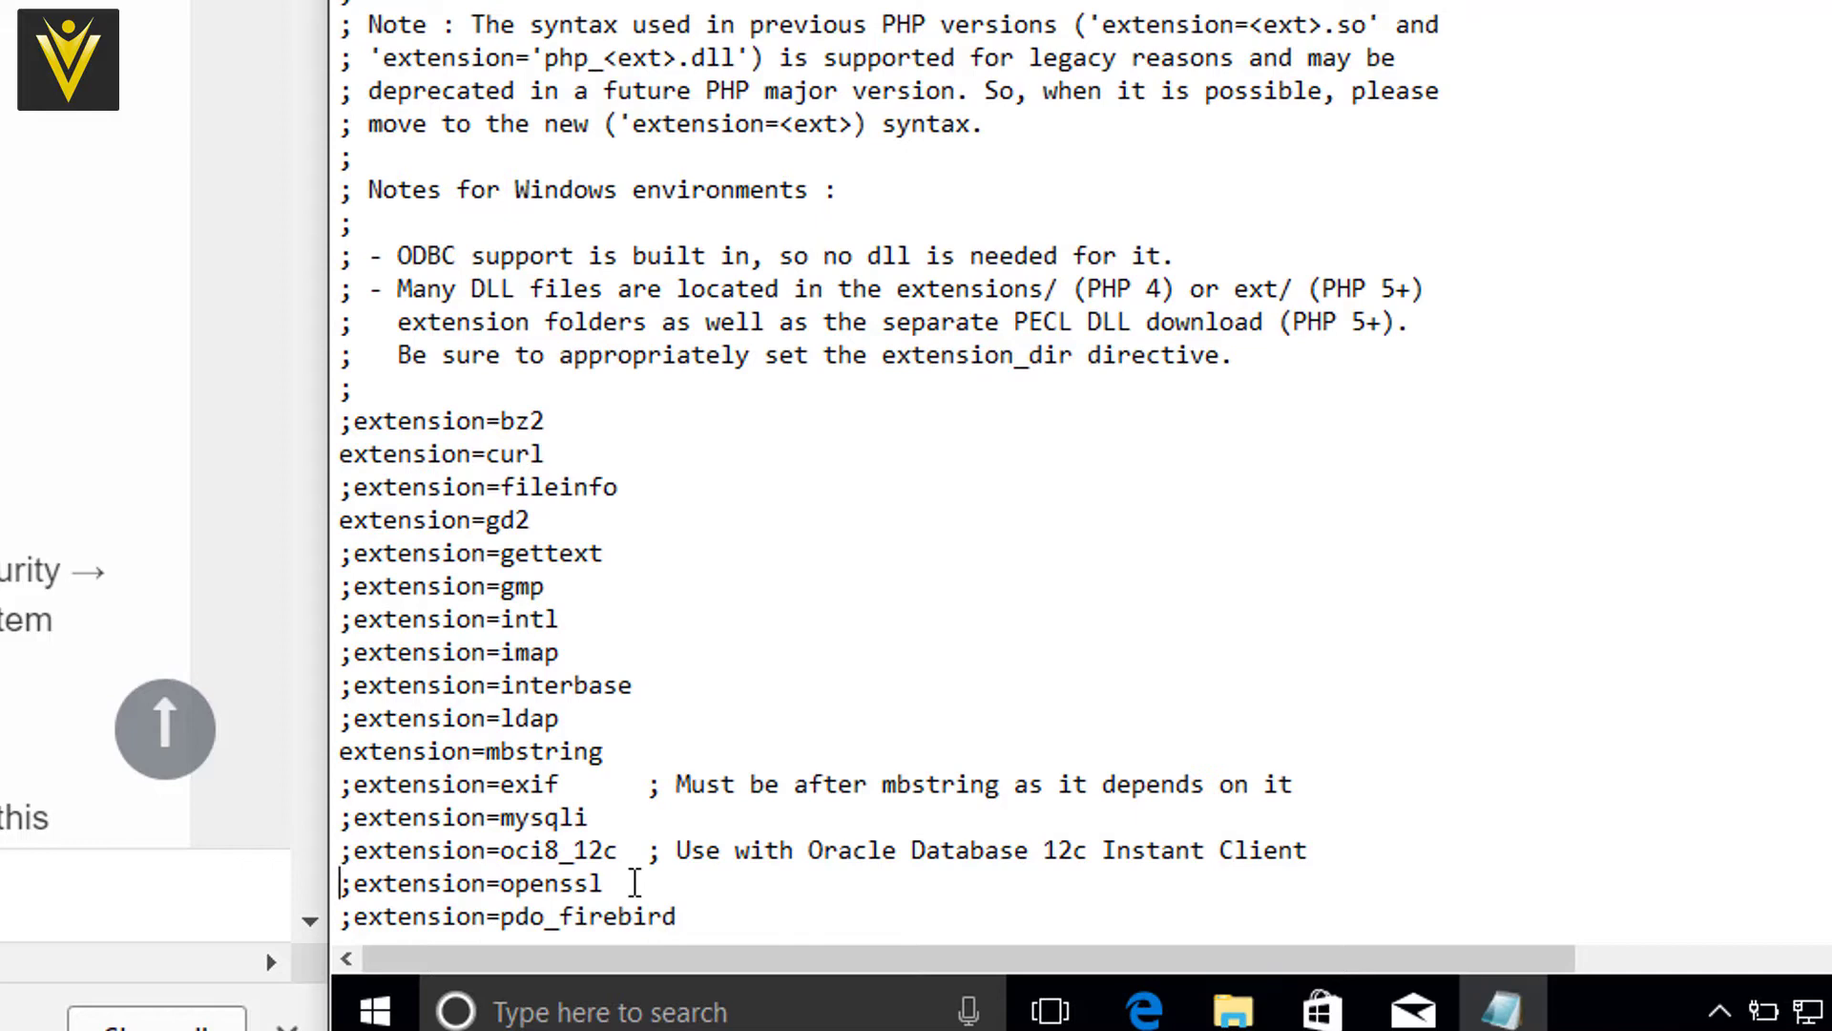
{"action": "key", "text": "Up"}
{"action": "key", "text": "Up"}
{"action": "key", "text": "Right"}
{"action": "key", "text": "BackSpace"}
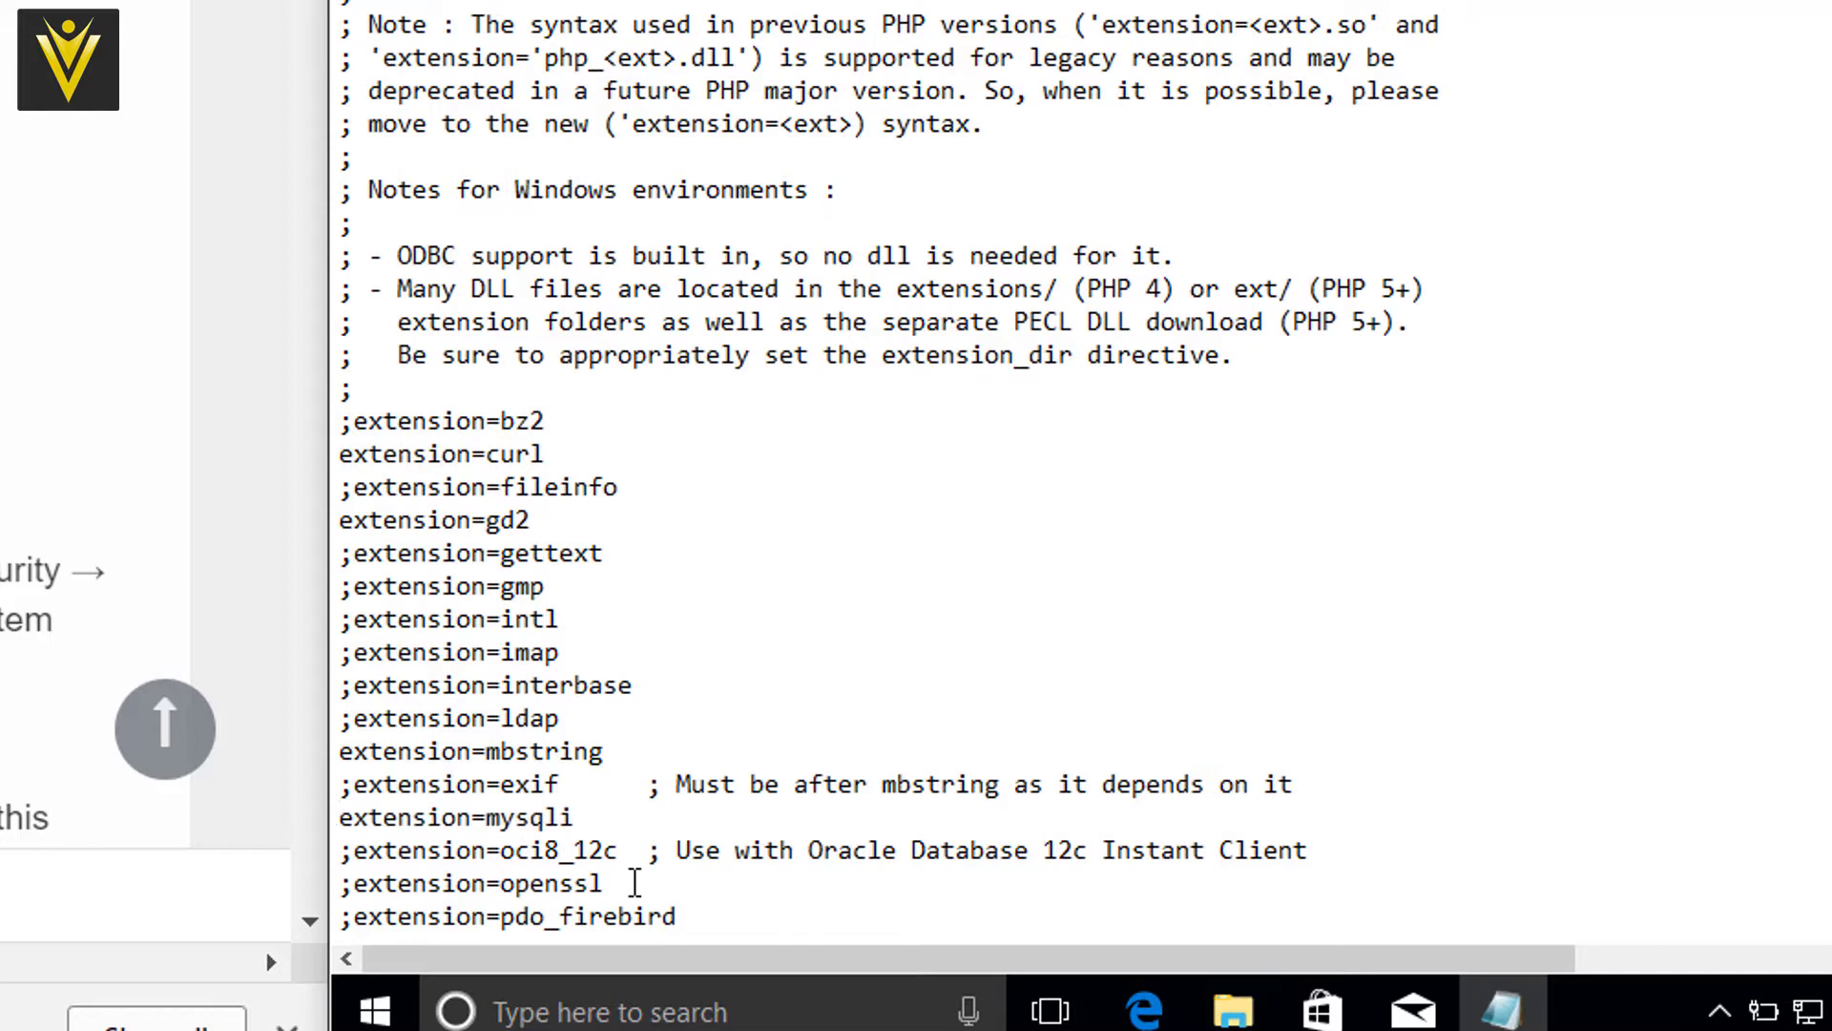
Enable the pdo_mysql extension by removing the semicolon before extension=pdo_mysql.
{"action": "key", "text": "Down"}
{"action": "key", "text": "Down"}
{"action": "key", "text": "Down"}
{"action": "key", "text": "Down"}
{"action": "key", "text": "Down"}
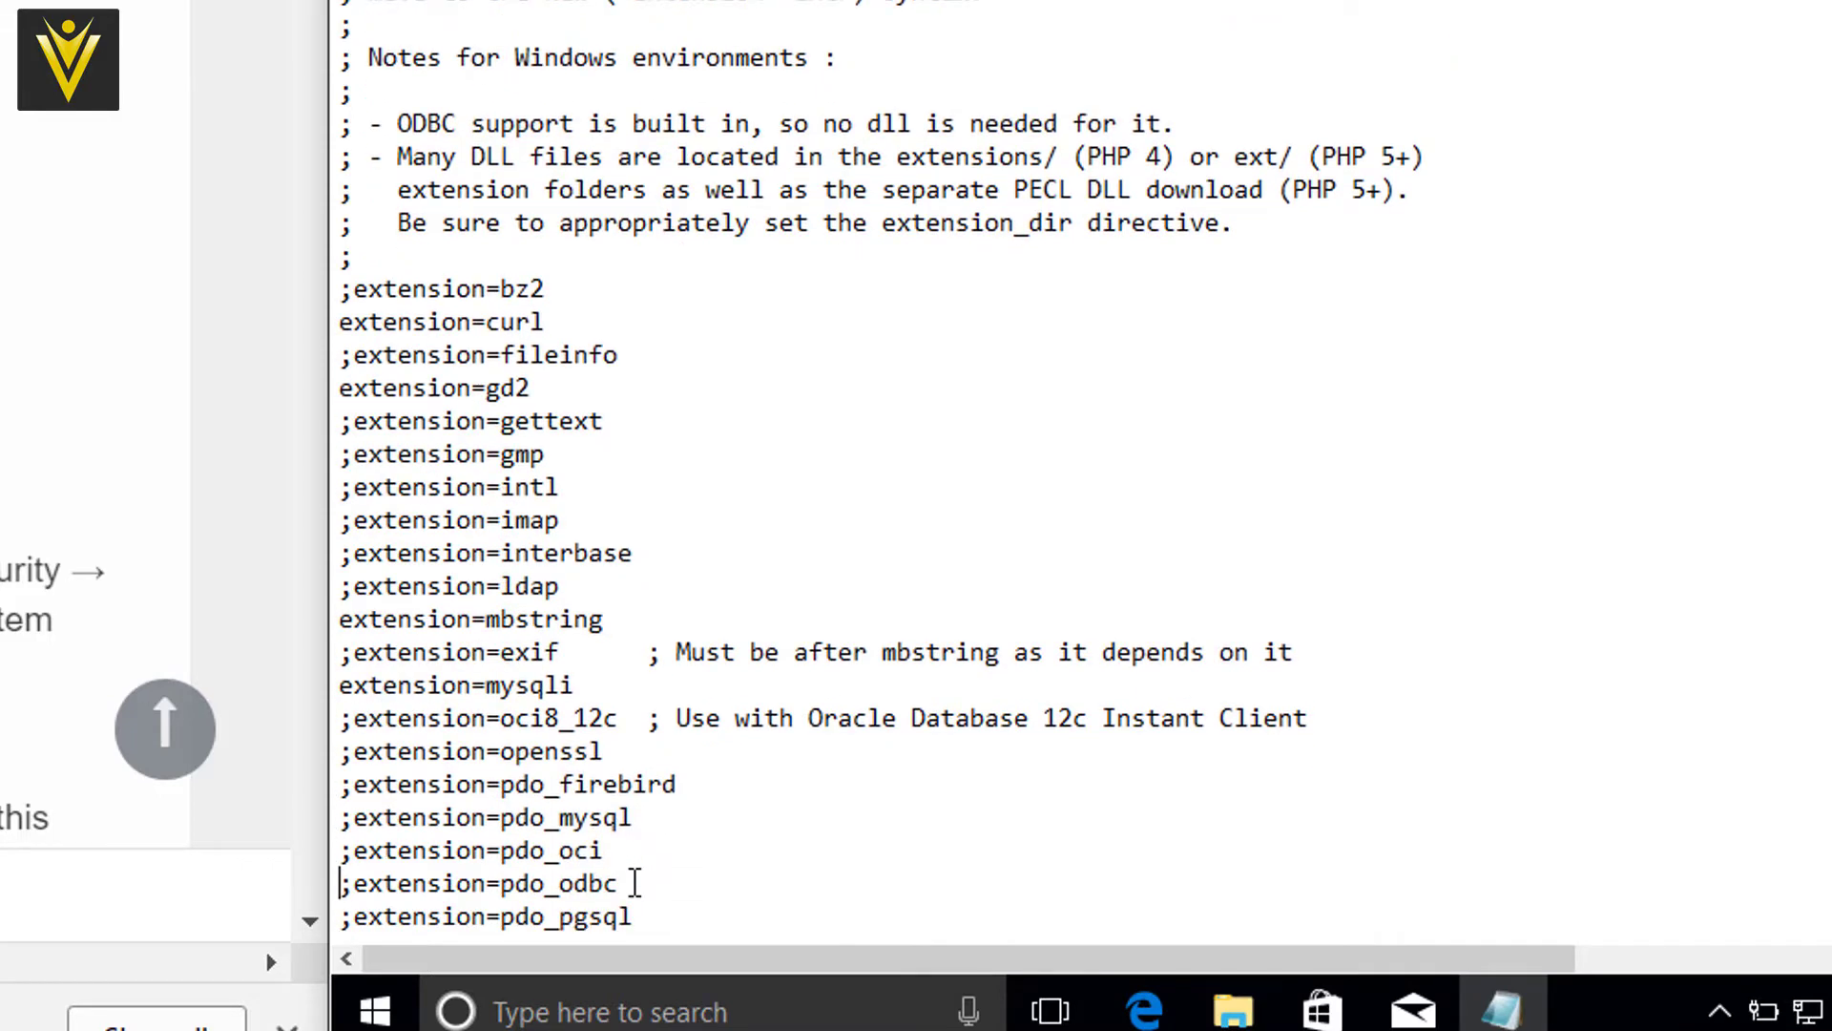
{"action": "key", "text": "Down"}
{"action": "key", "text": "Down"}
{"action": "key", "text": "Down"}
{"action": "key", "text": "Up"}
{"action": "key", "text": "Up"}
{"action": "key", "text": "Up"}
{"action": "key", "text": "Up"}
{"action": "key", "text": "Up"}
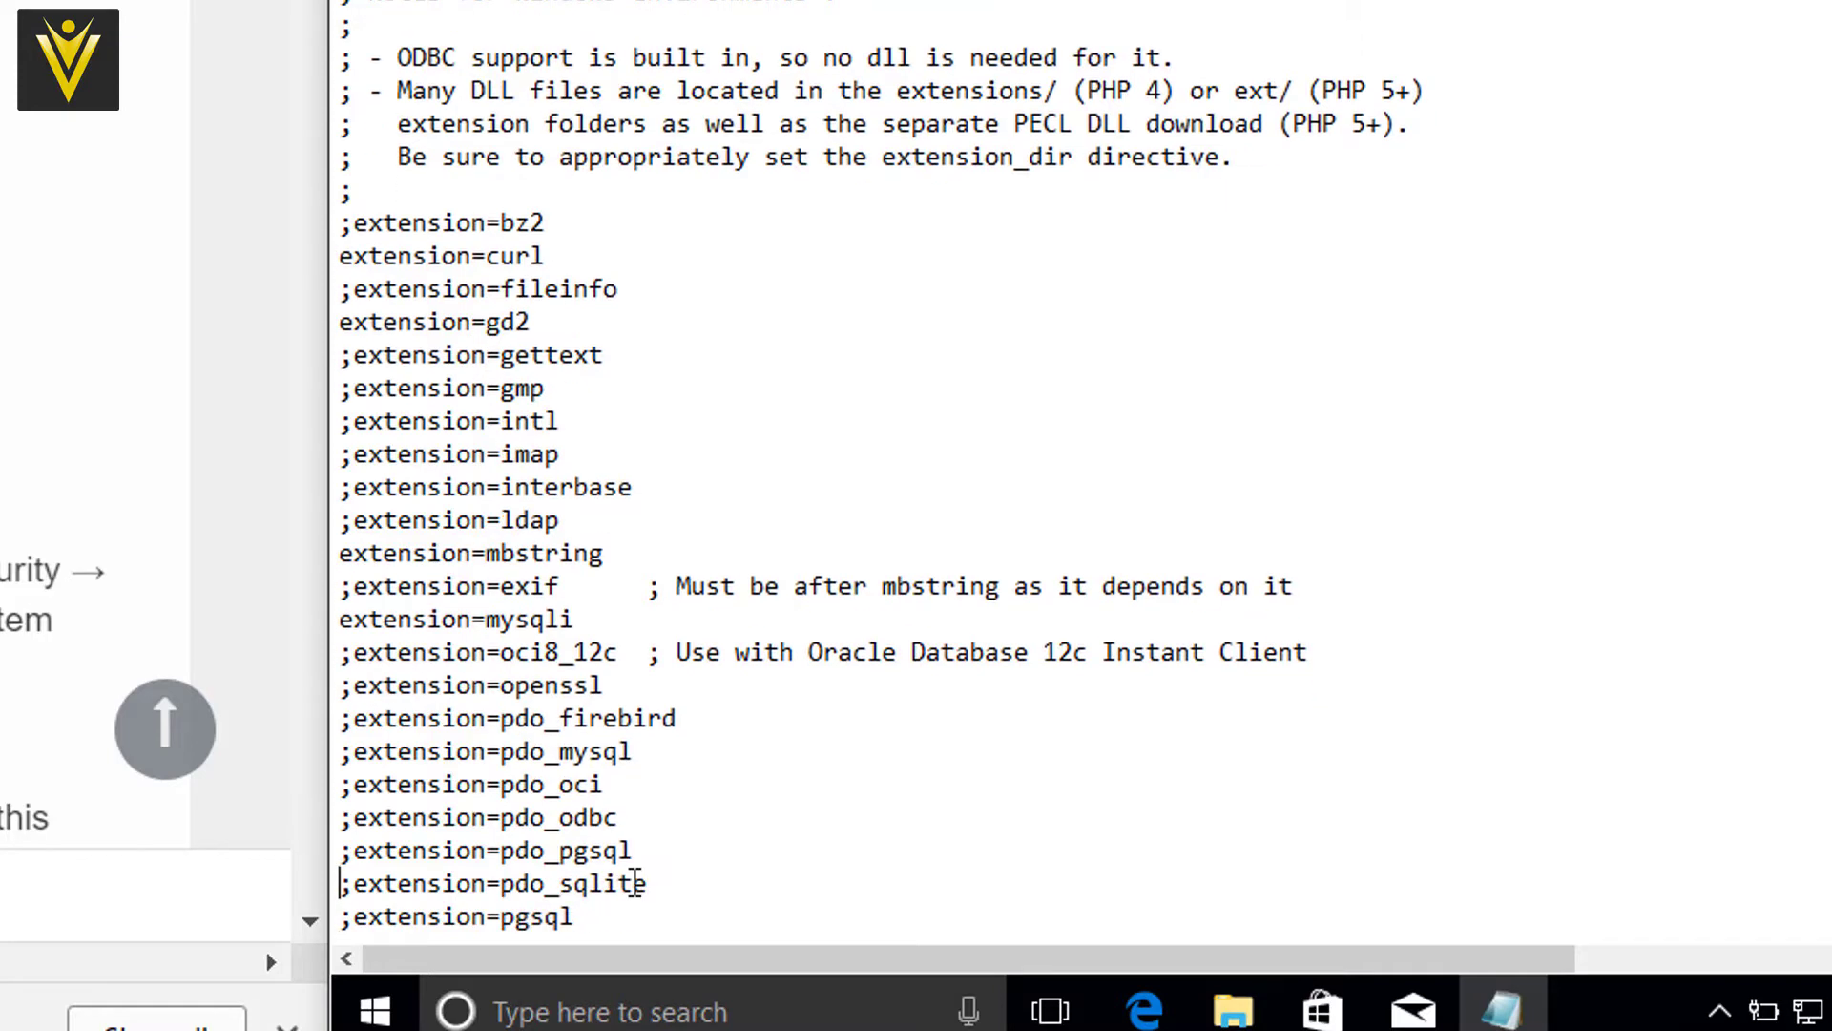
{"action": "key", "text": "Right"}
{"action": "key", "text": "BackSpace"}
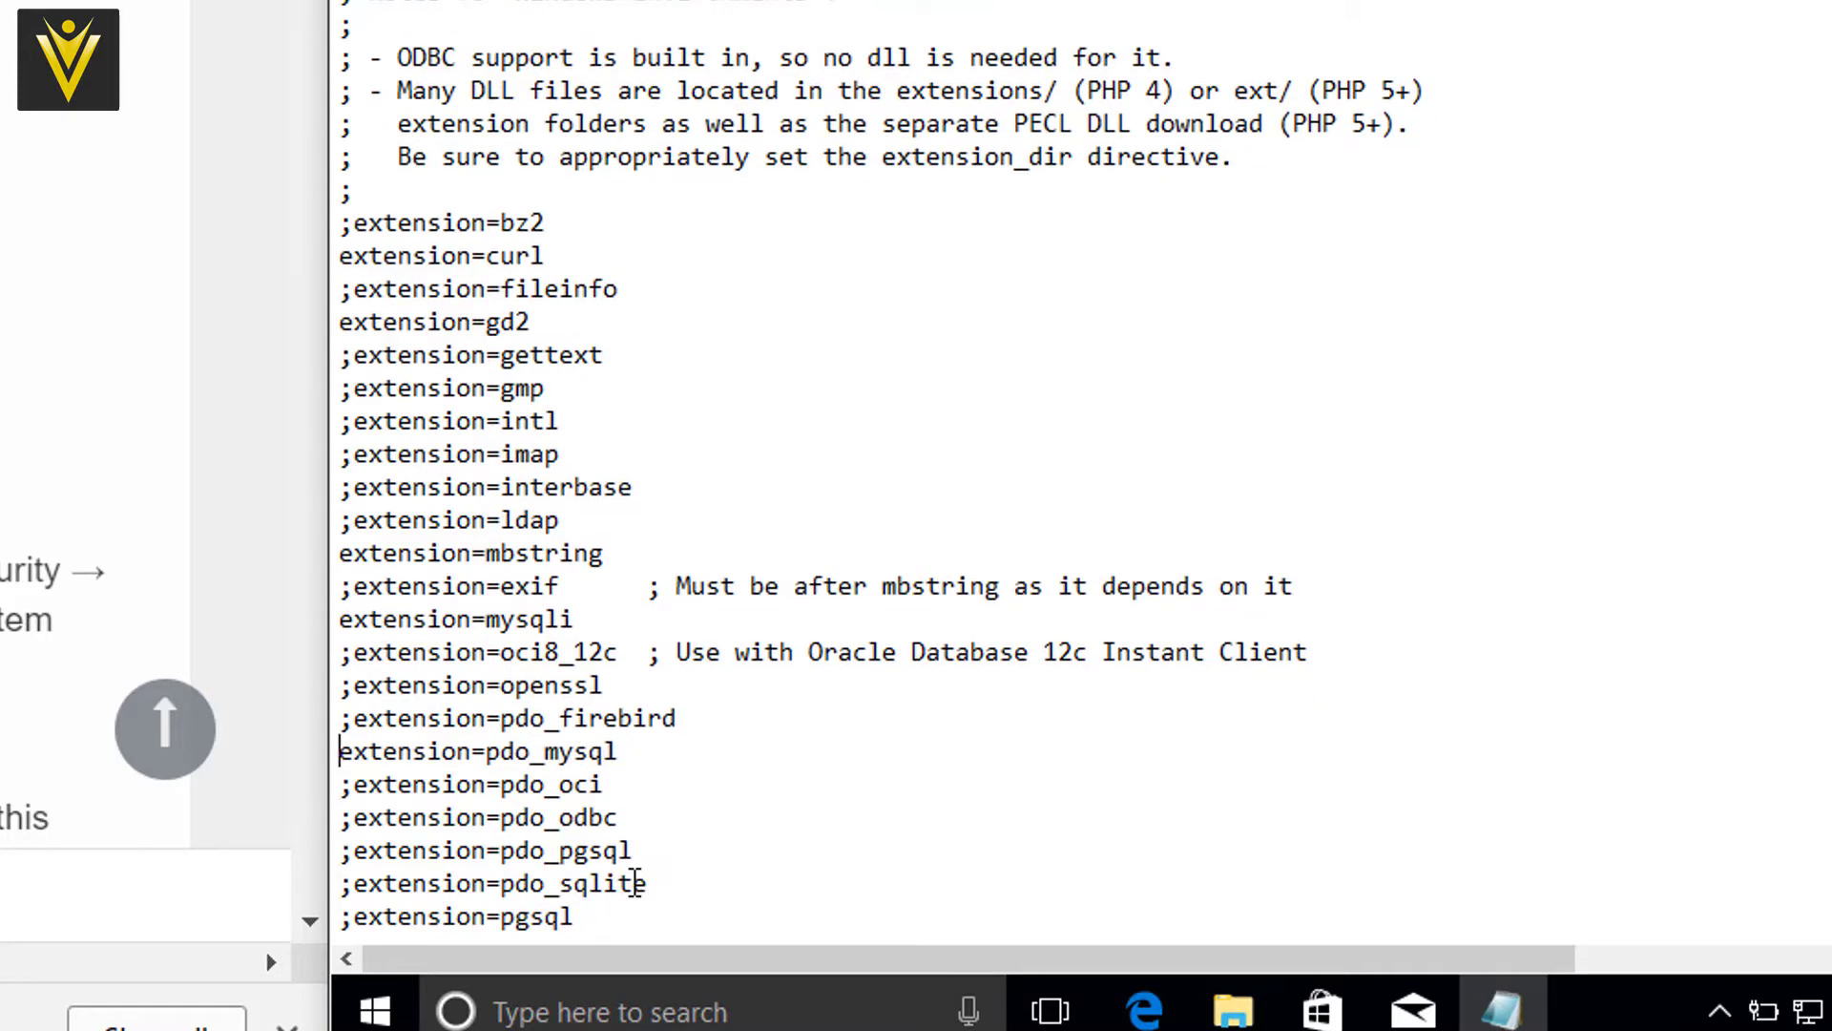
Enable the xmlrpc extension by removing the semicolon before extension=xmlrpc, and close the search dialog and php.ini.
{"action": "key", "text": "Down"}
{"action": "key", "text": "Down"}
{"action": "key", "text": "Down"}
{"action": "key", "text": "Down"}
{"action": "key", "text": "Down"}
{"action": "key", "text": "Down"}
{"action": "key", "text": "Down"}
{"action": "key", "text": "Down"}
{"action": "key", "text": "Down"}
{"action": "key", "text": "Down"}
{"action": "key", "text": "Down"}
{"action": "key", "text": "Down"}
{"action": "key", "text": "Down"}
{"action": "key", "text": "Down"}
{"action": "key", "text": "Down"}
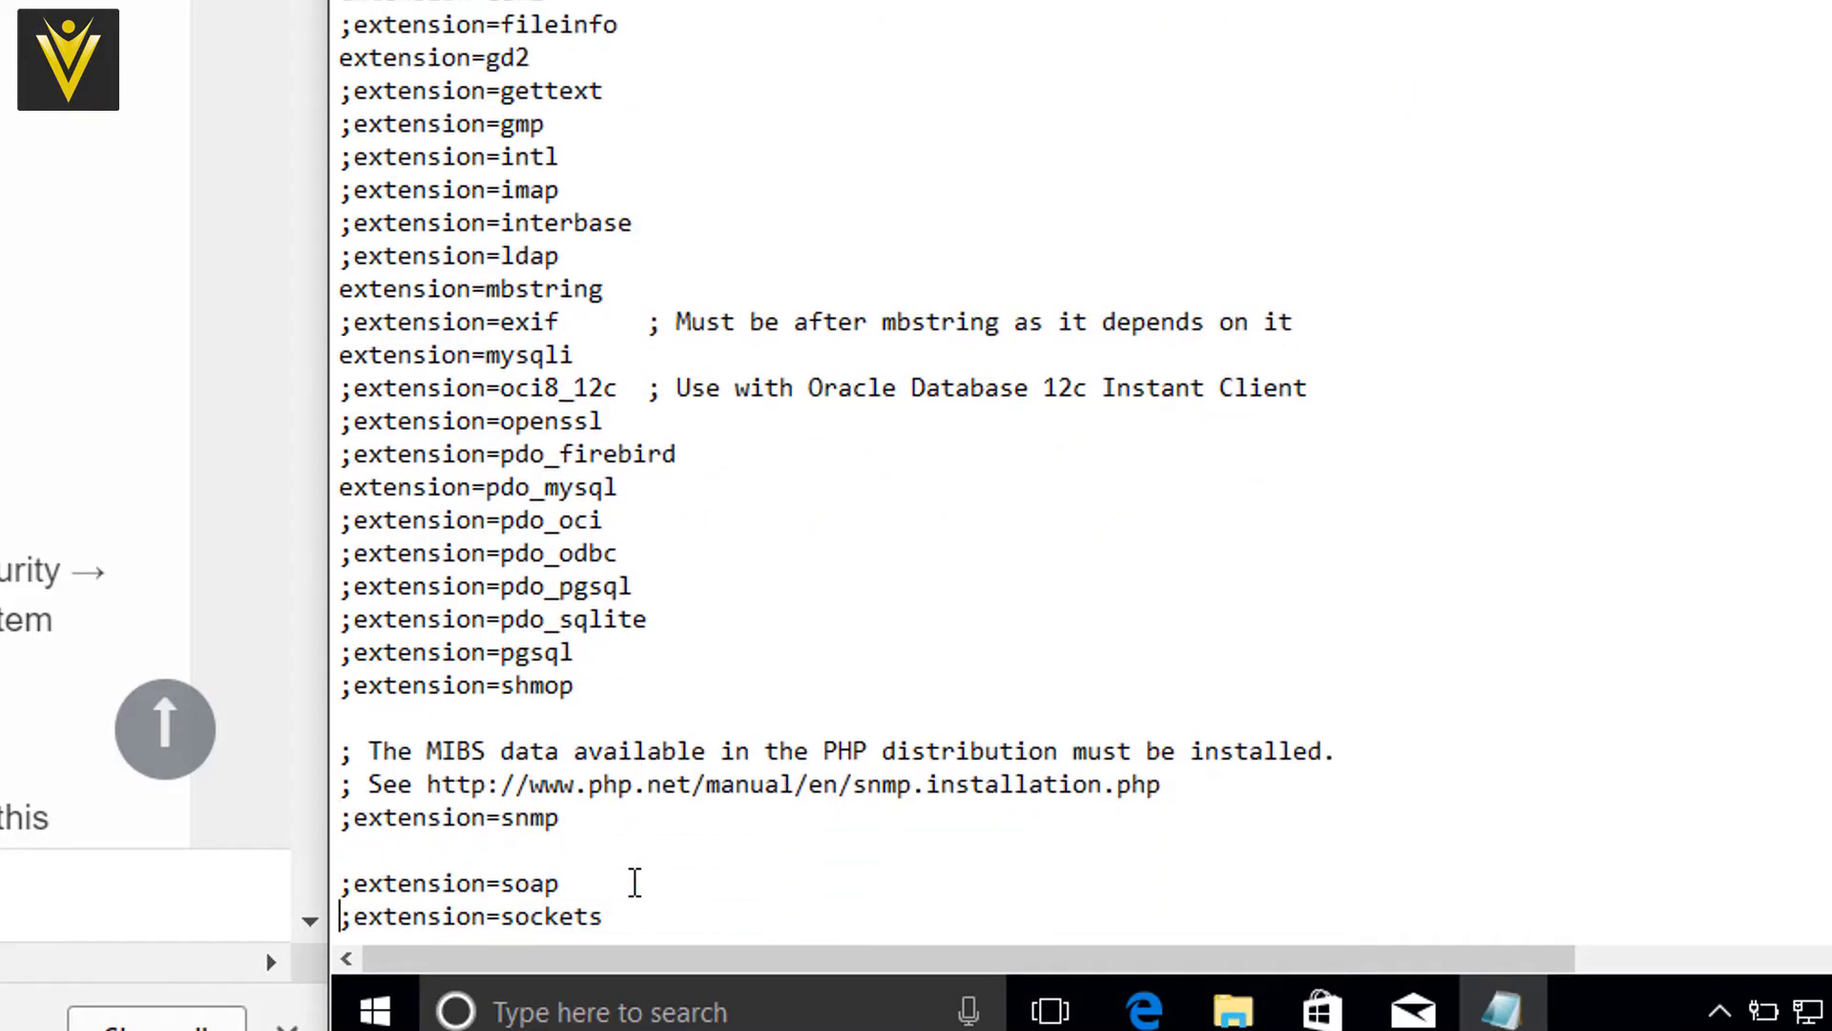
{"action": "key", "text": "Down"}
{"action": "key", "text": "Down"}
{"action": "key", "text": "Down"}
{"action": "key", "text": "Up"}
{"action": "key", "text": "Up"}
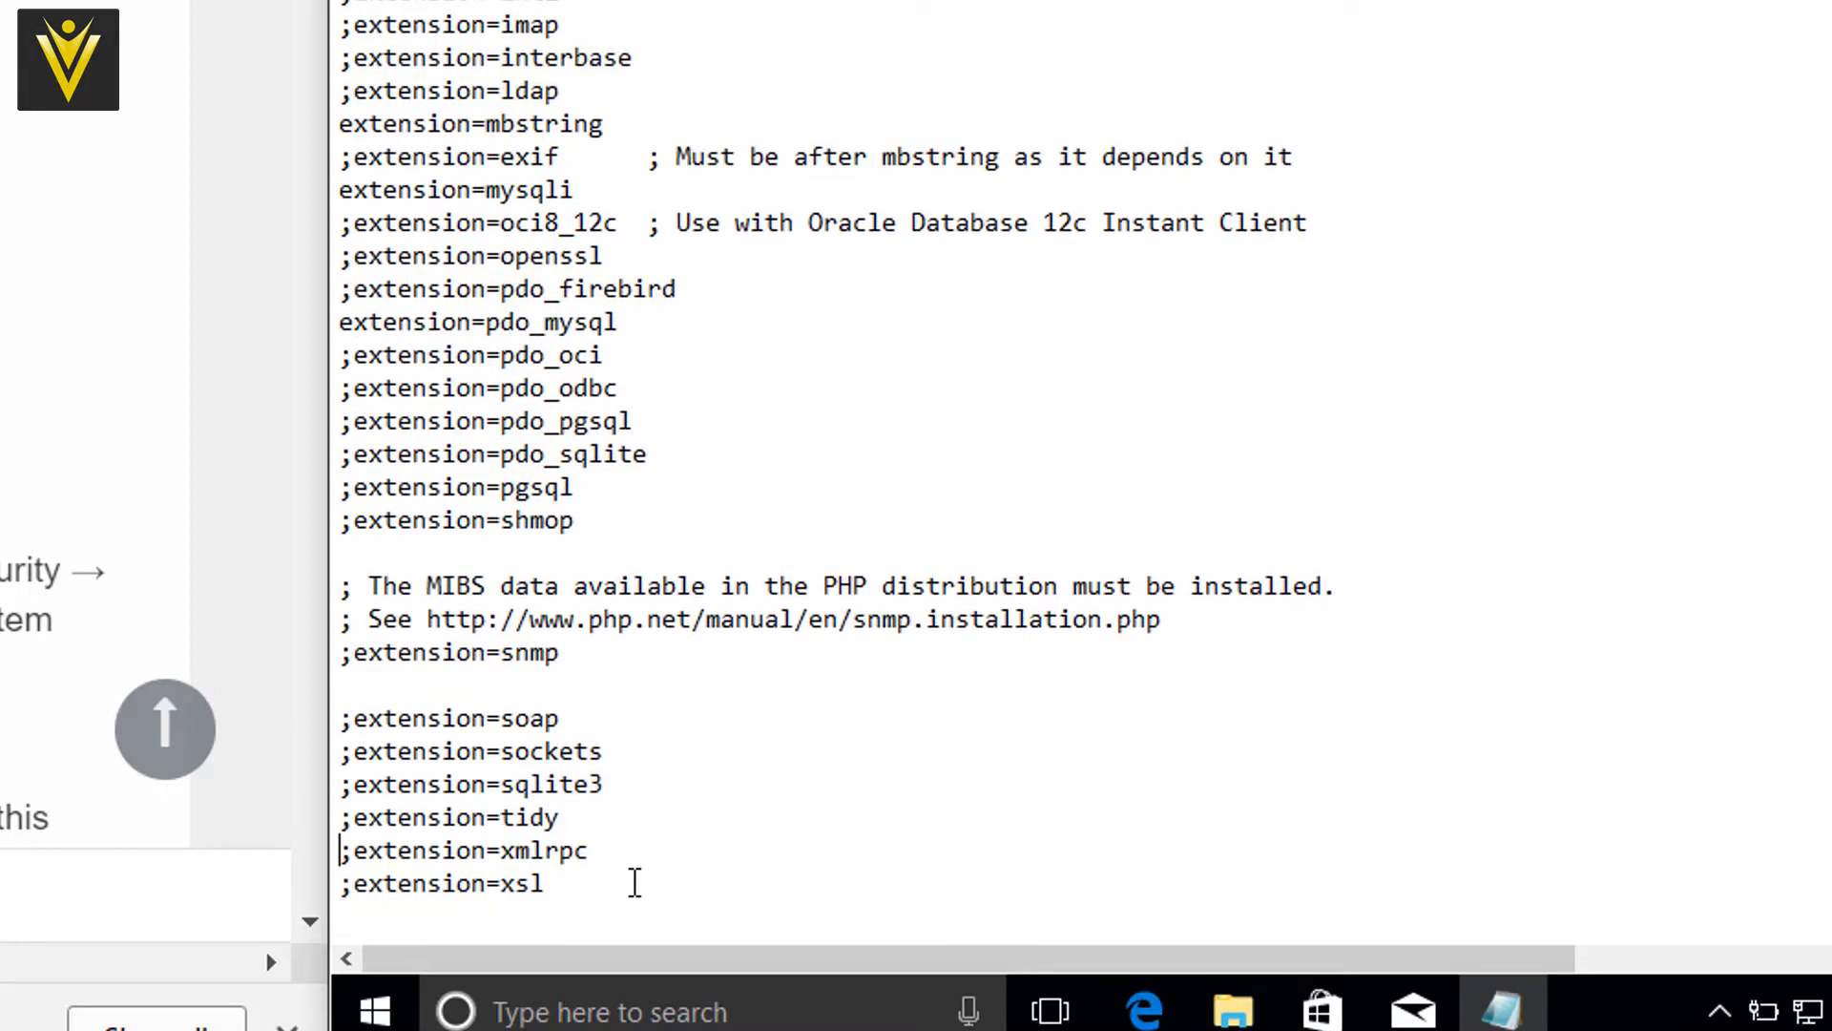
{"action": "key", "text": "Right"}
{"action": "key", "text": "BackSpace"}
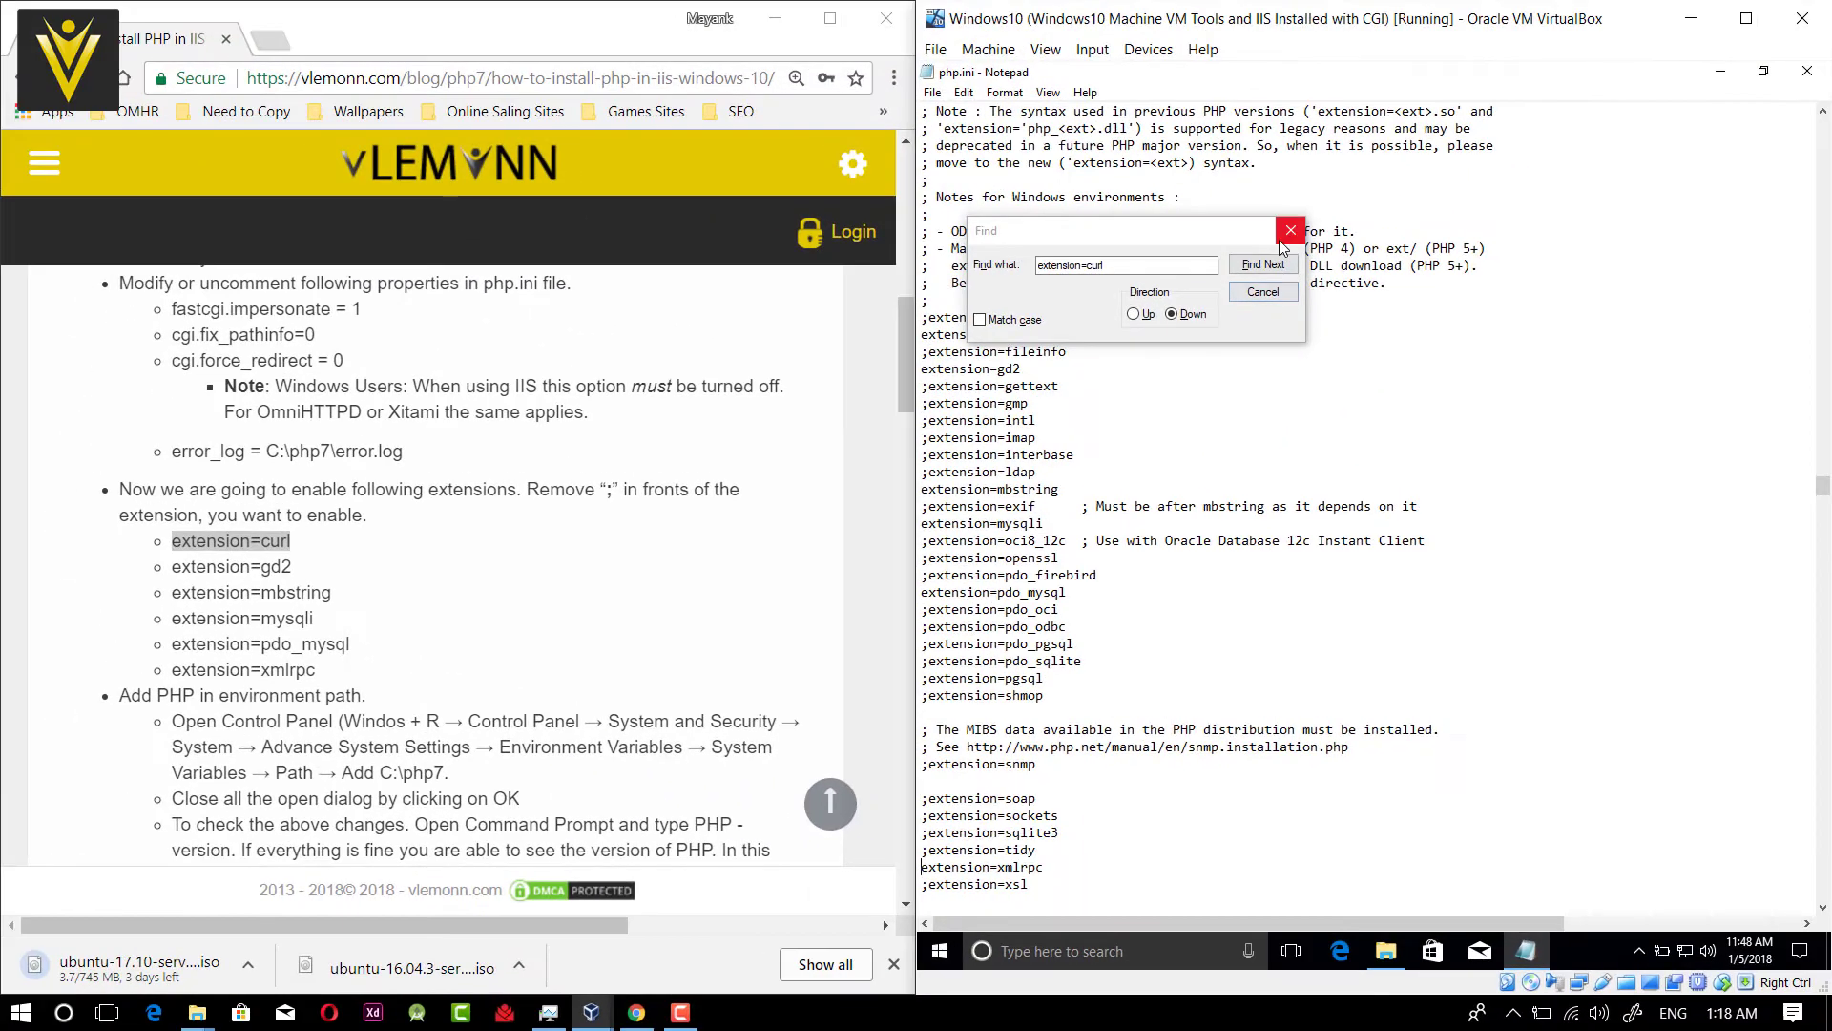
{"action": "left_click", "coordinate": [1287, 233]}
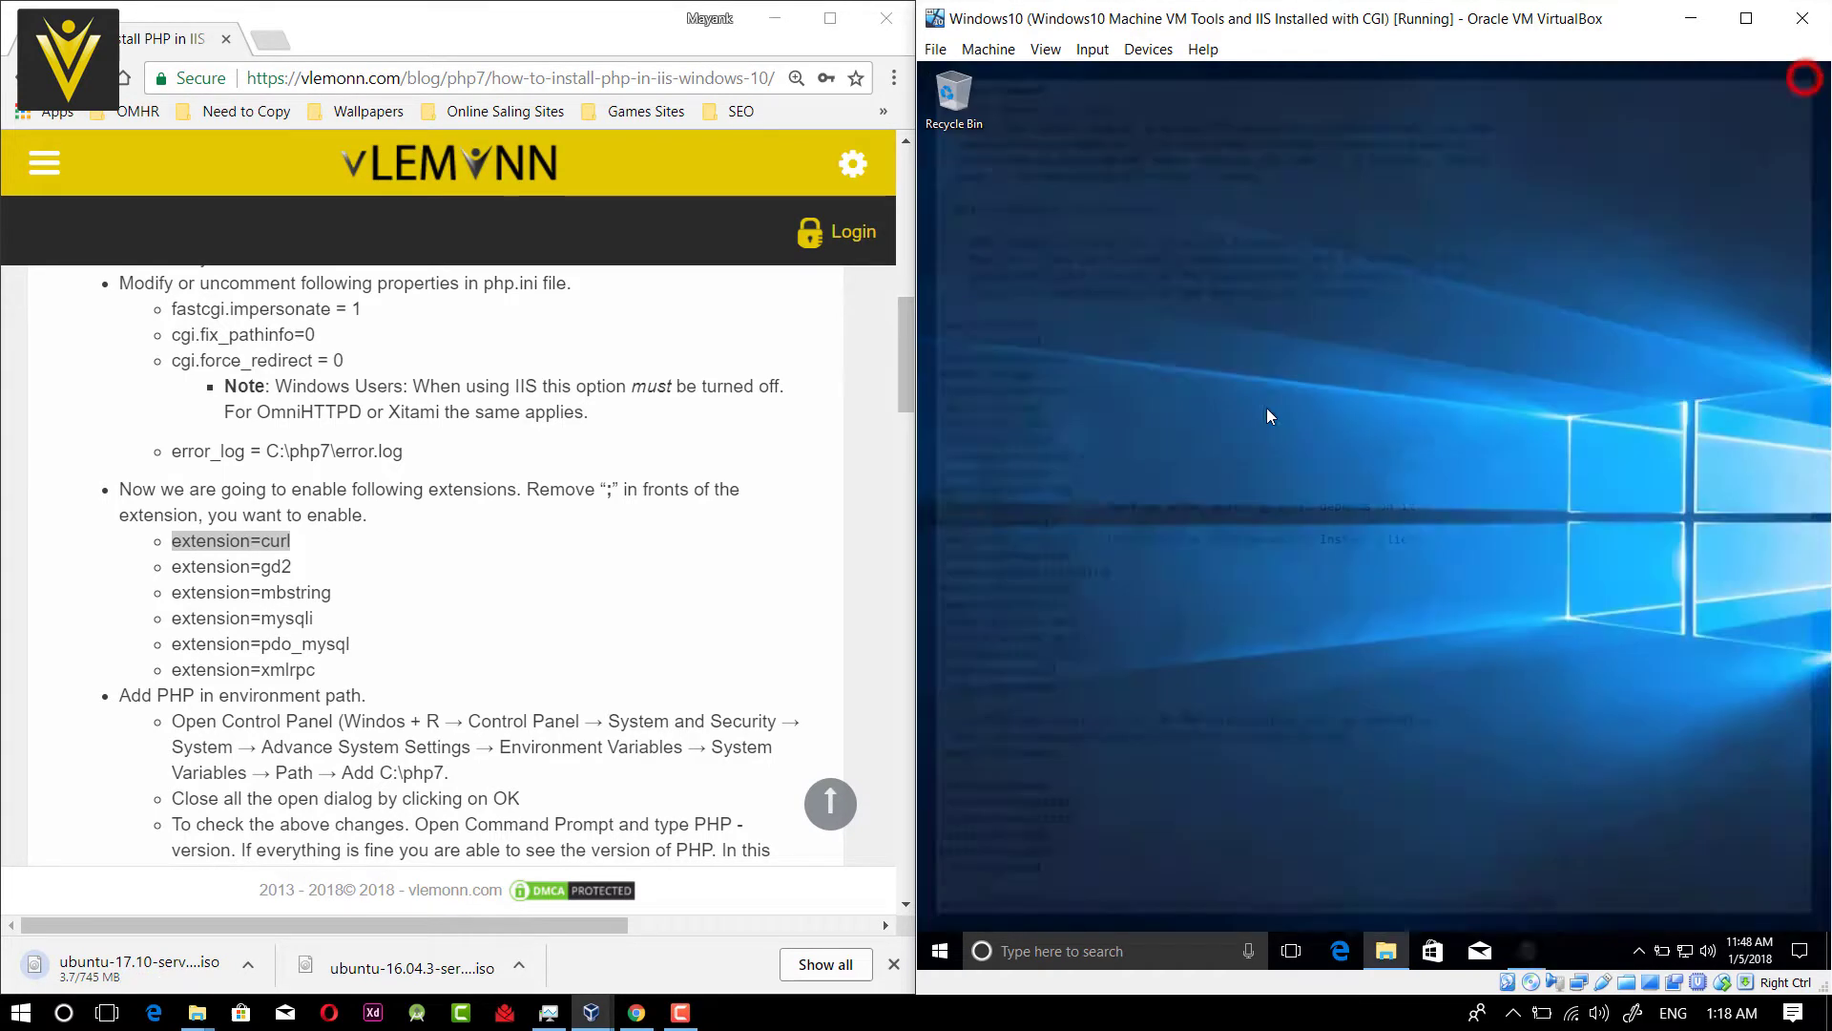
{"action": "left_click", "coordinate": [1806, 72]}
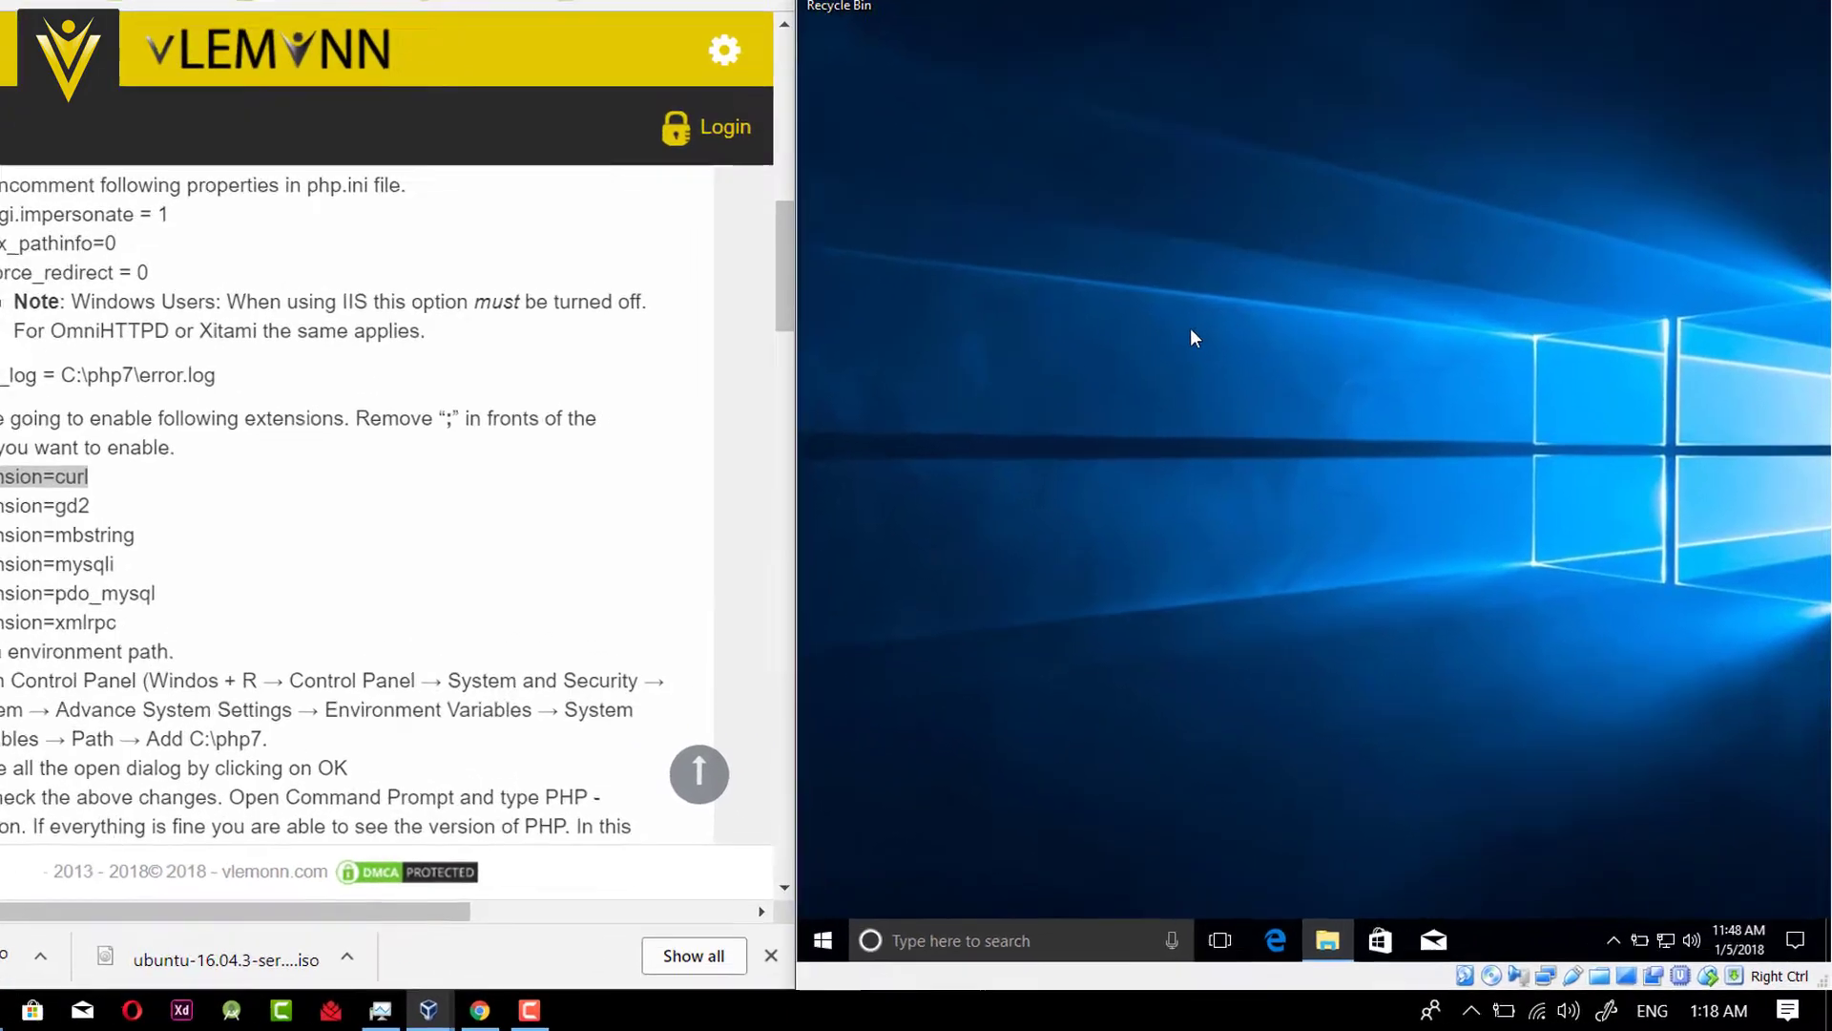
Open Control Panel and go through System and Security to the System page's advanced settings and environment variables.
{"action": "key", "text": "super+r"}
{"action": "type", "text": "Con"}
{"action": "key", "text": "Down"}
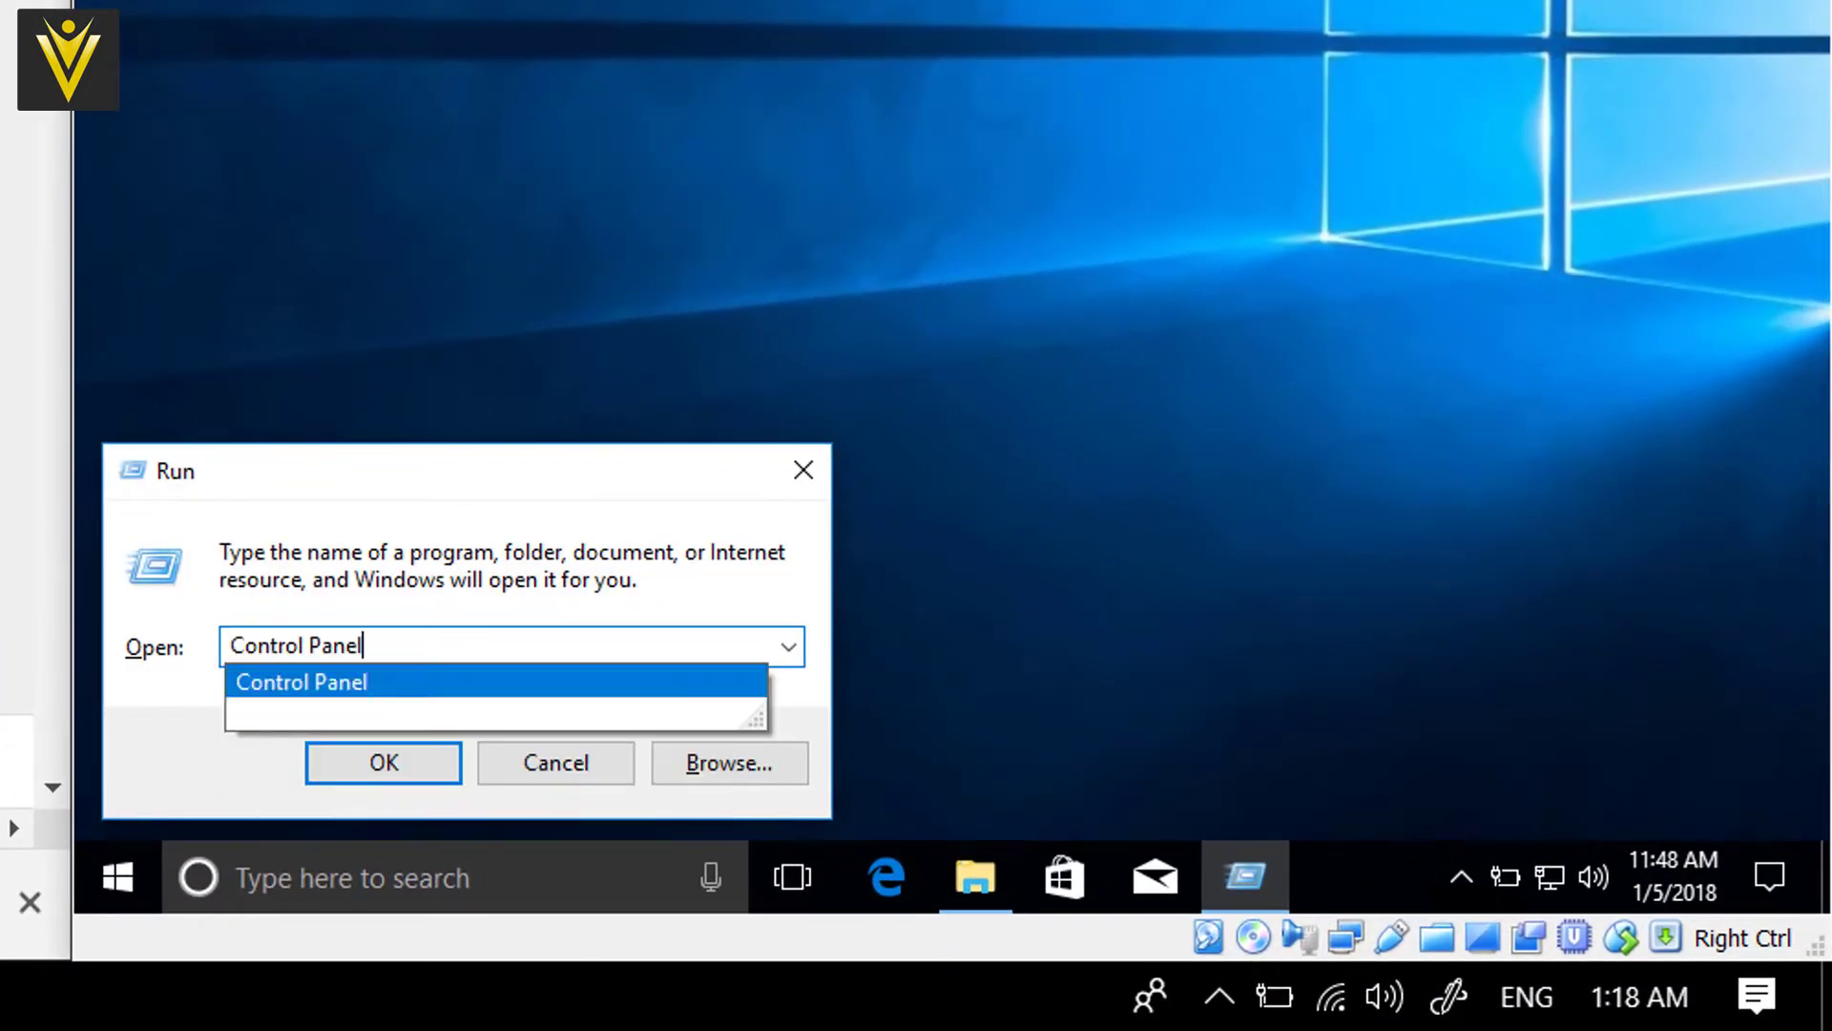
{"action": "key", "text": "Return"}
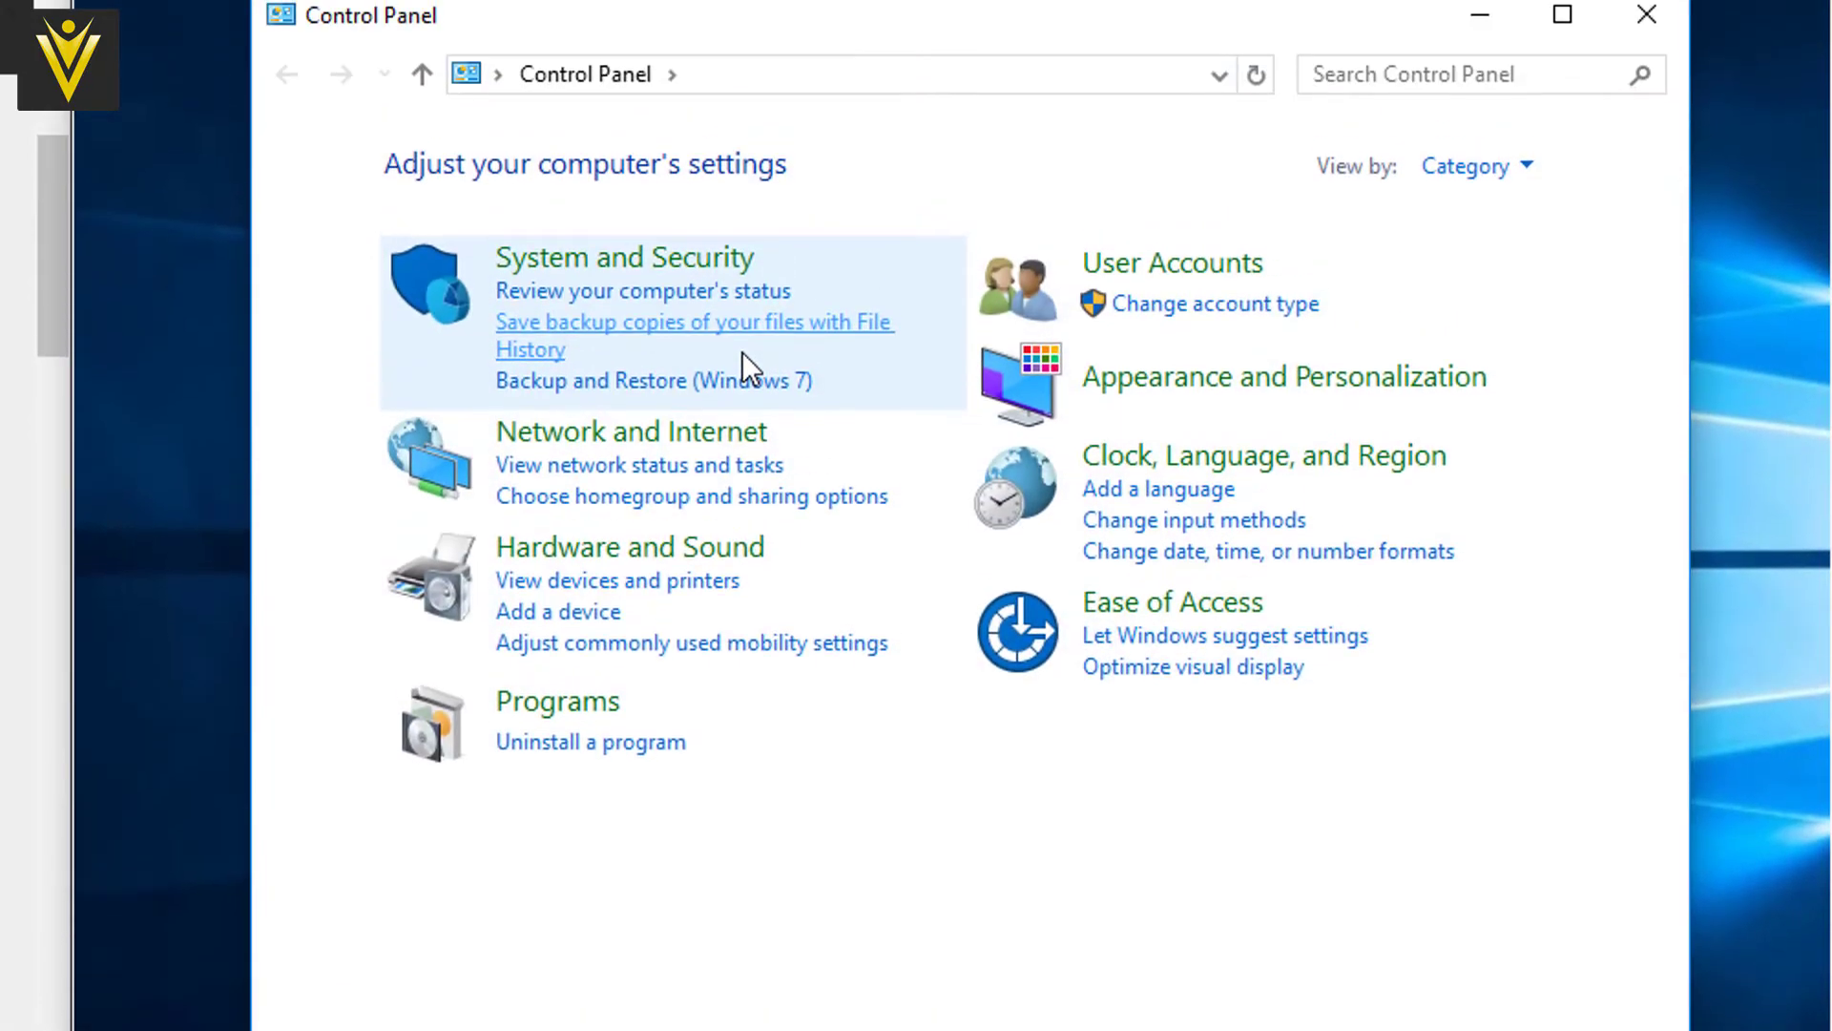
{"action": "left_click", "coordinate": [684, 177]}
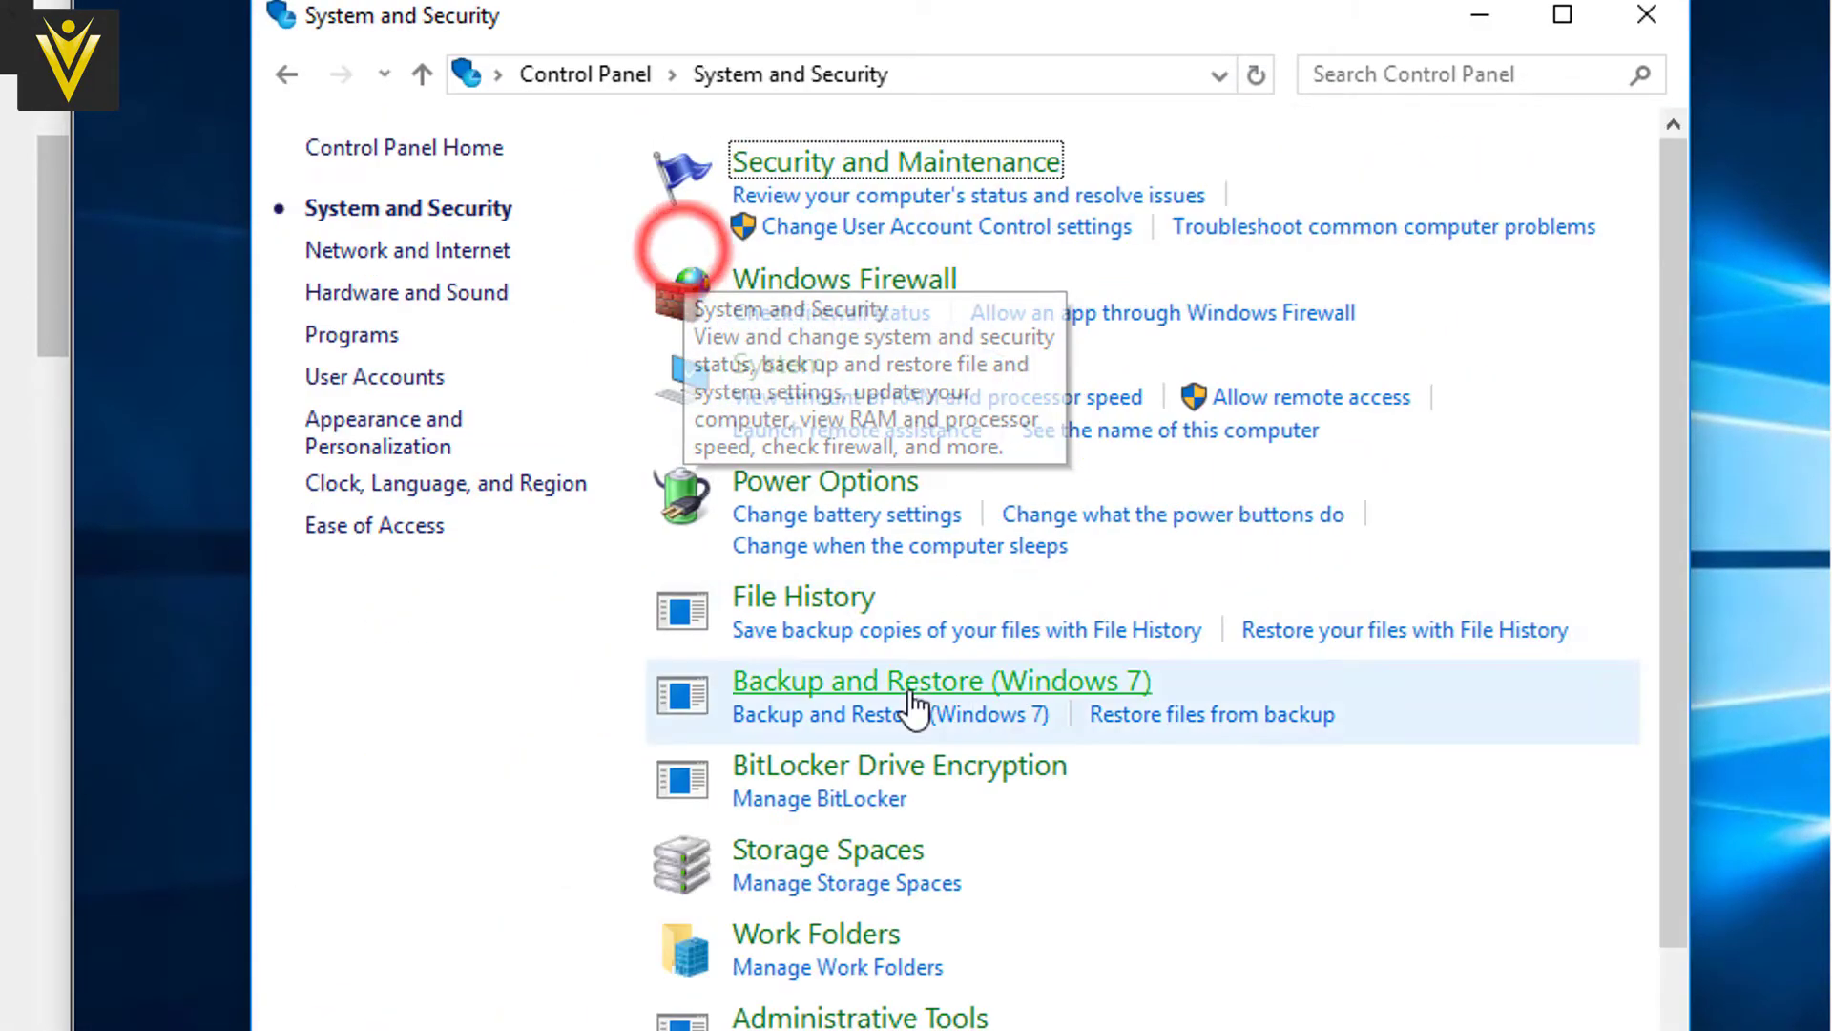
{"action": "left_click", "coordinate": [759, 362]}
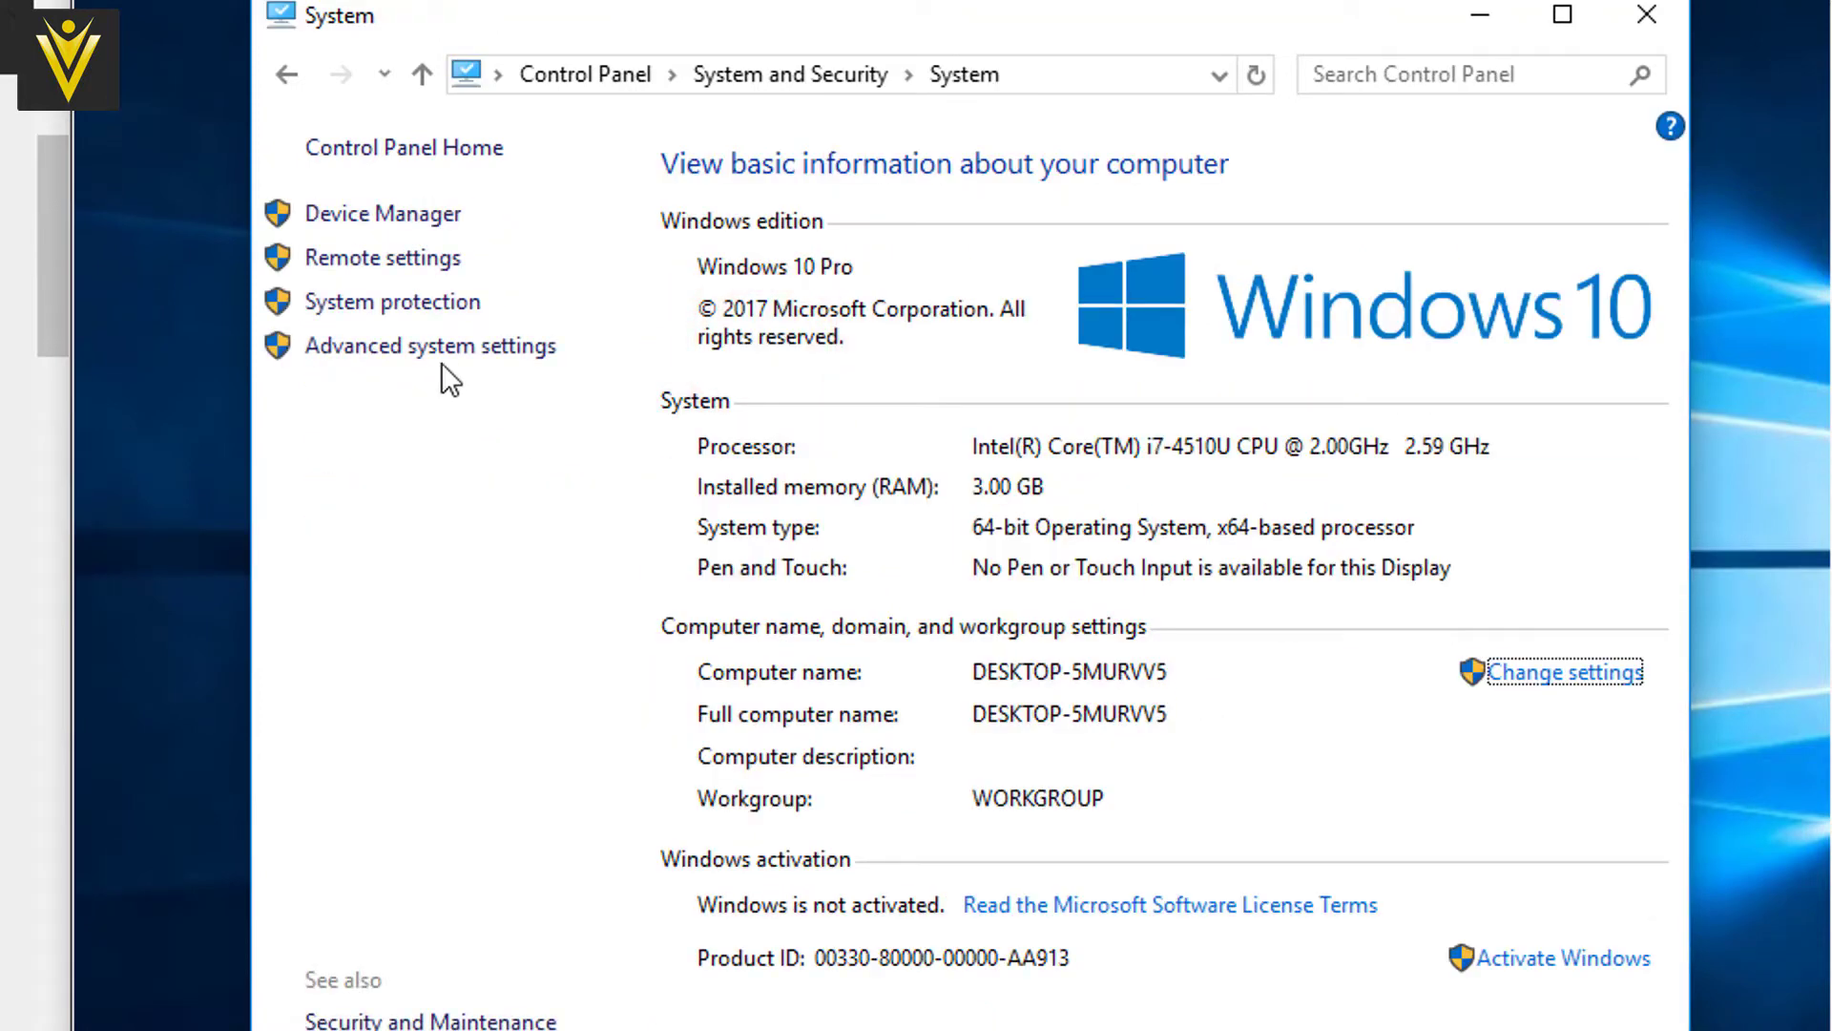
{"action": "left_click", "coordinate": [431, 347]}
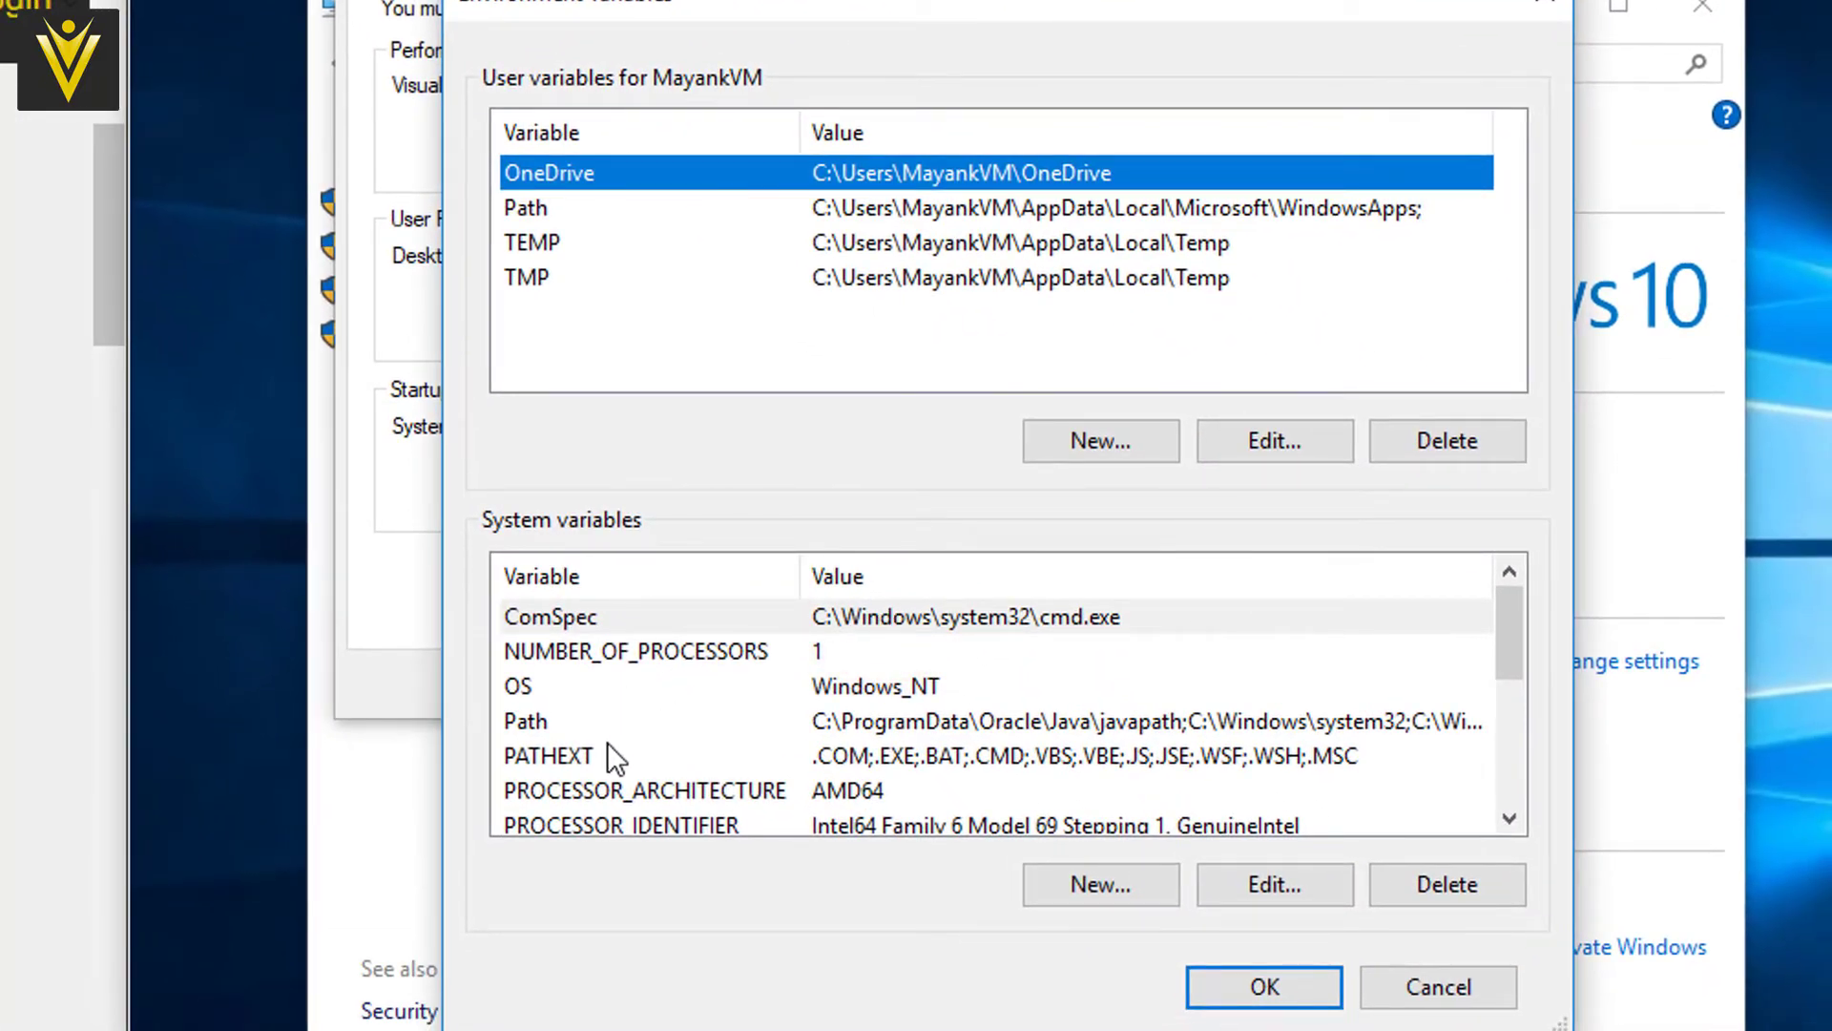
Add C:\PHP as a new entry in the system Path variable and confirm the edited list.
{"action": "left_click", "coordinate": [557, 723]}
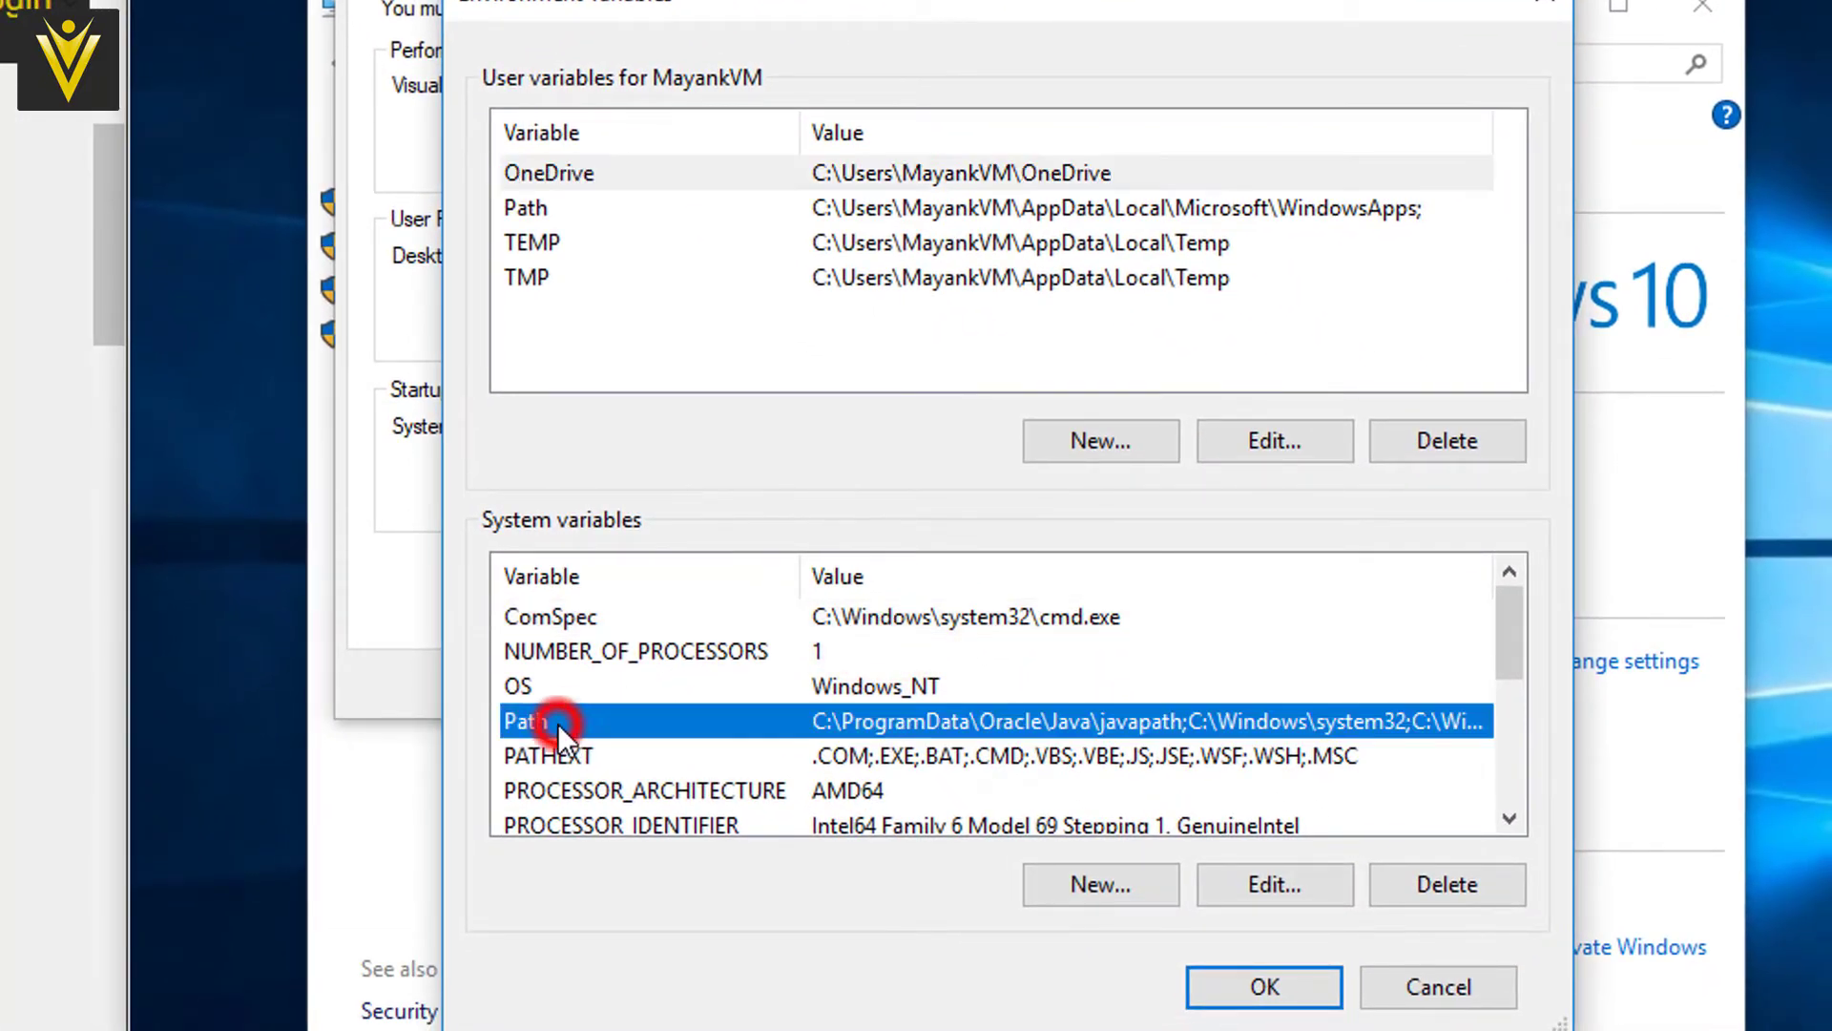
{"action": "double_click", "coordinate": [598, 721]}
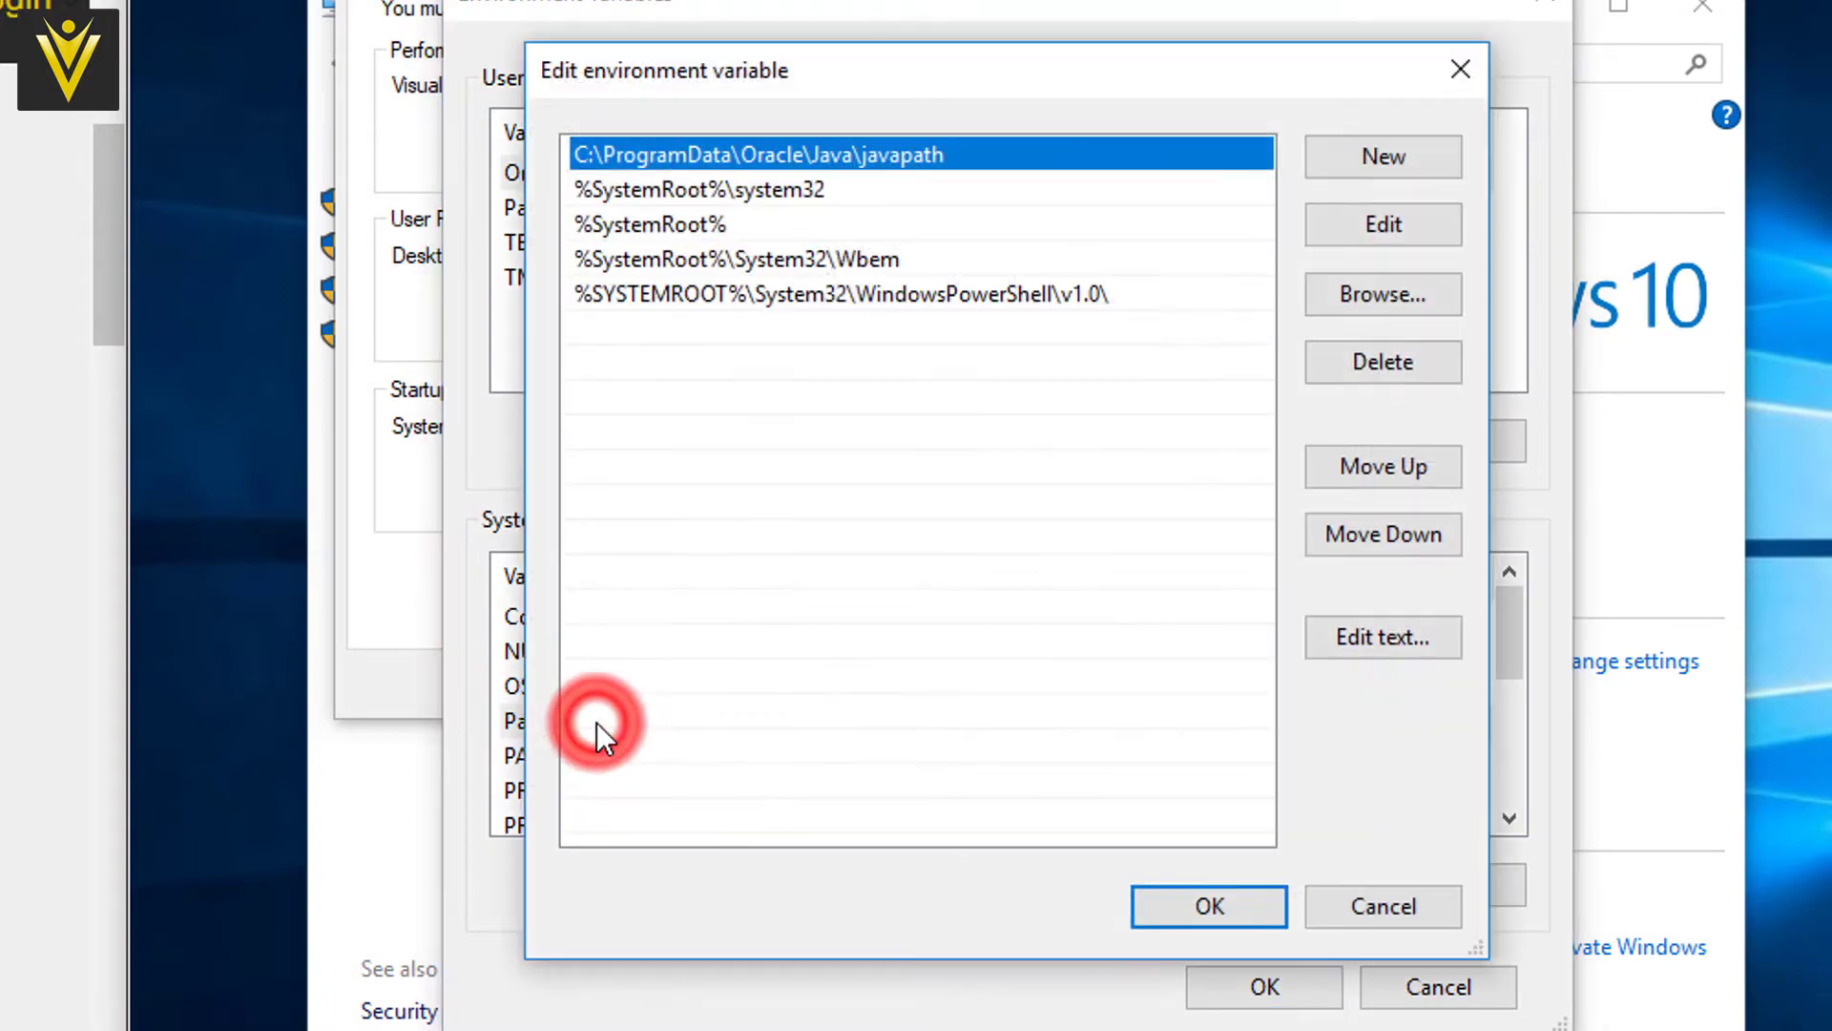
{"action": "left_click", "coordinate": [1425, 173]}
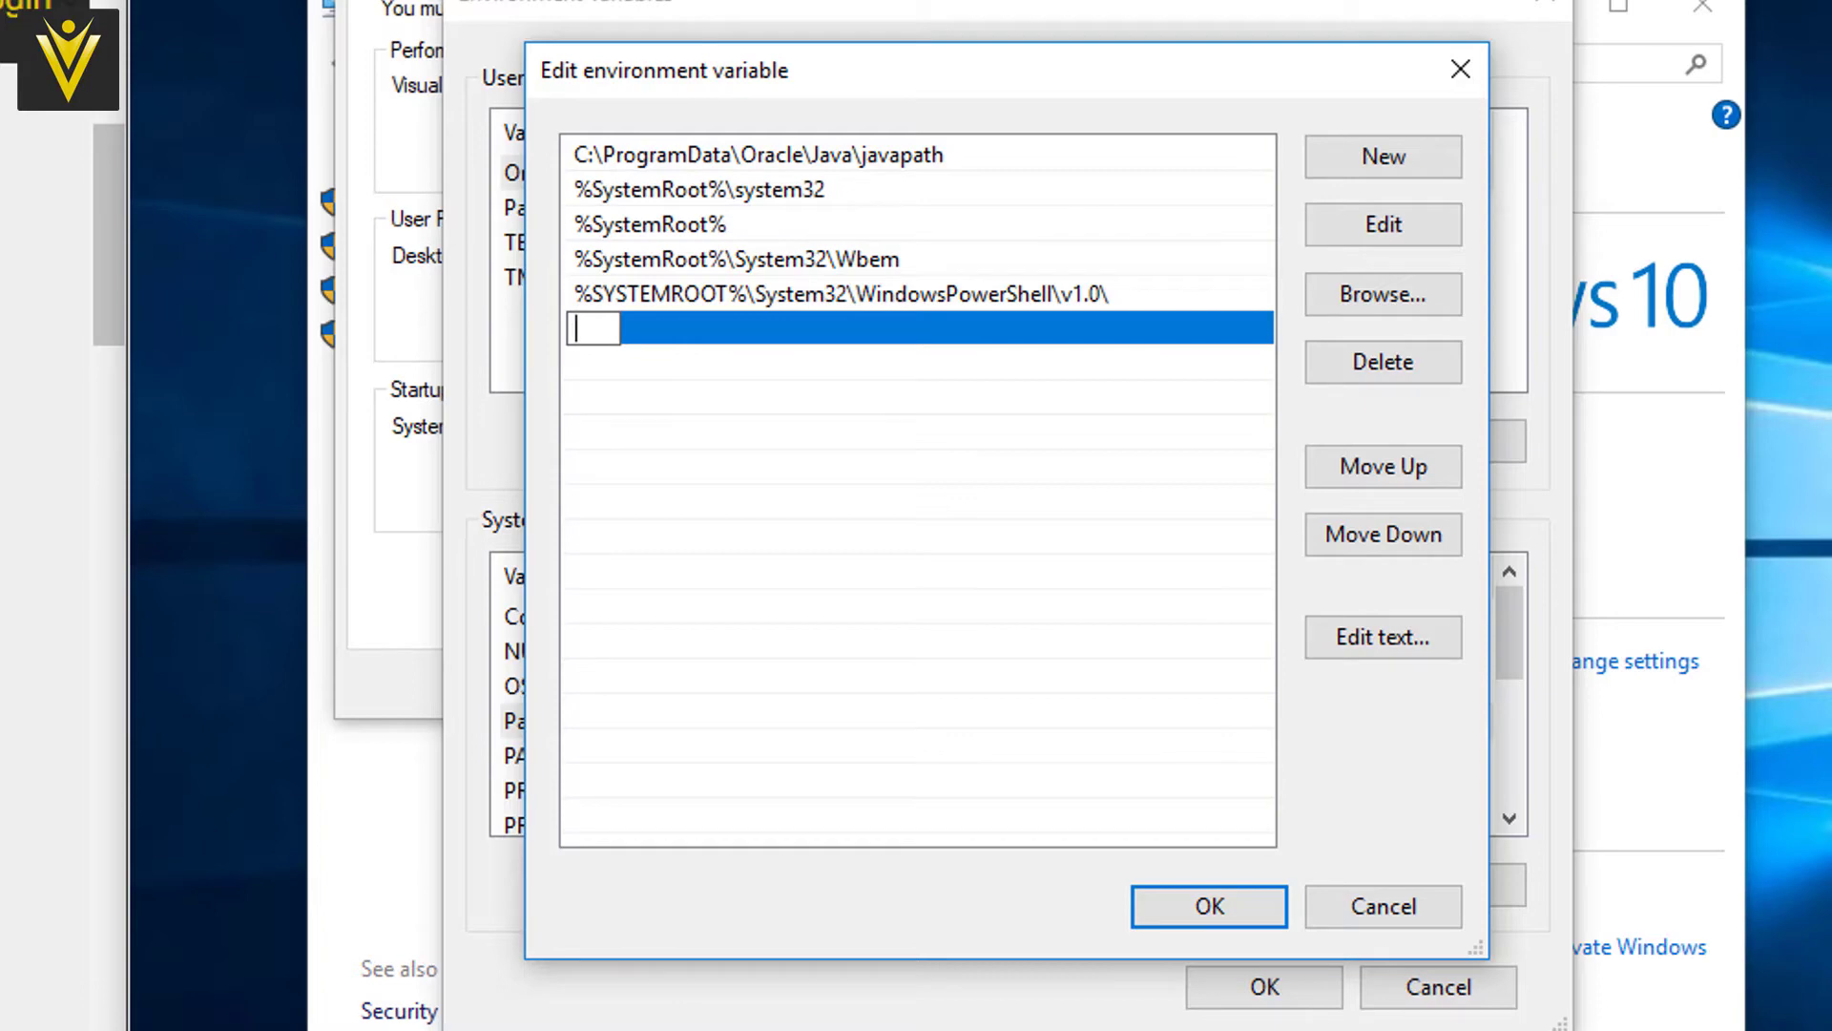
{"action": "type", "text": "\\PHP"}
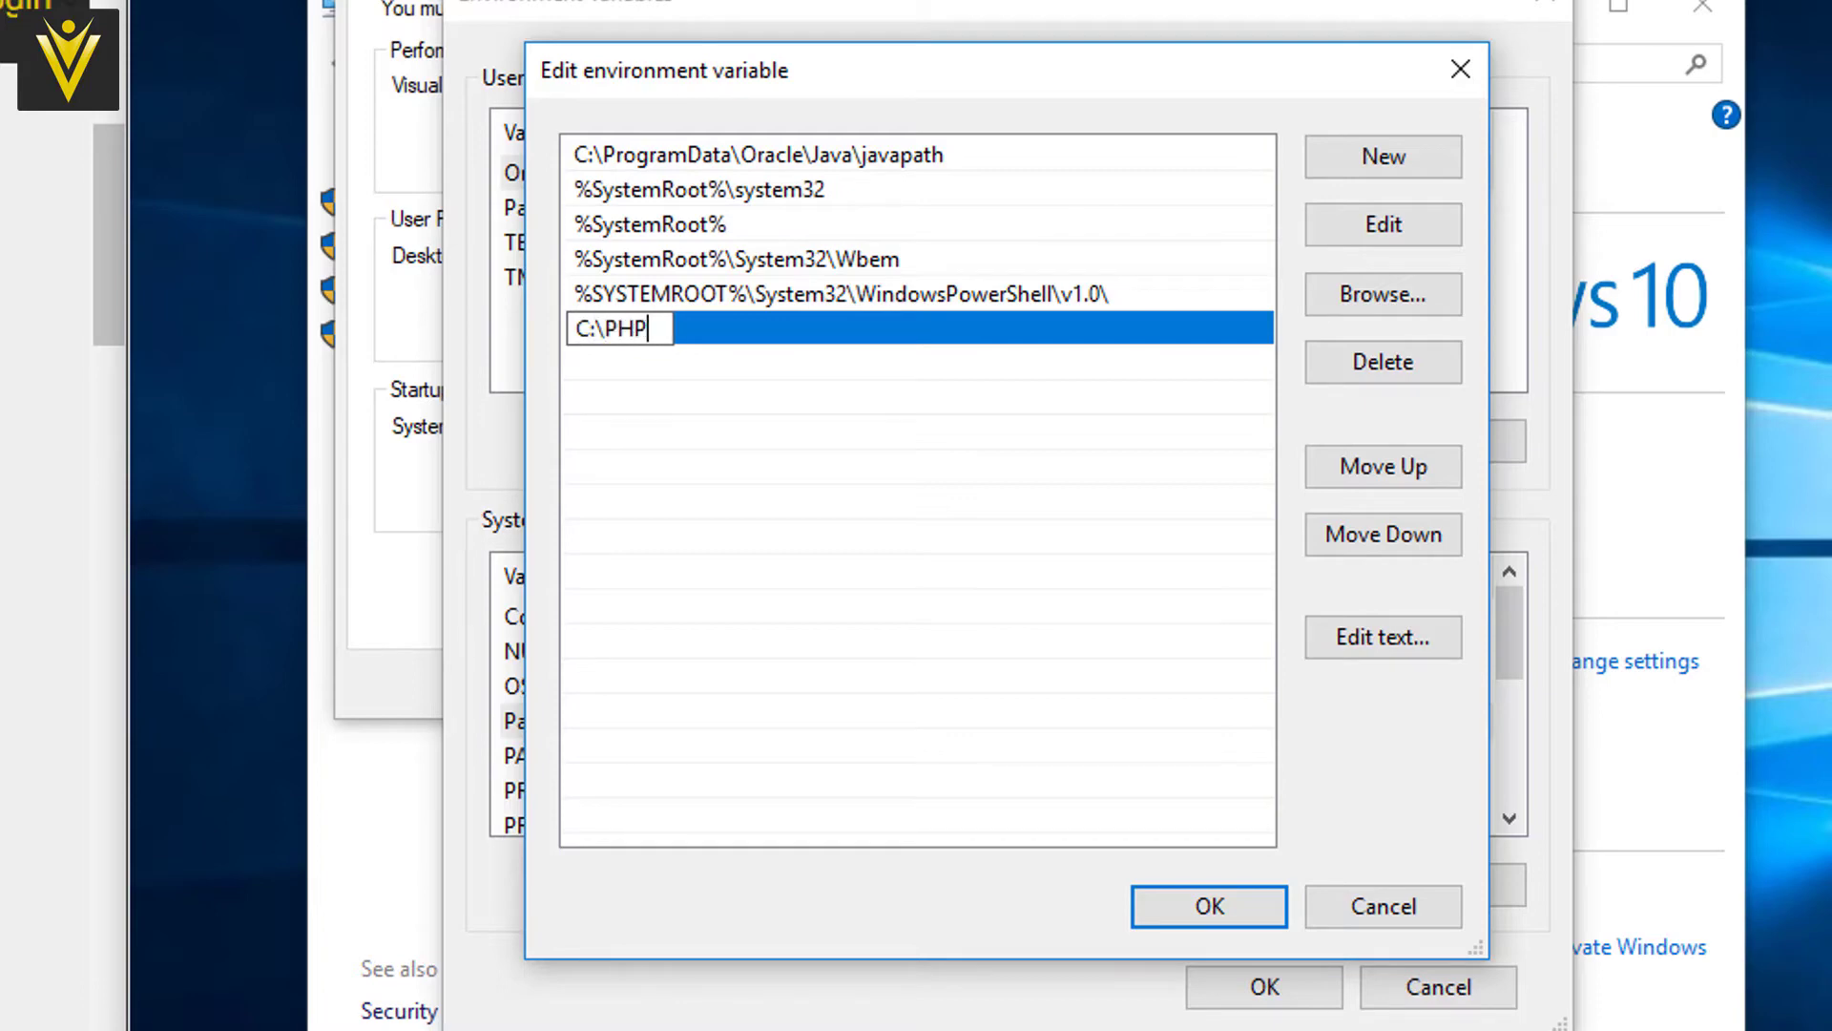
{"action": "key", "text": "ctrl+a"}
{"action": "key", "text": "ctrl+c"}
{"action": "key", "text": "Escape"}
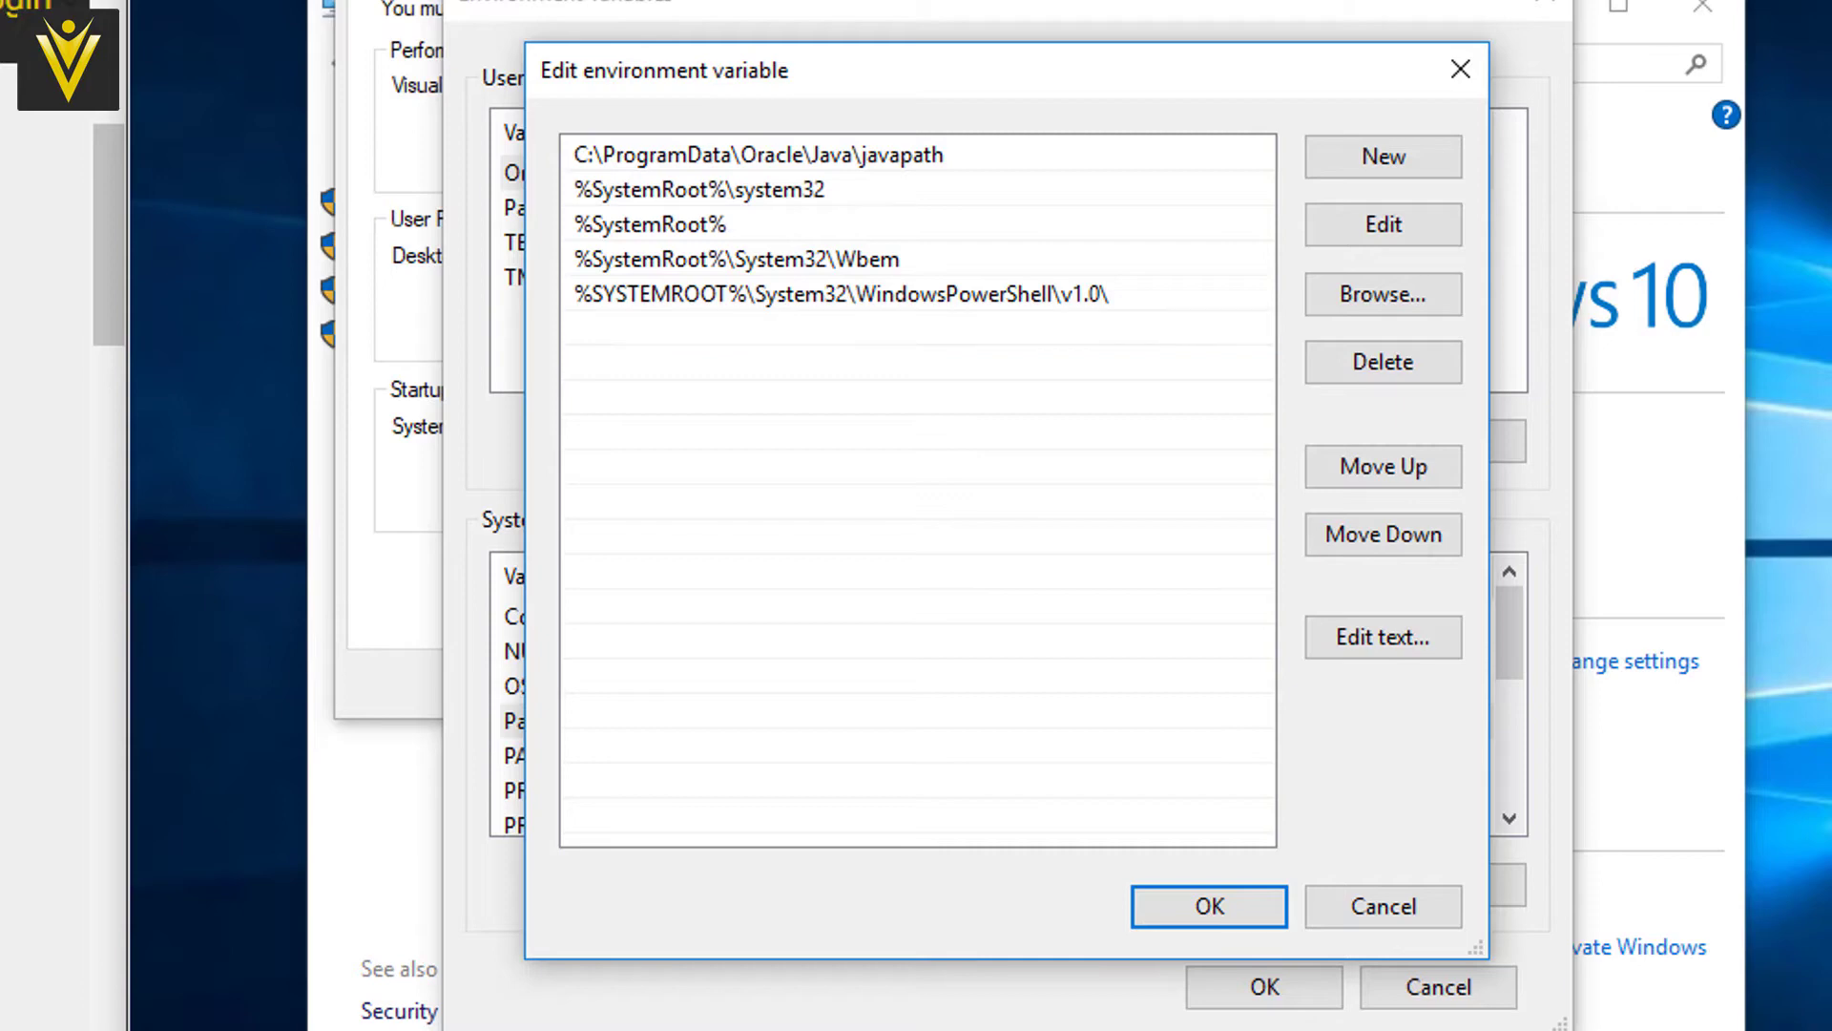
{"action": "left_click", "coordinate": [1392, 169]}
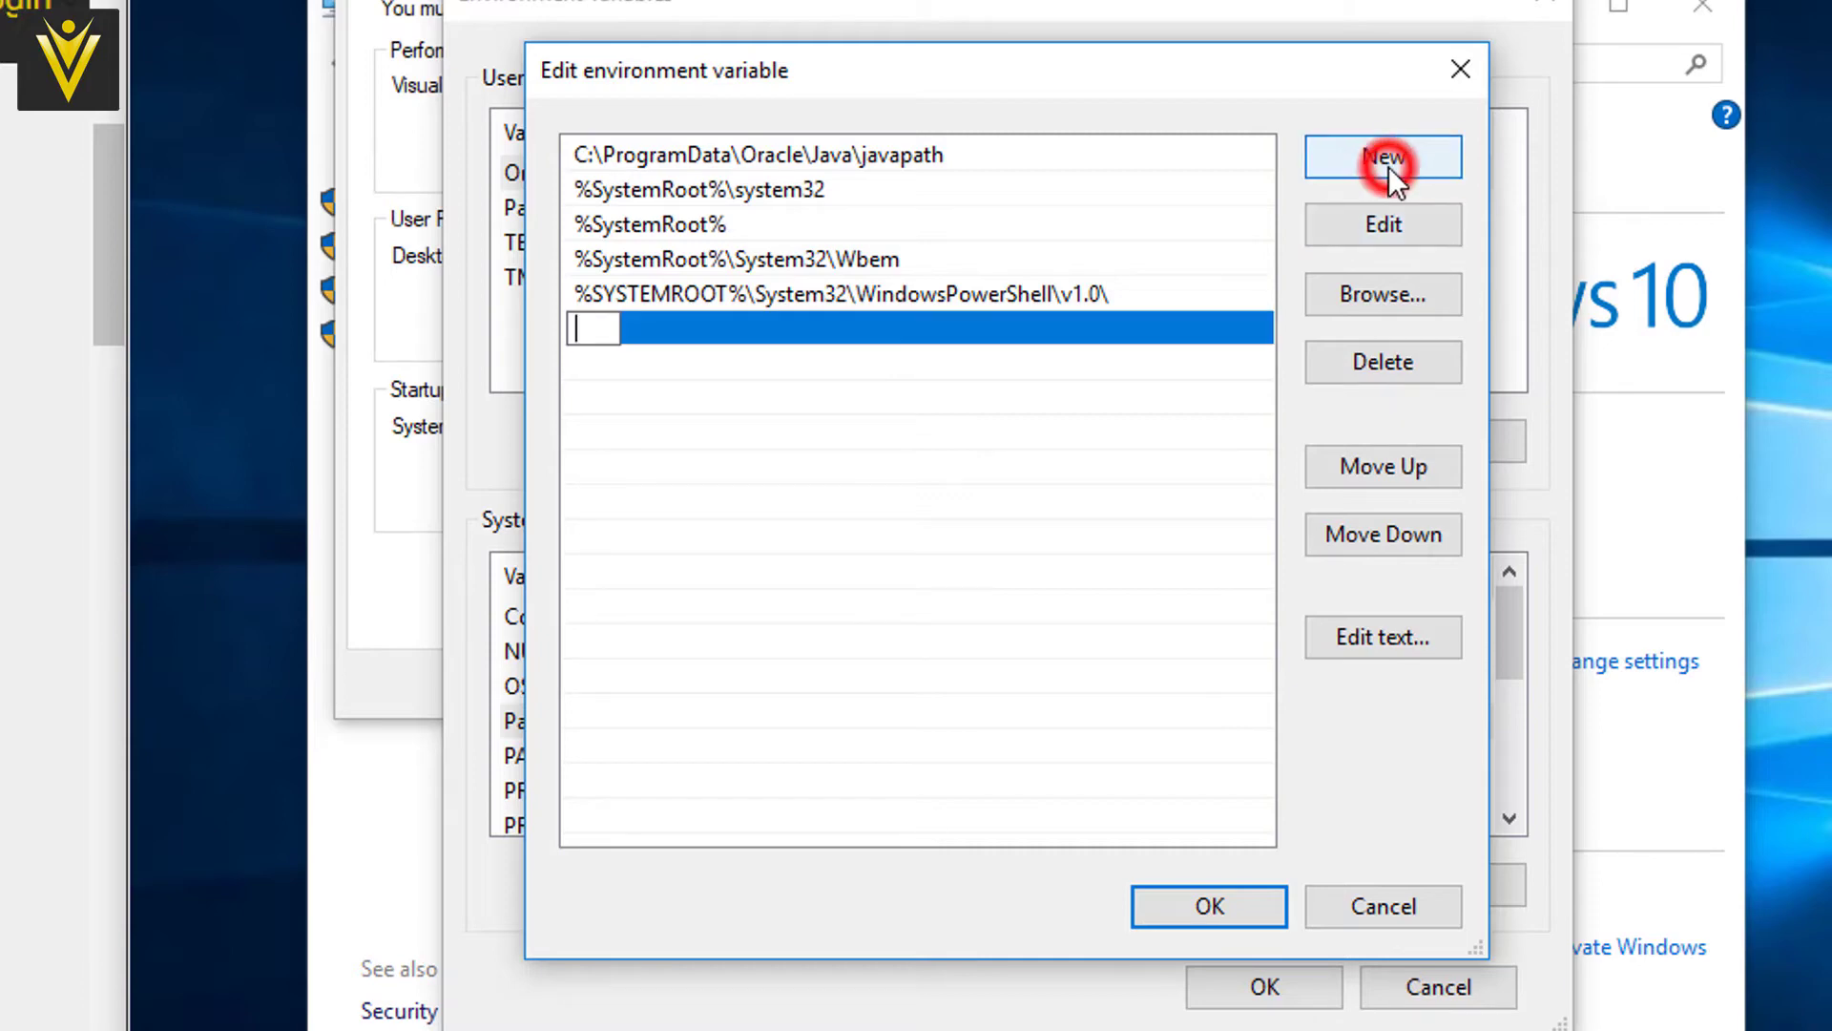
{"action": "key", "text": "ctrl+v"}
{"action": "key", "text": "Return"}
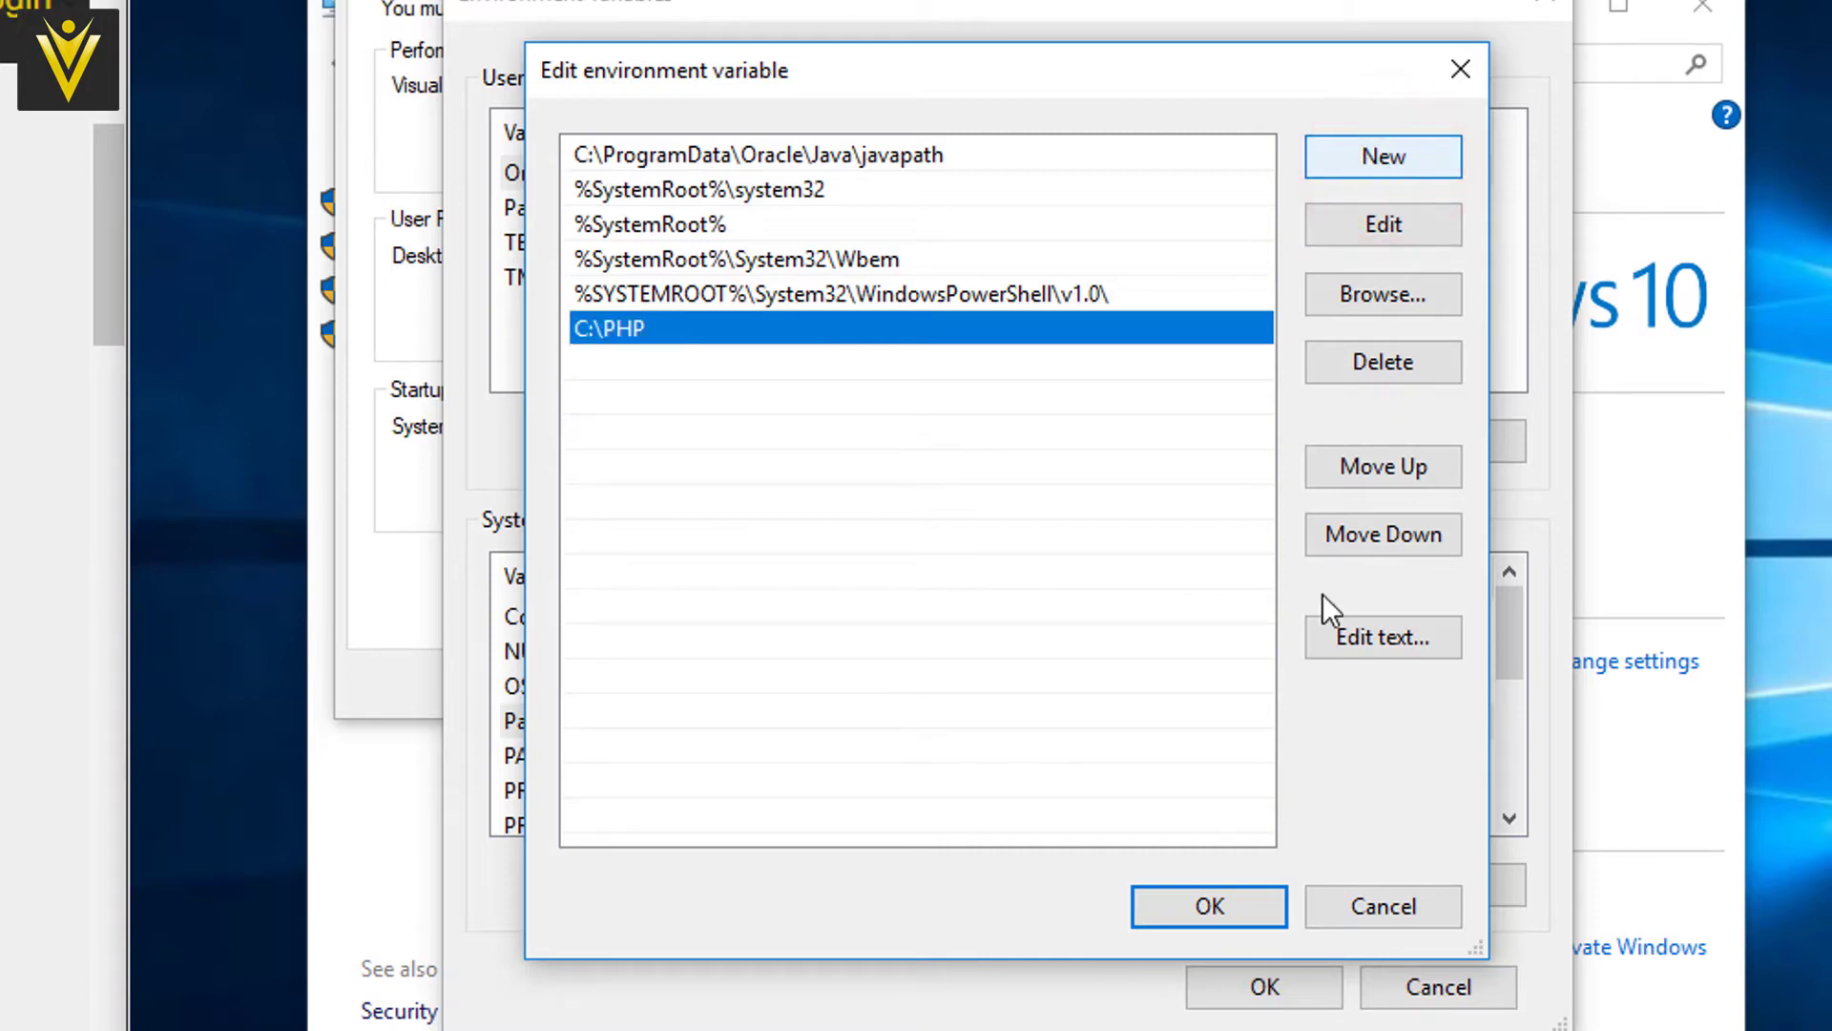
{"action": "left_click", "coordinate": [1195, 899]}
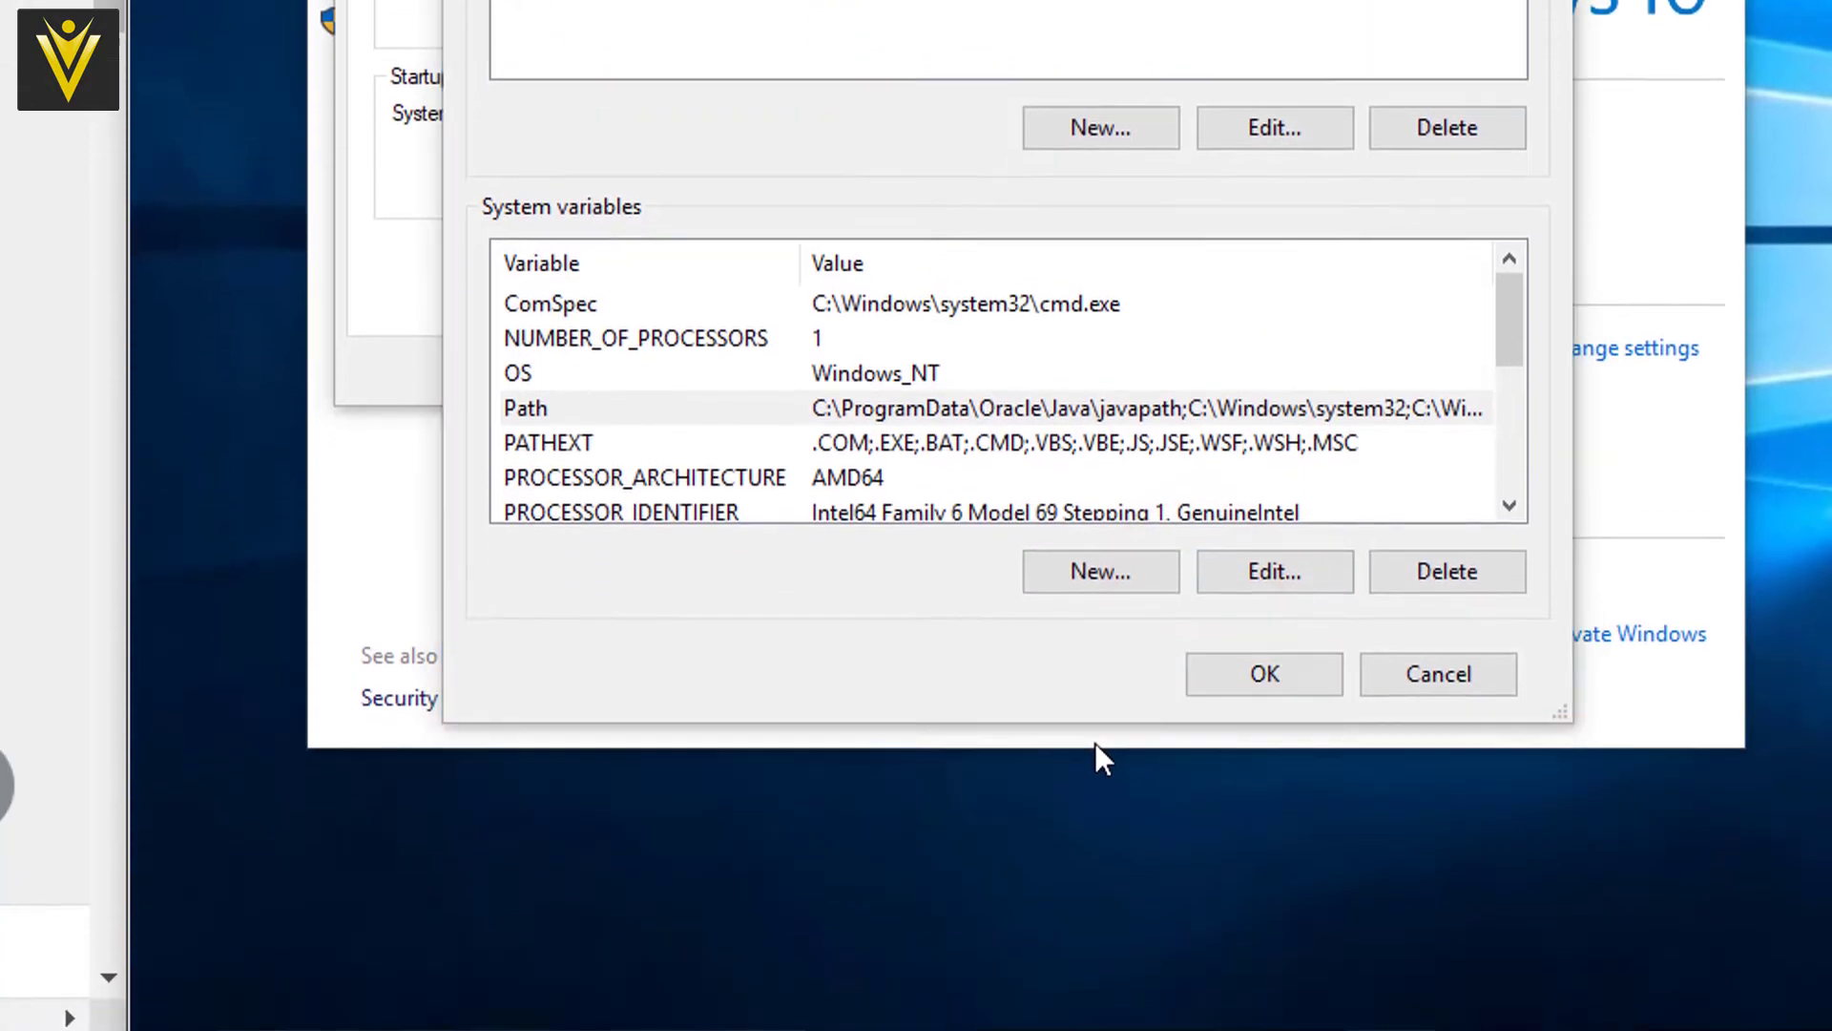
Check that the path C:\PHP opens the PHP folder from the Run dialog, and close the folder.
{"action": "key", "text": "super+r"}
{"action": "key", "text": "ctrl+v"}
{"action": "key", "text": "Return"}
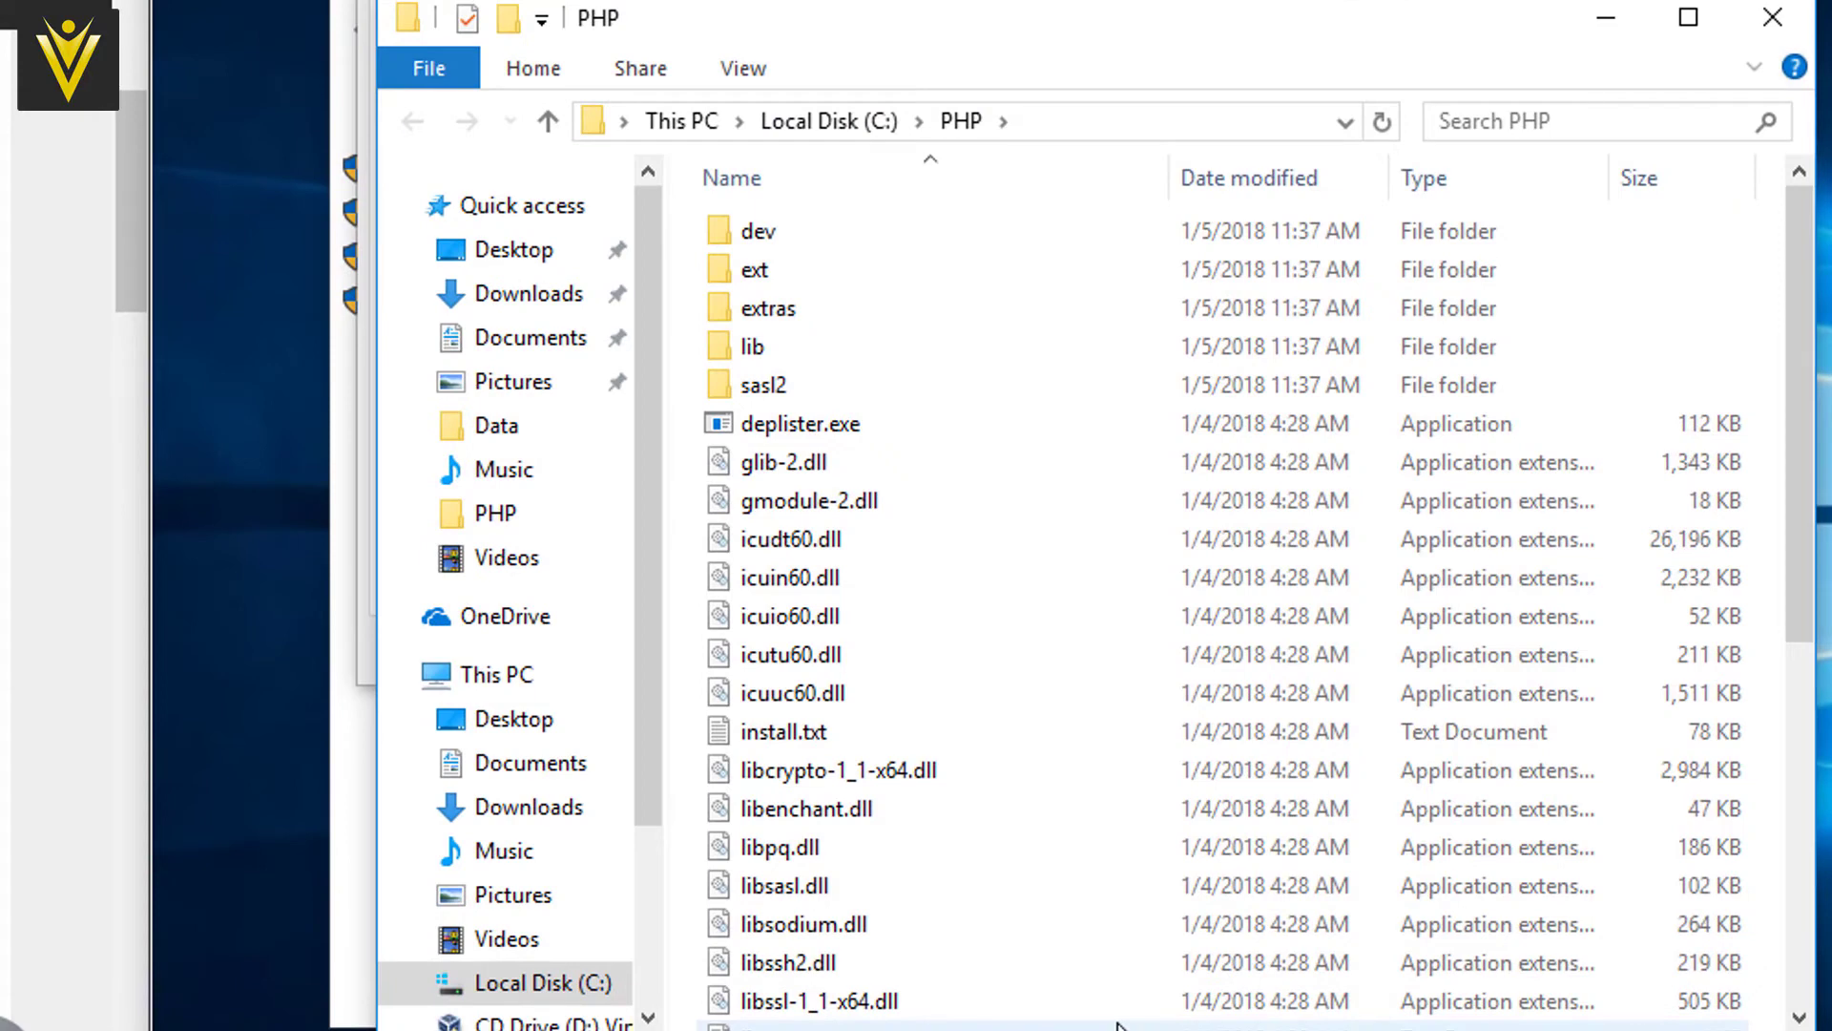
{"action": "left_click", "coordinate": [1772, 17]}
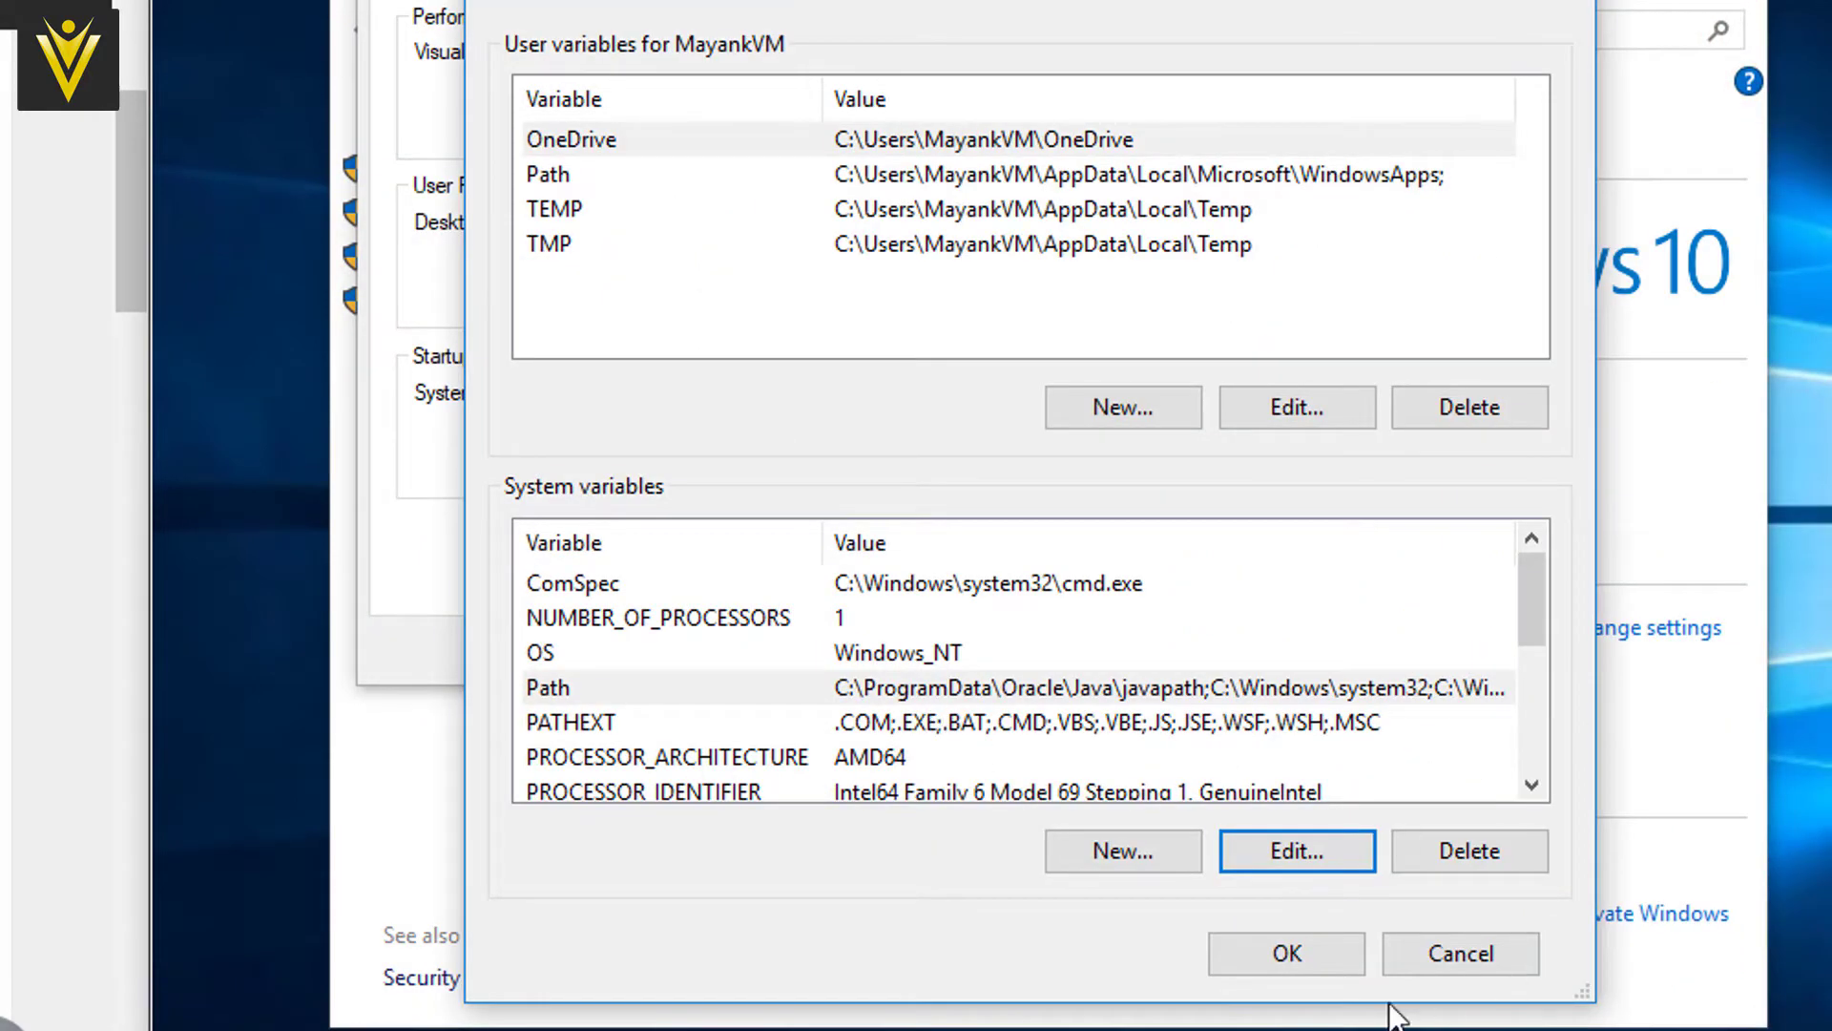
Apply the environment variable changes and close the system properties and System windows.
{"action": "left_click", "coordinate": [1279, 954]}
{"action": "left_click", "coordinate": [730, 649]}
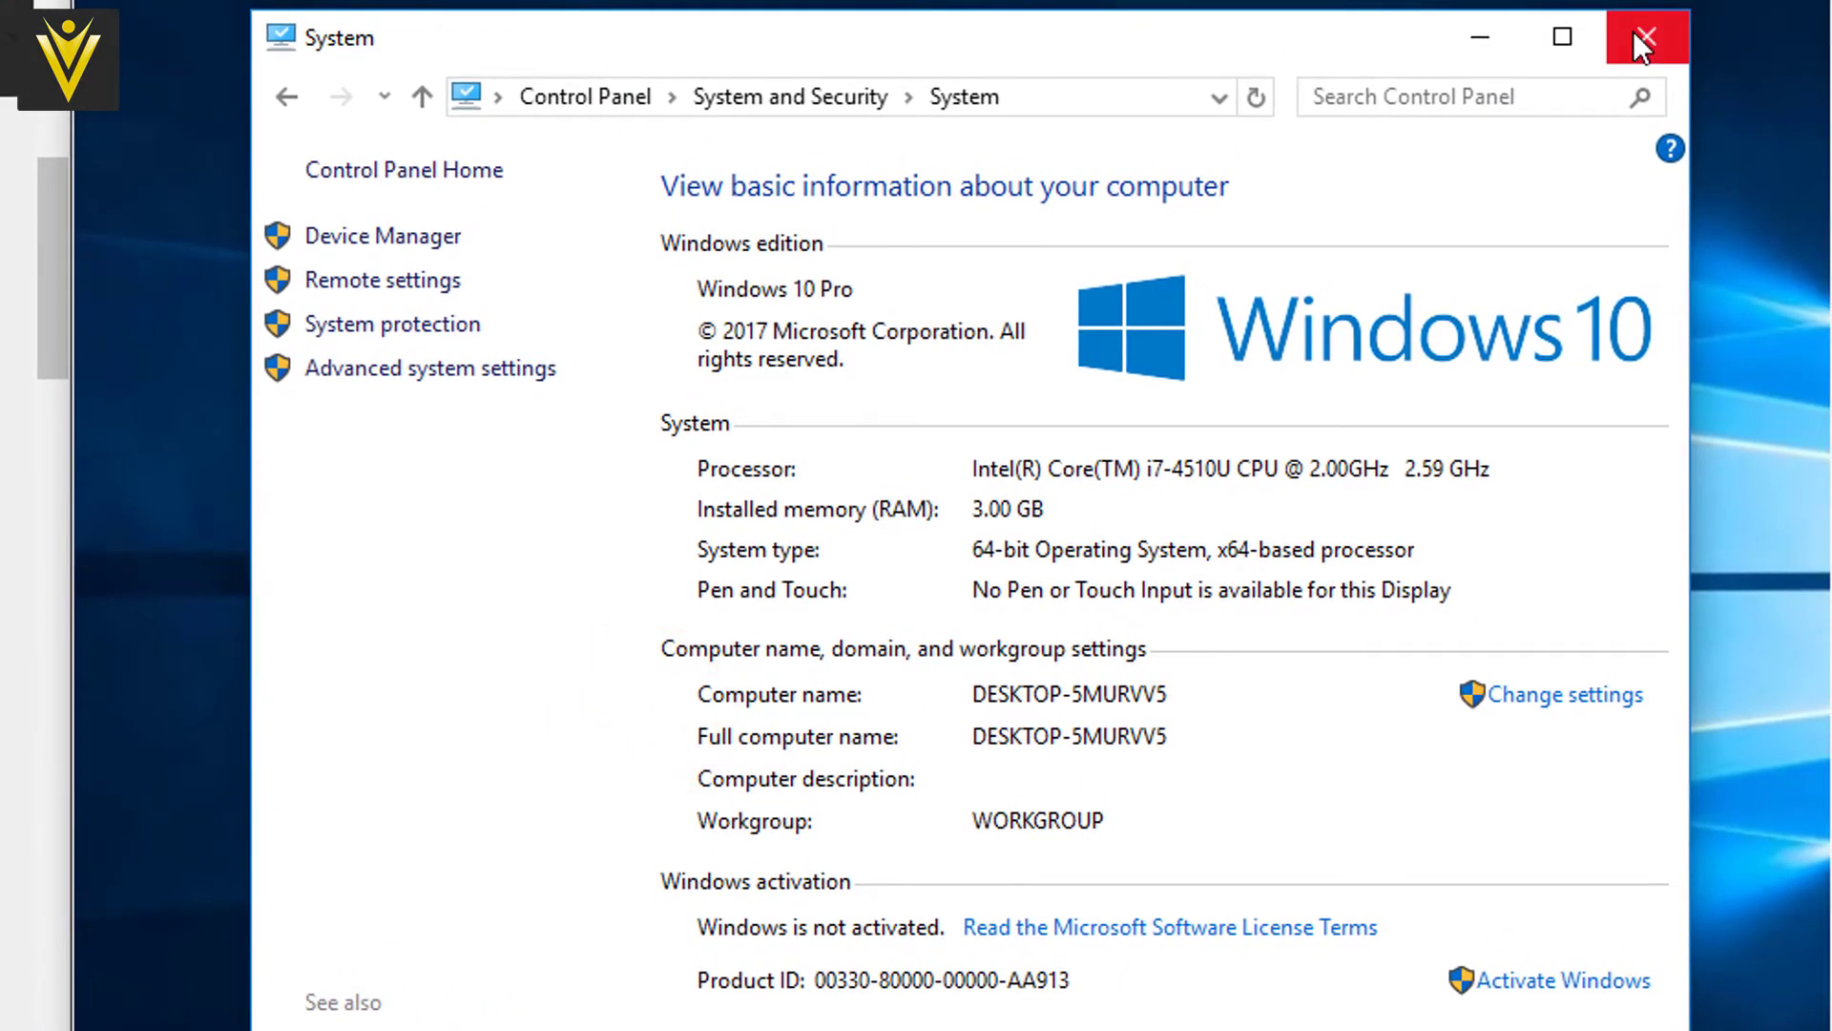
{"action": "left_click", "coordinate": [1634, 31]}
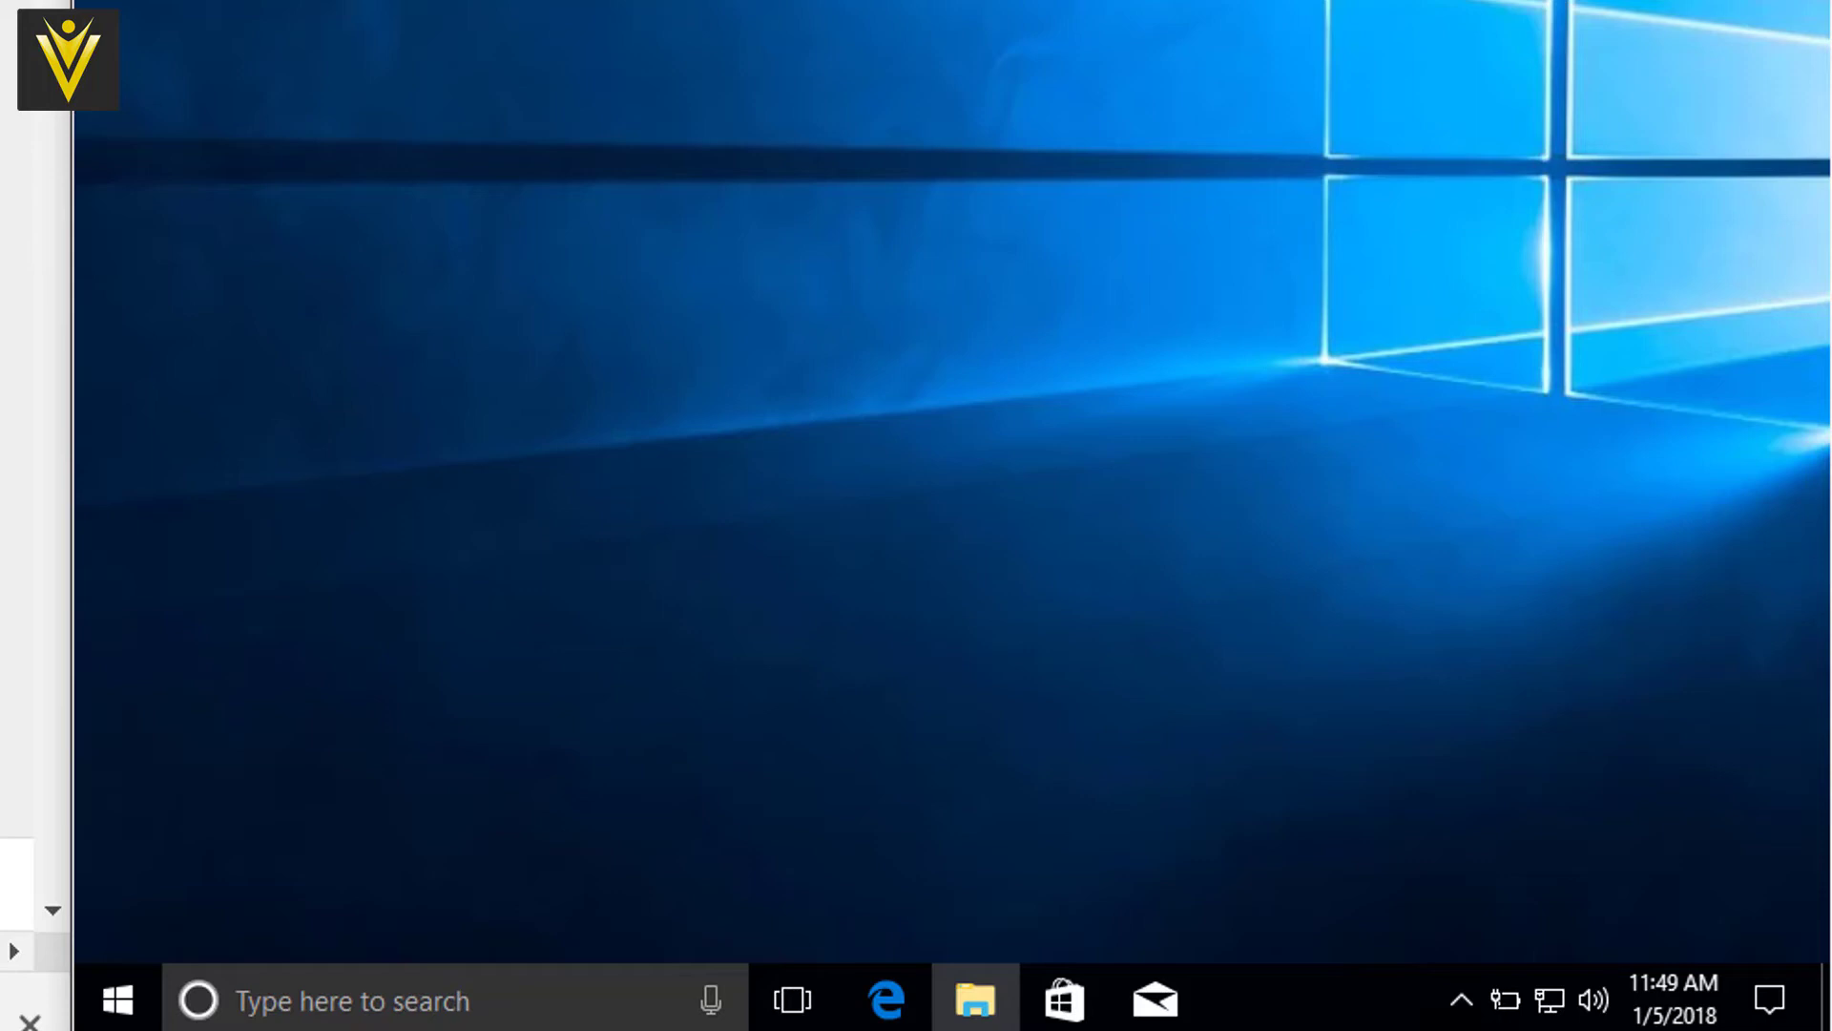
Open Command Prompt through Run with cmd and check the PHP installation with php -version, dismissing any error dialog.
{"action": "key", "text": "super+r"}
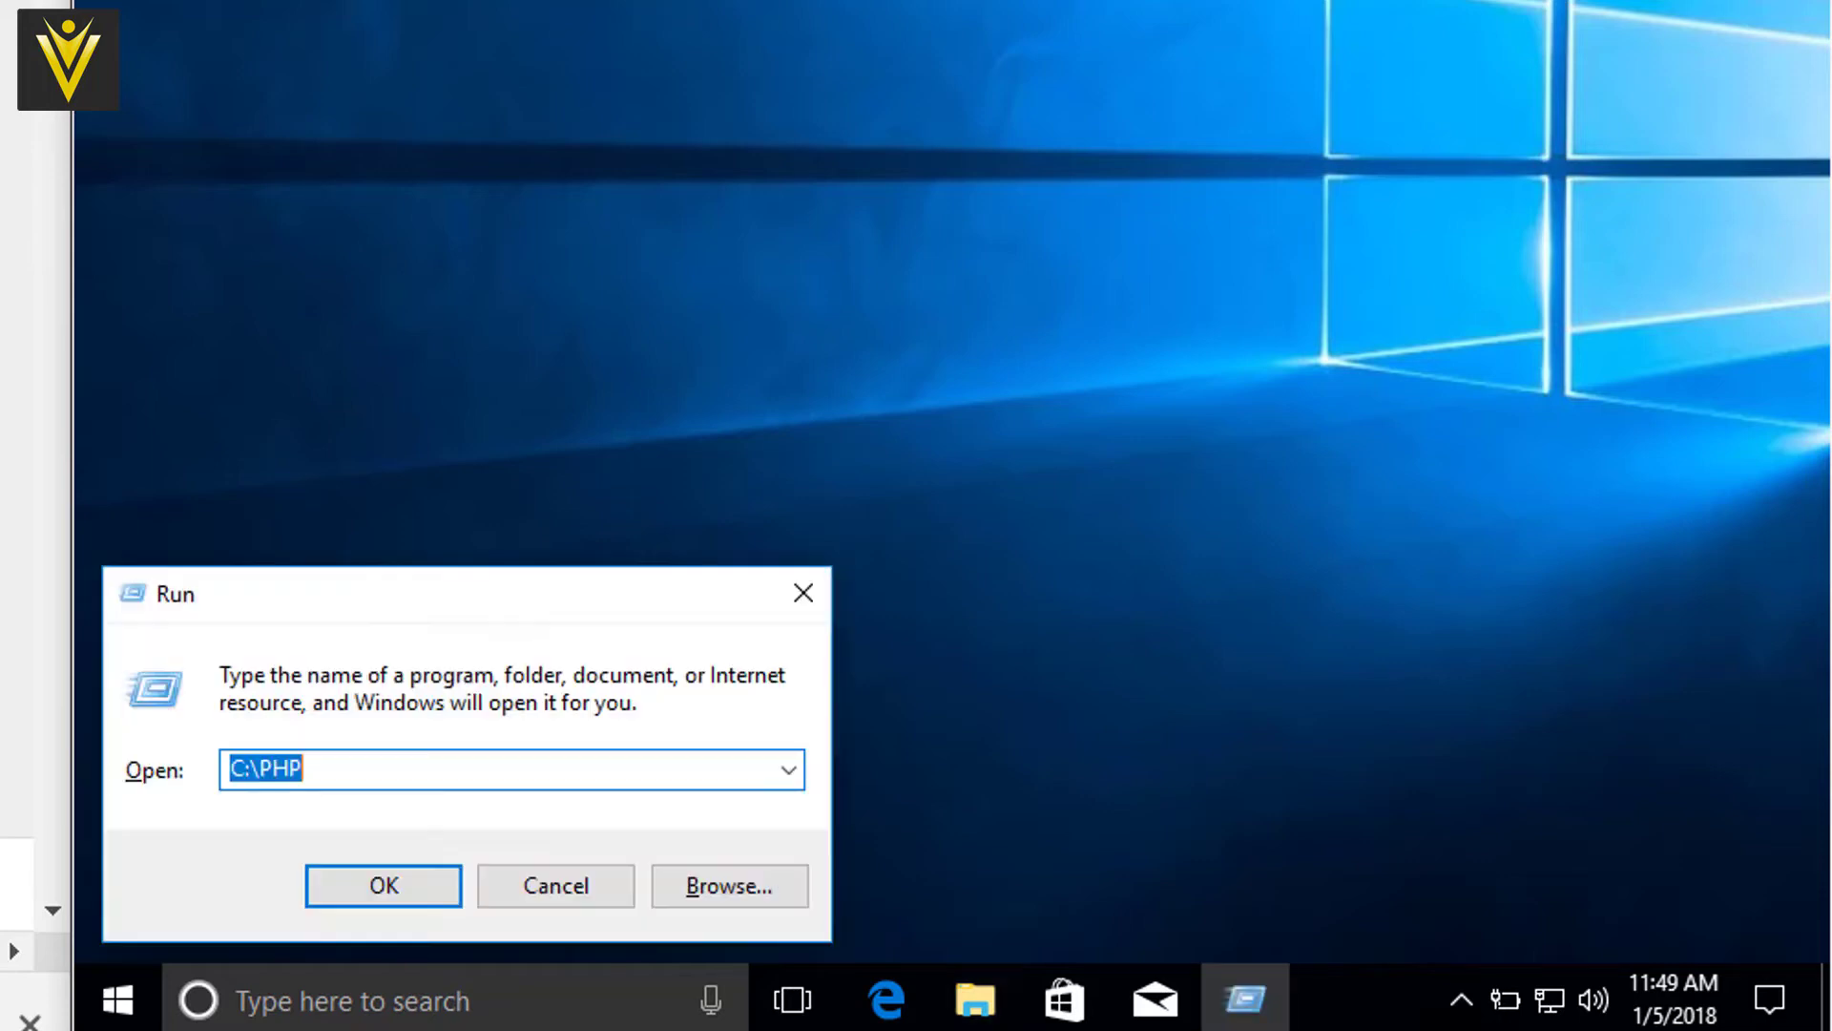
{"action": "type", "text": "cmd"}
{"action": "key", "text": "Return"}
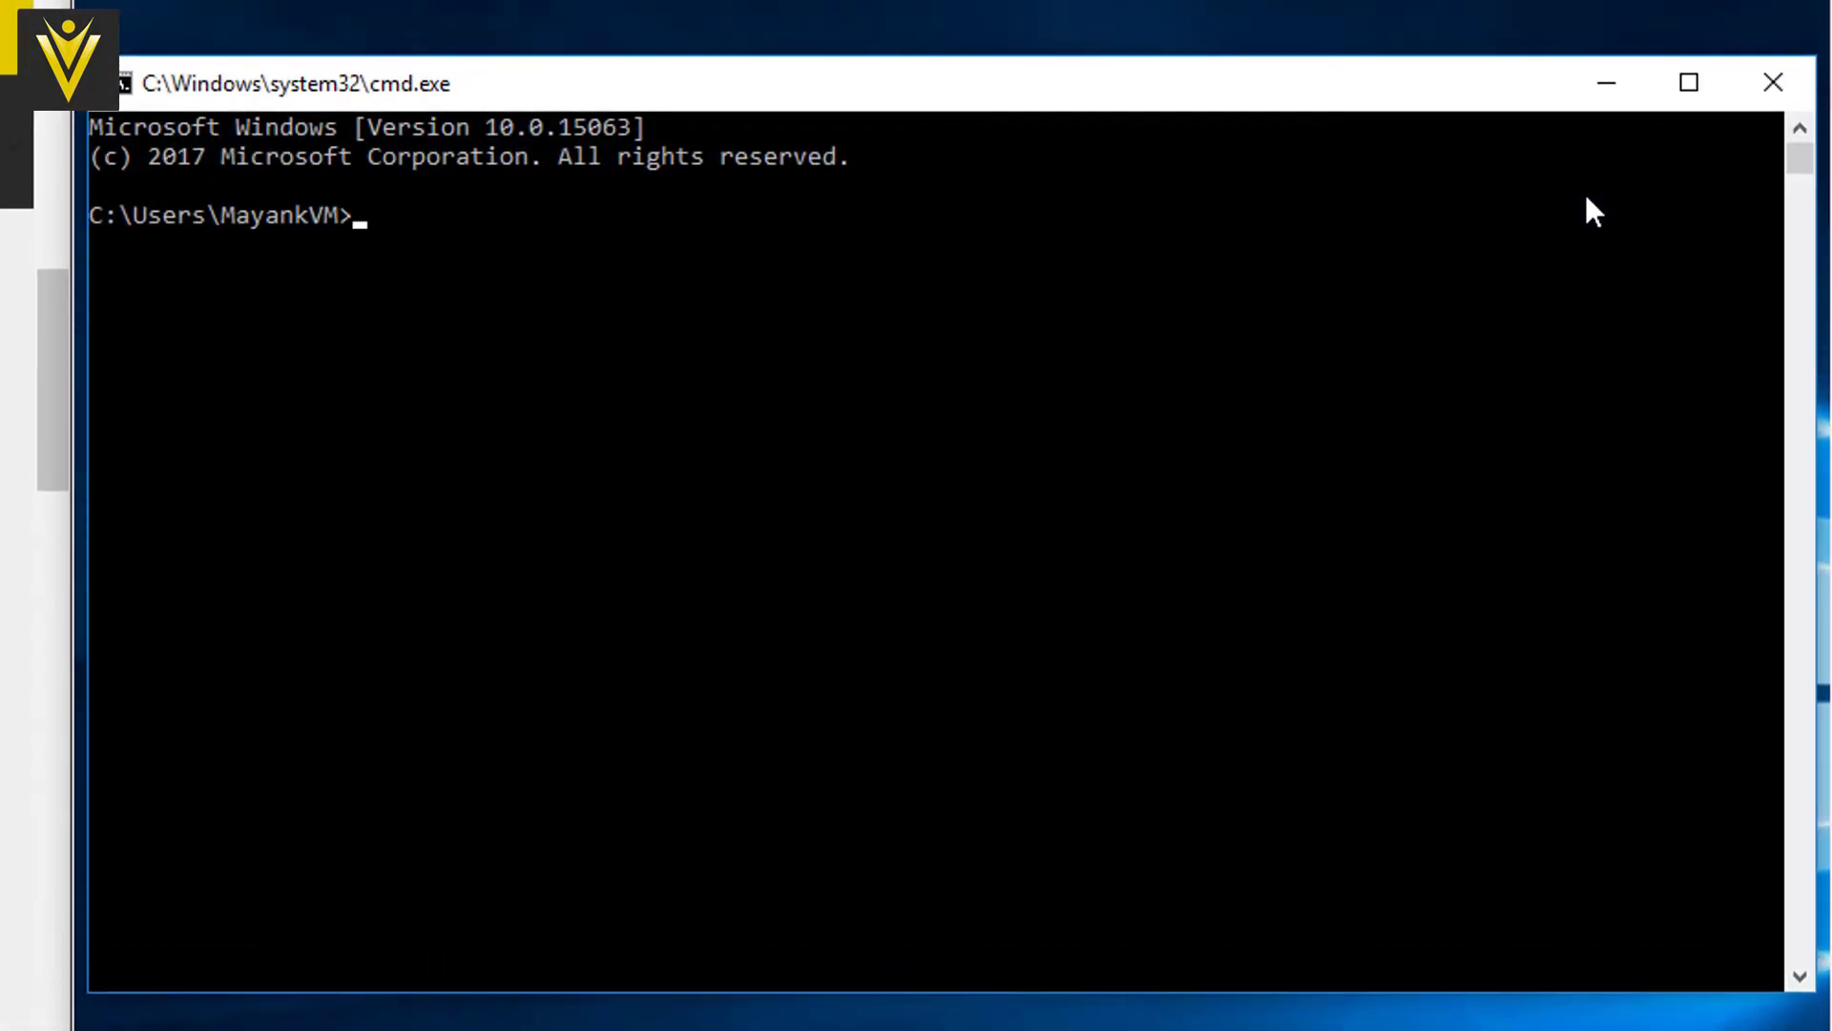
{"action": "type", "text": "php -version"}
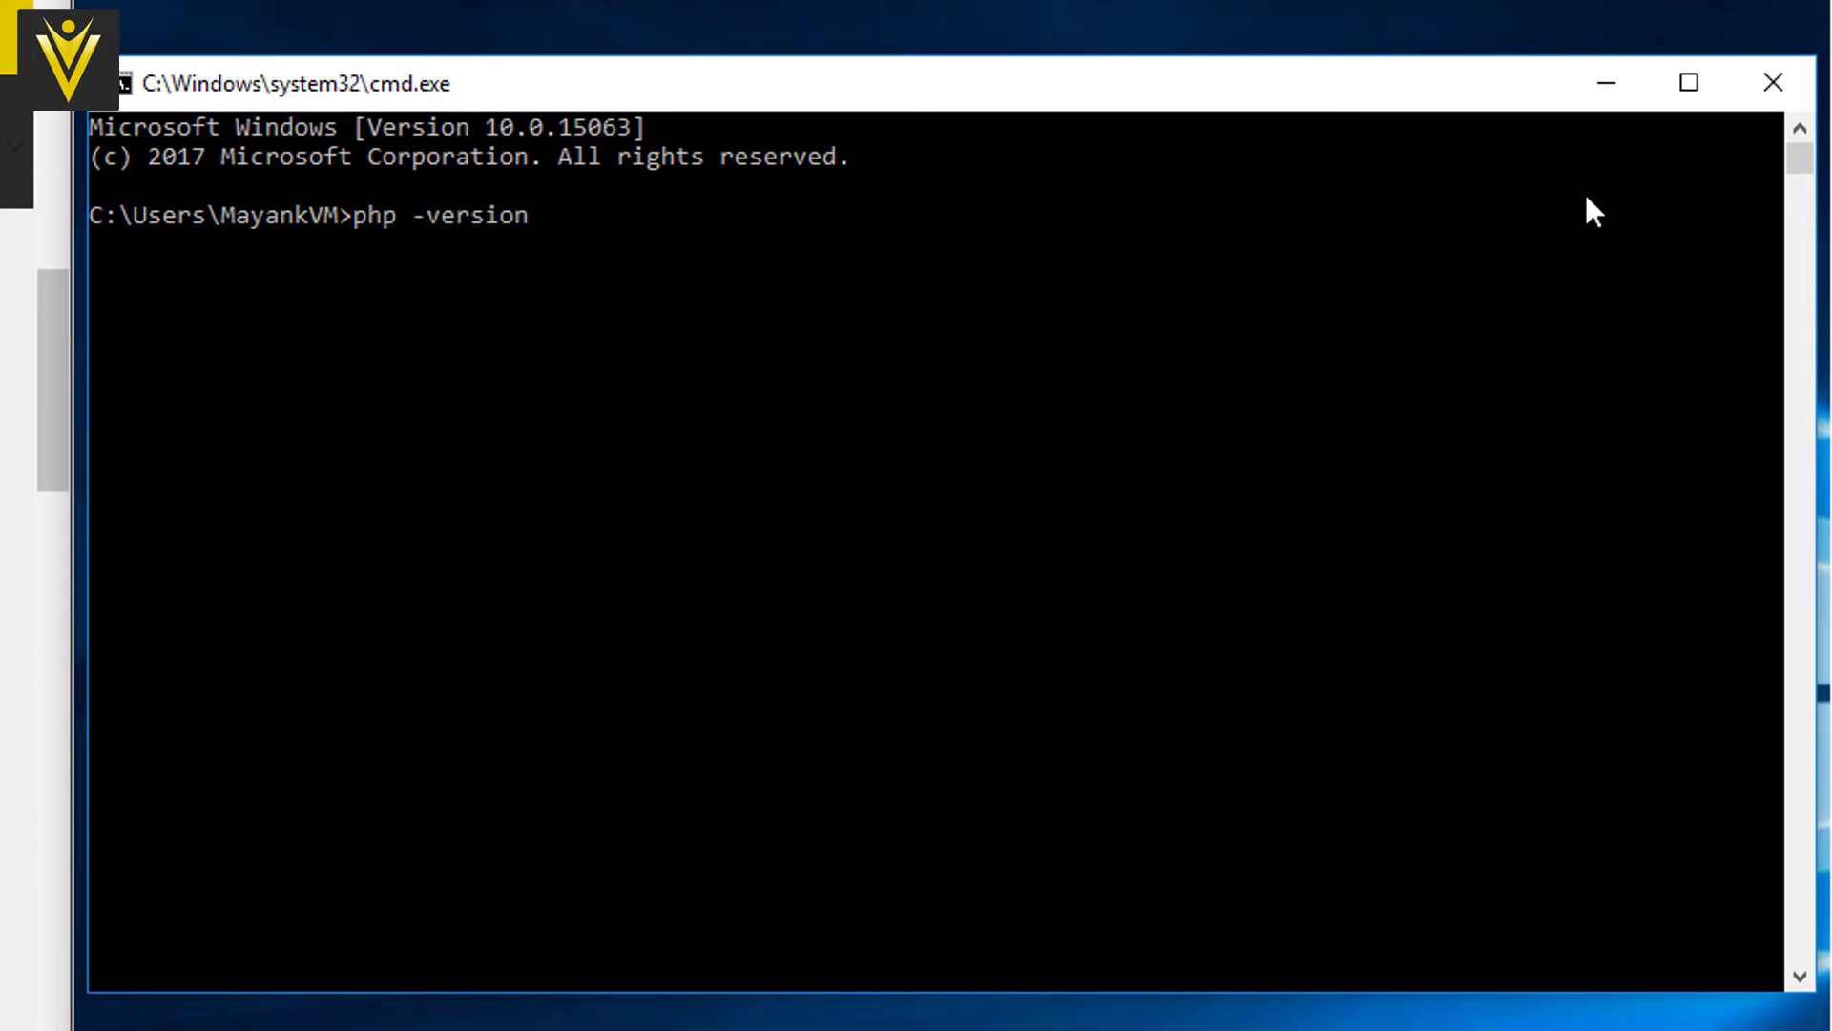
{"action": "key", "text": "Return"}
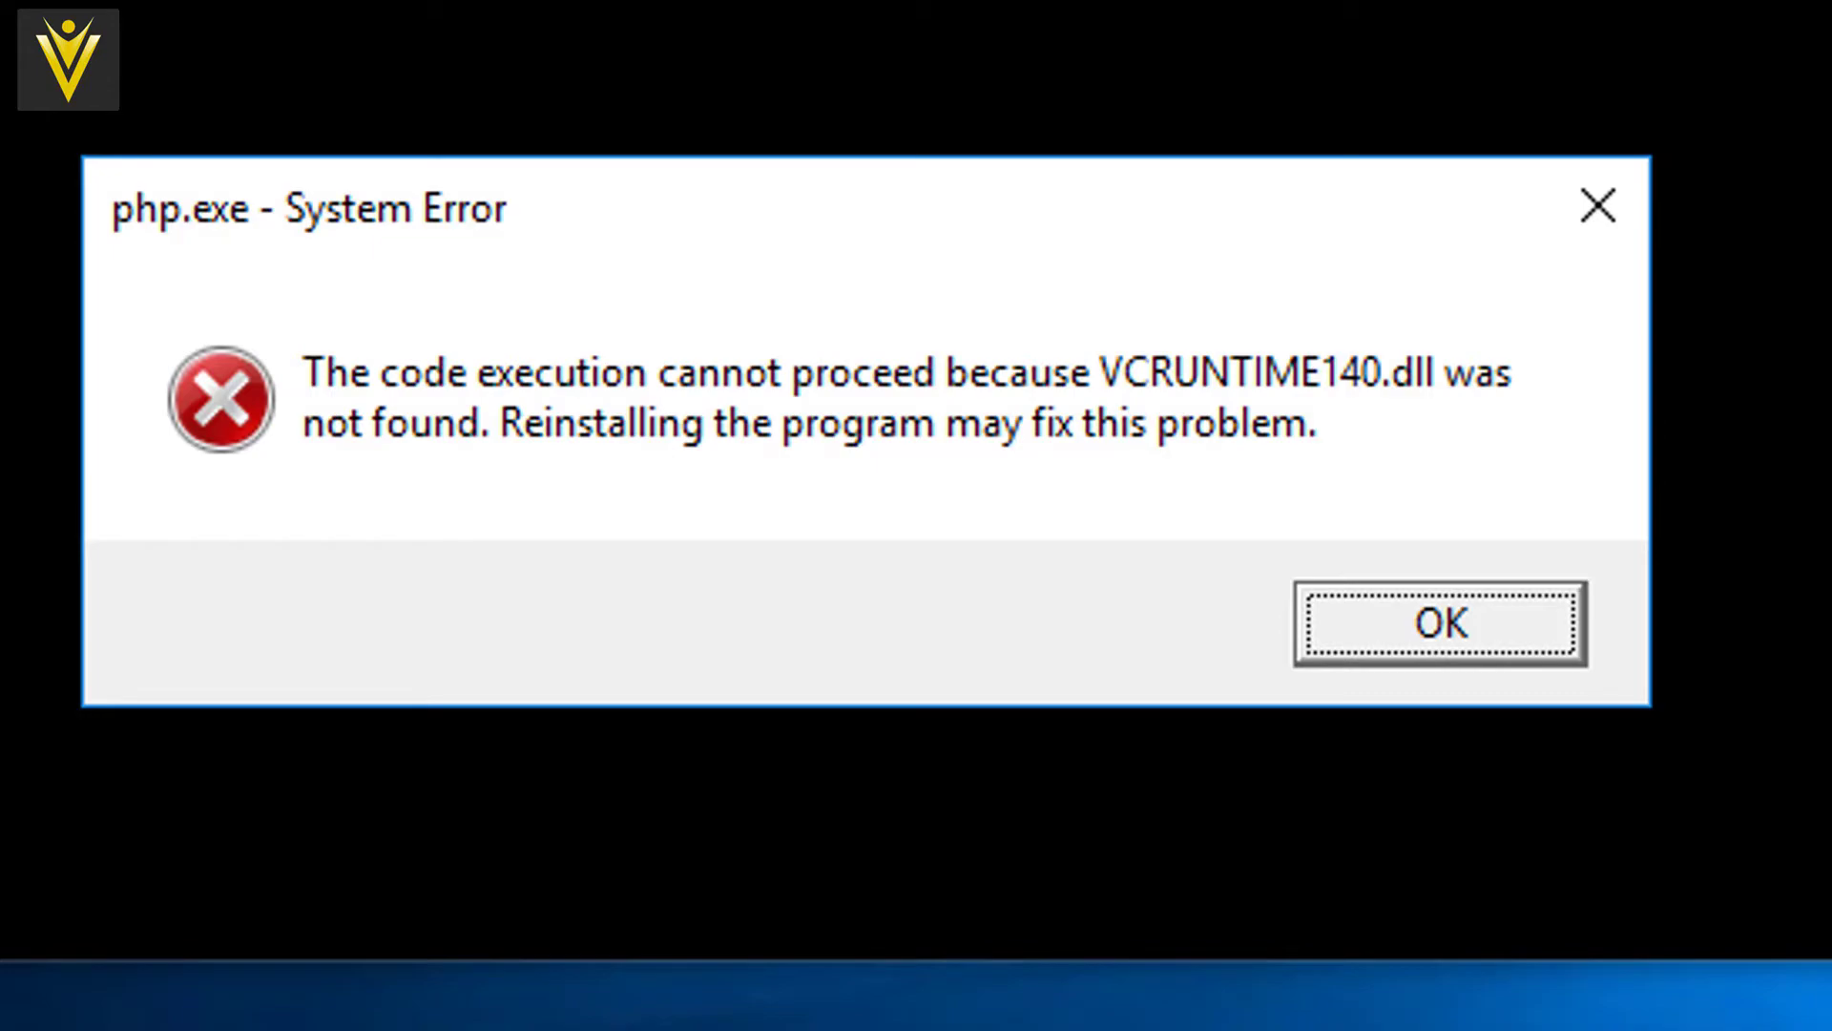
{"action": "left_click", "coordinate": [1511, 589]}
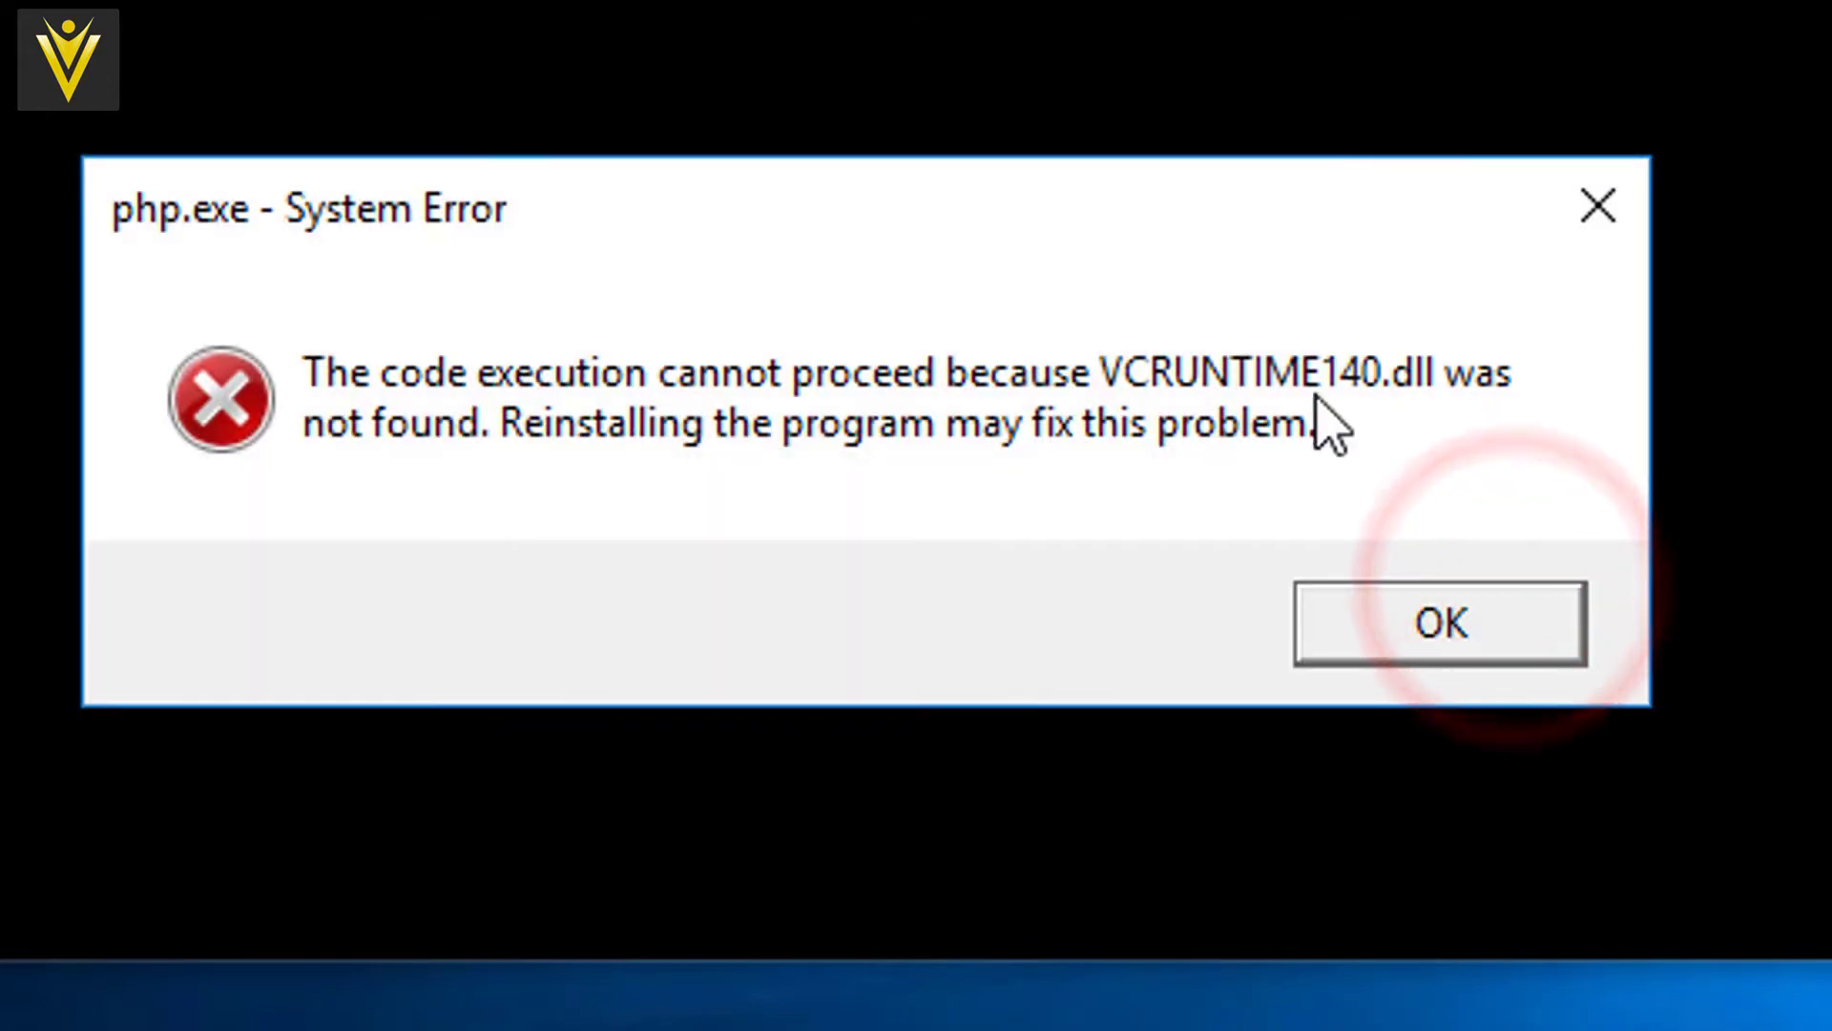
{"action": "left_click", "coordinate": [1386, 623]}
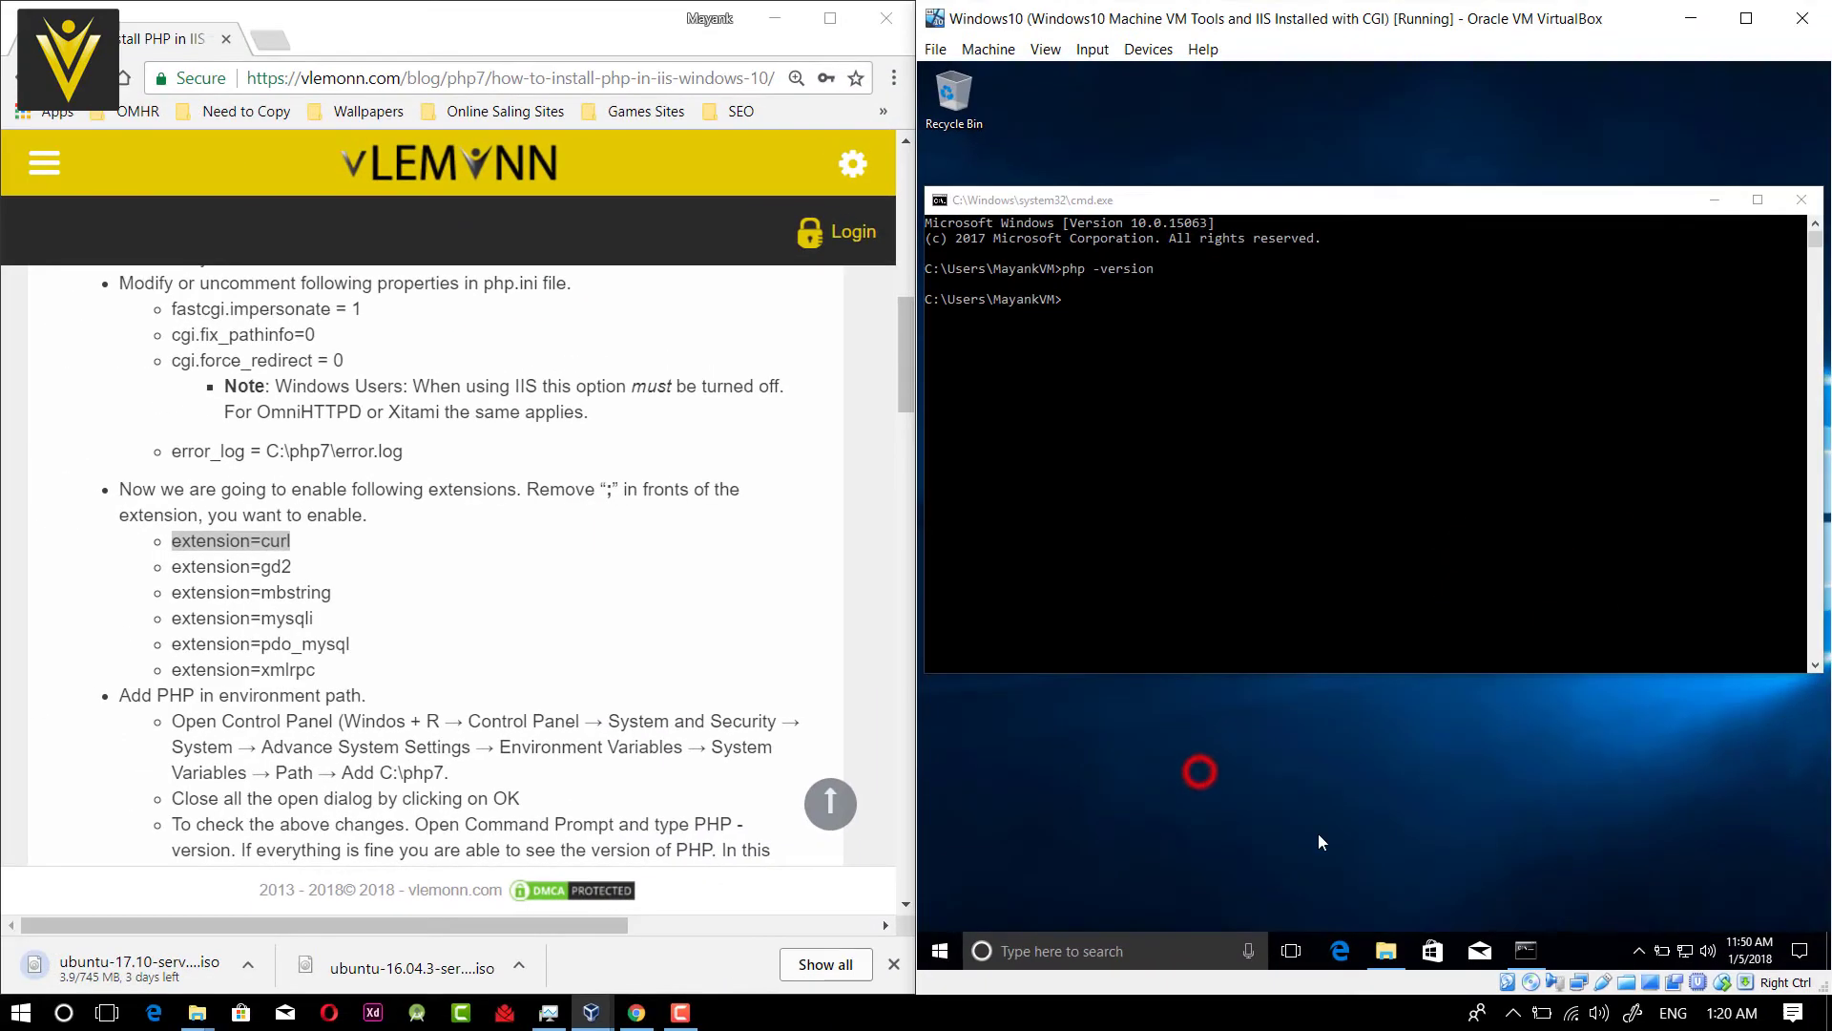
Install the Microsoft Visual C++ 2015 Redistributable (x64) from vc_redist.x64.exe on drive C:, accepting the license terms, and close the installer.
{"action": "left_click", "coordinate": [1386, 951]}
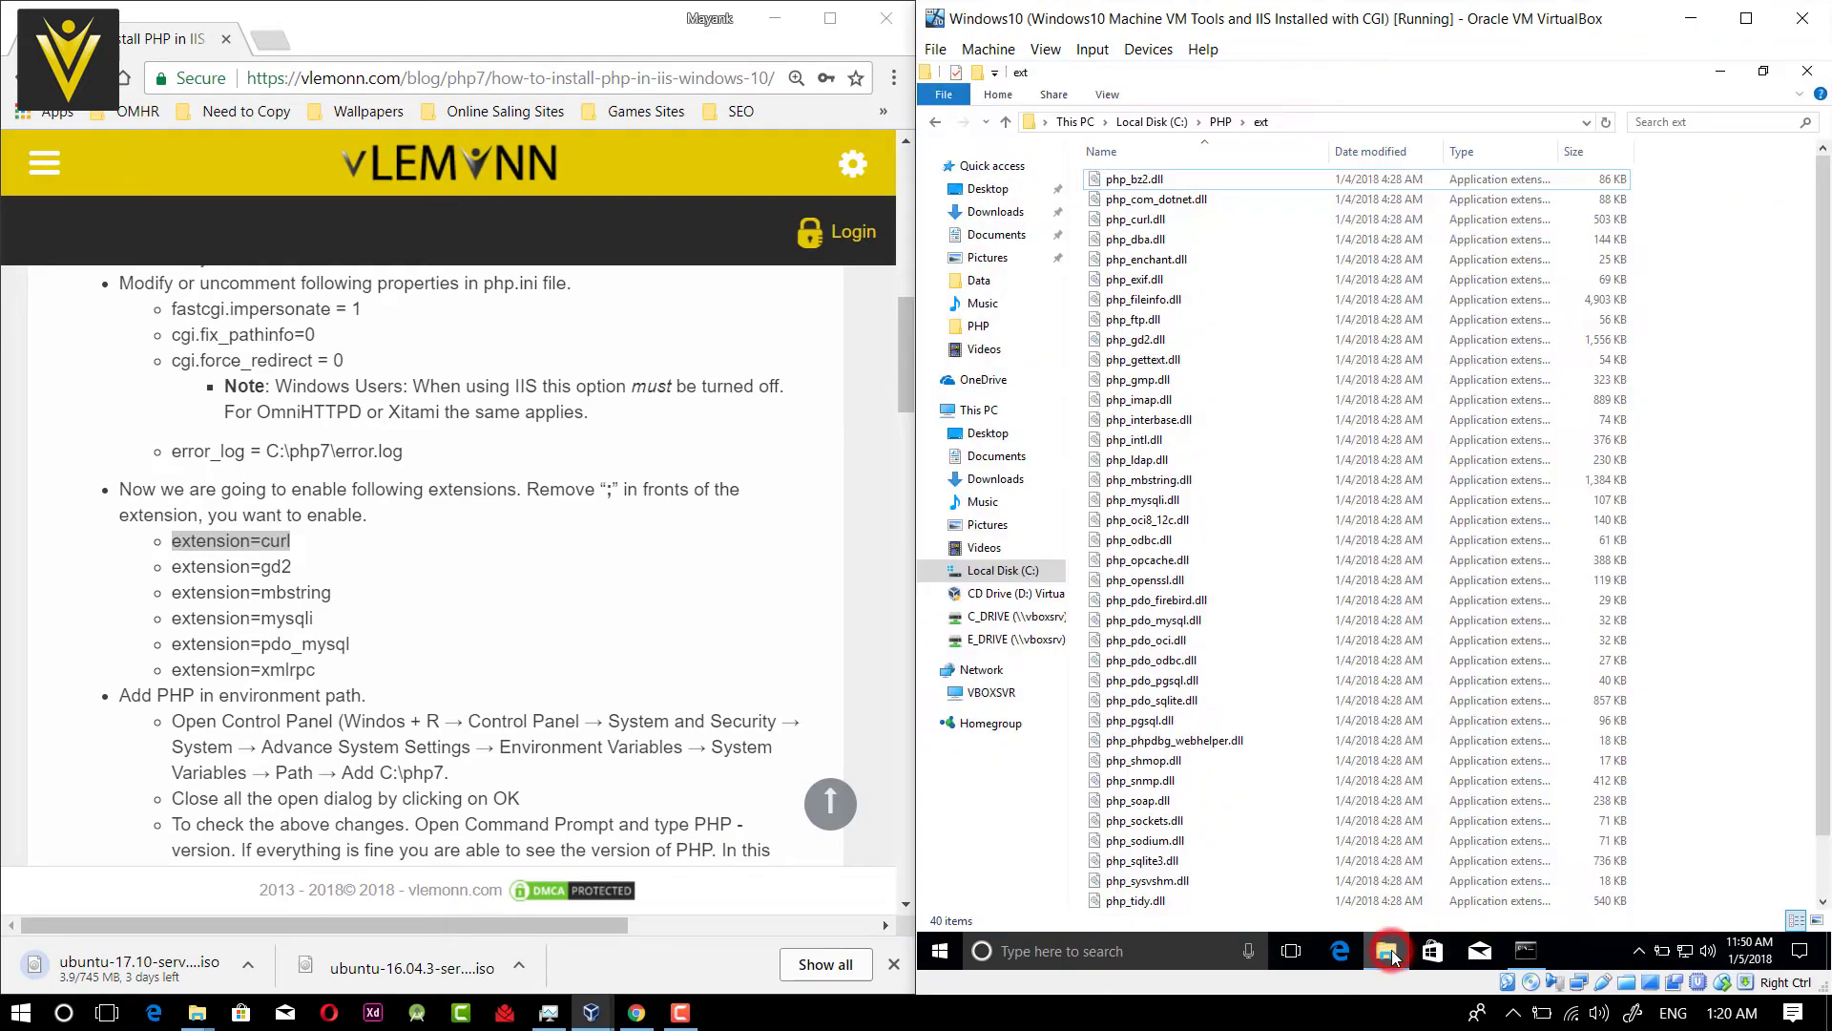
{"action": "left_click", "coordinate": [1145, 120]}
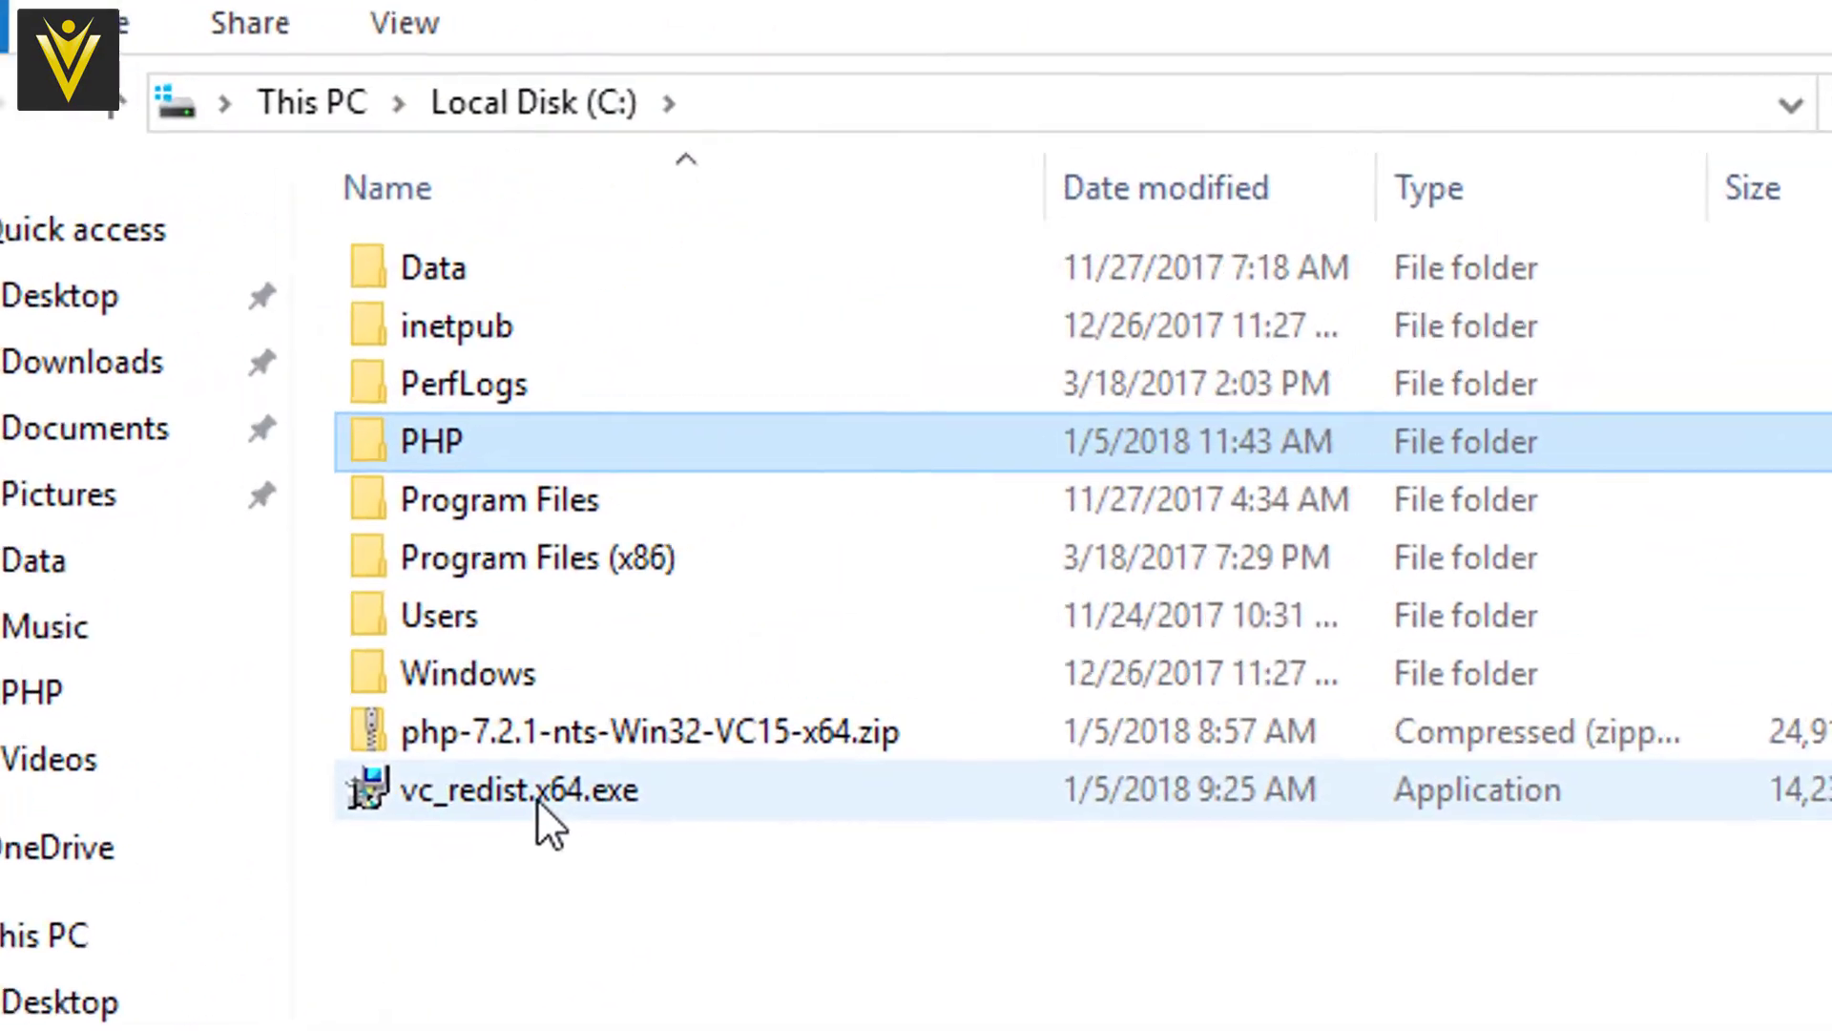
{"action": "double_click", "coordinate": [524, 805]}
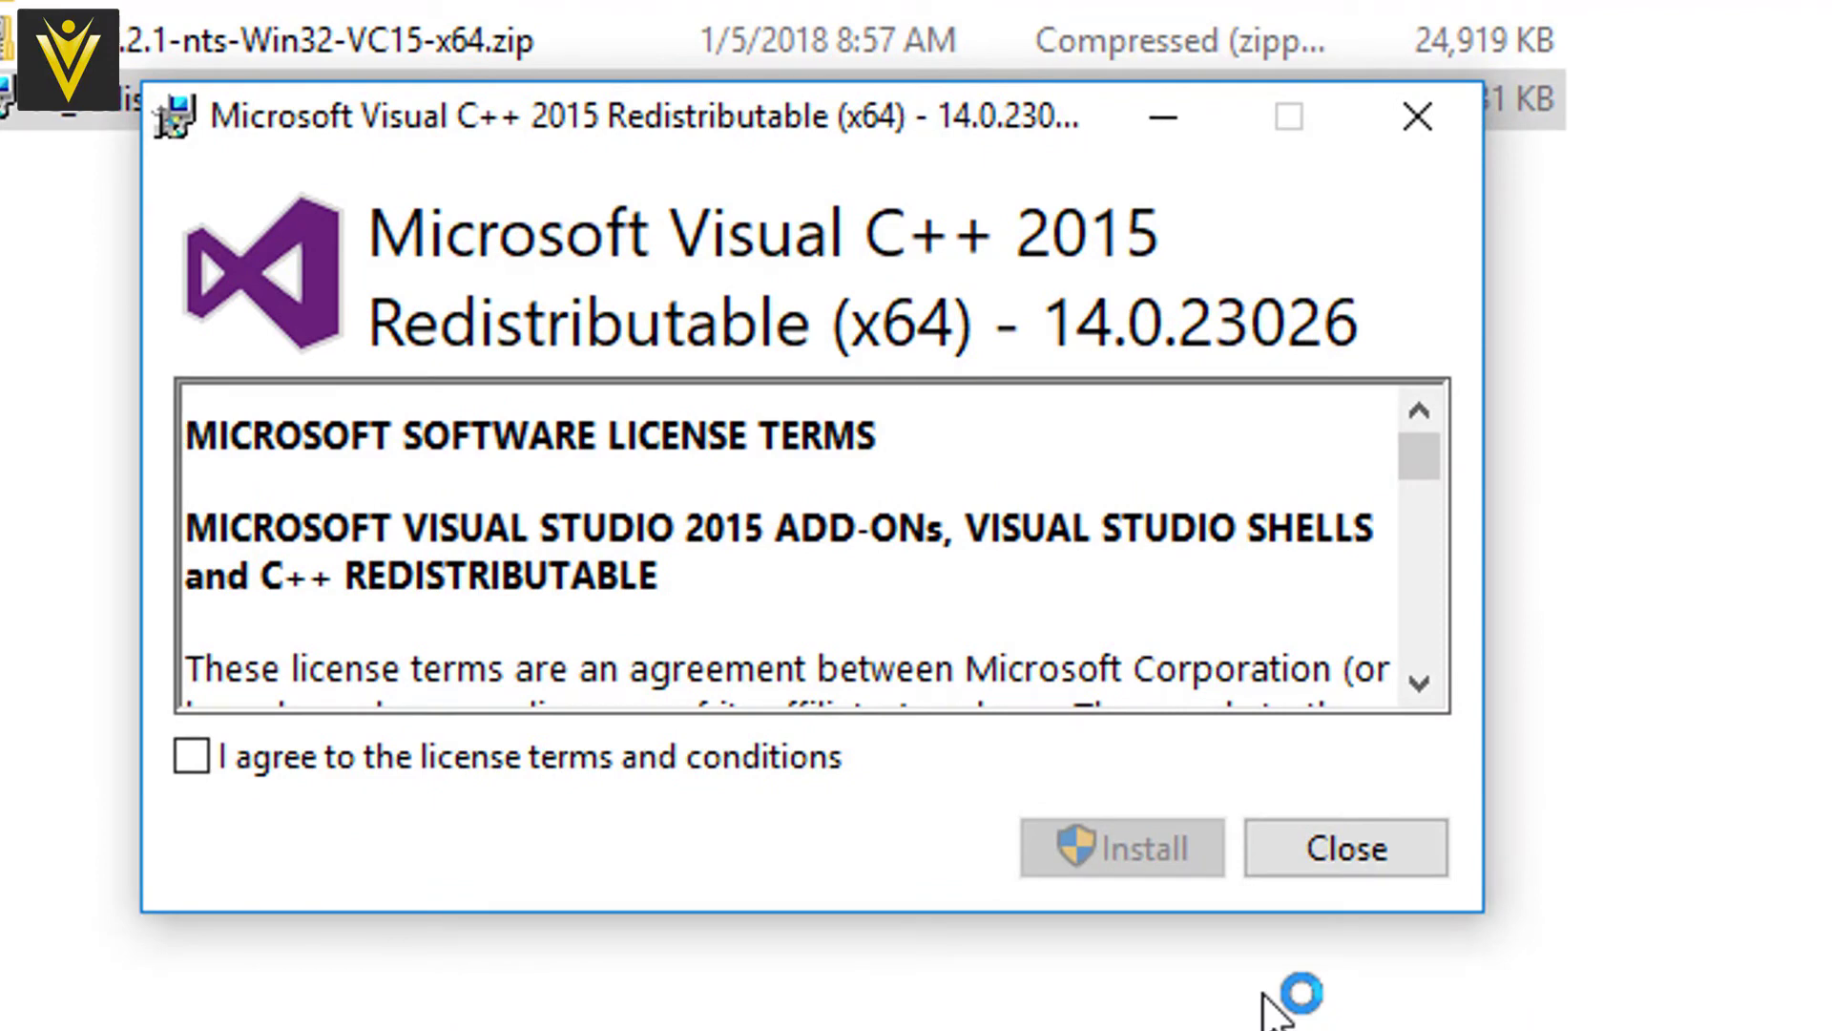
{"action": "left_click", "coordinate": [593, 768]}
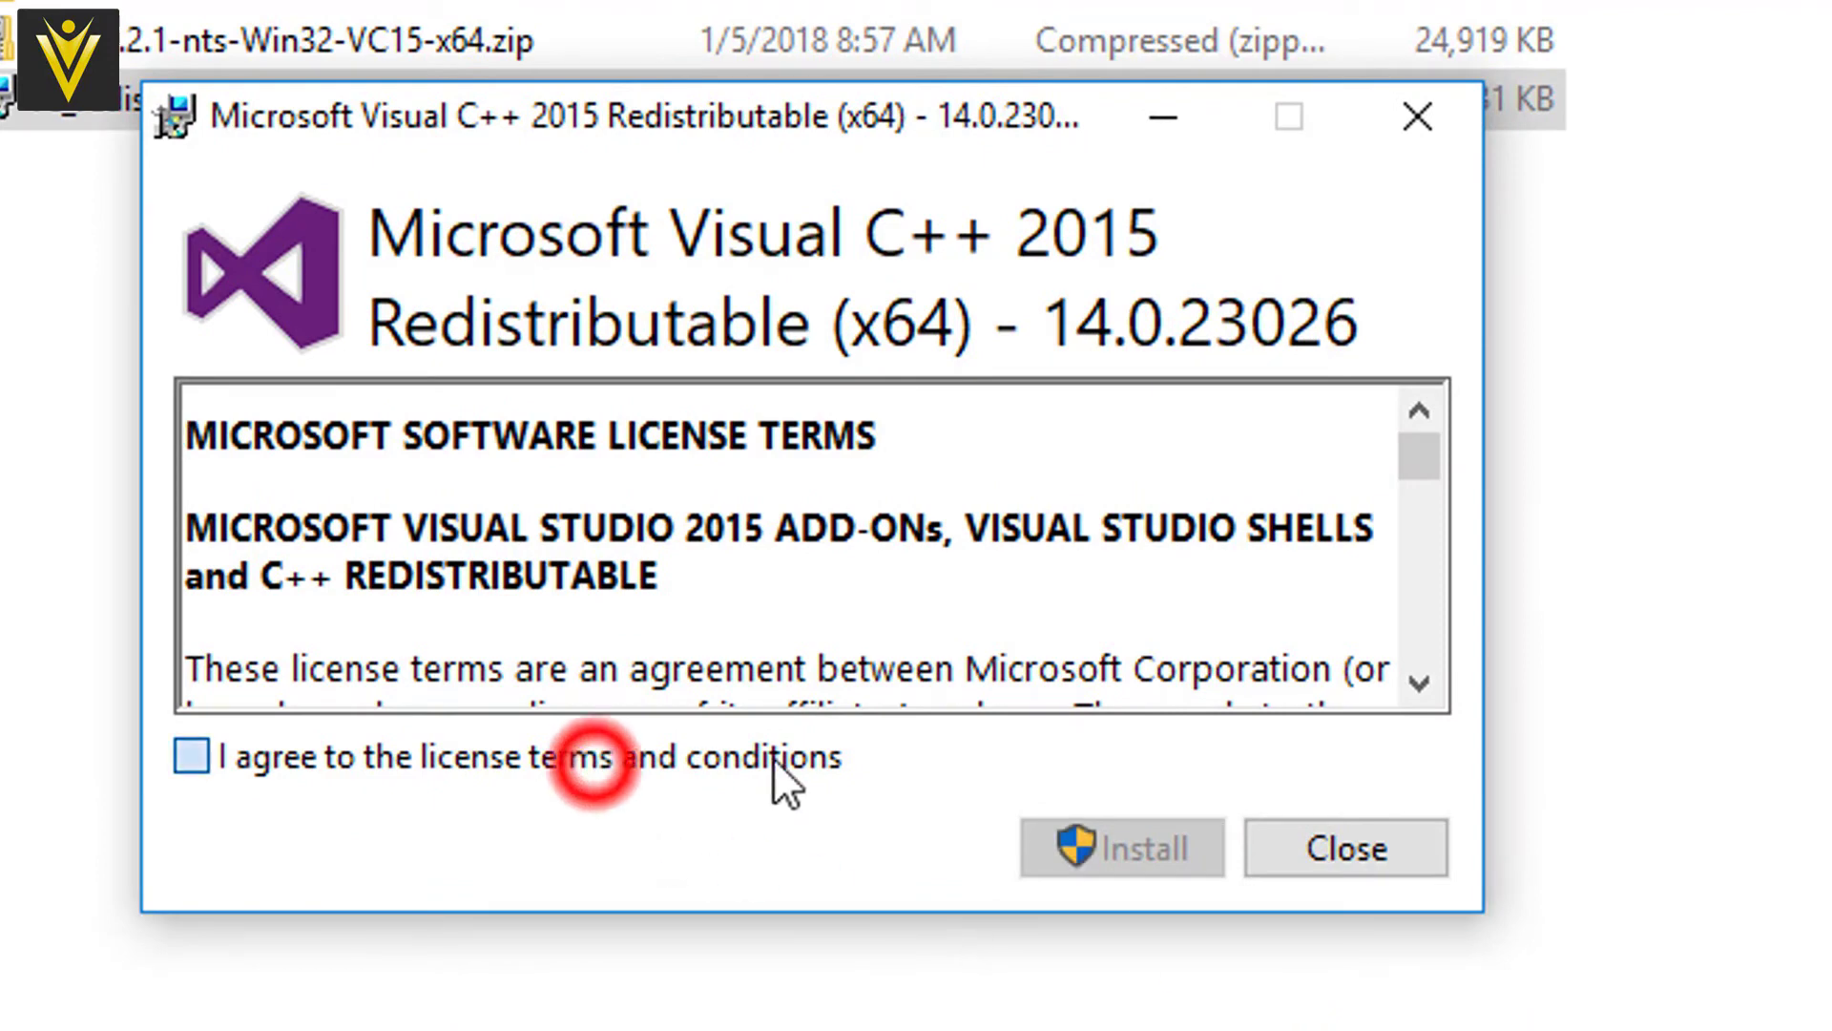
{"action": "left_click", "coordinate": [1073, 847]}
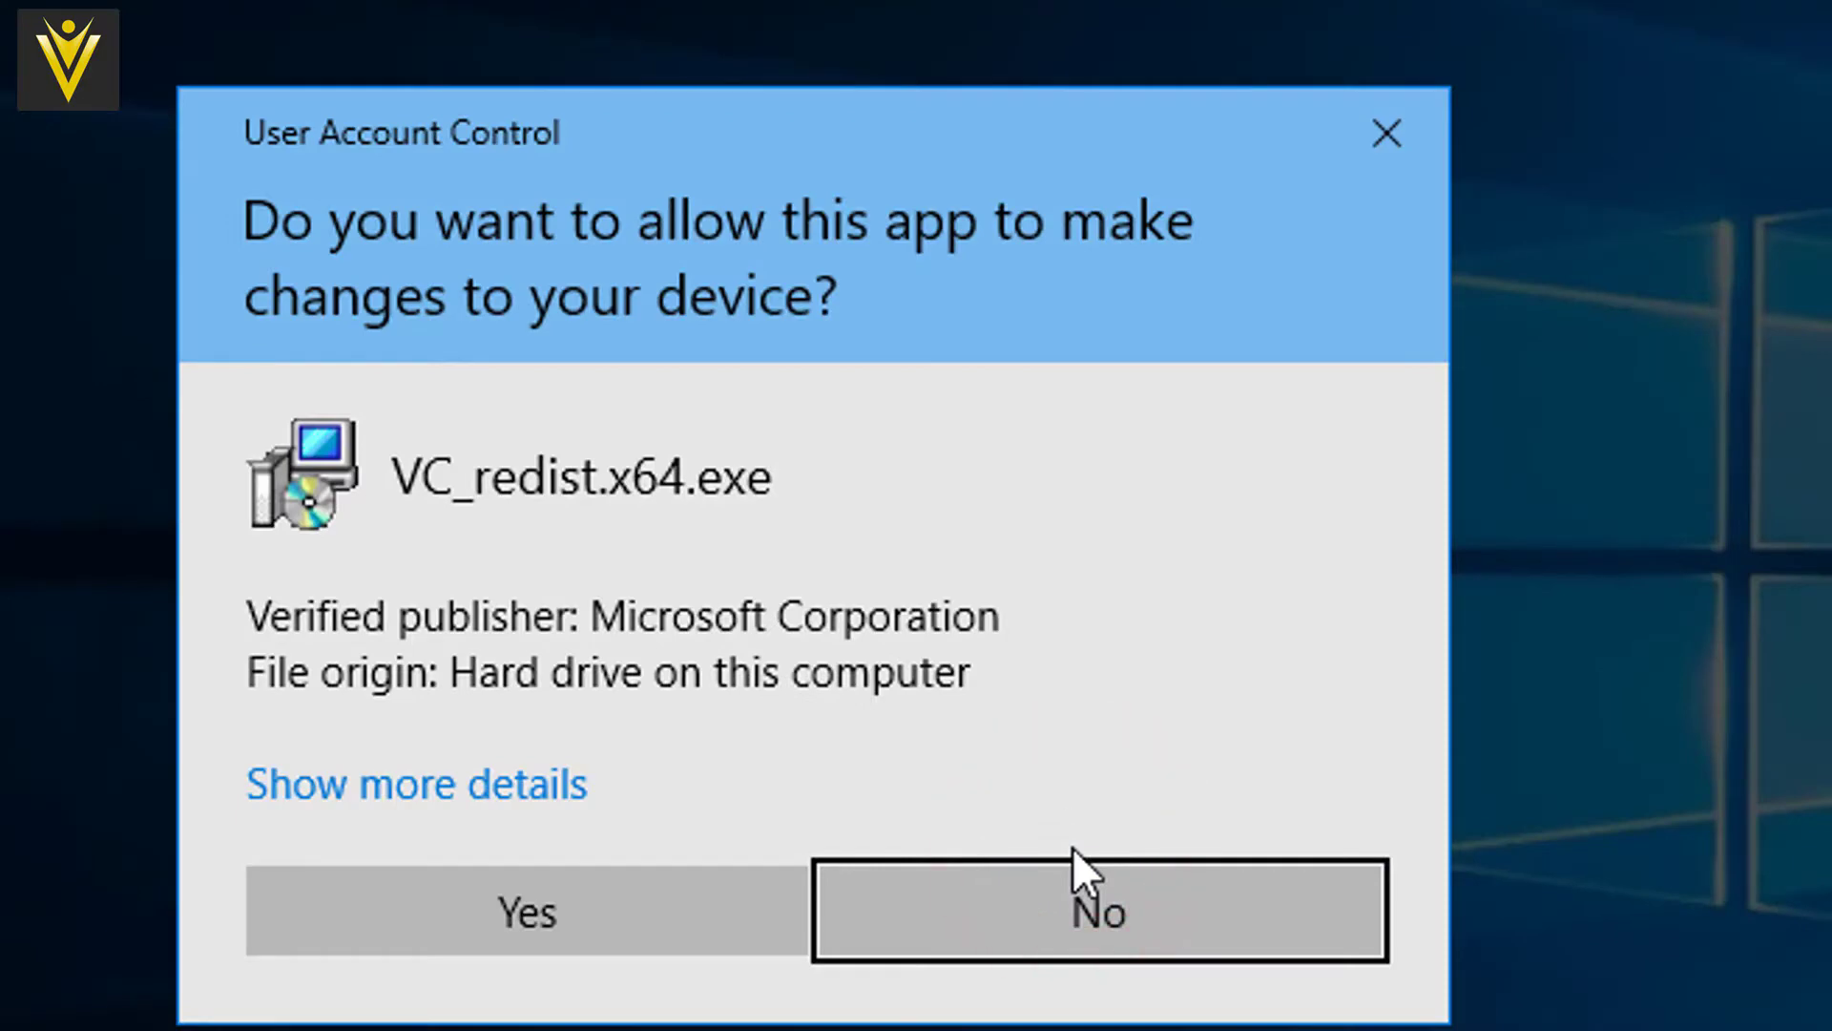
{"action": "left_click", "coordinate": [555, 920]}
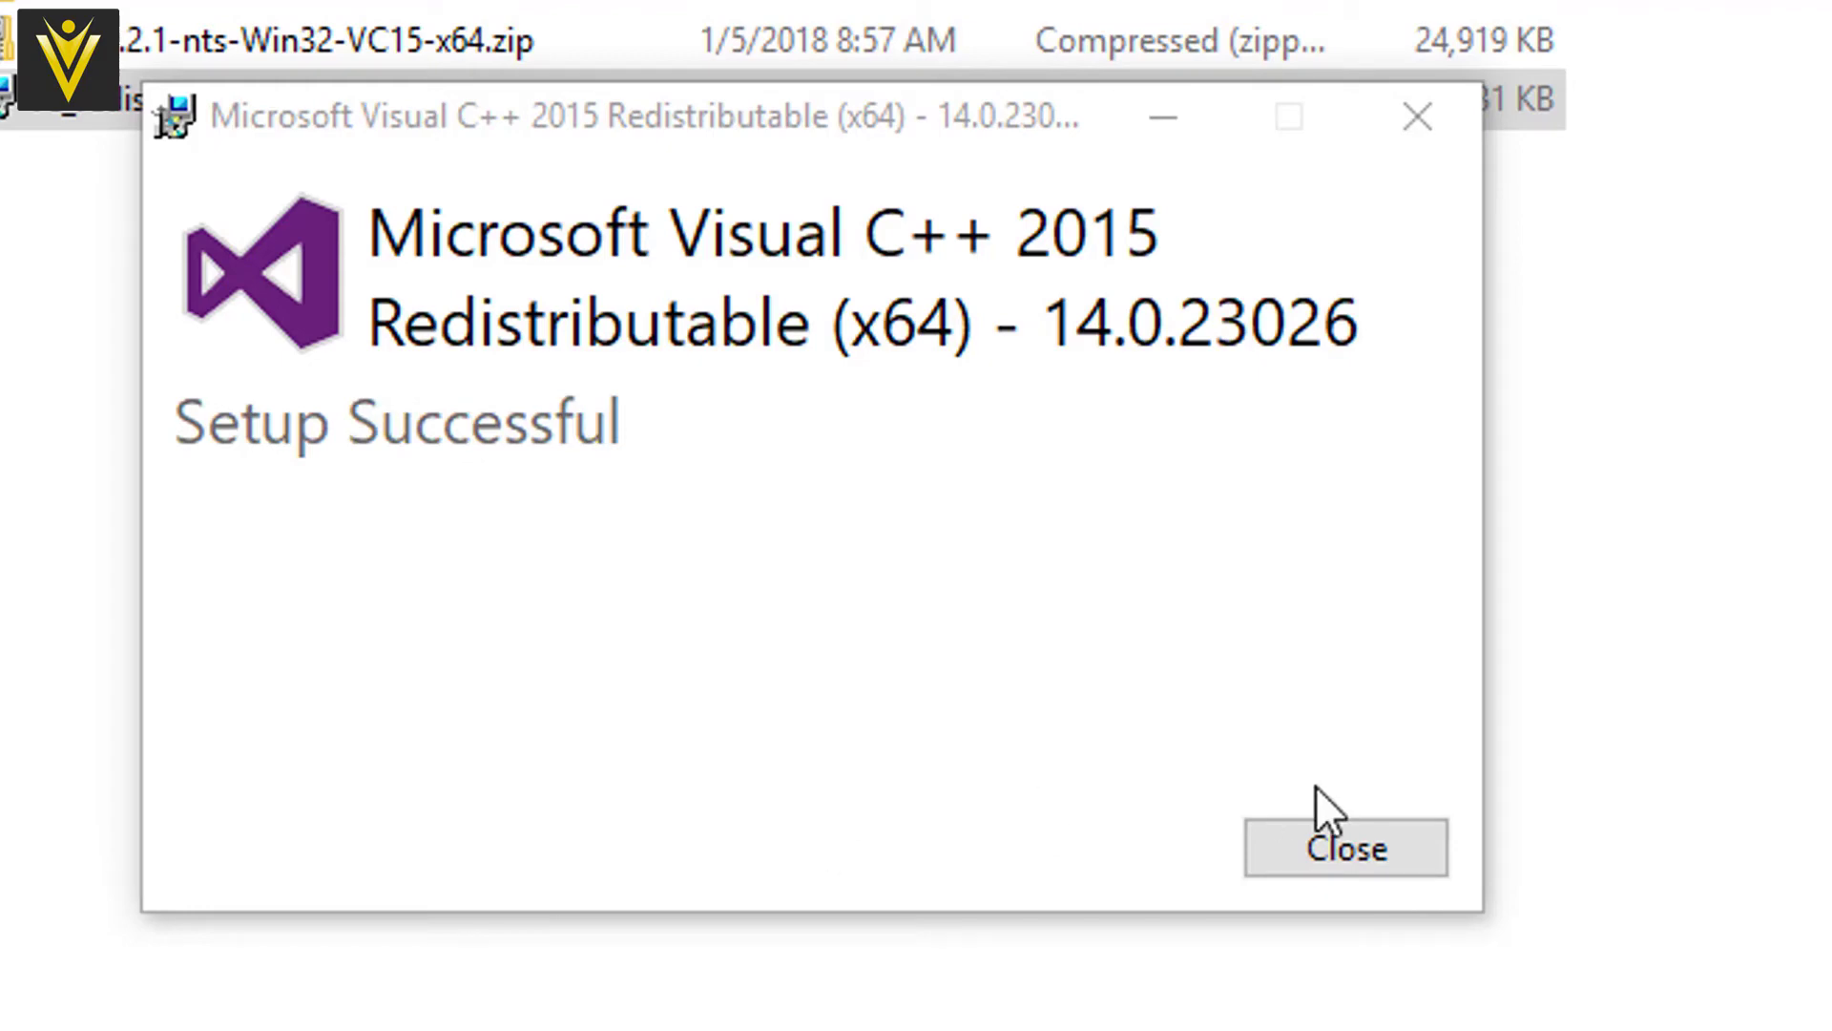
{"action": "left_click", "coordinate": [1337, 835]}
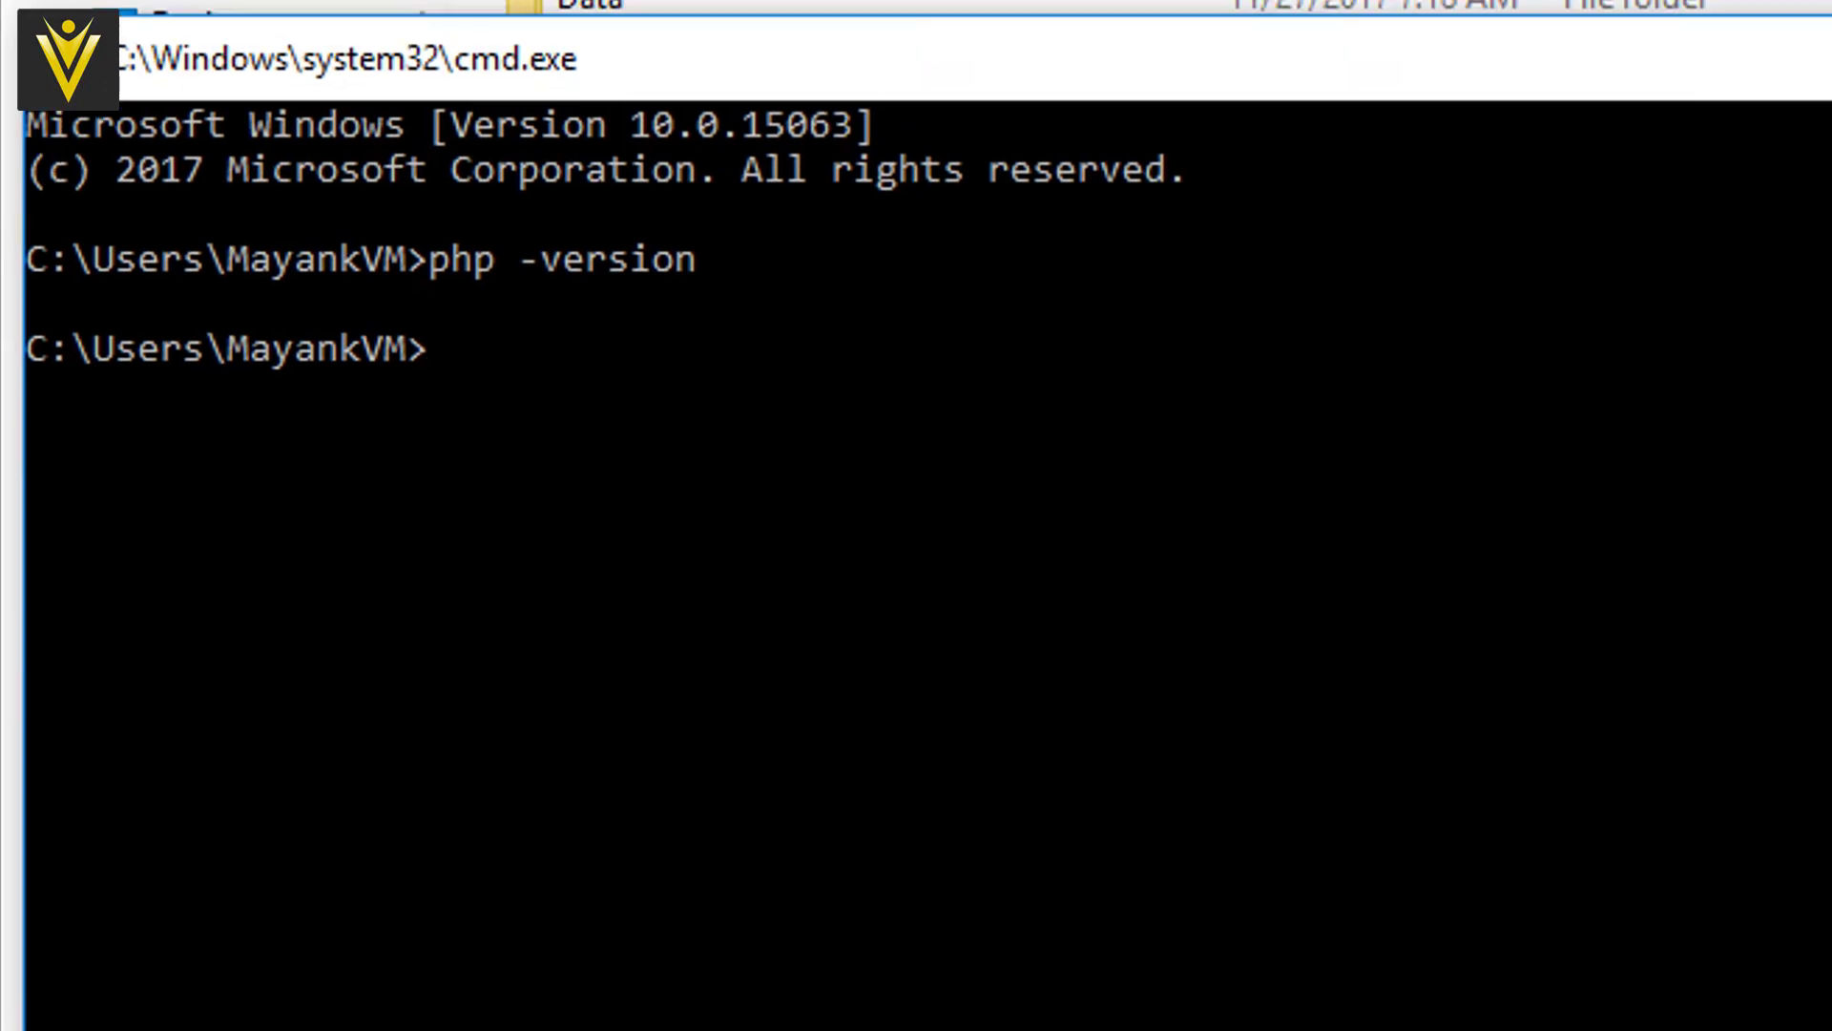
Check the PHP installation again with php -version, and list the PHP configuration with php -info.
{"action": "key", "text": "Up"}
{"action": "key", "text": "Return"}
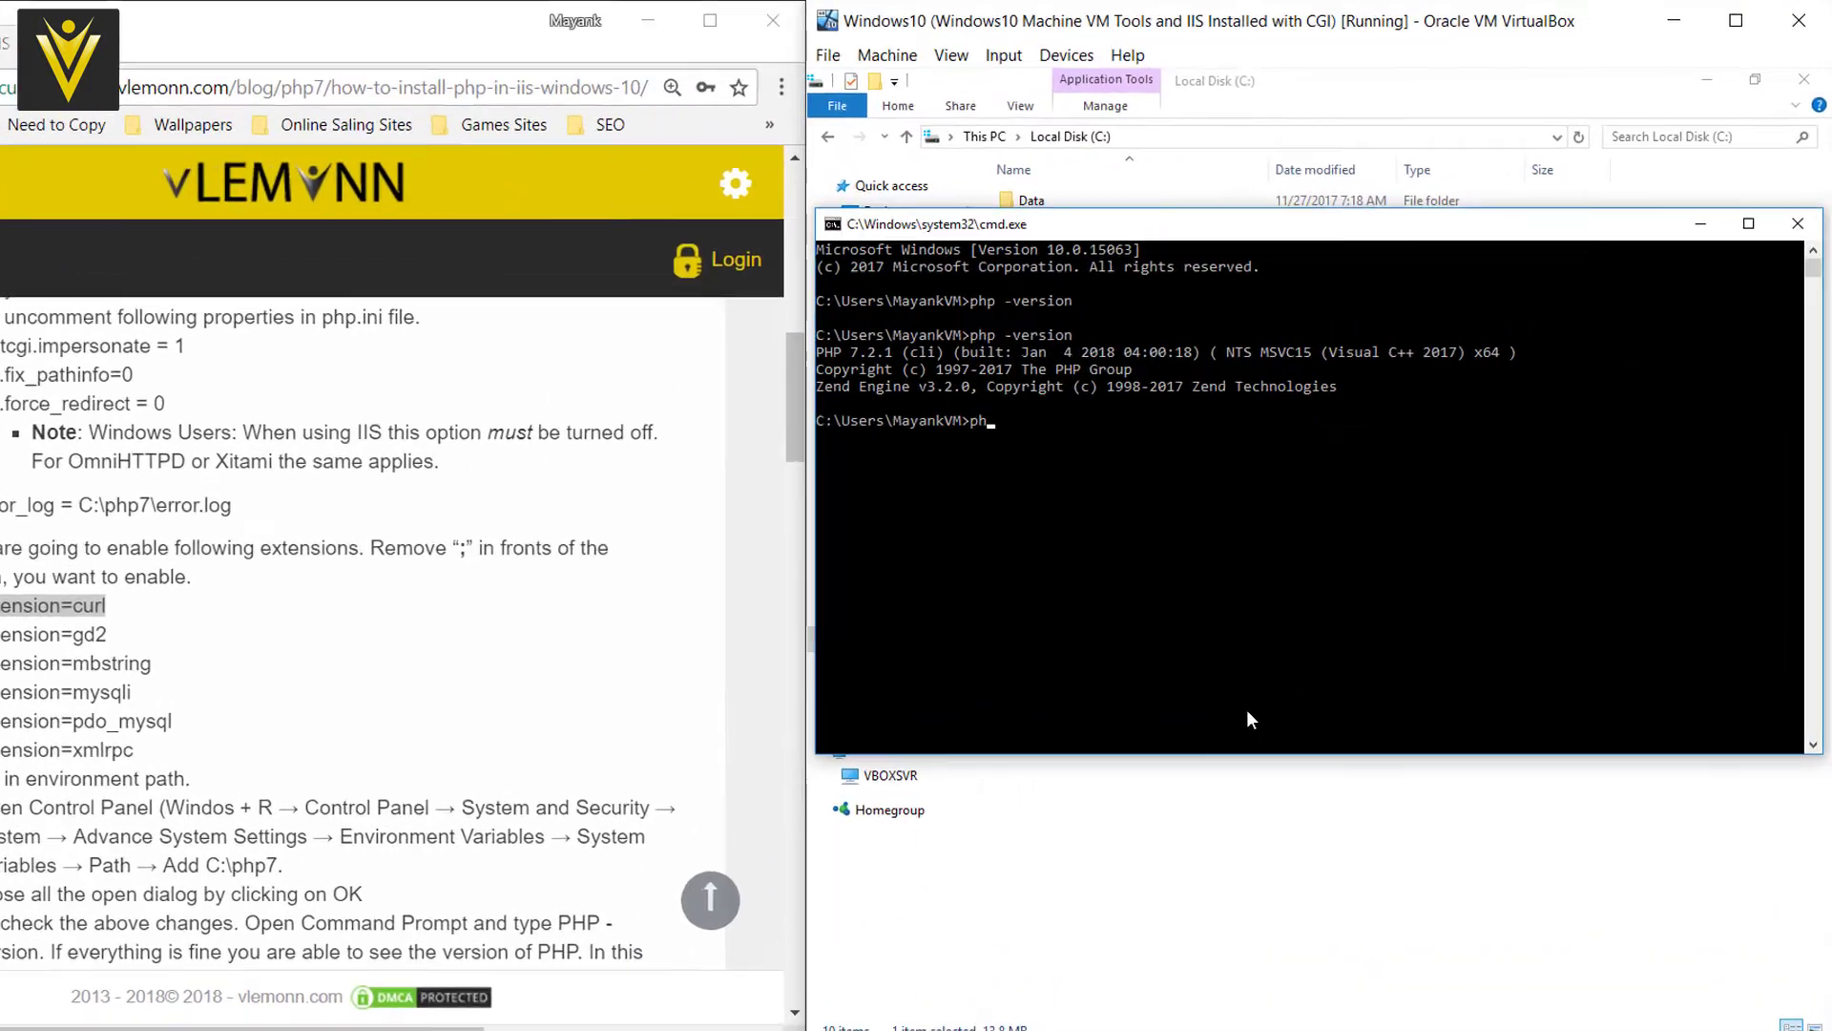
{"action": "type", "text": "php "}
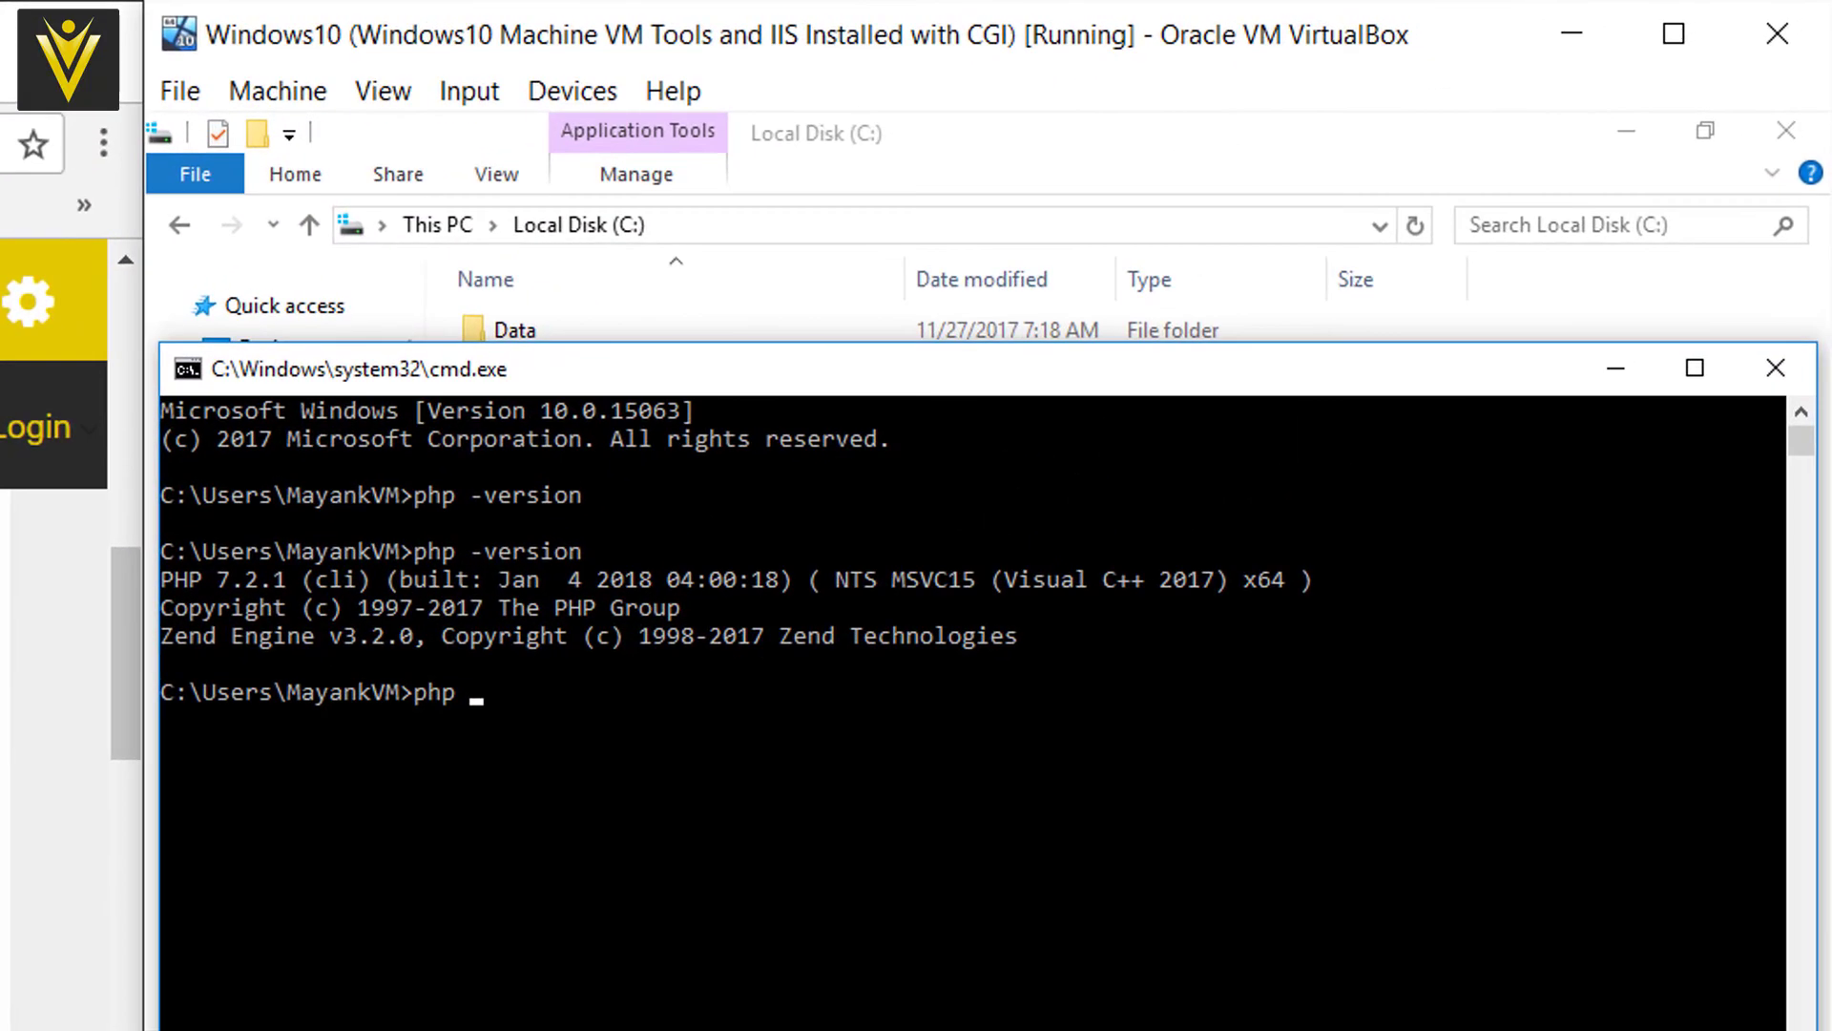
{"action": "type", "text": "-info"}
{"action": "key", "text": "Return"}
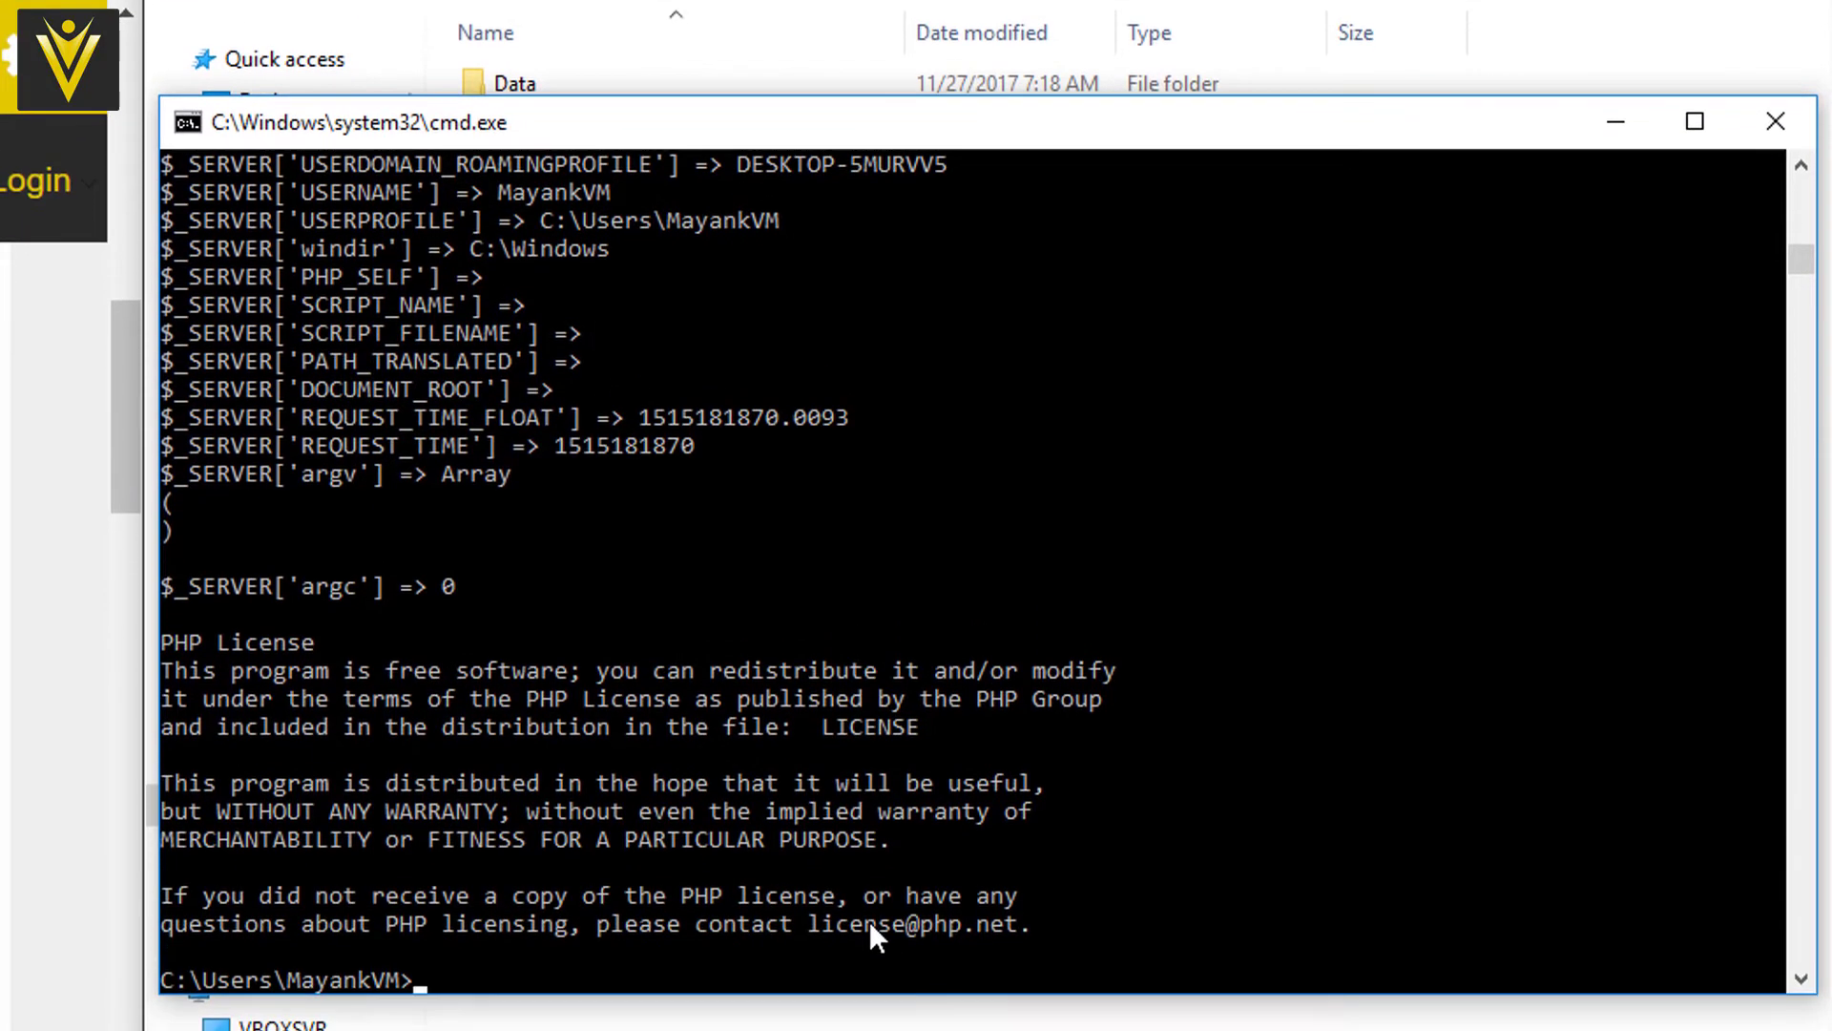
Look over the end of the php -info output and close the Command Prompt window.
{"action": "left_click_drag", "start_coordinate": [1800, 260], "coordinate": [1800, 266]}
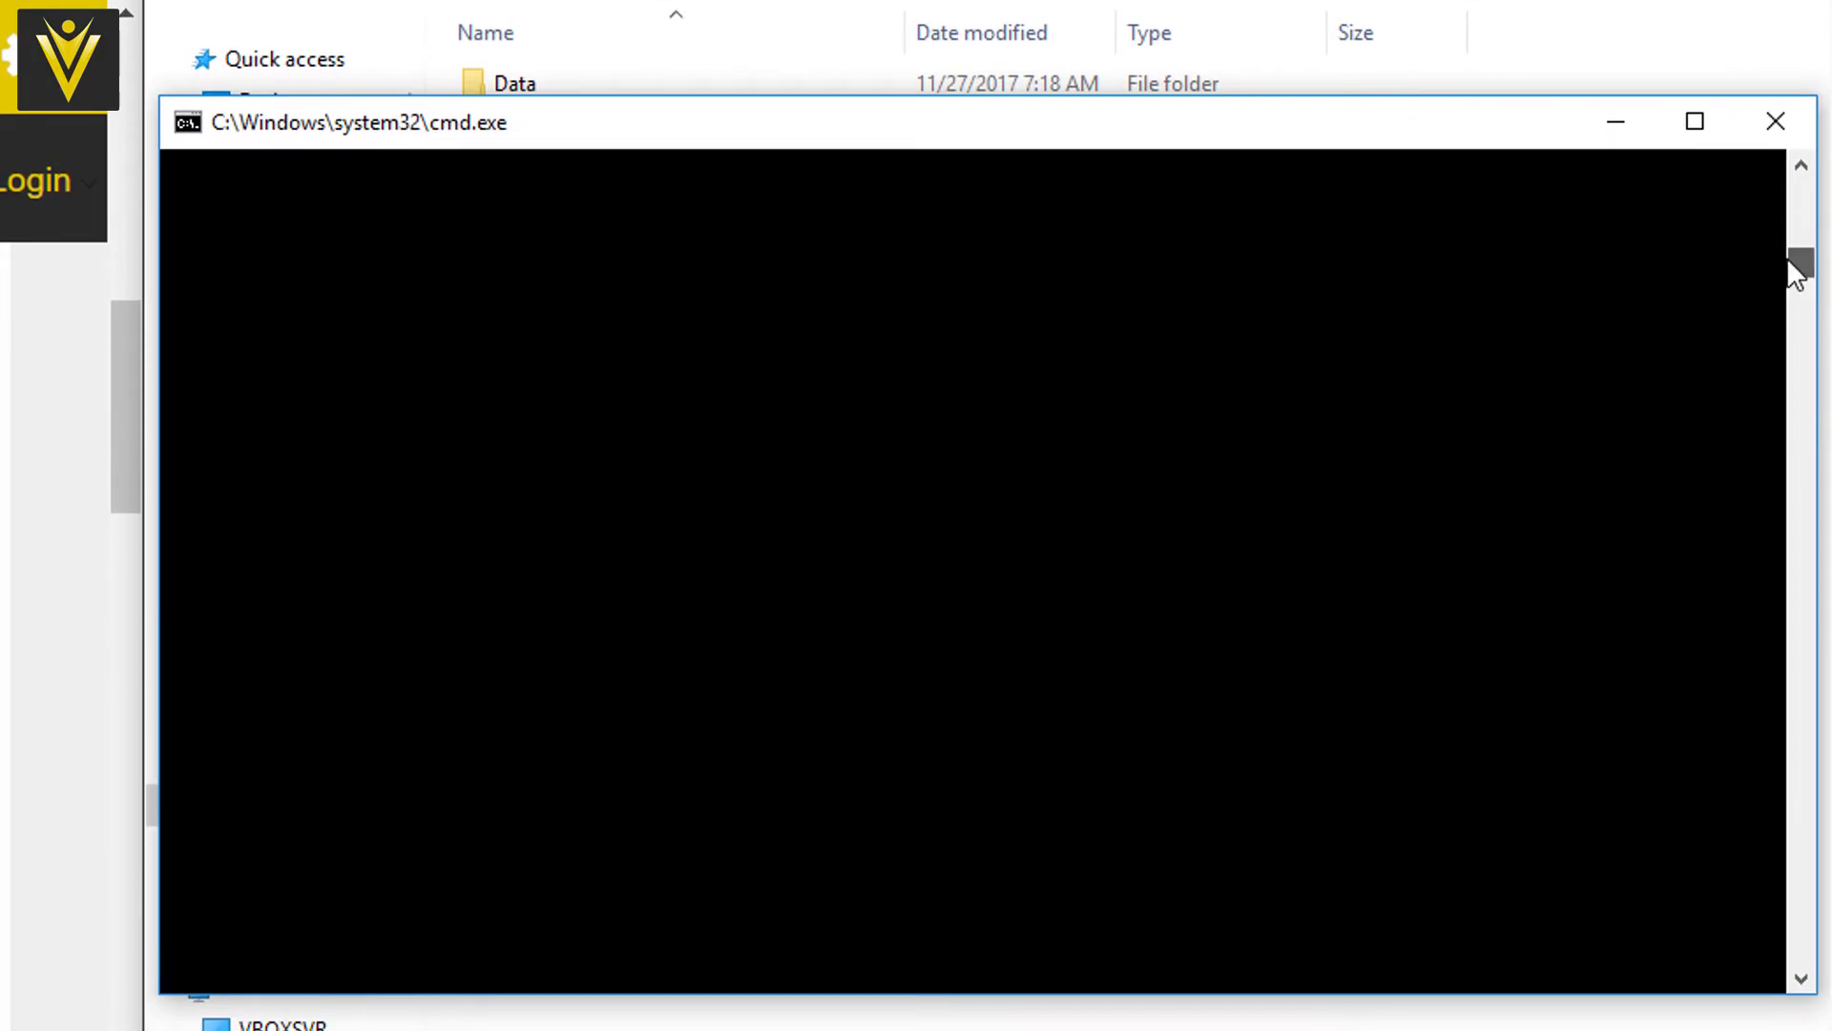
{"action": "left_click", "coordinate": [1801, 166]}
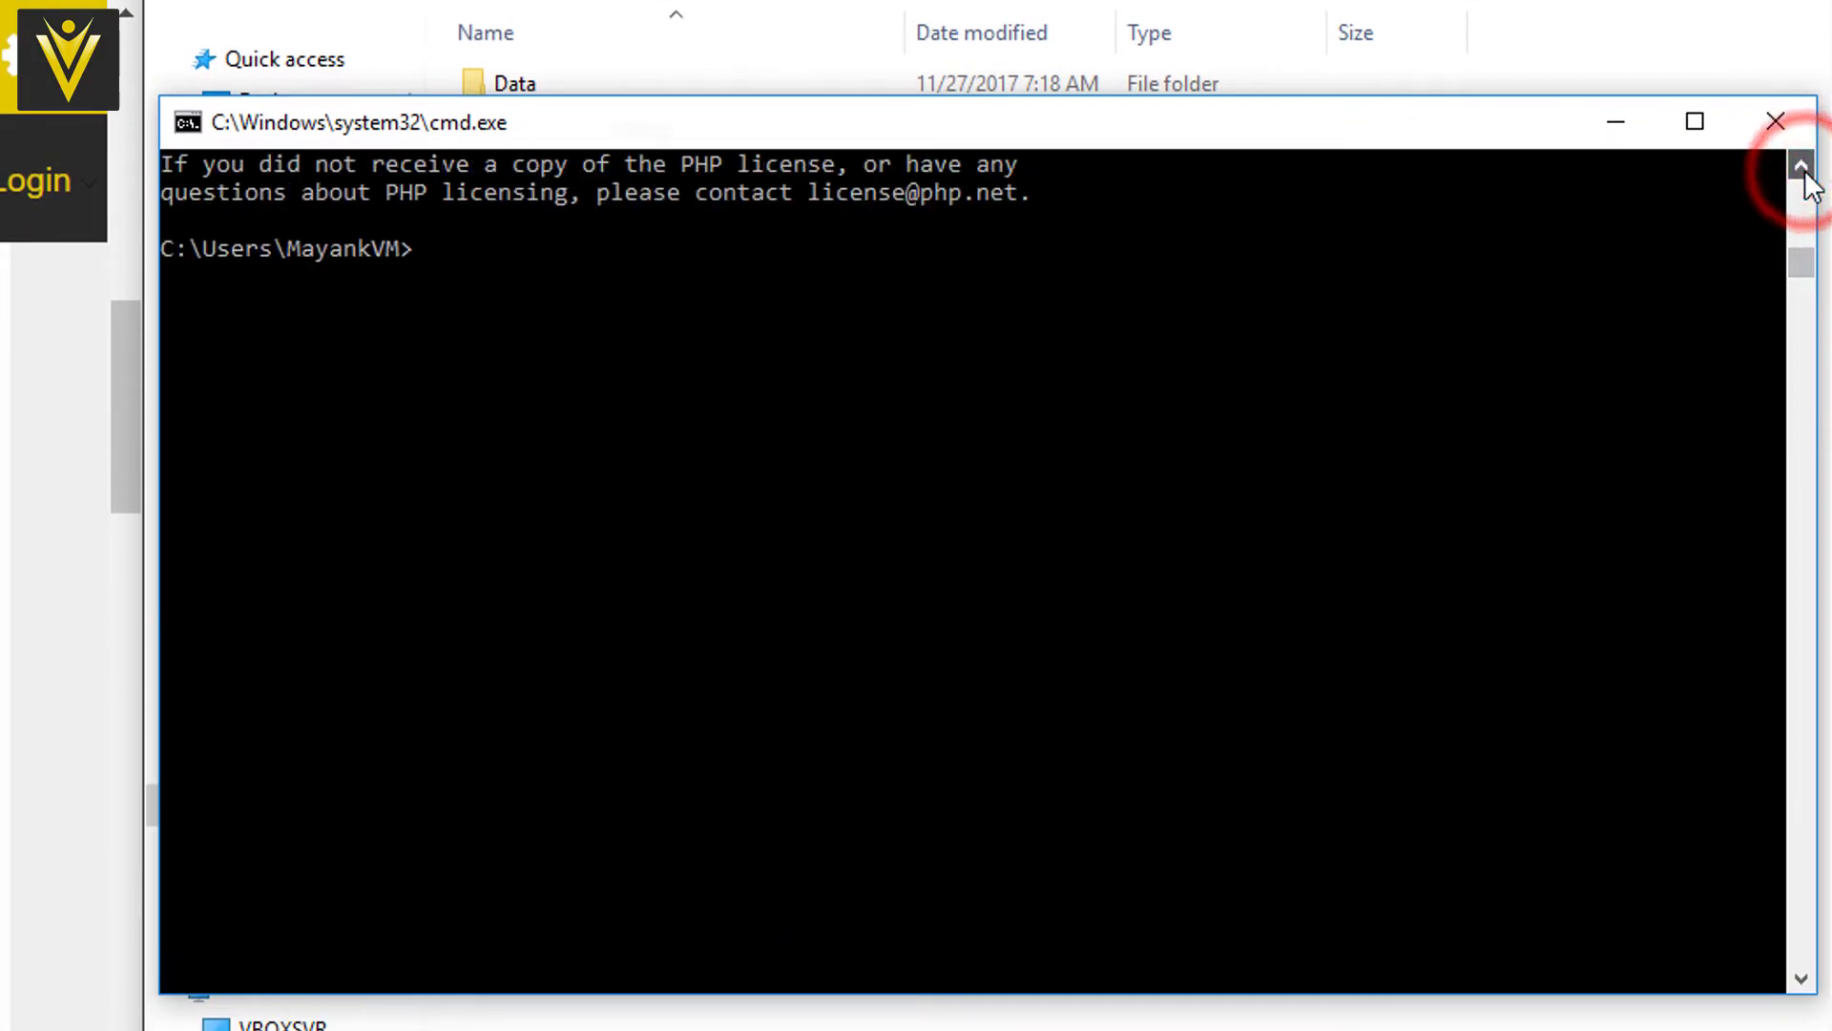
{"action": "left_click", "coordinate": [1800, 166]}
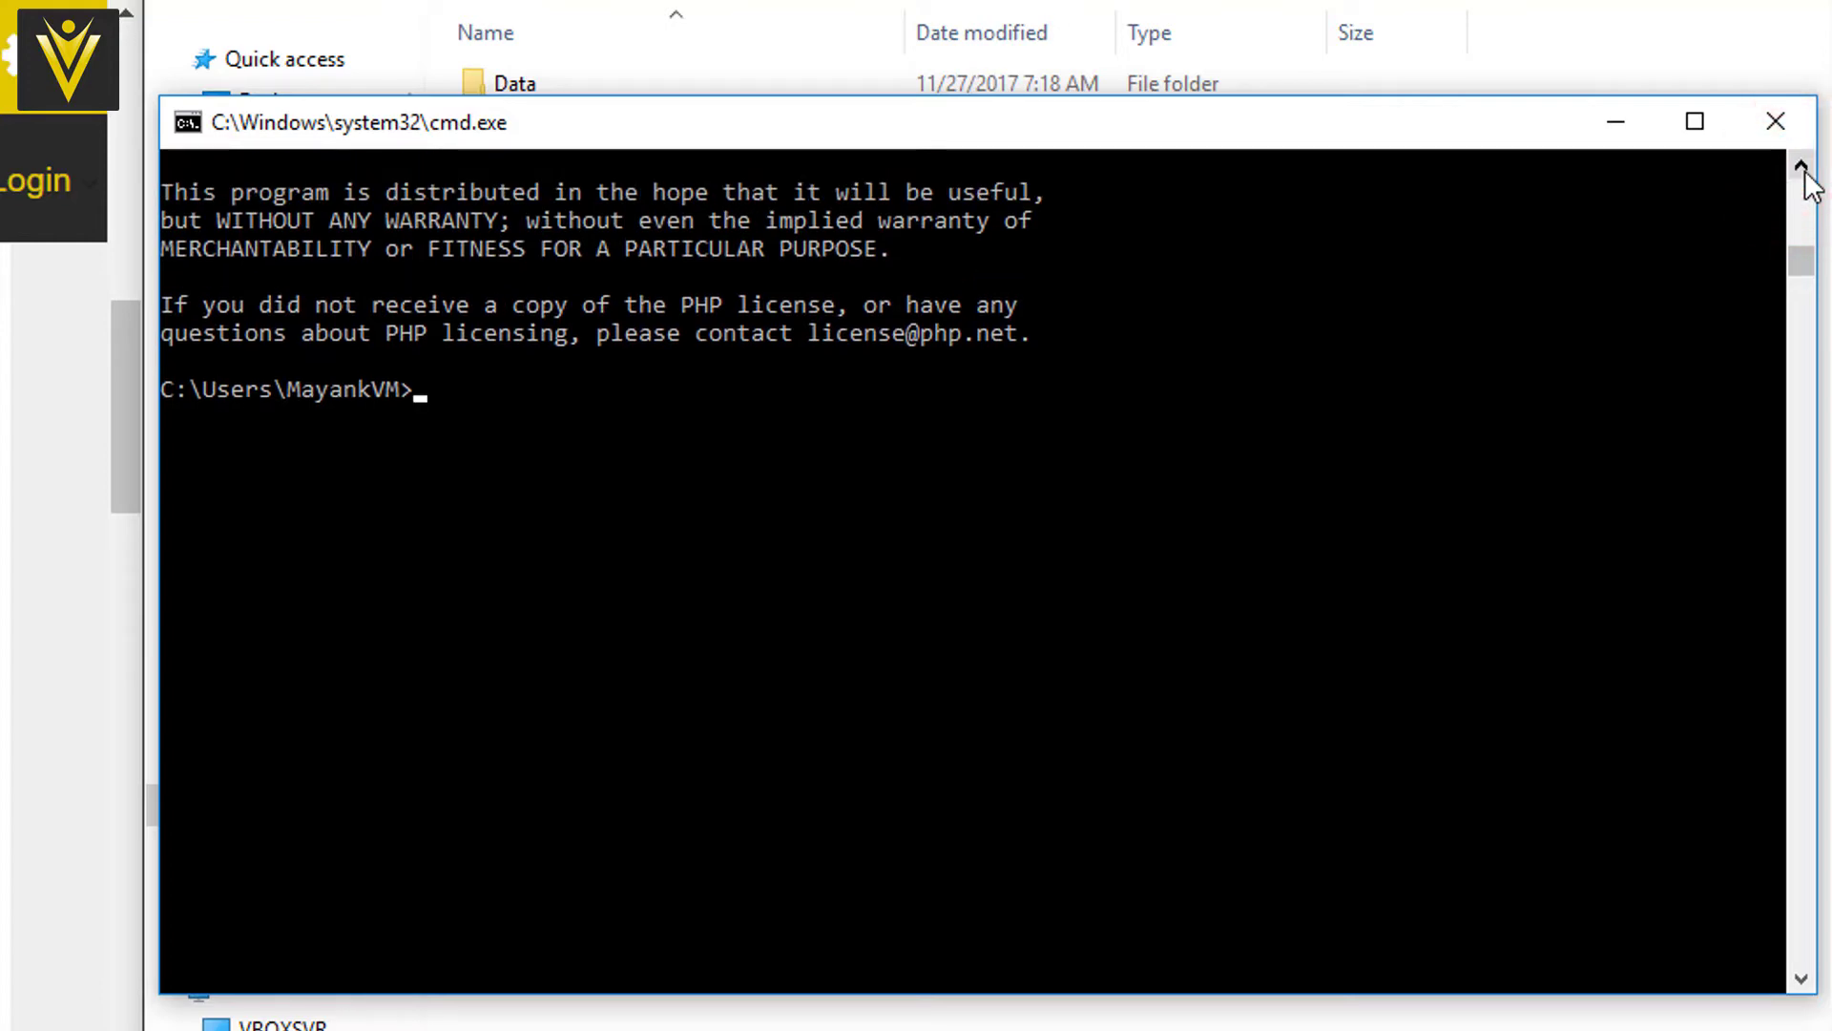
{"action": "left_click", "coordinate": [1769, 128]}
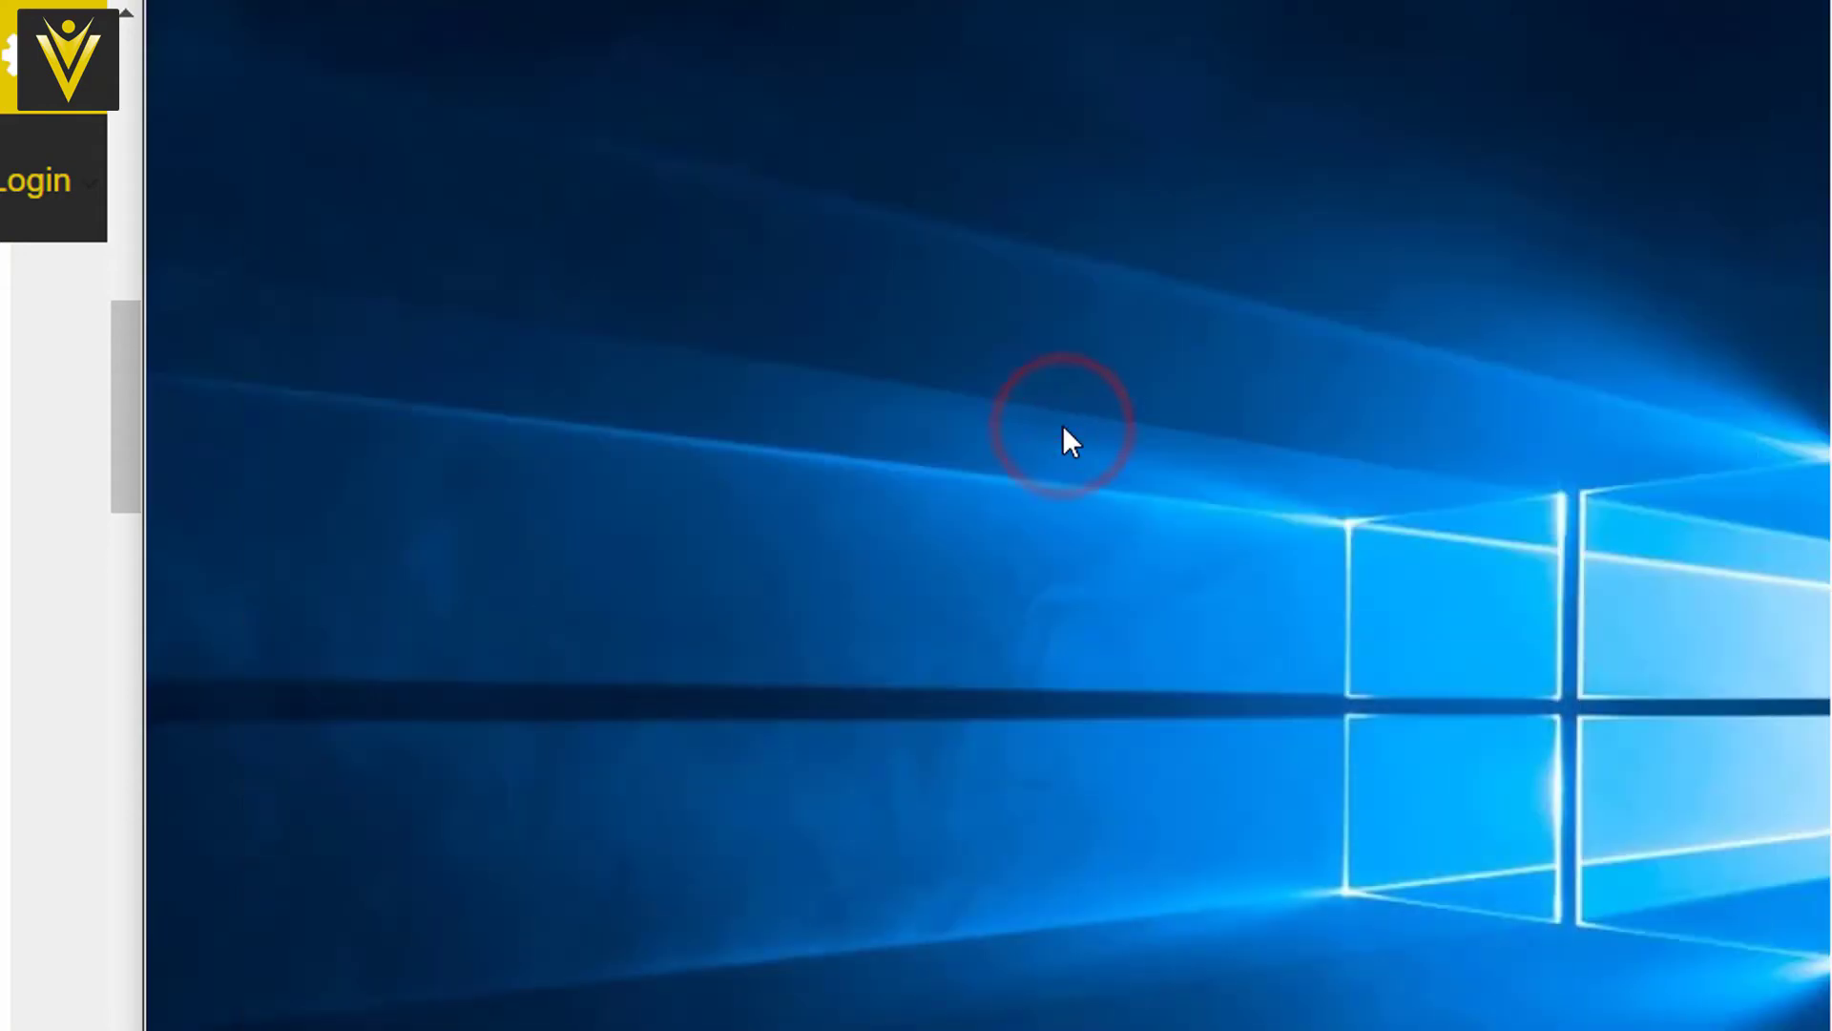
Open Internet Information Services (IIS) Manager through Run with inetmgr.
{"action": "key", "text": "super+r"}
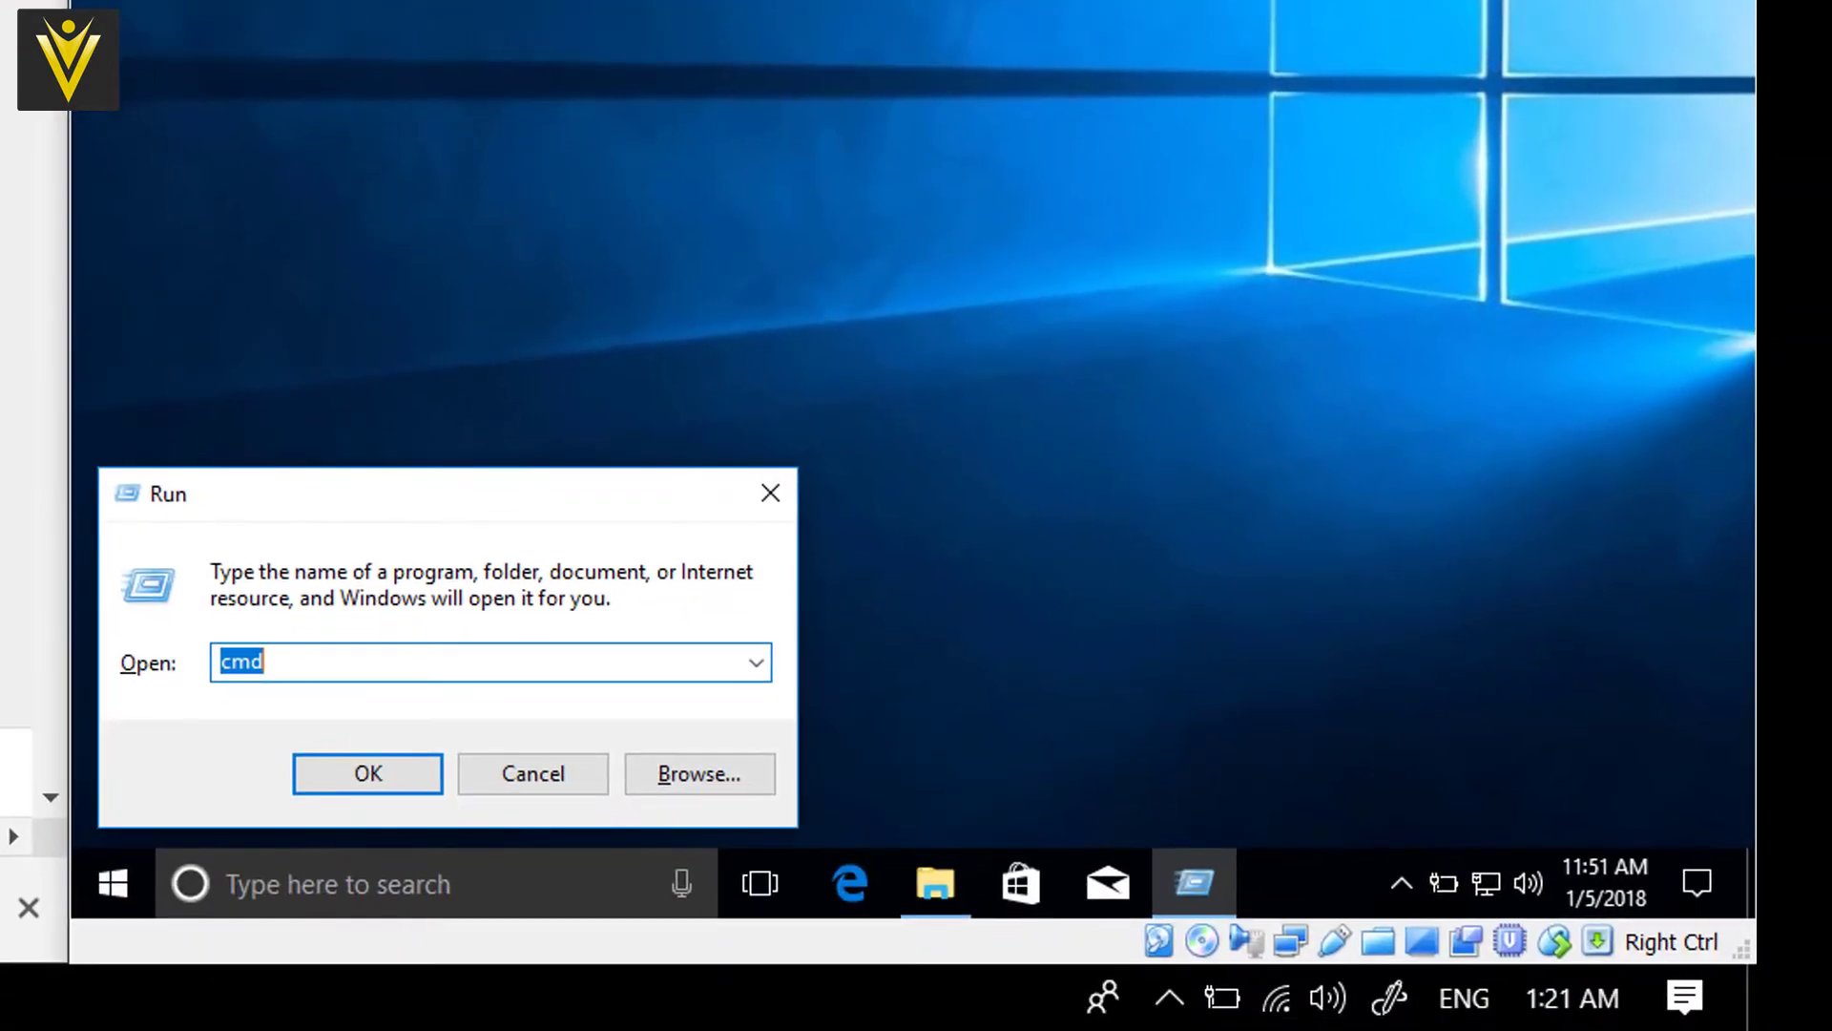
{"action": "type", "text": "in"}
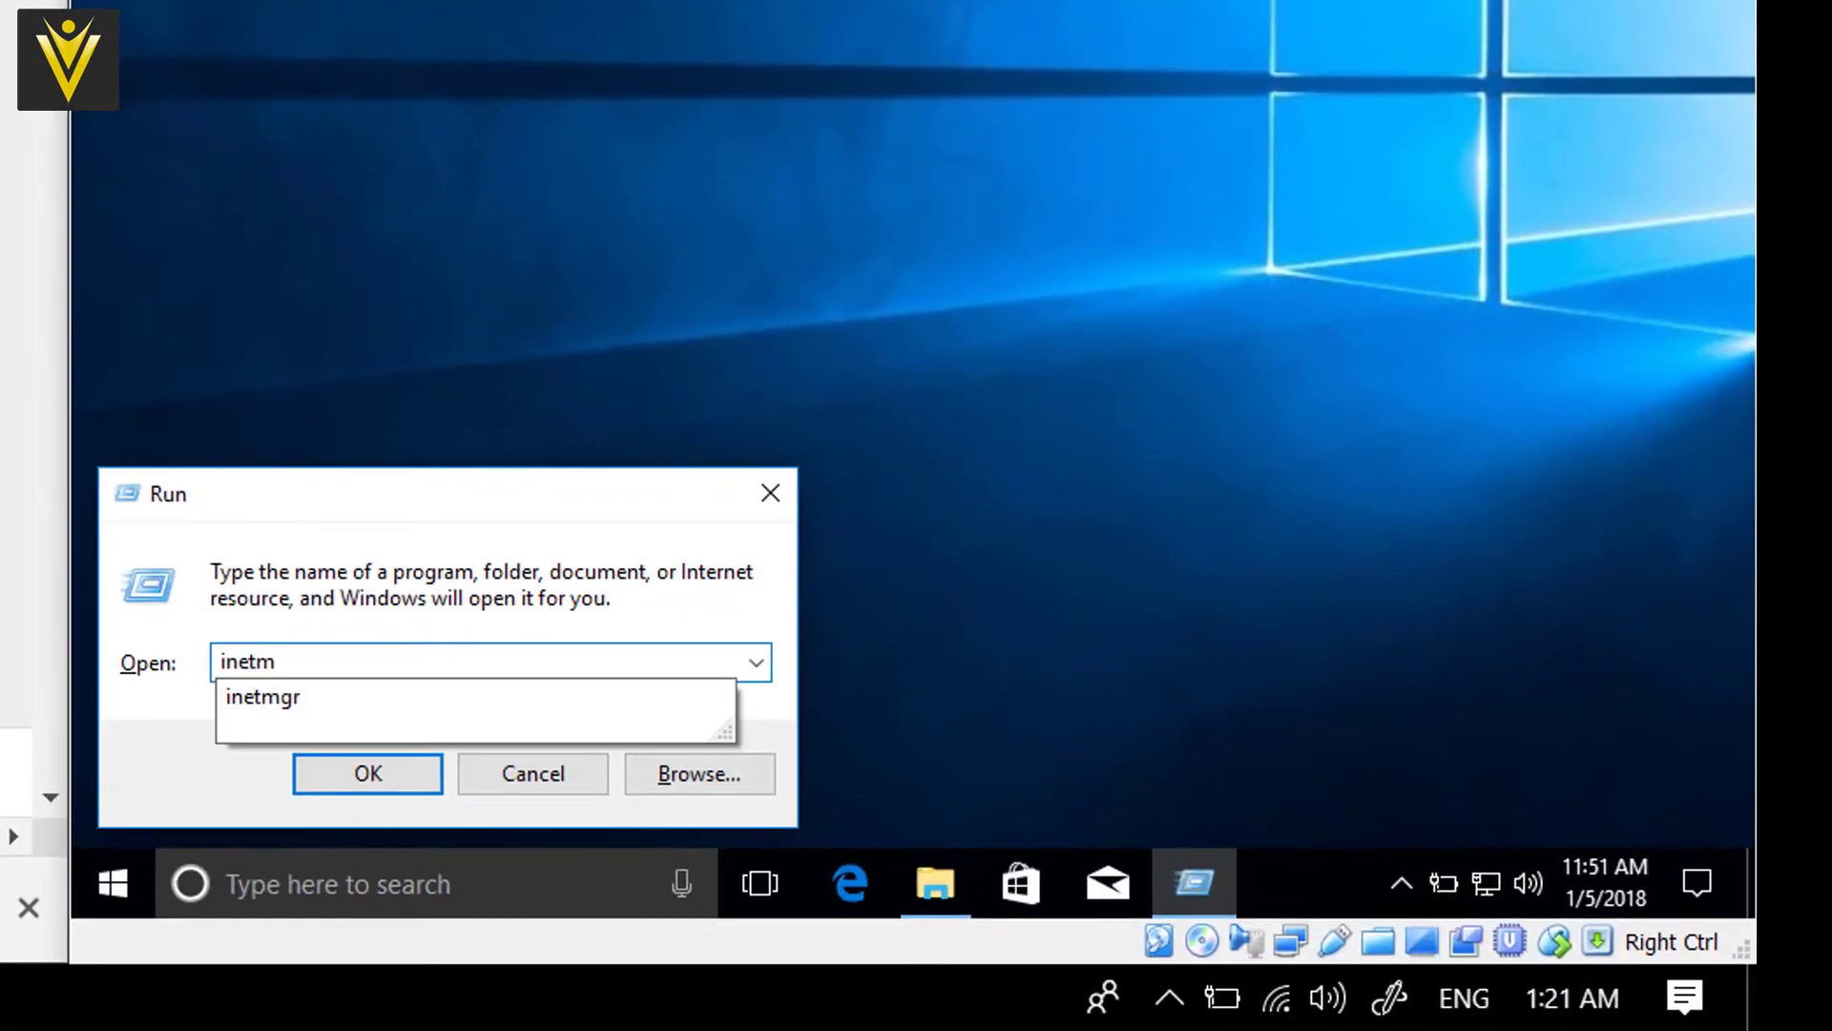
{"action": "type", "text": "etmgr"}
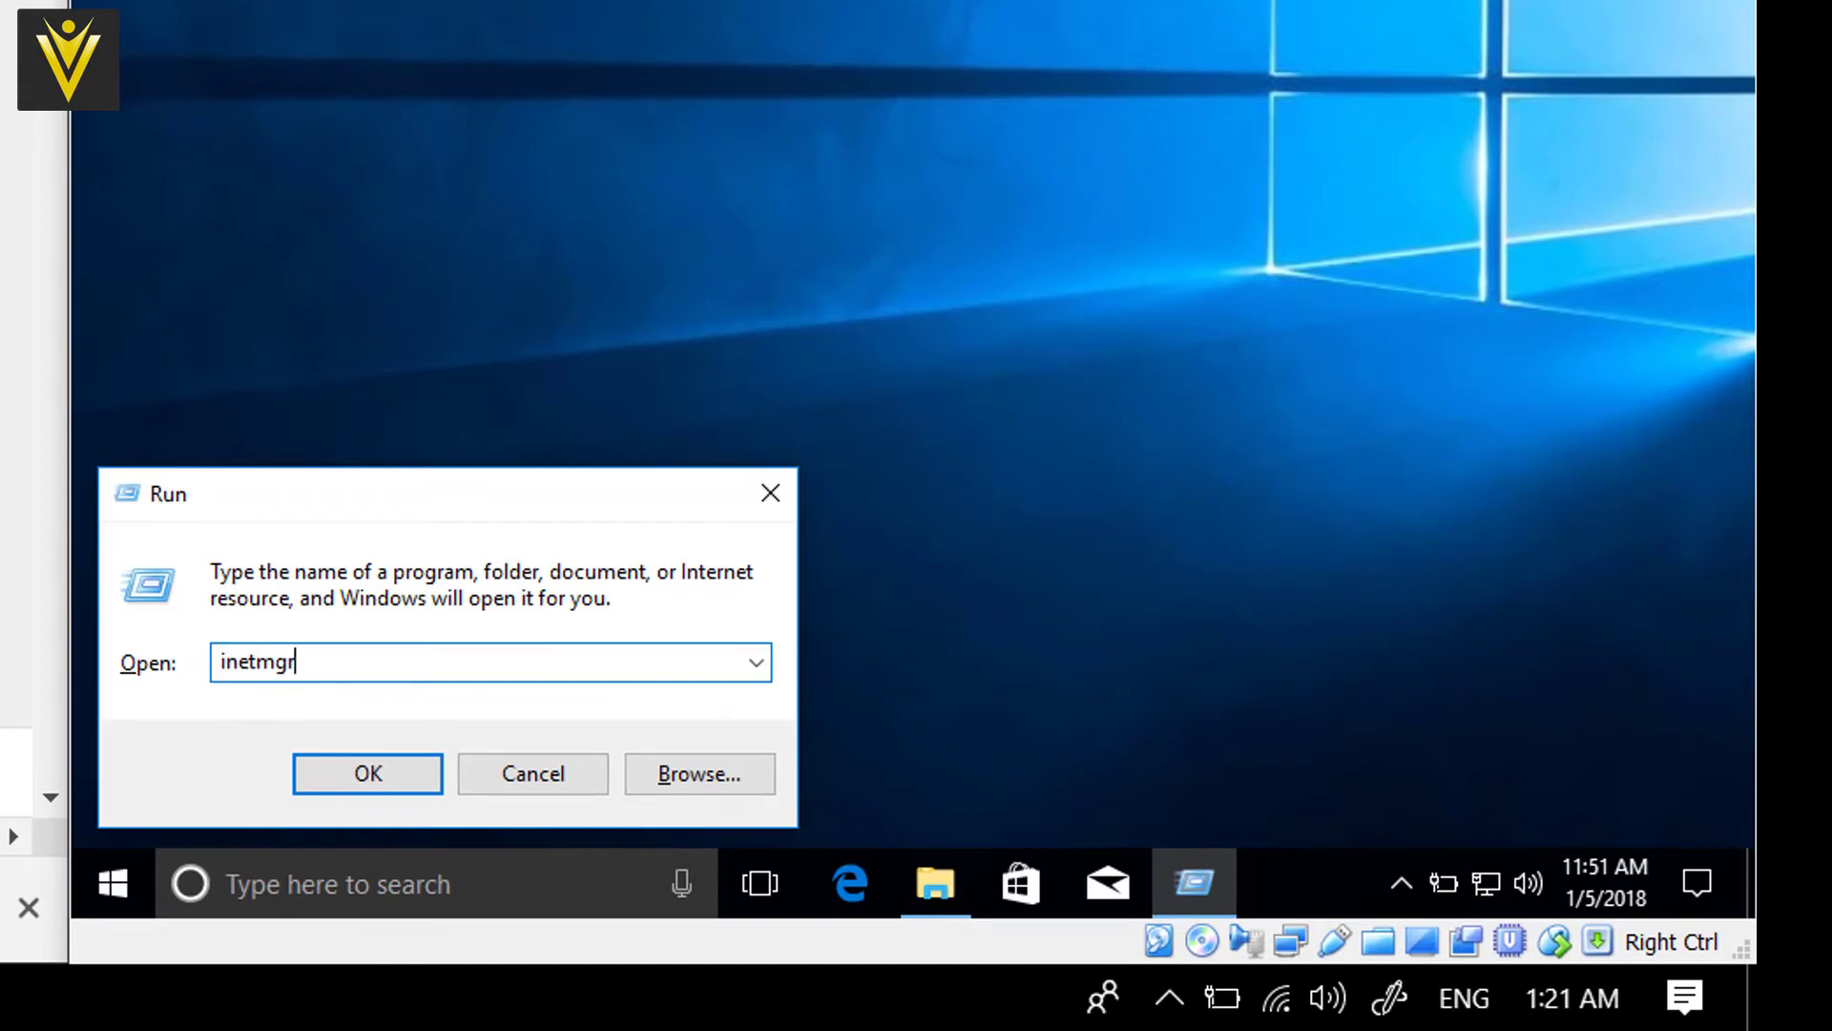
{"action": "key", "text": "Return"}
Open Control Panel through Run and go to Administrative Tools under System and Security.
{"action": "key", "text": "super+r"}
{"action": "type", "text": "C"}
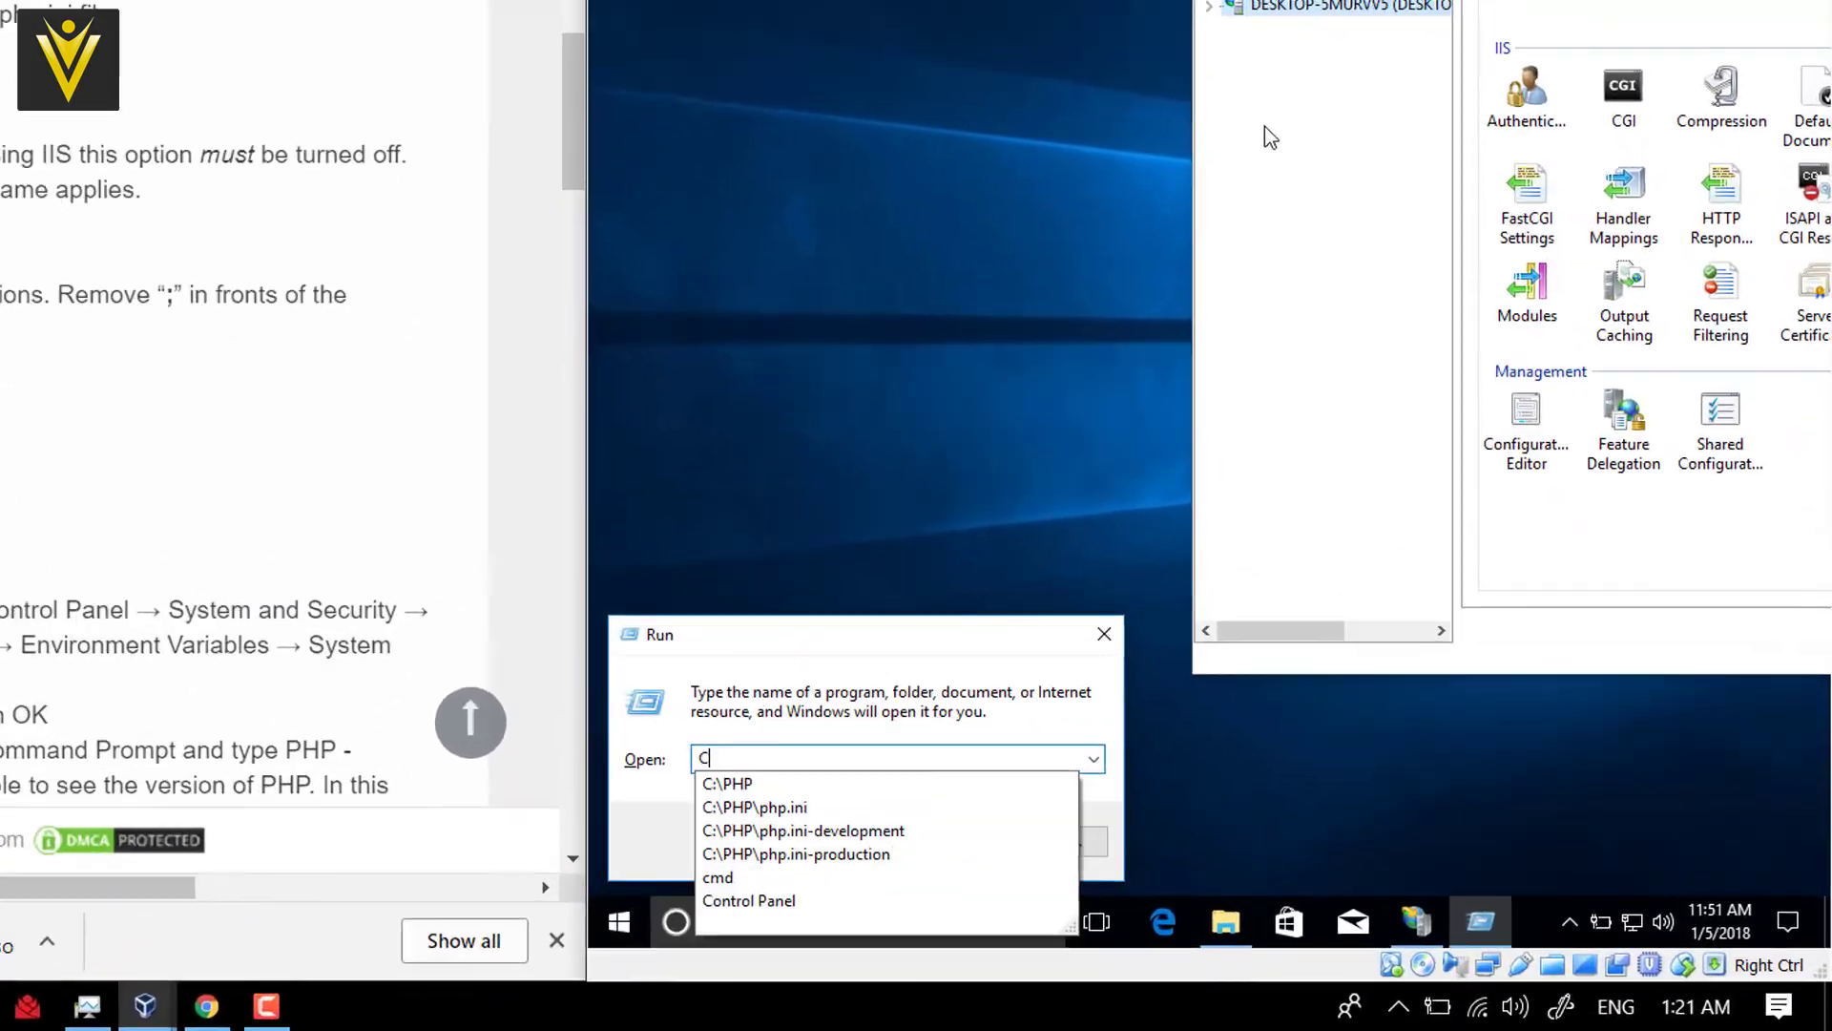
{"action": "type", "text": "ontr"}
{"action": "key", "text": "Down"}
{"action": "key", "text": "Return"}
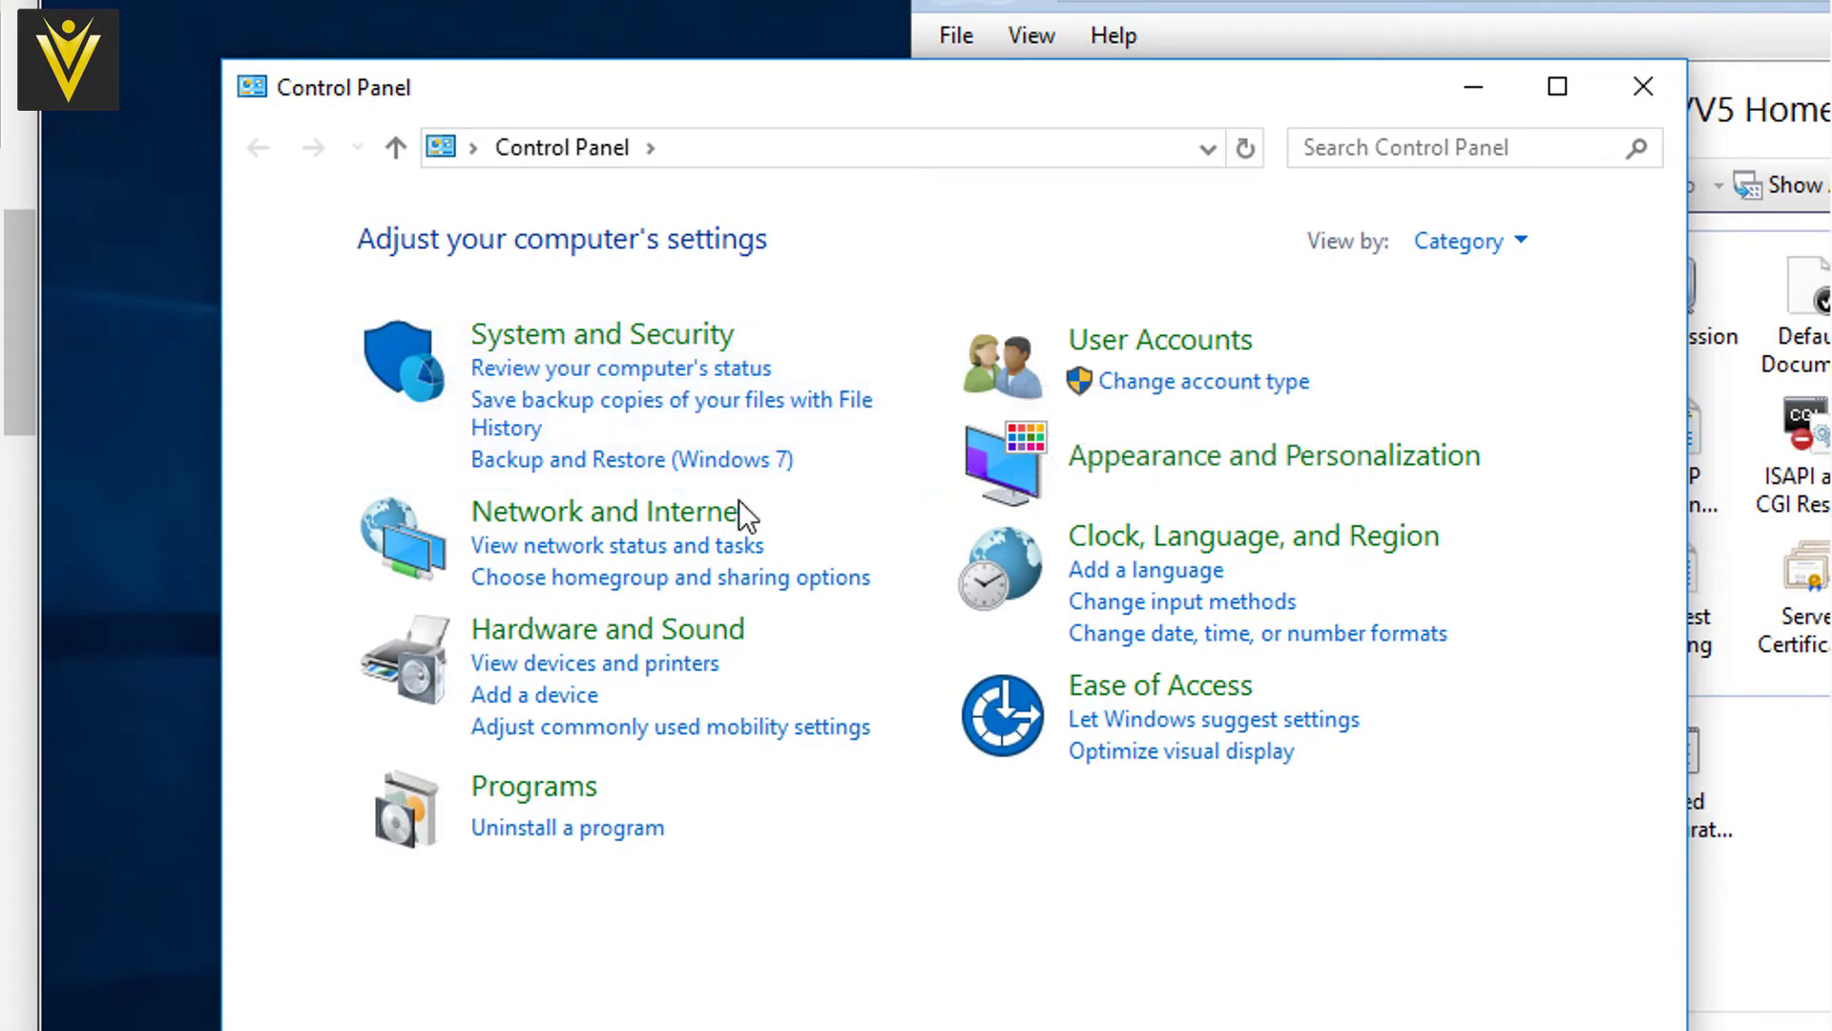
{"action": "left_click", "coordinate": [653, 343]}
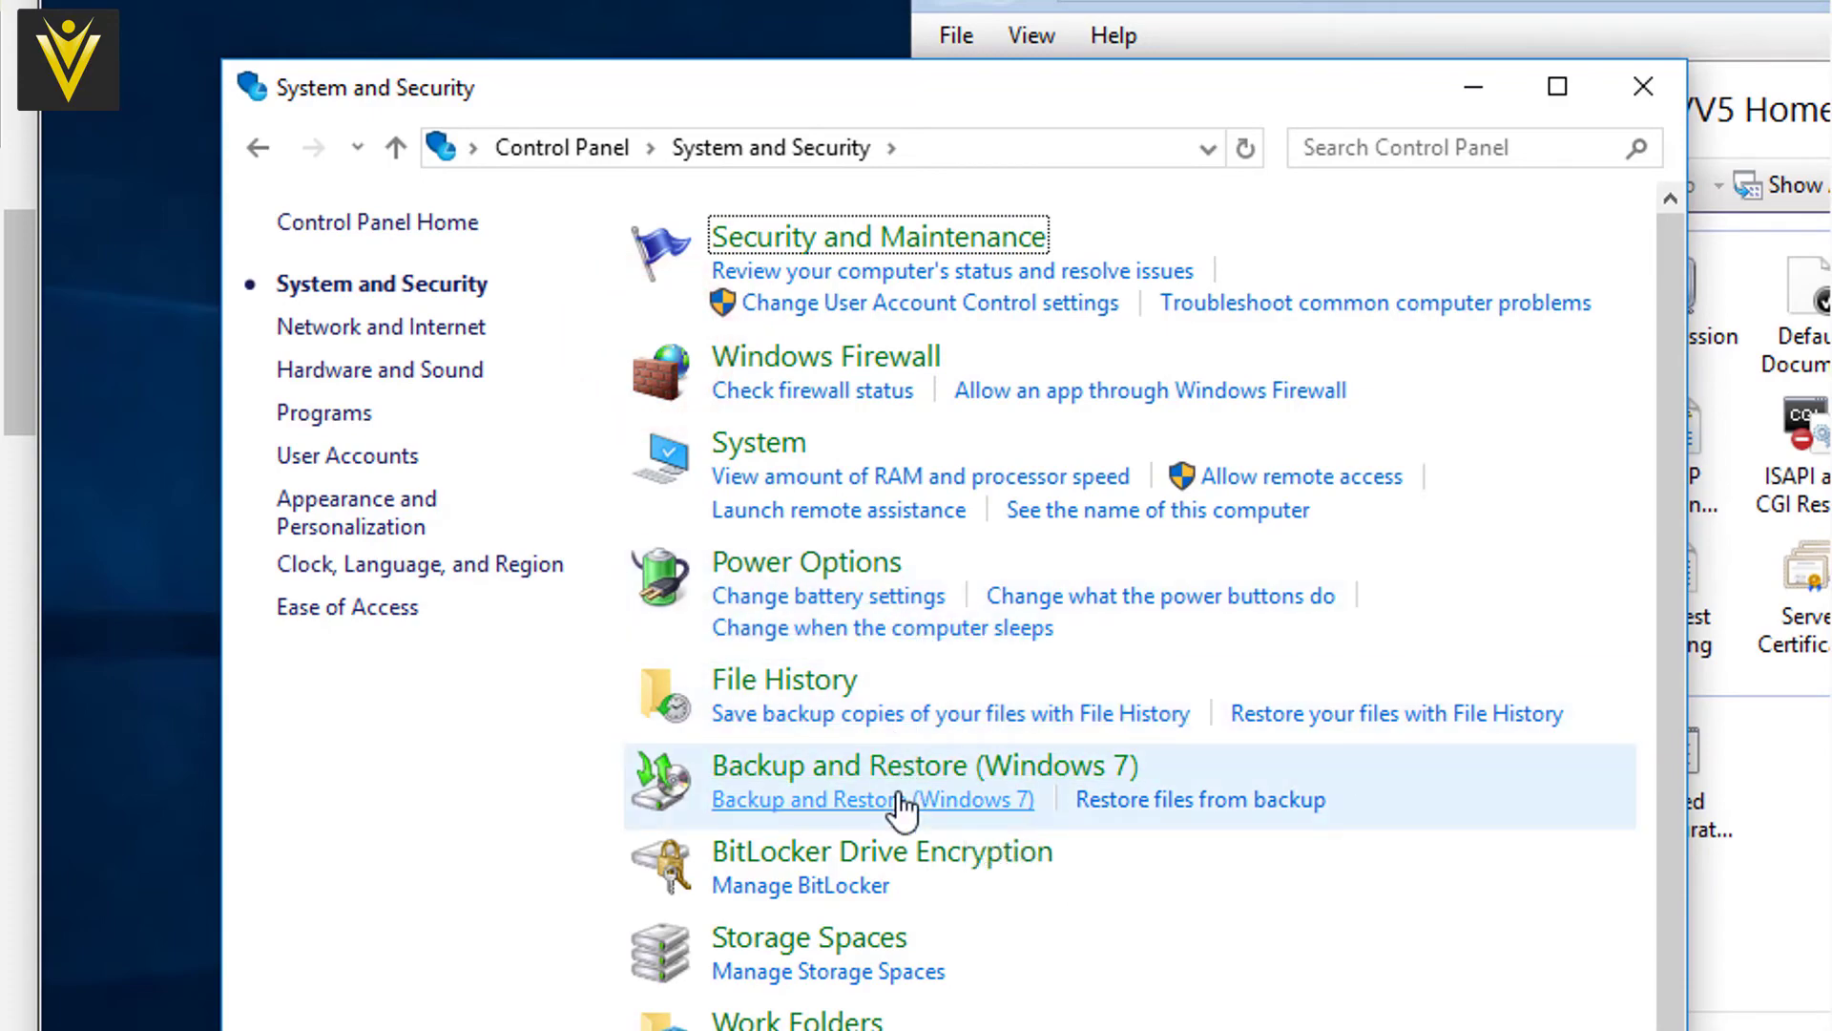
{"action": "scroll", "coordinate": [902, 809], "scroll_direction": "down", "scroll_amount": 1}
{"action": "left_click", "coordinate": [879, 998]}
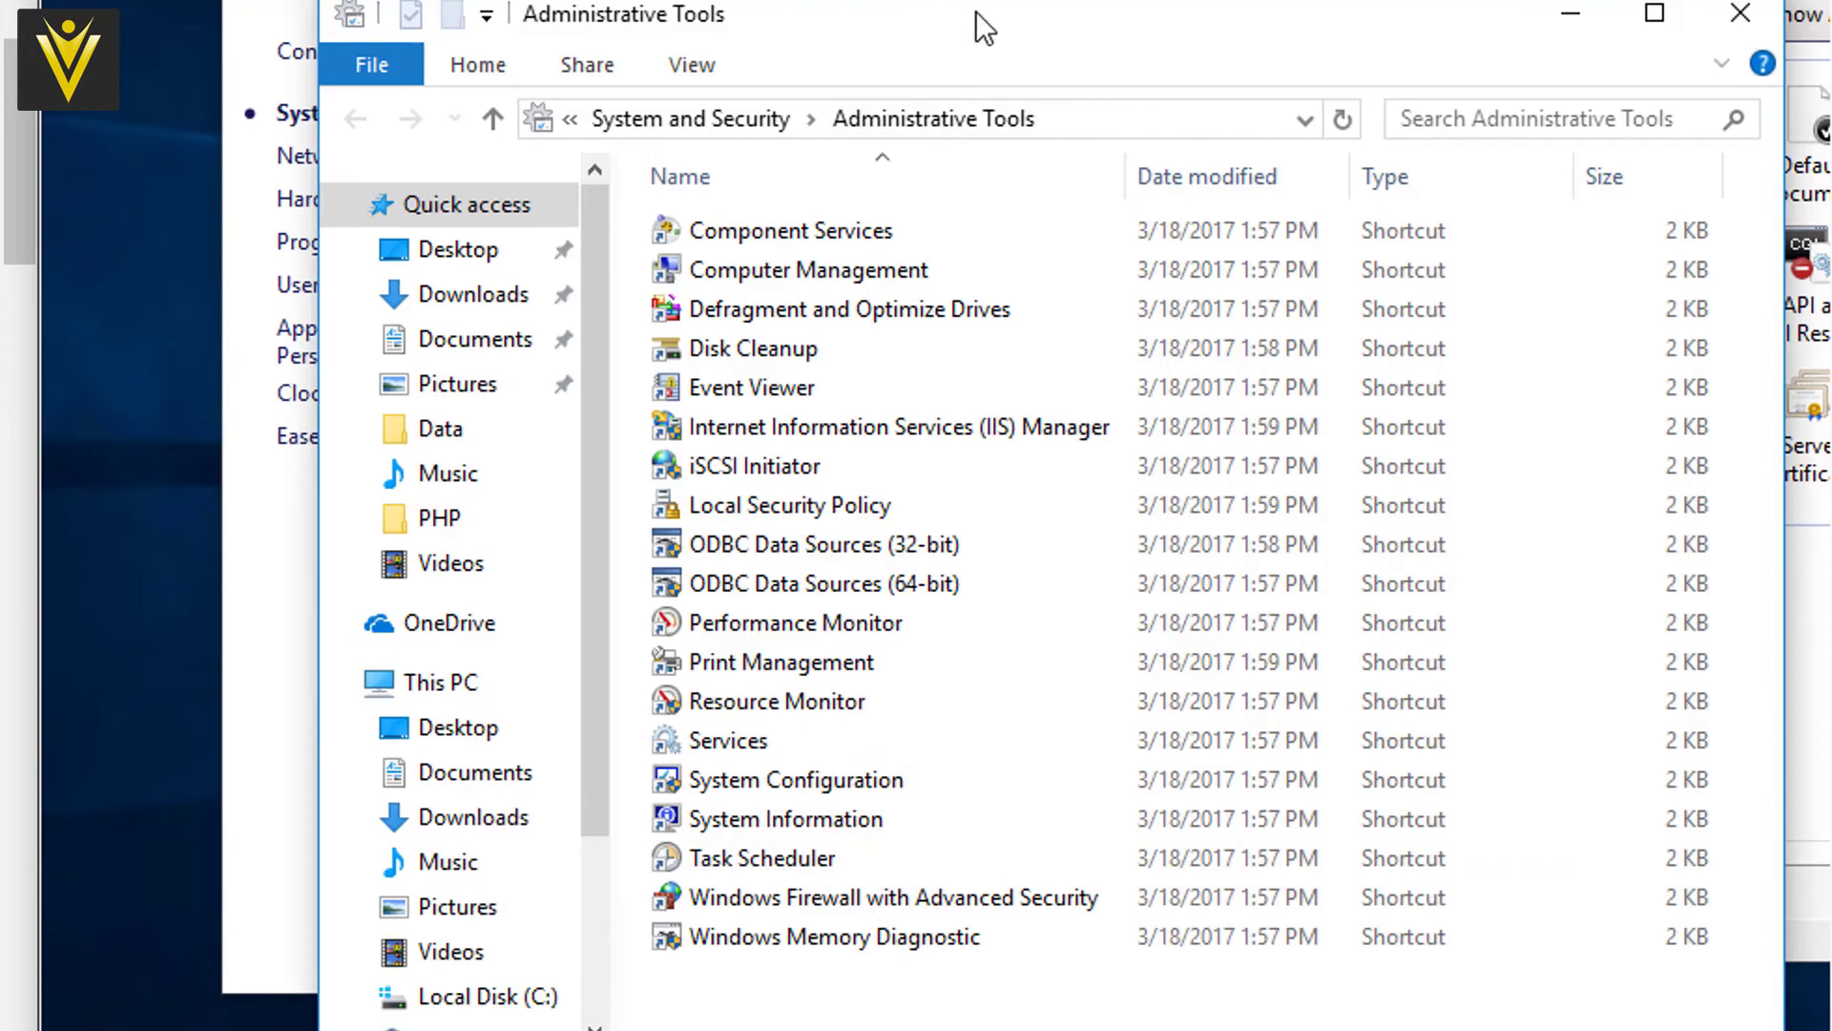
Launch a second IIS Manager from Administrative Tools, and close it together with the Administrative Tools and Control Panel windows.
{"action": "left_click", "coordinate": [1238, 427]}
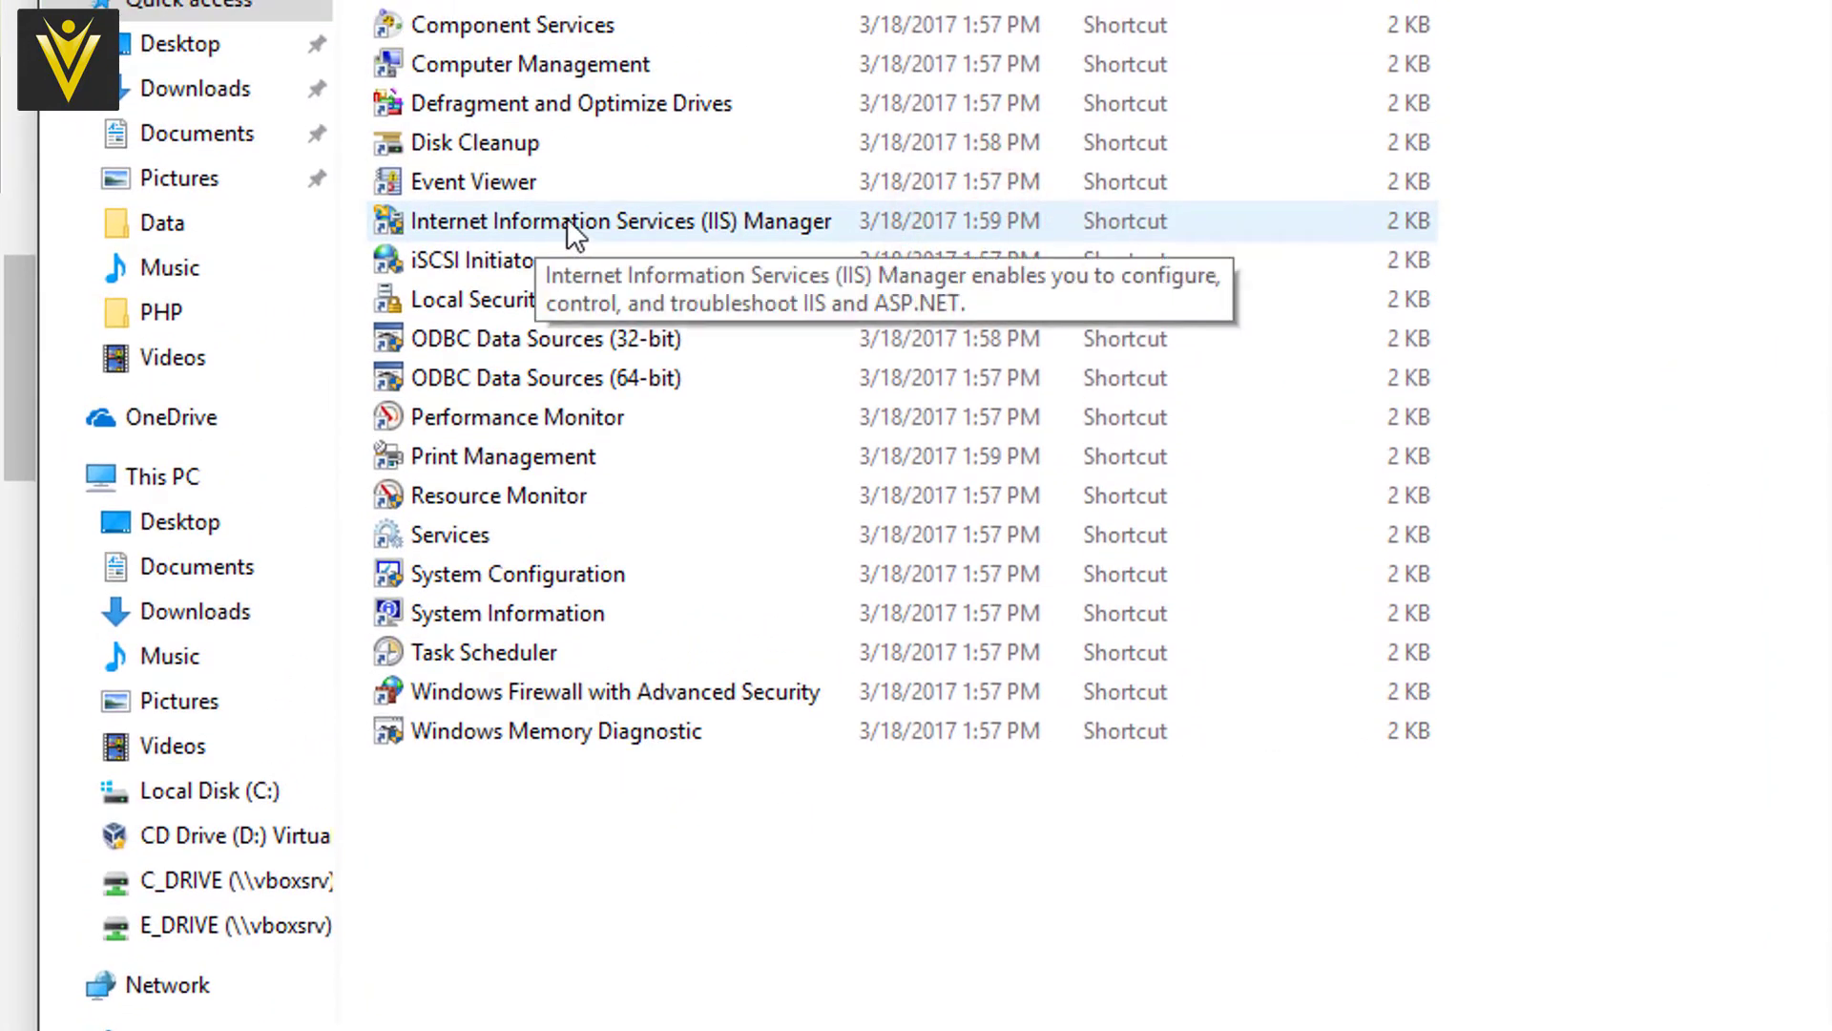
{"action": "double_click", "coordinate": [567, 218]}
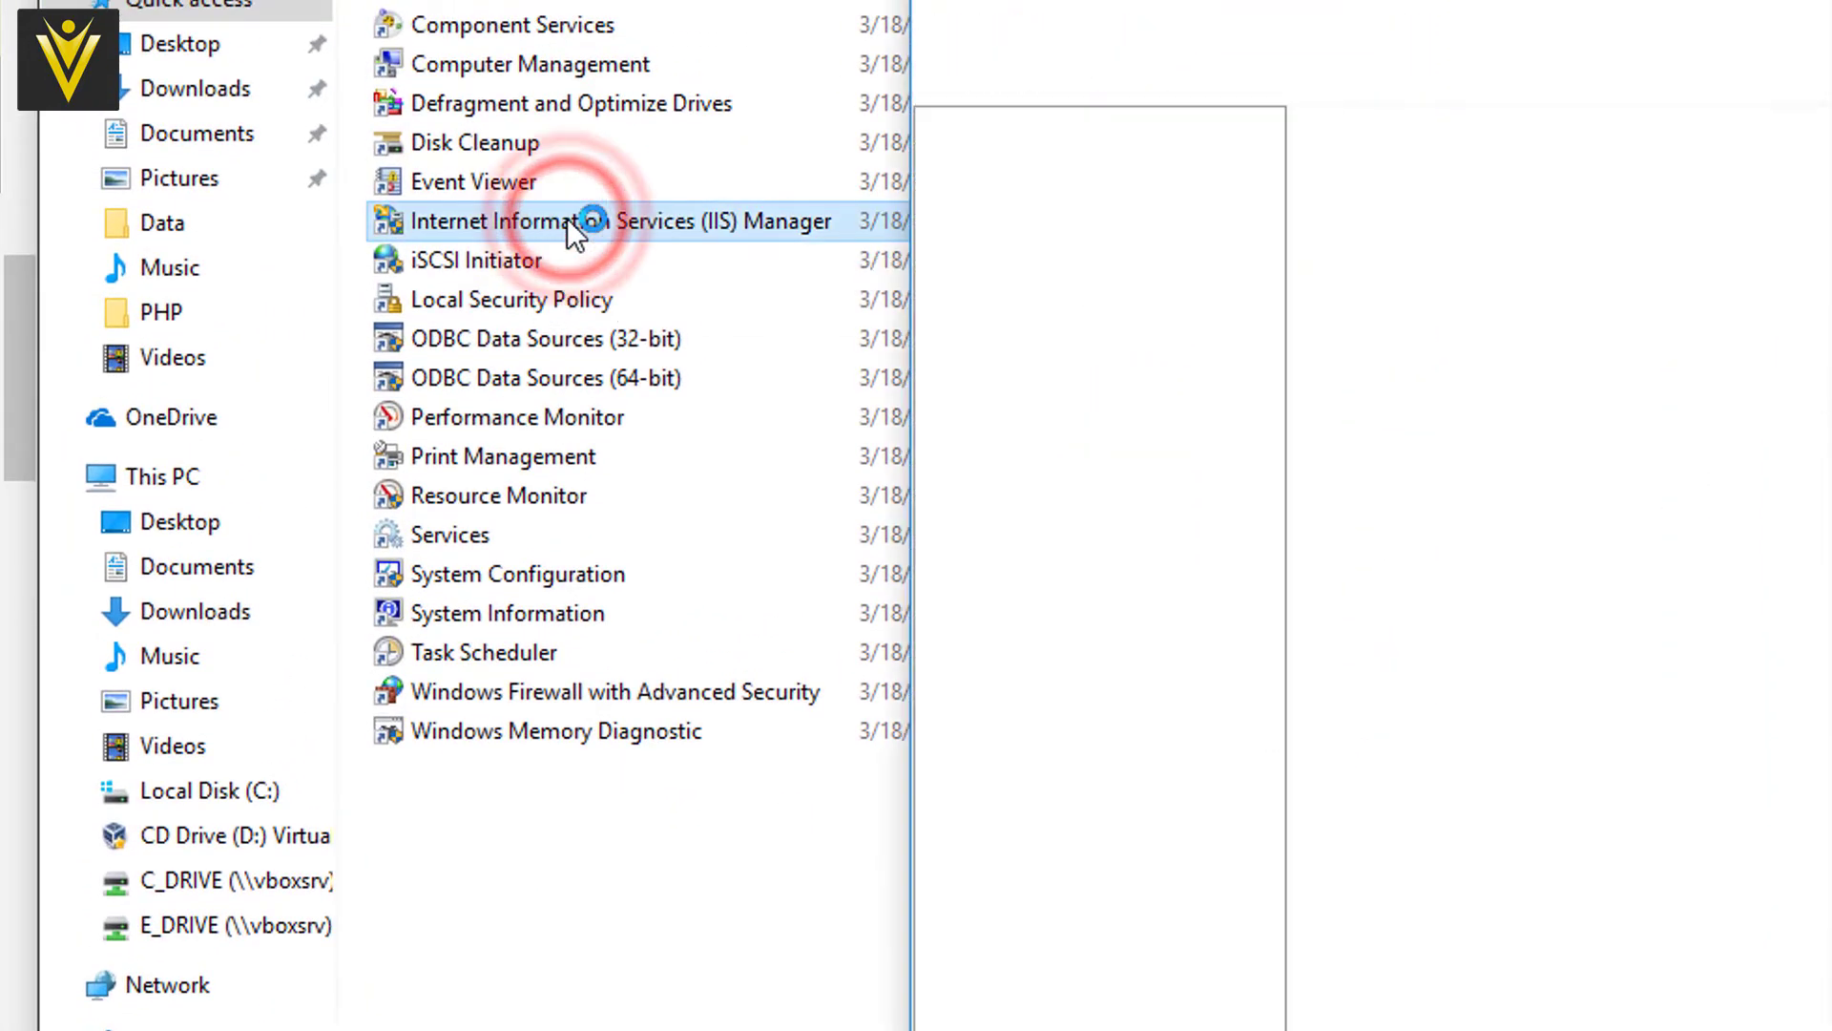
{"action": "left_click_drag", "start_coordinate": [1666, 2], "coordinate": [639, 227]}
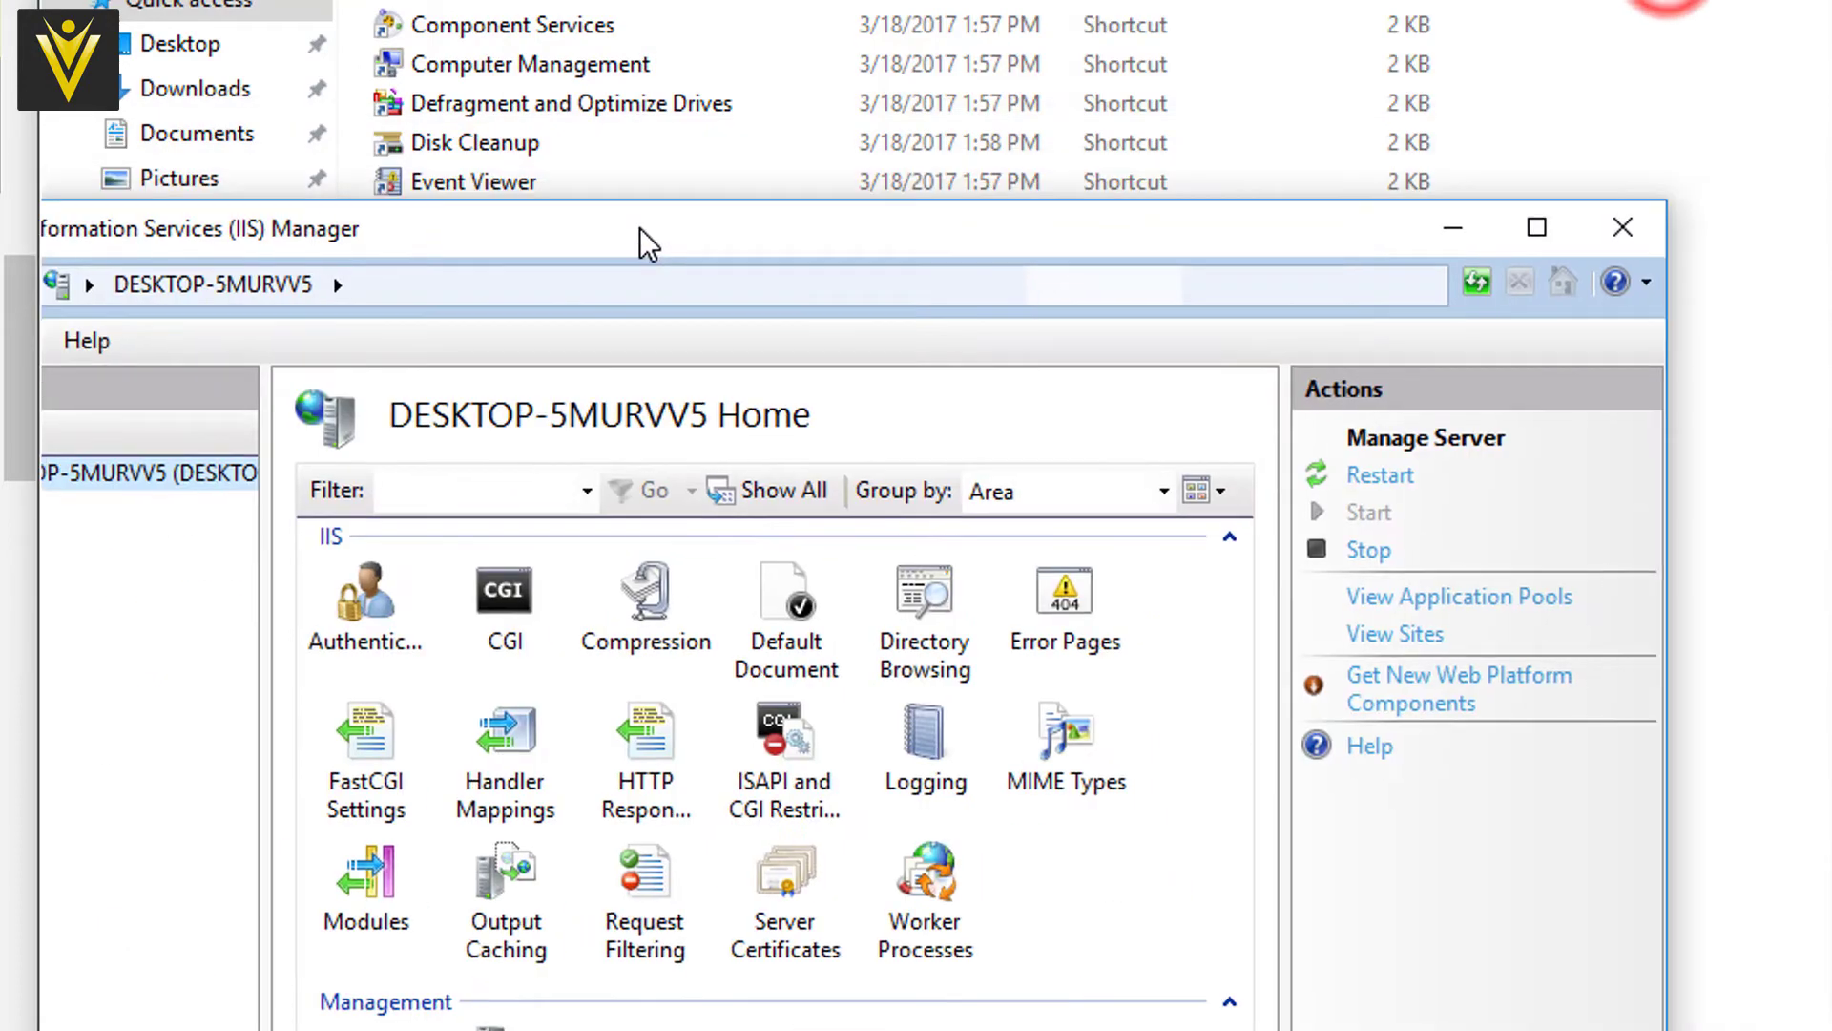
{"action": "left_click", "coordinate": [1596, 229]}
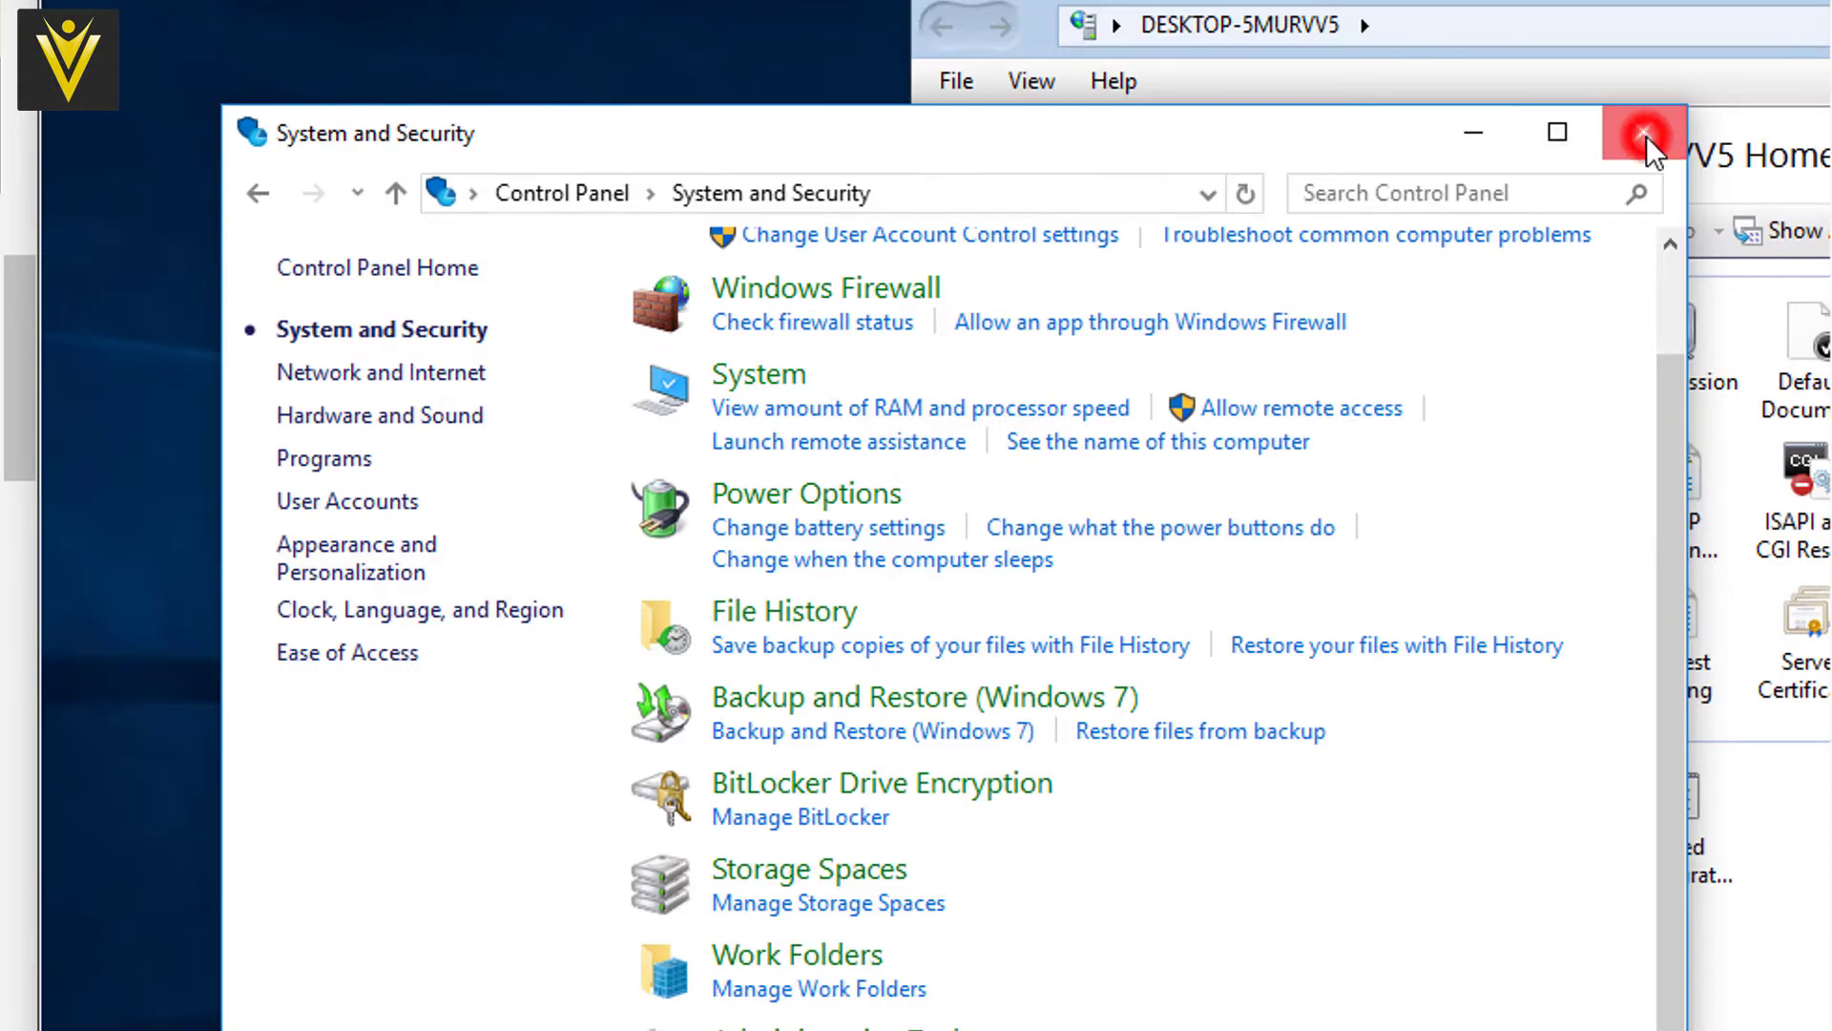
{"action": "left_click", "coordinate": [1640, 130]}
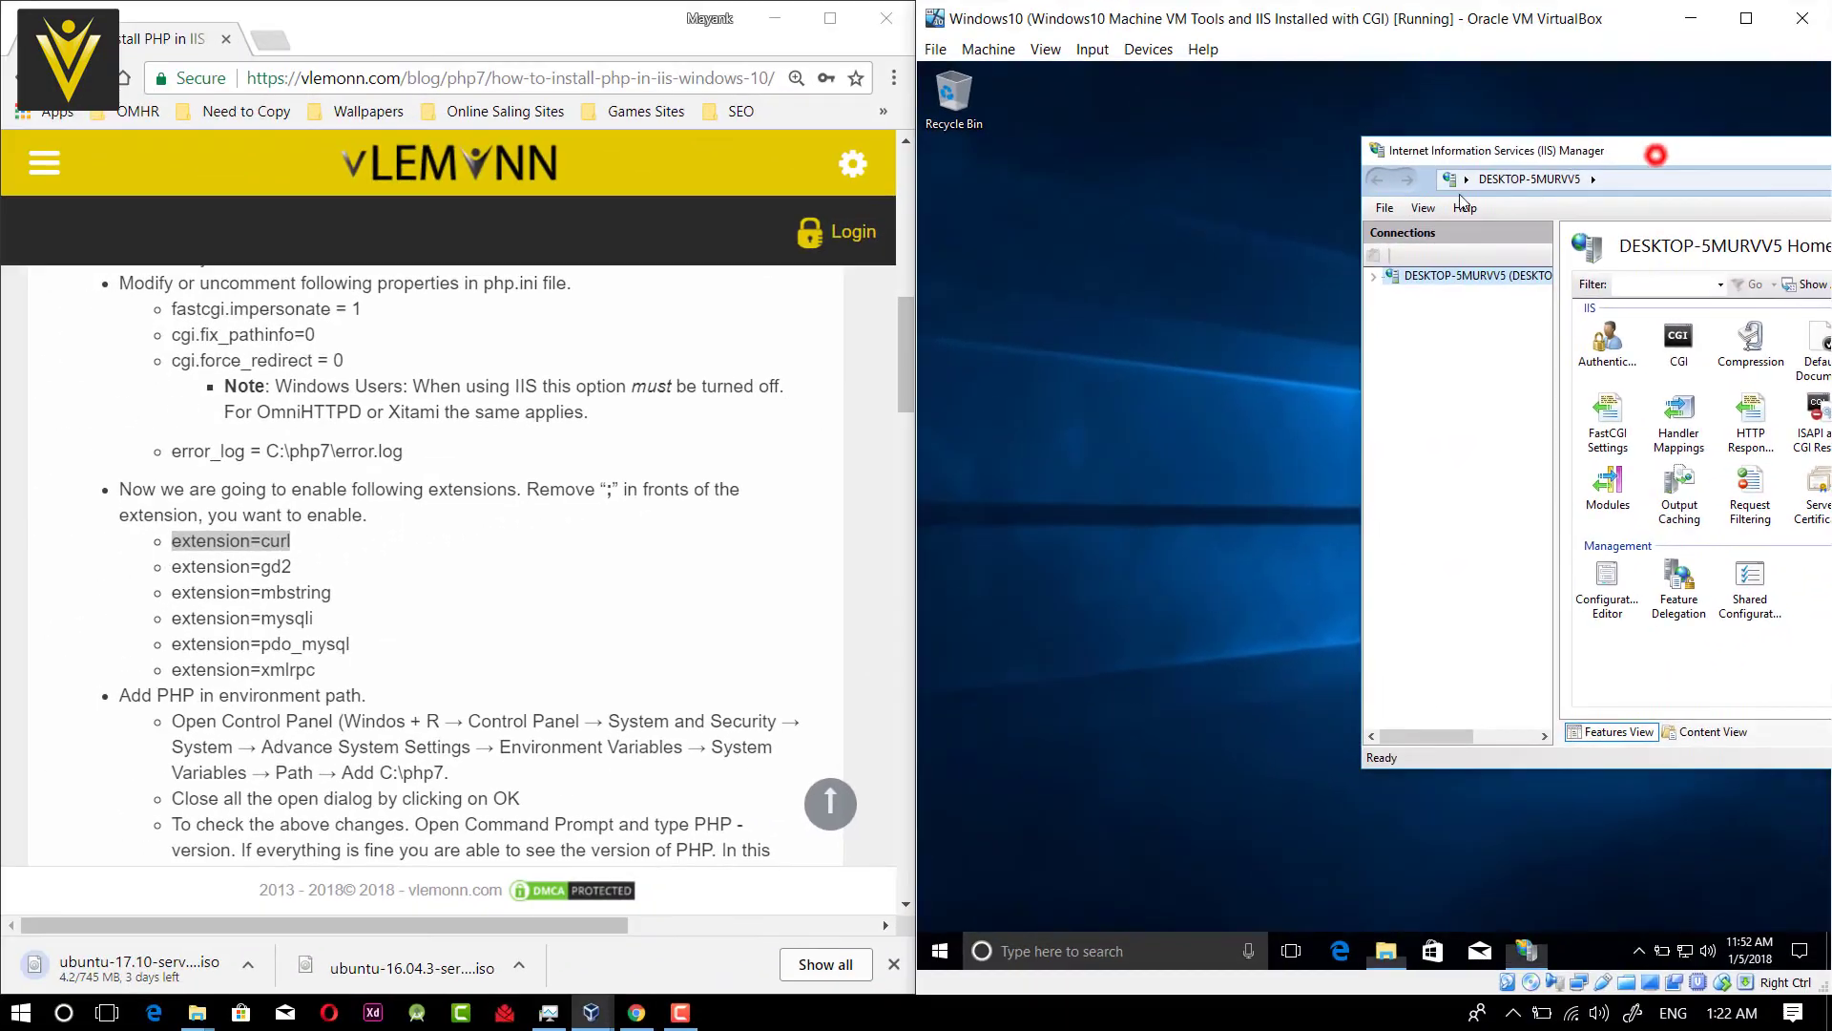
Move the IIS Manager window fully into view and read the article's Handler Mappings instructions.
{"action": "left_click_drag", "start_coordinate": [1611, 117], "coordinate": [321, 384]}
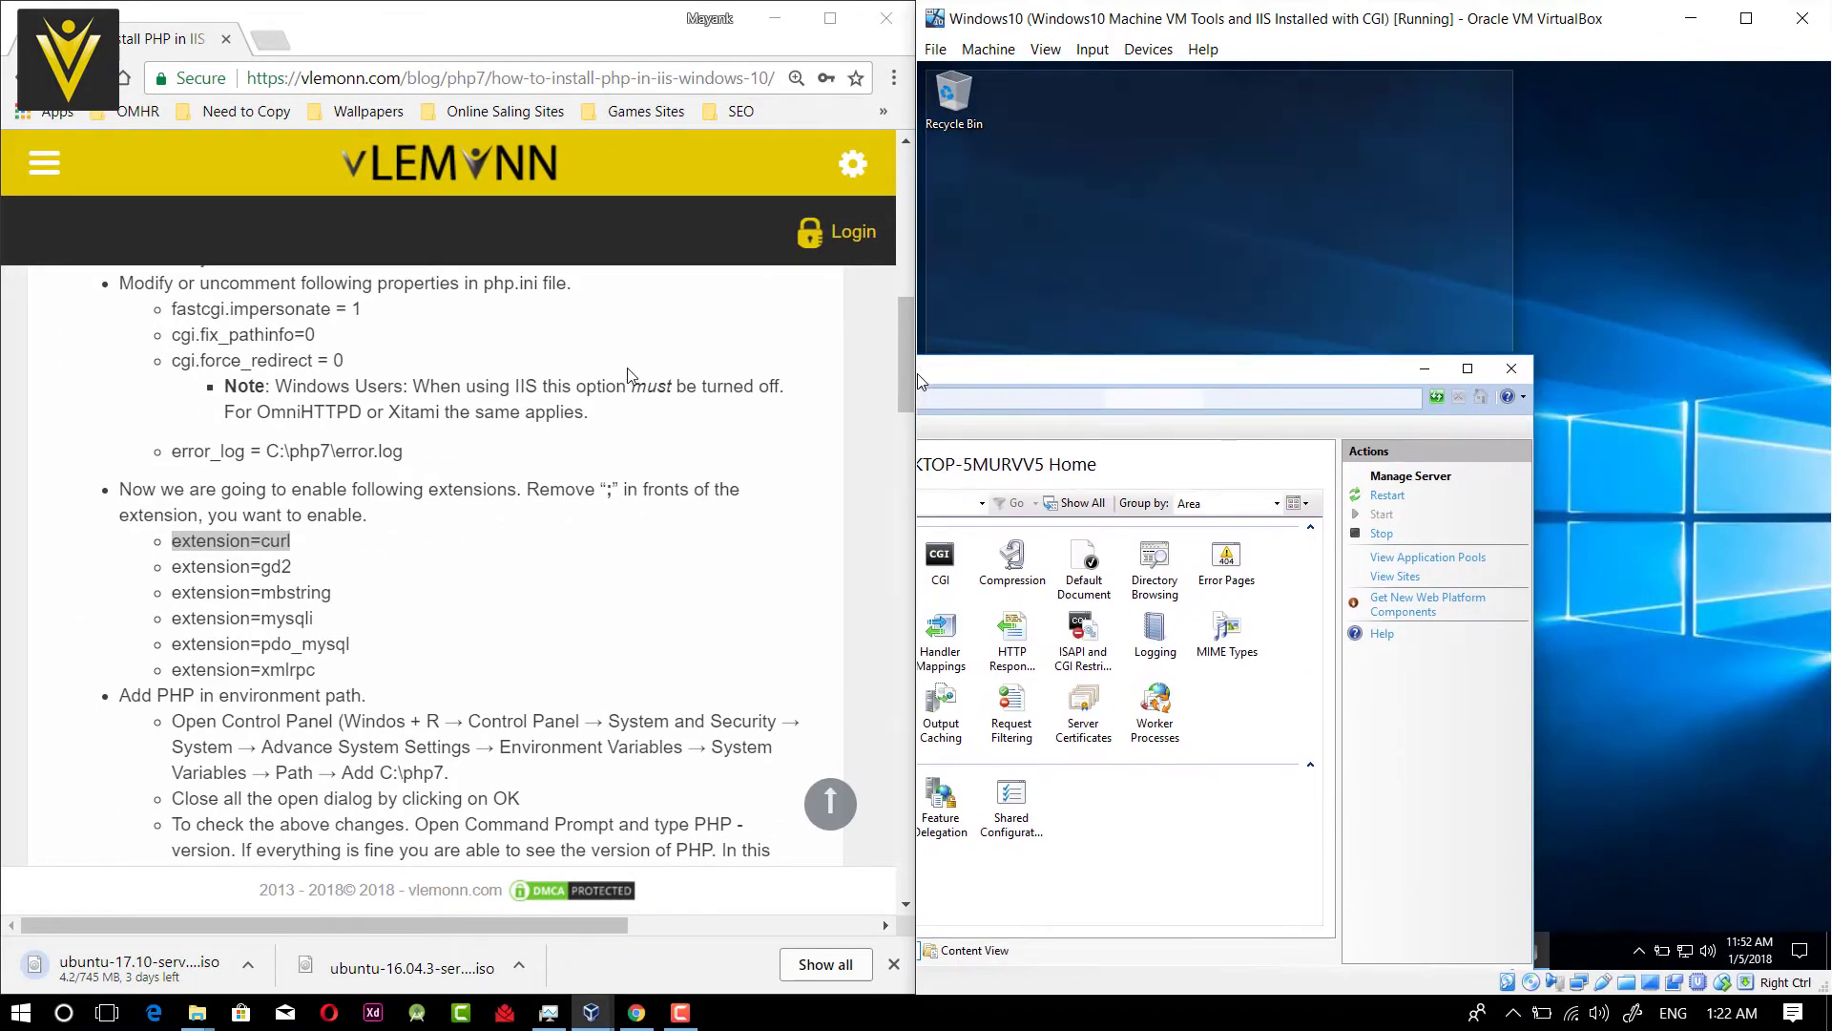
{"action": "left_click_drag", "start_coordinate": [921, 382], "coordinate": [1220, 167]}
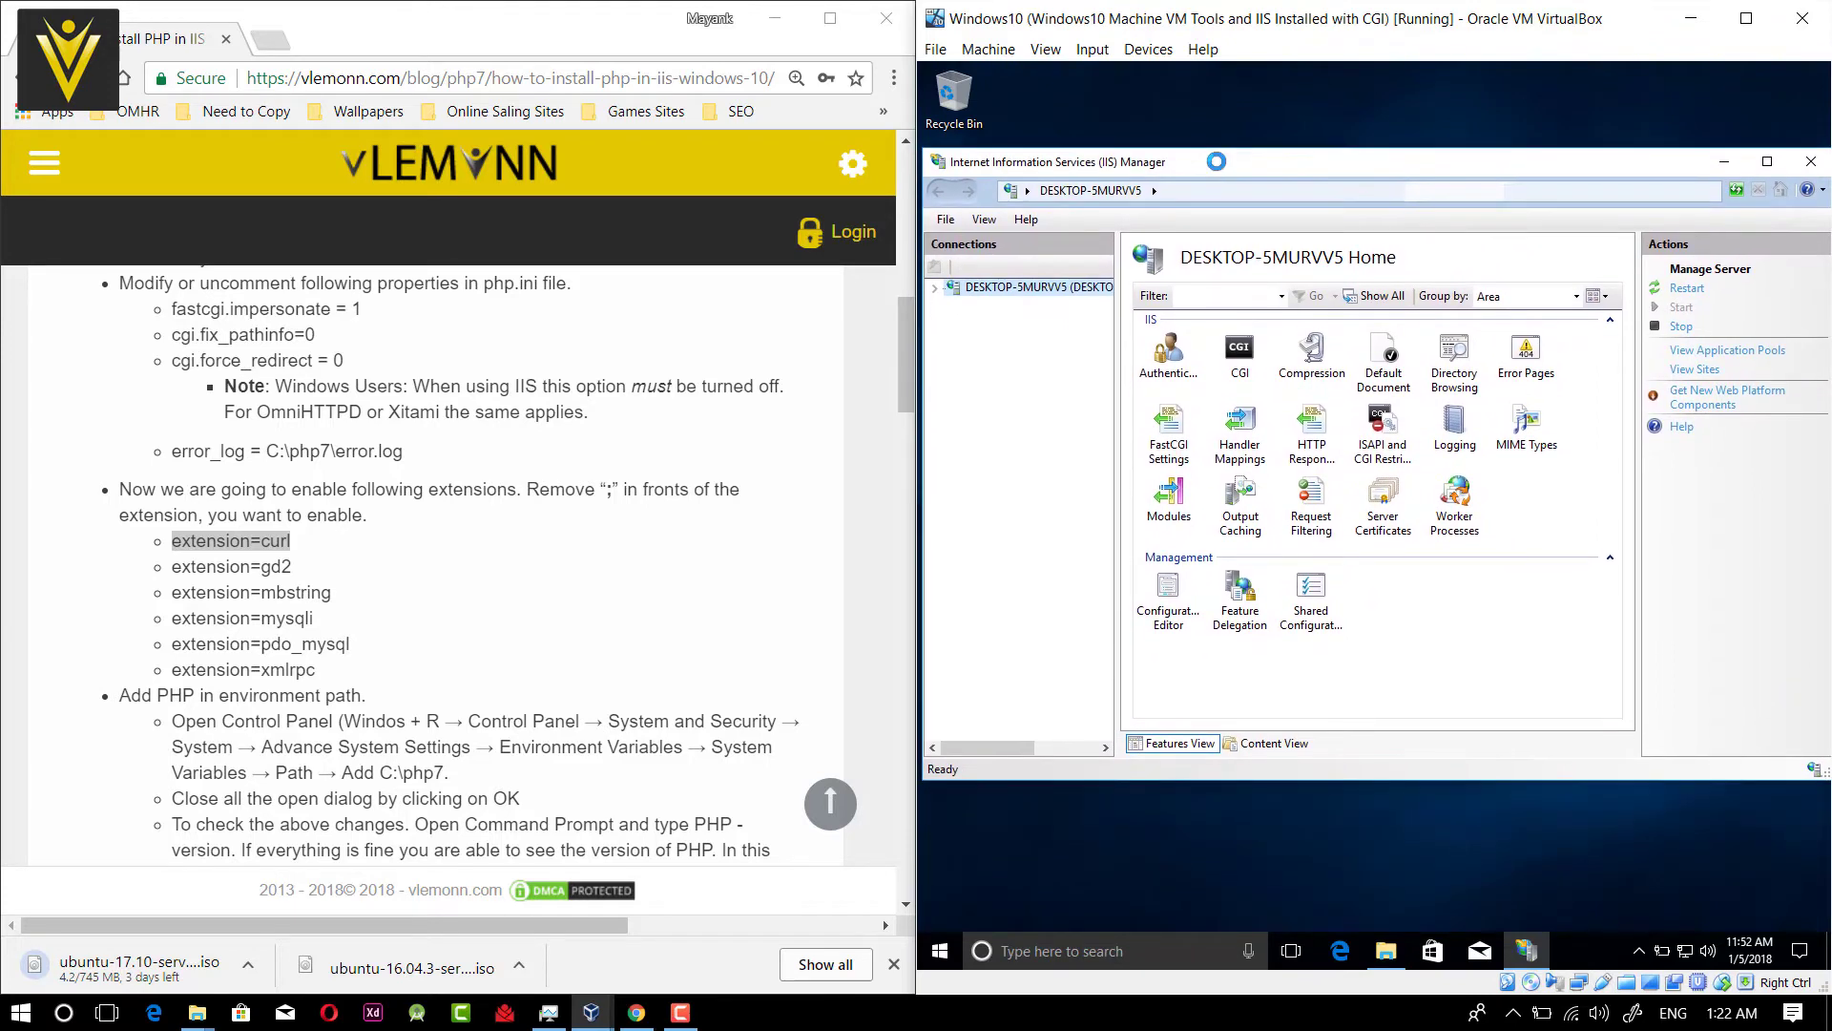
{"action": "left_click", "coordinate": [633, 671]}
{"action": "scroll", "coordinate": [633, 671], "scroll_direction": "down", "scroll_amount": 5}
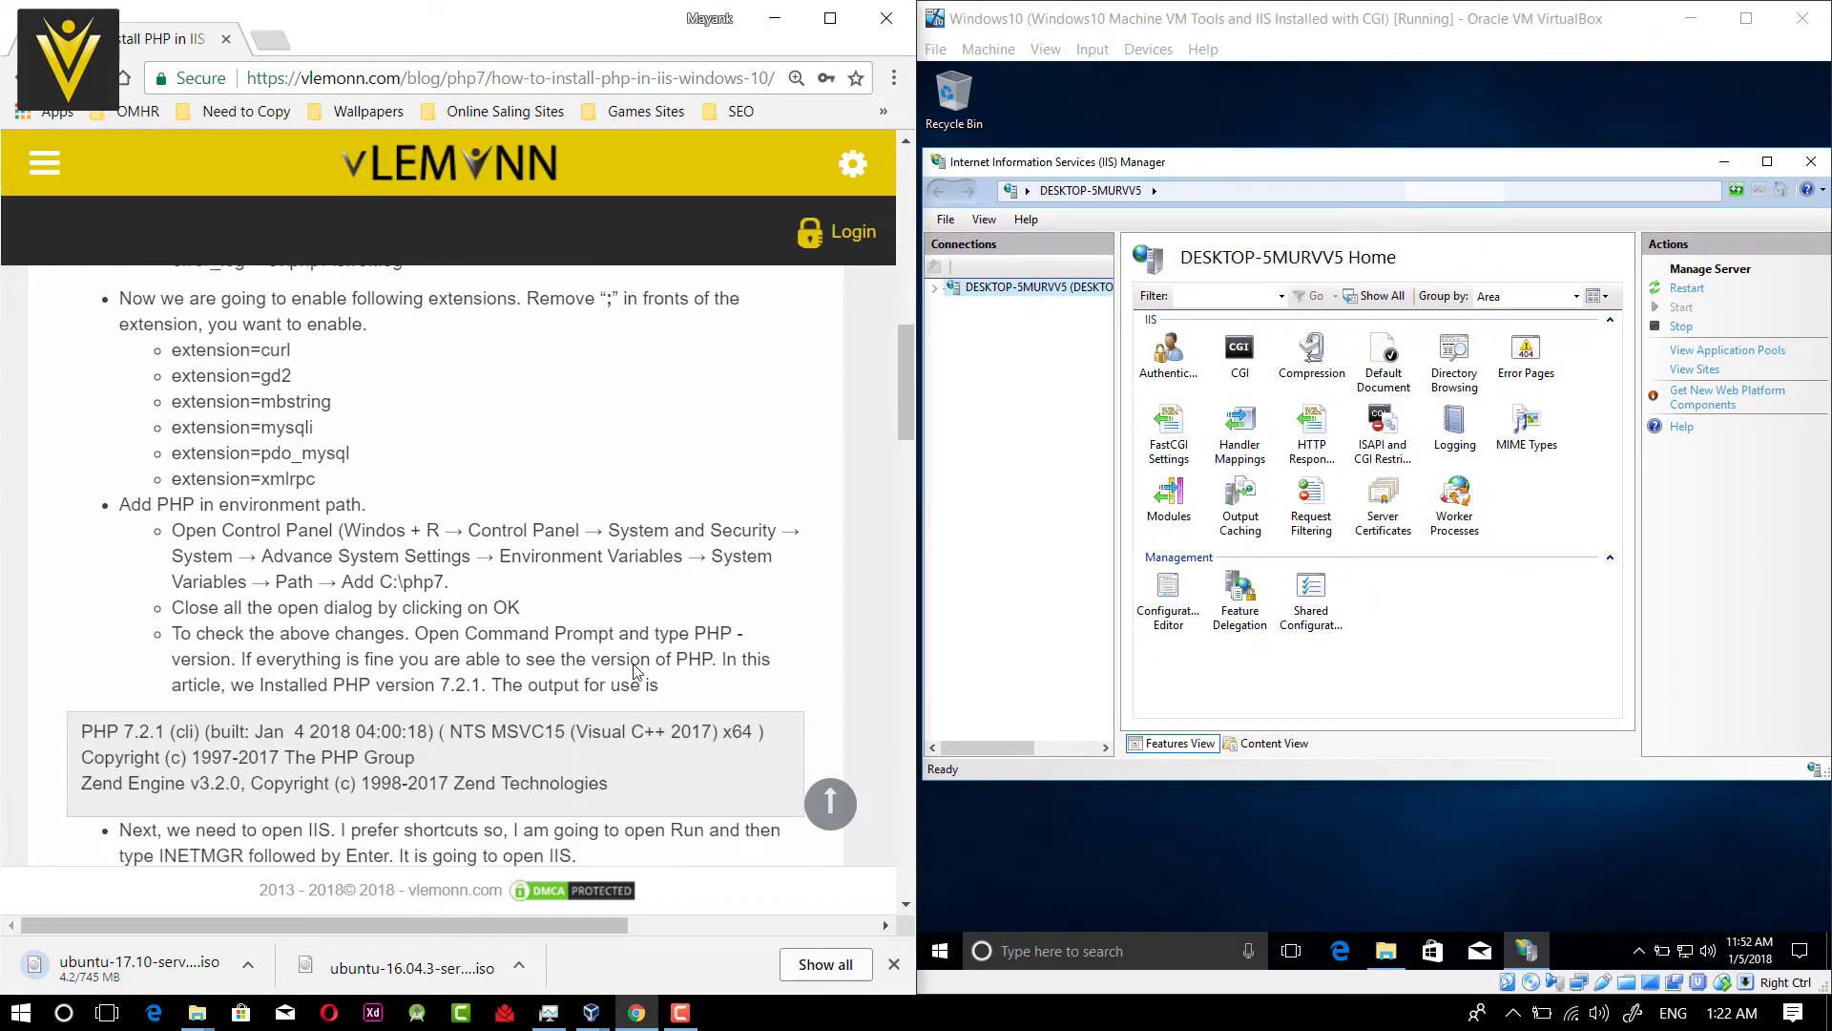
{"action": "scroll", "coordinate": [633, 672], "scroll_direction": "down", "scroll_amount": 3}
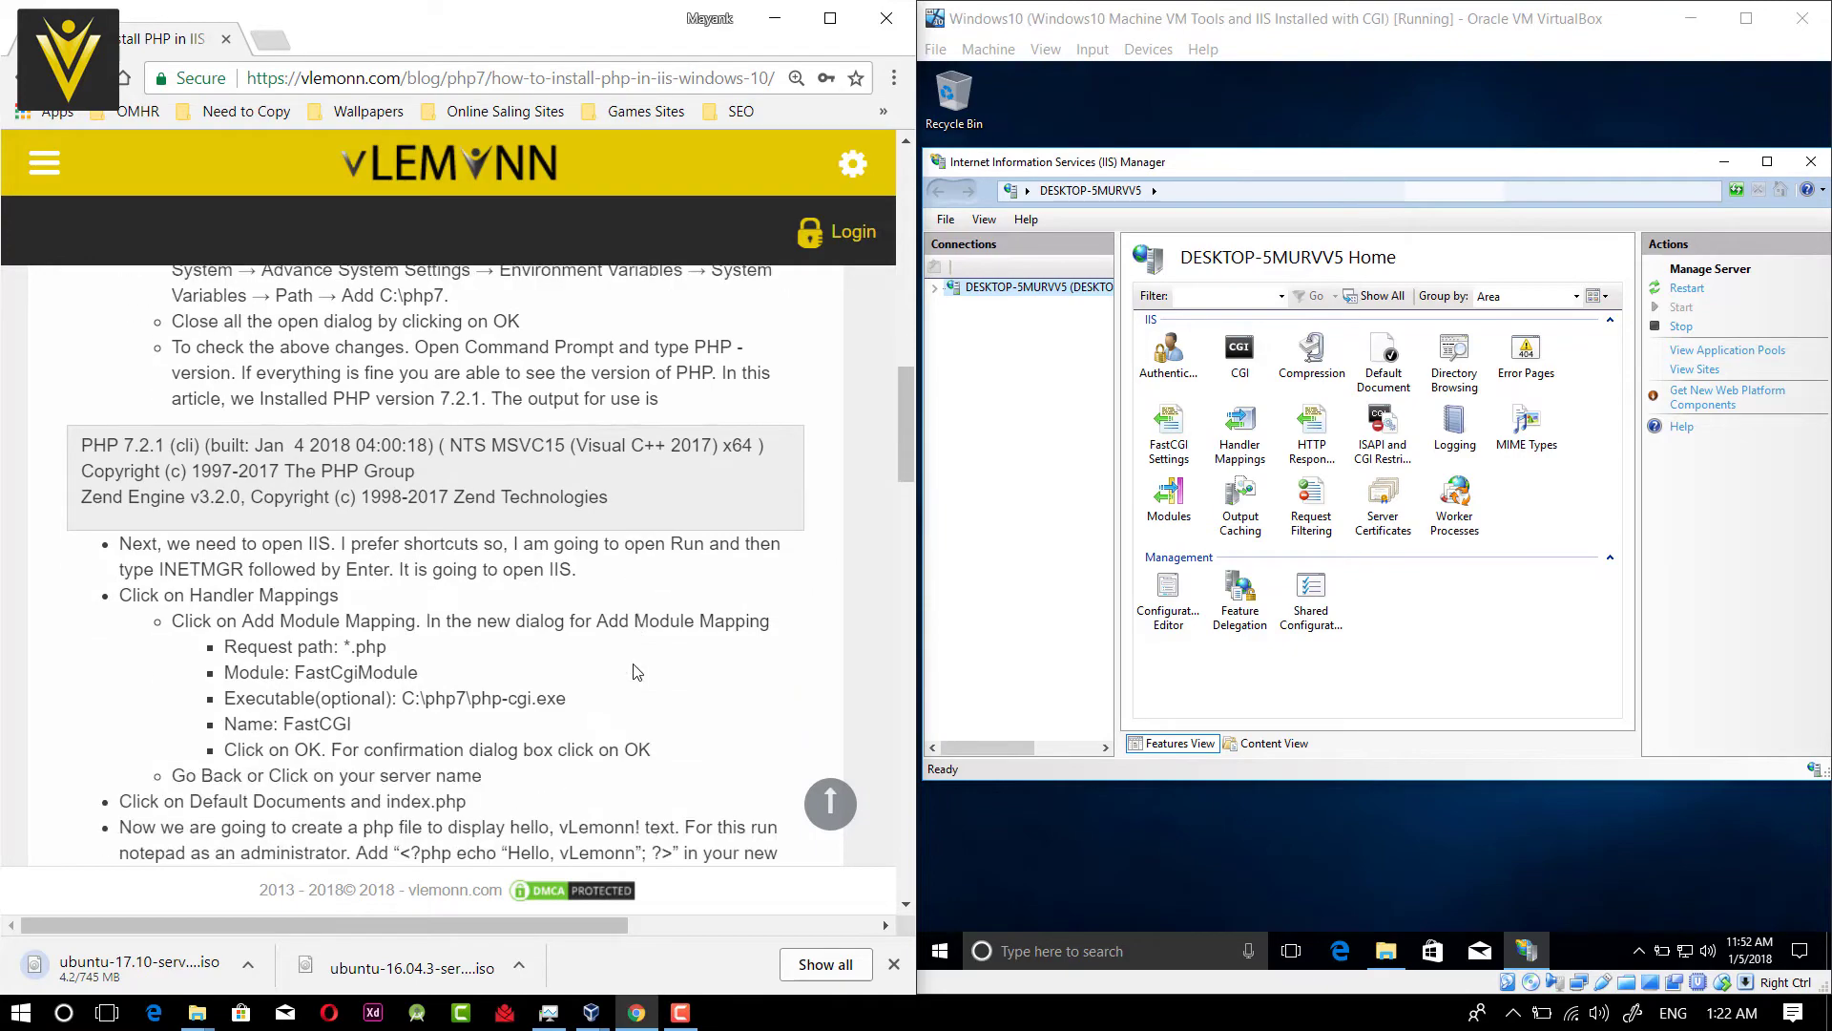
{"action": "scroll", "coordinate": [636, 671], "scroll_direction": "down", "scroll_amount": 1}
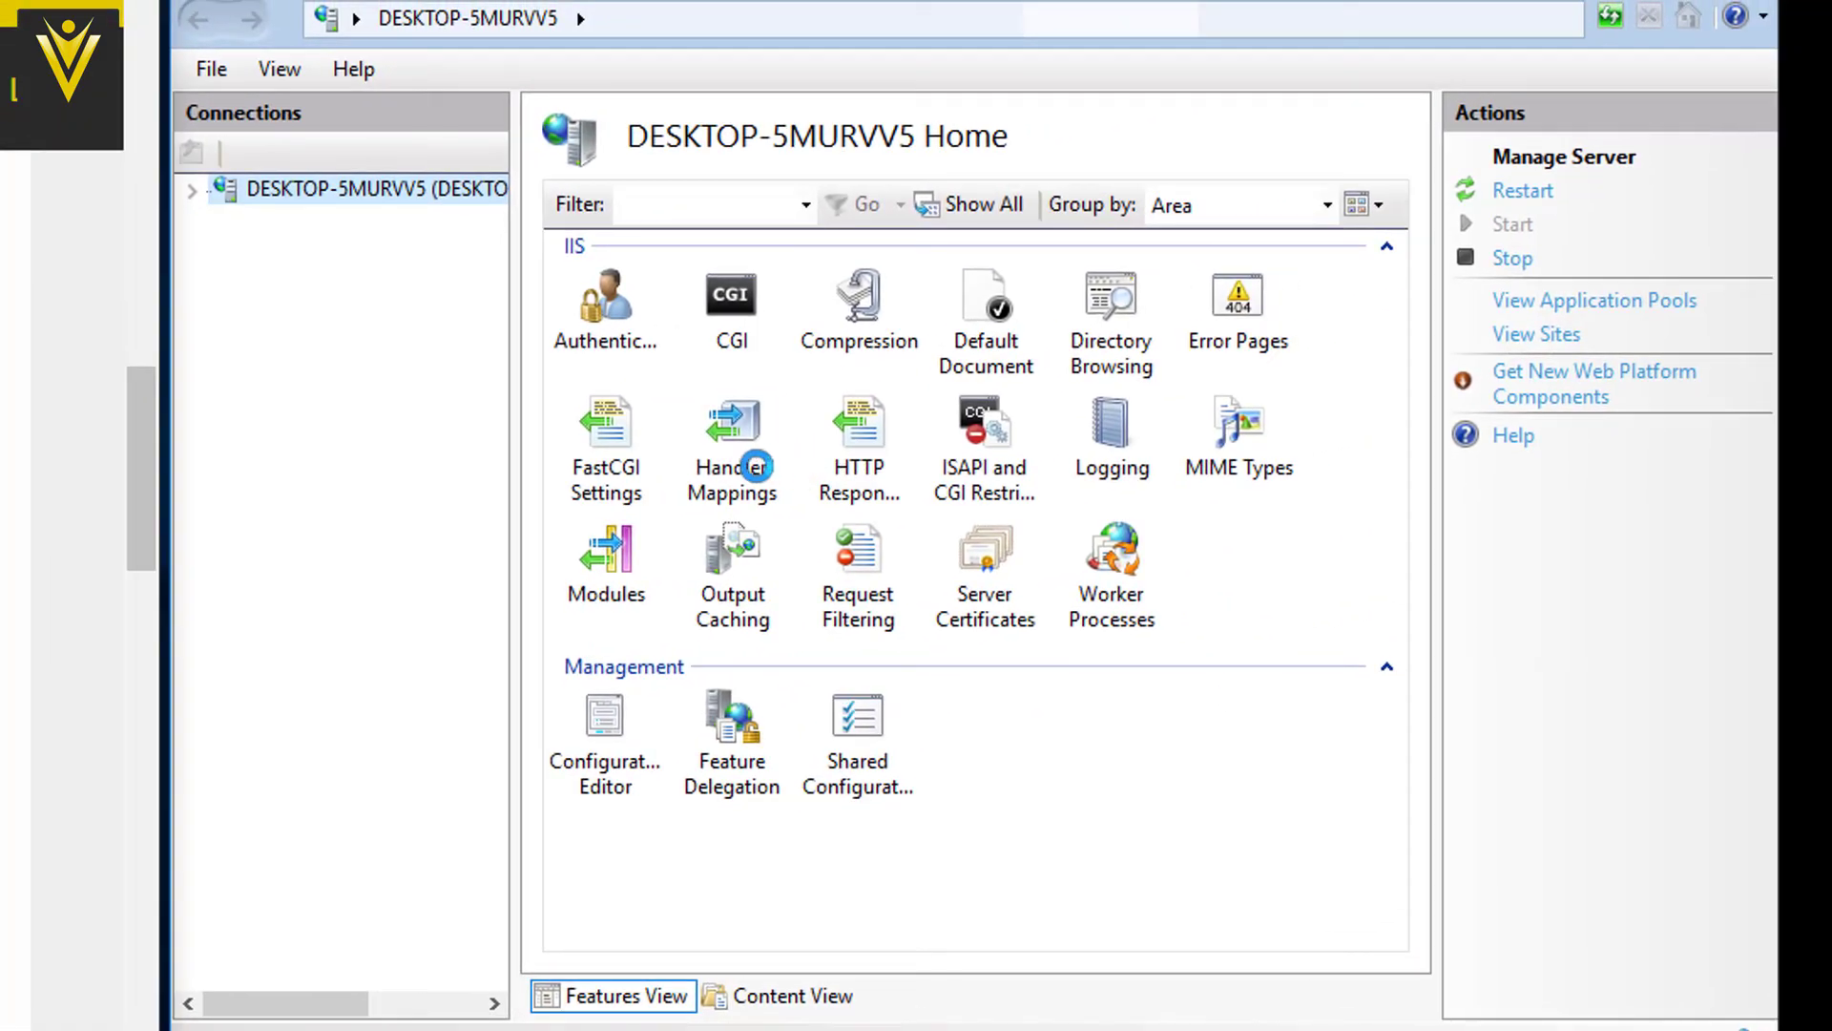
Start a module mapping in the server's Handler Mappings with request path *.php and module FastCgiModule.
{"action": "left_click", "coordinate": [1151, 379]}
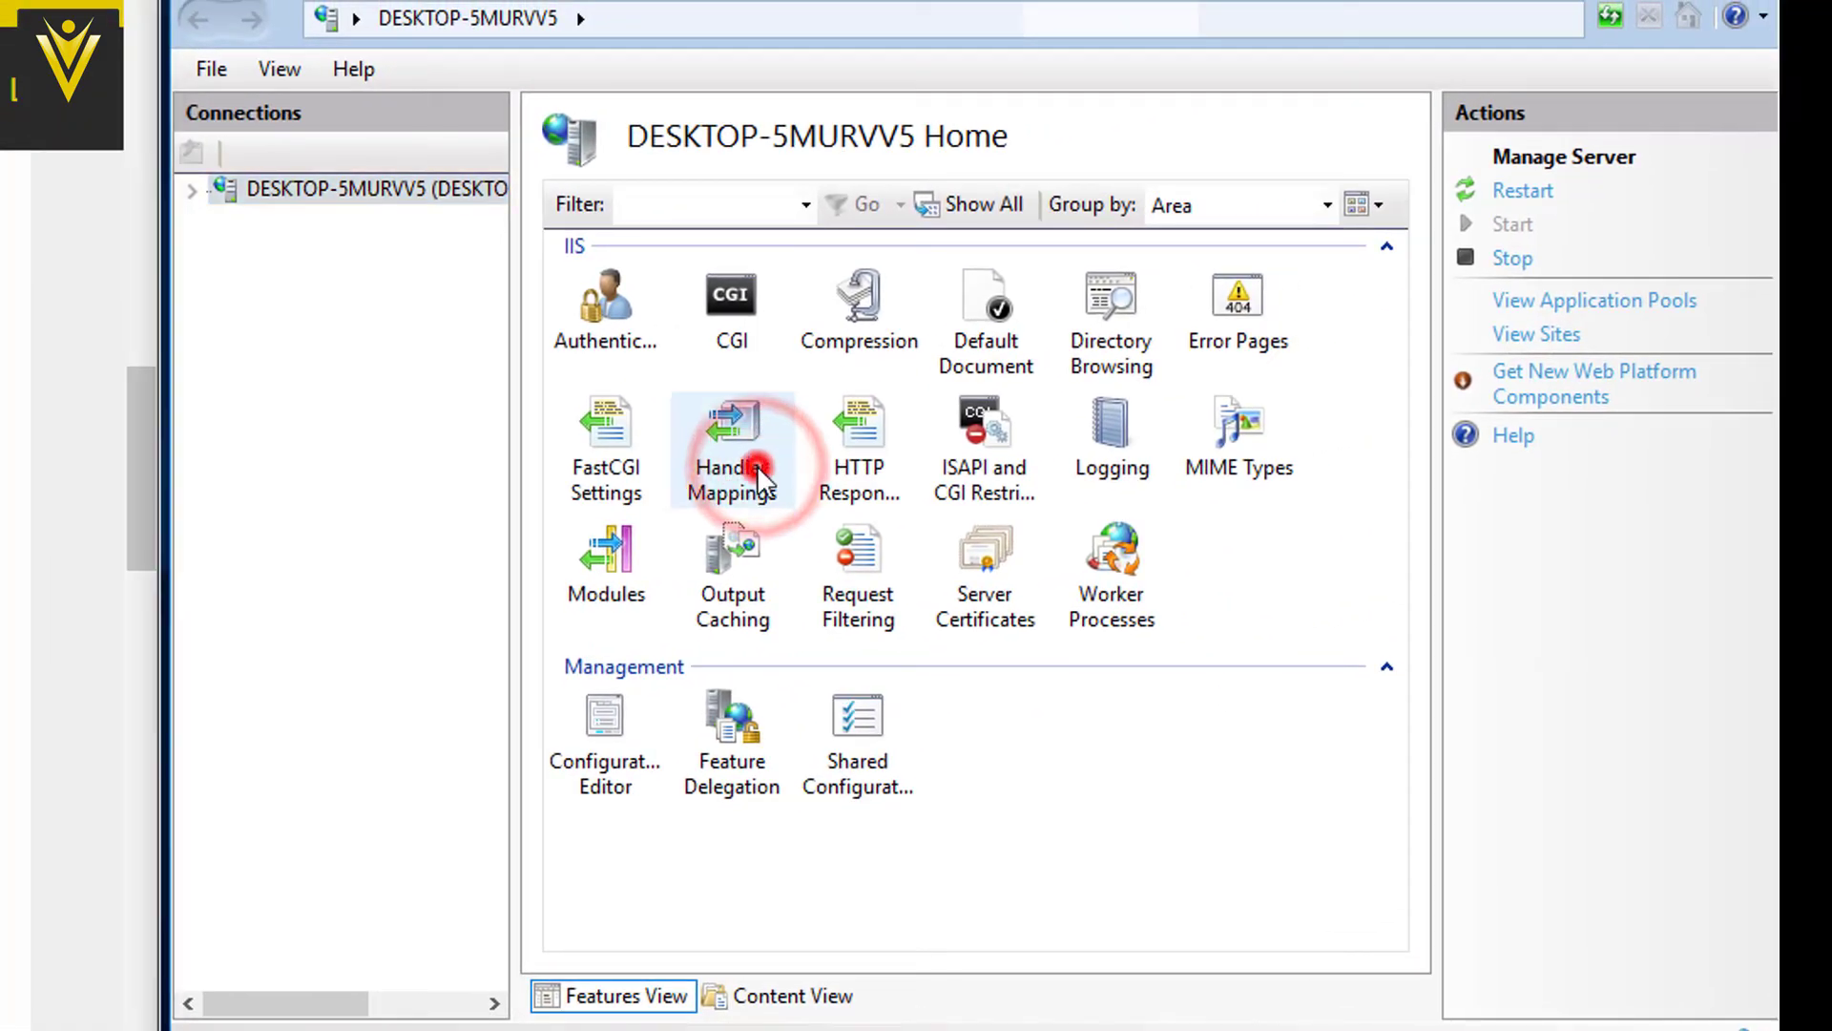
{"action": "double_click", "coordinate": [758, 472]}
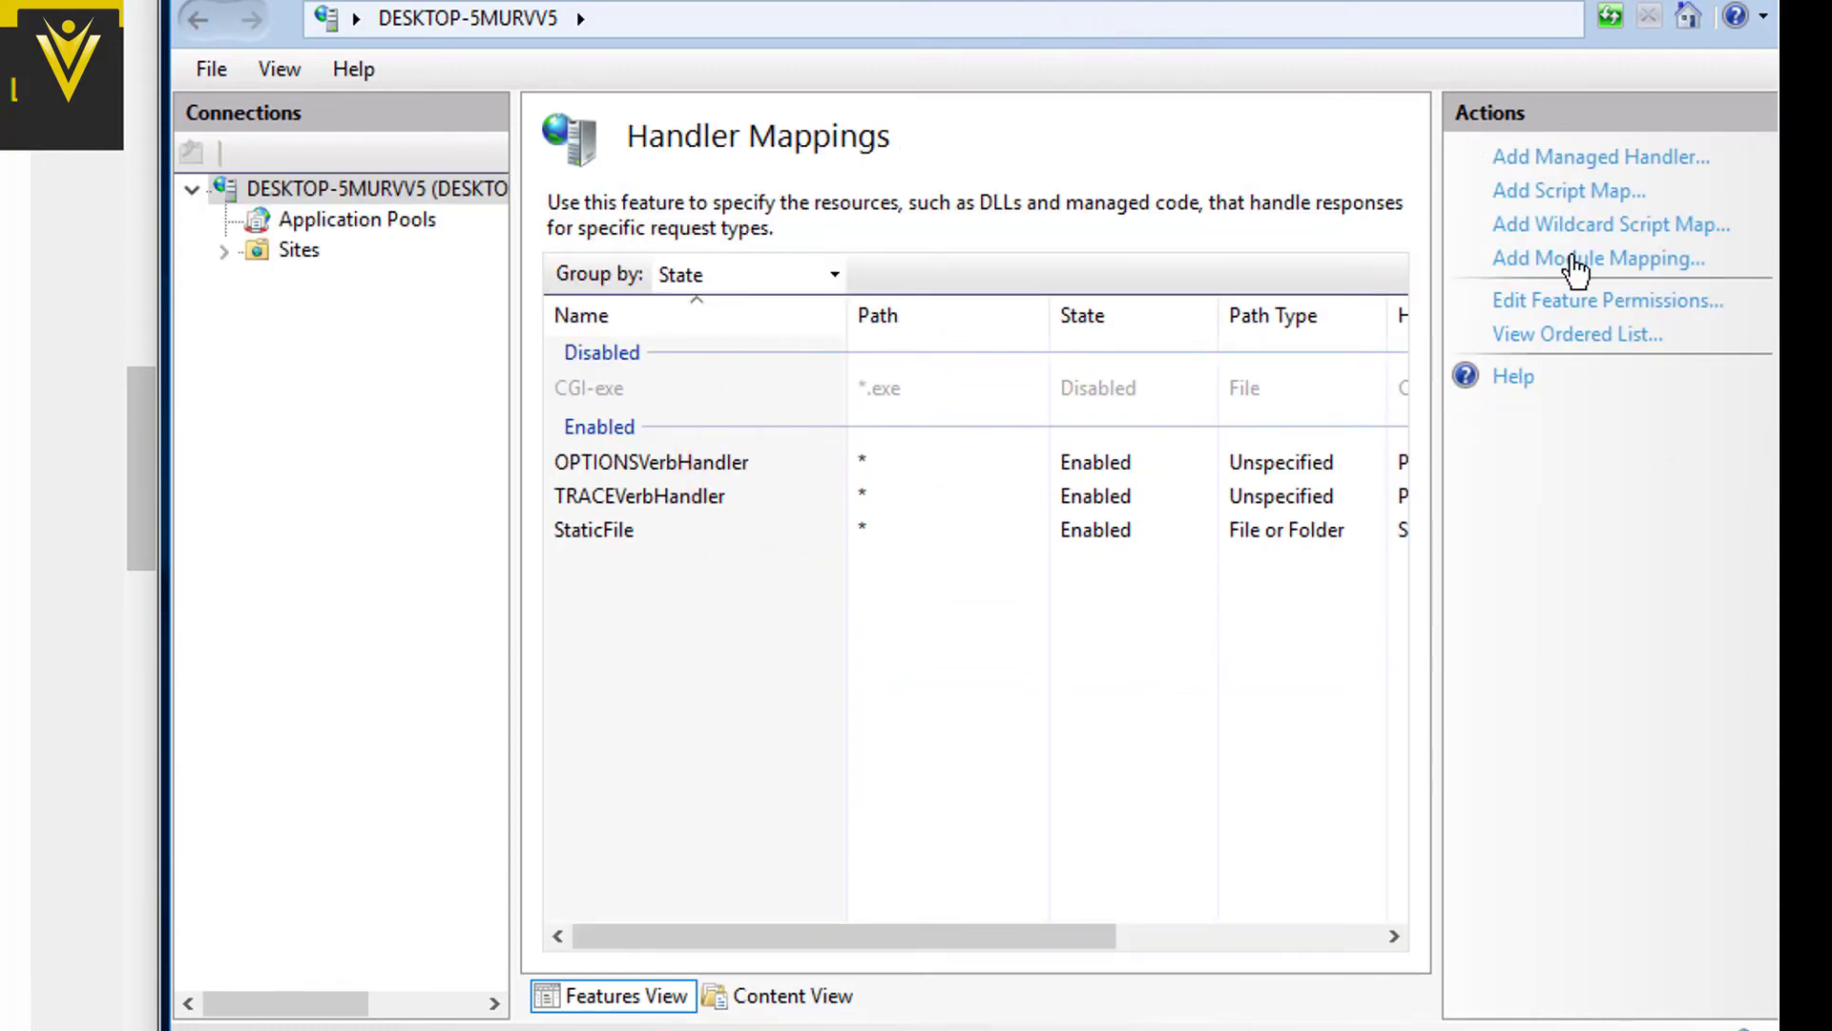
{"action": "left_click", "coordinate": [1574, 260]}
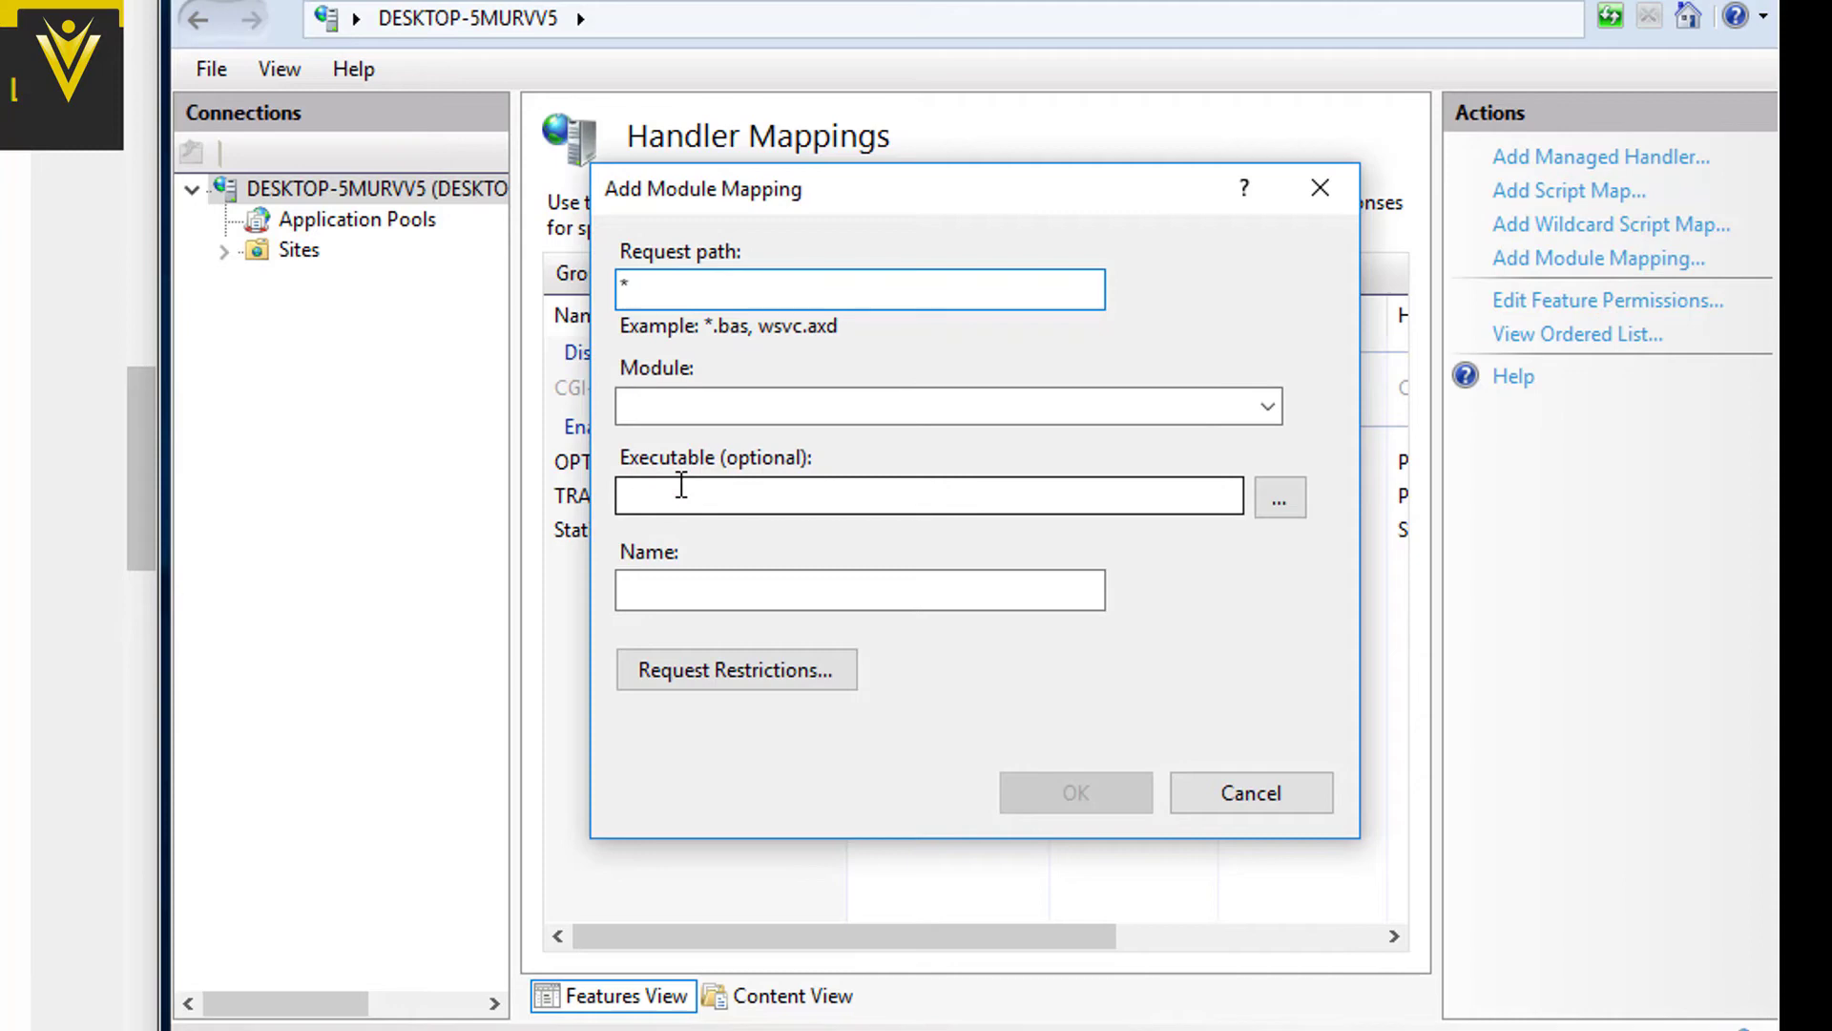
{"action": "key", "text": "Tab"}
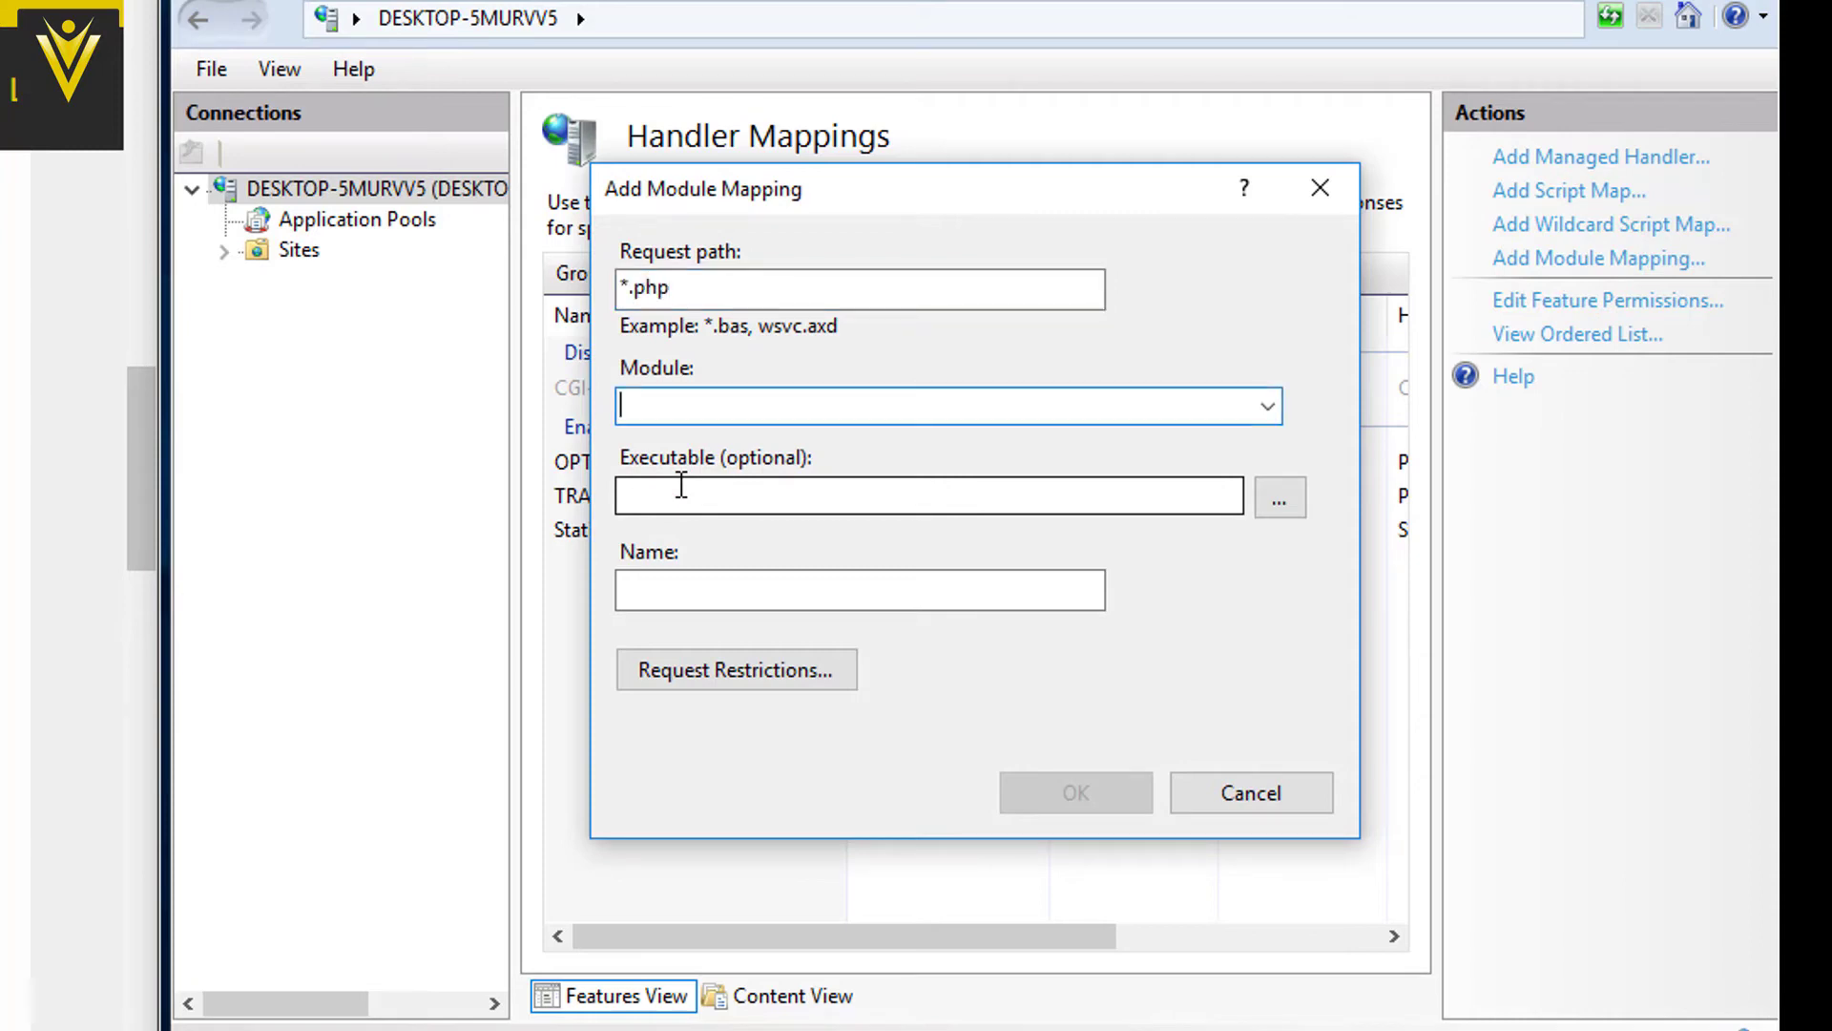
{"action": "type", "text": "Fas"}
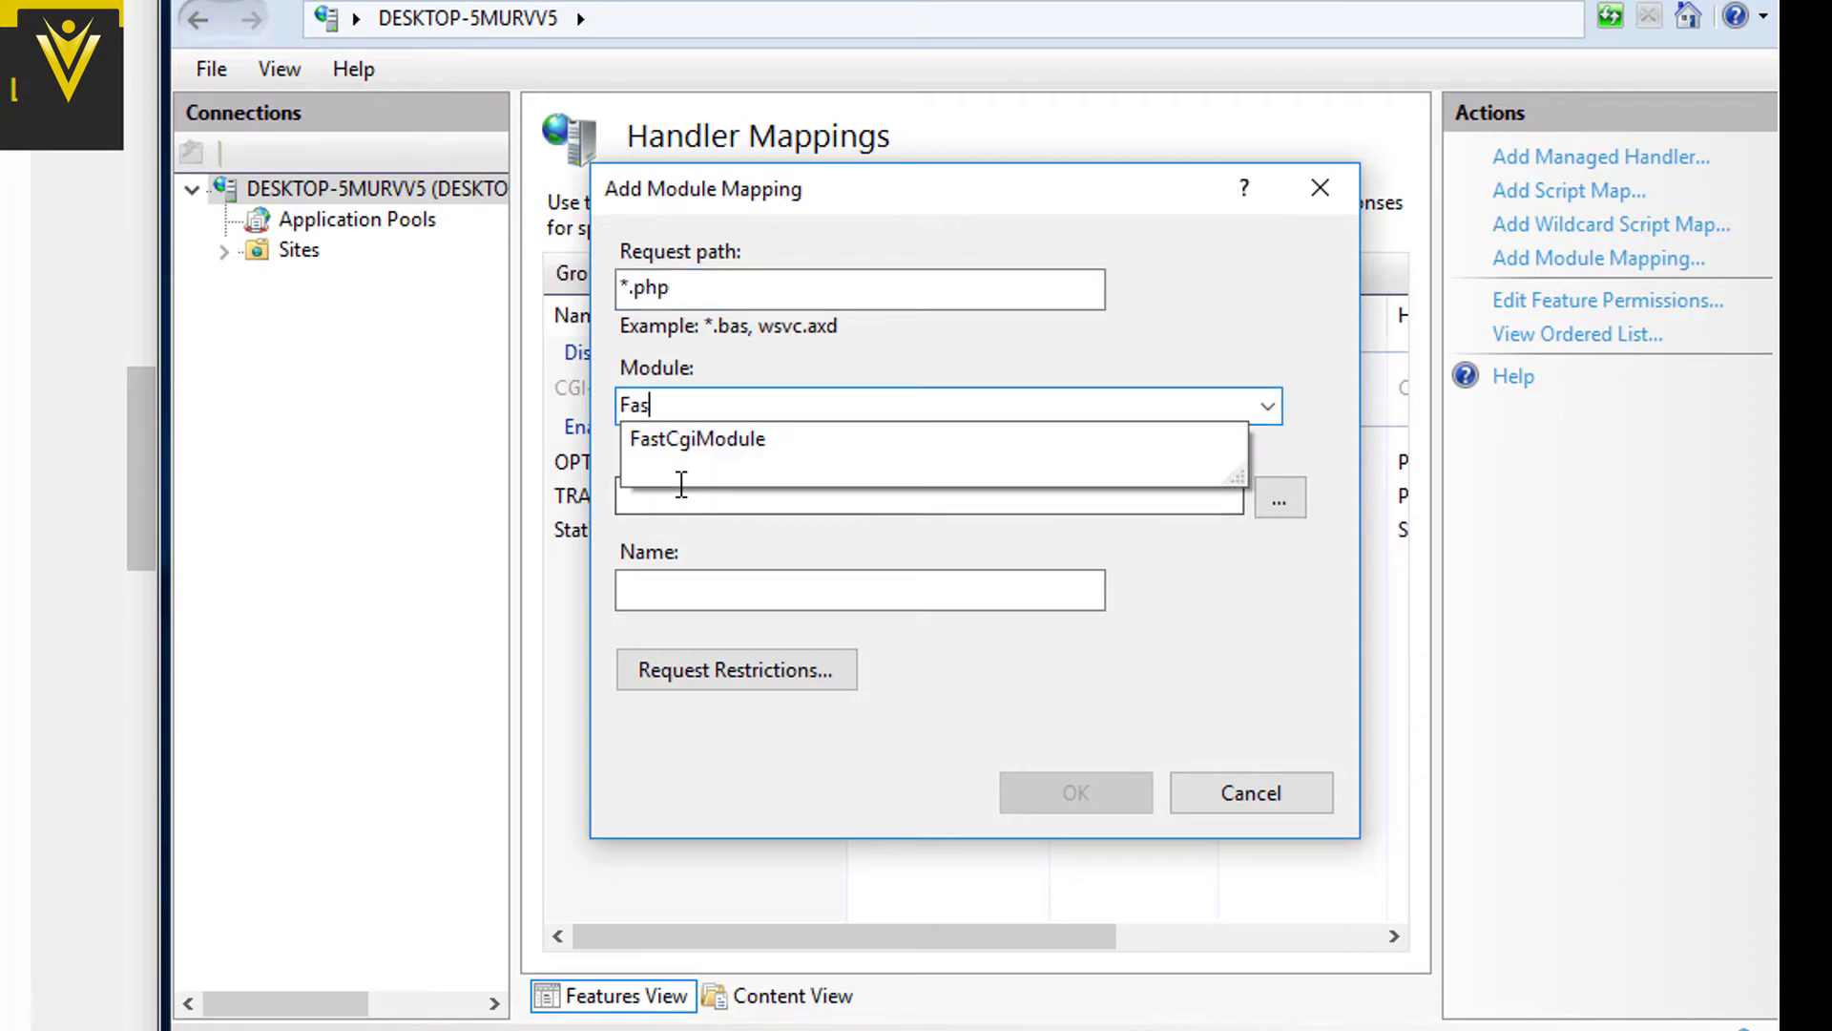
{"action": "key", "text": "Tab"}
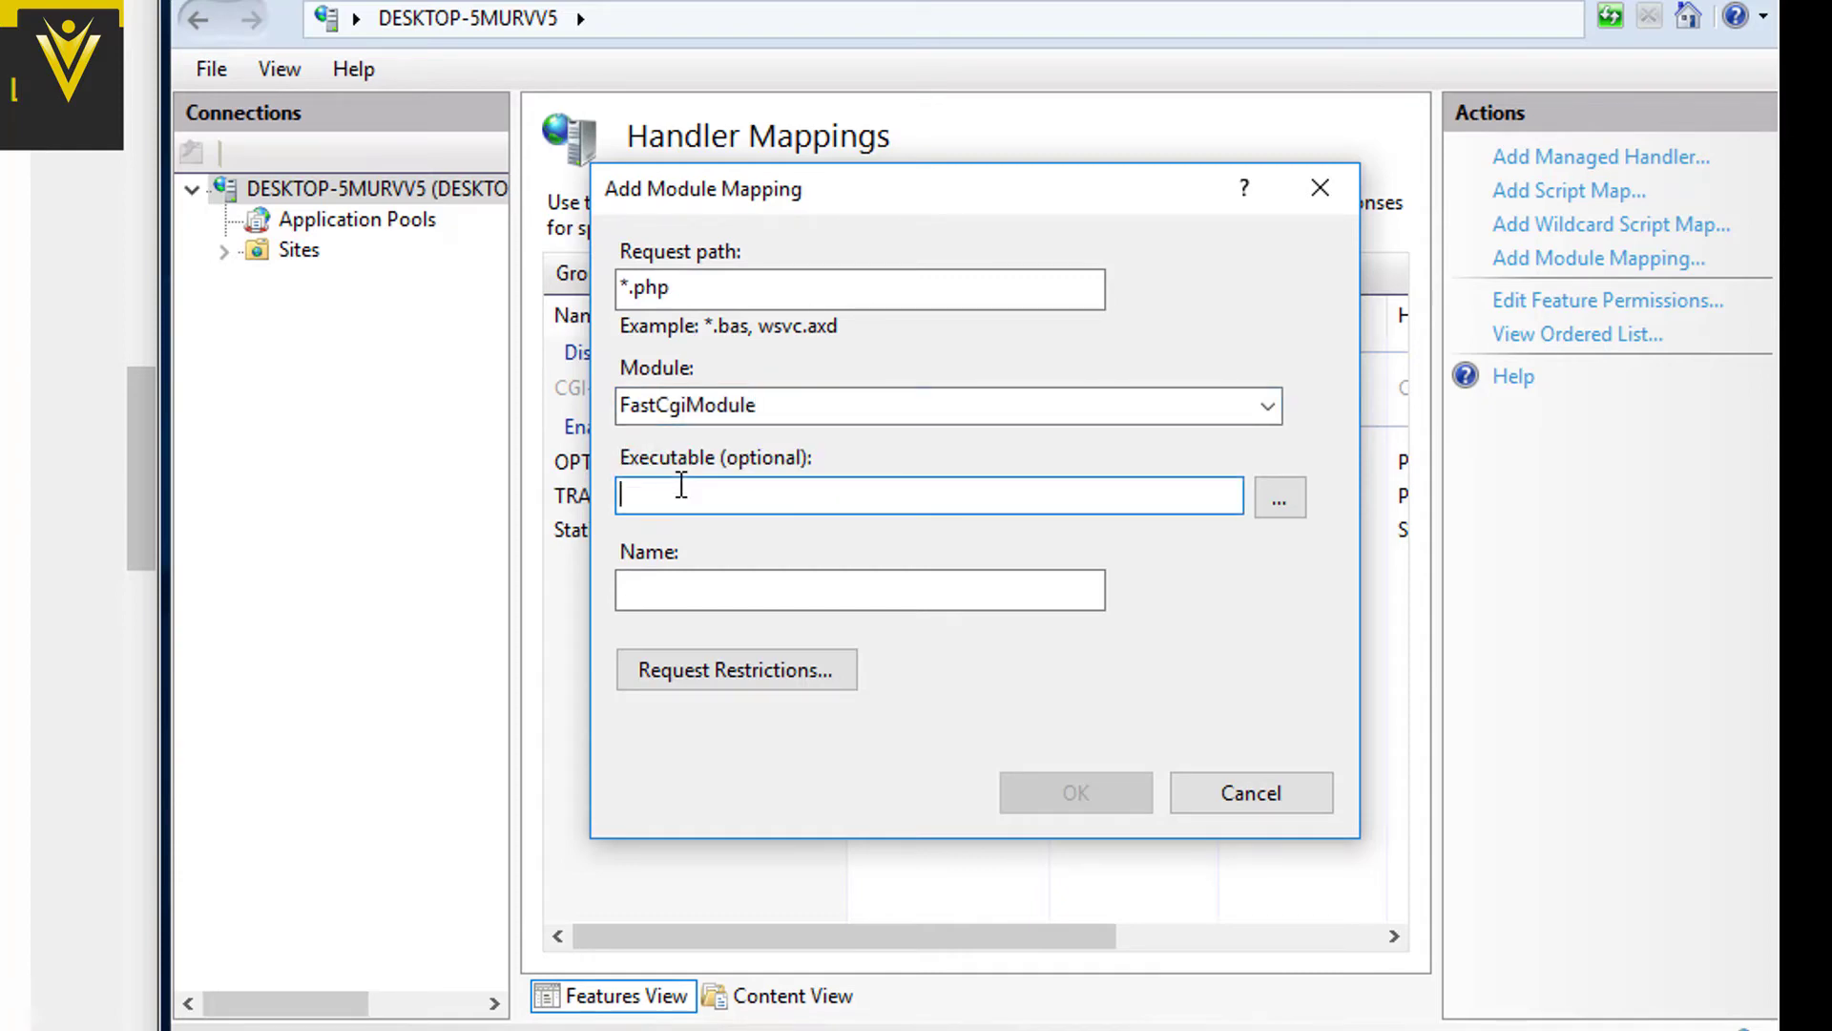
Choose C:\PHP\php-cgi.exe as the module mapping's executable, filtering the file browser to *.exe files.
{"action": "left_click", "coordinate": [1279, 498]}
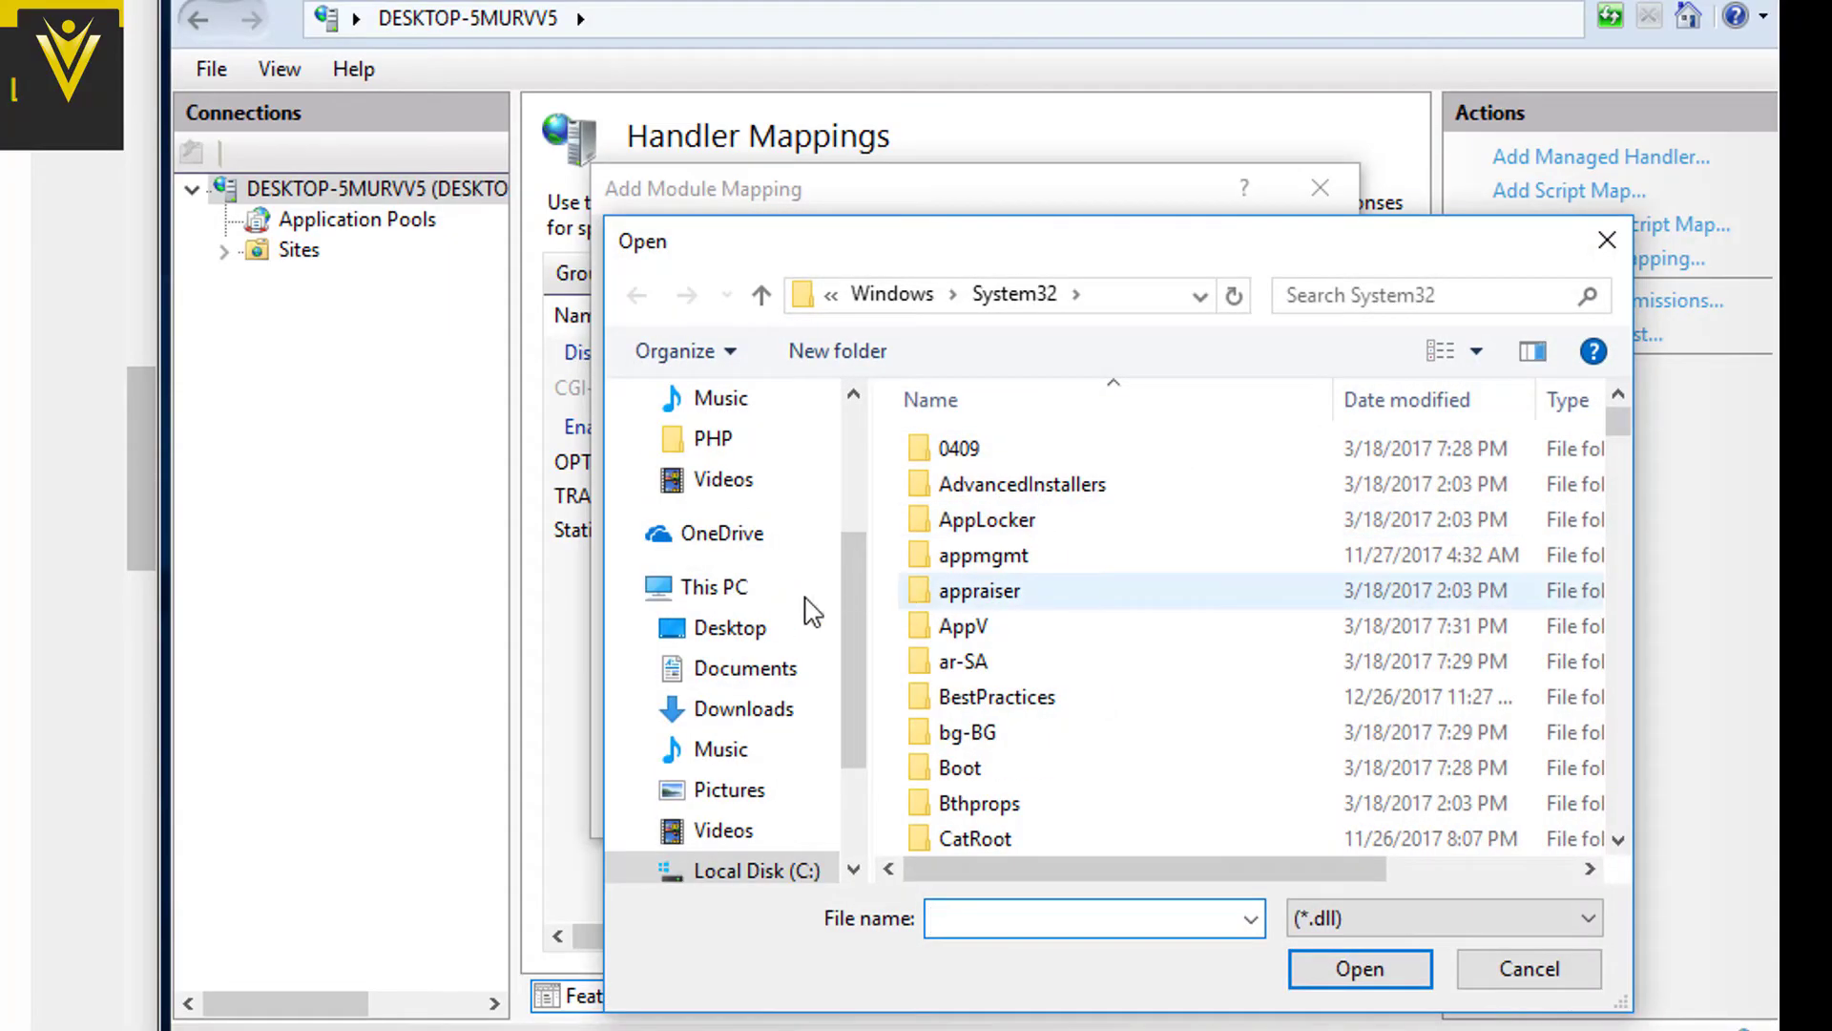
{"action": "left_click", "coordinate": [747, 589]}
{"action": "double_click", "coordinate": [1119, 845]}
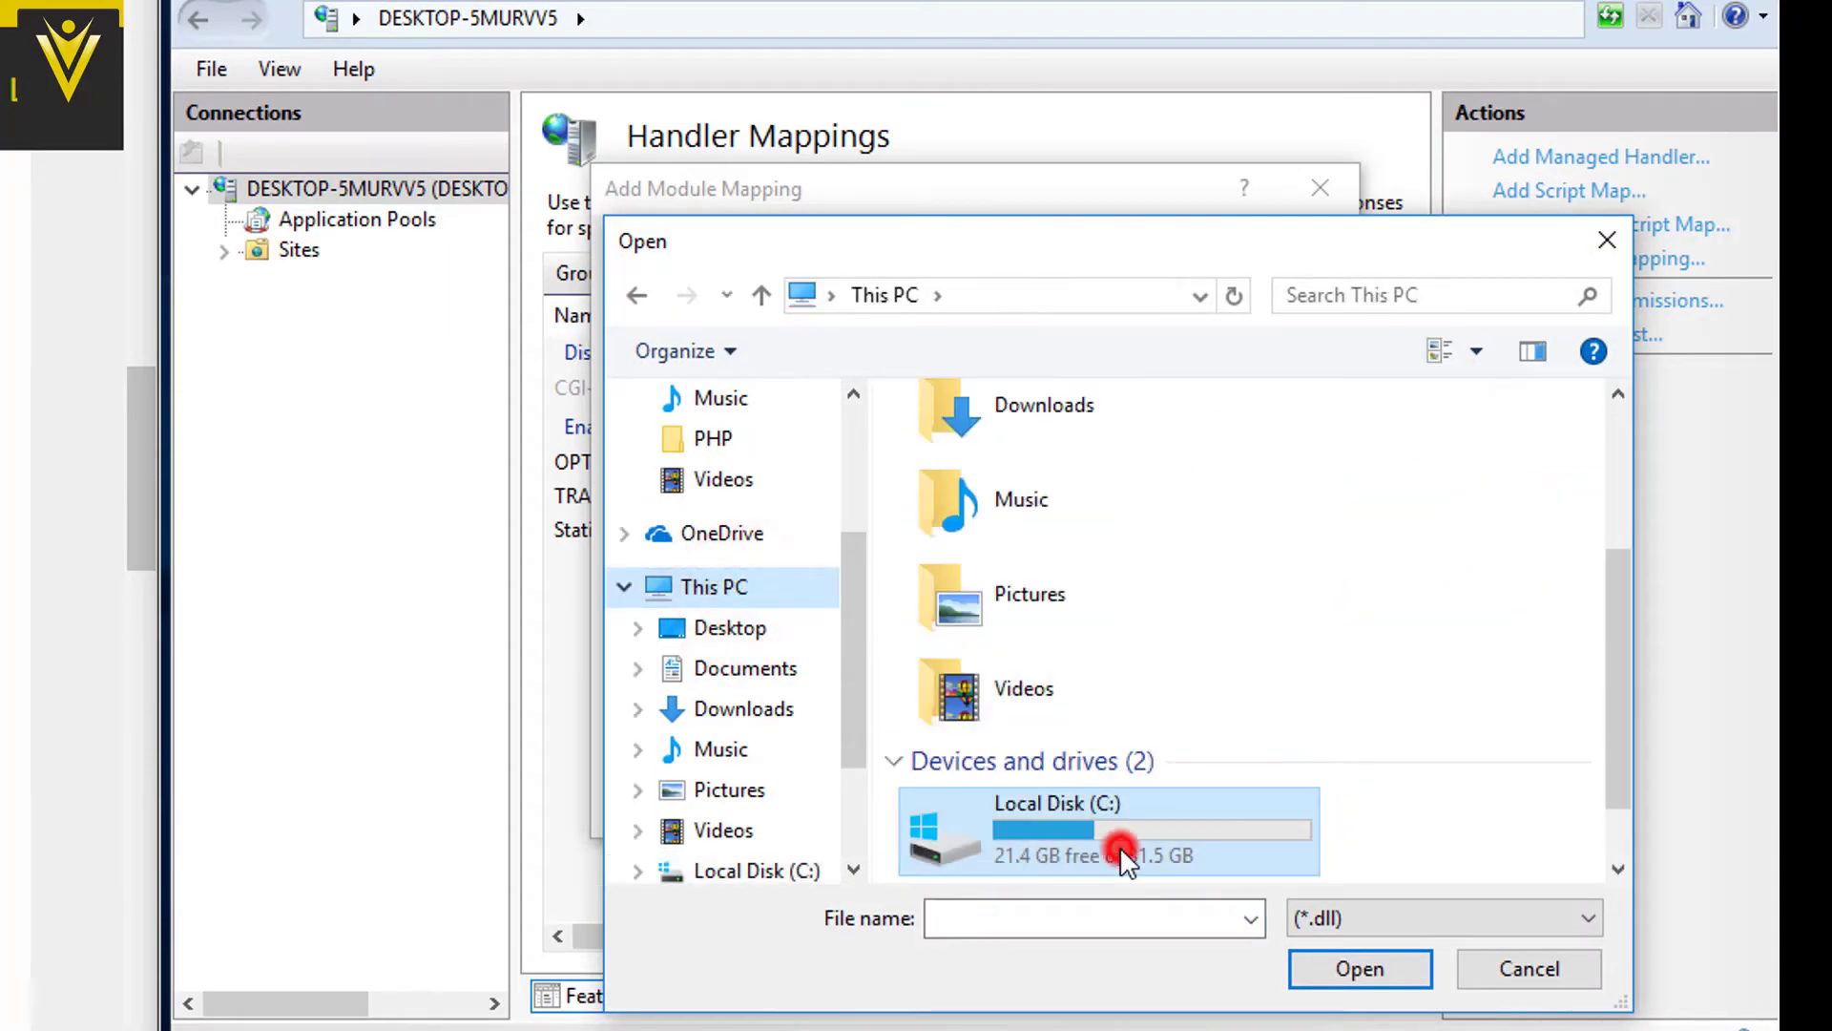
{"action": "double_click", "coordinate": [981, 558]}
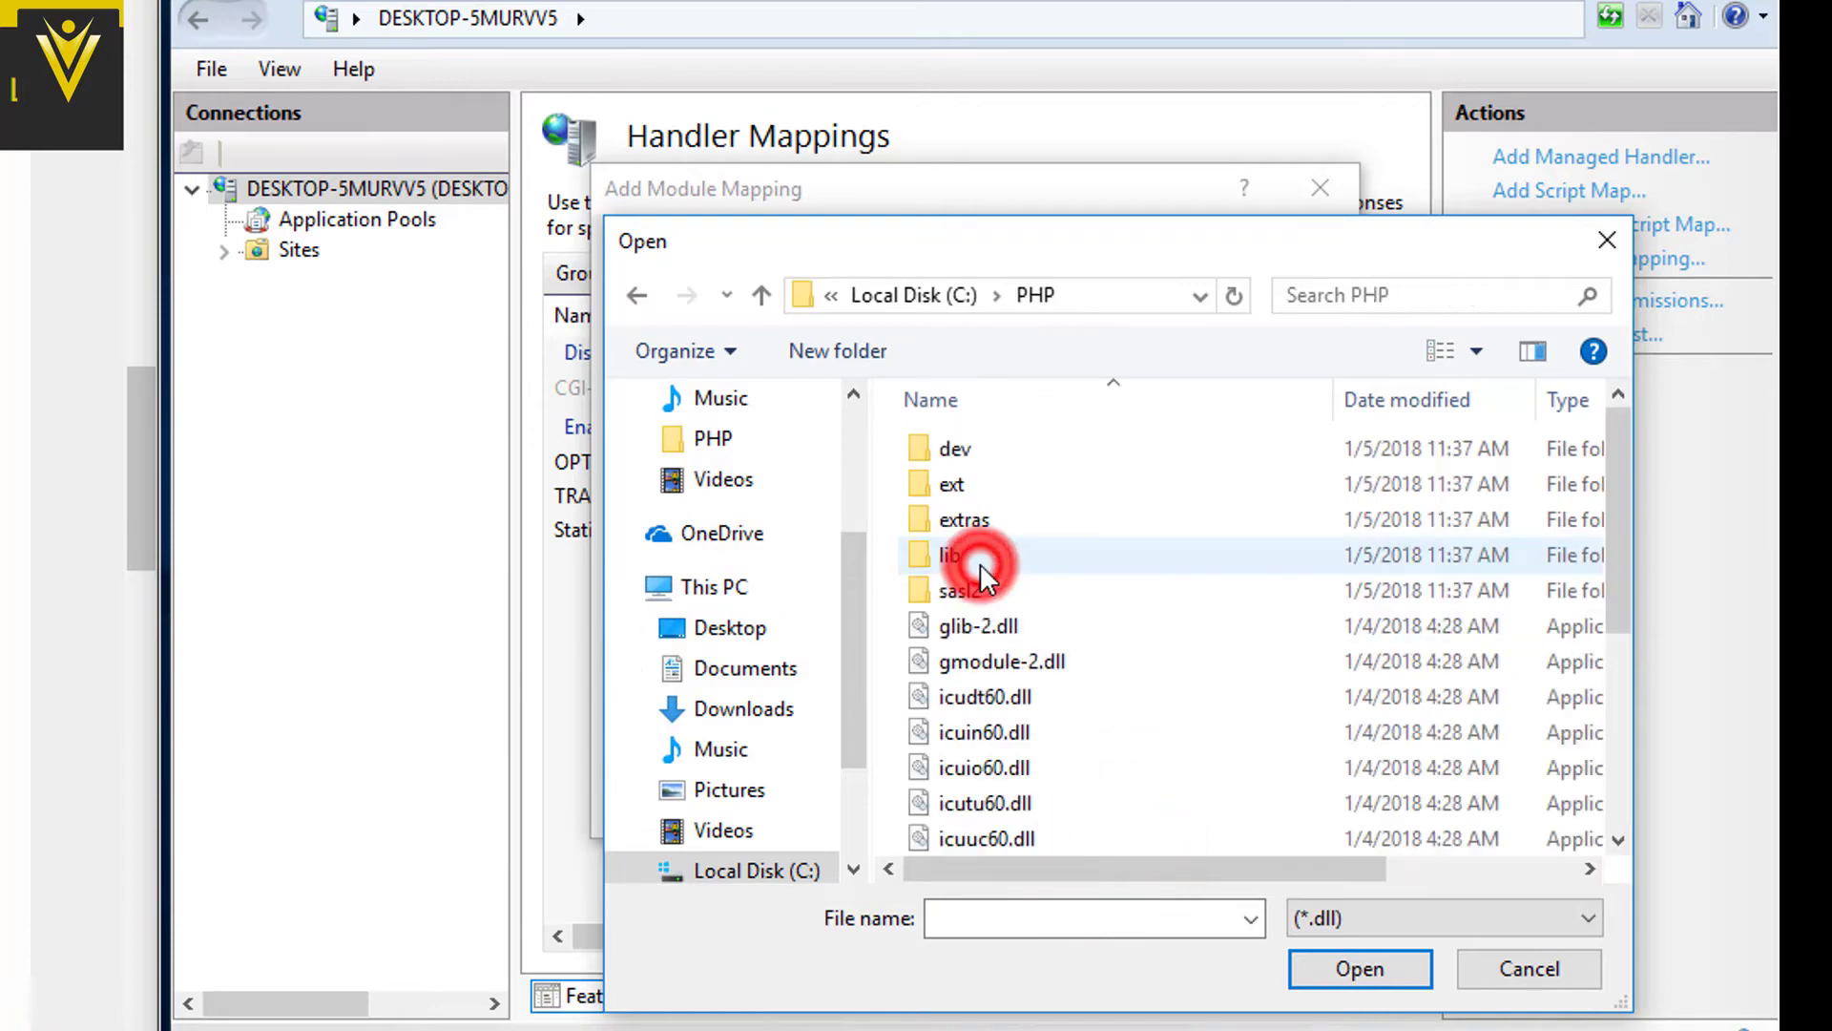
{"action": "double_click", "coordinate": [1259, 256]}
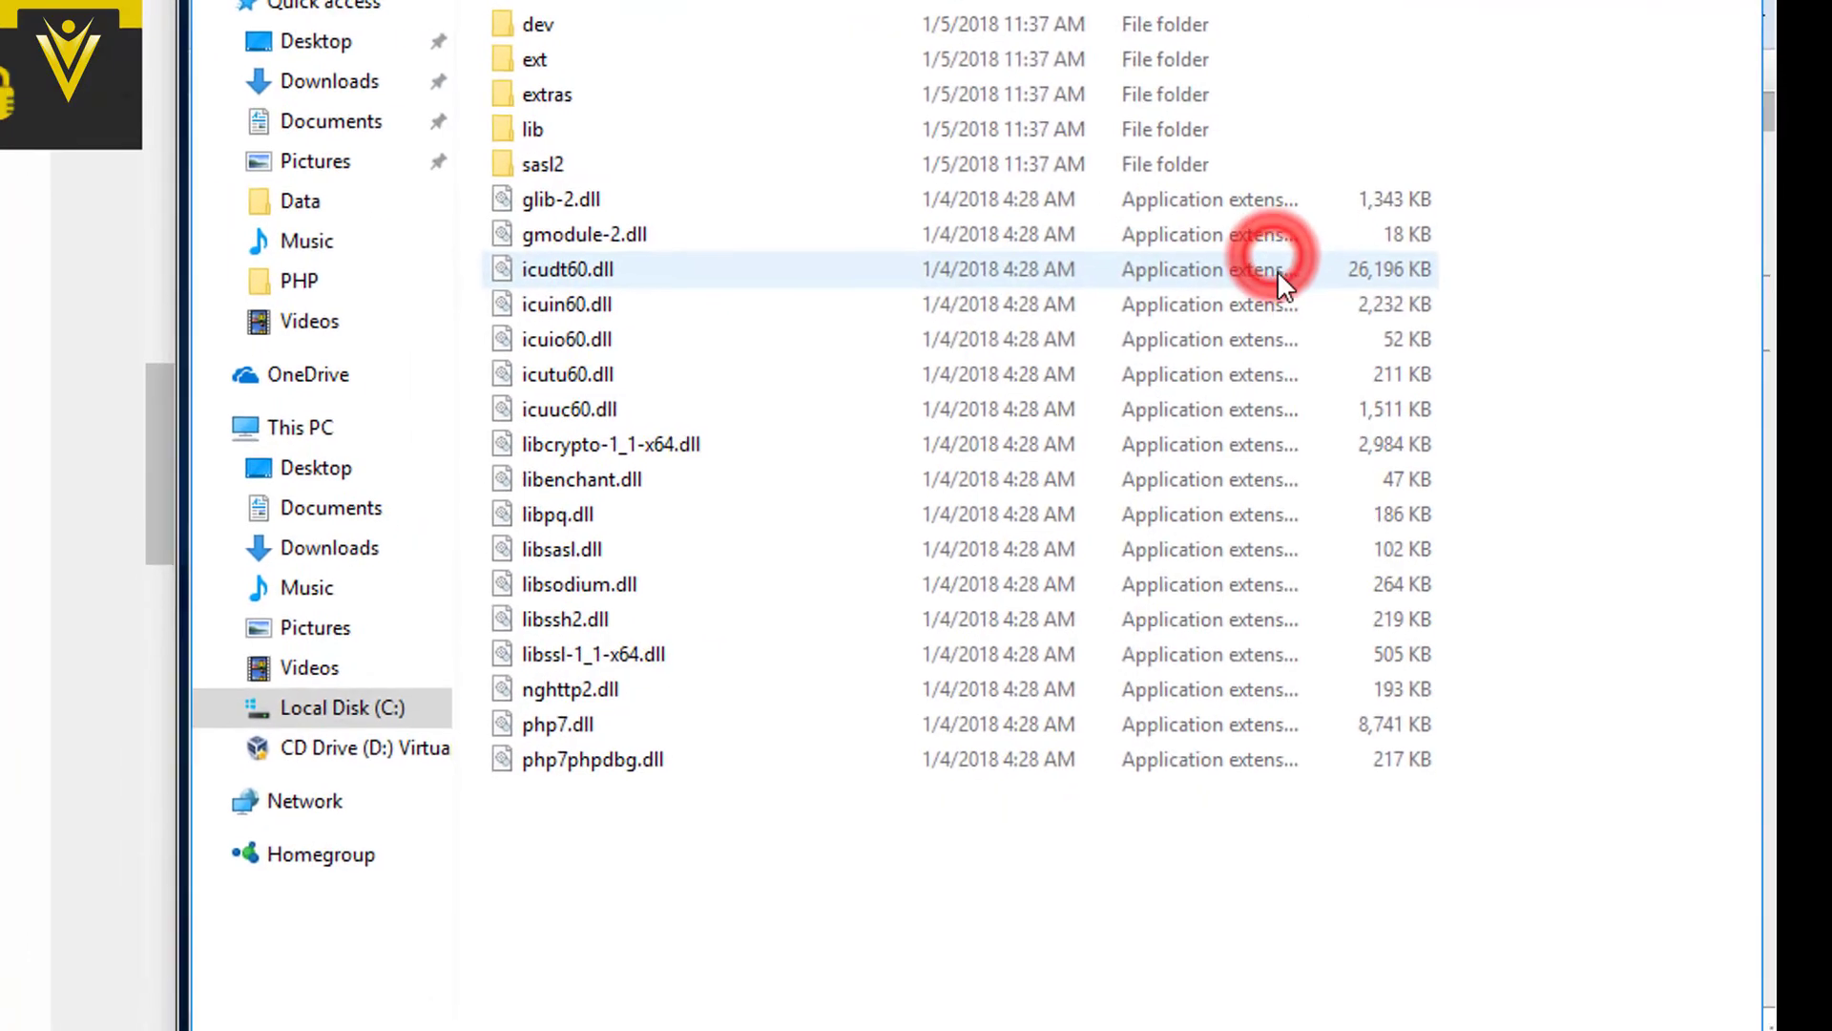
{"action": "left_click", "coordinate": [1572, 961]}
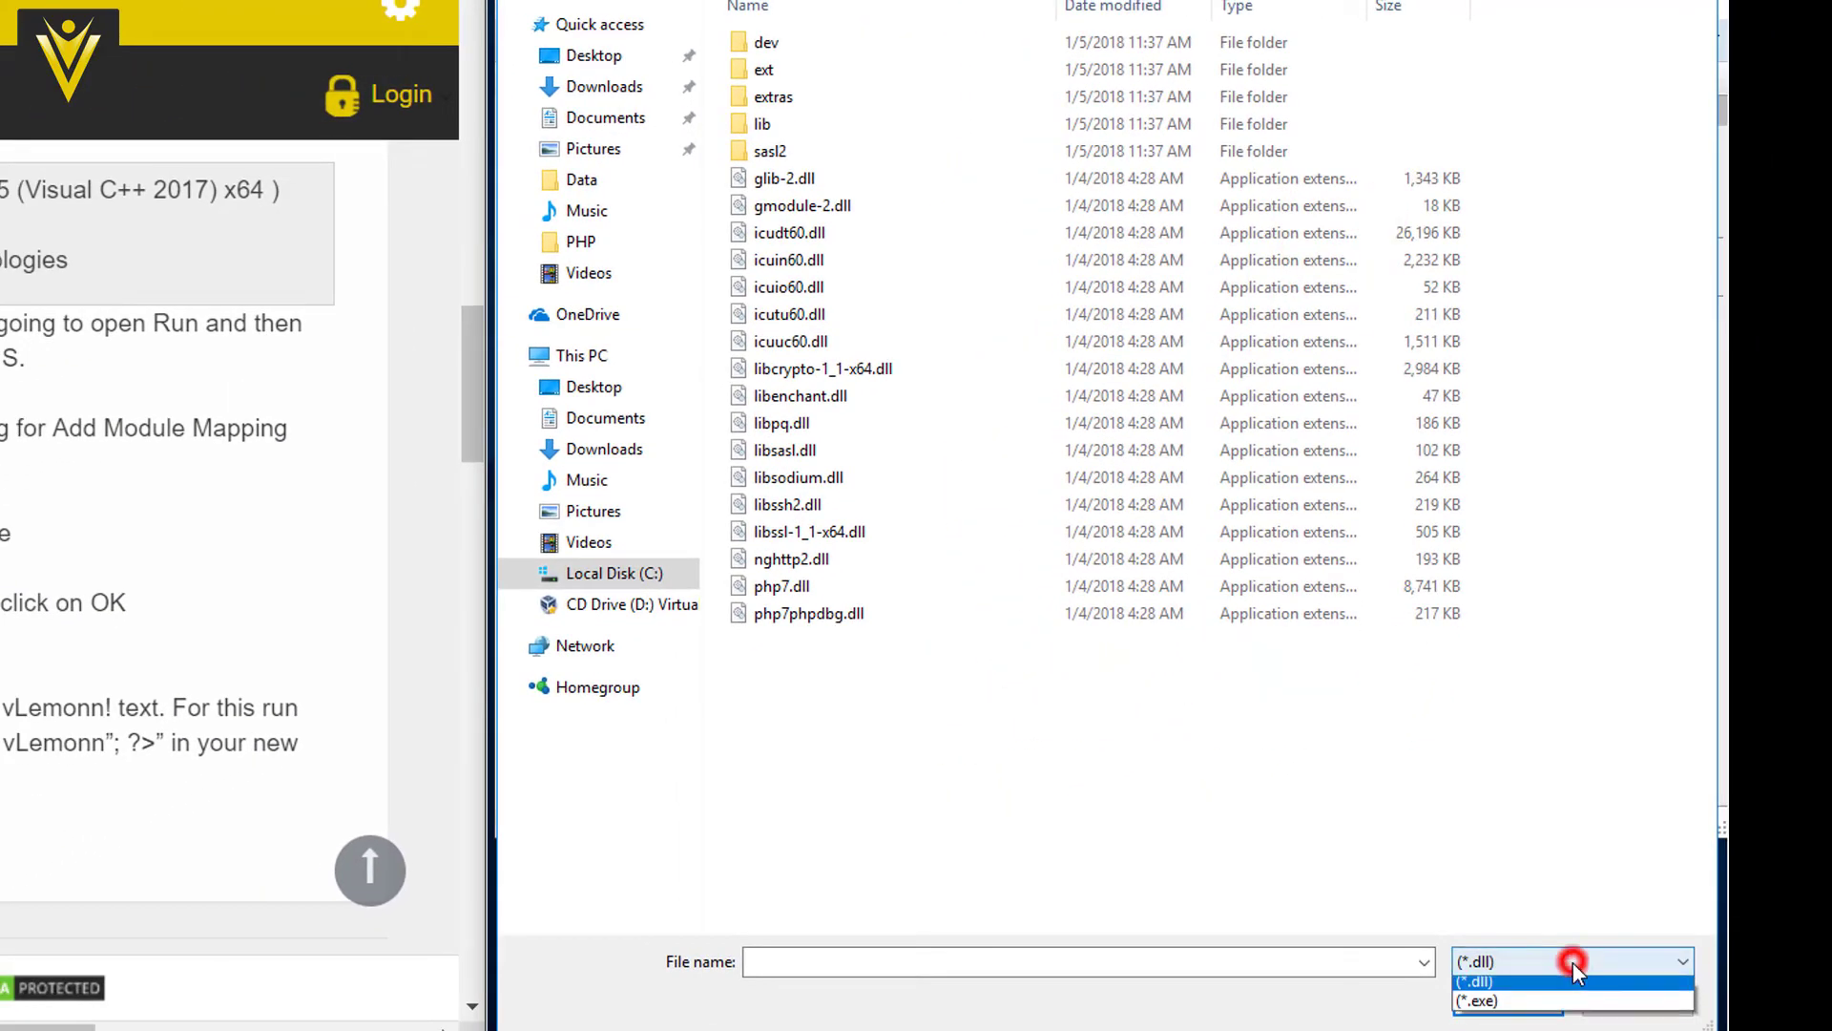
{"action": "left_click", "coordinate": [1556, 1008]}
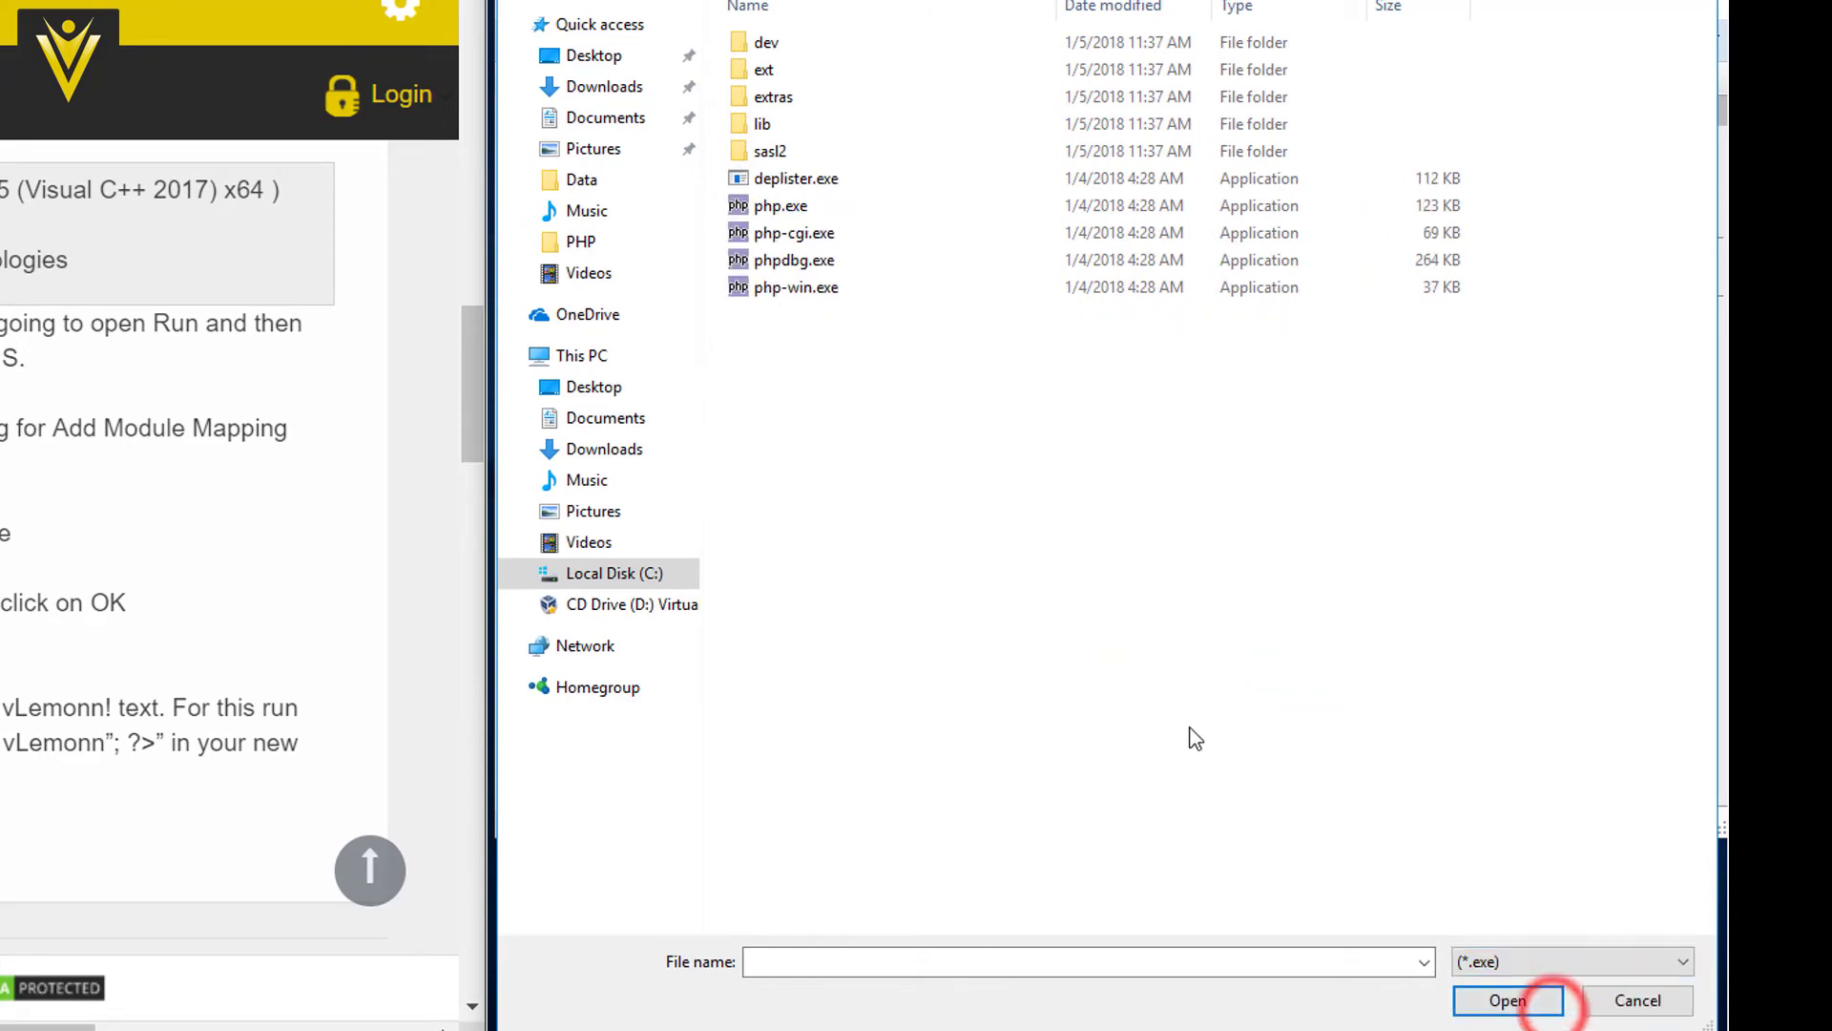
{"action": "left_click", "coordinate": [786, 235]}
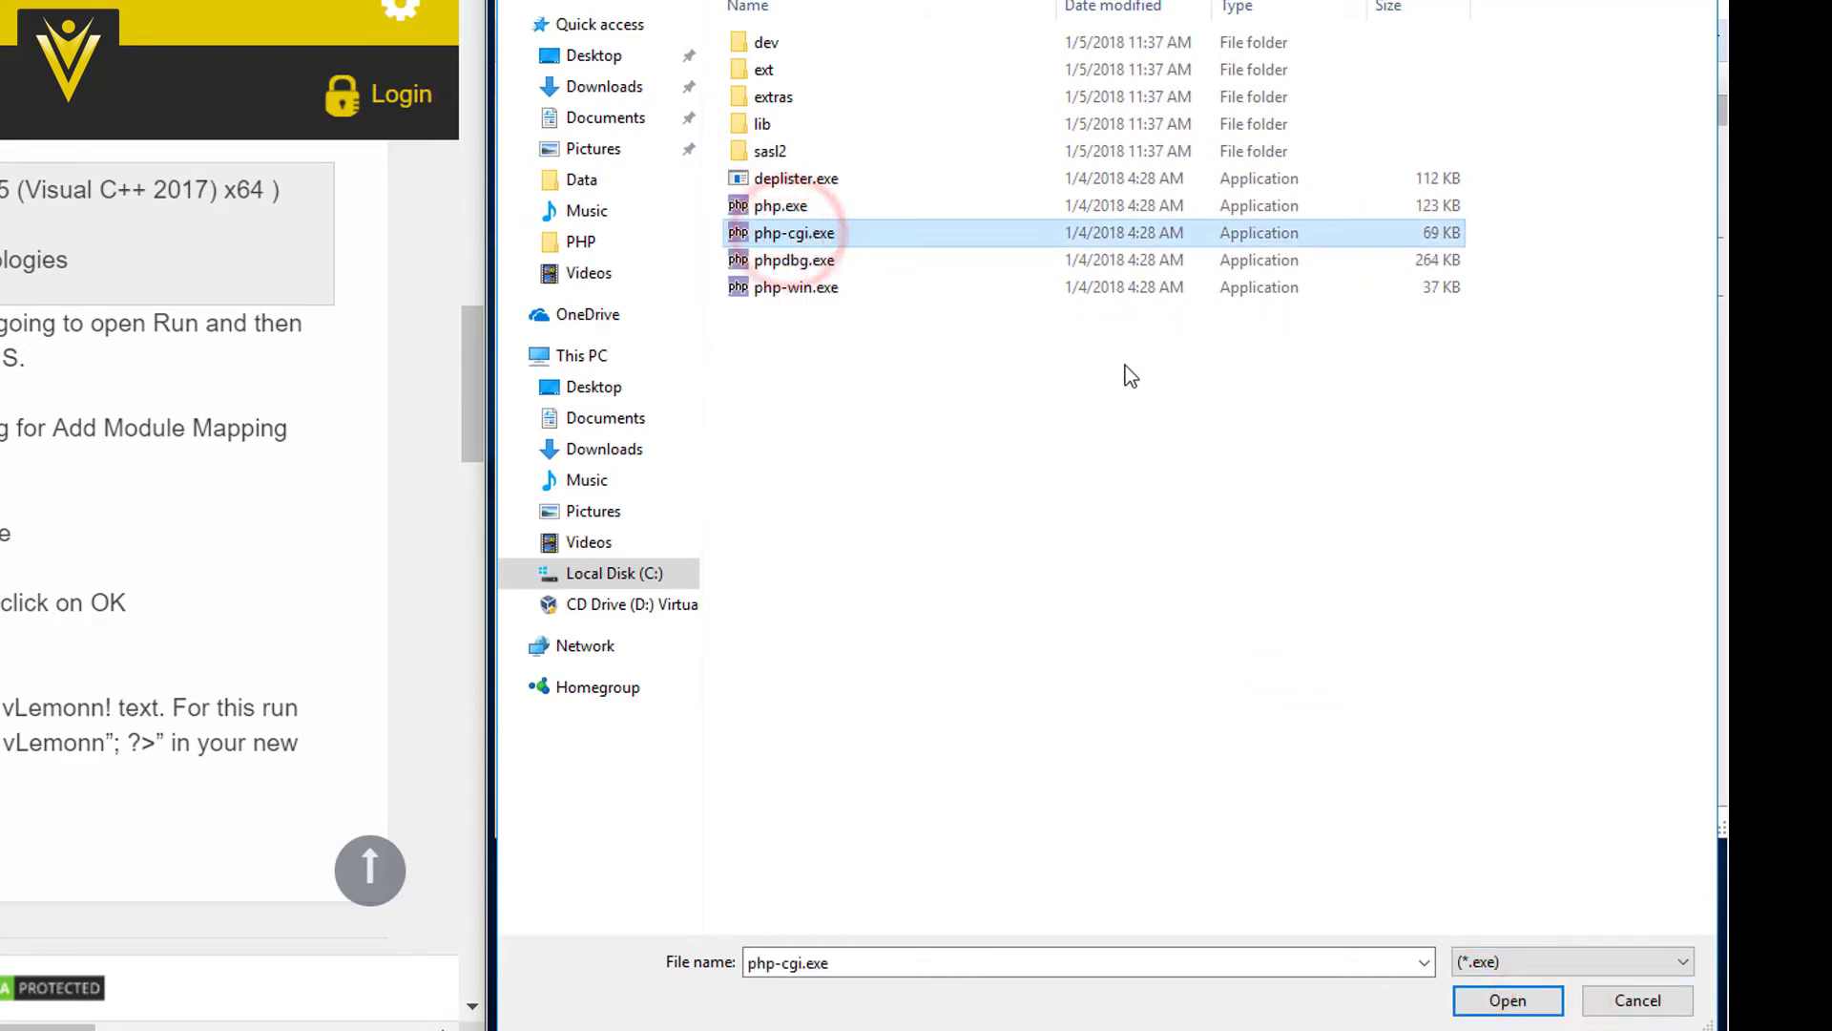
{"action": "left_click", "coordinate": [1510, 1002]}
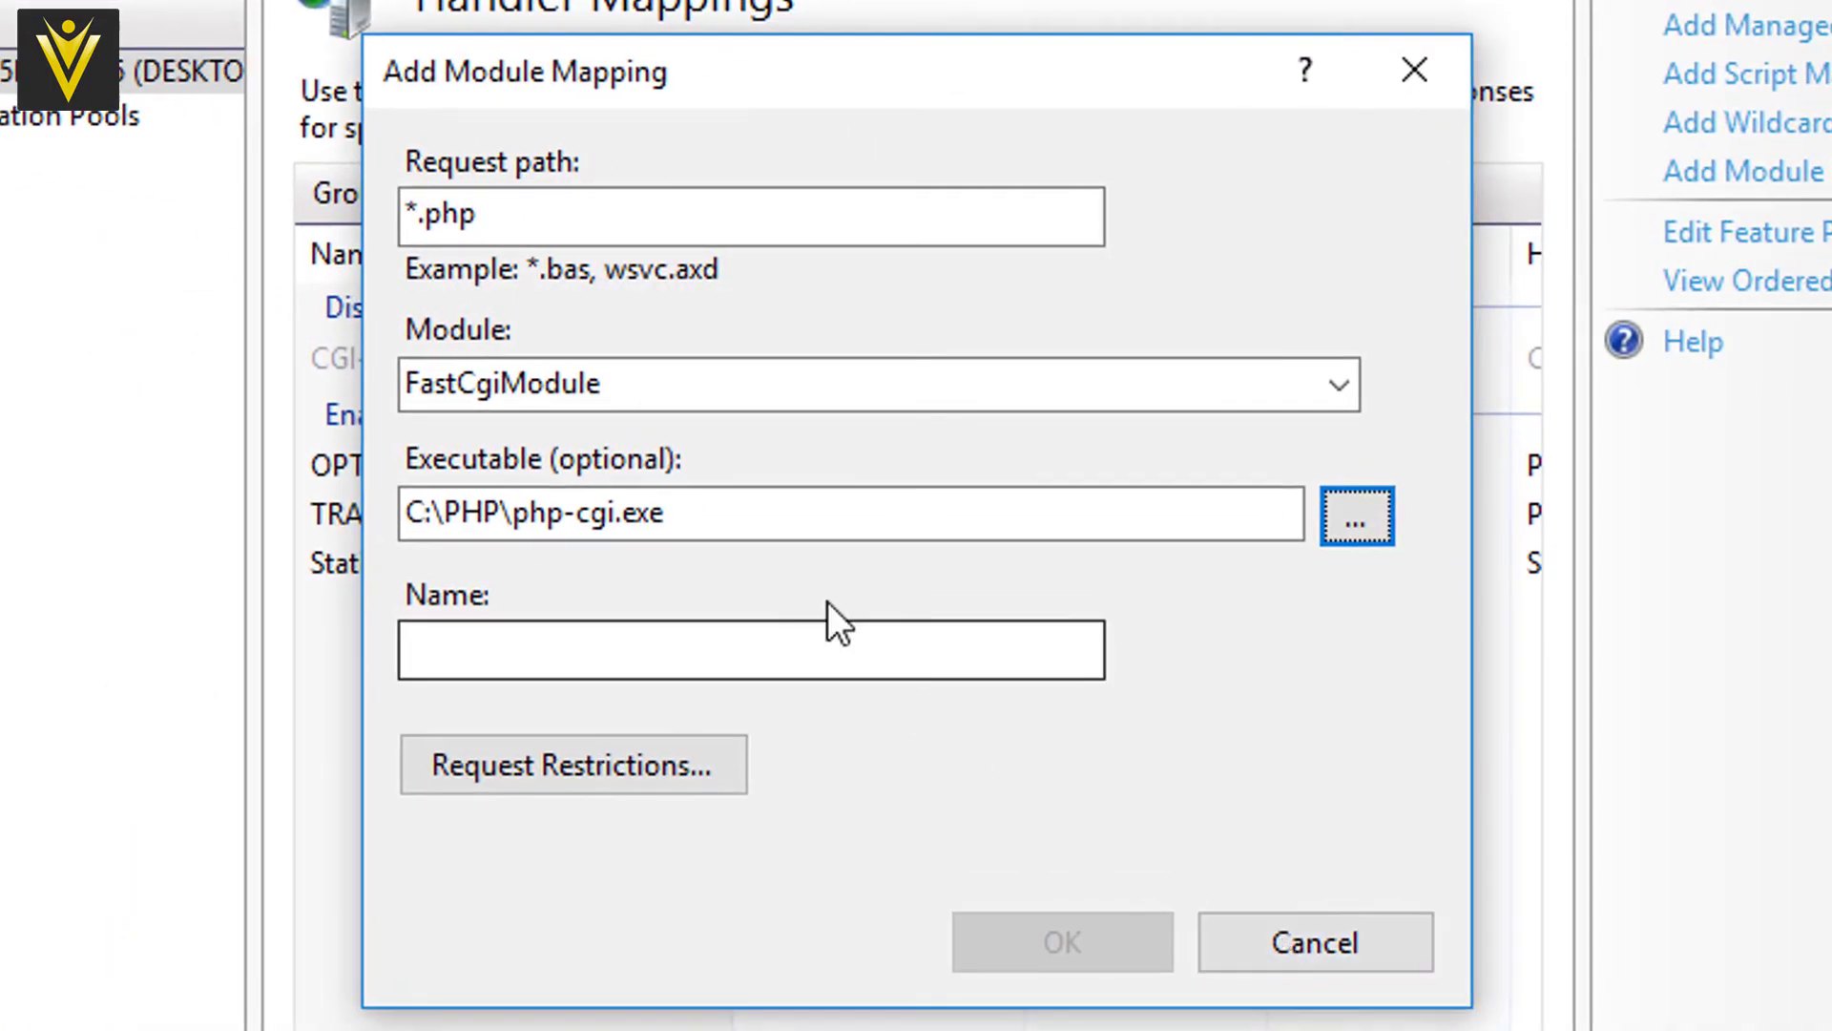
Name the module mapping FastCGIPHP, save it and agree to create a FastCGI application for the executable.
{"action": "left_click", "coordinate": [806, 662]}
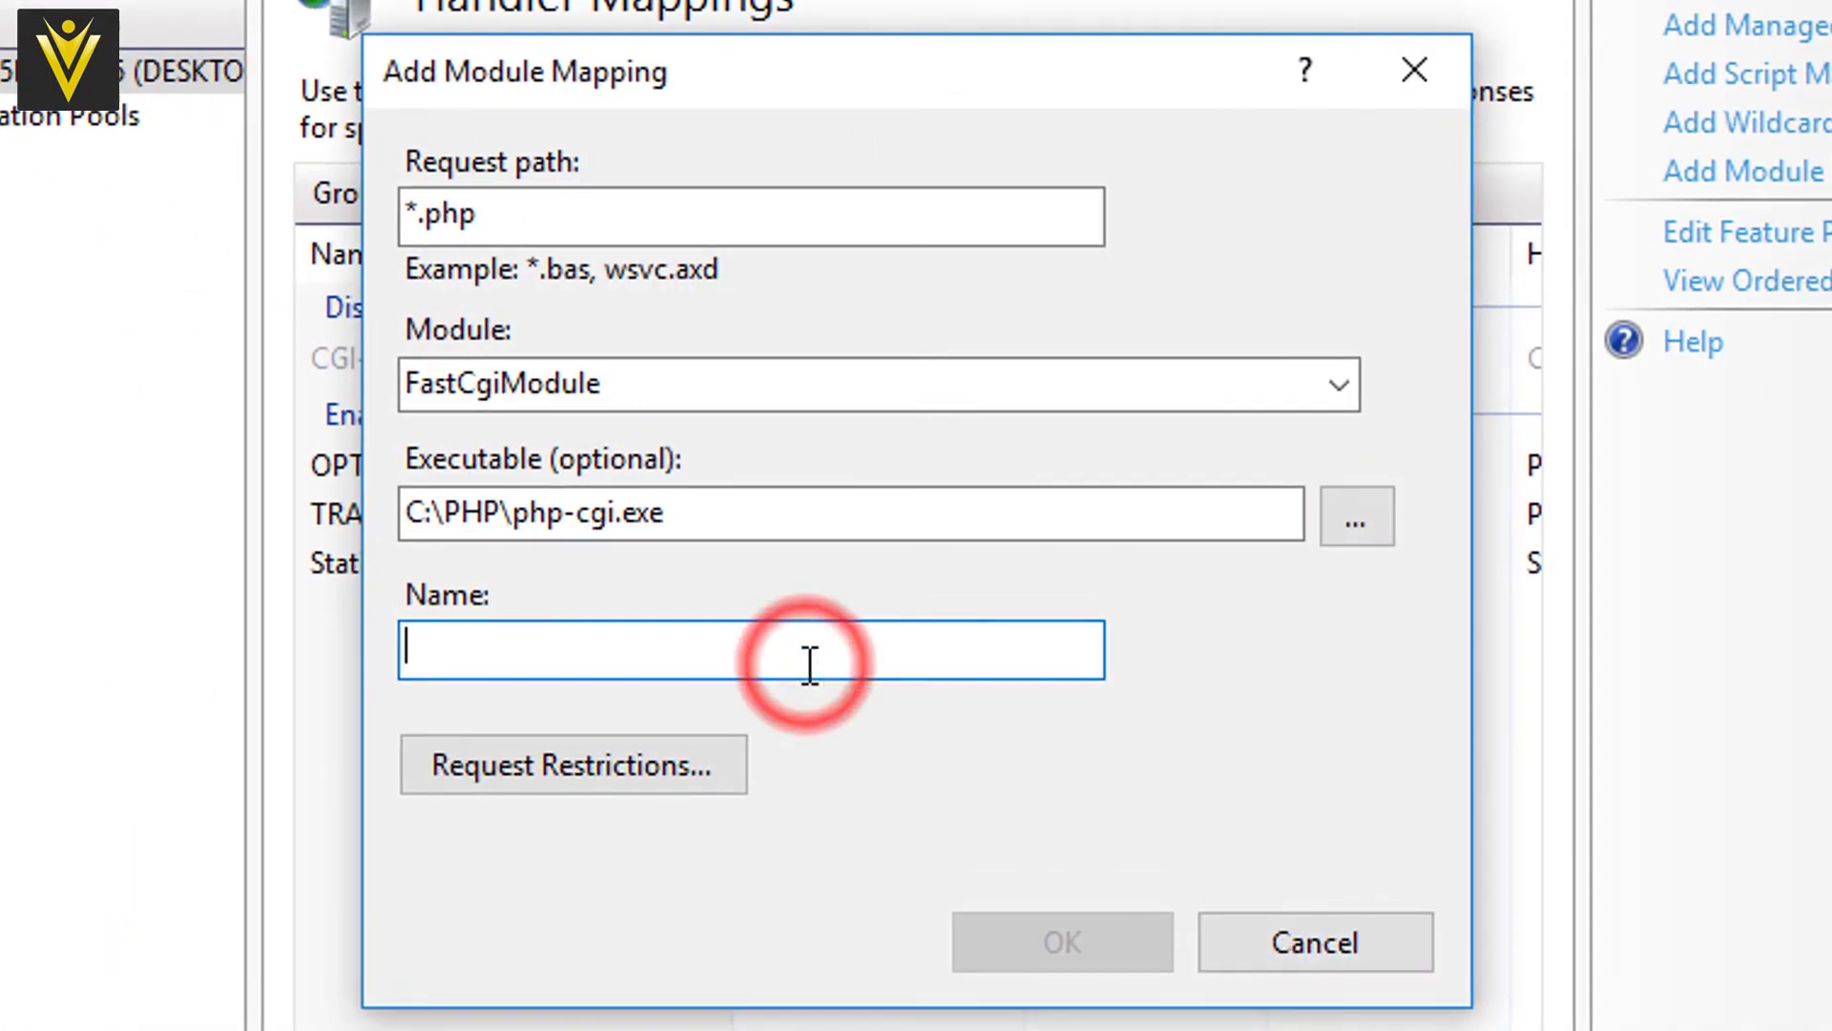
{"action": "type", "text": "Fast"}
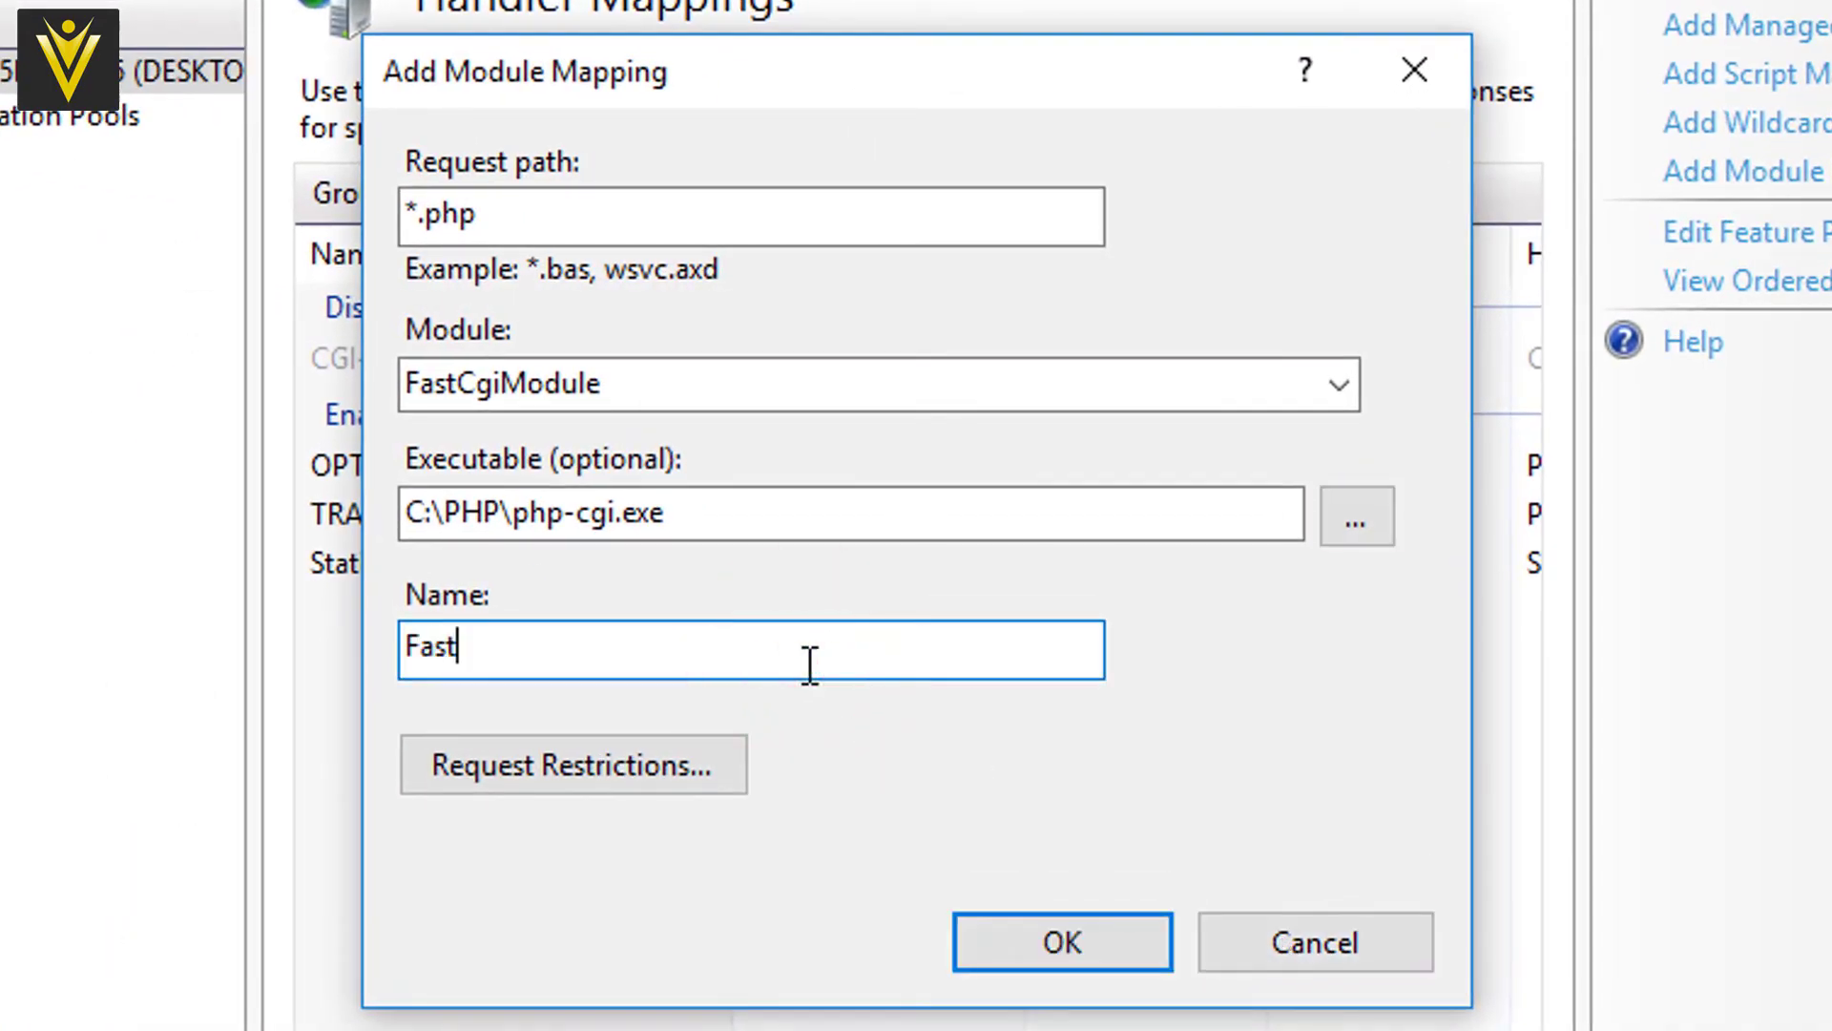
{"action": "type", "text": "CGIPHP"}
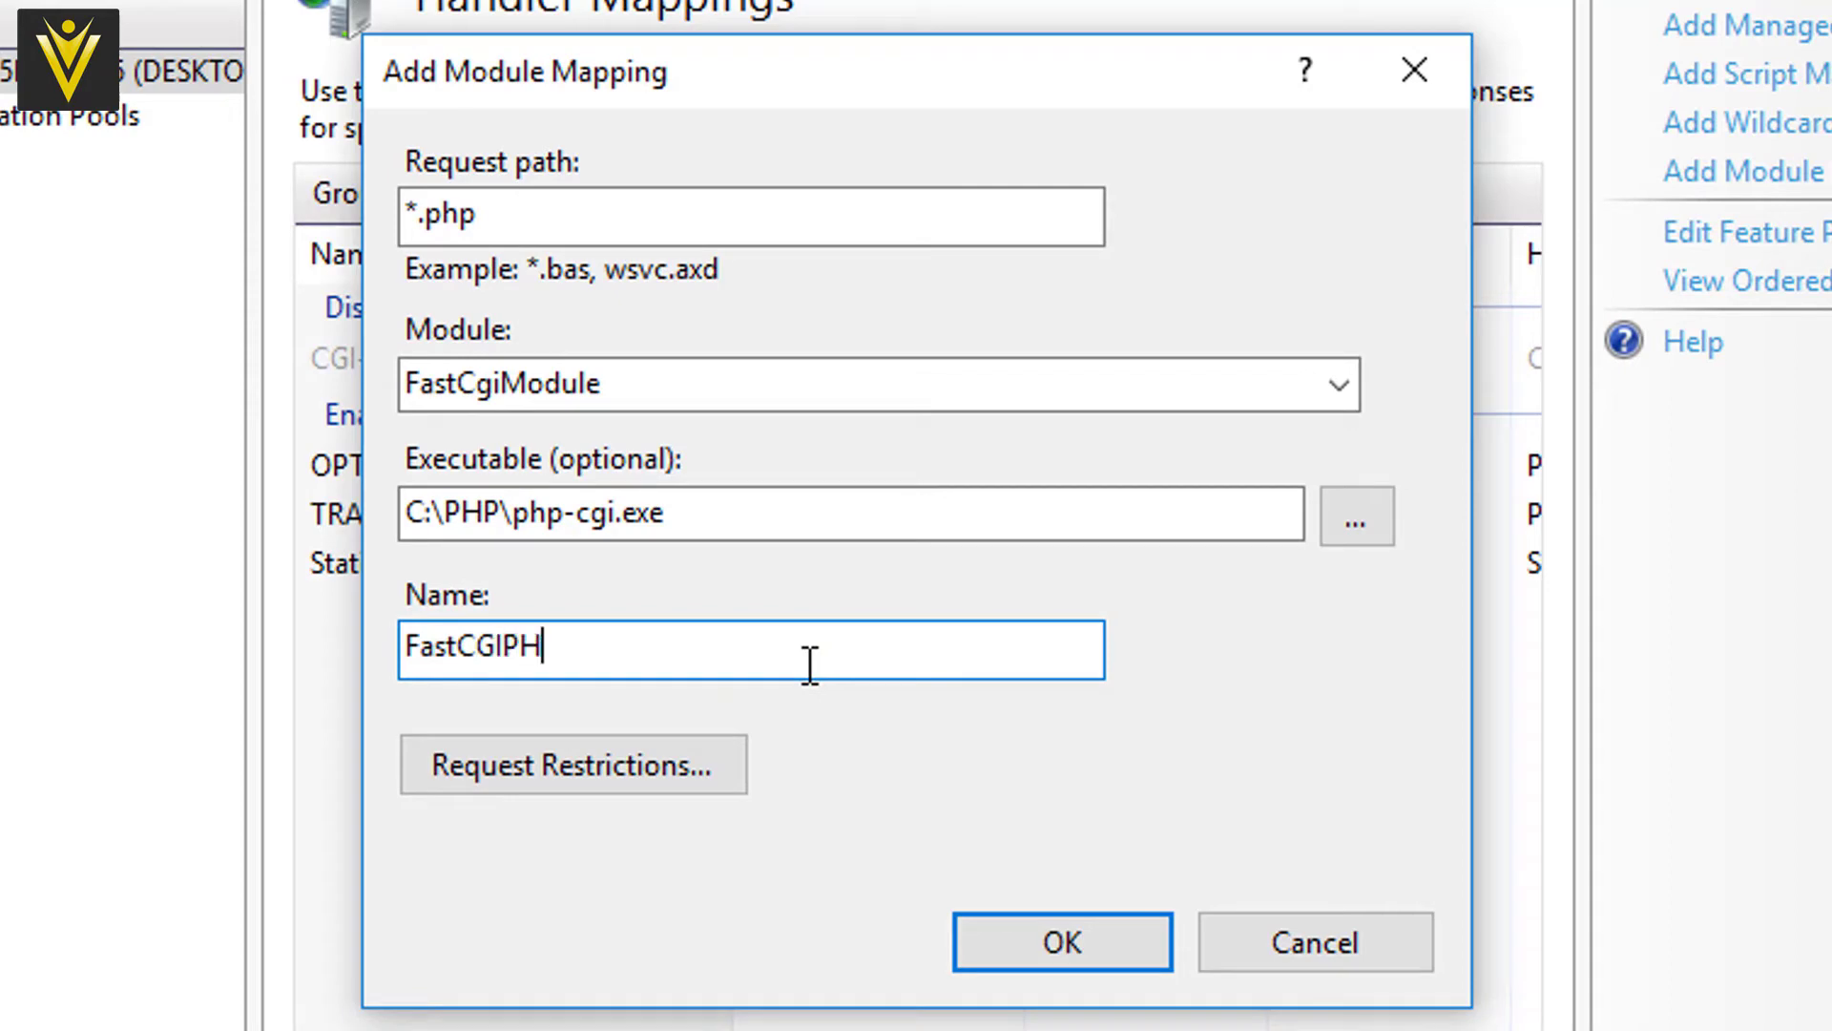
{"action": "left_click", "coordinate": [993, 945]}
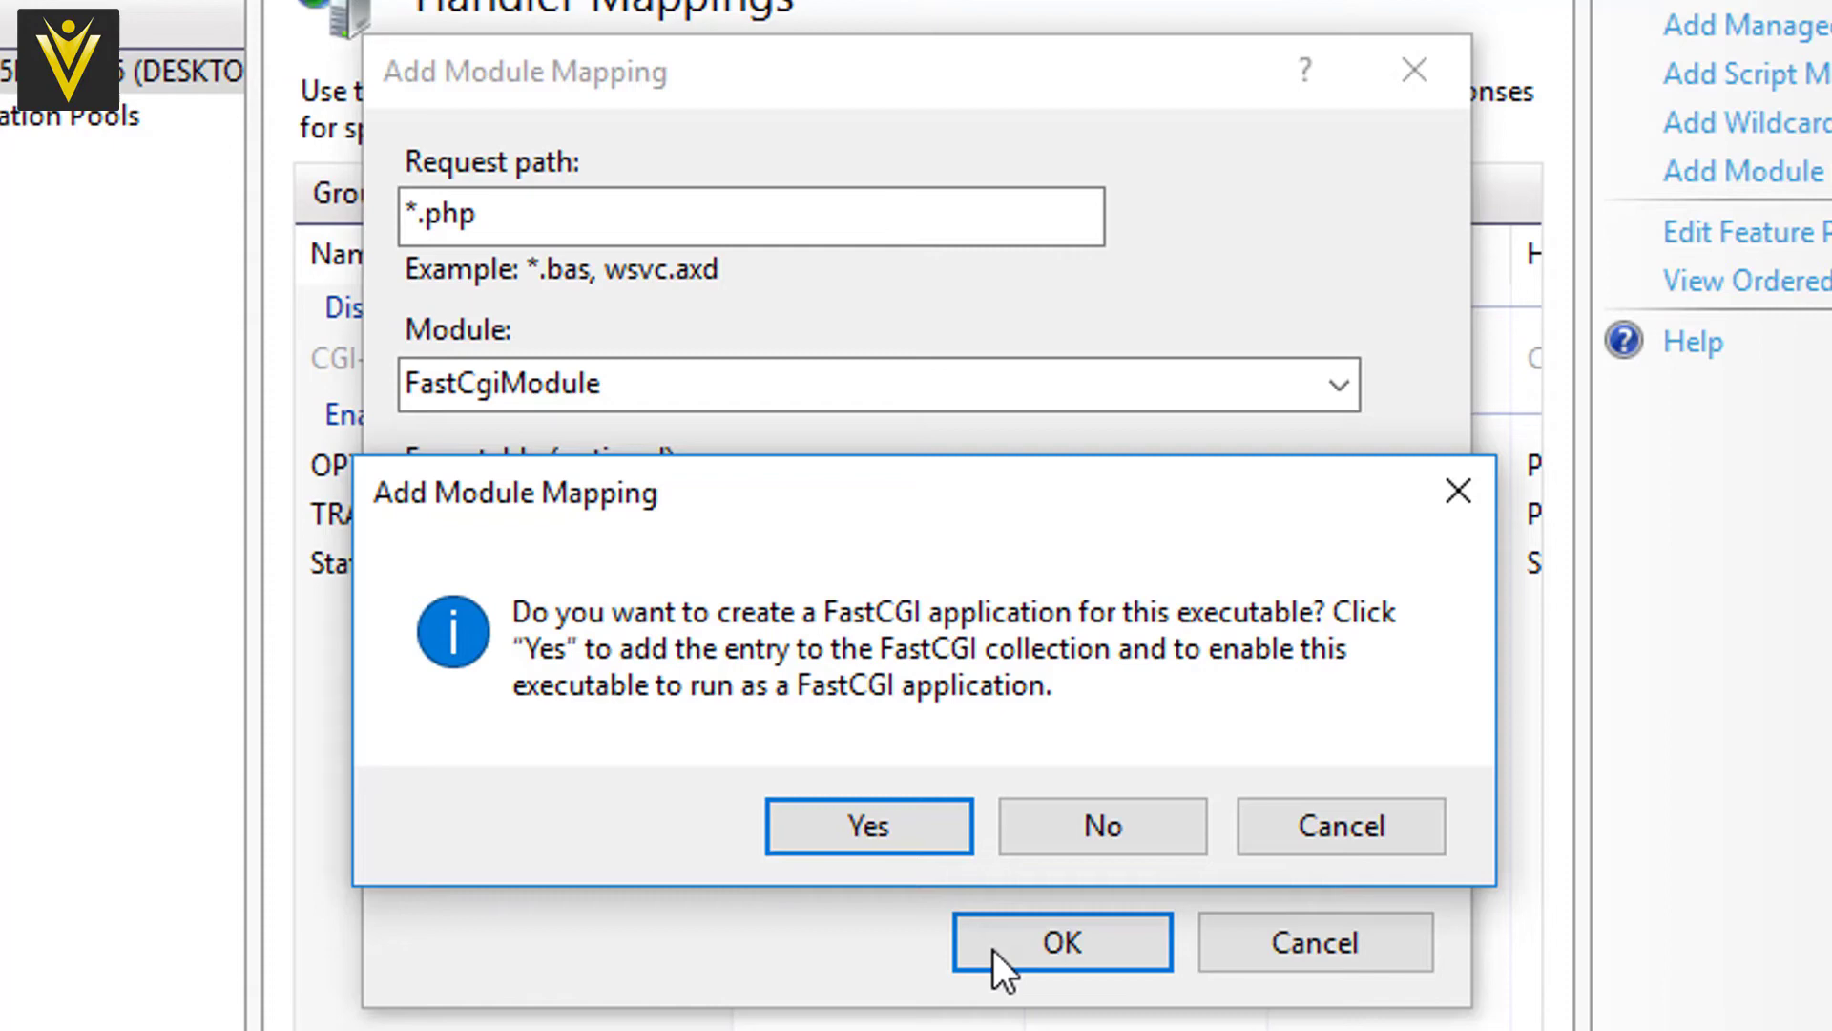
{"action": "left_click", "coordinate": [878, 838]}
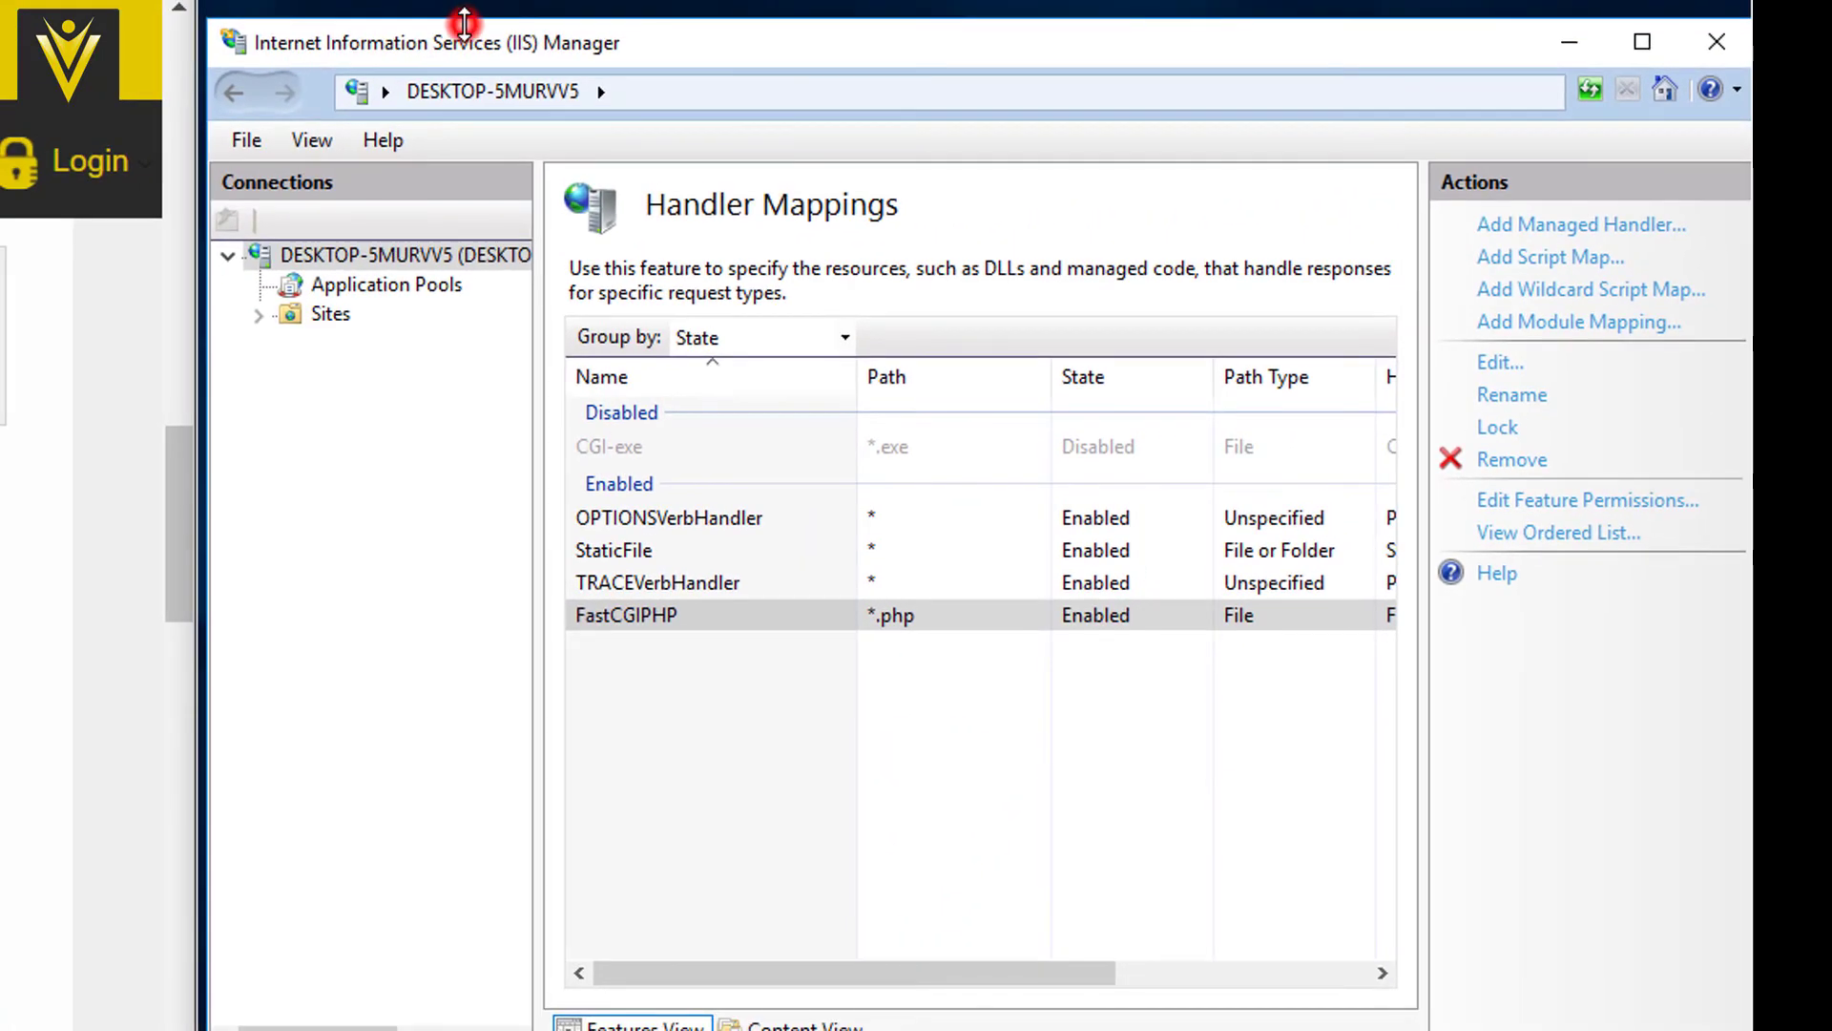
Return to the server home and add index.php to its Default Document list.
{"action": "left_click", "coordinate": [233, 93]}
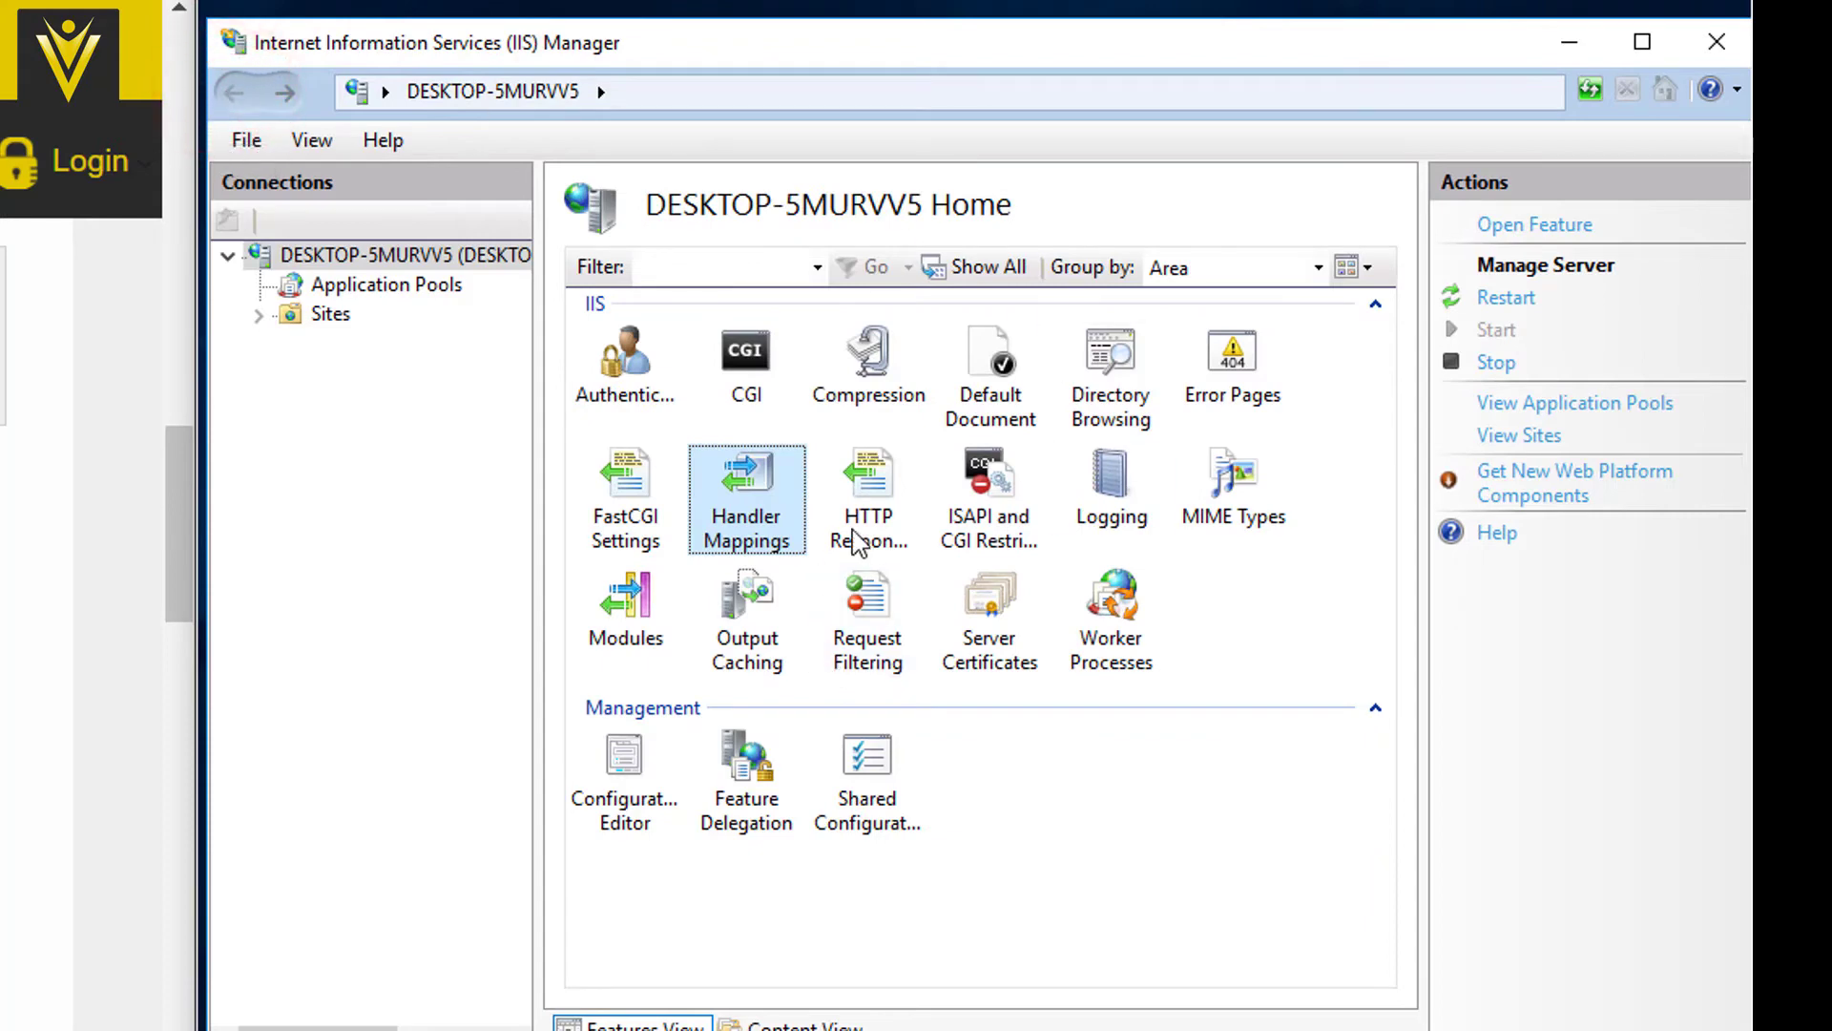
{"action": "left_click", "coordinate": [997, 393]}
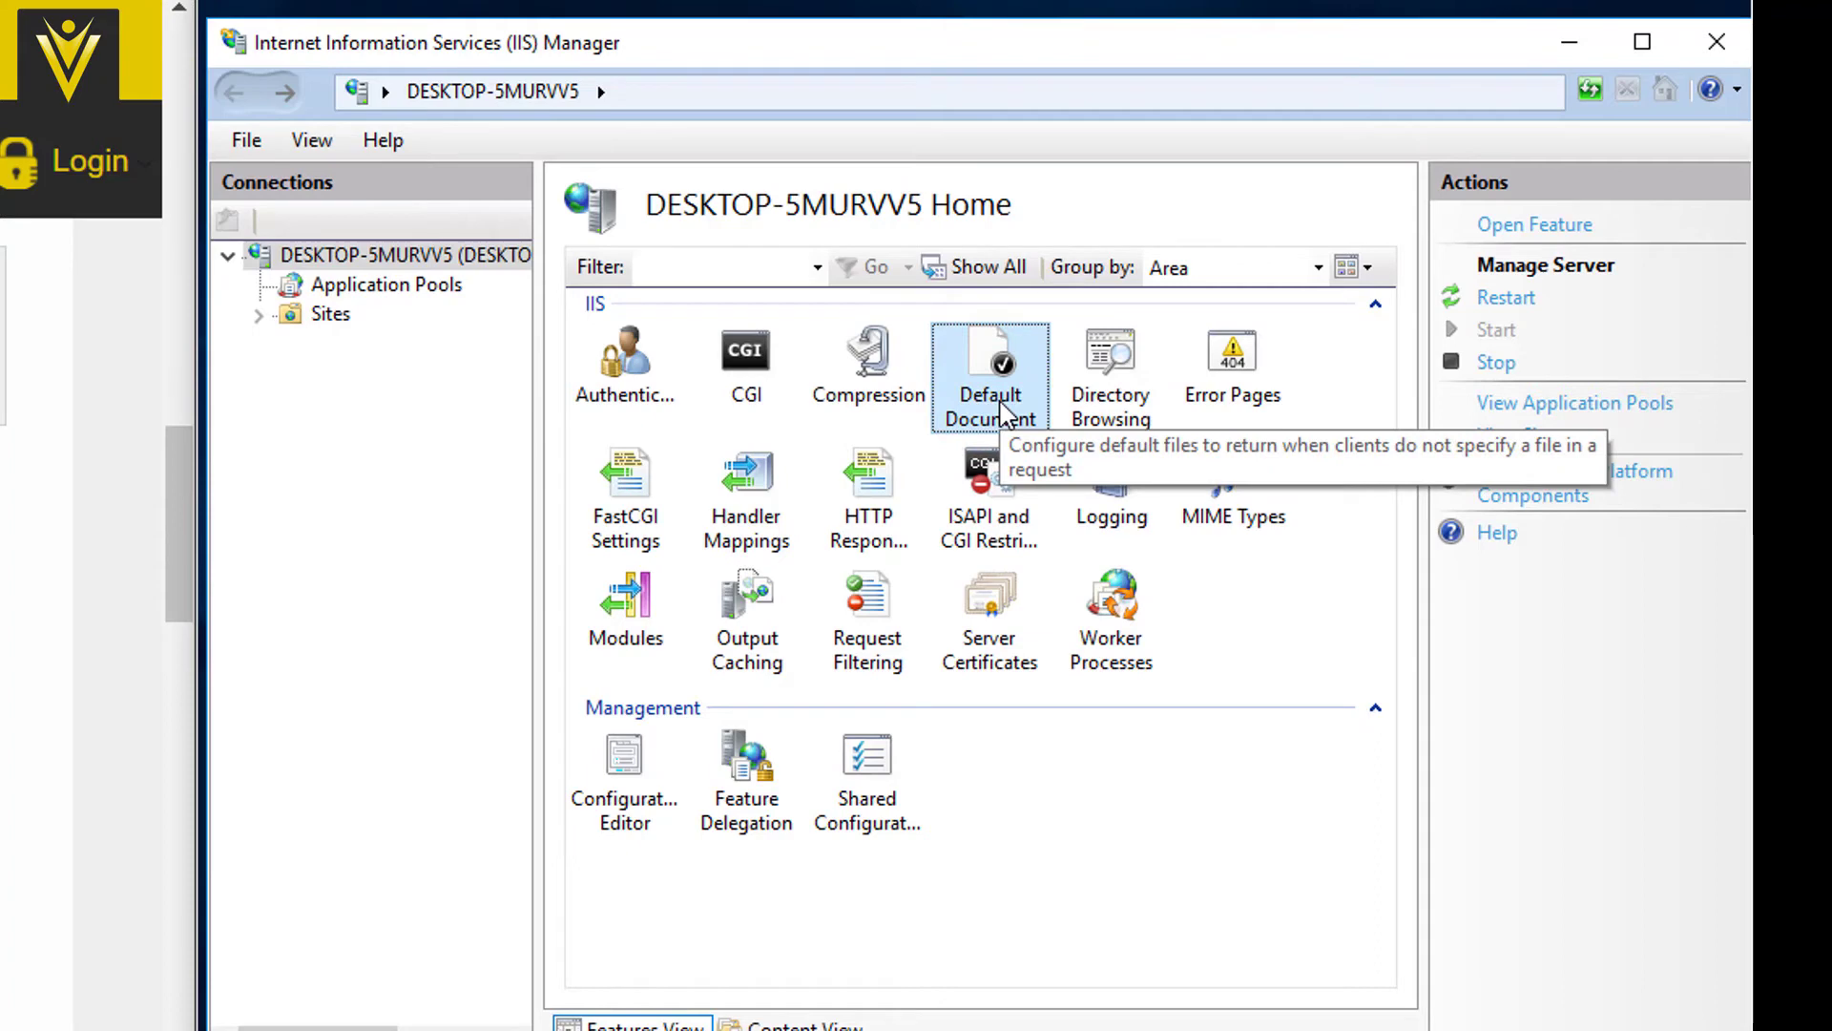
{"action": "double_click", "coordinate": [998, 399]}
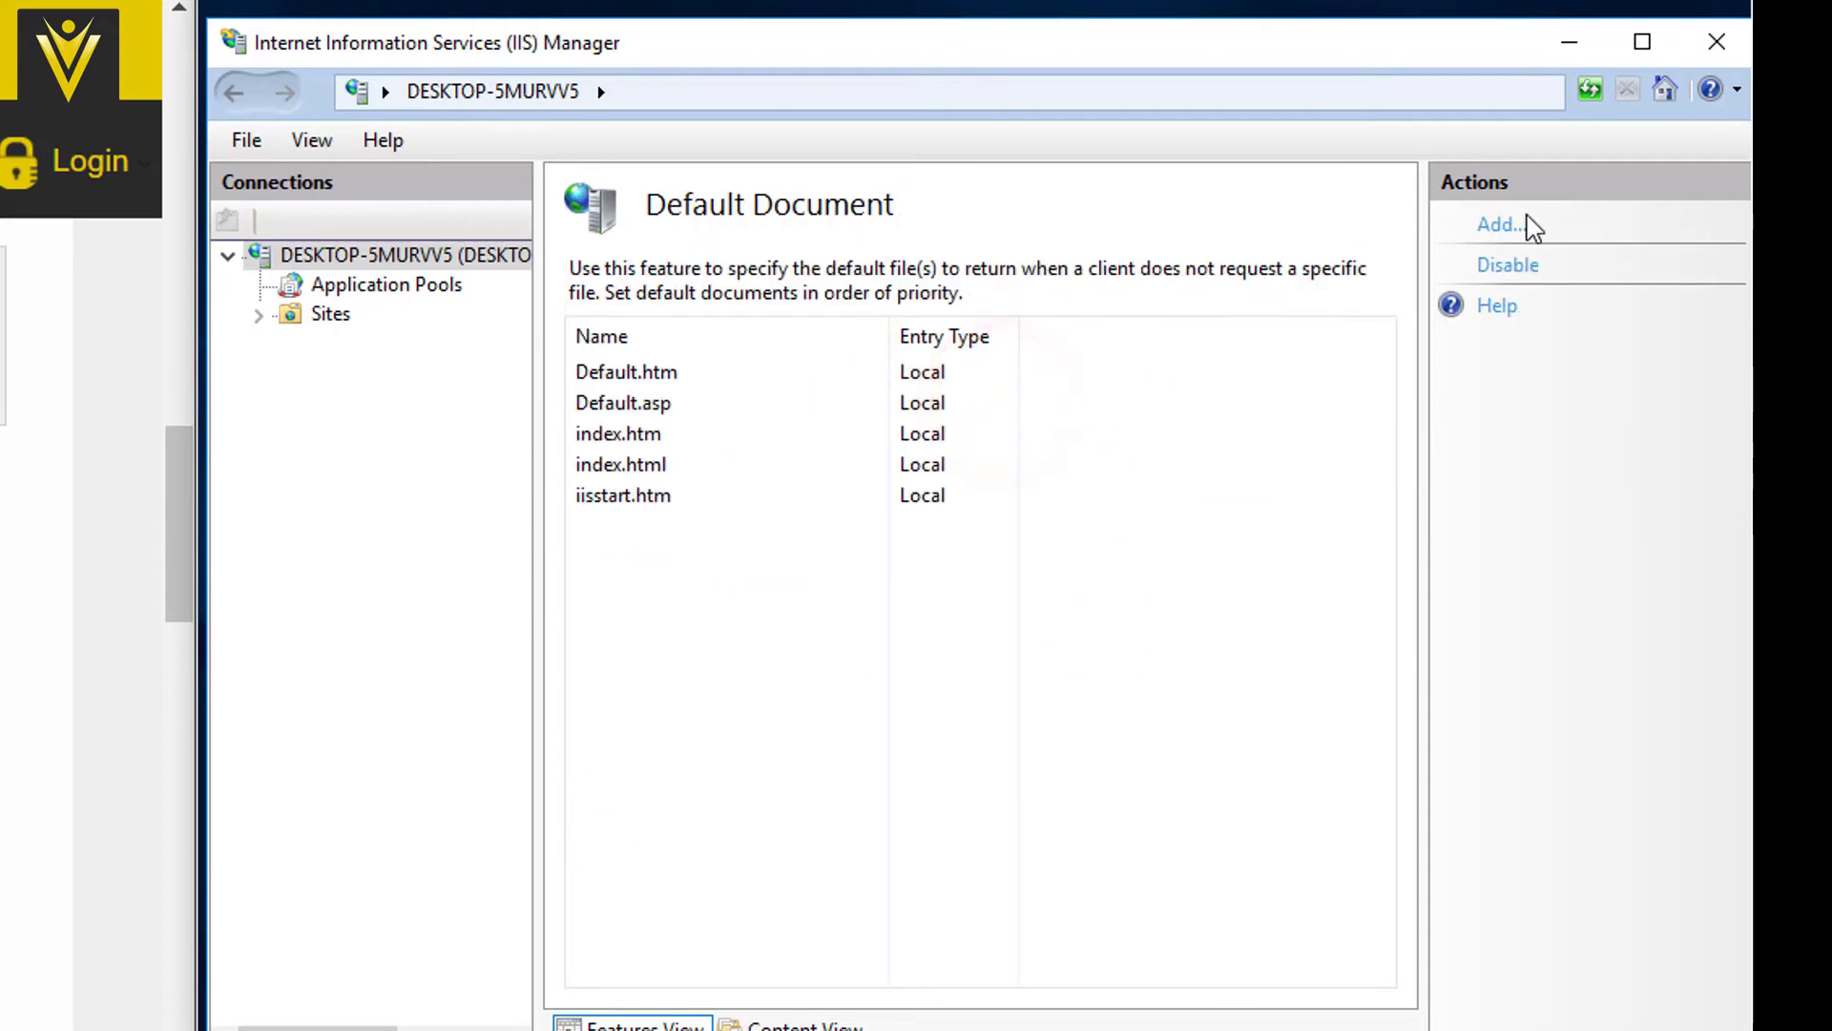
{"action": "left_click", "coordinate": [1499, 225]}
{"action": "type", "text": "index.php"}
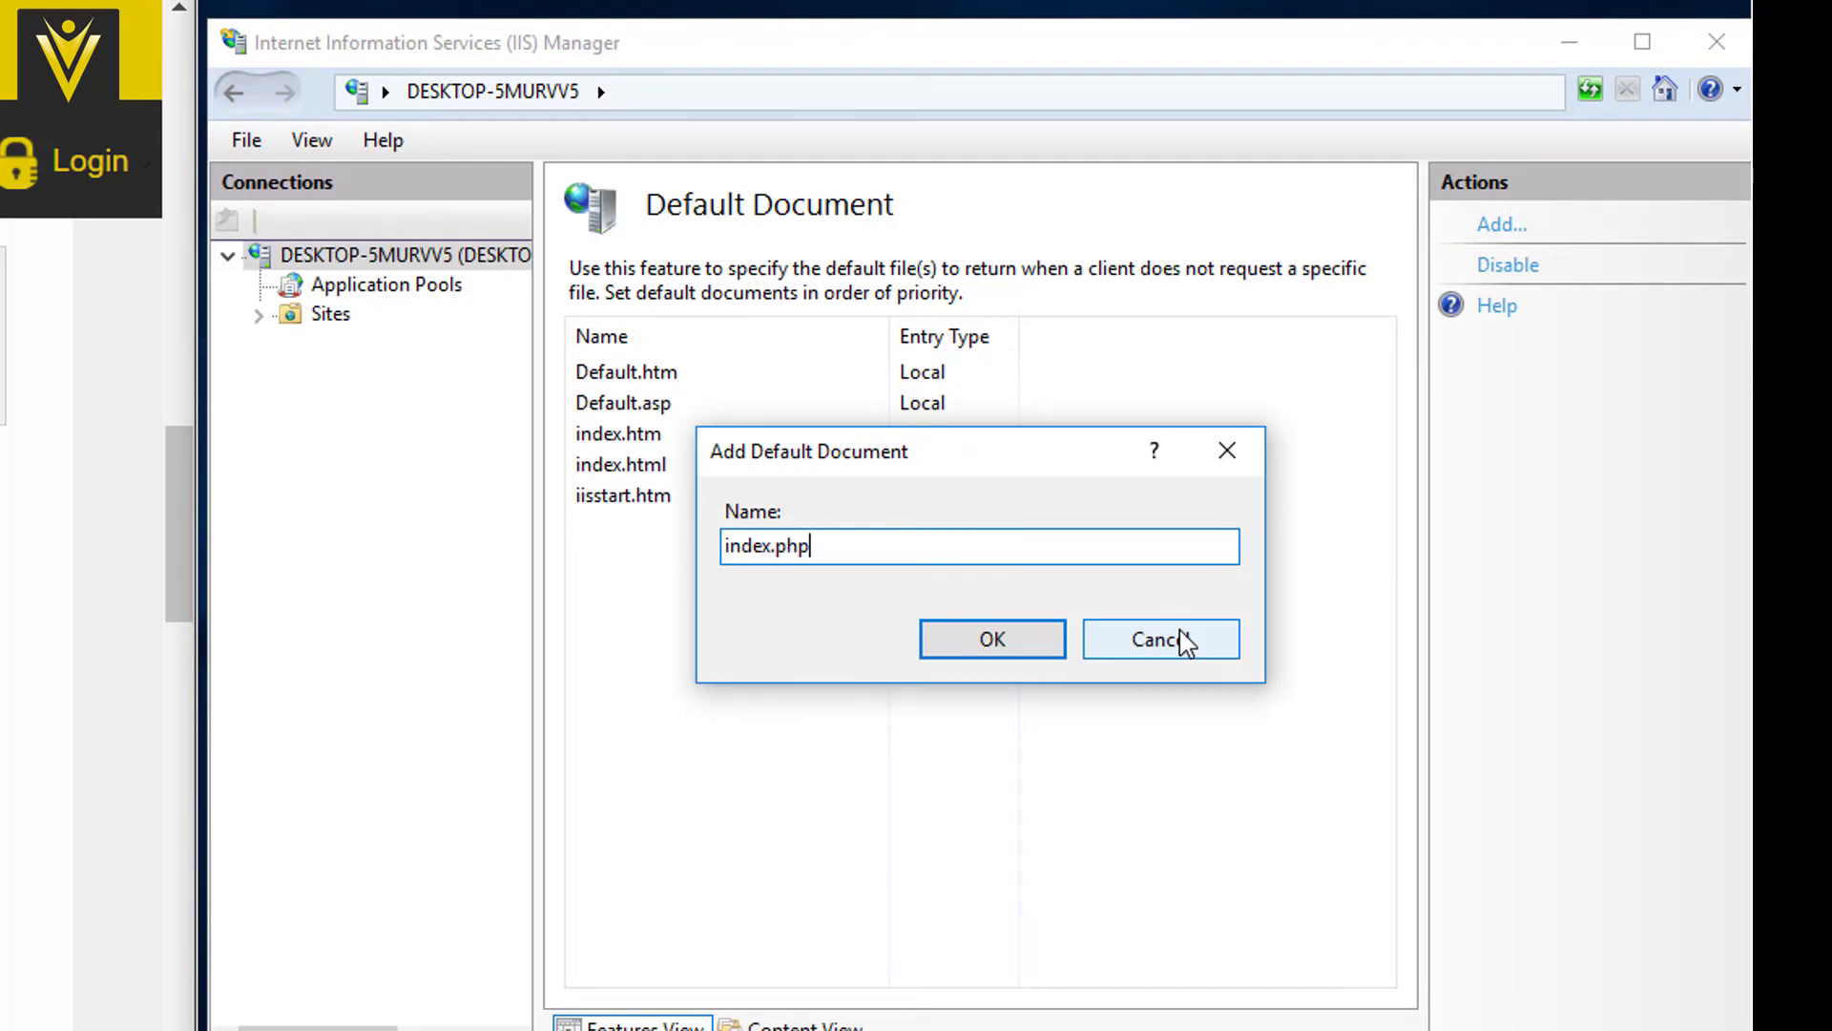
{"action": "key", "text": "Return"}
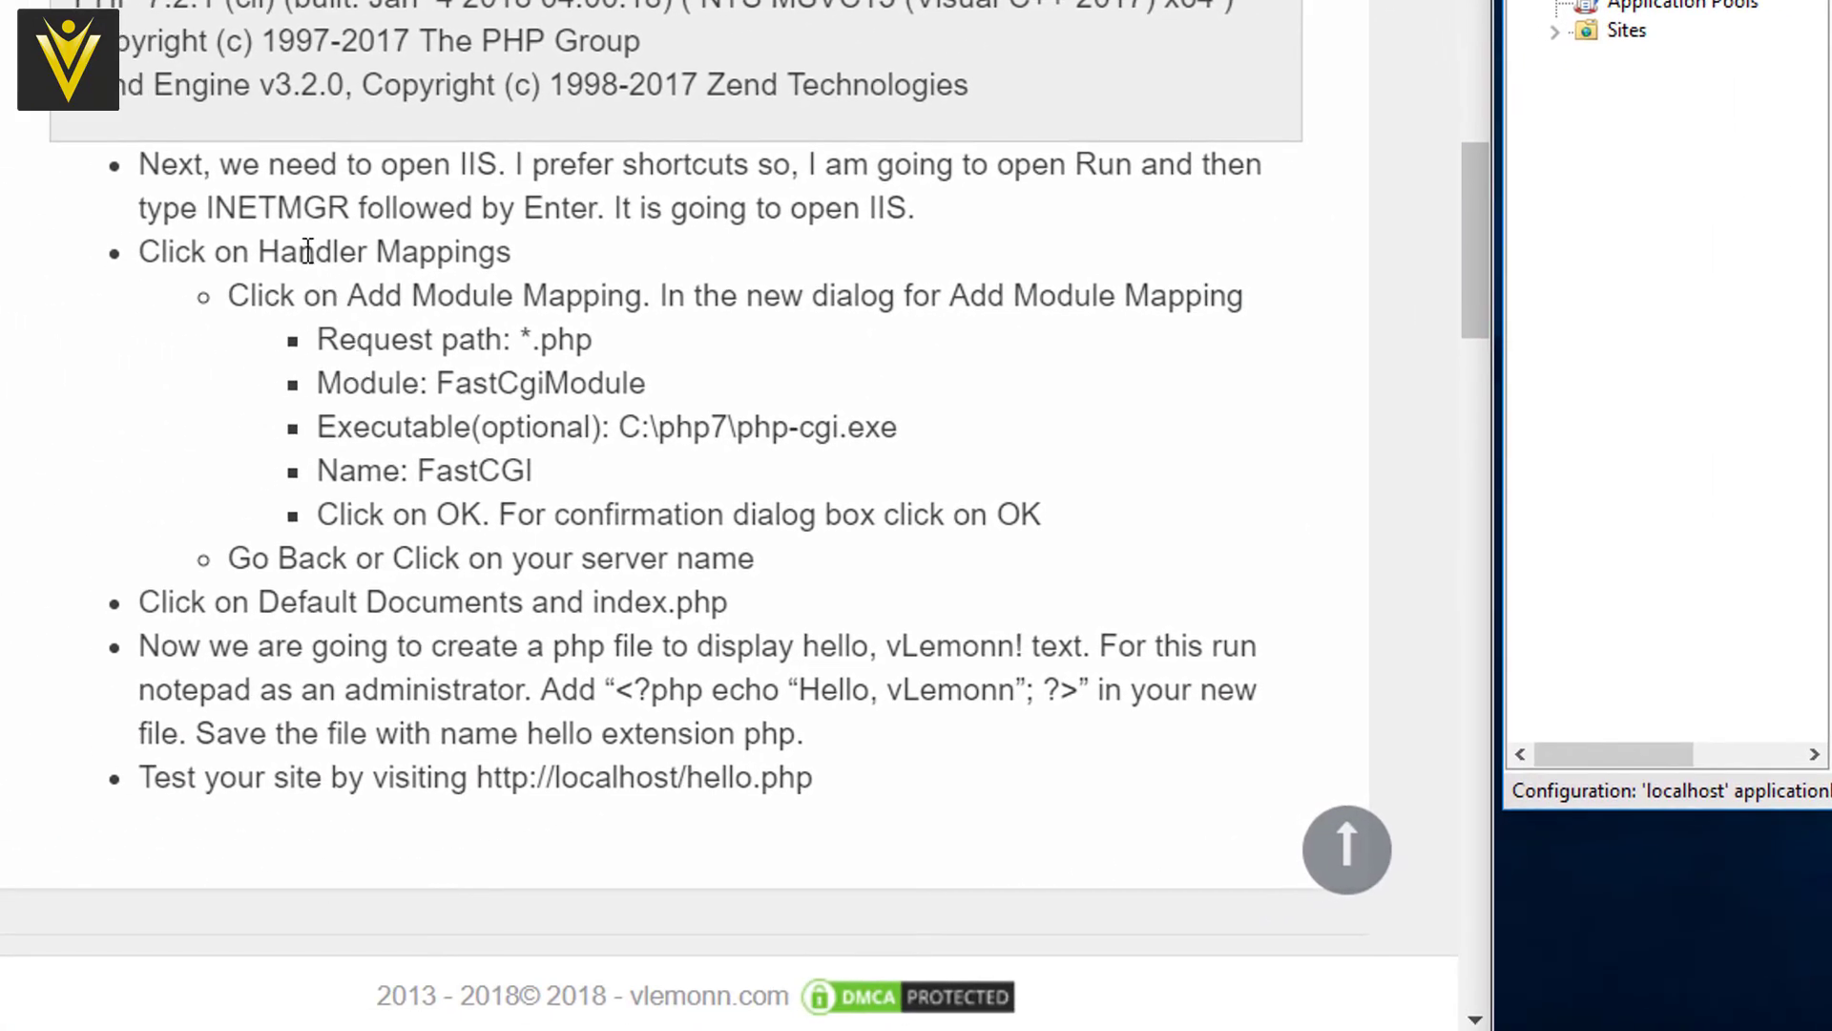
Review the article's Module Mapping and Default Documents instructions, and return to IIS Manager.
{"action": "left_click_drag", "start_coordinate": [308, 251], "coordinate": [549, 295]}
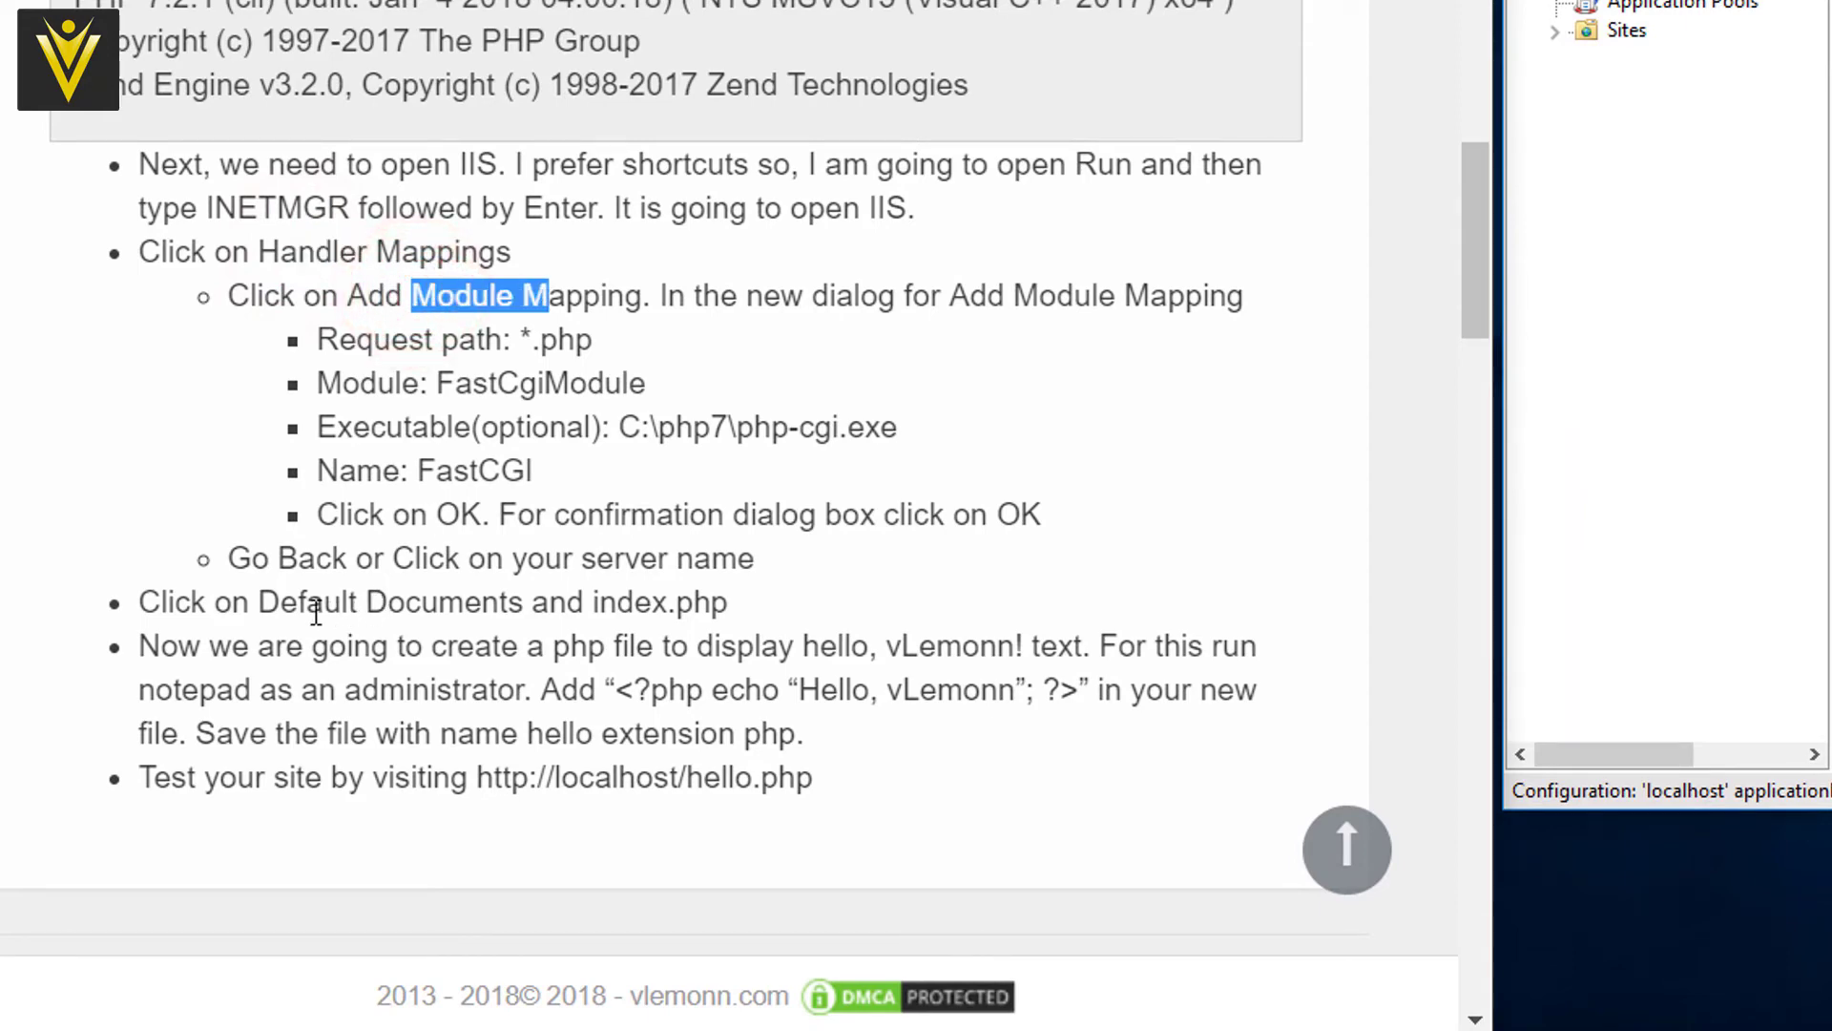
{"action": "left_click_drag", "start_coordinate": [315, 611], "coordinate": [563, 599]}
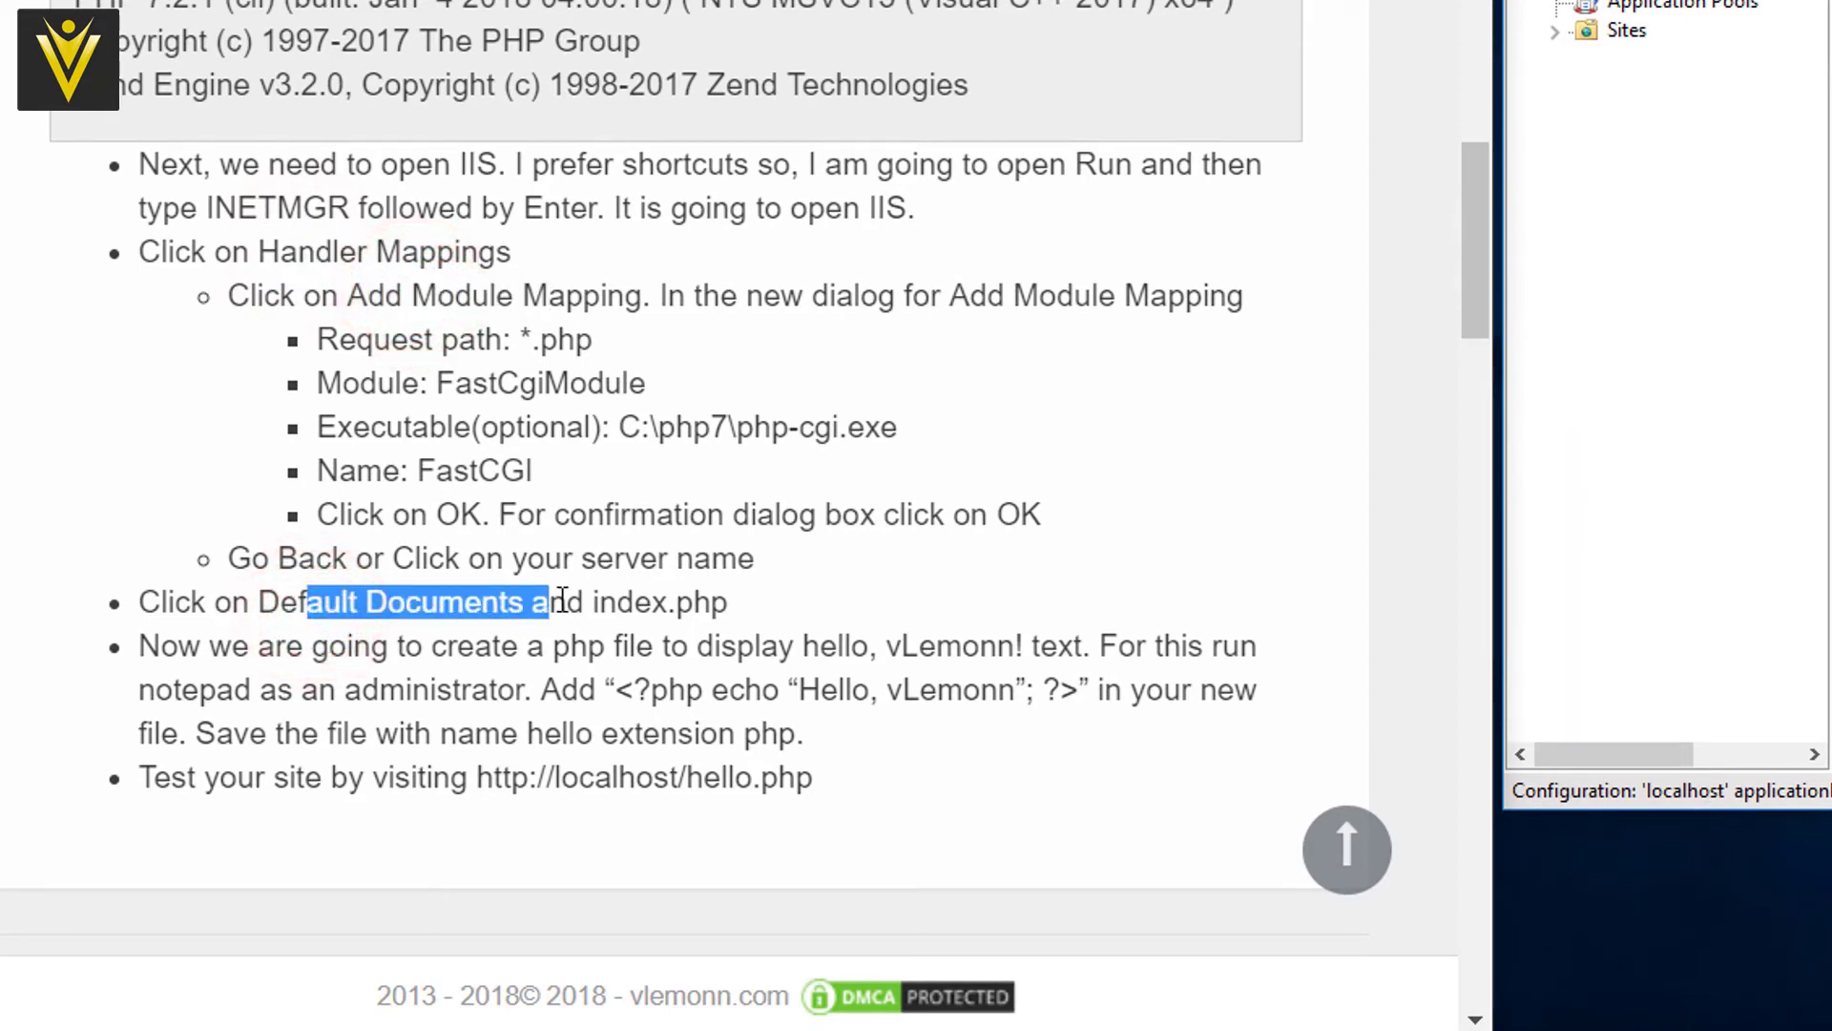
{"action": "key", "text": "alt+Tab"}
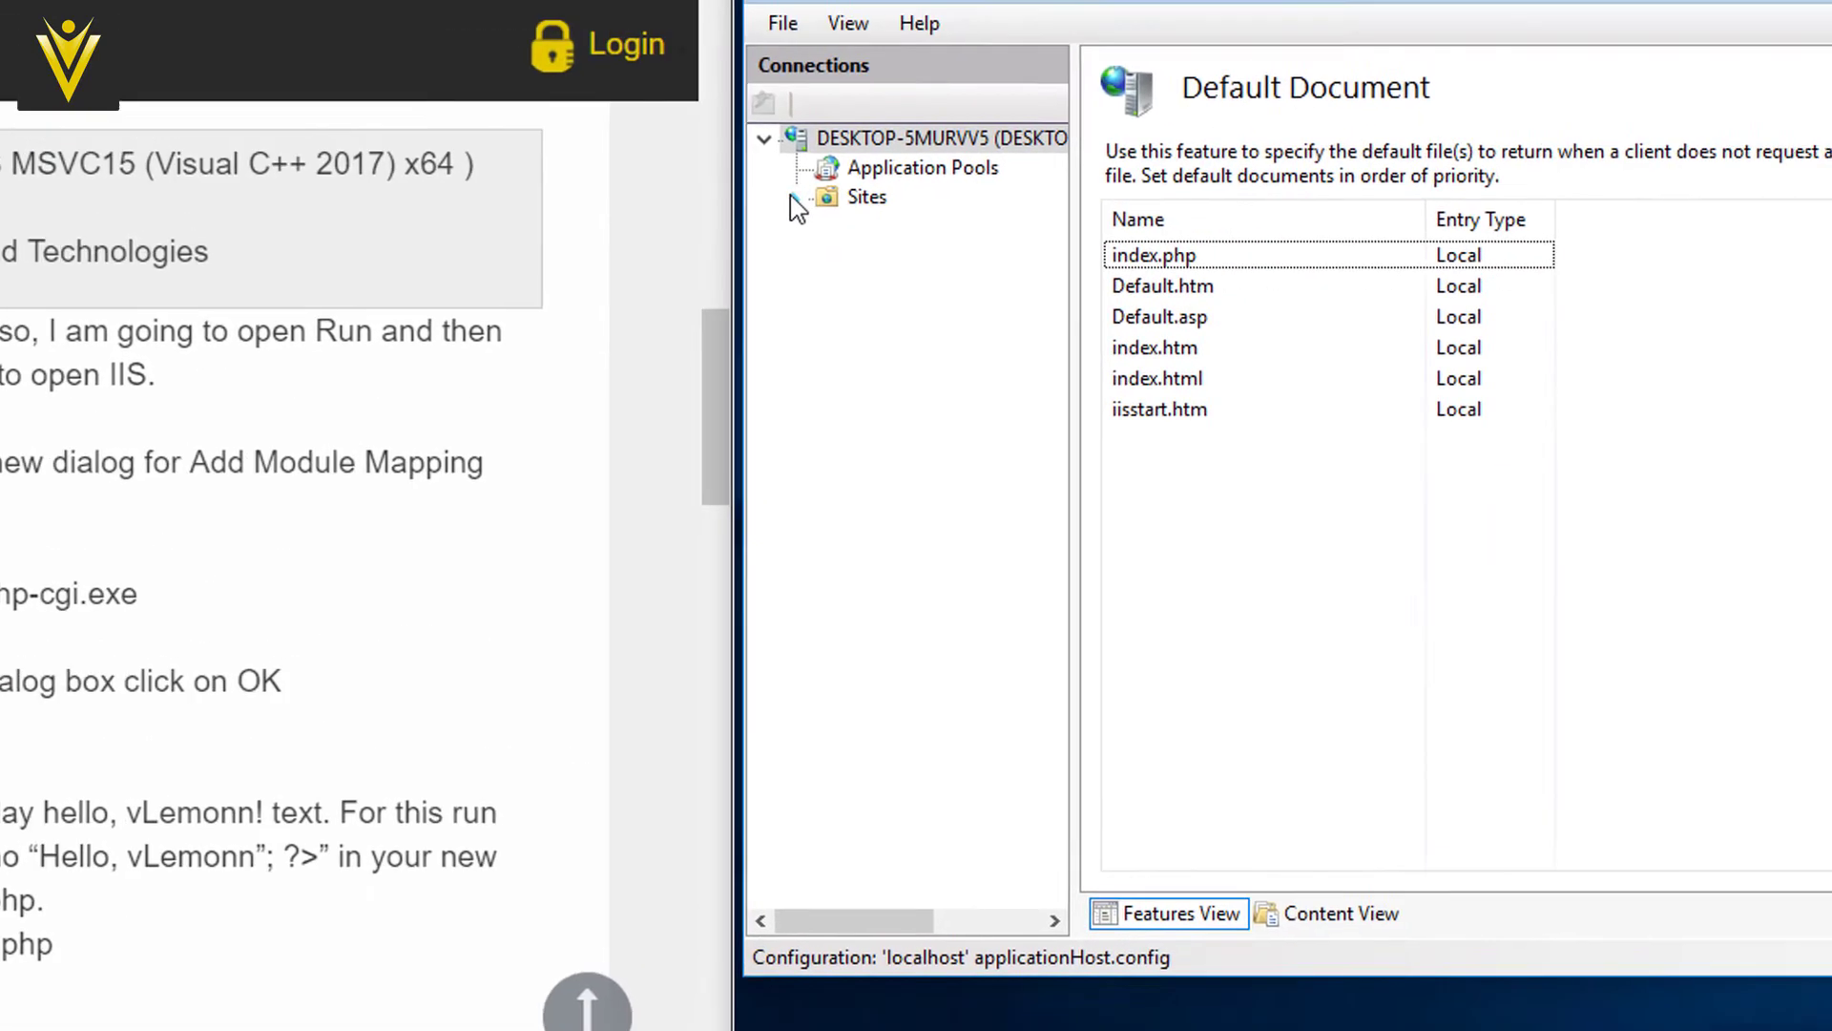
Select Default Web Site under Sites, browse it on *:80 (http), and minimize the browser.
{"action": "left_click", "coordinate": [1552, 30]}
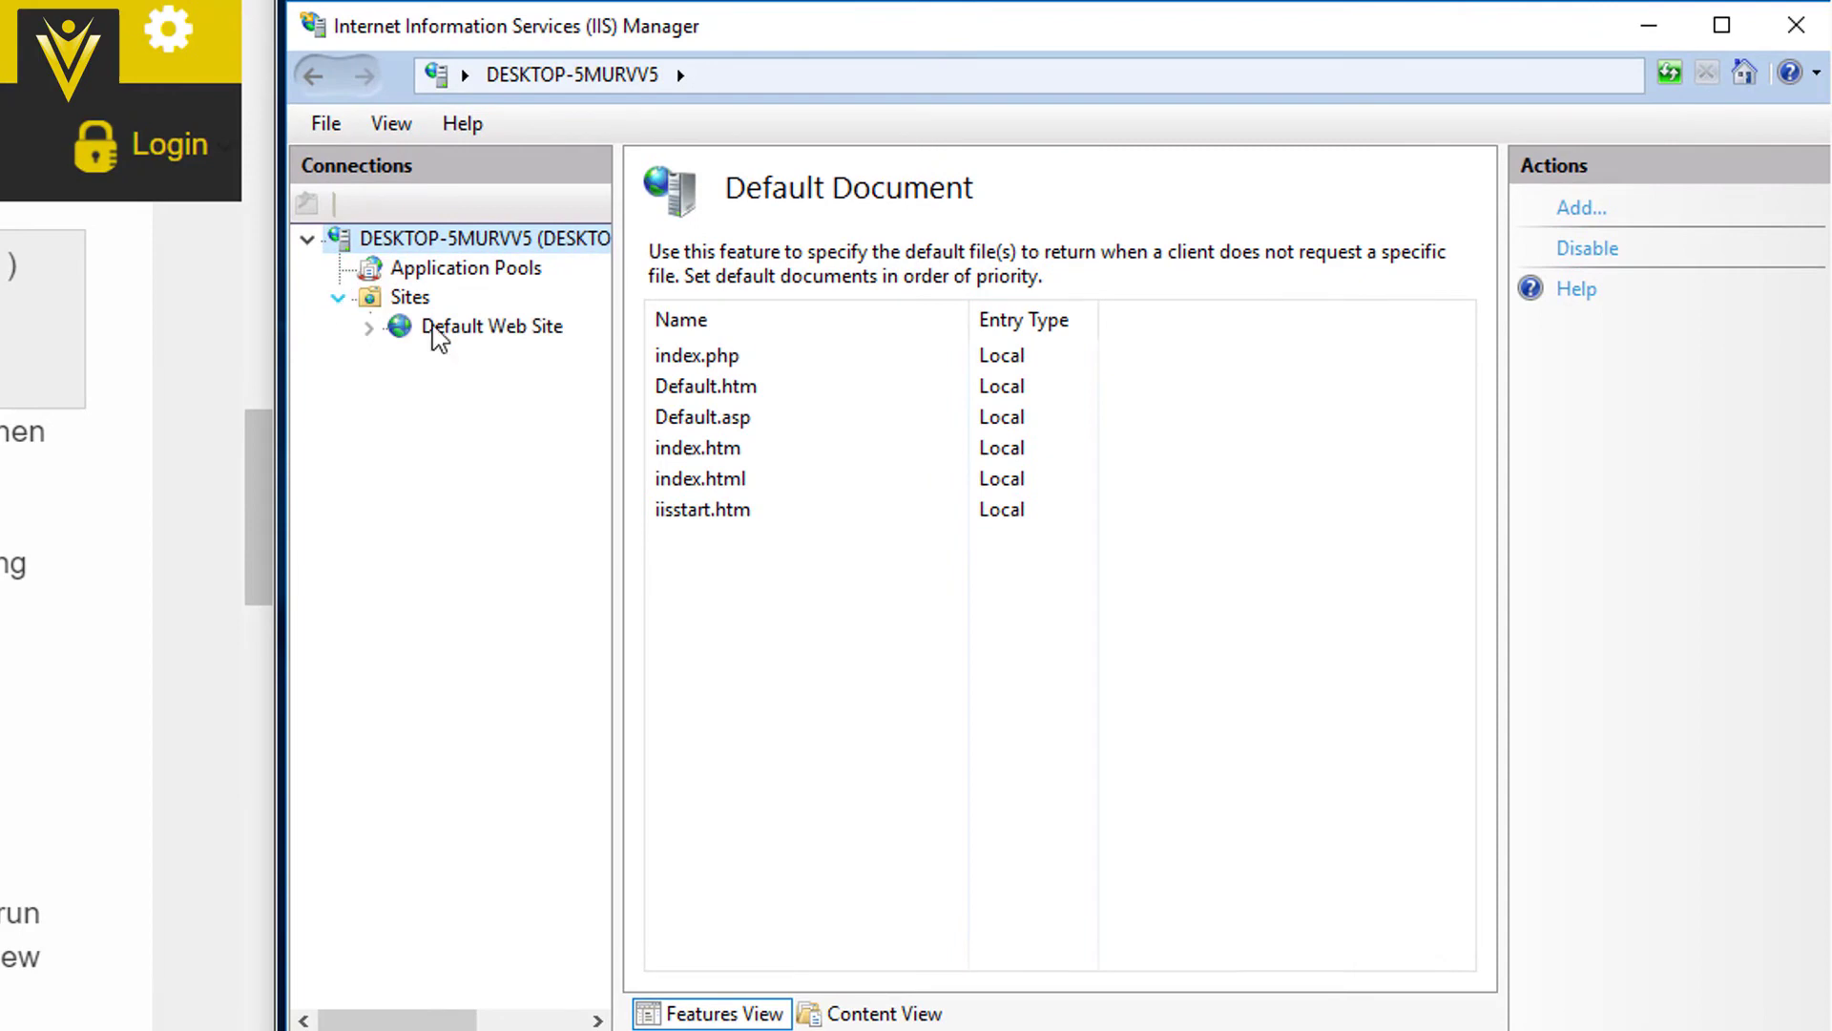
{"action": "left_click", "coordinate": [439, 326]}
{"action": "right_click", "coordinate": [439, 326]}
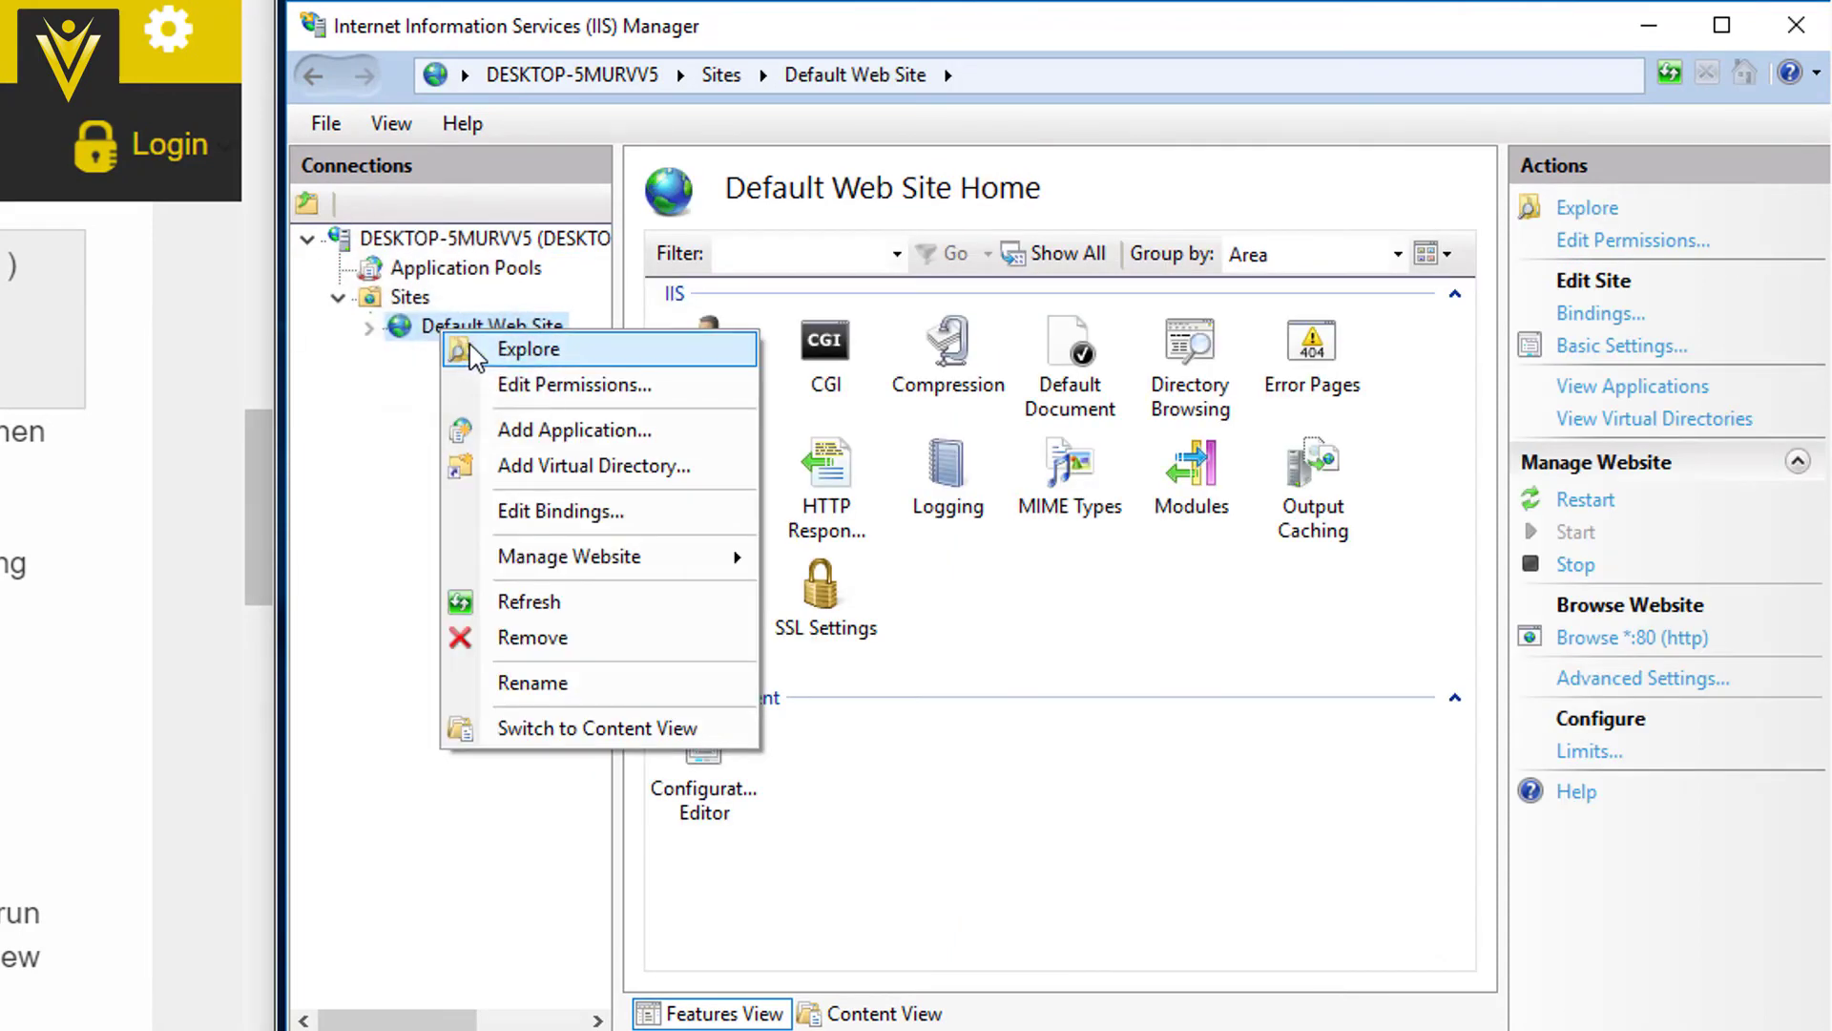
{"action": "left_click", "coordinate": [402, 326]}
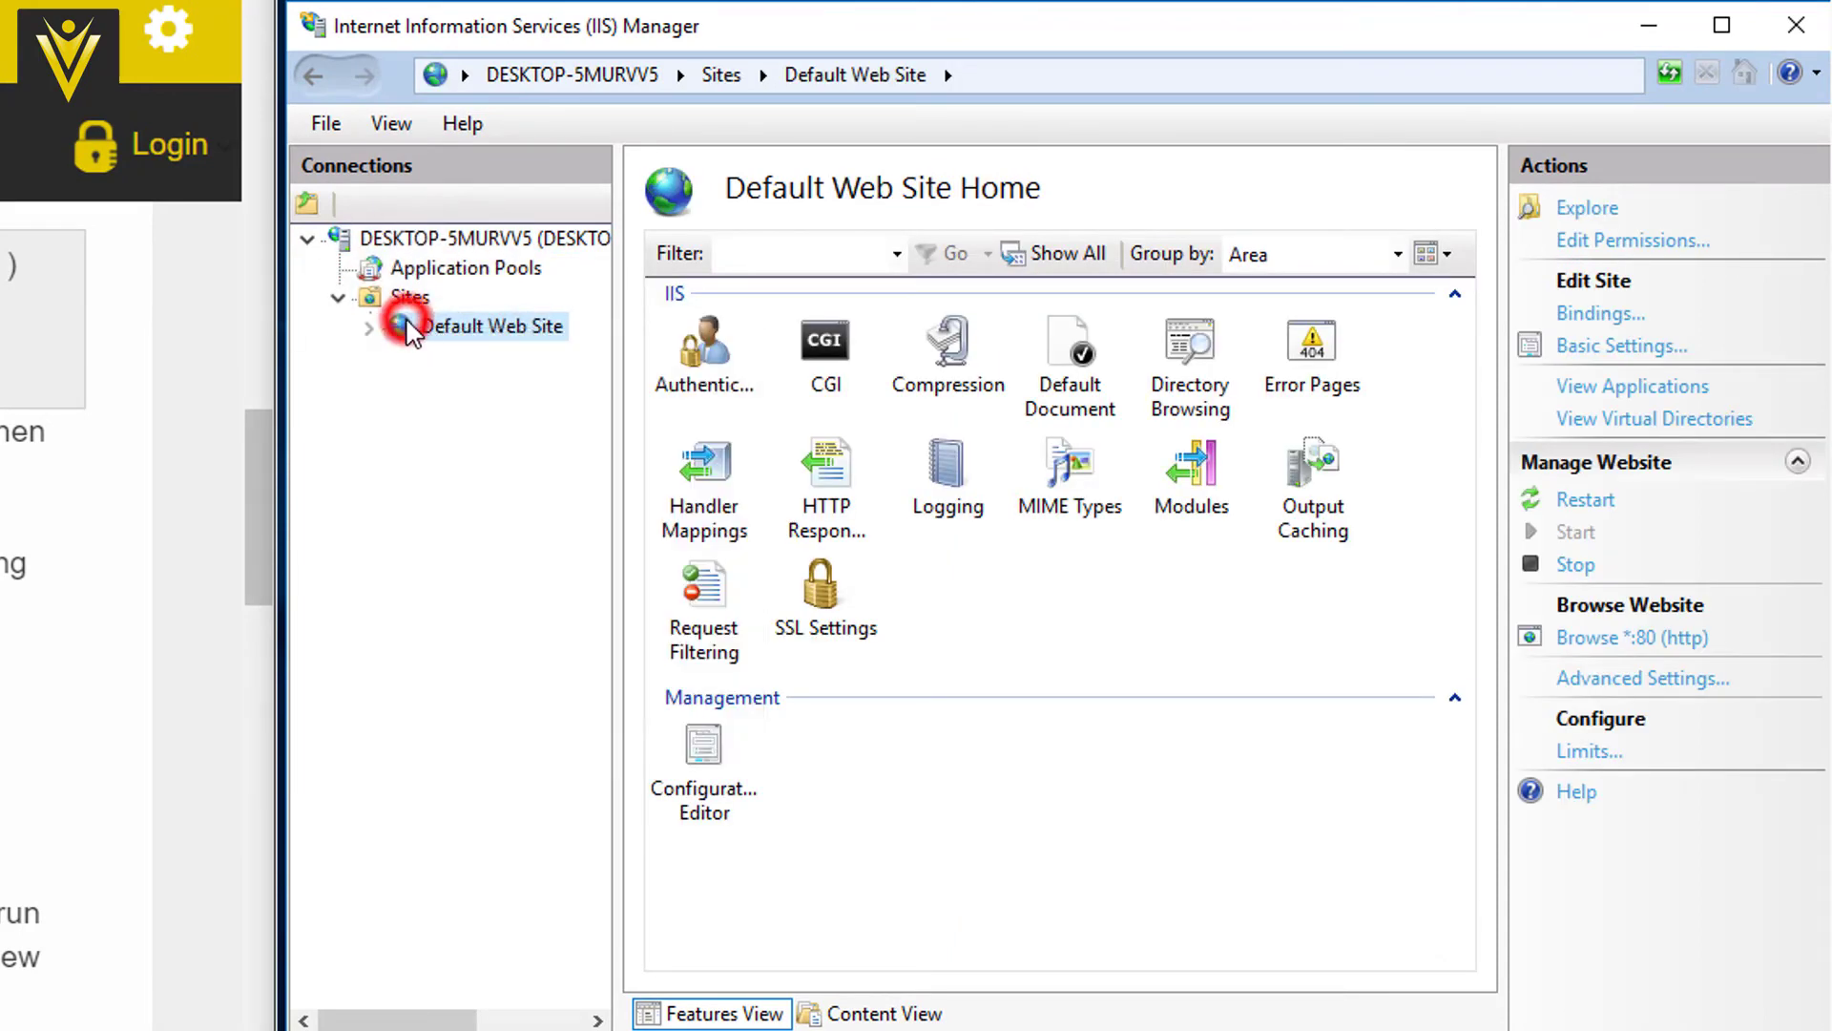
{"action": "left_click", "coordinate": [1609, 638]}
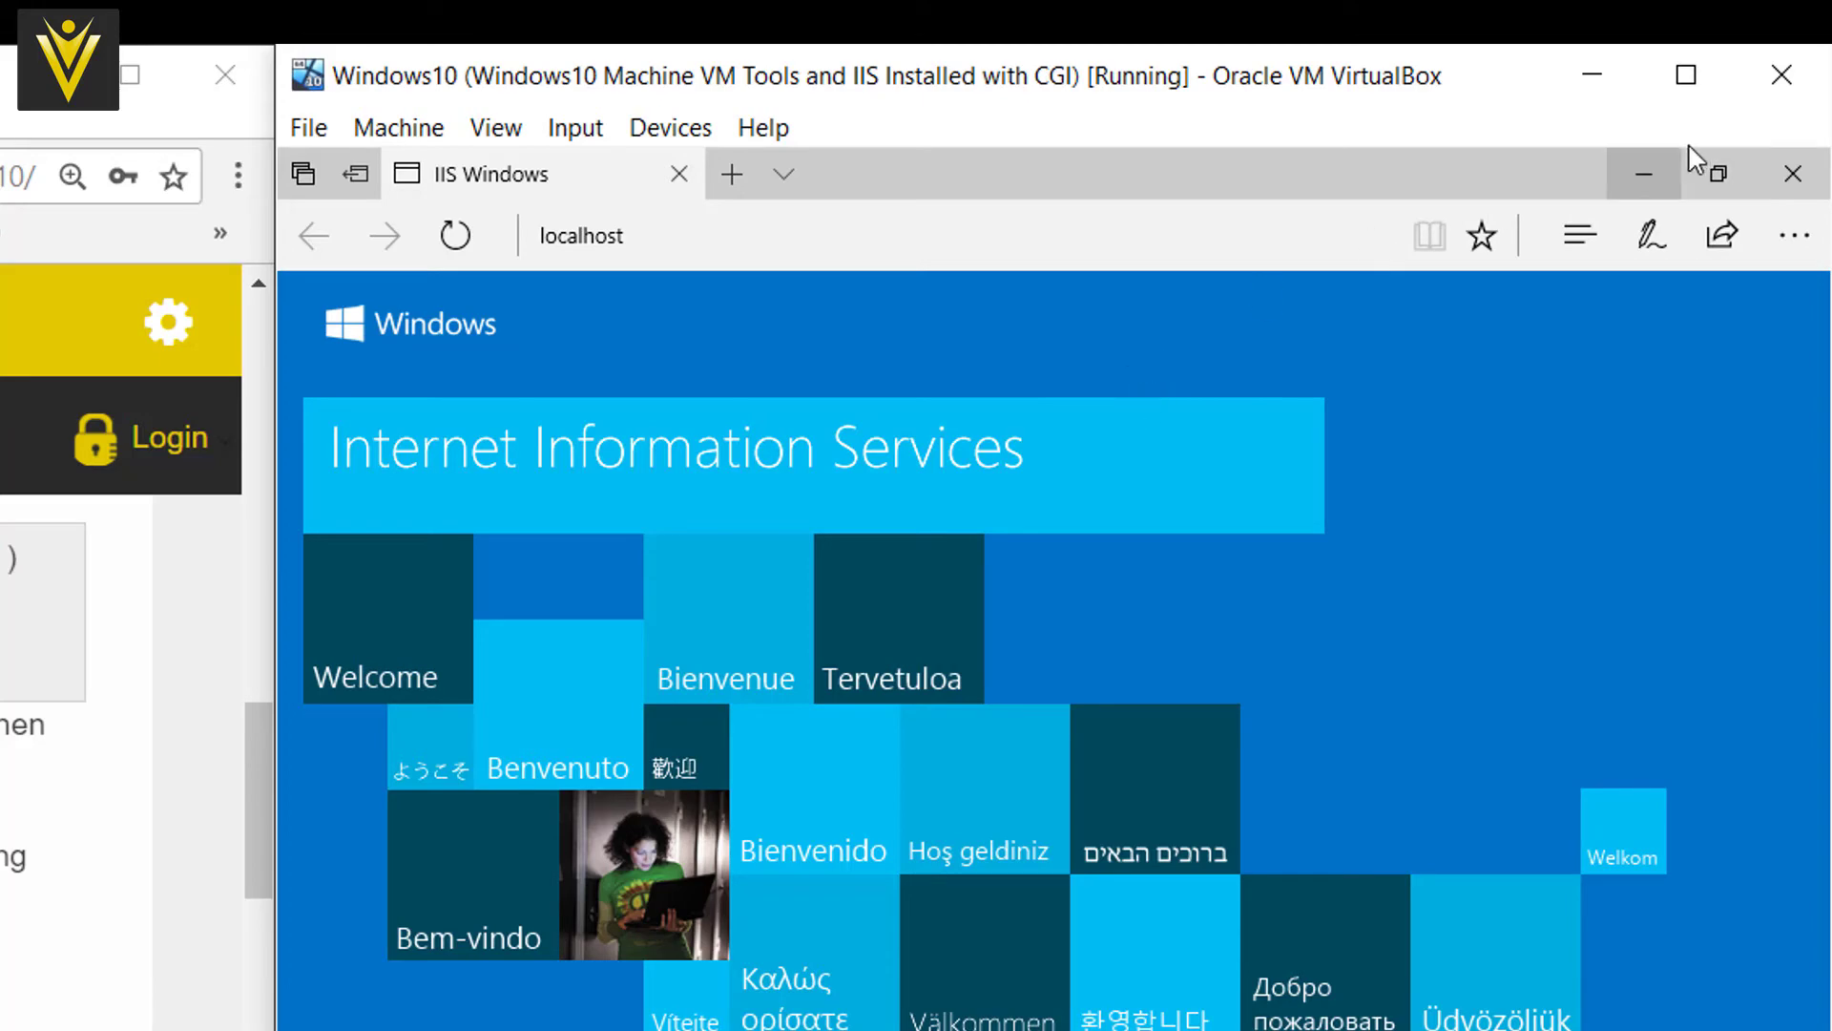
{"action": "left_click", "coordinate": [1645, 171]}
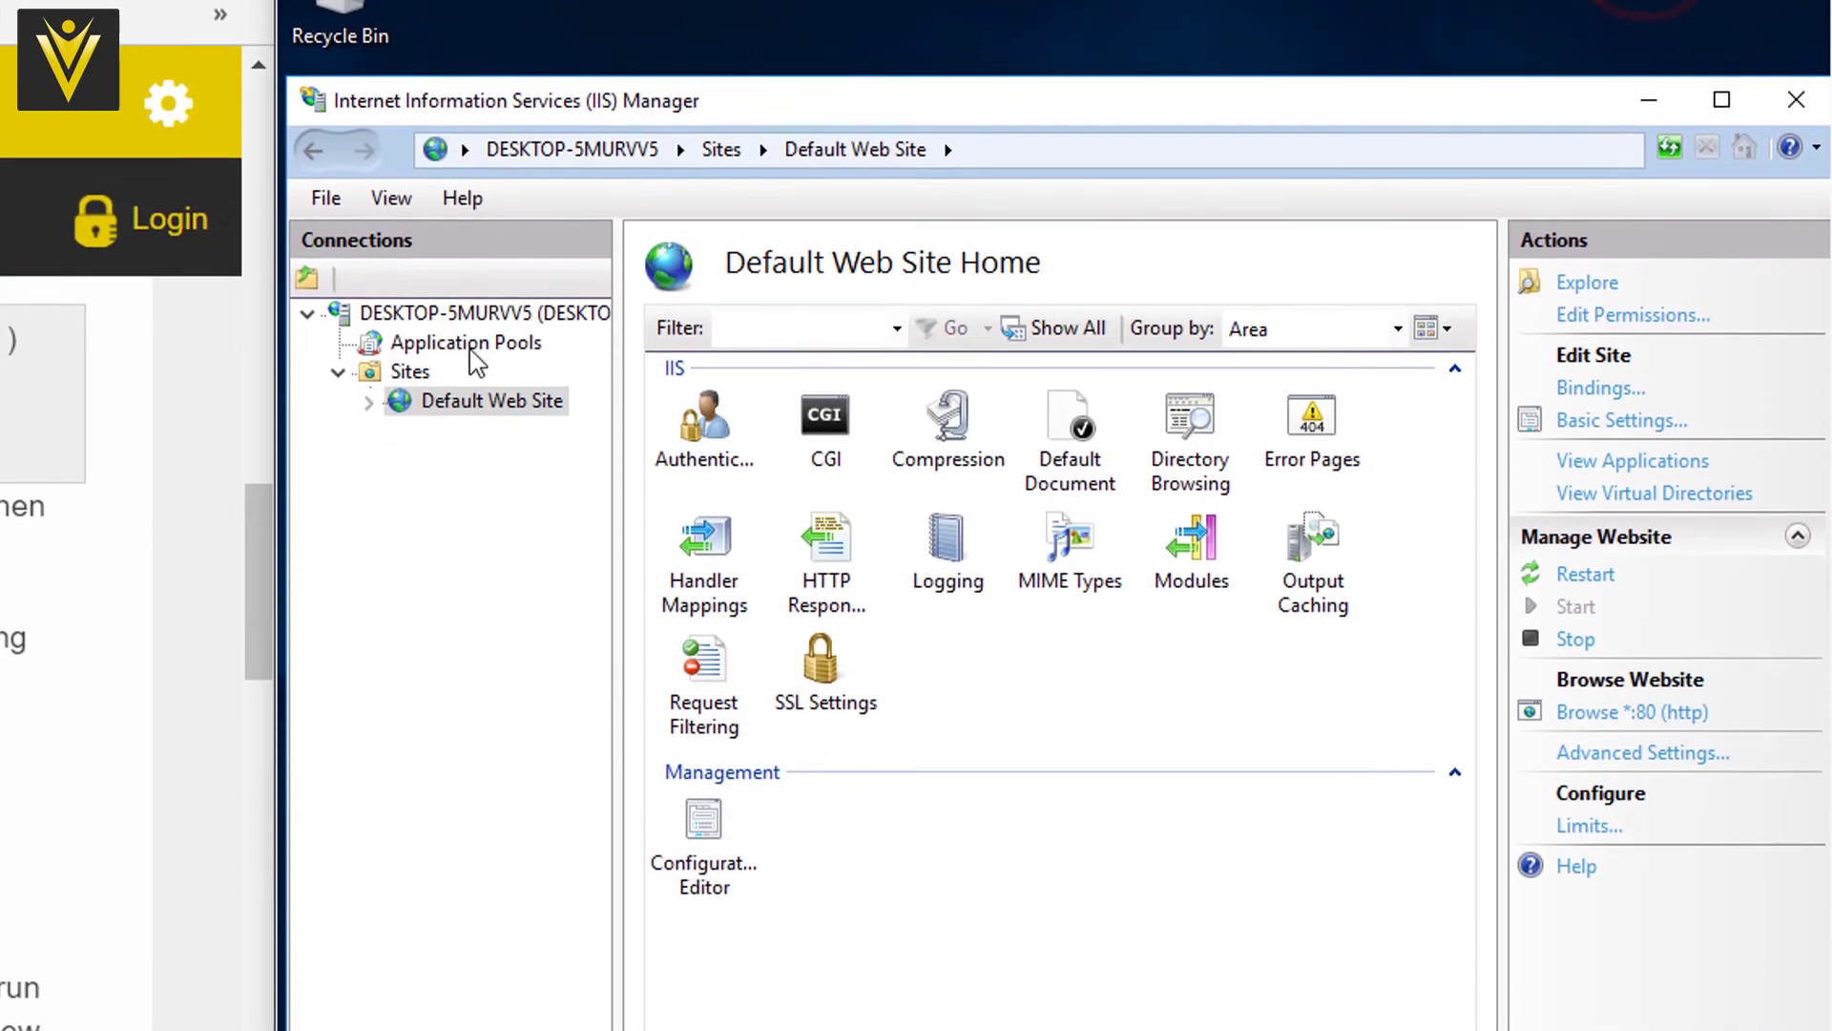
Explore the Default Web Site's root folder in File Explorer and show its full path.
{"action": "right_click", "coordinate": [489, 419]}
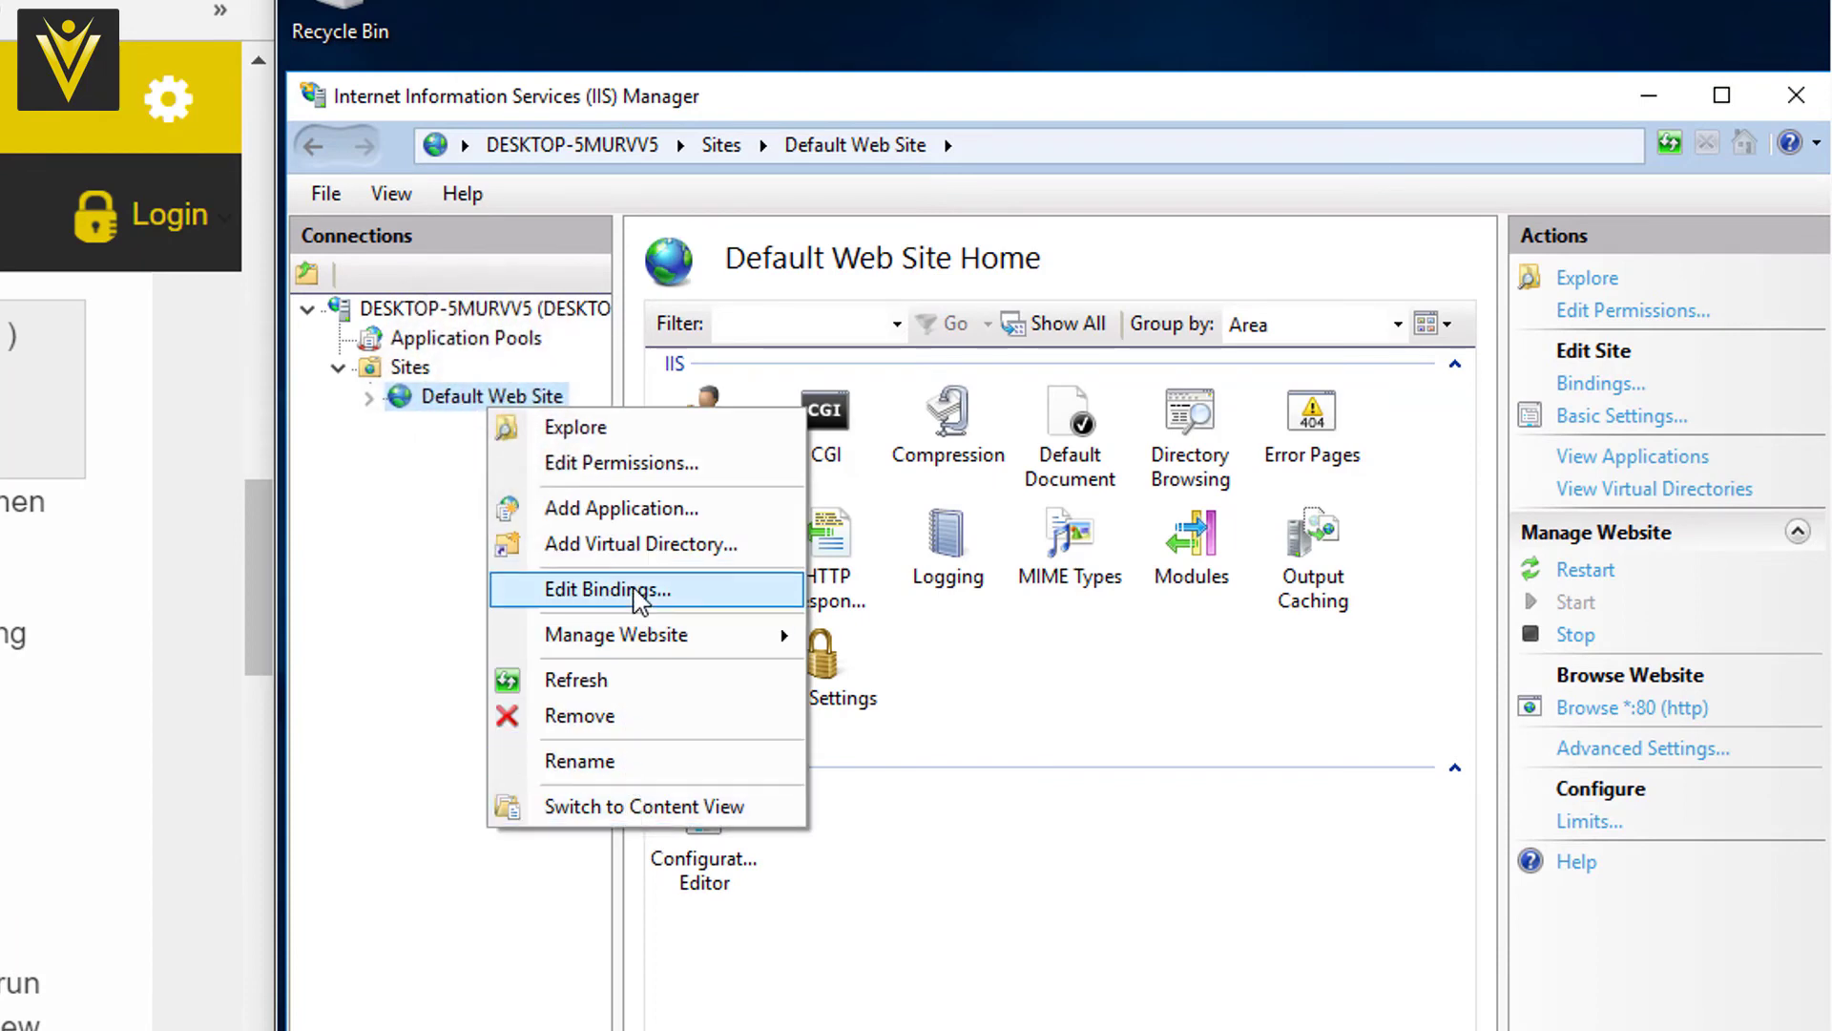
{"action": "left_click", "coordinate": [583, 427]}
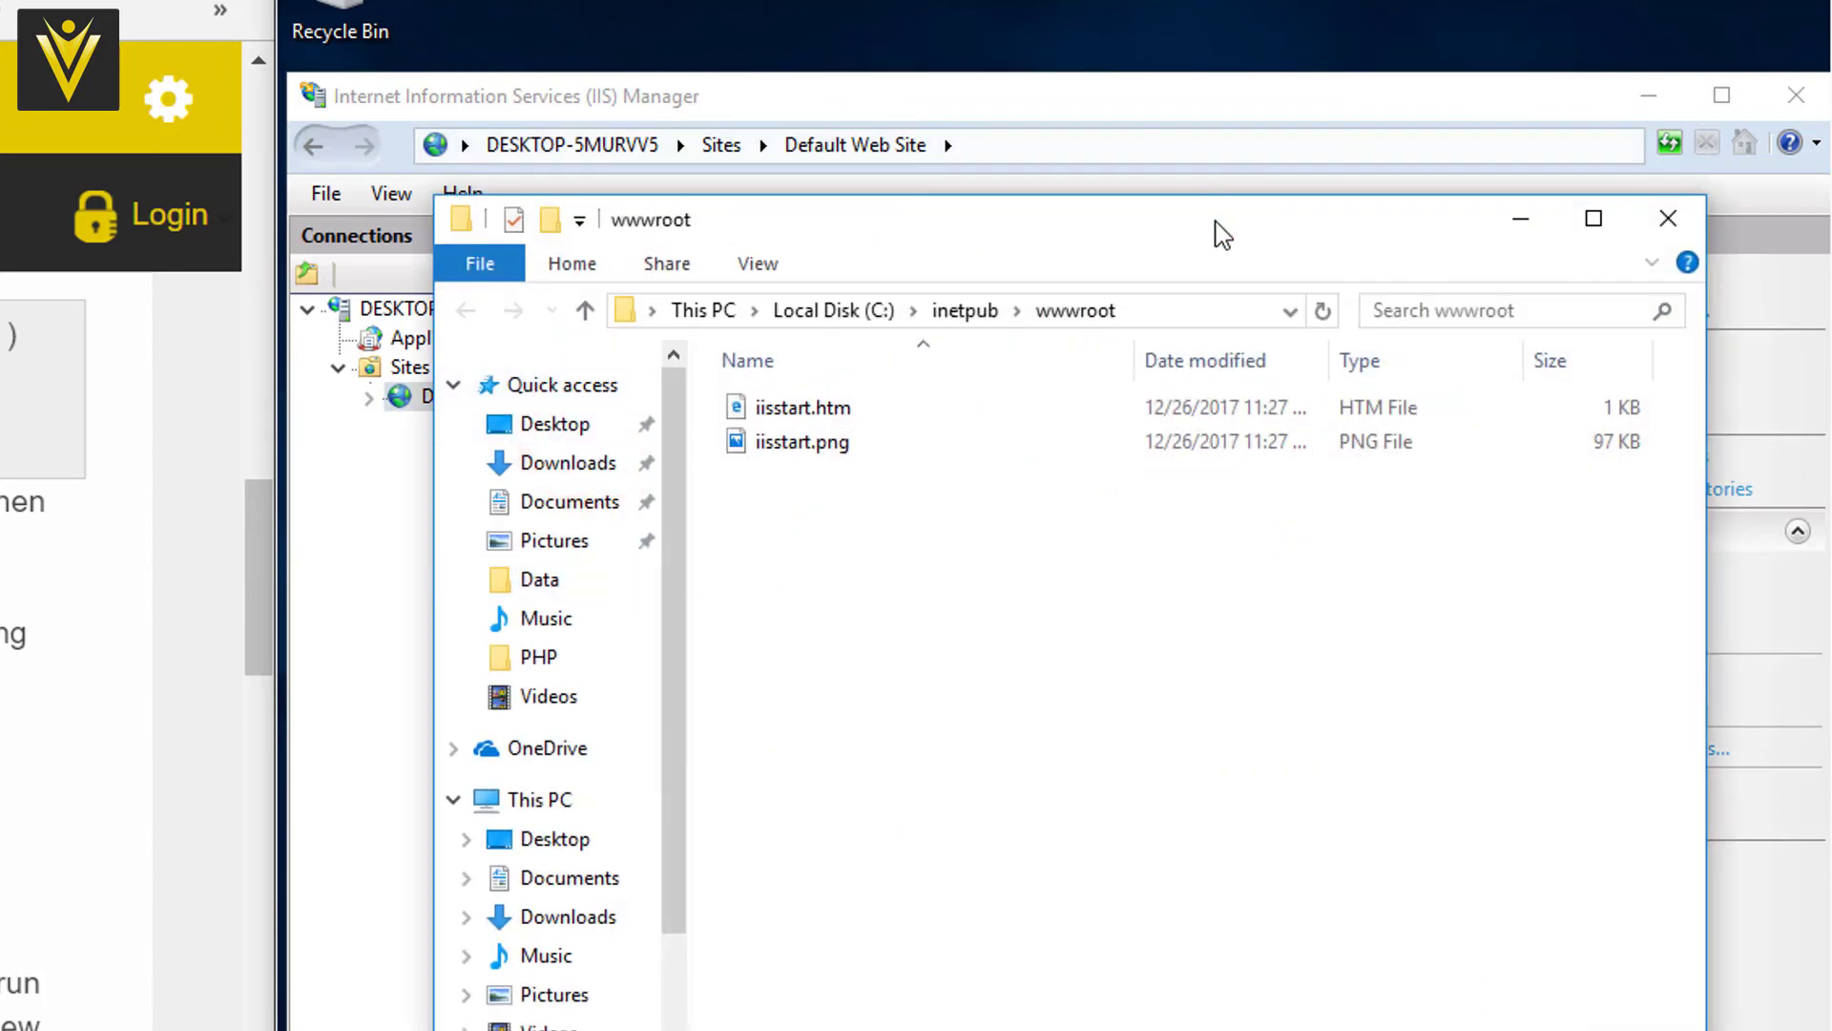
{"action": "left_click", "coordinate": [1194, 311]}
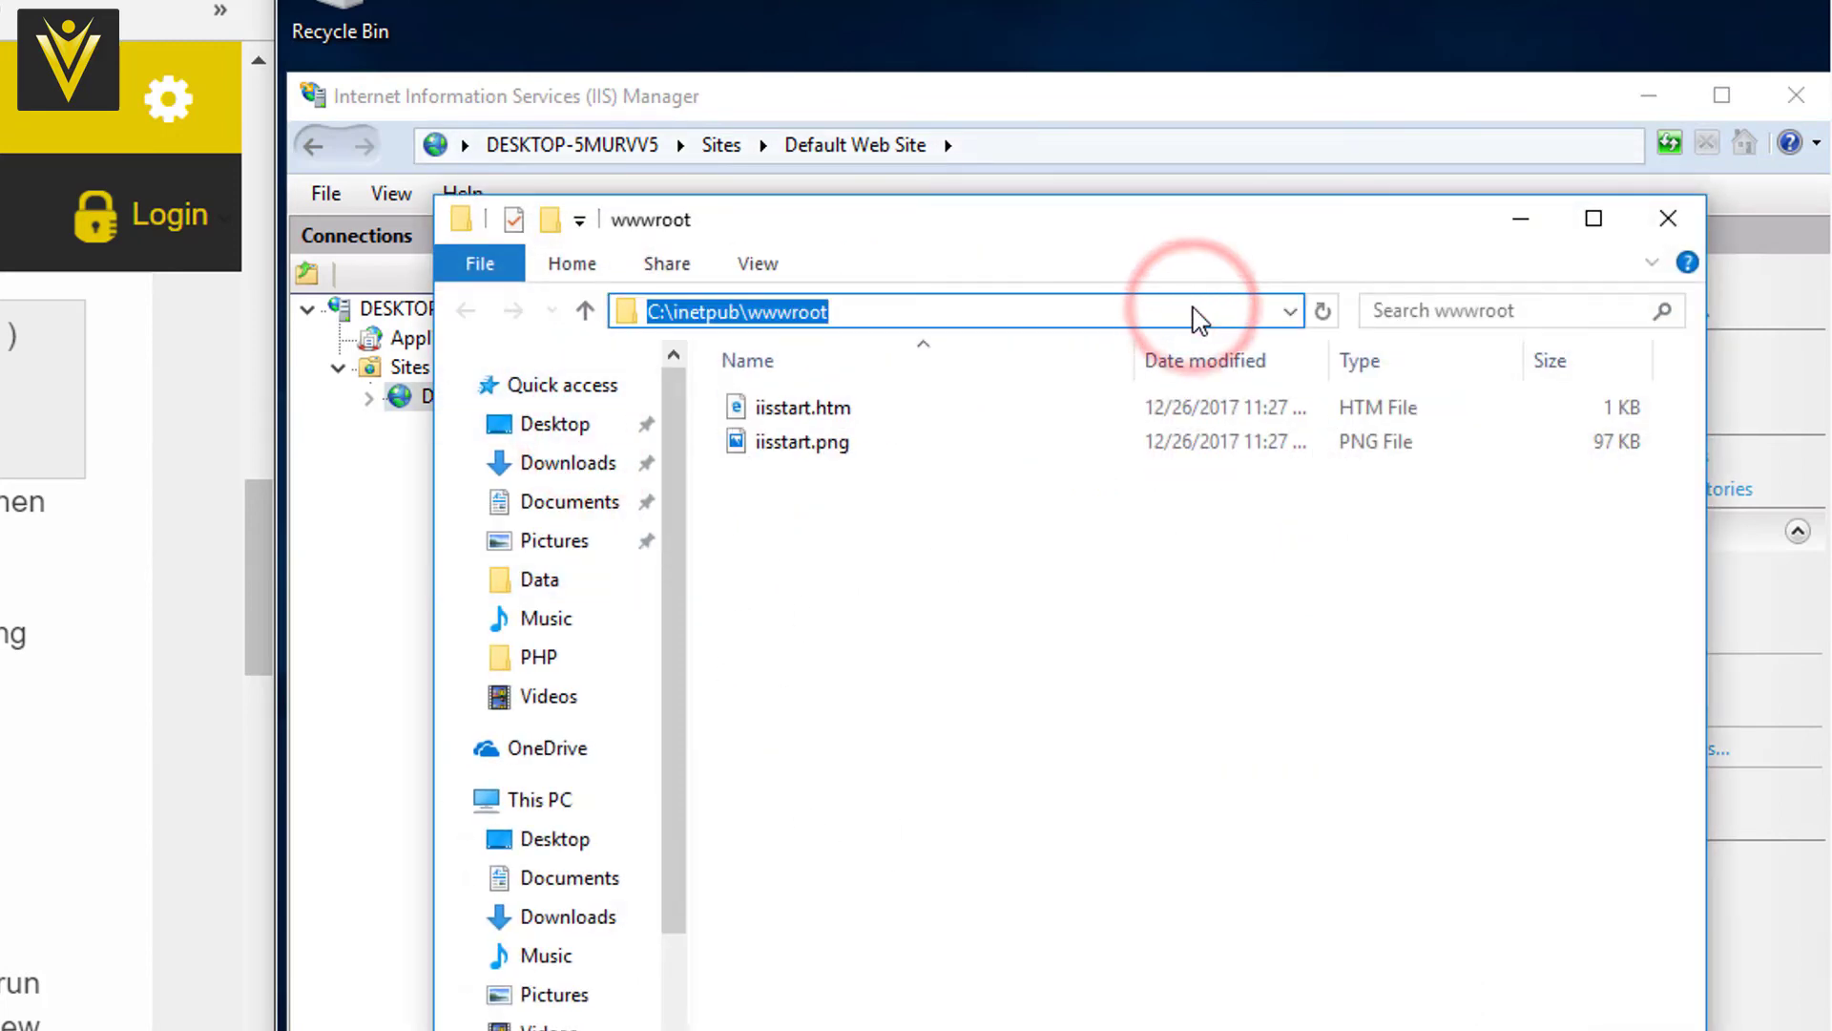
{"action": "right_click", "coordinate": [1097, 829]}
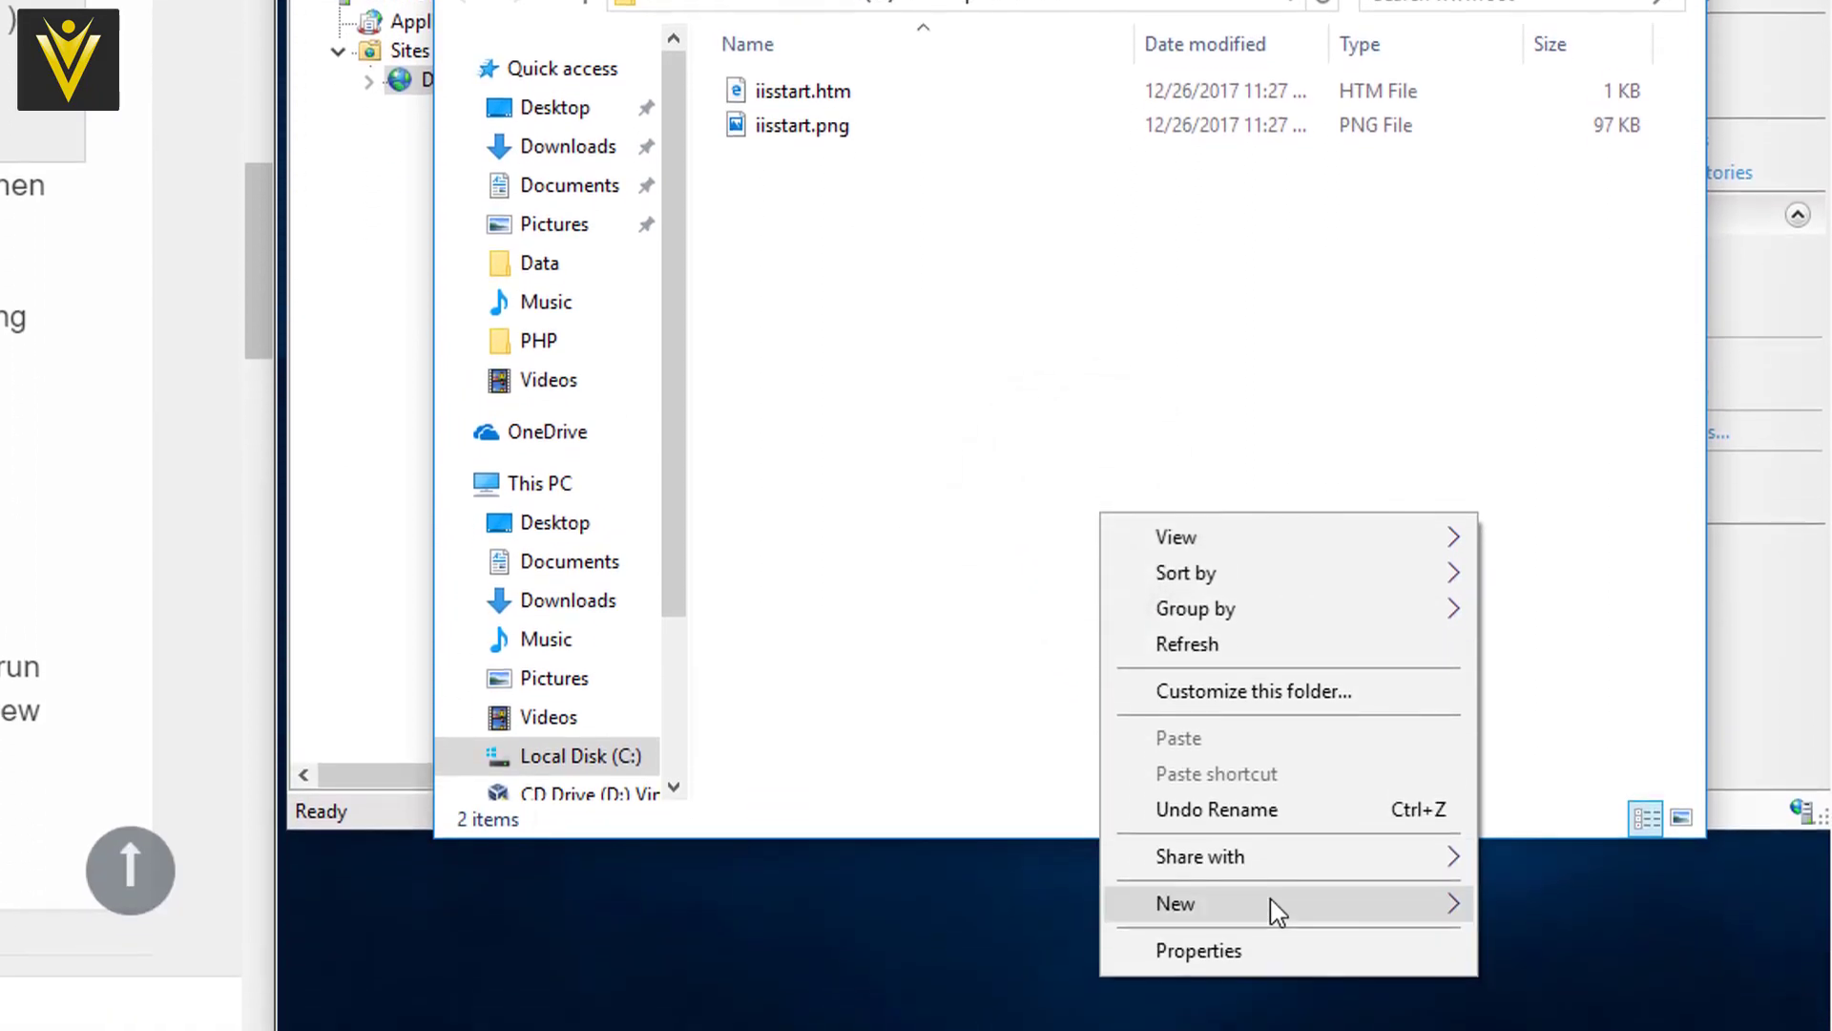
{"action": "left_click", "coordinate": [1272, 988]}
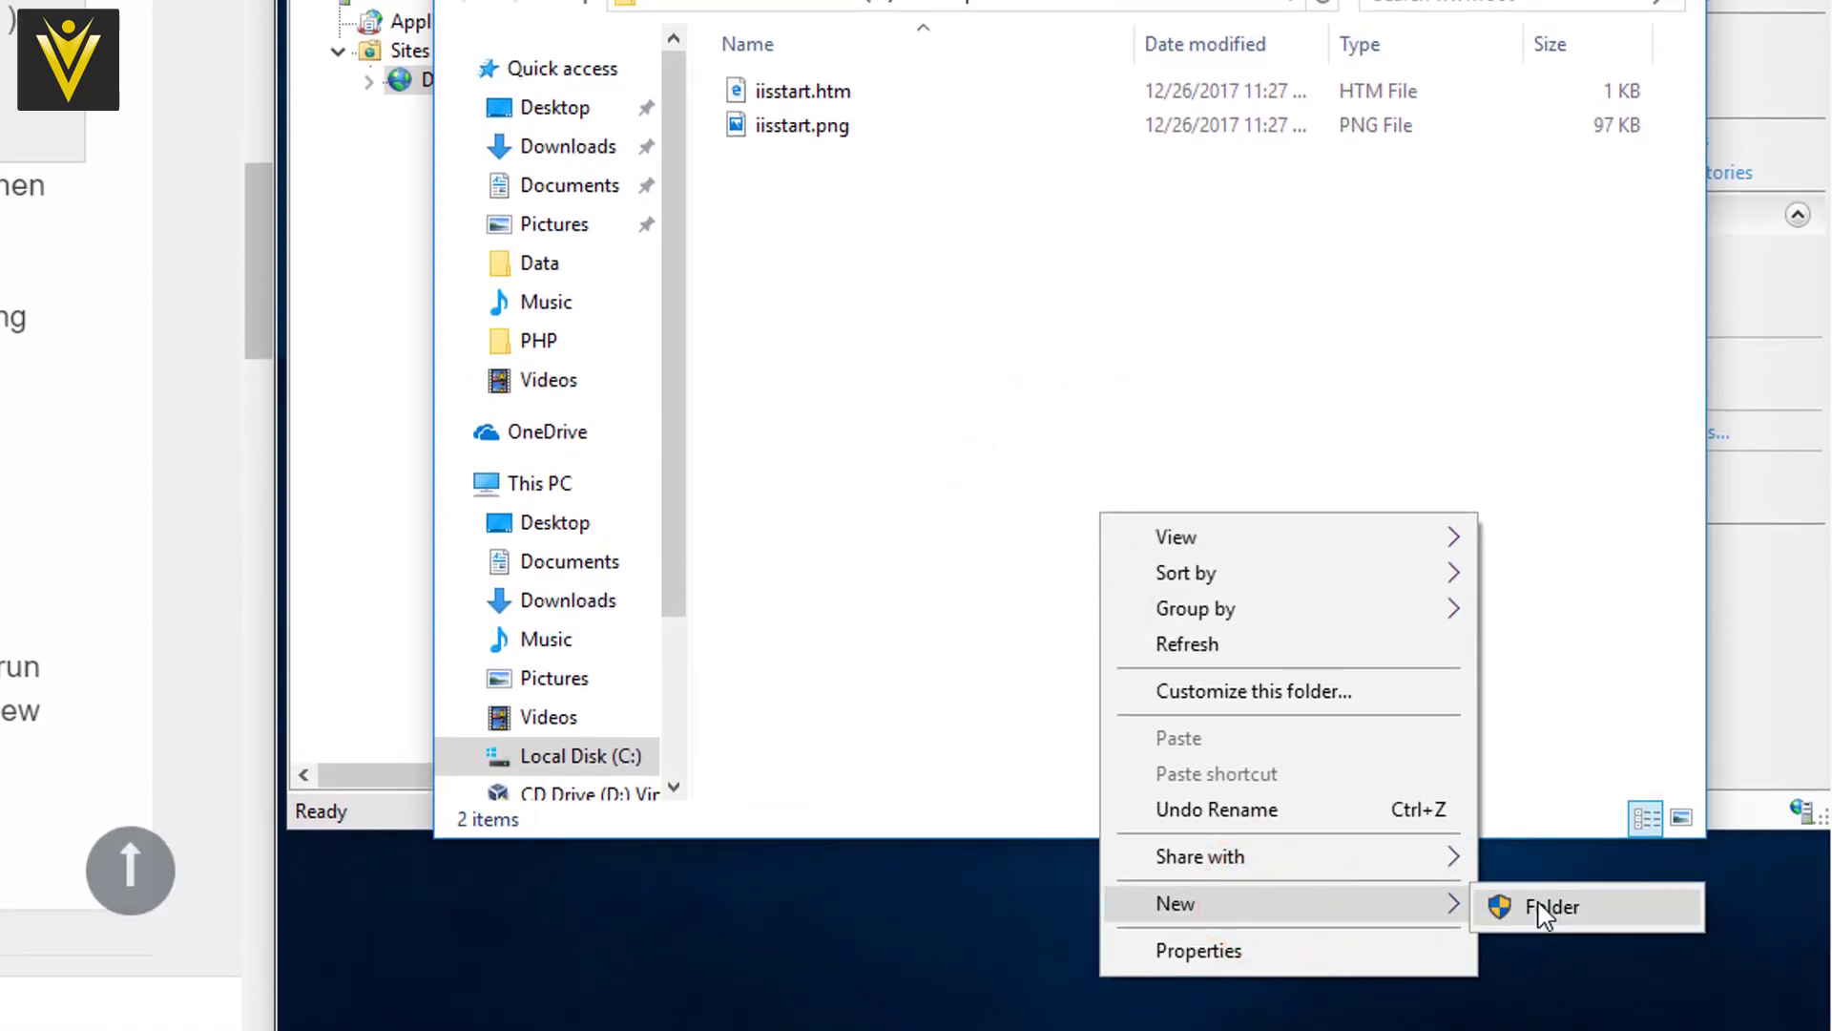
{"action": "left_click", "coordinate": [883, 601]}
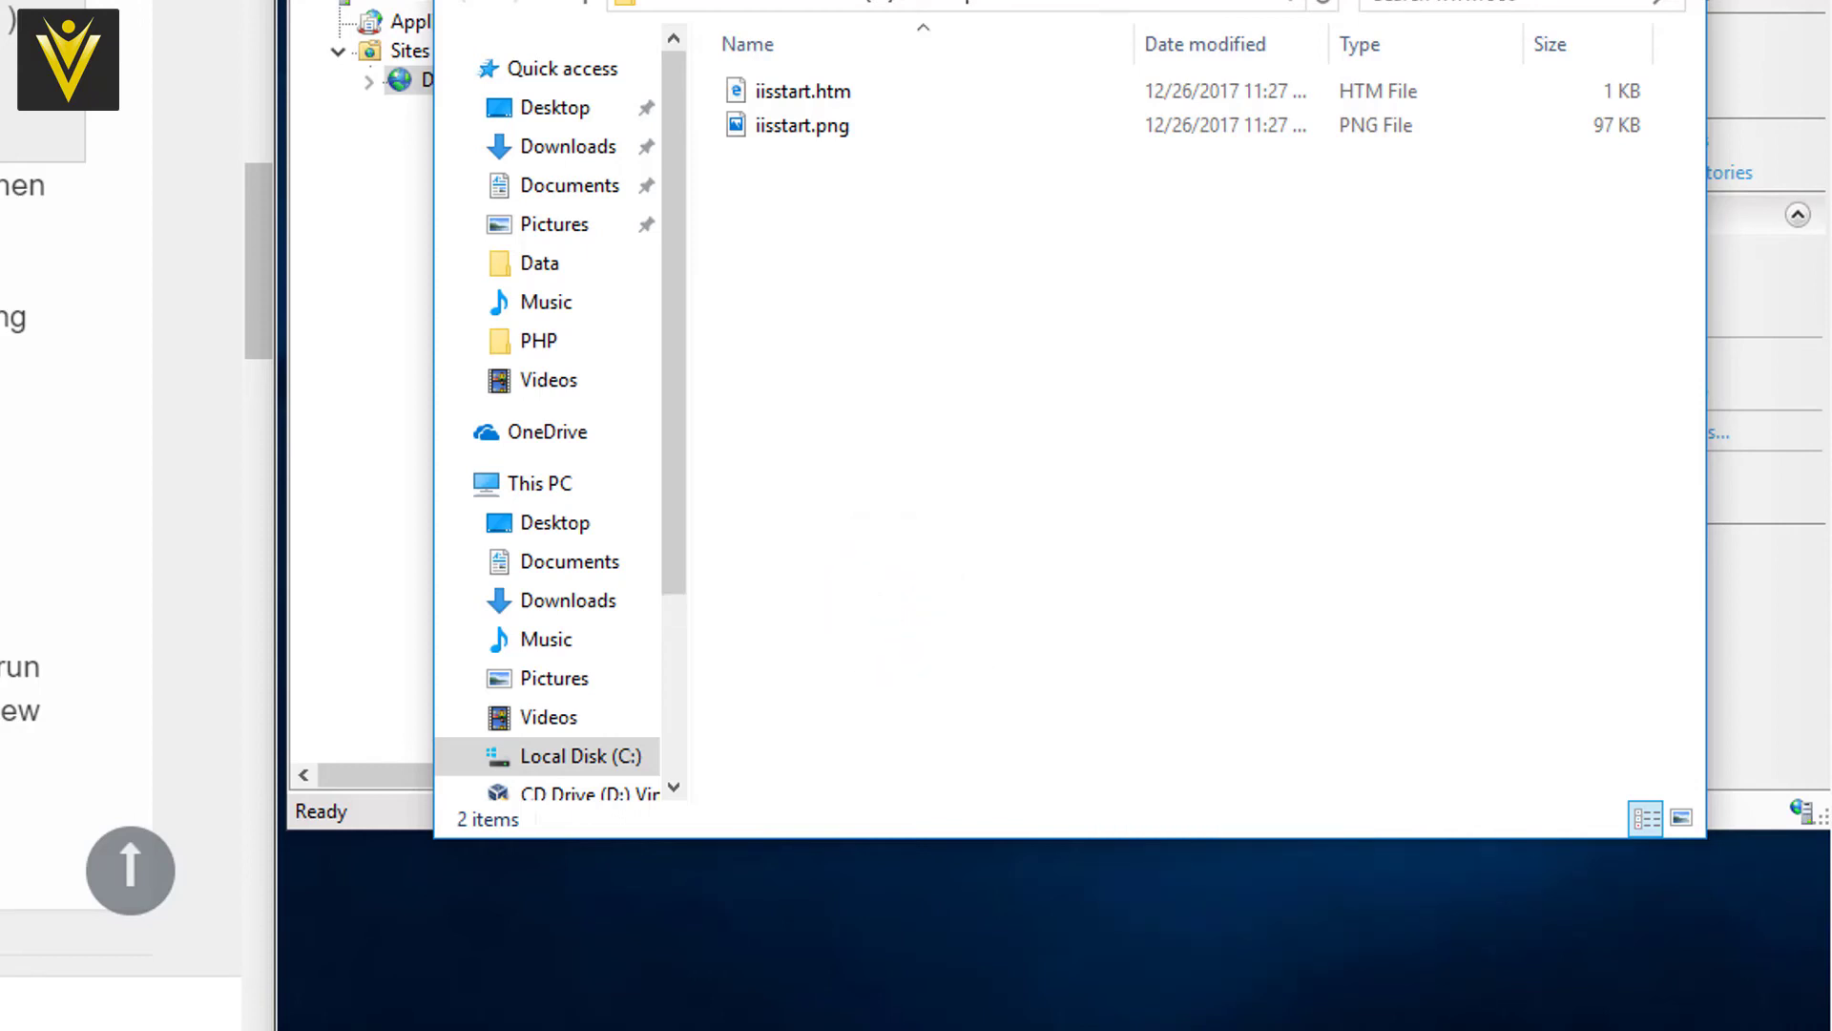
Search for Notepad and run it as administrator, approving the elevation request.
{"action": "left_click", "coordinate": [307, 933]}
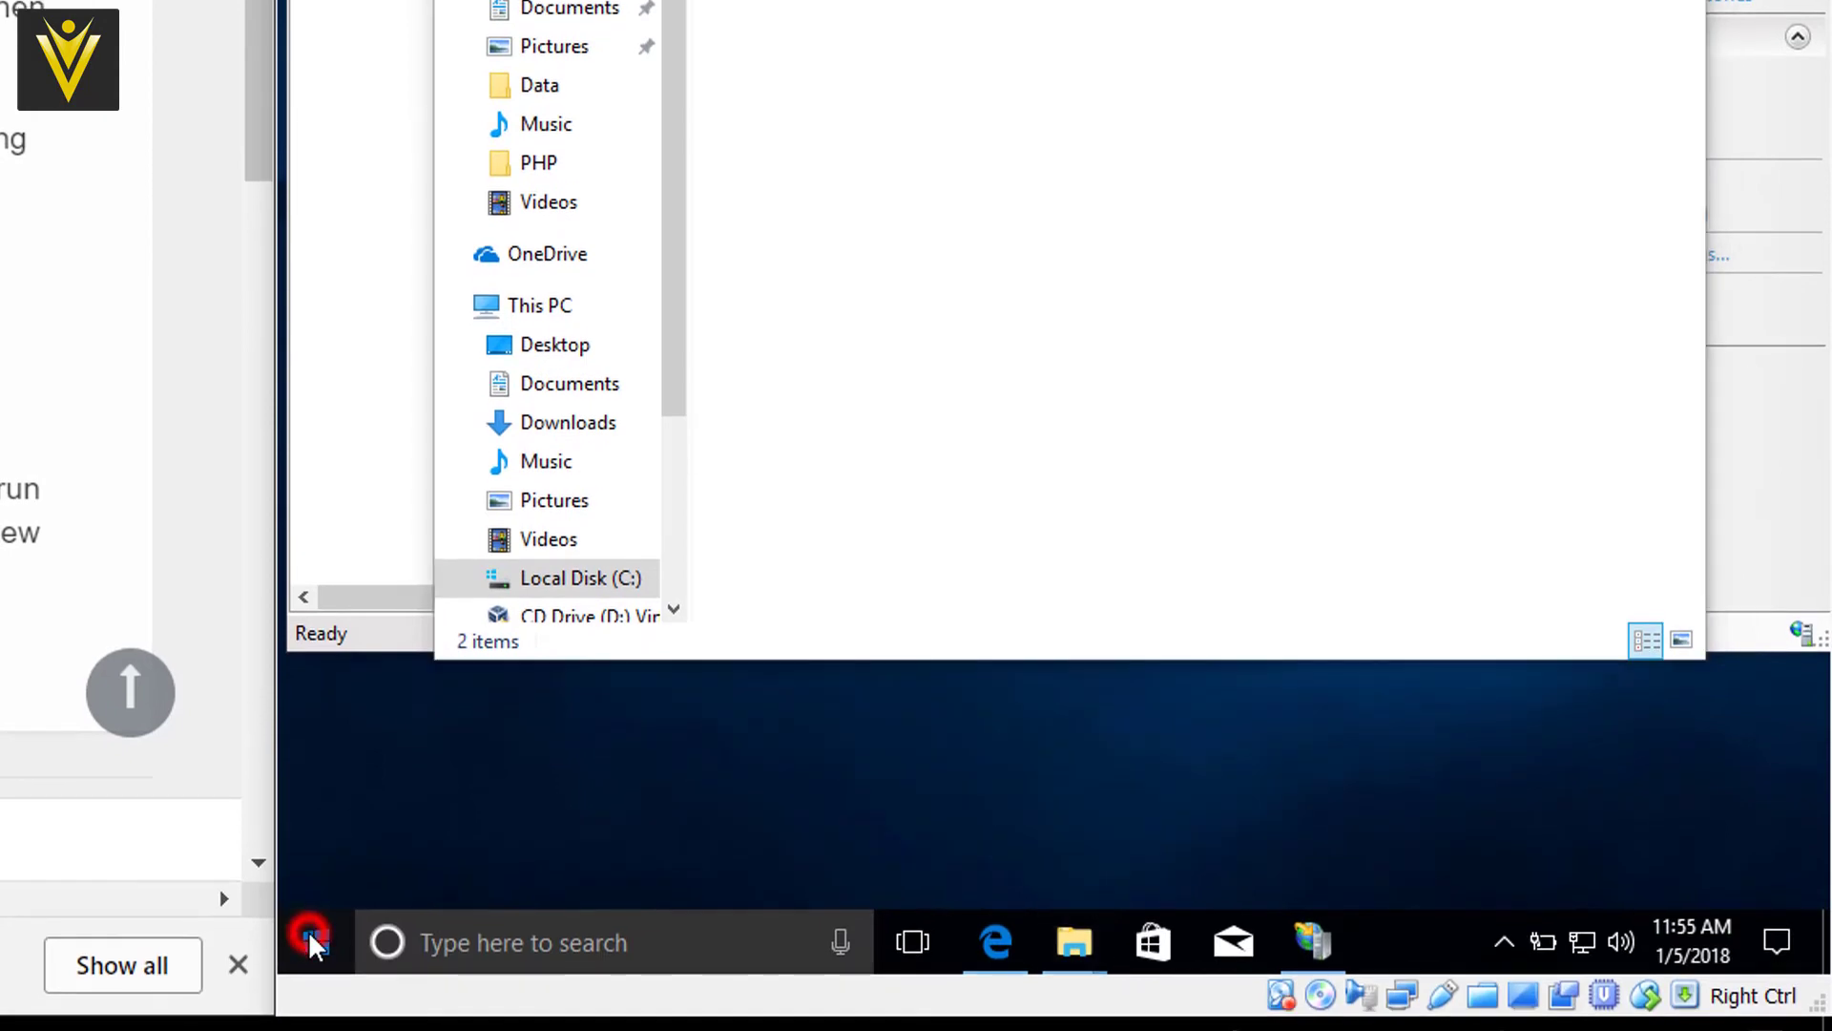
{"action": "type", "text": "n"}
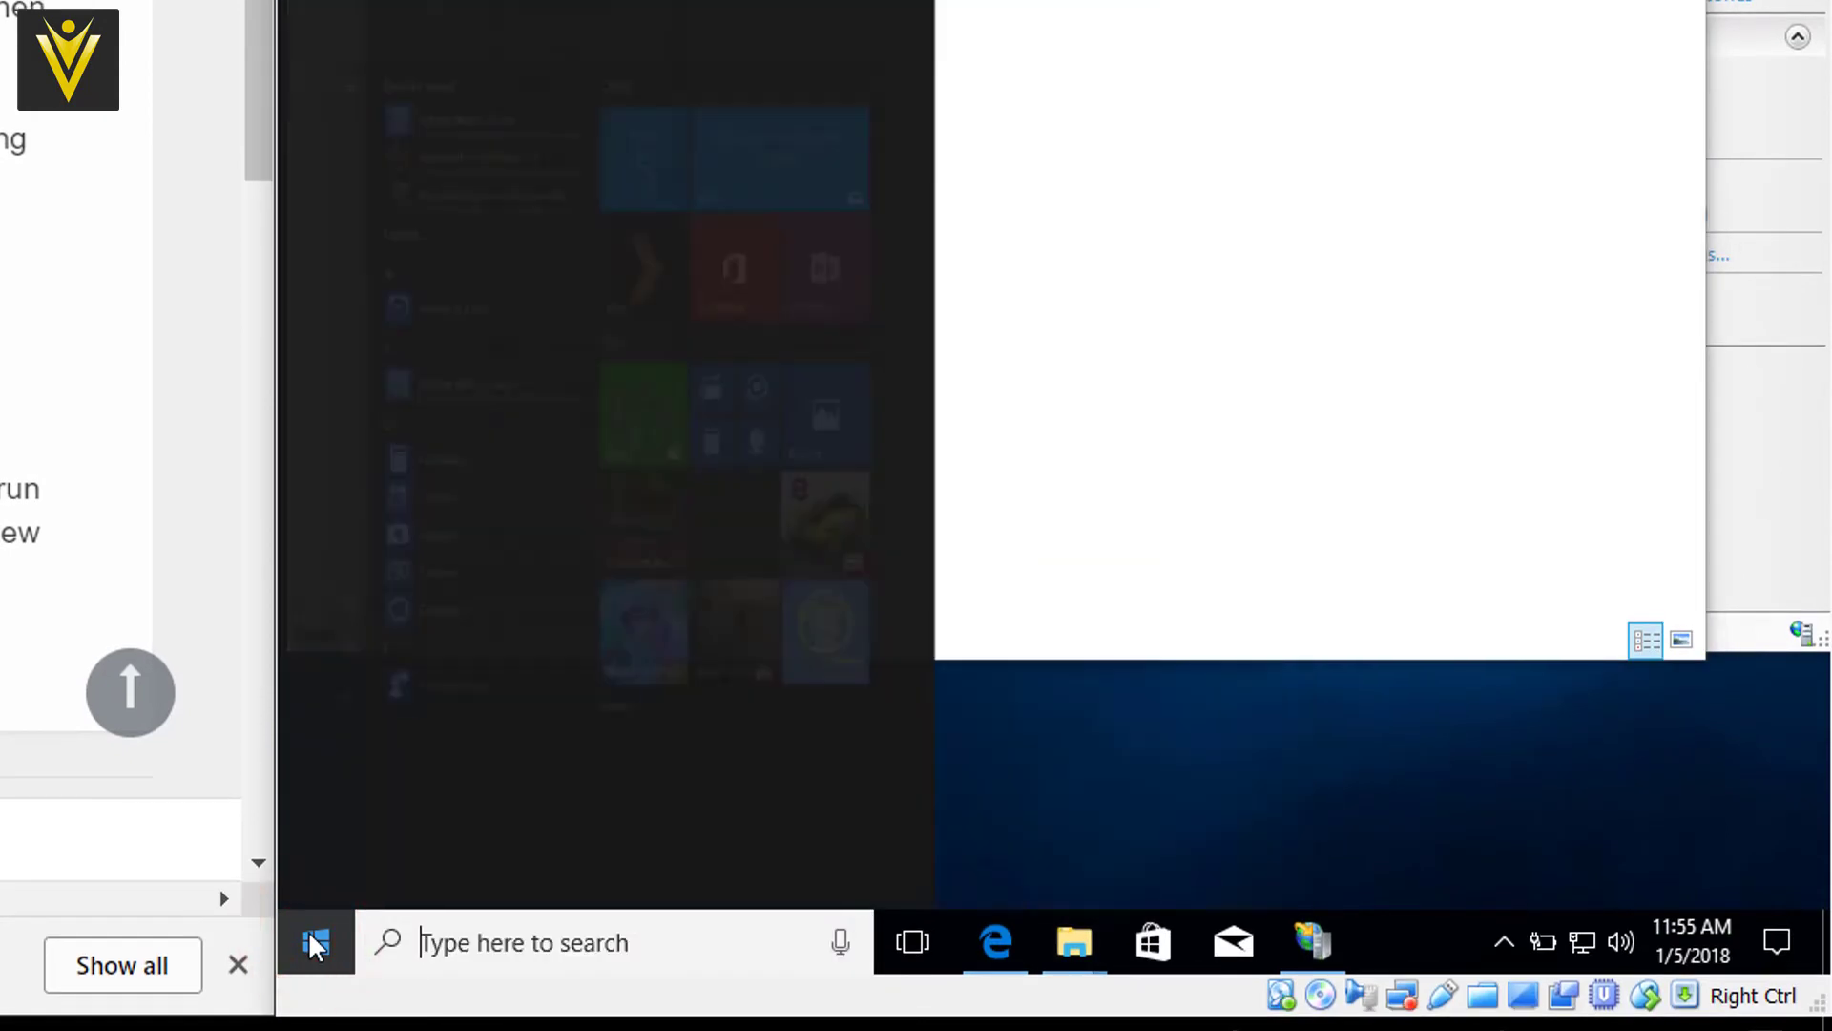
{"action": "type", "text": "otepad"}
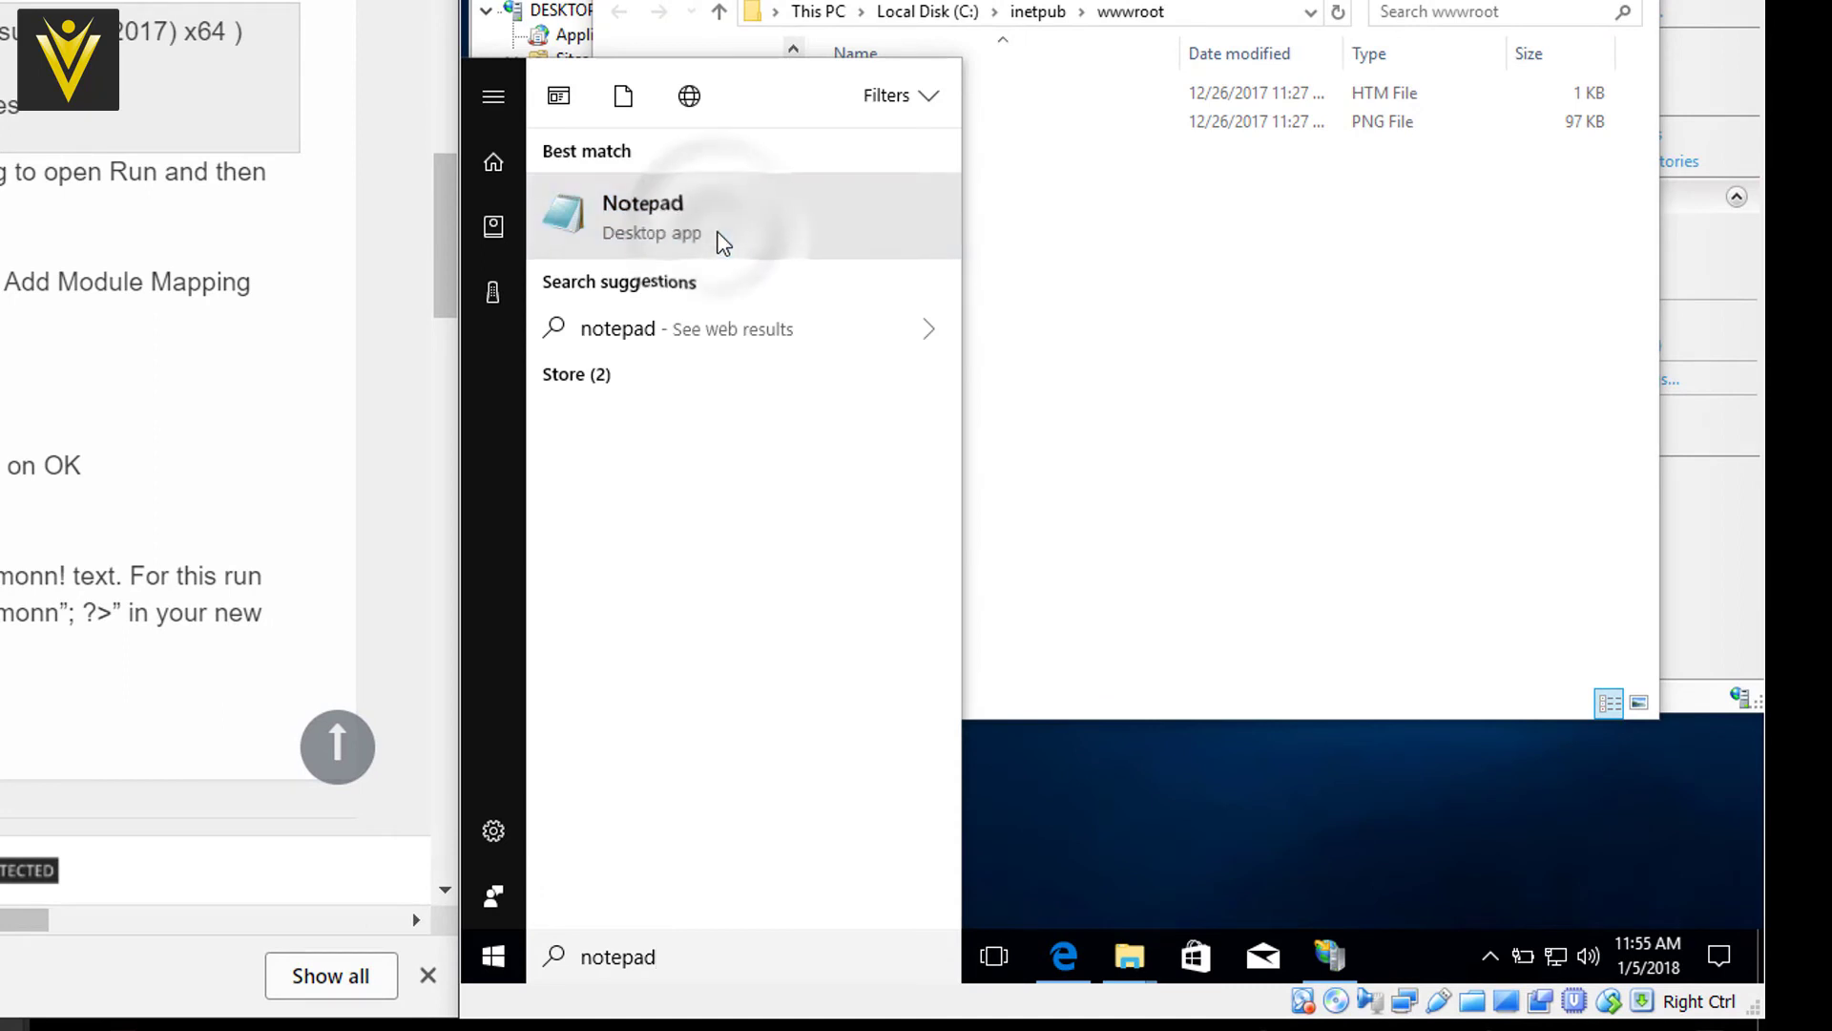
{"action": "right_click", "coordinate": [717, 234]}
{"action": "left_click", "coordinate": [711, 263]}
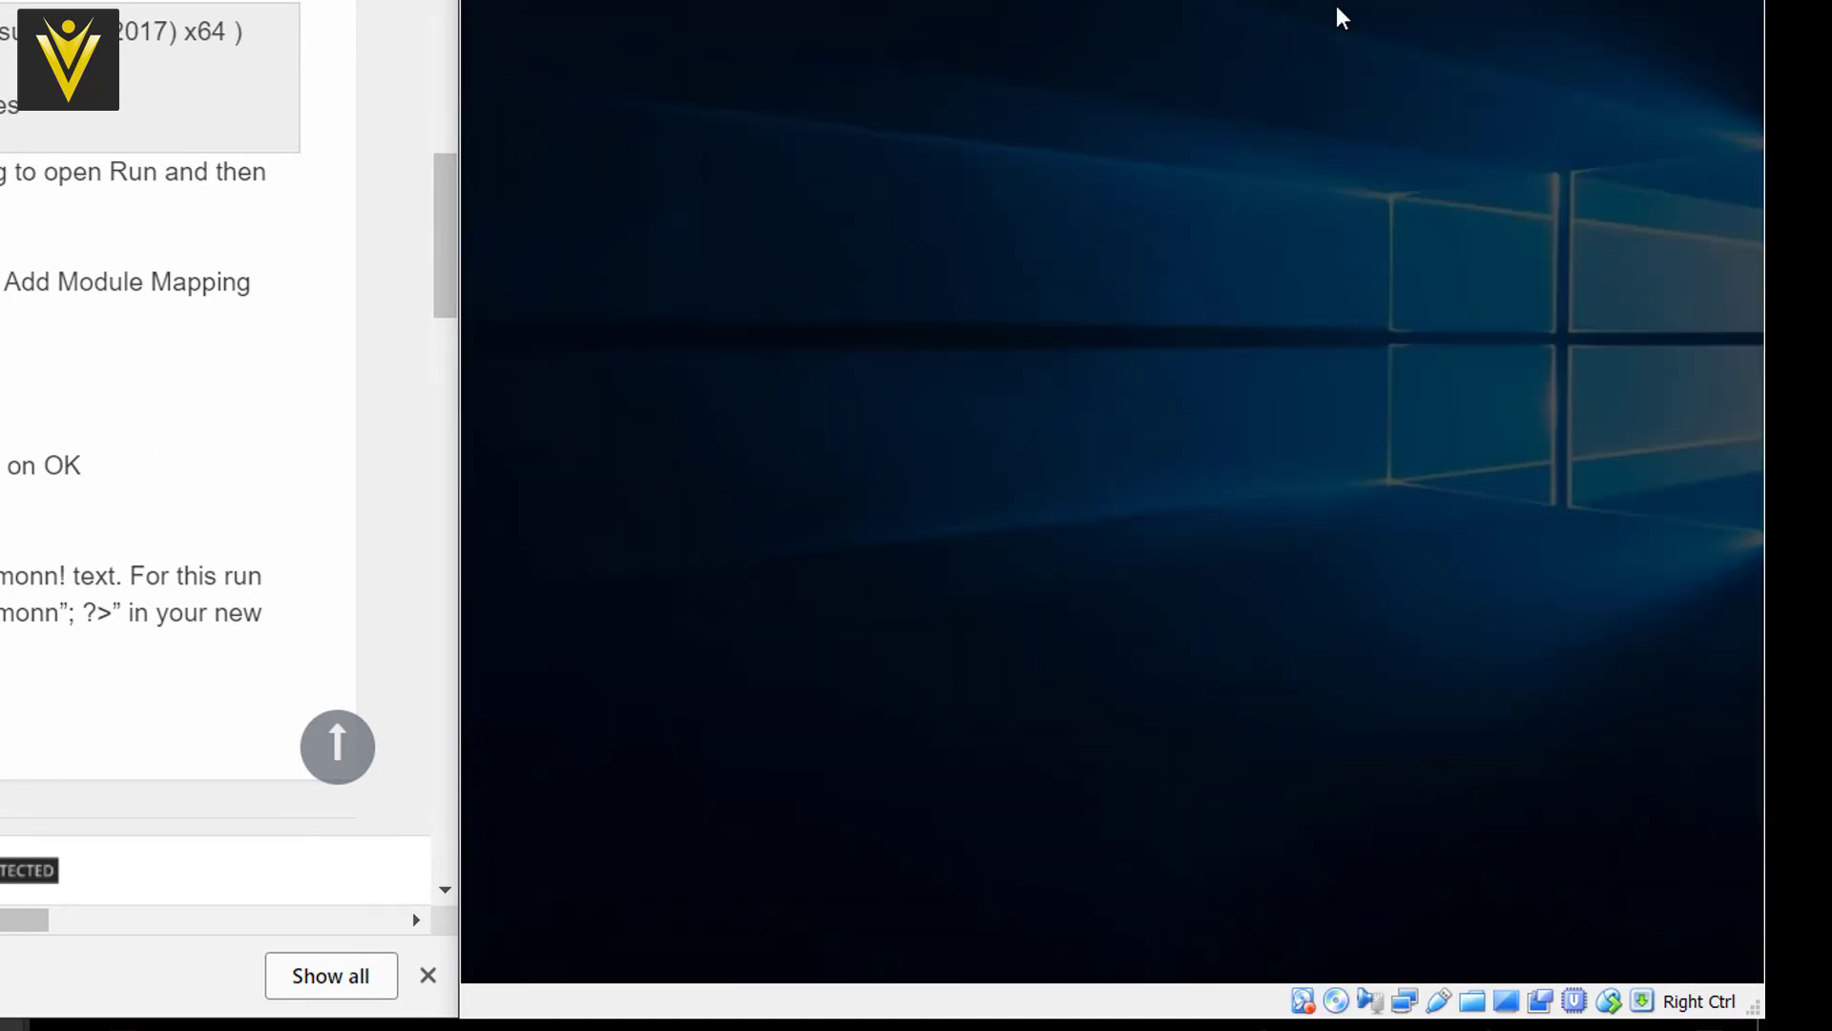
{"action": "left_click", "coordinate": [1060, 515]}
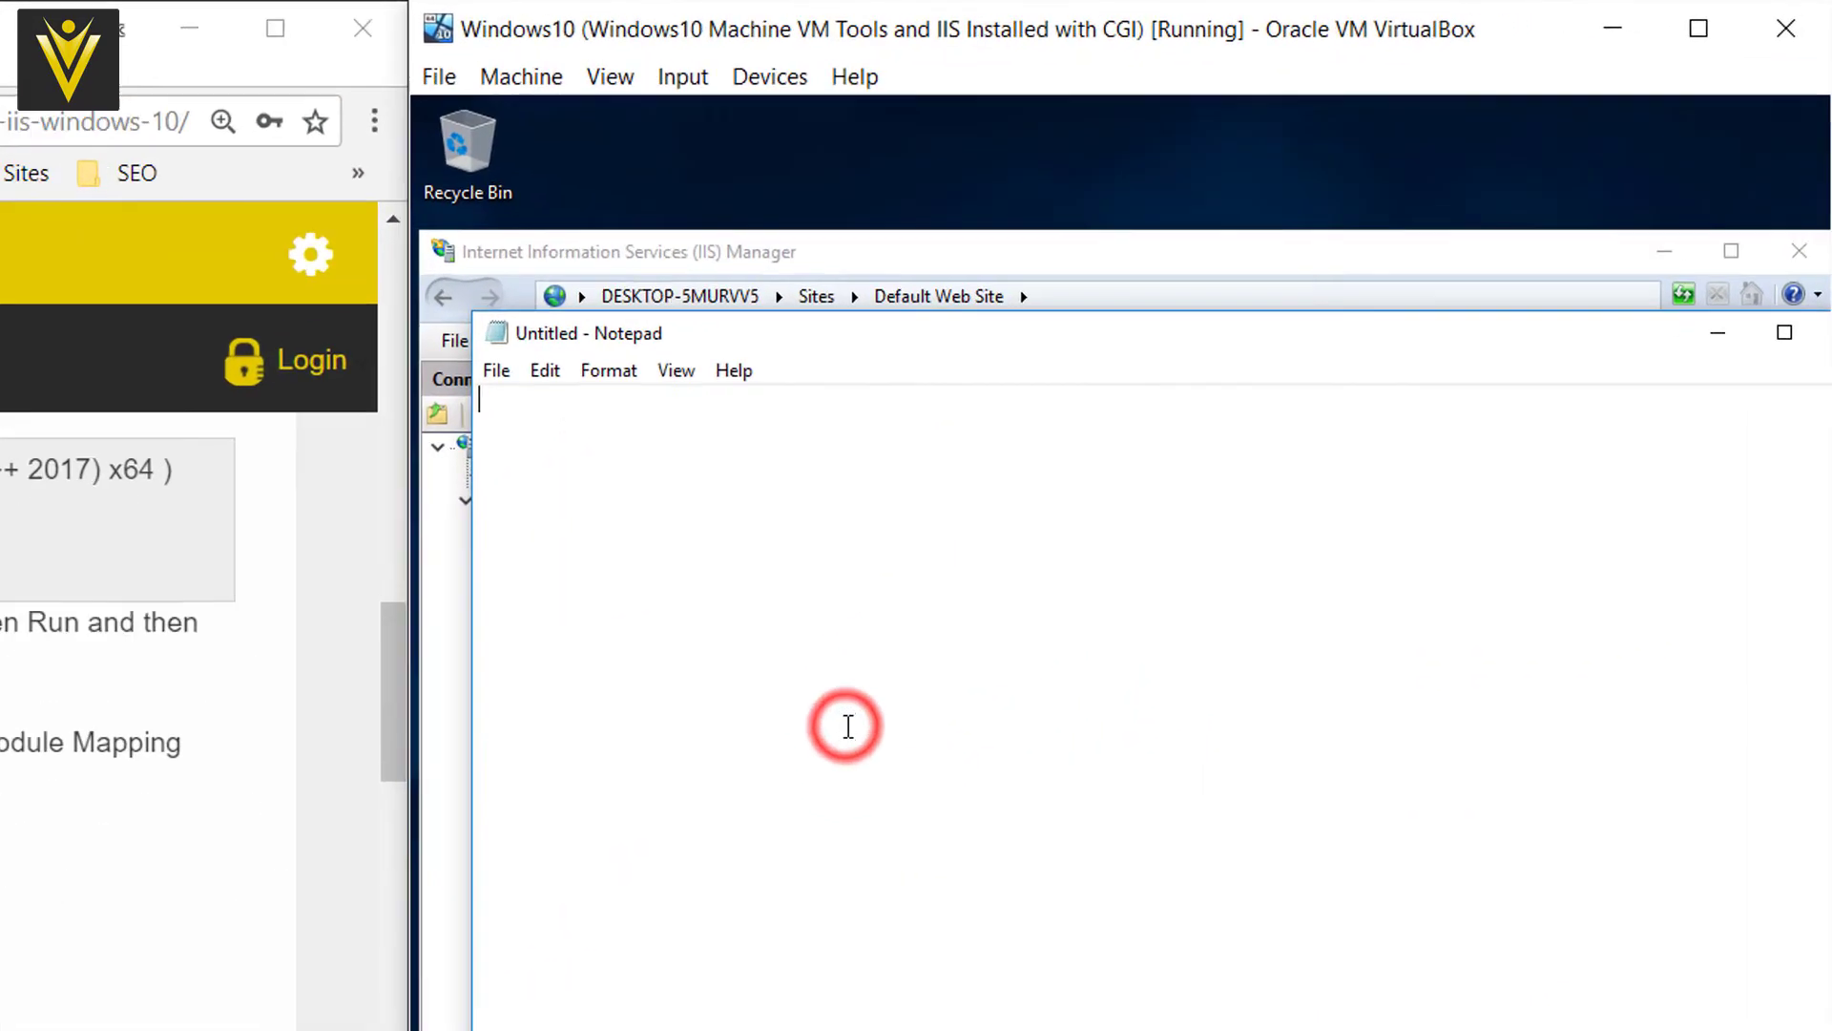
Fill the new Notepad file with the article's sample code line <?php echo “Hello, vLemonn”; ?>.
{"action": "type", "text": "<?p"}
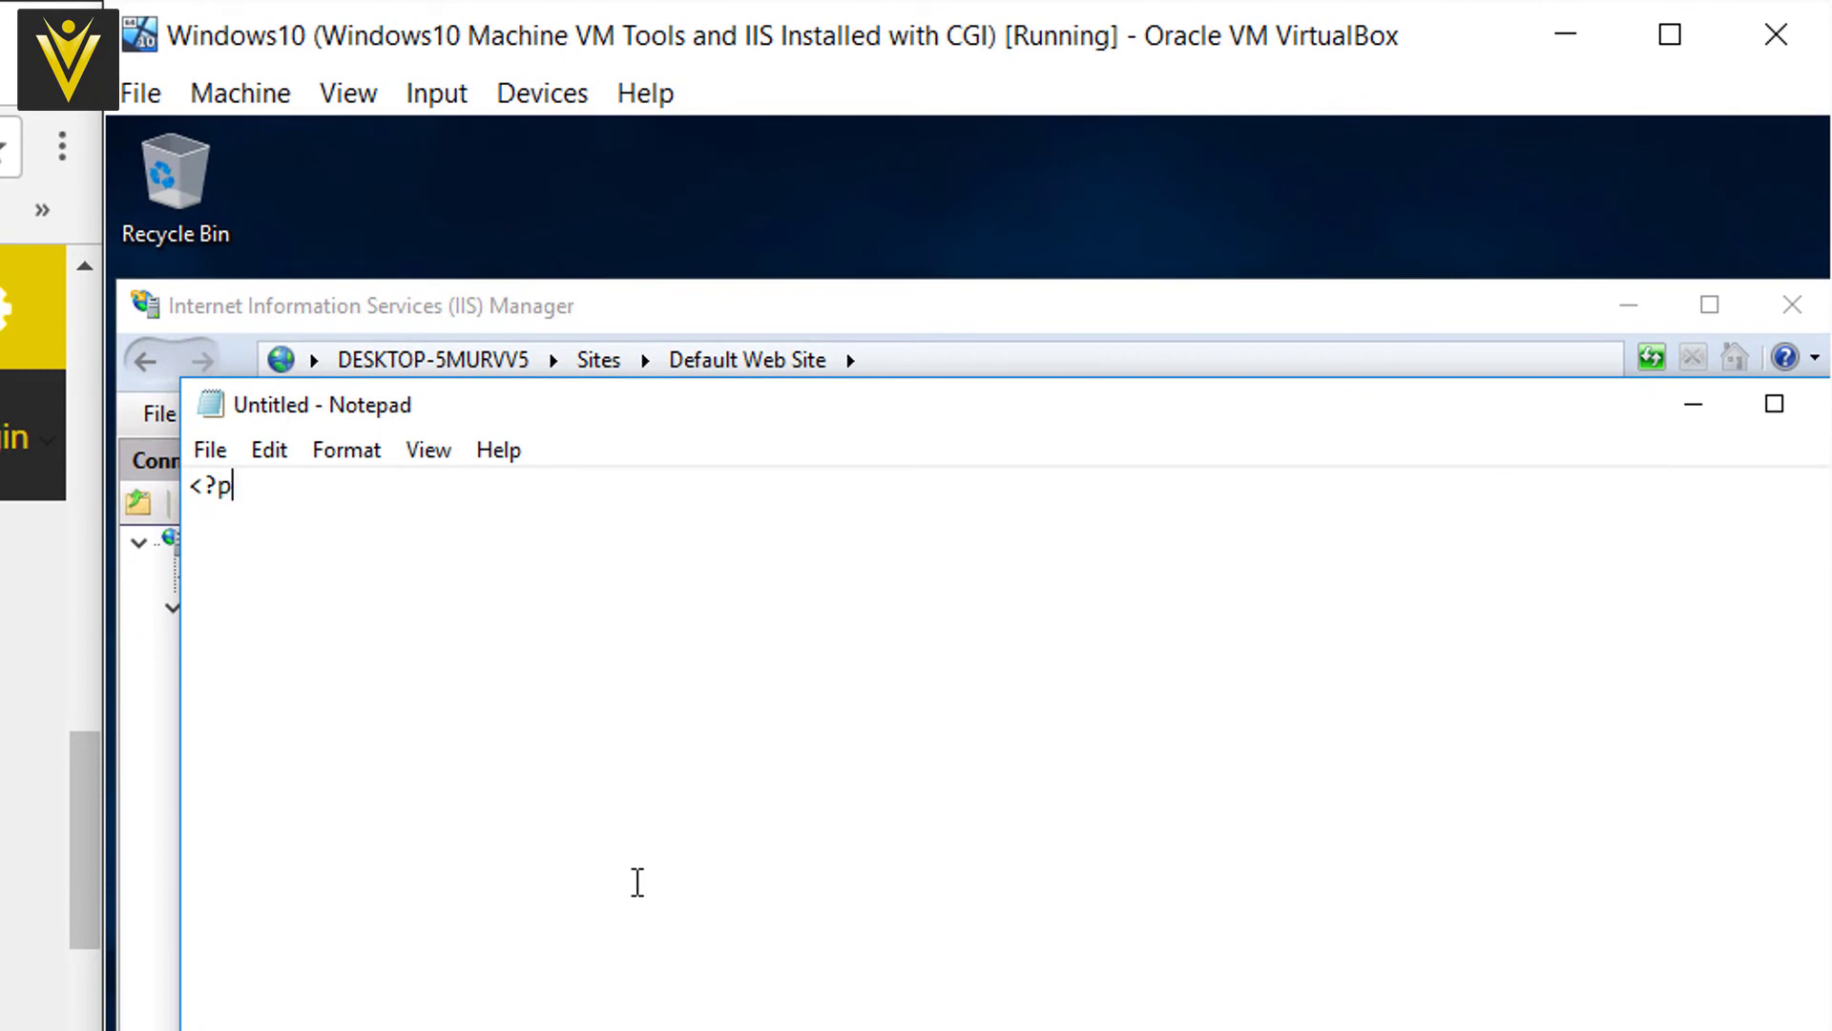
{"action": "type", "text": "hp"}
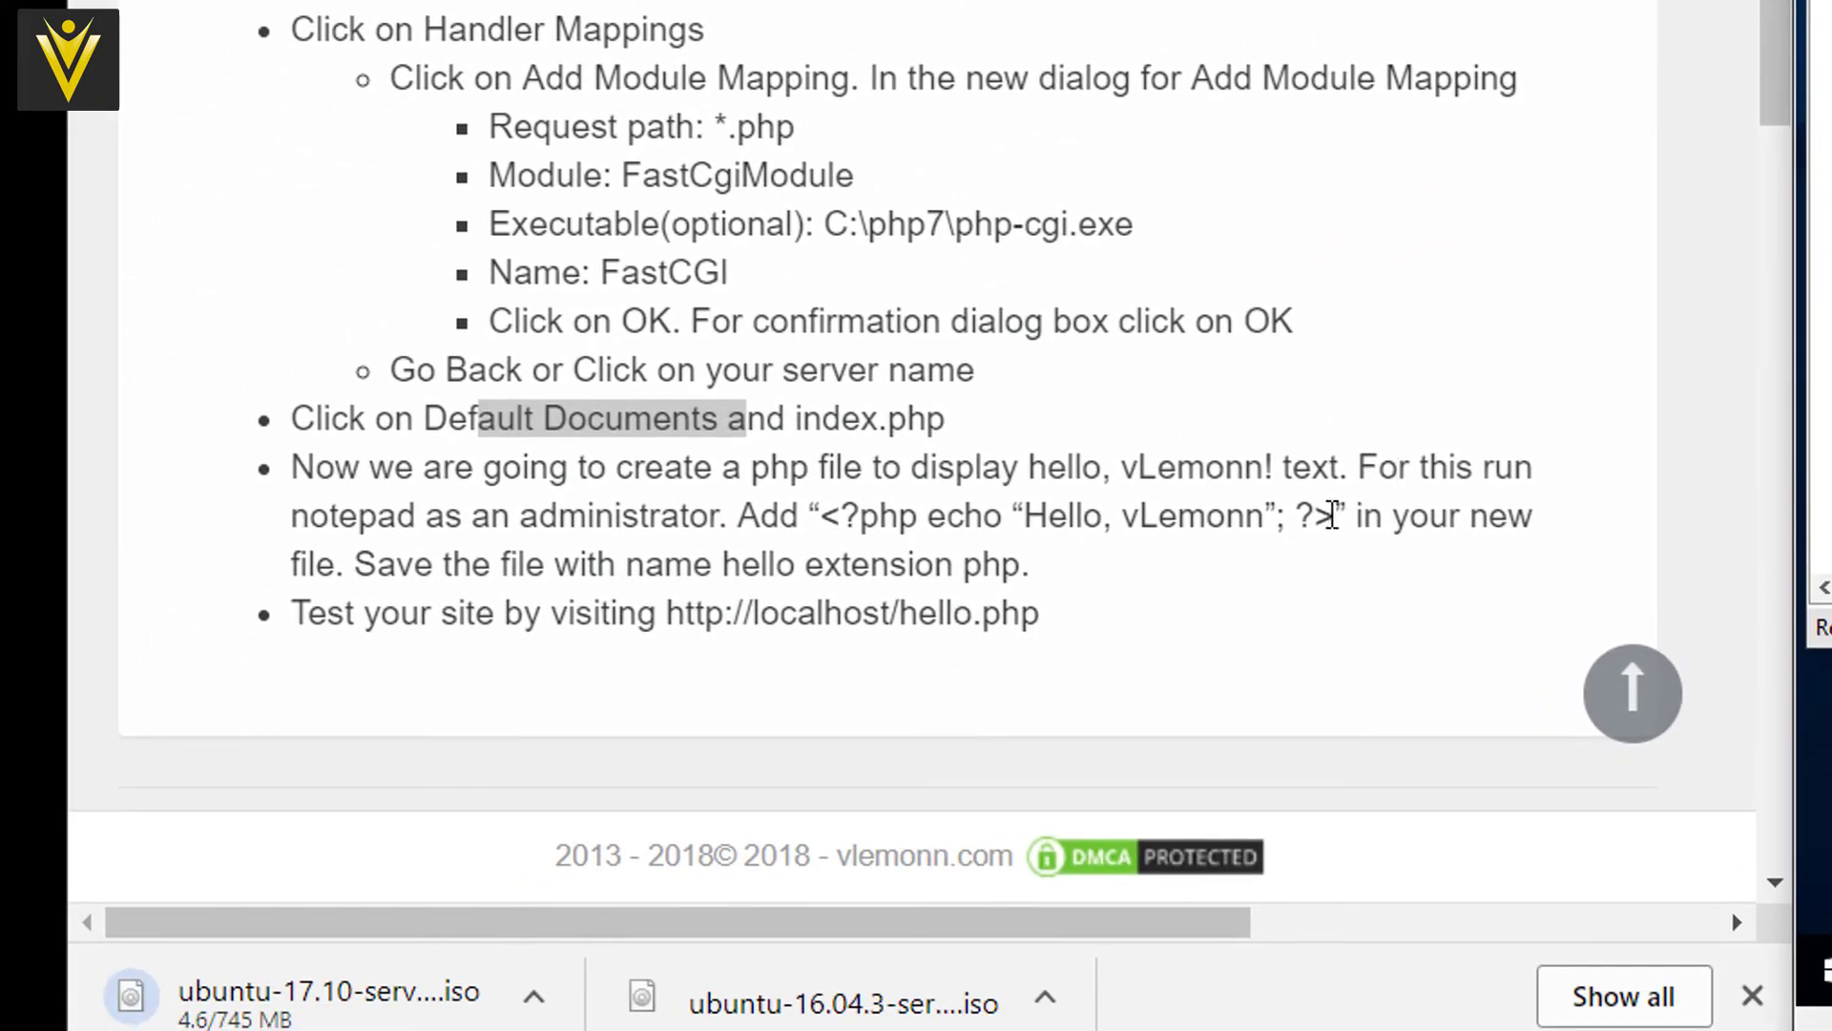
{"action": "left_click_drag", "start_coordinate": [1334, 516], "coordinate": [835, 518]}
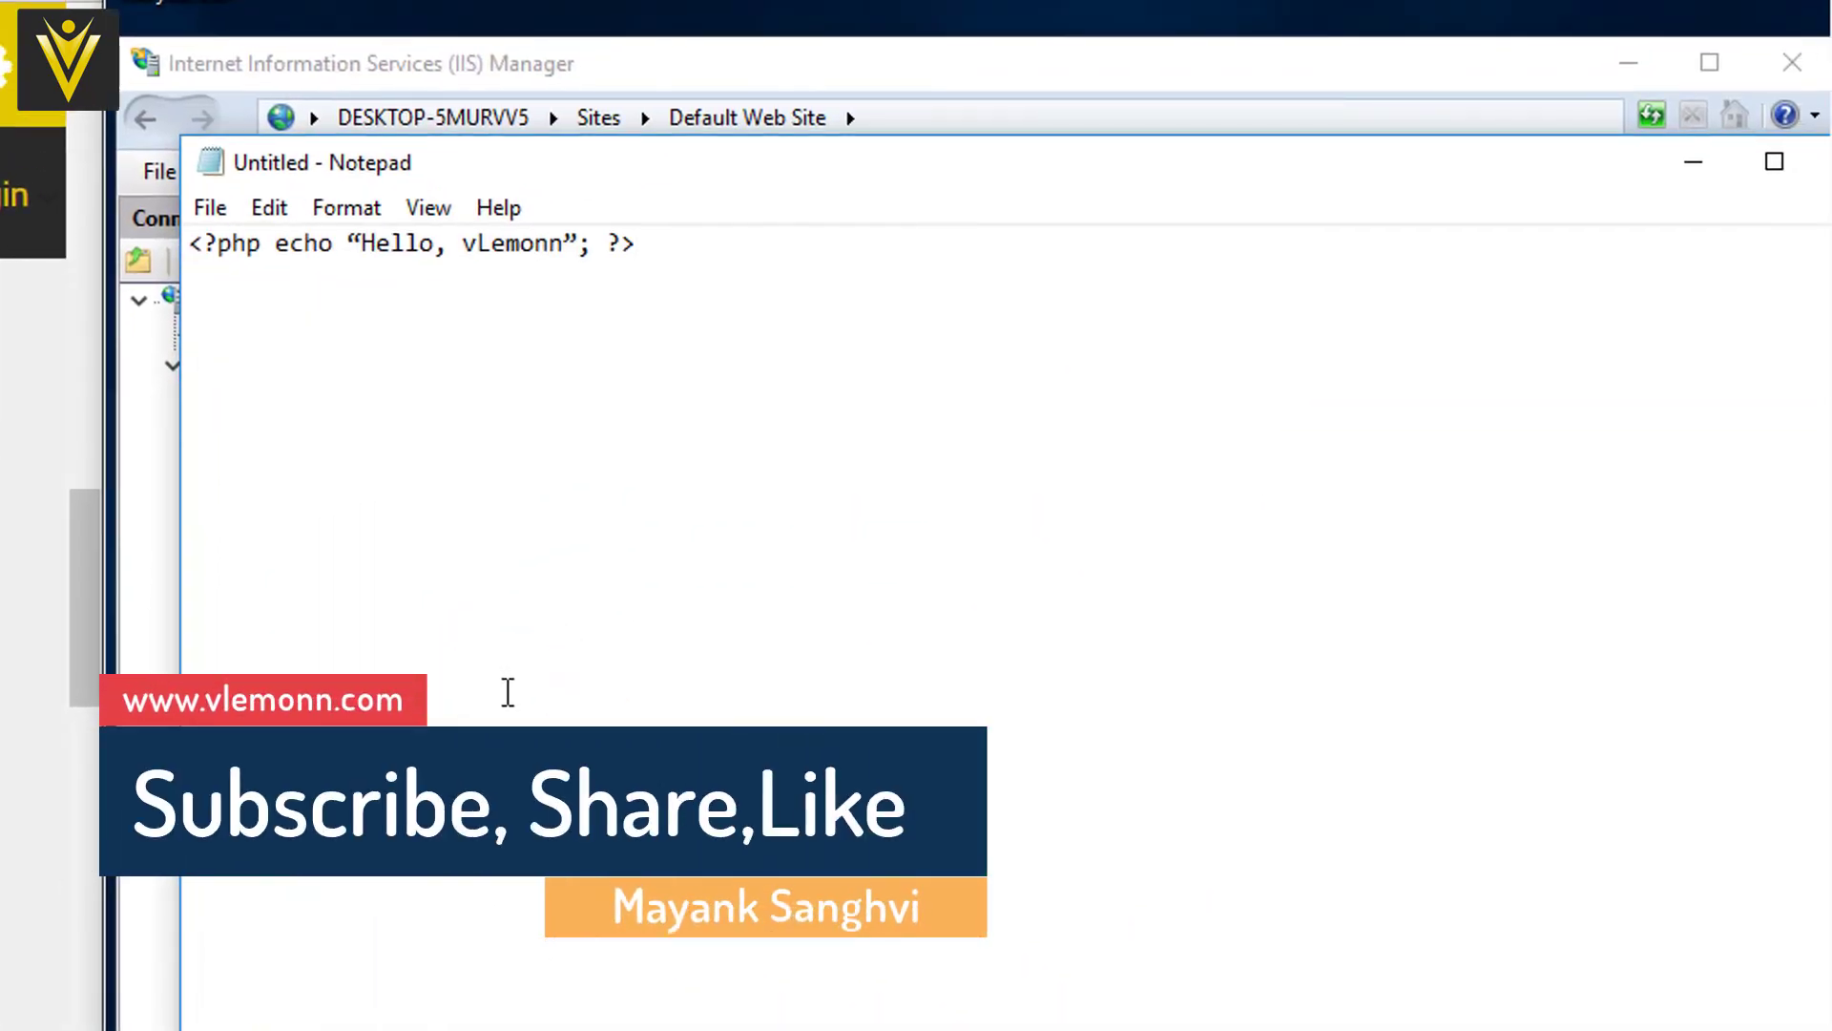
Replace the curly quotation marks around Hello, vLemonn with straight double quotes.
{"action": "key", "text": "Left"}
{"action": "key", "text": "Left"}
{"action": "key", "text": "Left"}
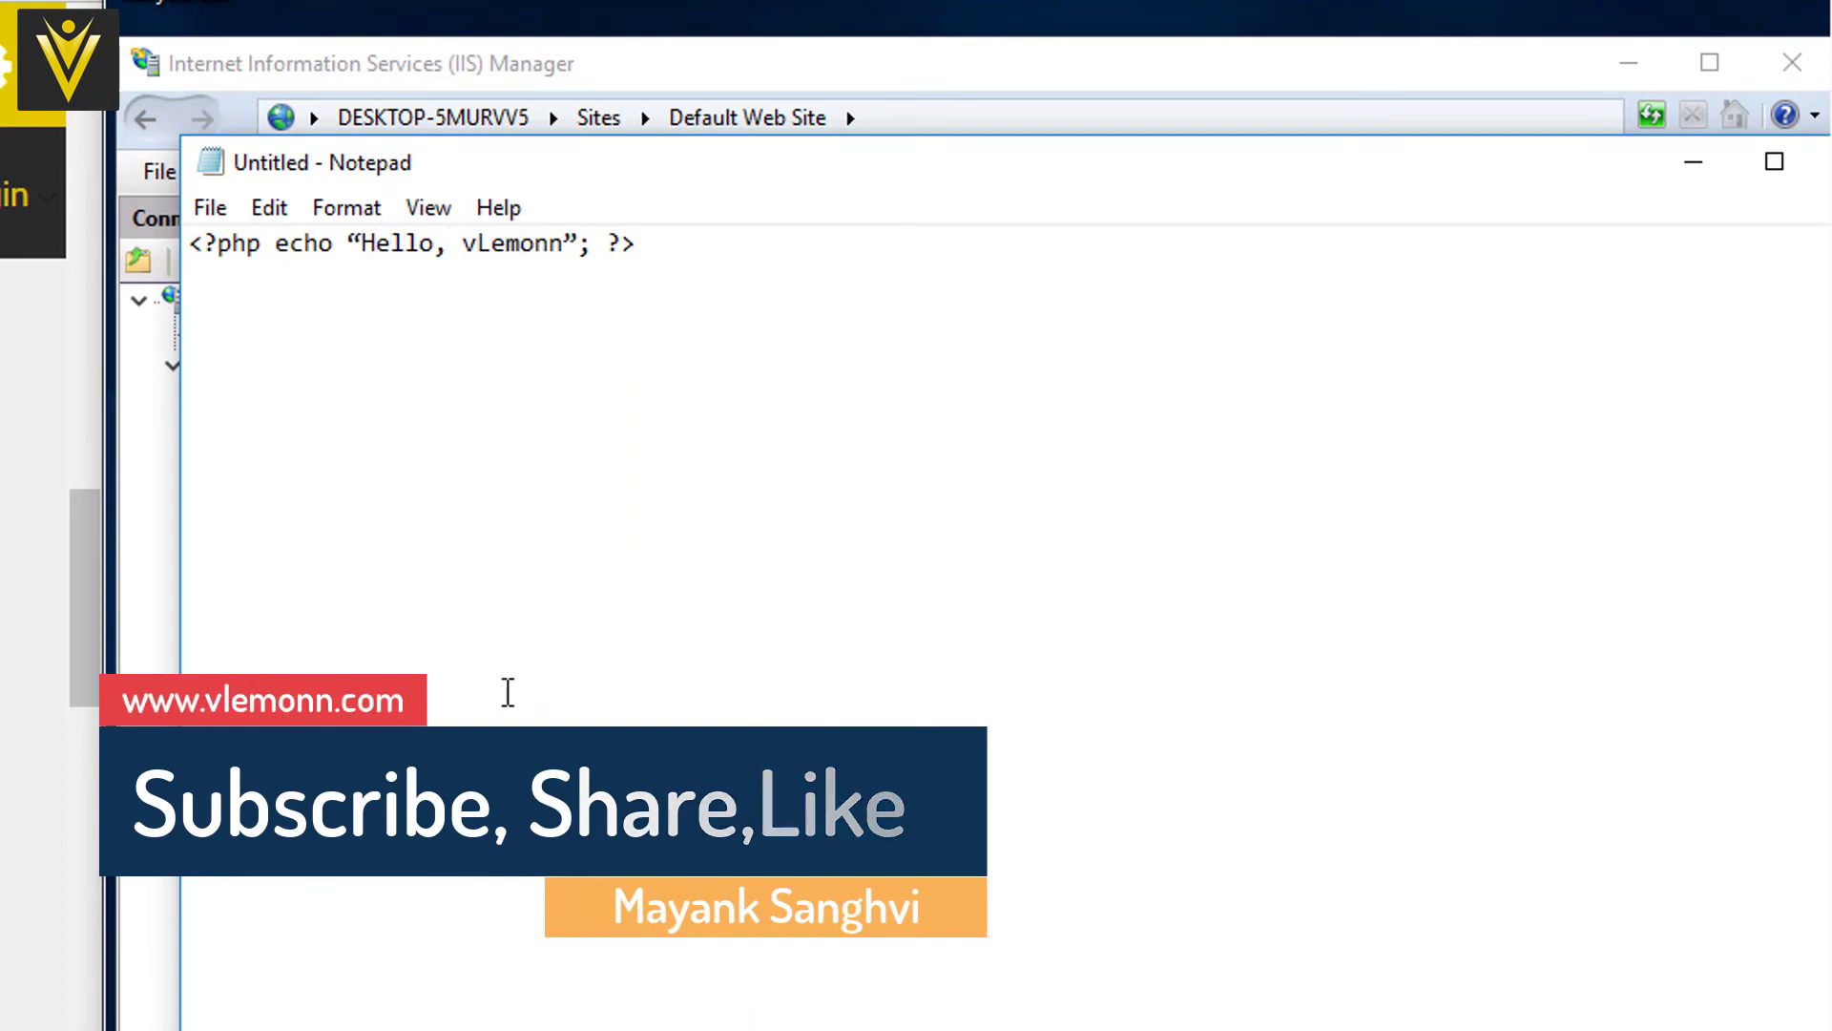
{"action": "key", "text": "BackSpace"}
{"action": "type", "text": "\""}
{"action": "key", "text": "Right"}
{"action": "key", "text": "Right"}
{"action": "key", "text": "Right"}
{"action": "key", "text": "Right"}
{"action": "key", "text": "Right"}
{"action": "key", "text": "Right"}
{"action": "key", "text": "Right"}
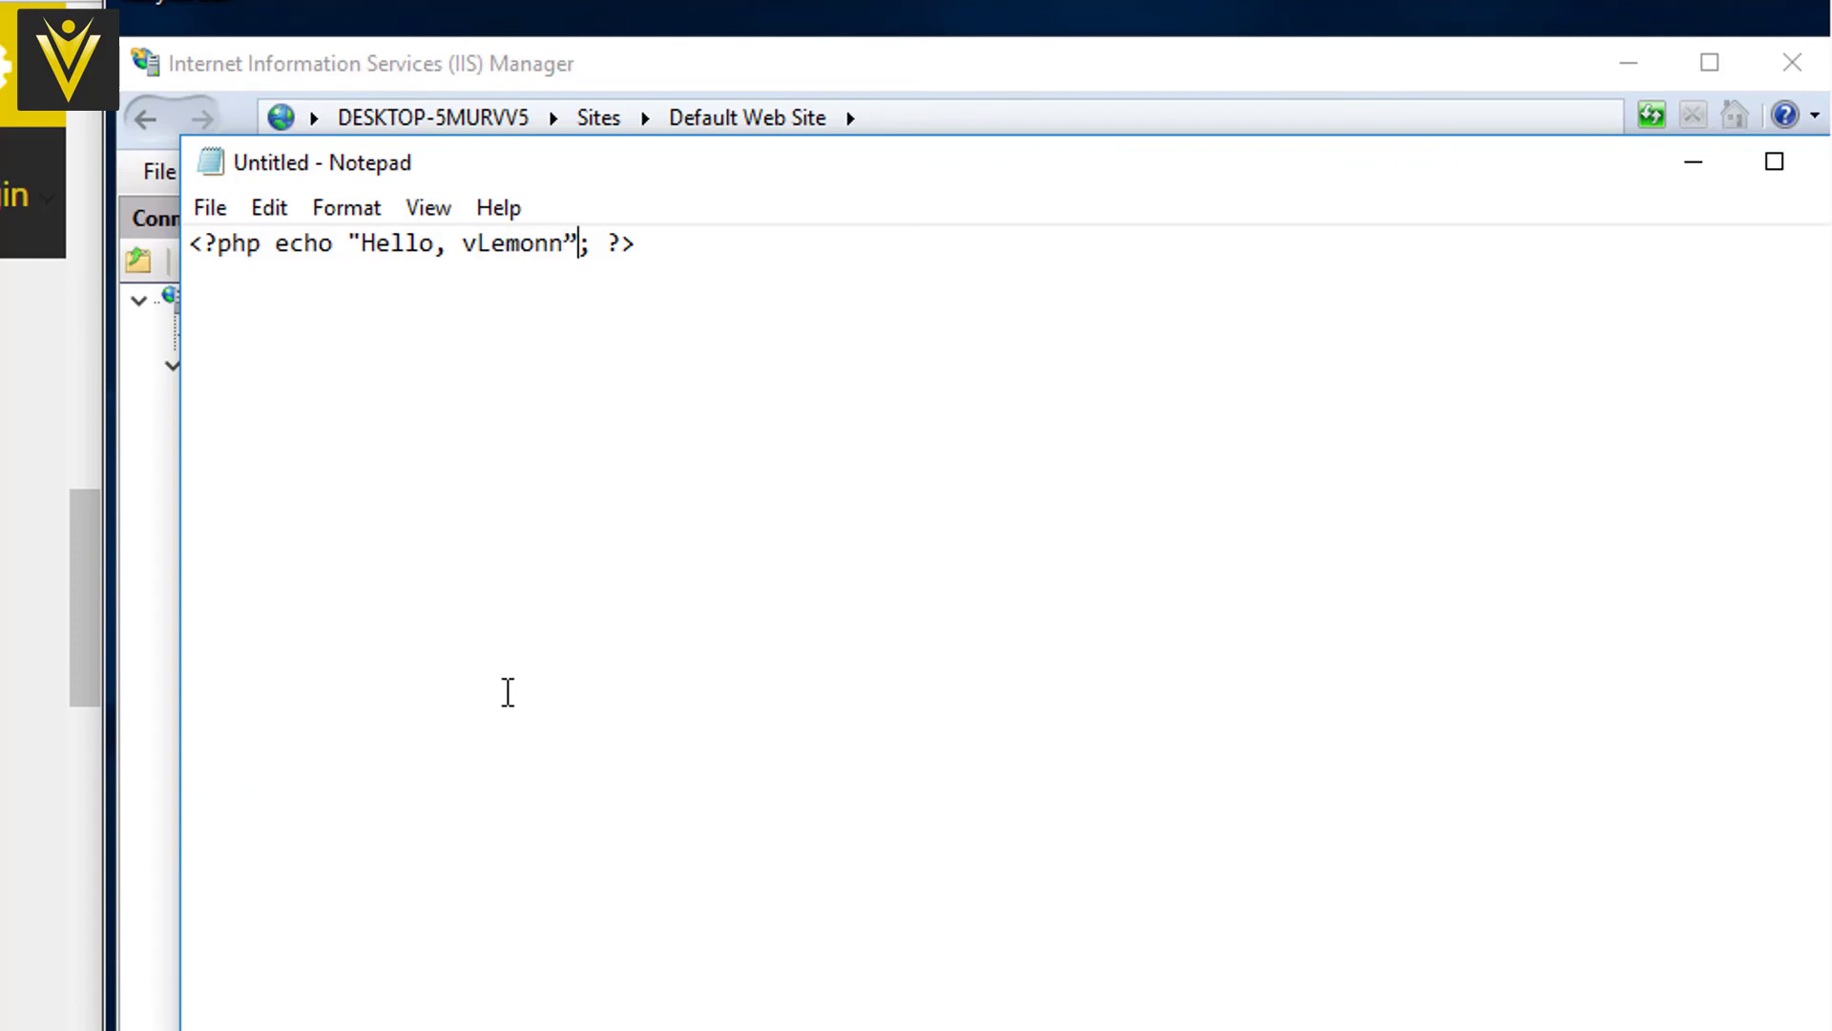
{"action": "key", "text": "BackSpace"}
{"action": "type", "text": "\""}
Move Notepad clear of the wwwroot folder window and start saving the file with the type All Files (*.*).
{"action": "left_click_drag", "start_coordinate": [1059, 177], "coordinate": [1284, 658]}
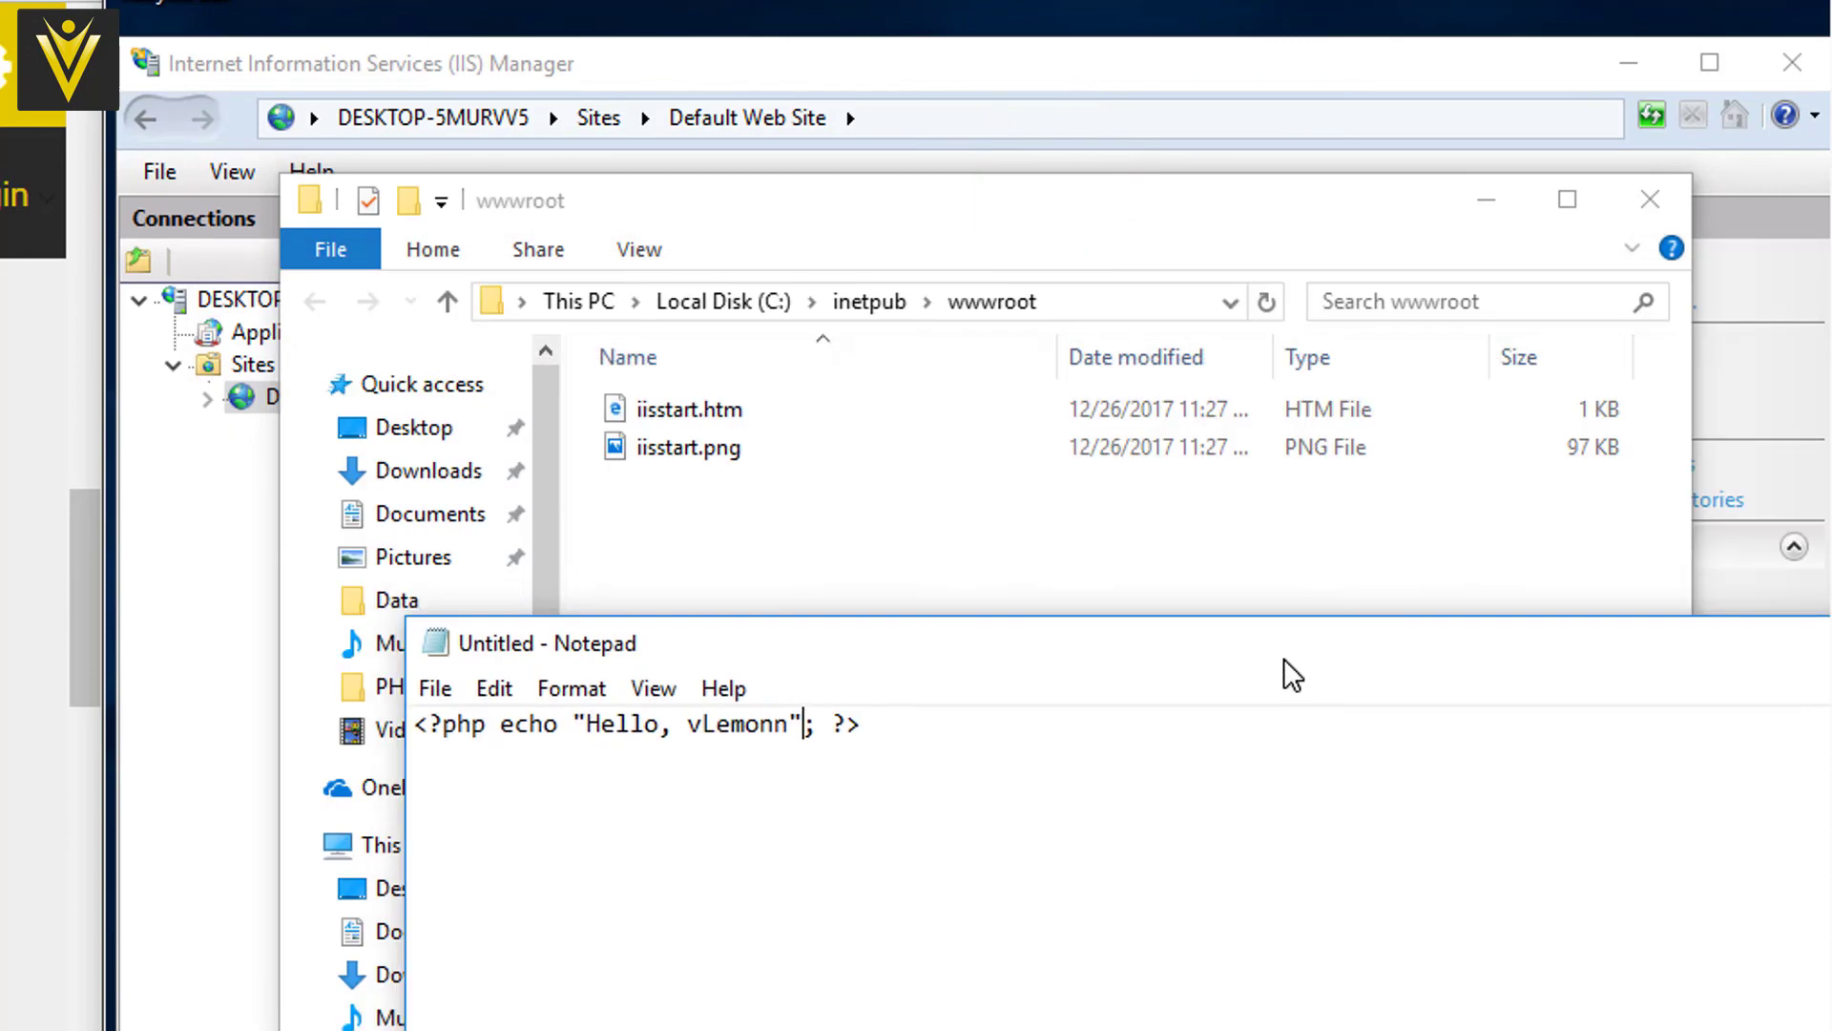
{"action": "left_click", "coordinate": [435, 671]}
{"action": "left_click", "coordinate": [491, 794]}
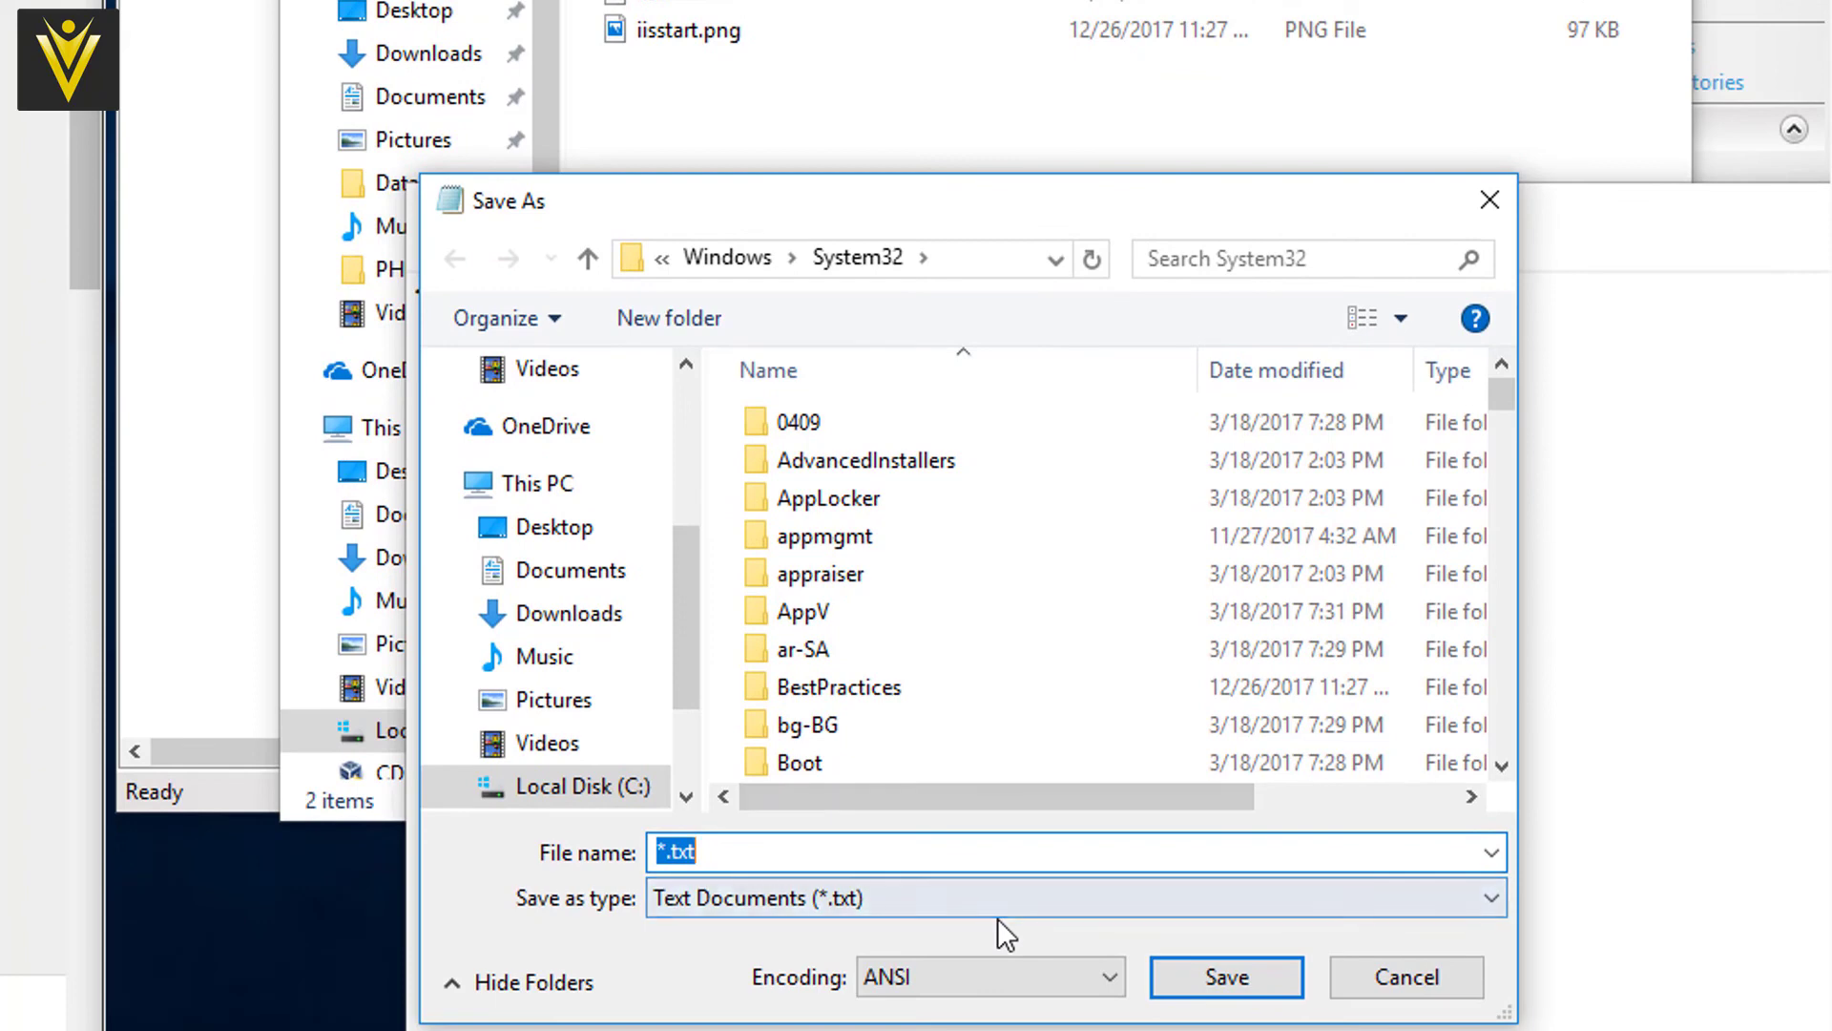
{"action": "left_click", "coordinate": [998, 918]}
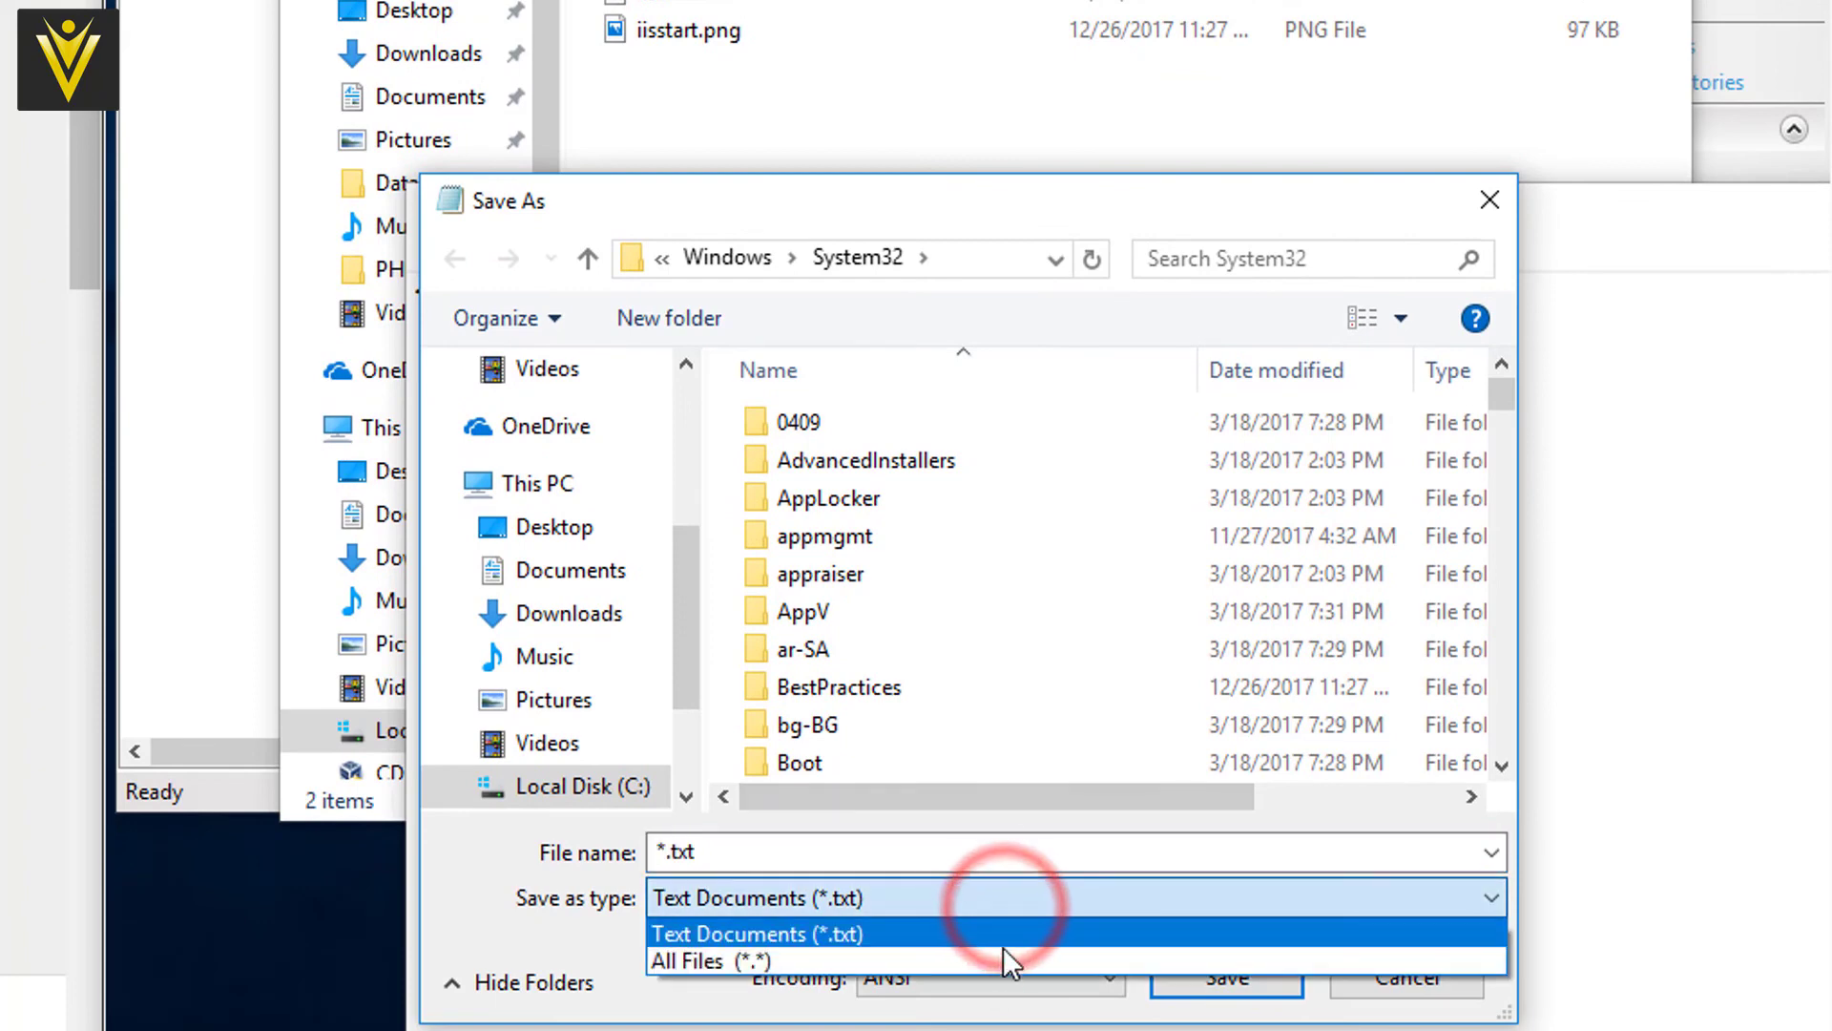
{"action": "left_click", "coordinate": [1000, 965]}
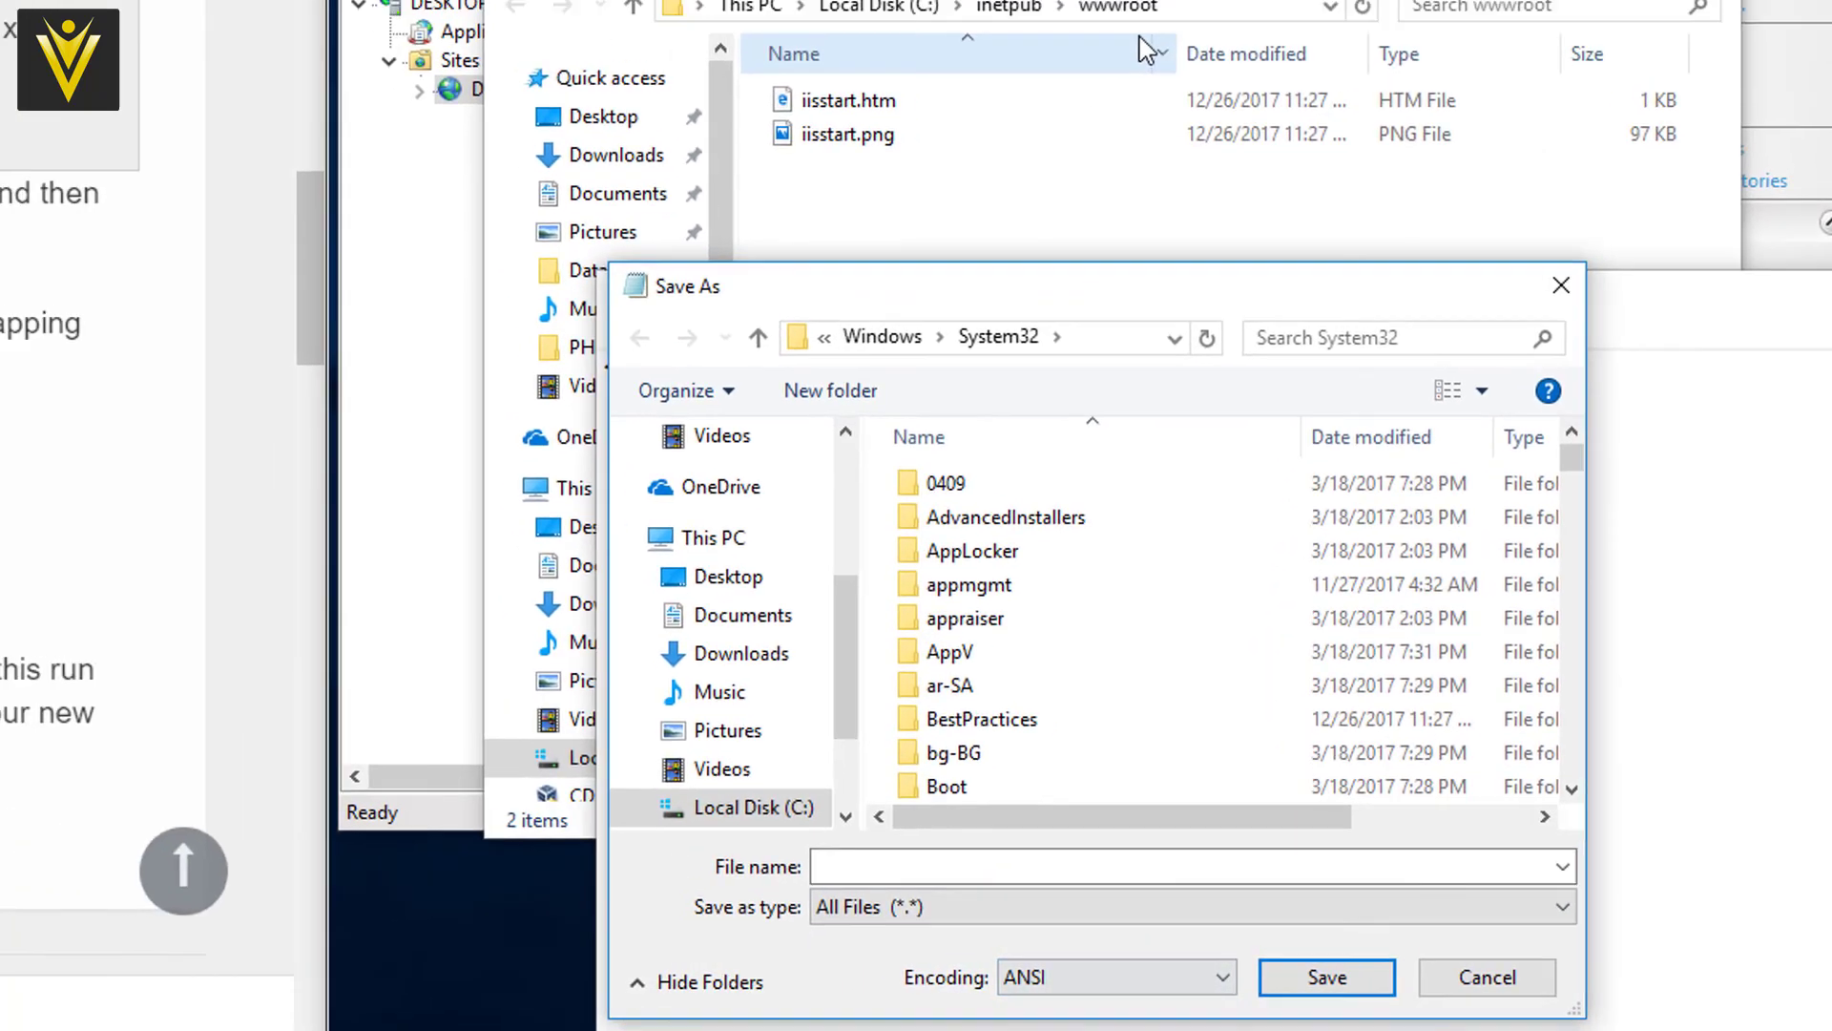
Copy the wwwroot folder's path from File Explorer, use it as the save location, and save the file as hello.php.
{"action": "left_click", "coordinate": [1280, 72]}
{"action": "key", "text": "ctrl+c"}
{"action": "key", "text": "BackSpace"}
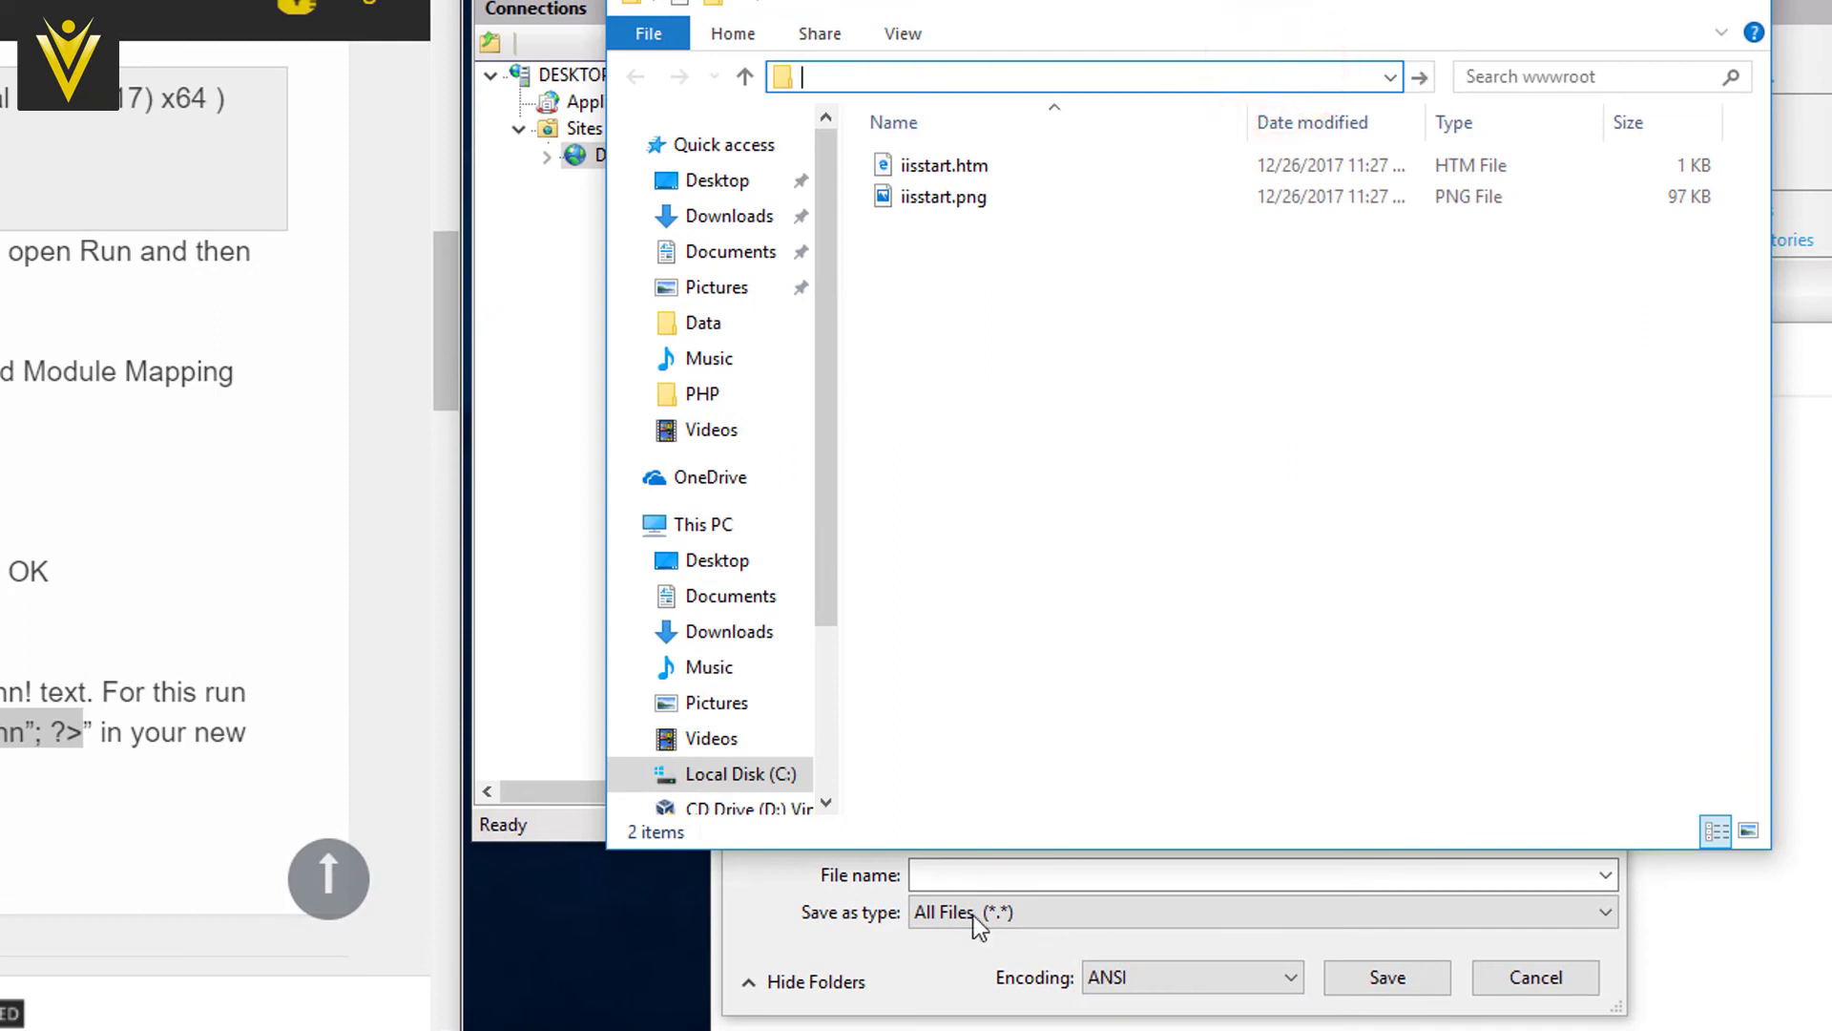
{"action": "left_click", "coordinate": [930, 988]}
{"action": "left_click", "coordinate": [965, 875]}
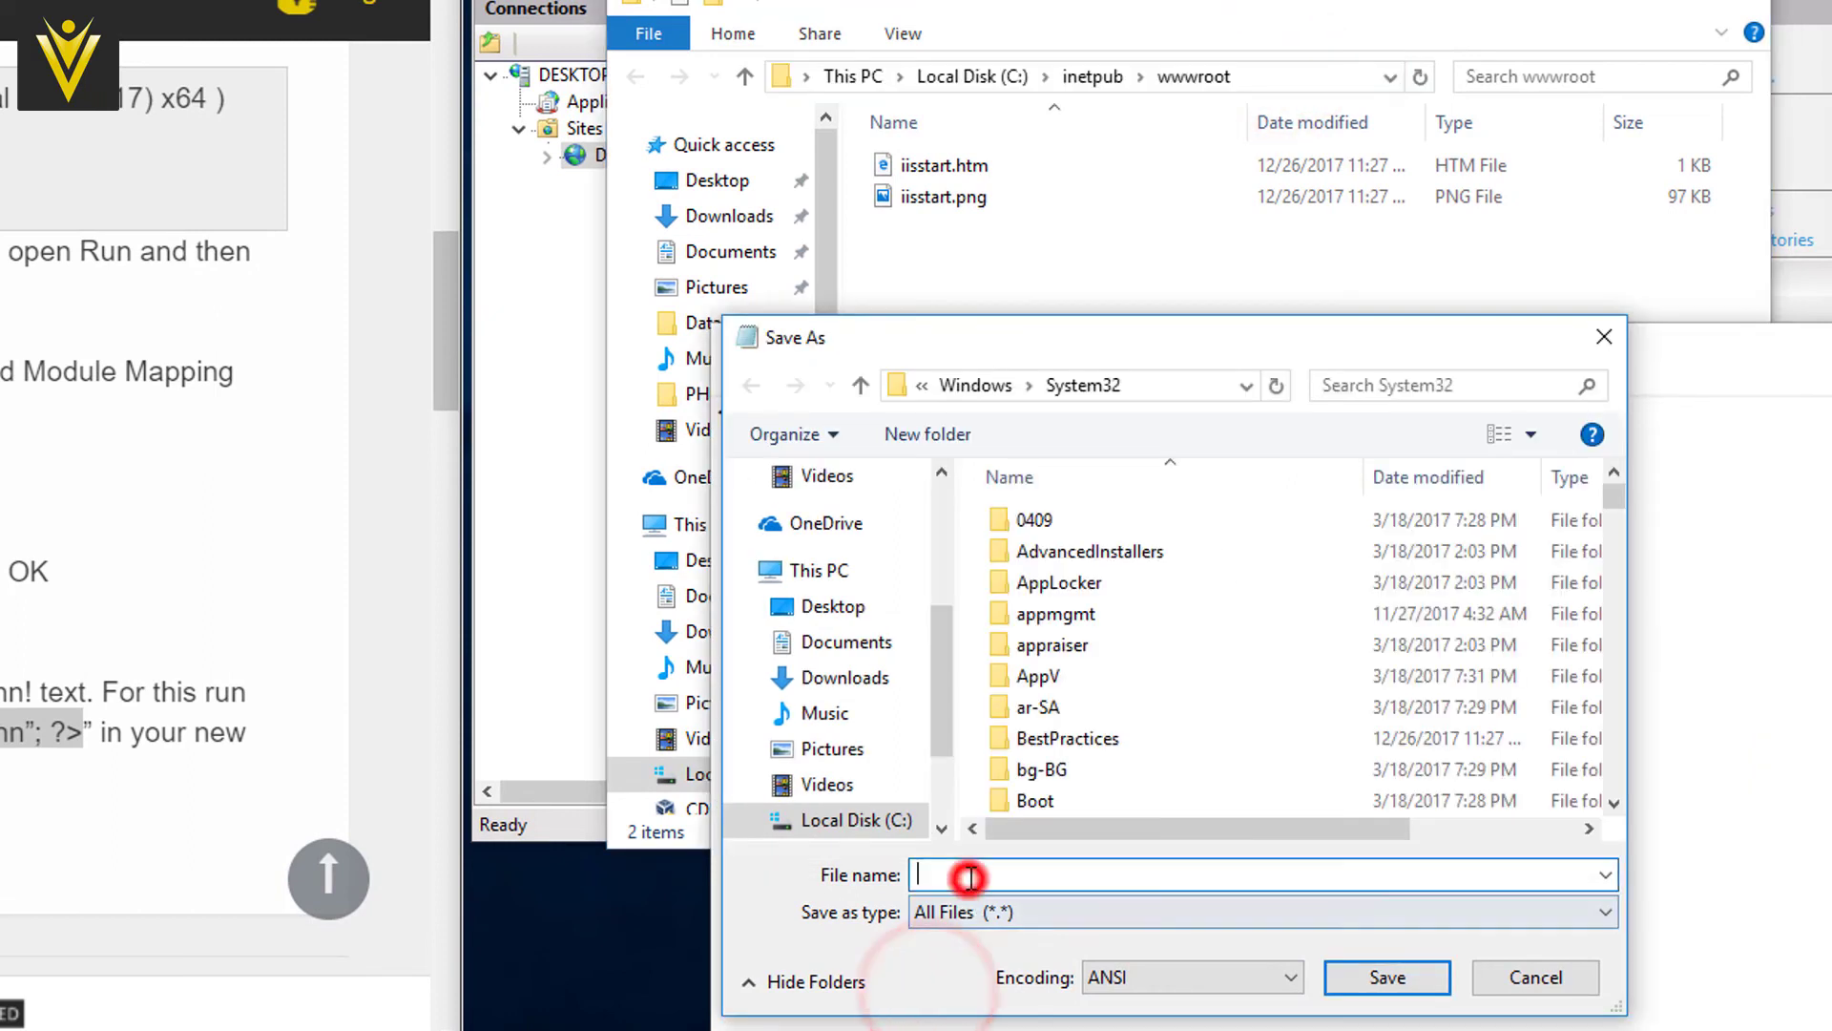
{"action": "key", "text": "ctrl+v"}
{"action": "key", "text": "Return"}
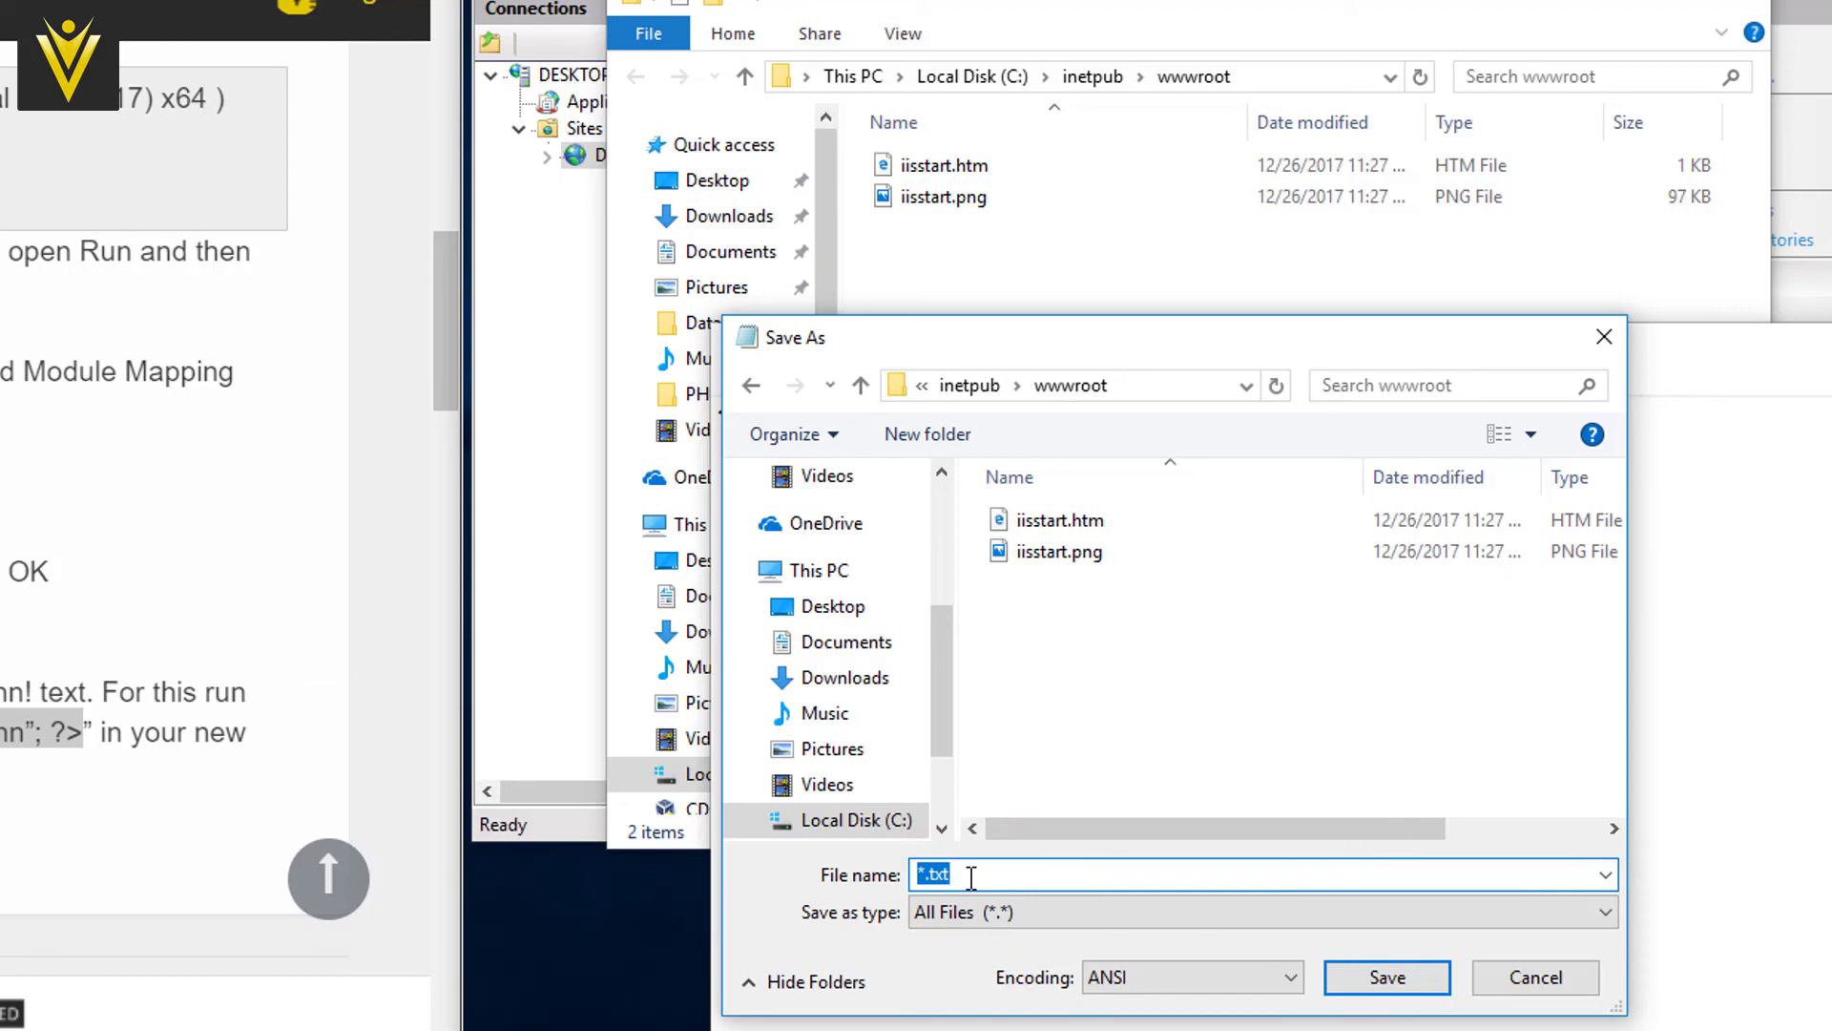
{"action": "type", "text": "hello.php"}
{"action": "key", "text": "Return"}
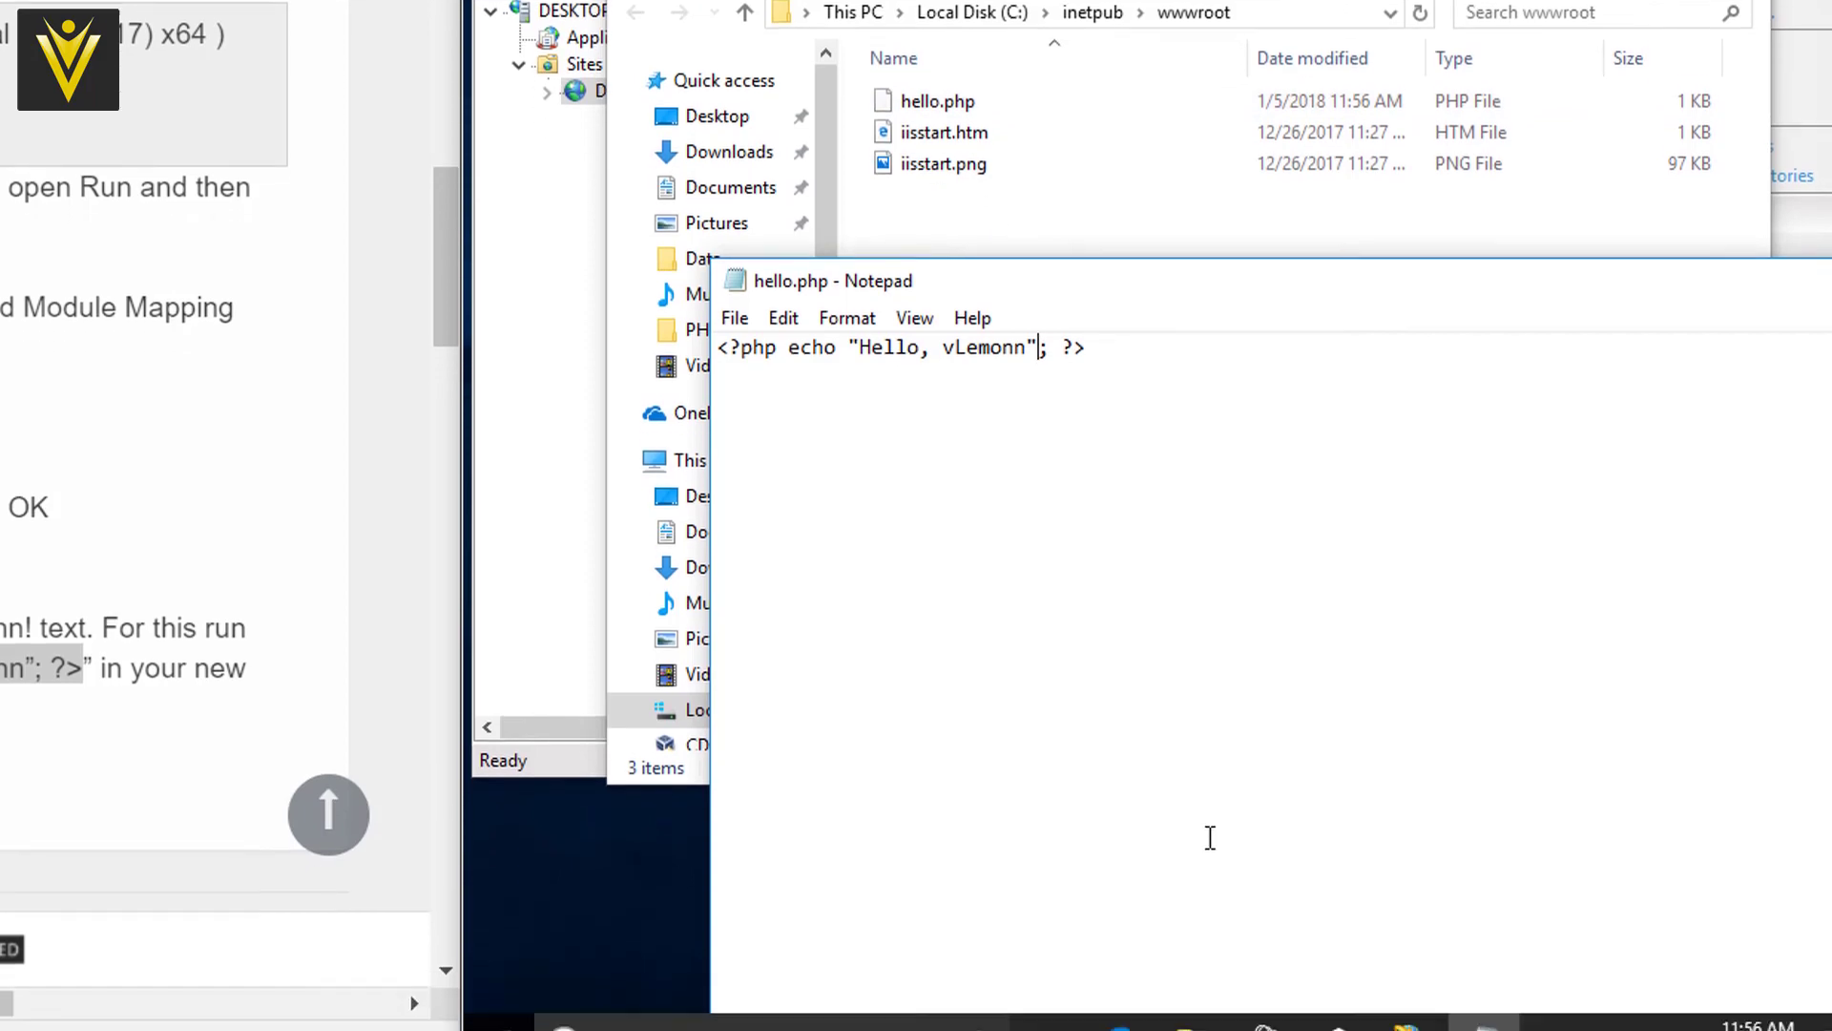
{"action": "left_click", "coordinate": [1136, 901]}
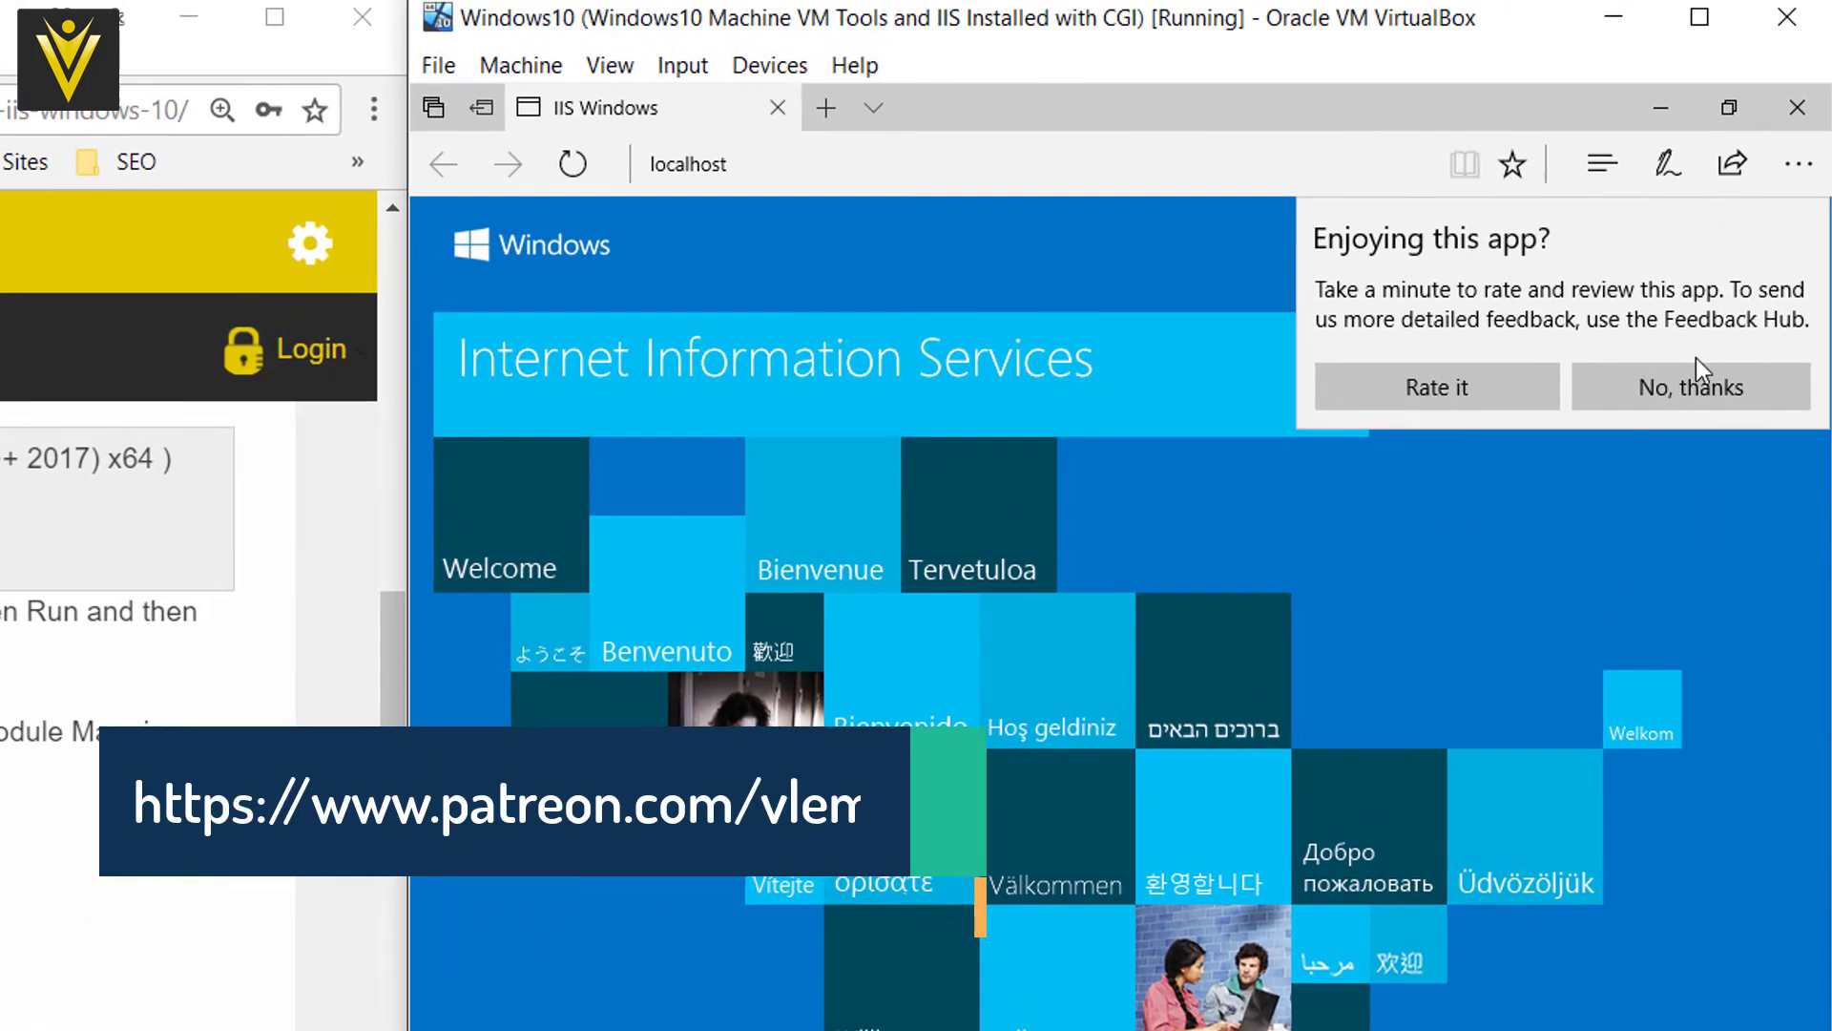
{"action": "left_click", "coordinate": [1687, 396]}
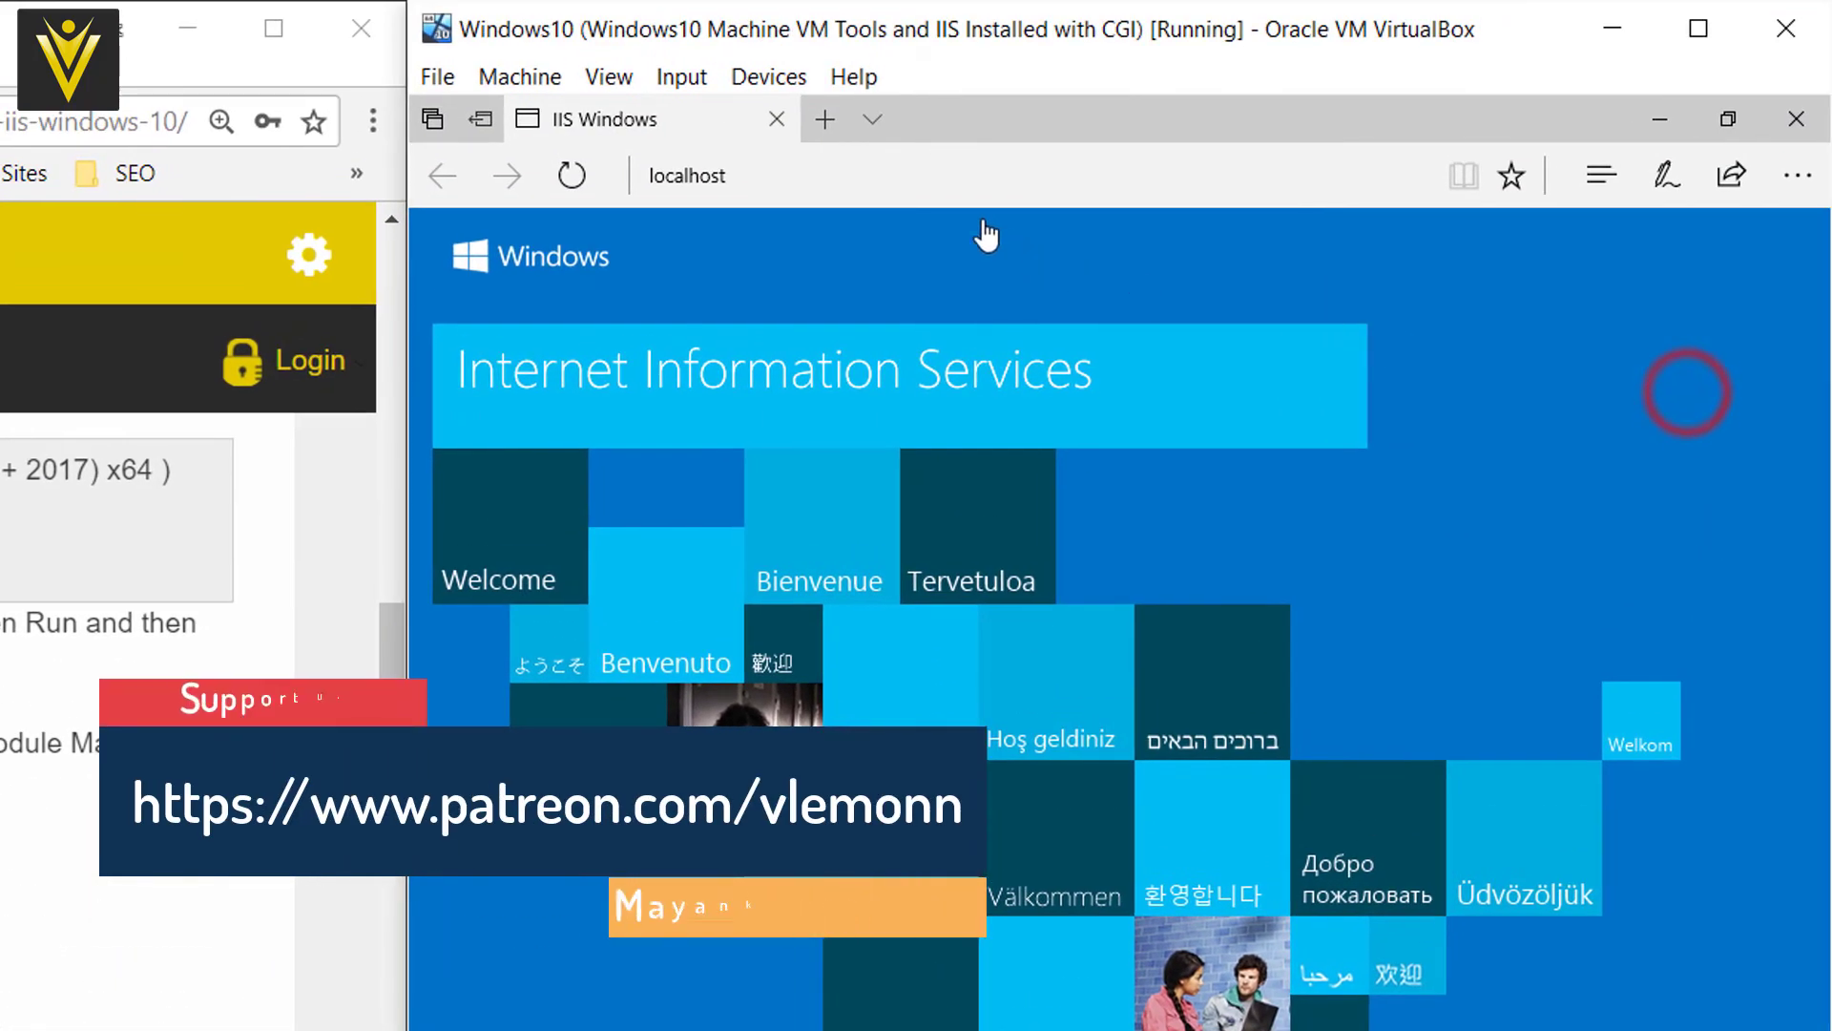
{"action": "left_click", "coordinate": [956, 174]}
{"action": "key", "text": "End"}
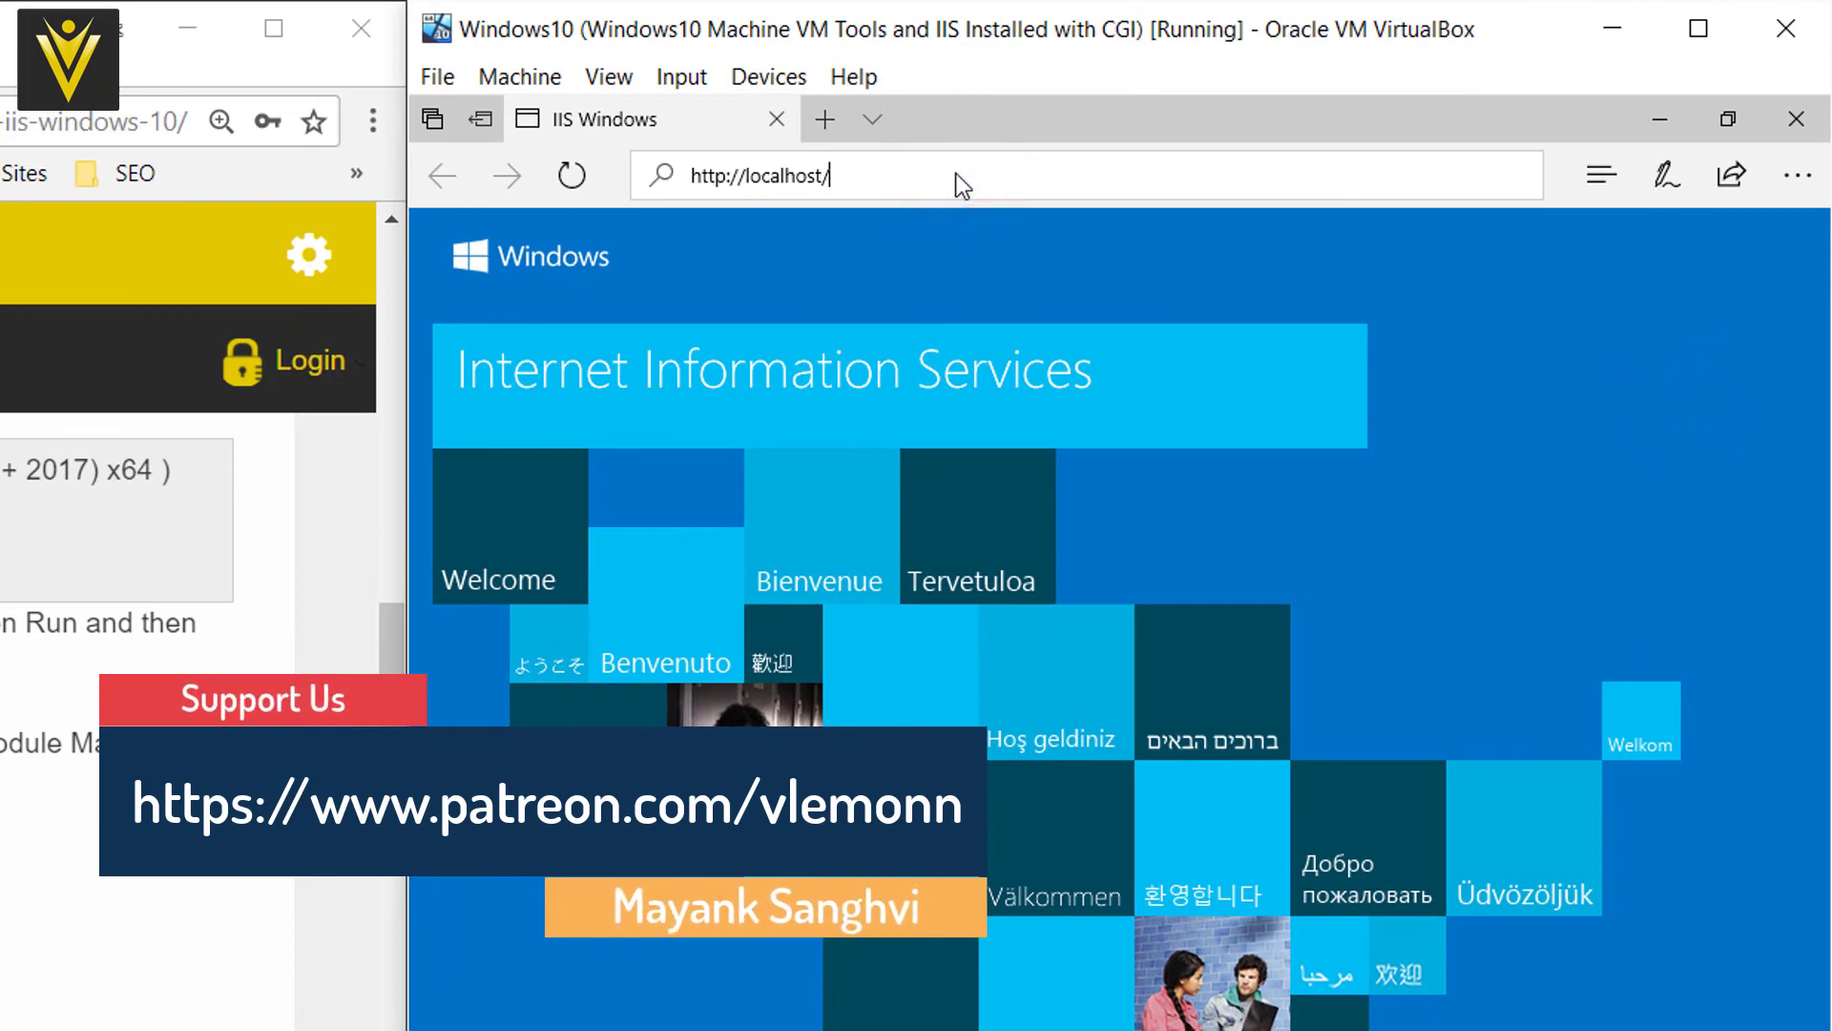
{"action": "type", "text": "hello"}
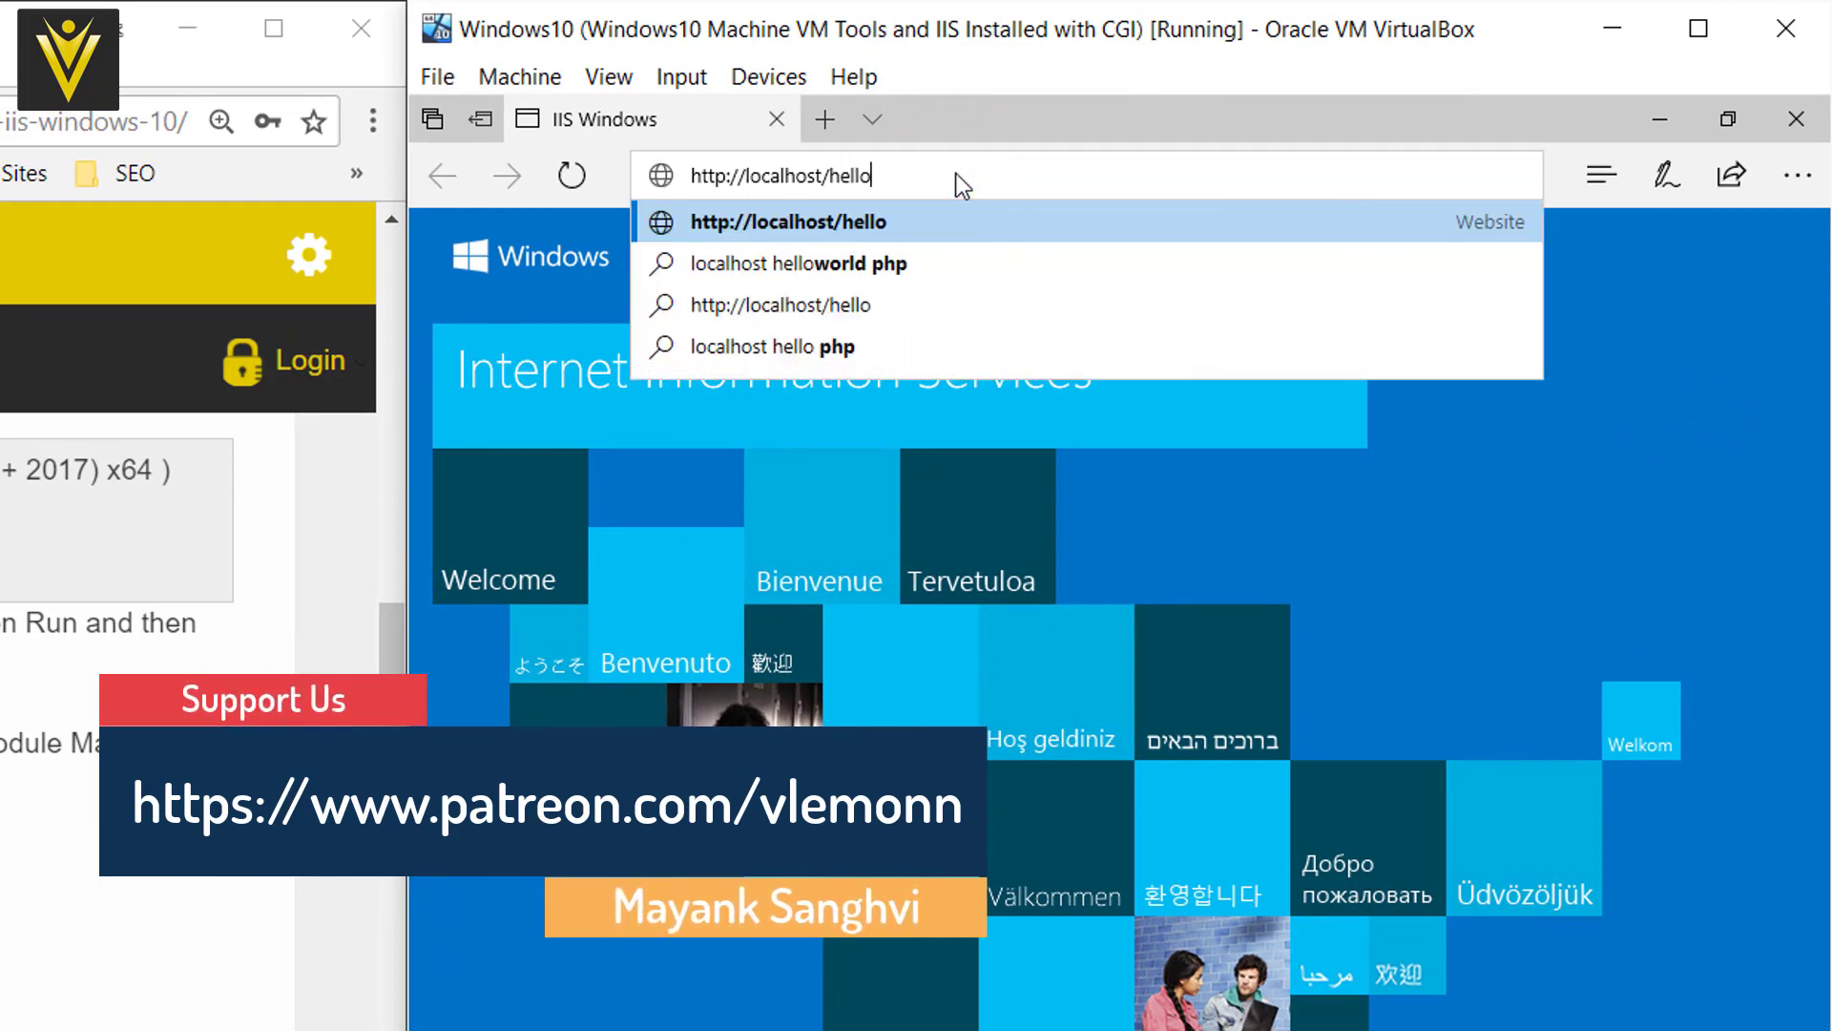
{"action": "type", "text": ".php"}
{"action": "key", "text": "Return"}
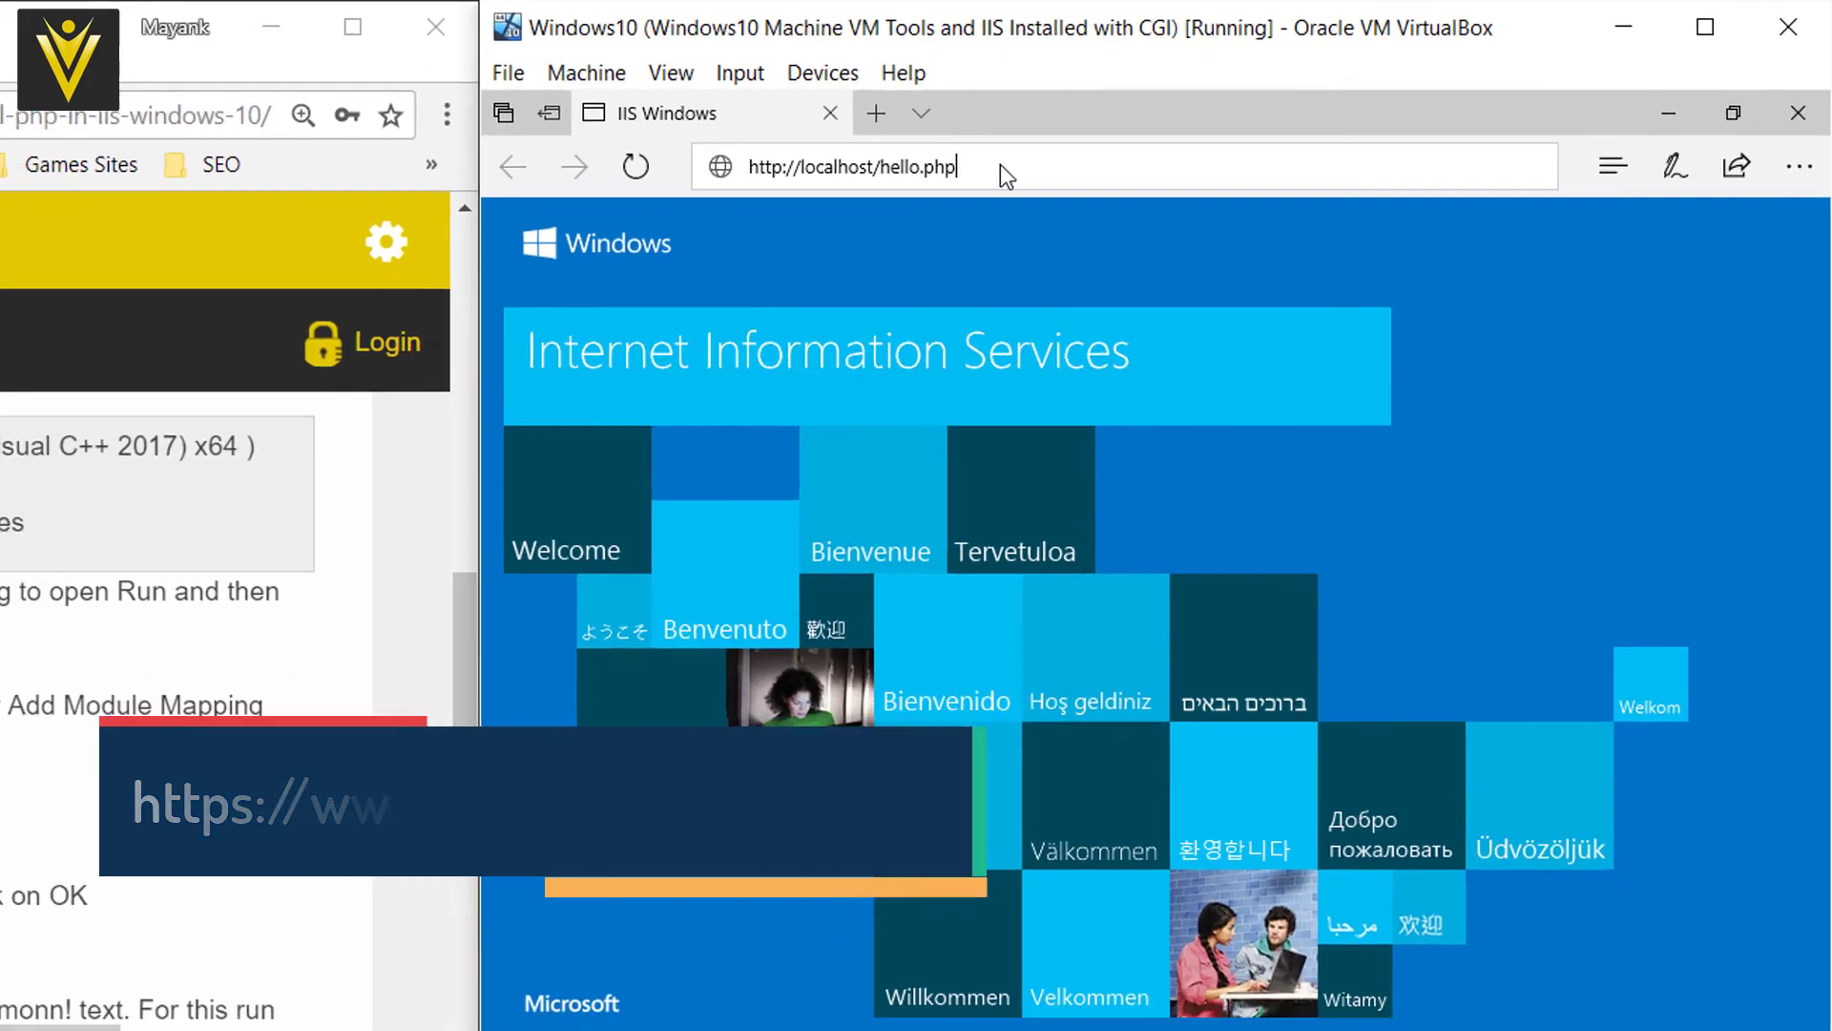